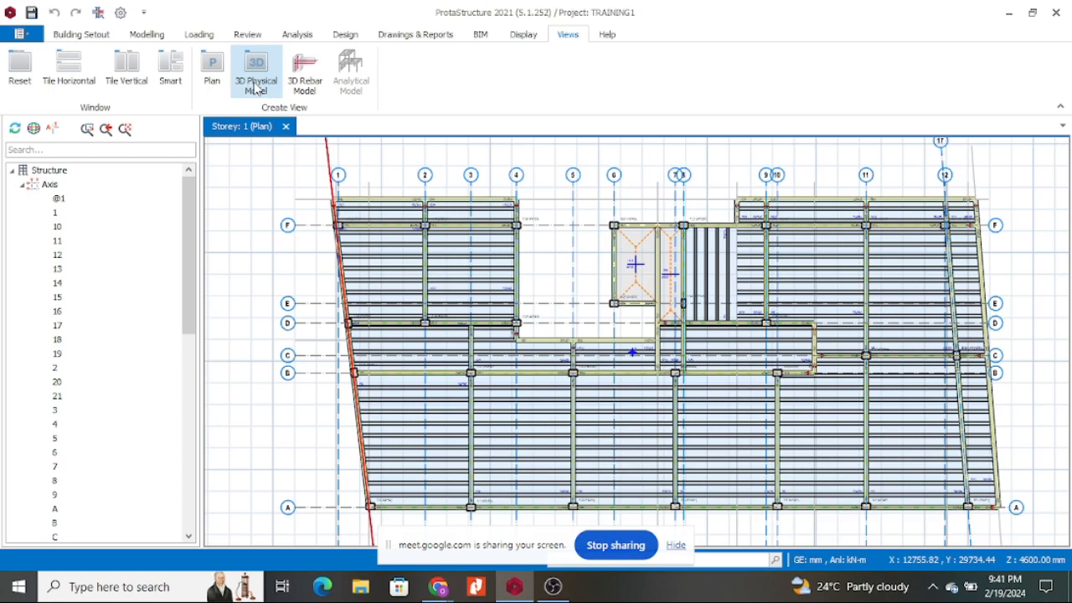
Open the Storey 1 3D physical model and try vertical, side-by-side and automatic tiling.
{"action": "left_click", "coordinate": [257, 79]}
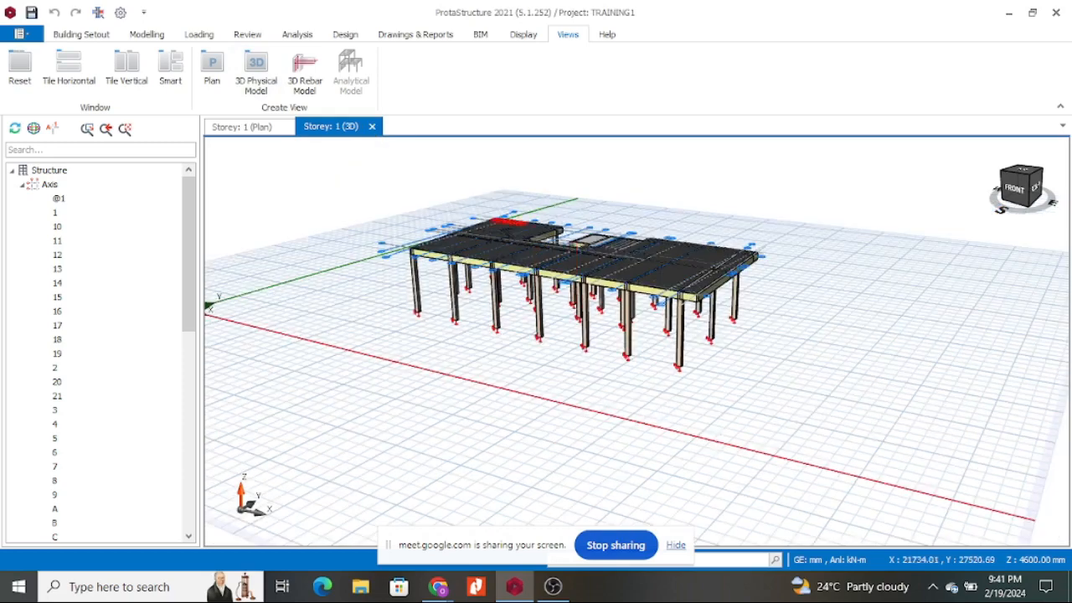
{"action": "scroll", "coordinate": [516, 305], "scroll_direction": "up", "scroll_amount": 4}
{"action": "middle_click_drag", "start_coordinate": [510, 335], "coordinate": [541, 371]}
{"action": "scroll", "coordinate": [541, 371], "scroll_direction": "down", "scroll_amount": 4}
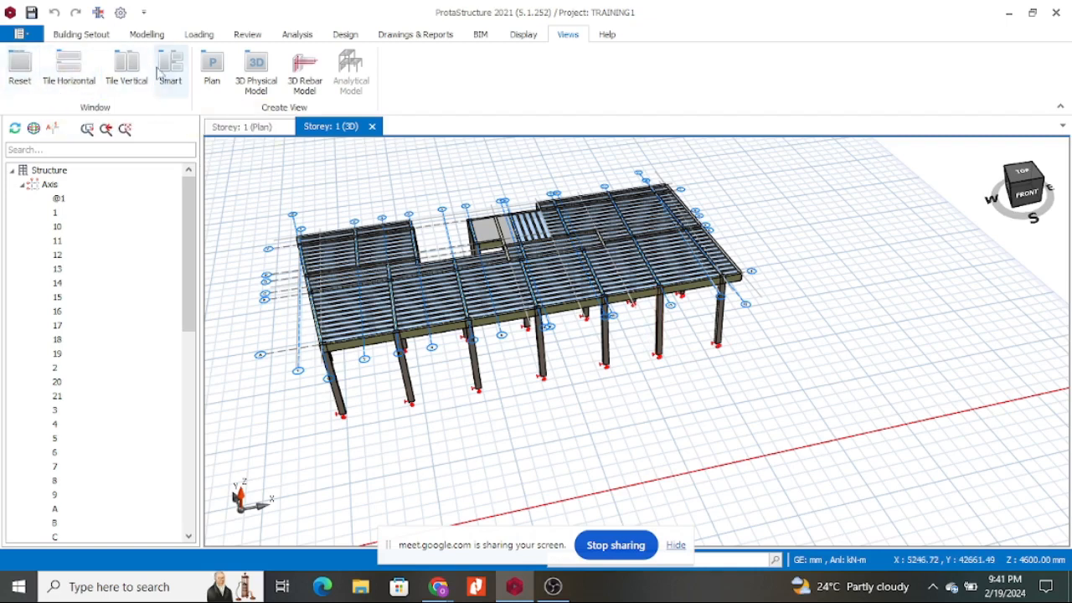
{"action": "left_click", "coordinate": [77, 74]}
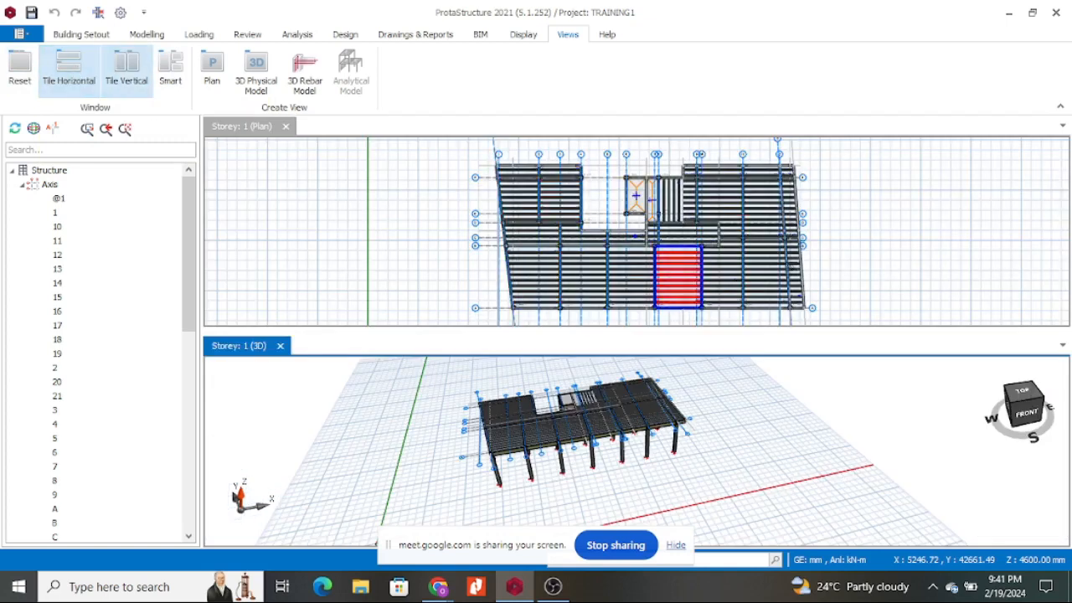
{"action": "mouse_move", "coordinate": [648, 487]}
{"action": "middle_mouse_down"}
{"action": "mouse_move", "coordinate": [641, 434]}
{"action": "mouse_move", "coordinate": [643, 468]}
{"action": "middle_mouse_up"}
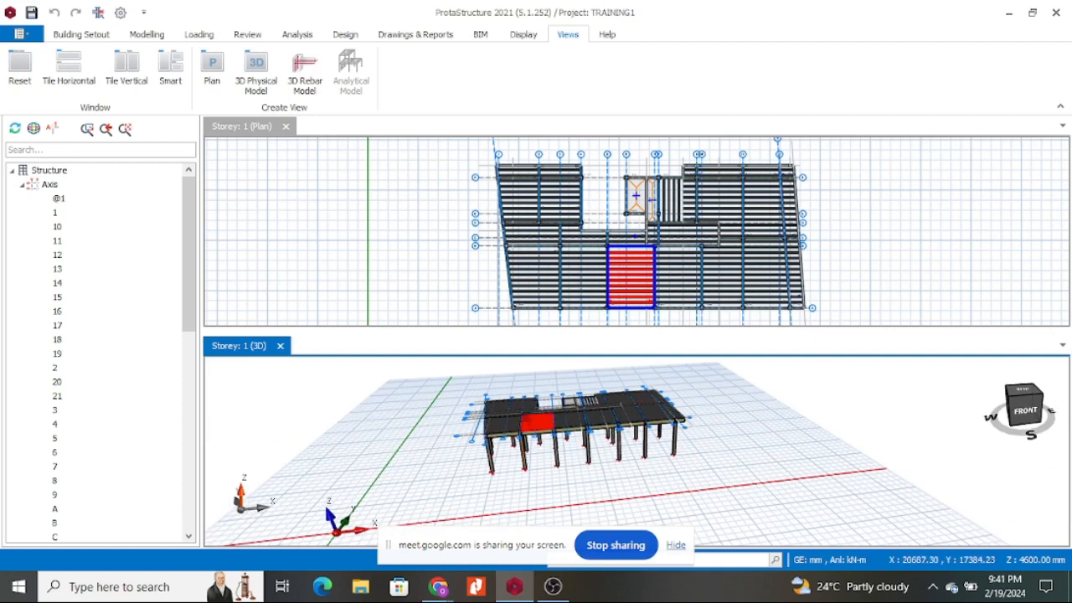
{"action": "left_click", "coordinate": [127, 71]}
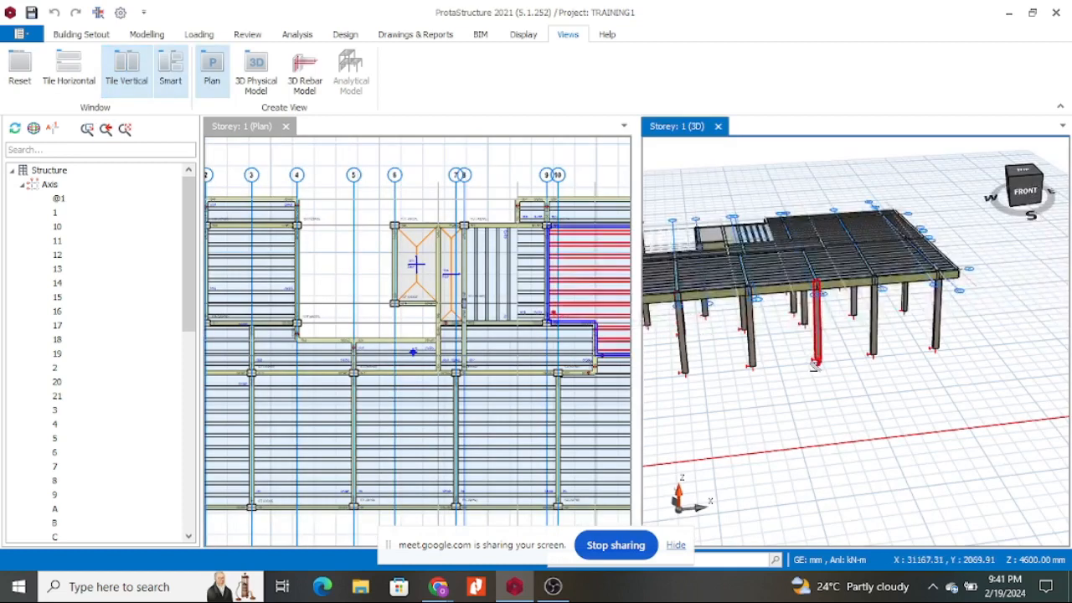
{"action": "scroll", "coordinate": [813, 364], "scroll_direction": "down", "scroll_amount": 3}
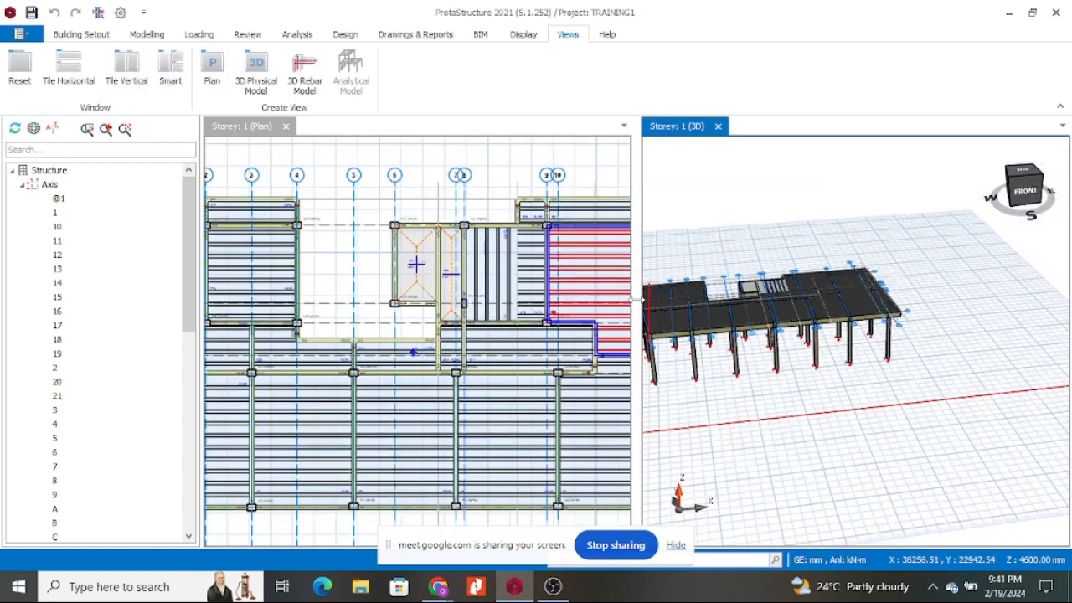
{"action": "left_click", "coordinate": [170, 71]}
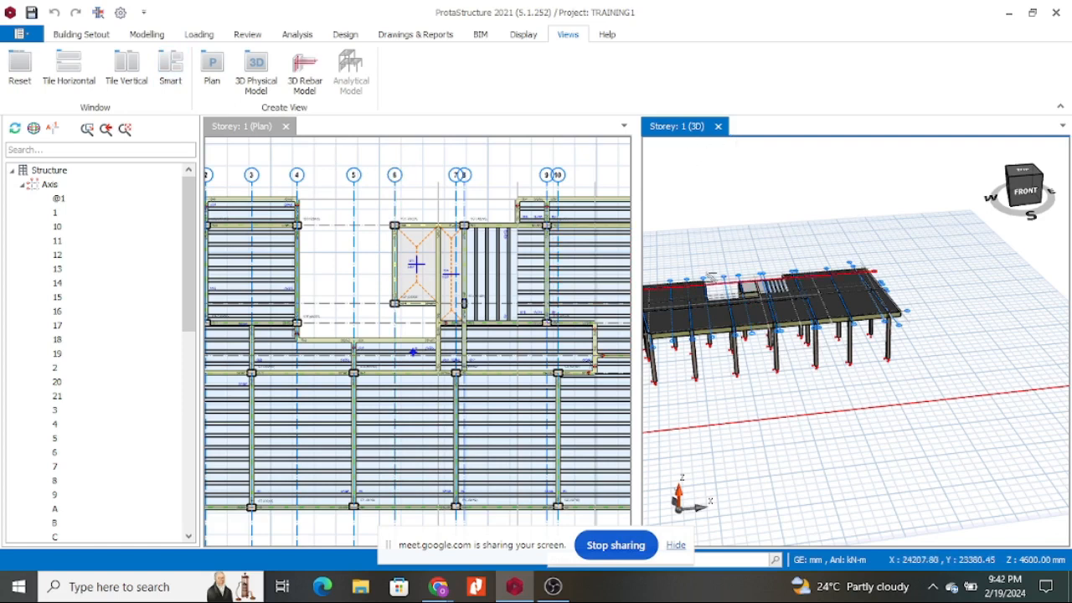
{"action": "mouse_move", "coordinate": [866, 408]}
{"action": "middle_mouse_down"}
{"action": "mouse_move", "coordinate": [844, 384]}
{"action": "mouse_move", "coordinate": [841, 403]}
{"action": "mouse_move", "coordinate": [916, 372]}
{"action": "mouse_move", "coordinate": [938, 380]}
{"action": "middle_mouse_up"}
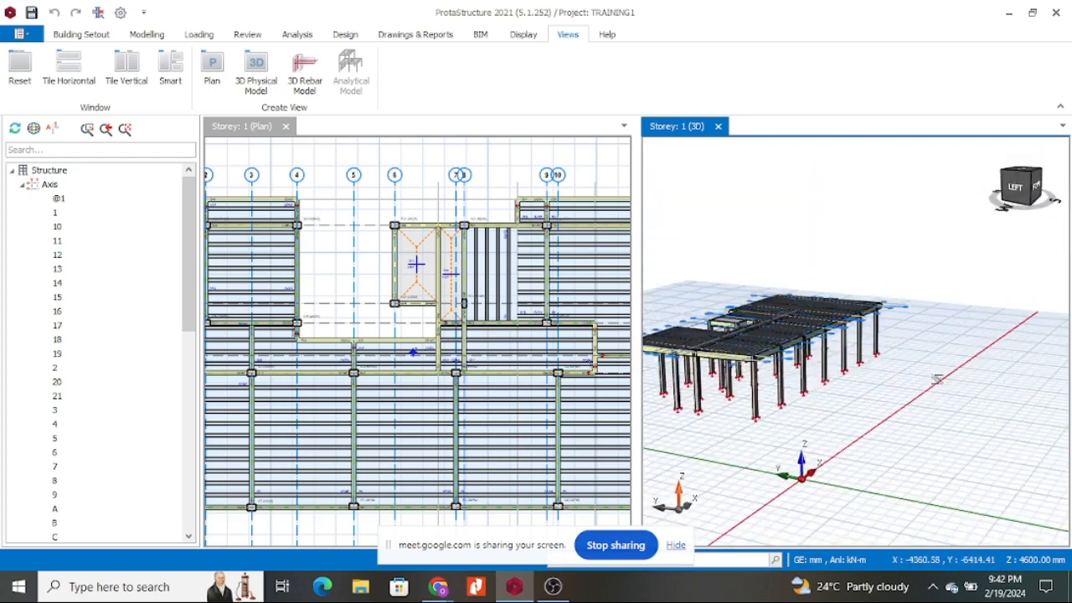
Close and reopen the 3D model view, then reset the views to full-size tabs.
{"action": "left_click", "coordinate": [718, 126]}
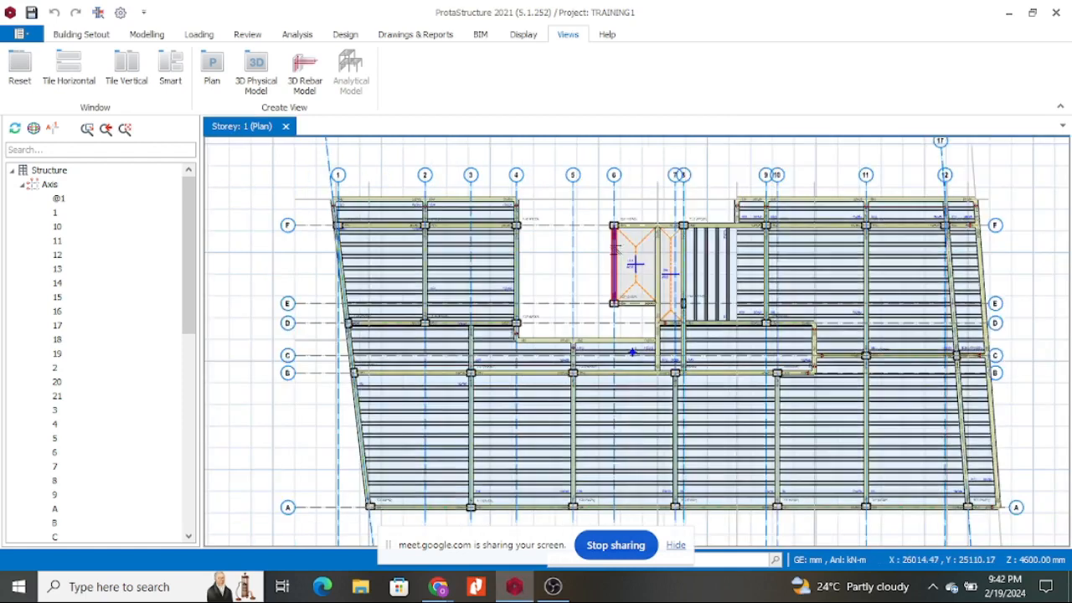
{"action": "scroll", "coordinate": [498, 235], "scroll_direction": "down", "scroll_amount": 4}
{"action": "left_click", "coordinate": [255, 71]}
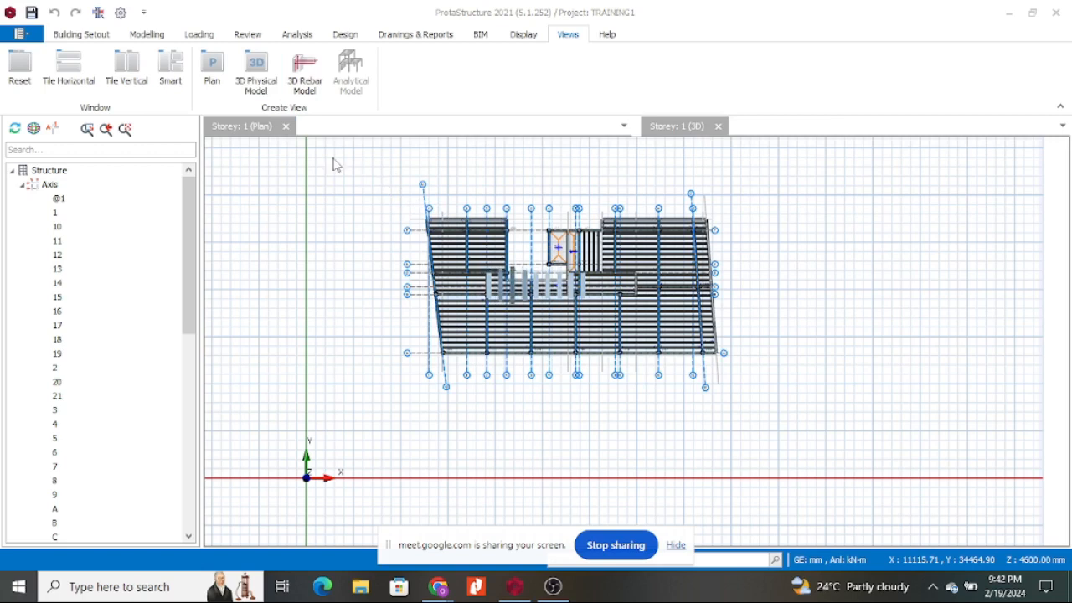
{"action": "left_click", "coordinate": [126, 72]}
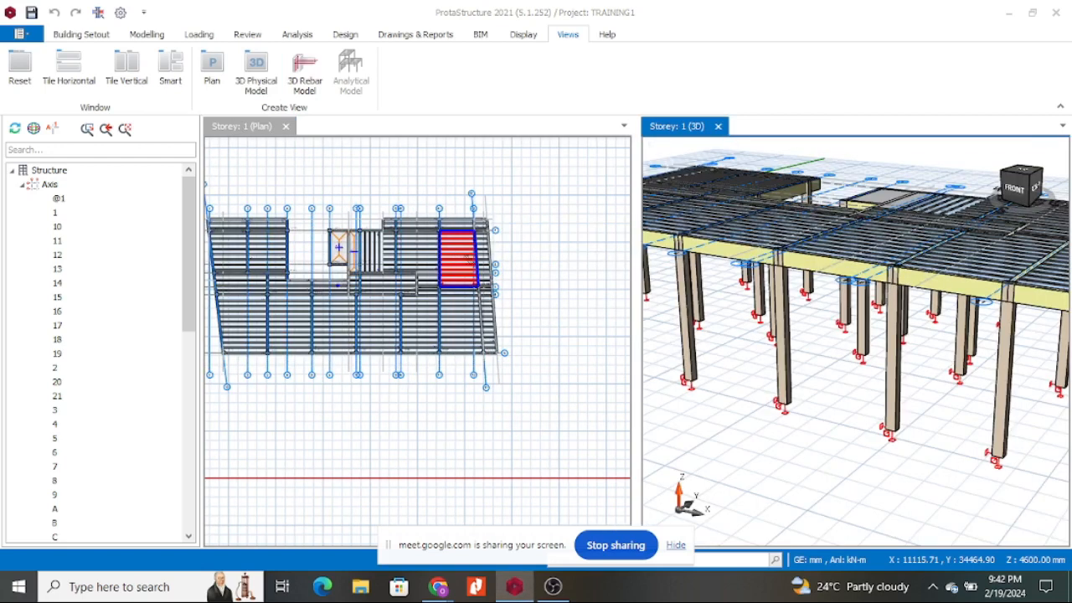
{"action": "left_click", "coordinate": [20, 72]}
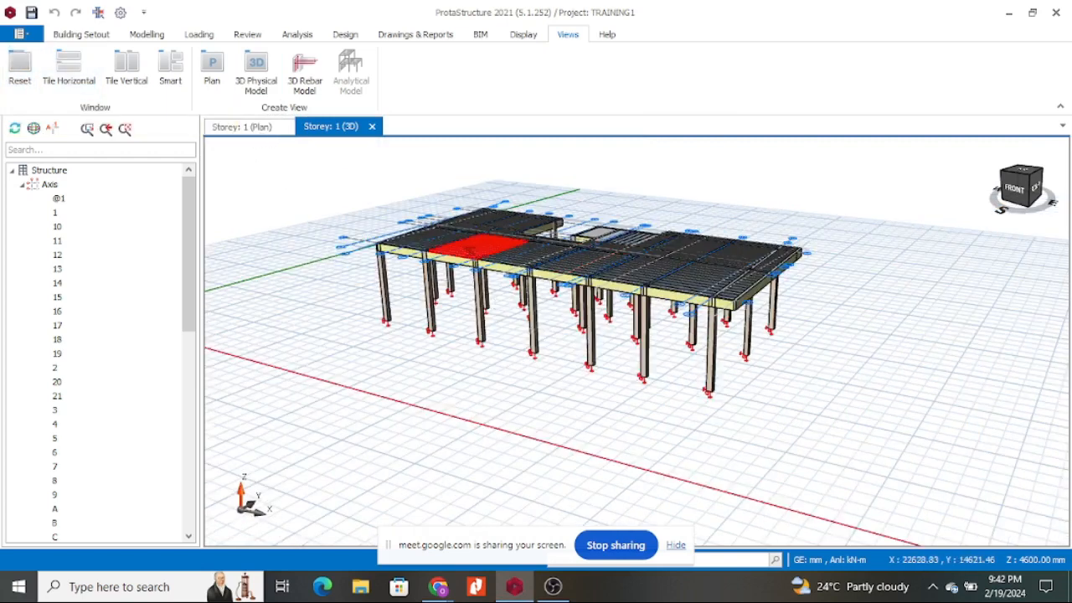
Switch between the Storey 1 plan and 3D views and orbit to inspect slab tops and columns.
{"action": "left_click", "coordinate": [270, 129]}
{"action": "scroll", "coordinate": [546, 258], "scroll_direction": "up", "scroll_amount": 1}
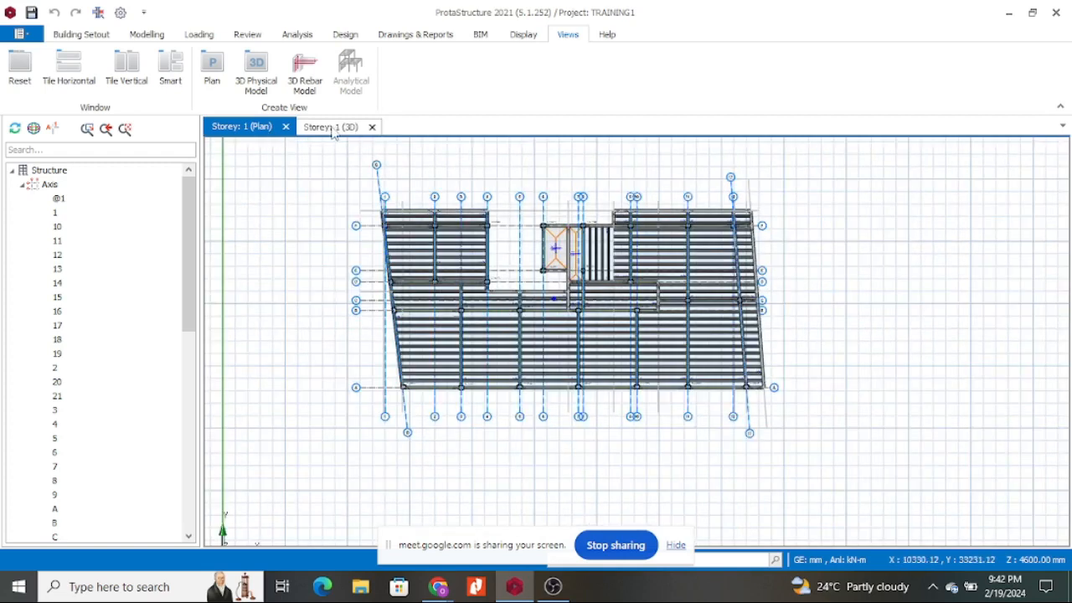
{"action": "left_click", "coordinate": [330, 130]}
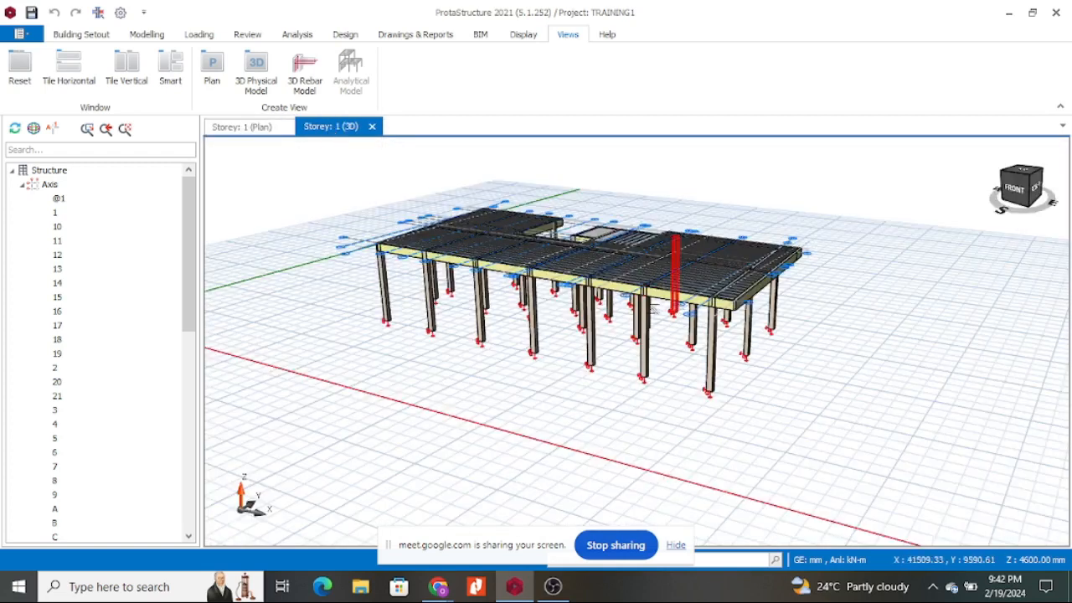
{"action": "middle_click_drag", "start_coordinate": [774, 371], "coordinate": [770, 339]}
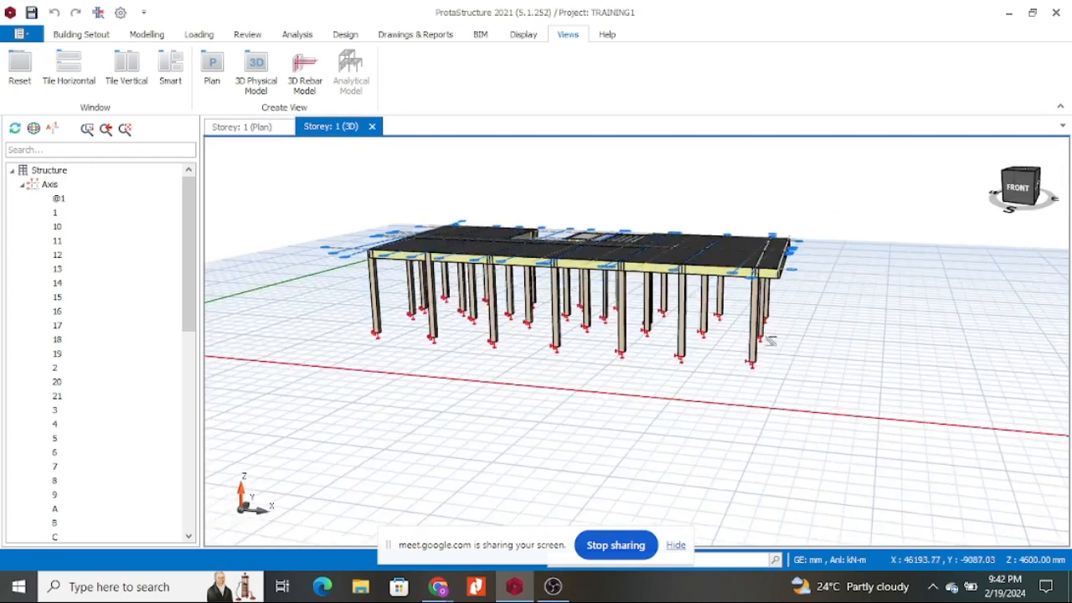
{"action": "scroll", "coordinate": [770, 287], "scroll_direction": "up", "scroll_amount": 5}
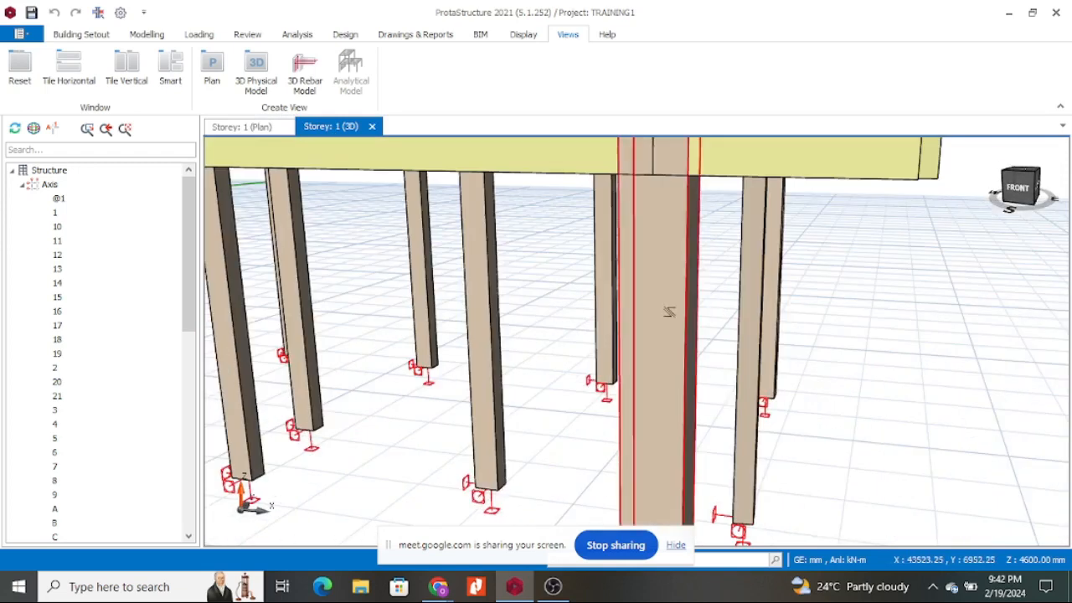
{"action": "scroll", "coordinate": [670, 307], "scroll_direction": "down", "scroll_amount": 4}
{"action": "scroll", "coordinate": [737, 368], "scroll_direction": "up", "scroll_amount": 3}
{"action": "scroll", "coordinate": [787, 369], "scroll_direction": "down", "scroll_amount": 3}
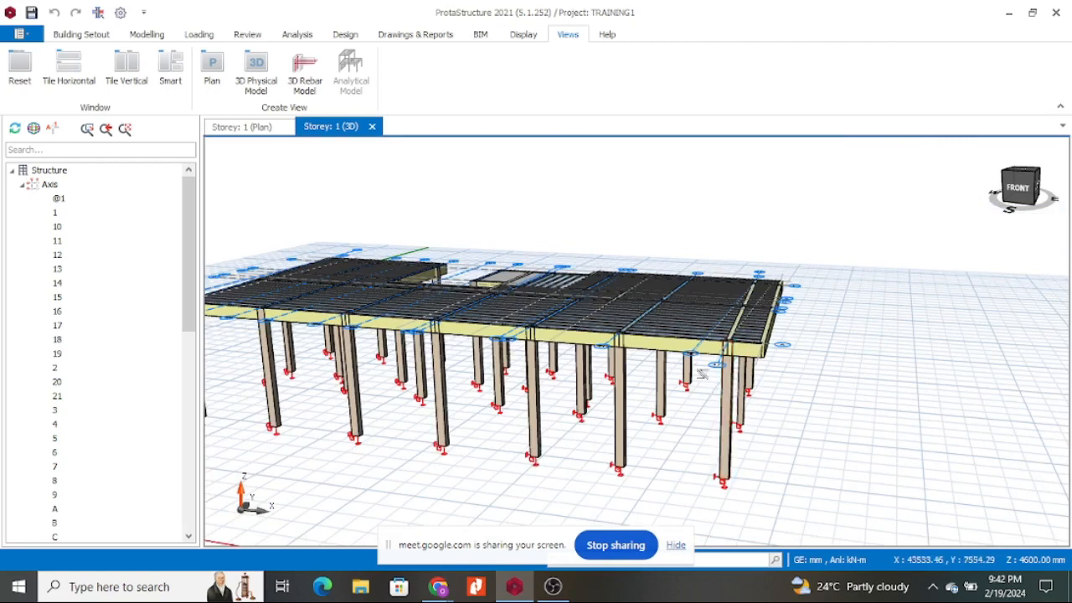
{"action": "middle_click_drag", "start_coordinate": [811, 333], "coordinate": [822, 357]}
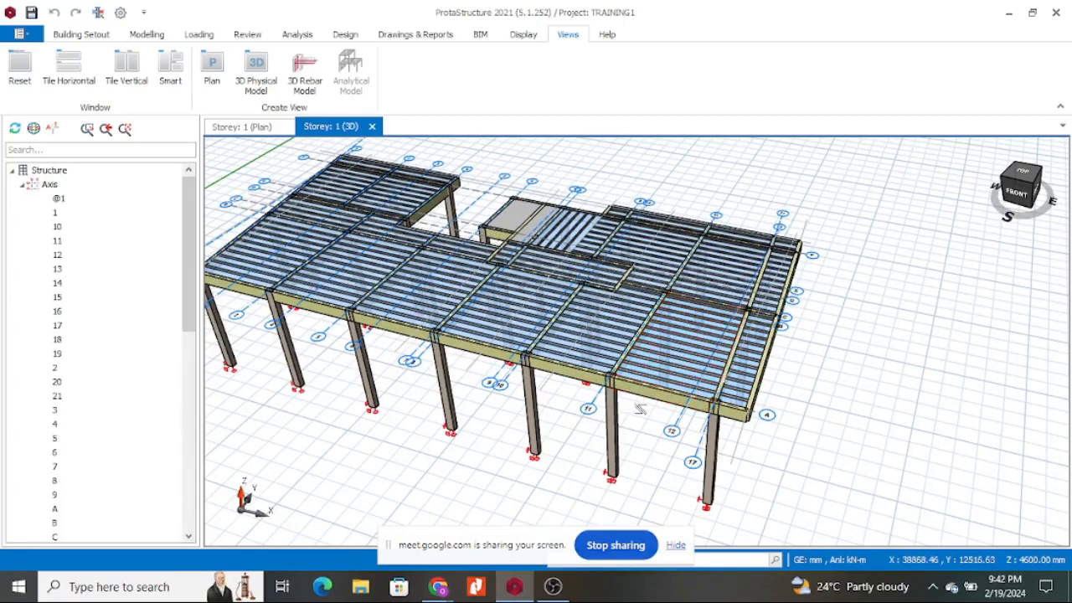
{"action": "middle_click_drag", "start_coordinate": [766, 444], "coordinate": [833, 402]}
{"action": "scroll", "coordinate": [839, 367], "scroll_direction": "down", "scroll_amount": 3}
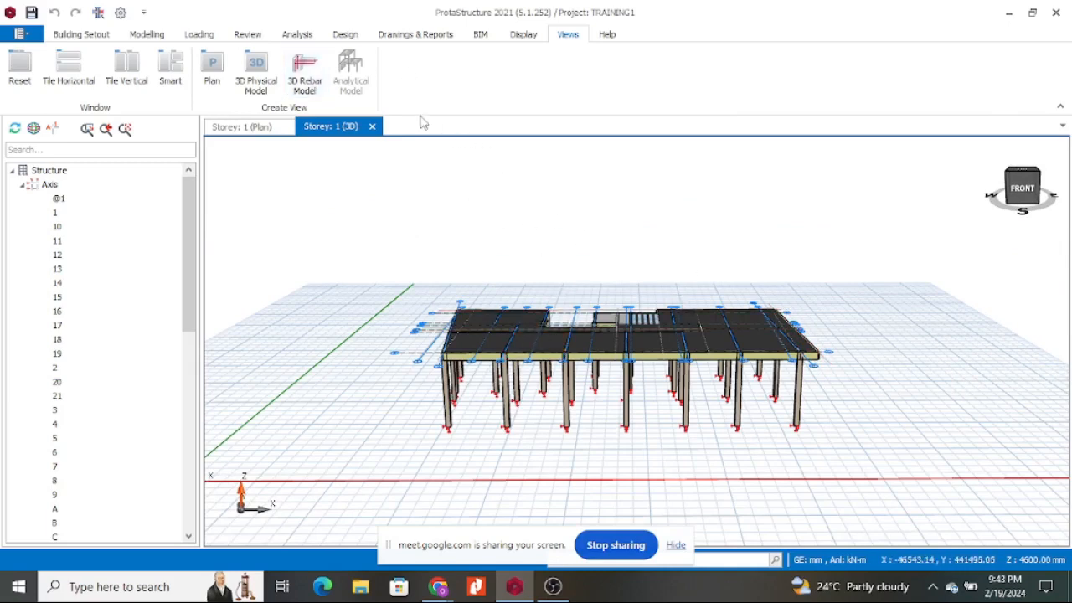
Move from the Building Setout and Modelling ribbon tabs to the Loading tab.
{"action": "left_click", "coordinate": [82, 34]}
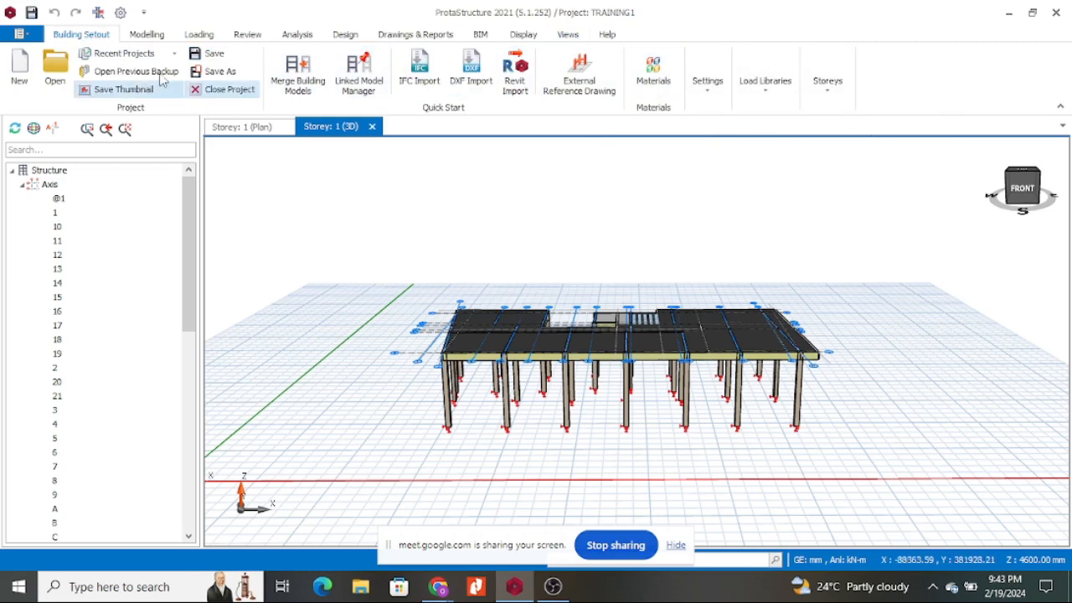
{"action": "left_click", "coordinate": [146, 35]}
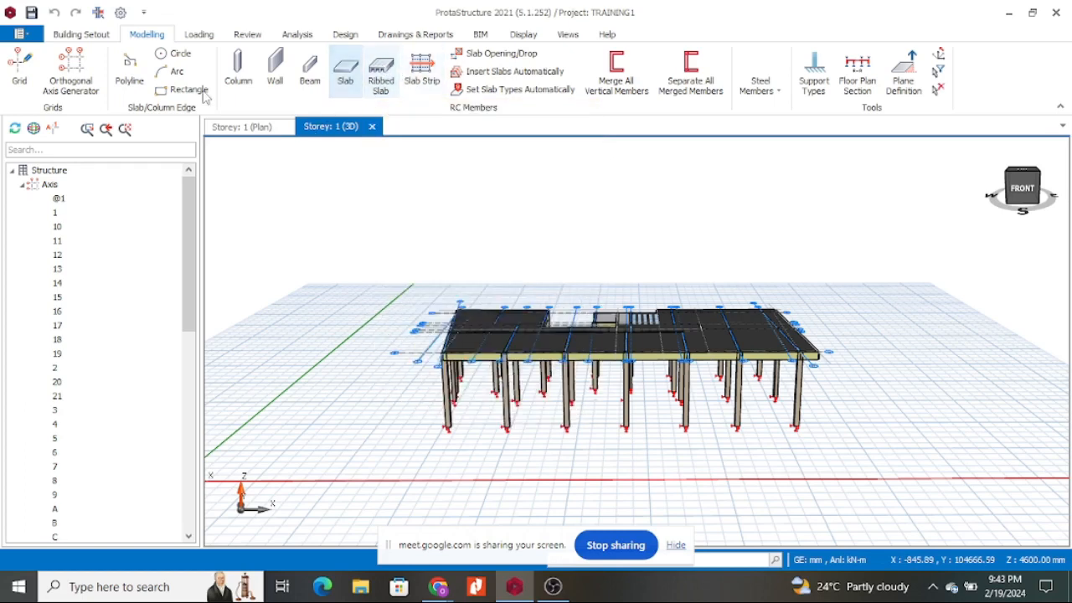
{"action": "left_click", "coordinate": [201, 36]}
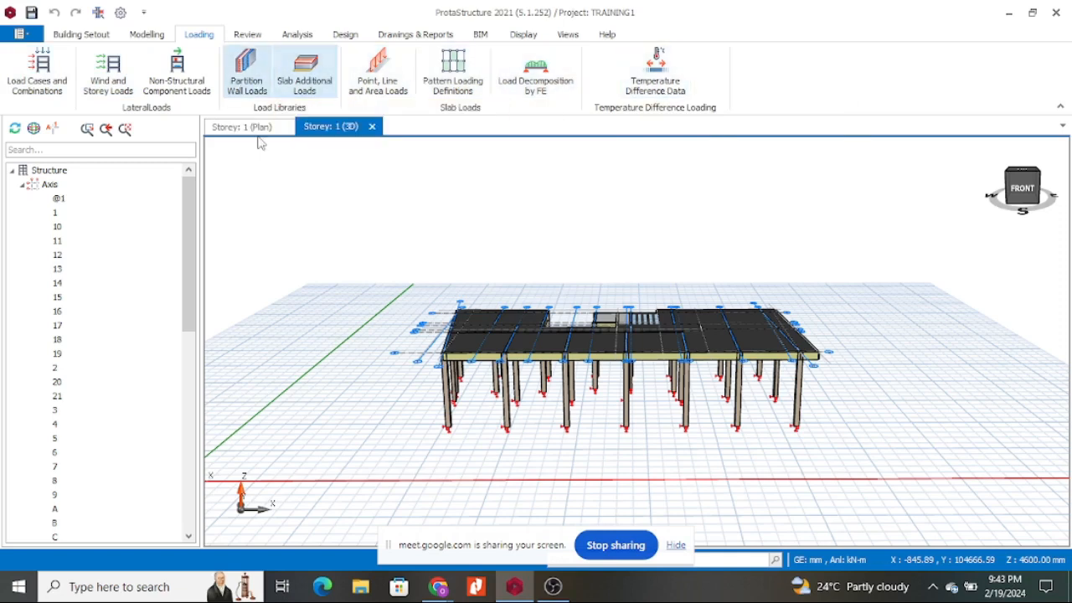
In Partition Wall Loads, rename the first wall load to '200mm thick Ndarugo block'.
{"action": "left_click", "coordinate": [258, 81]}
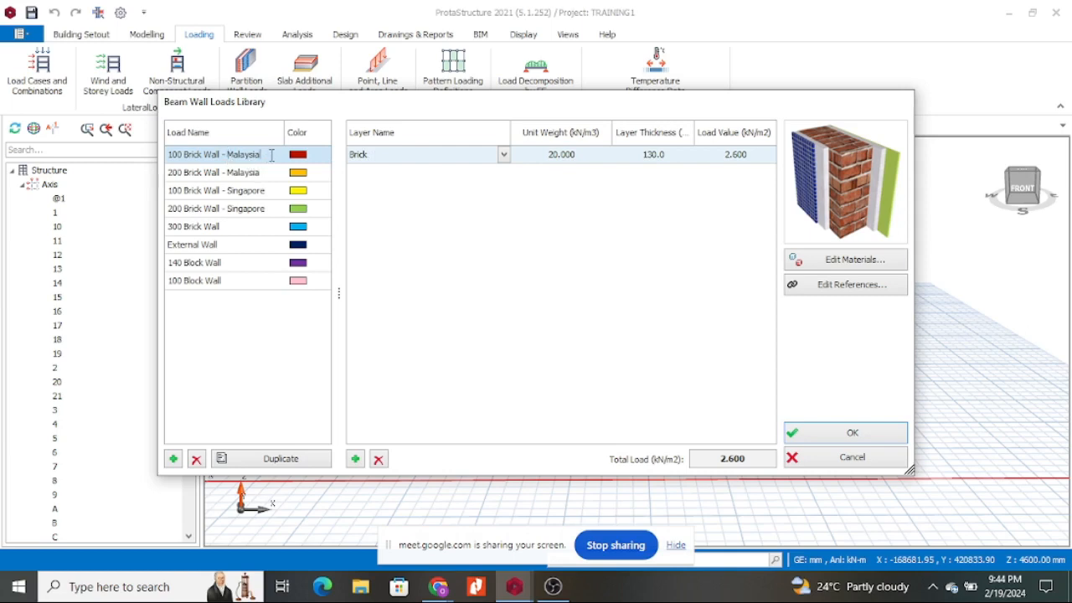
{"action": "left_click_drag", "start_coordinate": [271, 155], "coordinate": [168, 155]}
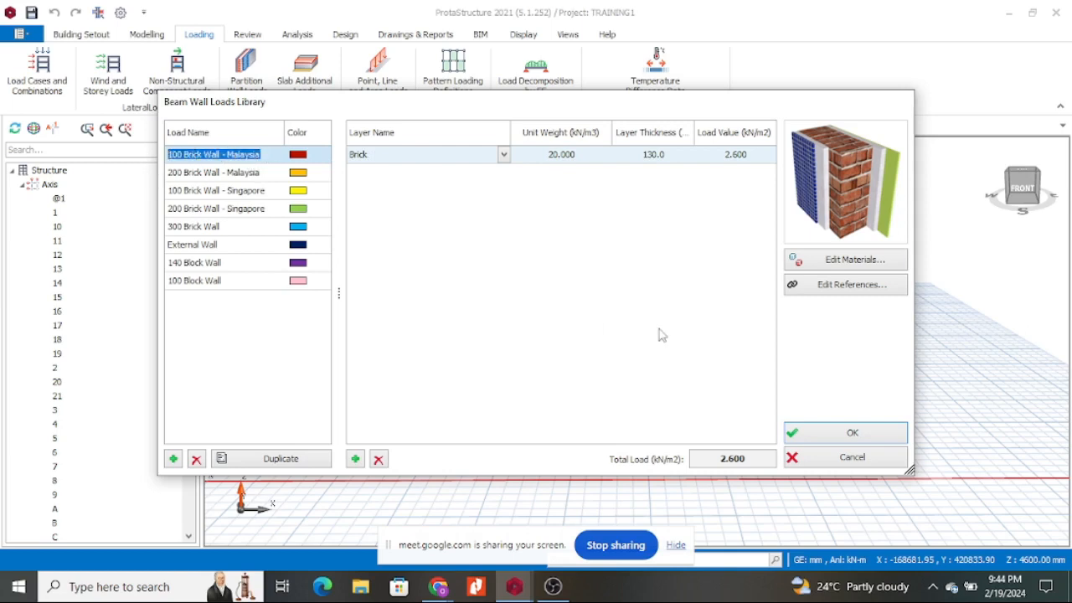
{"action": "type", "text": "200mm thick Ndarugo block"}
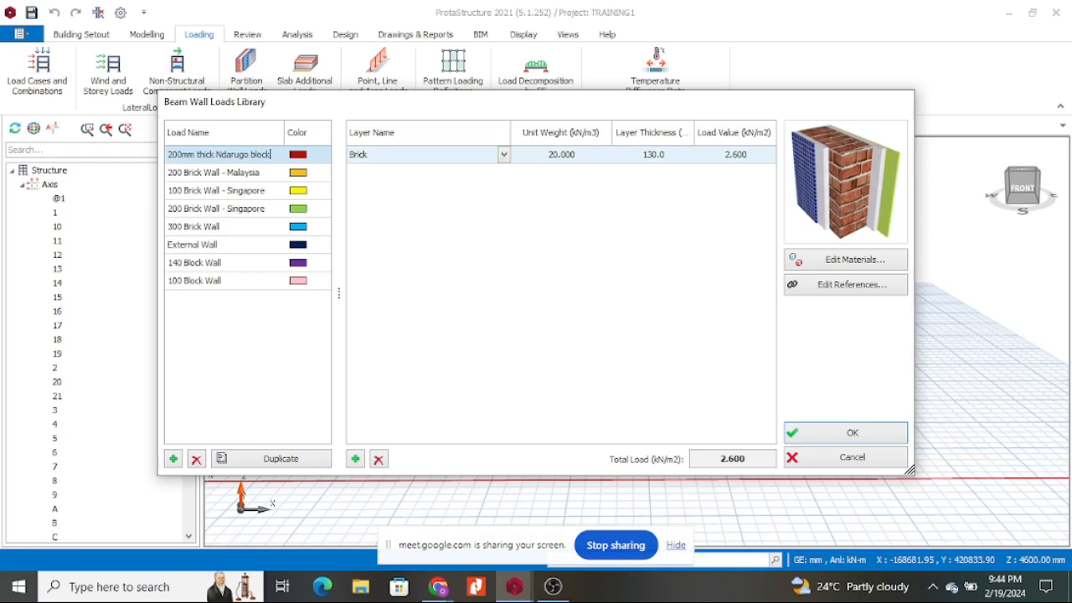
Set the wall load's layer material to Dense Blocks after briefly trying Medium Blocks.
{"action": "left_click", "coordinate": [473, 308]}
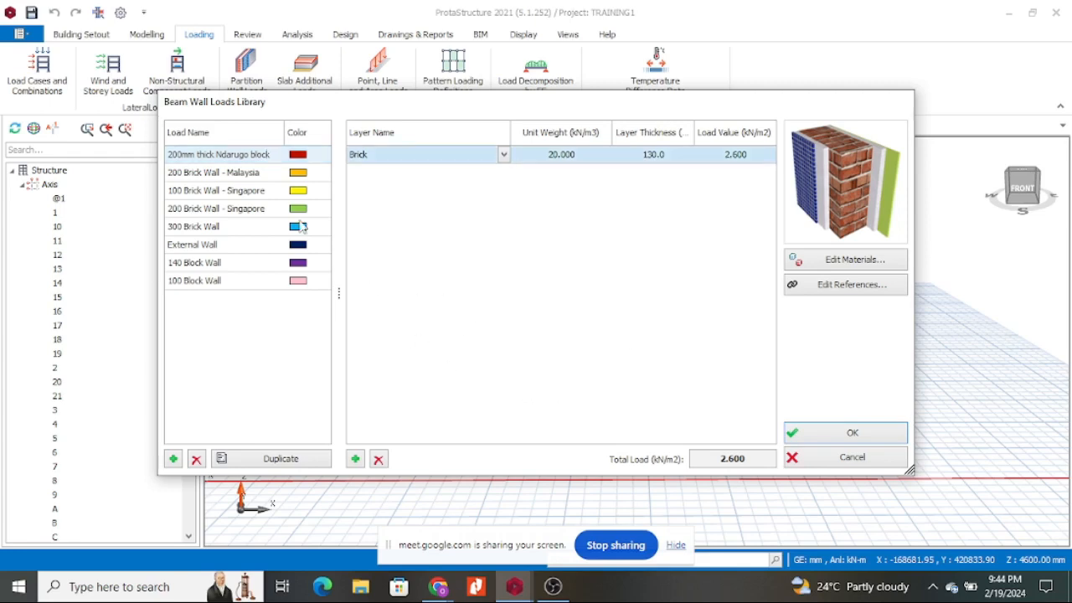
{"action": "left_click", "coordinate": [504, 155]}
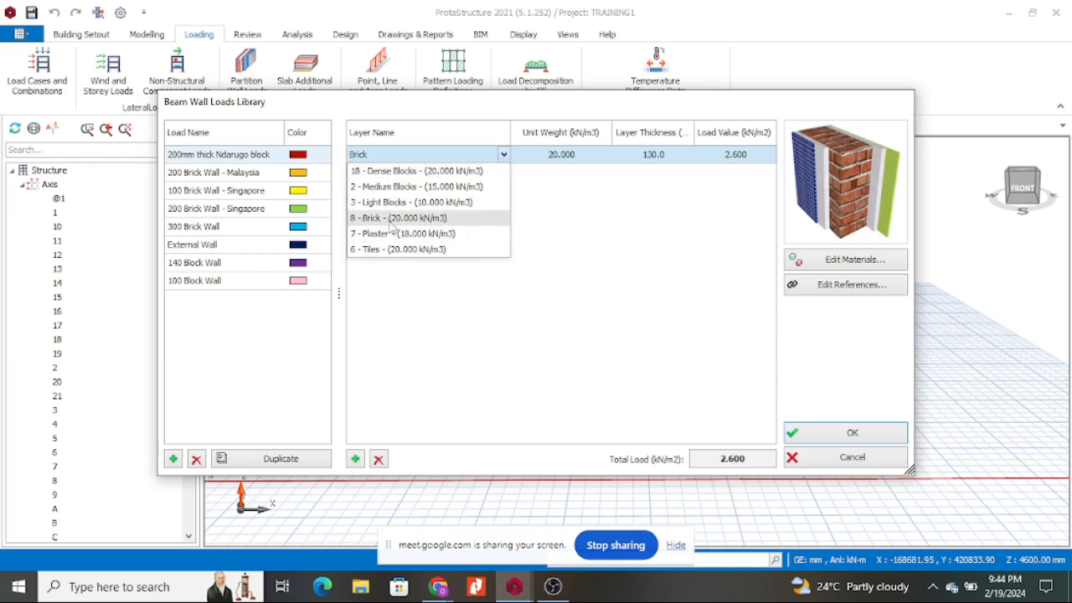
{"action": "left_click", "coordinate": [393, 172]}
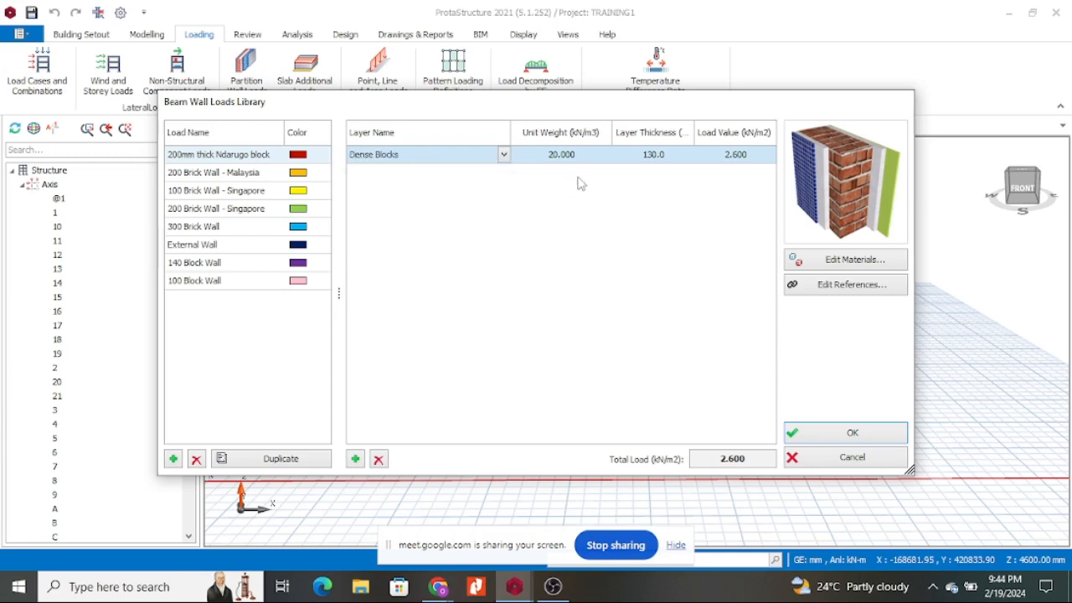
{"action": "left_click", "coordinate": [503, 155]}
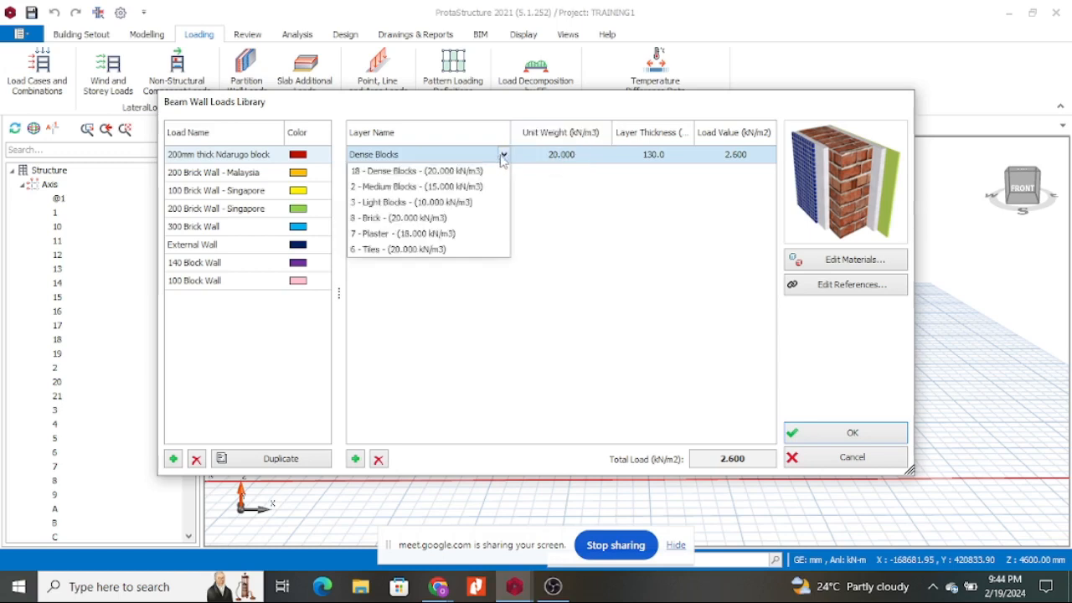
{"action": "left_click", "coordinate": [410, 181]}
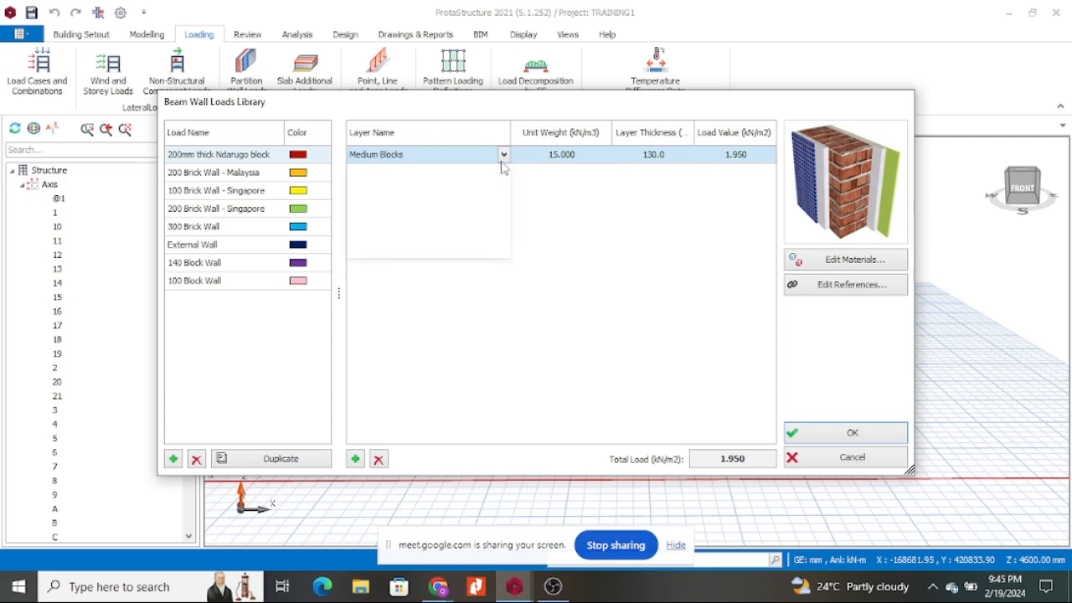
{"action": "left_click", "coordinate": [503, 155]}
{"action": "left_click", "coordinate": [411, 172]}
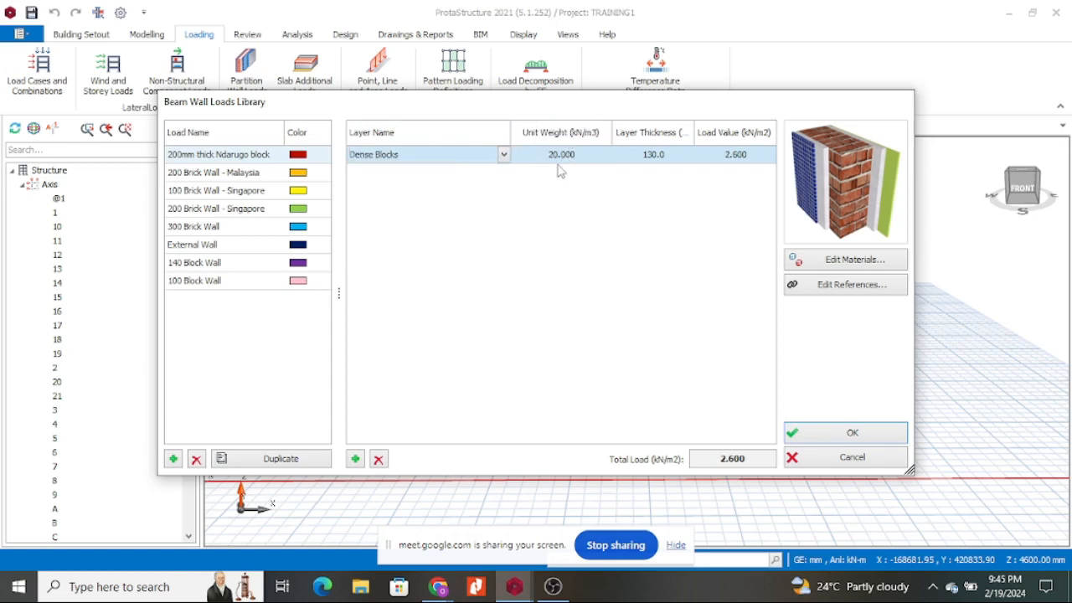
Change the layer thickness from 130 to 200 and confirm the wall load library.
{"action": "left_click", "coordinate": [672, 161]}
{"action": "double_click", "coordinate": [677, 154]}
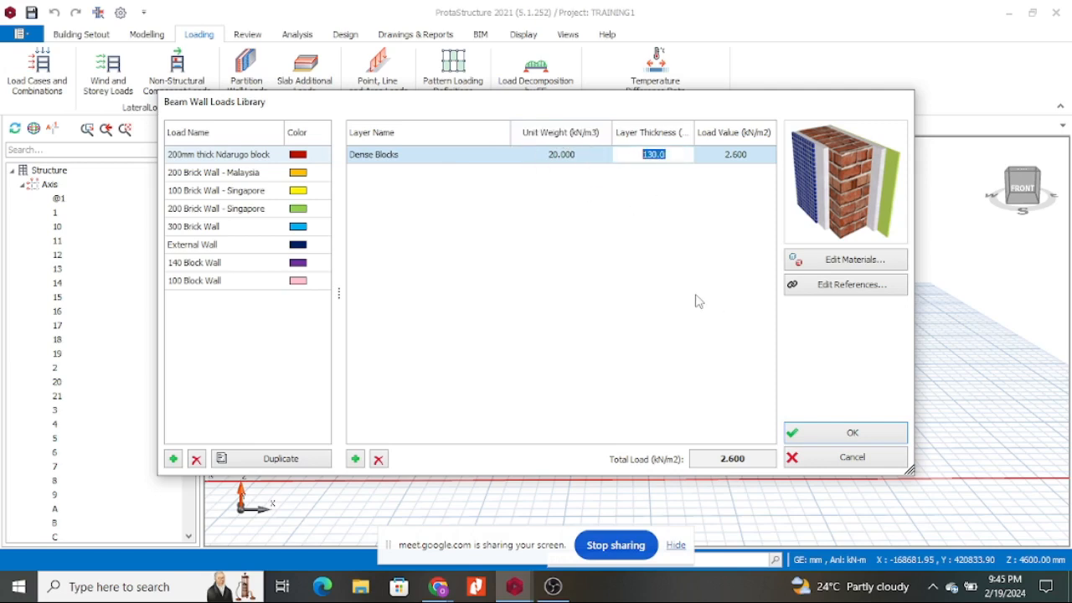
{"action": "type", "text": "2"}
{"action": "left_click", "coordinate": [687, 215]}
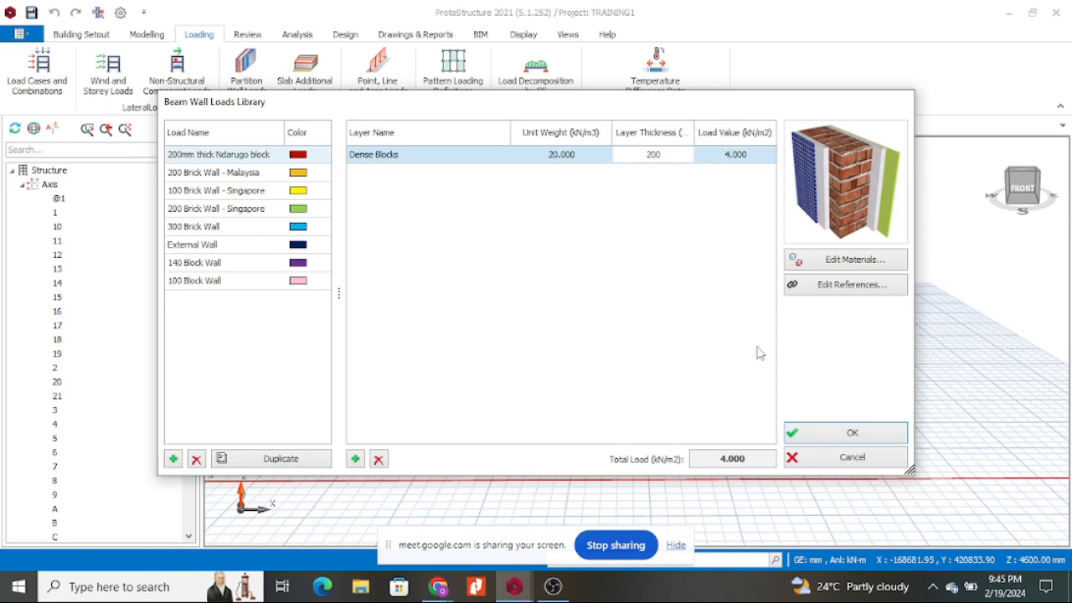
{"action": "left_click", "coordinate": [841, 432]}
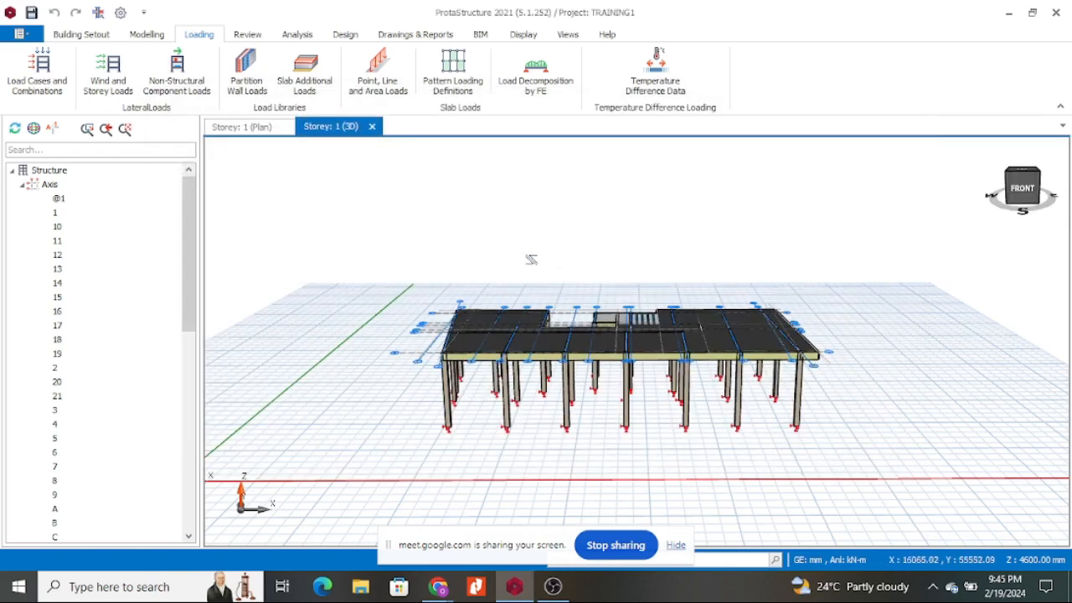
Return to the Storey 1 plan and open Edit Wall Load for inclined beam 1B7.
{"action": "left_click", "coordinate": [276, 131]}
{"action": "scroll", "coordinate": [379, 209], "scroll_direction": "up", "scroll_amount": 7}
{"action": "scroll", "coordinate": [463, 177], "scroll_direction": "down", "scroll_amount": 3}
{"action": "scroll", "coordinate": [443, 261], "scroll_direction": "up", "scroll_amount": 5}
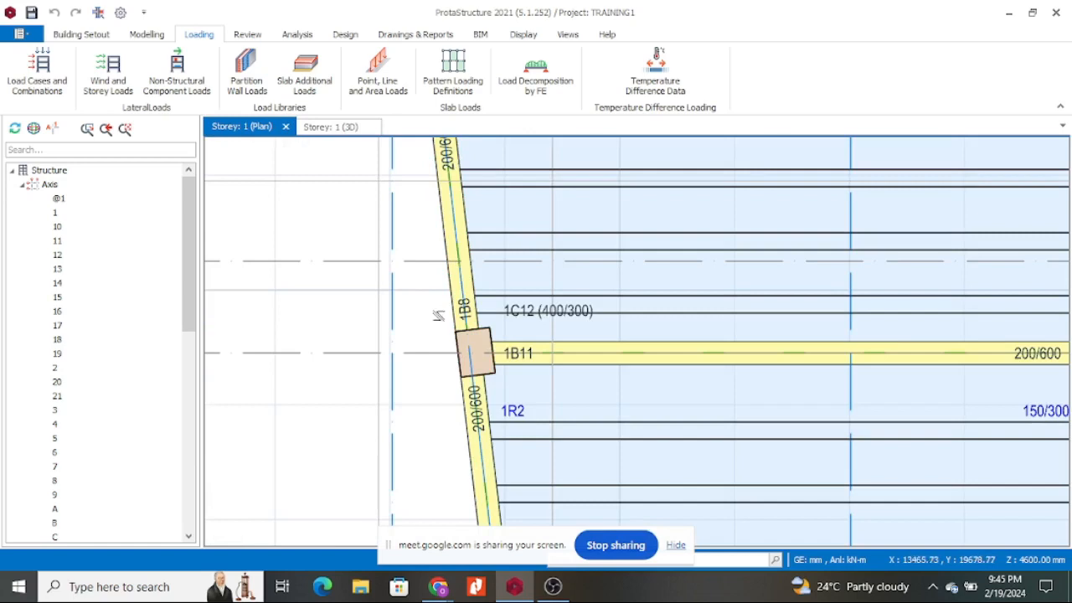
{"action": "scroll", "coordinate": [444, 261], "scroll_direction": "down", "scroll_amount": 5}
{"action": "scroll", "coordinate": [523, 299], "scroll_direction": "up", "scroll_amount": 3}
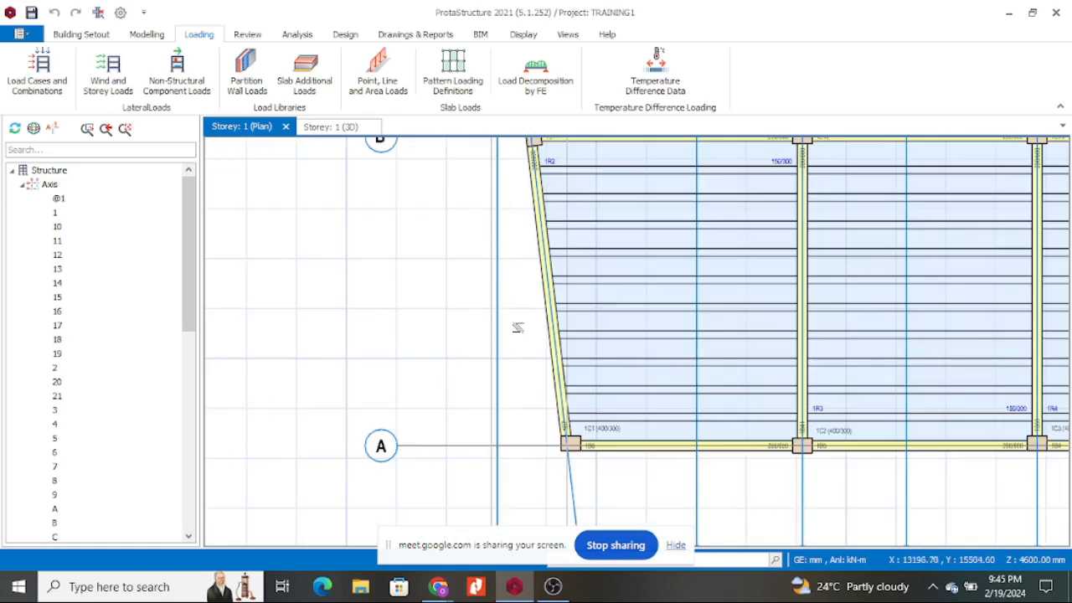
{"action": "left_click", "coordinate": [537, 274]}
{"action": "right_click", "coordinate": [540, 281]}
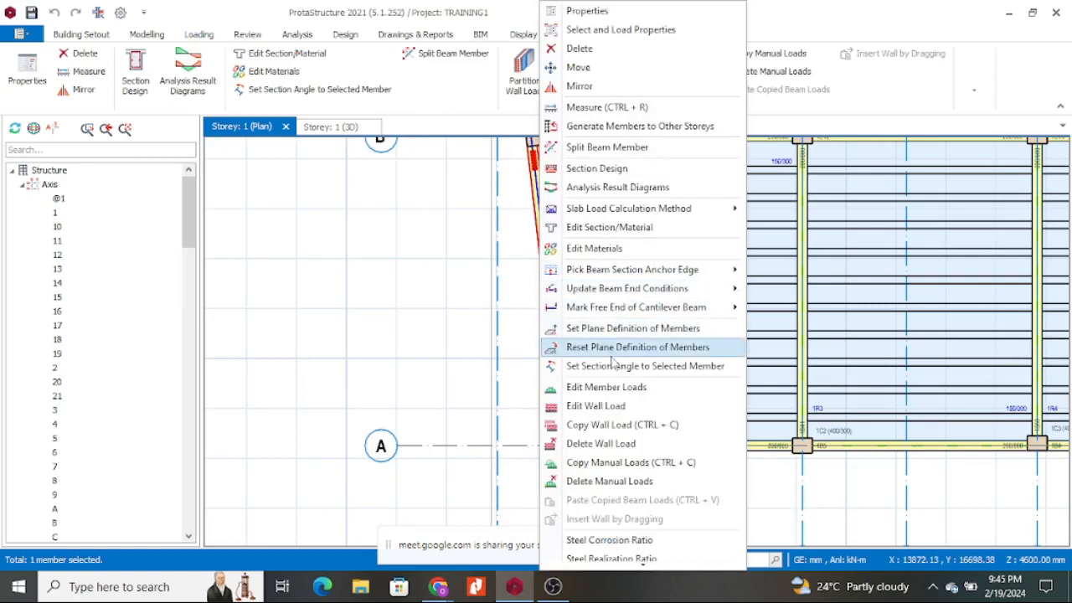
{"action": "left_click", "coordinate": [630, 407]}
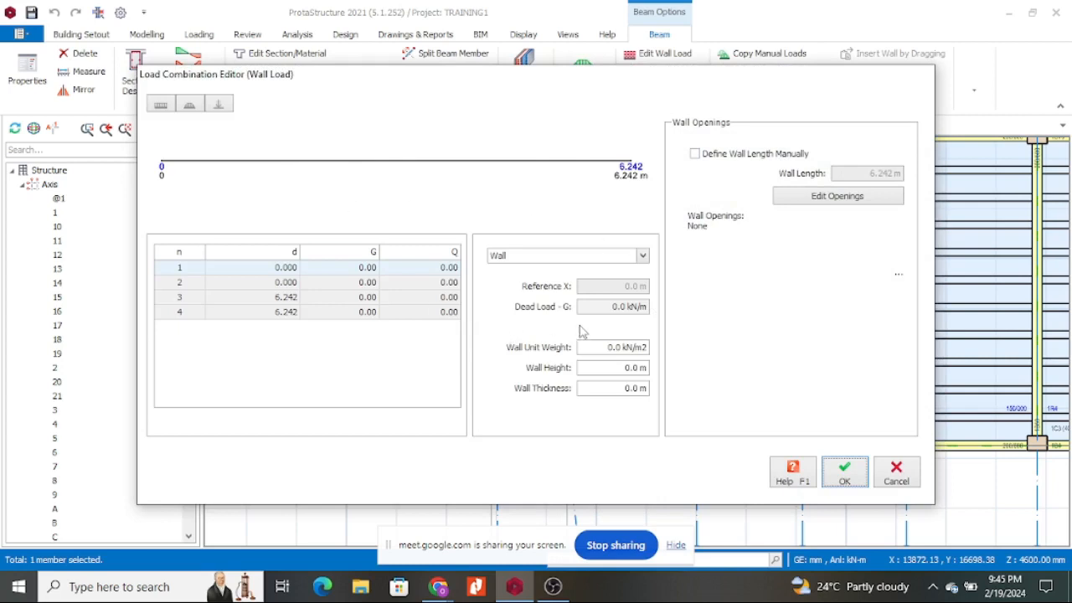
Apply the 200mm thick Ndarugo block wall load with a 3 m wall height to 1B7.
{"action": "left_click", "coordinate": [642, 257]}
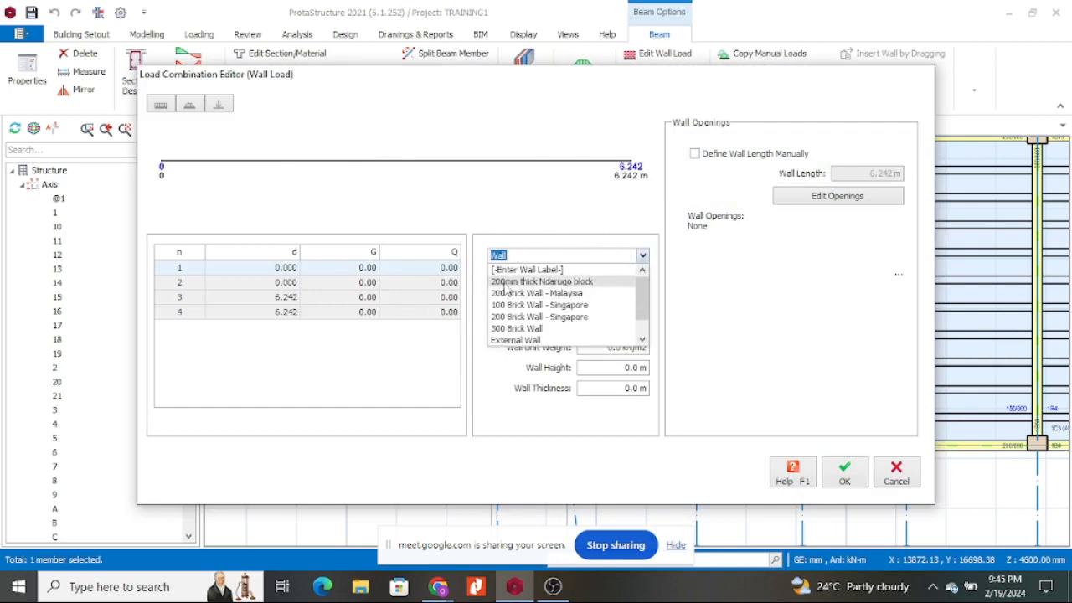
{"action": "left_click", "coordinate": [579, 283]}
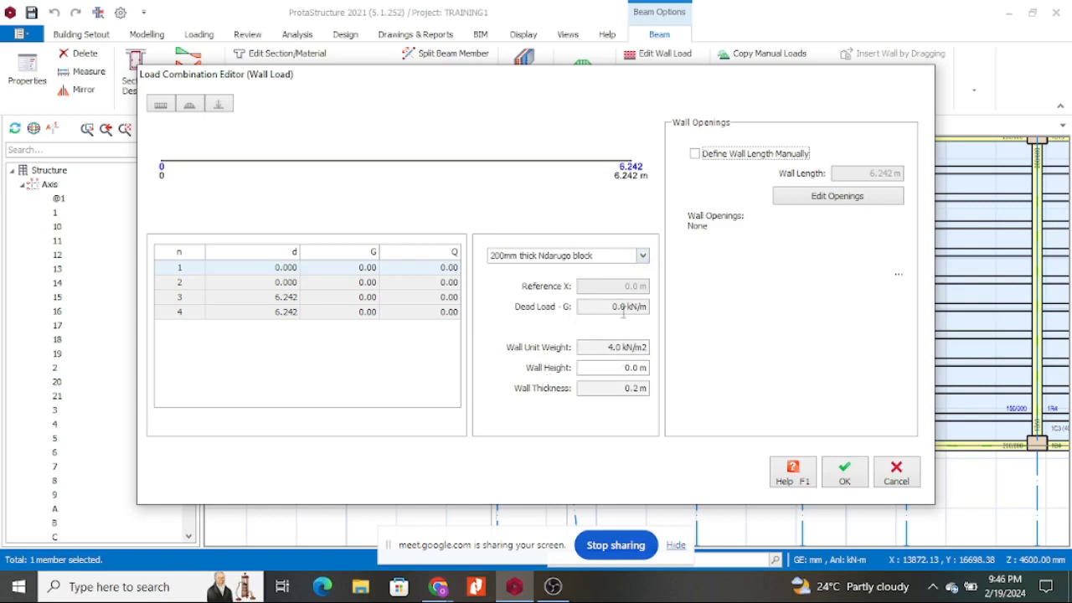
{"action": "left_click", "coordinate": [619, 370]}
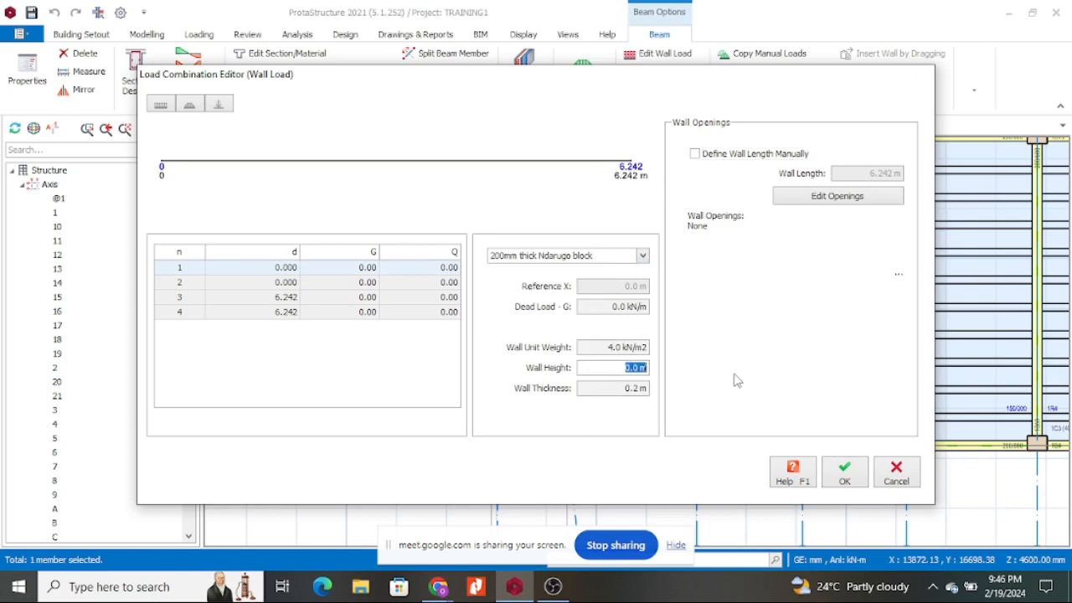
{"action": "type", "text": "3"}
{"action": "left_click", "coordinate": [894, 476]}
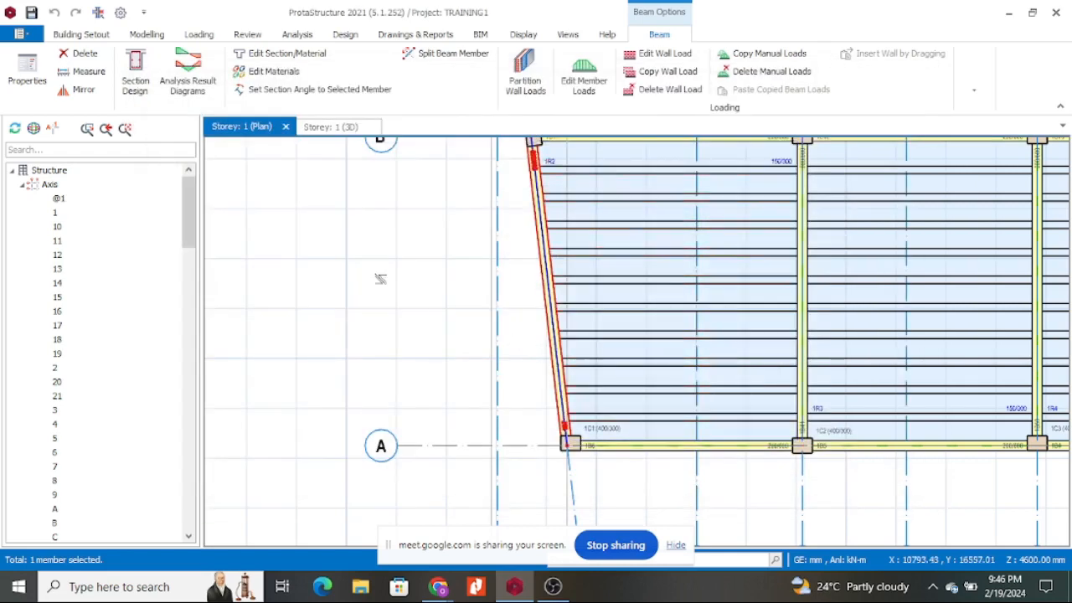
{"action": "key", "text": "Escape"}
{"action": "left_click", "coordinate": [151, 37]}
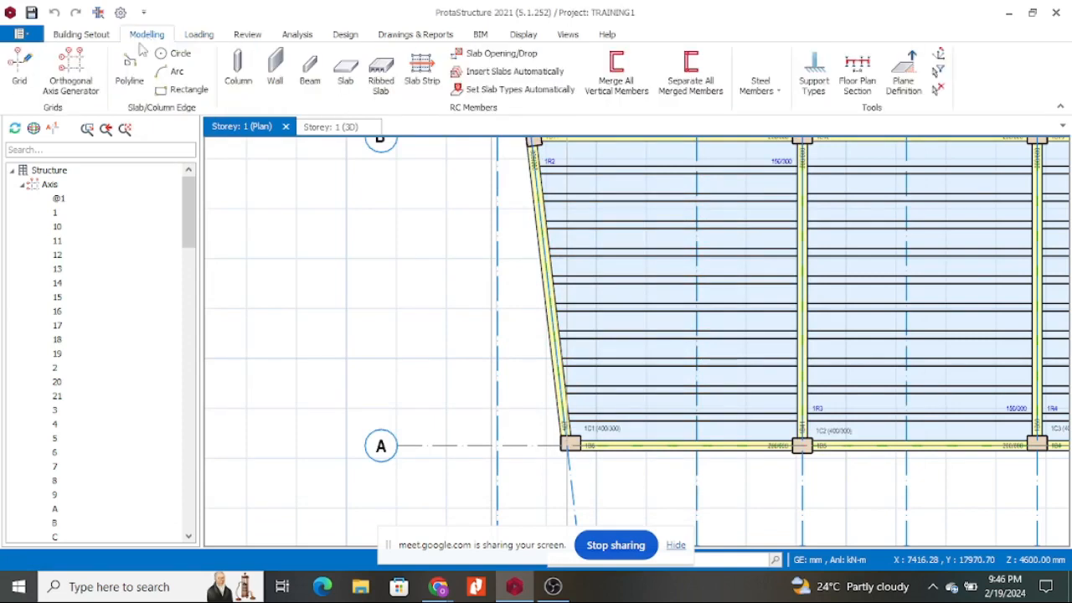
{"action": "left_click", "coordinate": [88, 38]}
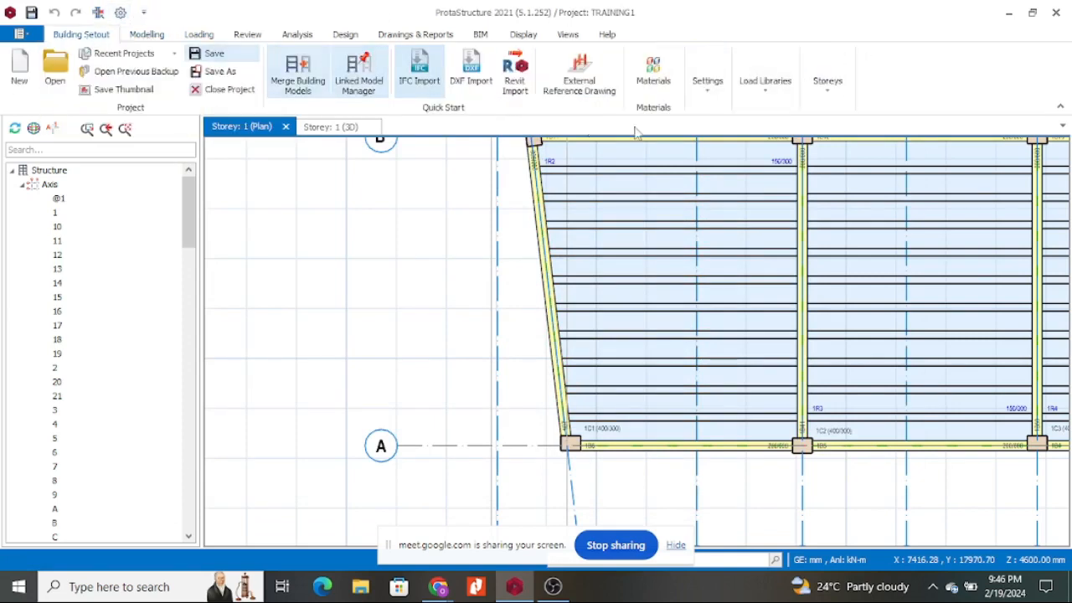
{"action": "left_click", "coordinate": [828, 82]}
{"action": "left_click", "coordinate": [833, 152]}
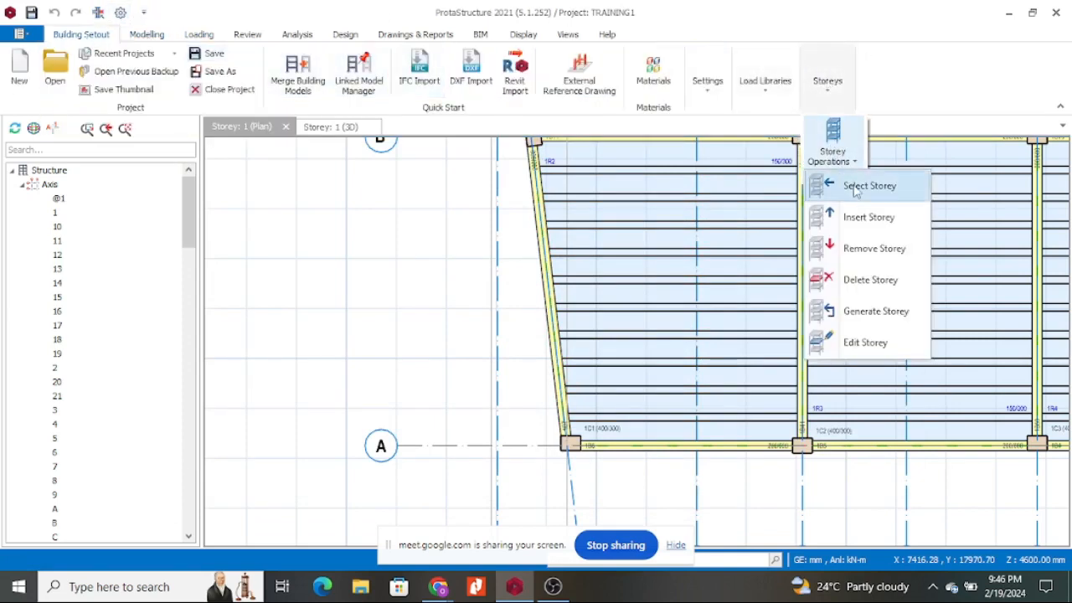
{"action": "left_click", "coordinate": [866, 344]}
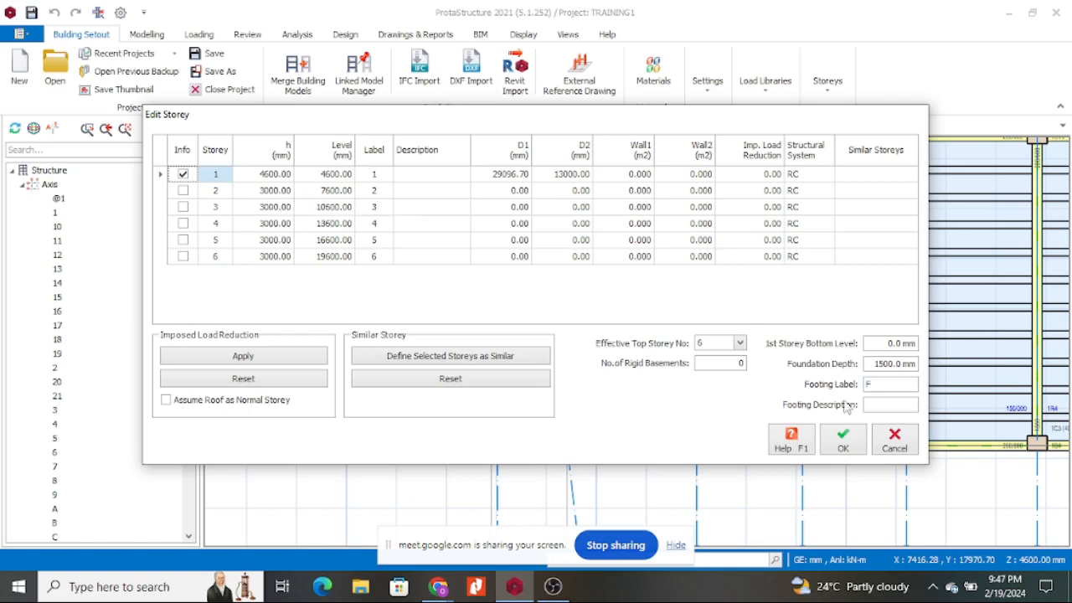
{"action": "left_click", "coordinate": [842, 438]}
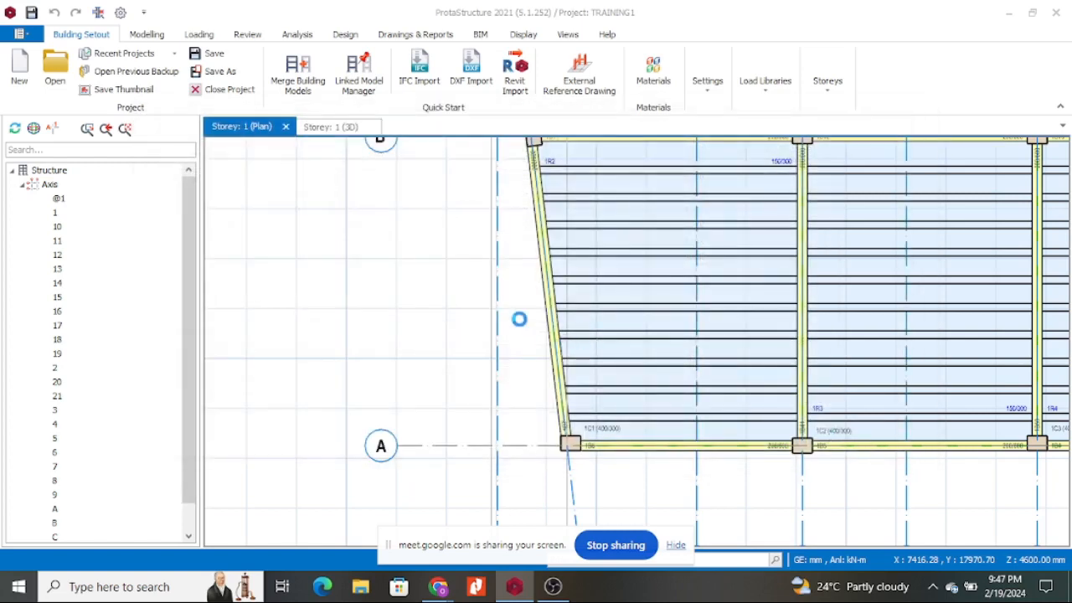
{"action": "left_click", "coordinate": [540, 299]}
Reassign beam 1B7 the 200mm thick Ndarugo block wall at 2.4 m height, then edit its openings.
{"action": "right_click", "coordinate": [540, 299]}
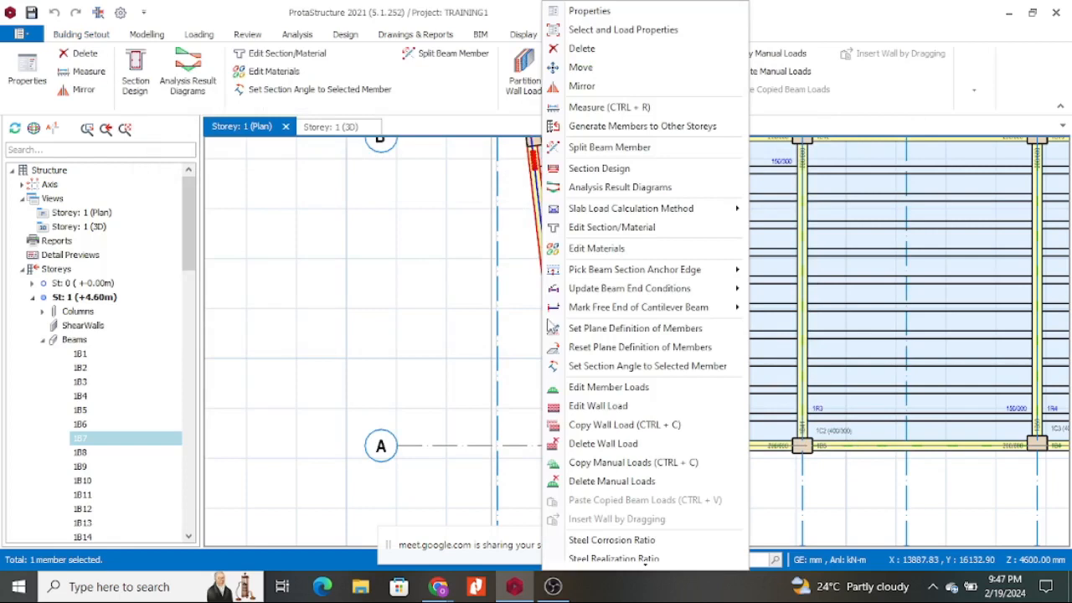
{"action": "left_click", "coordinate": [602, 409]}
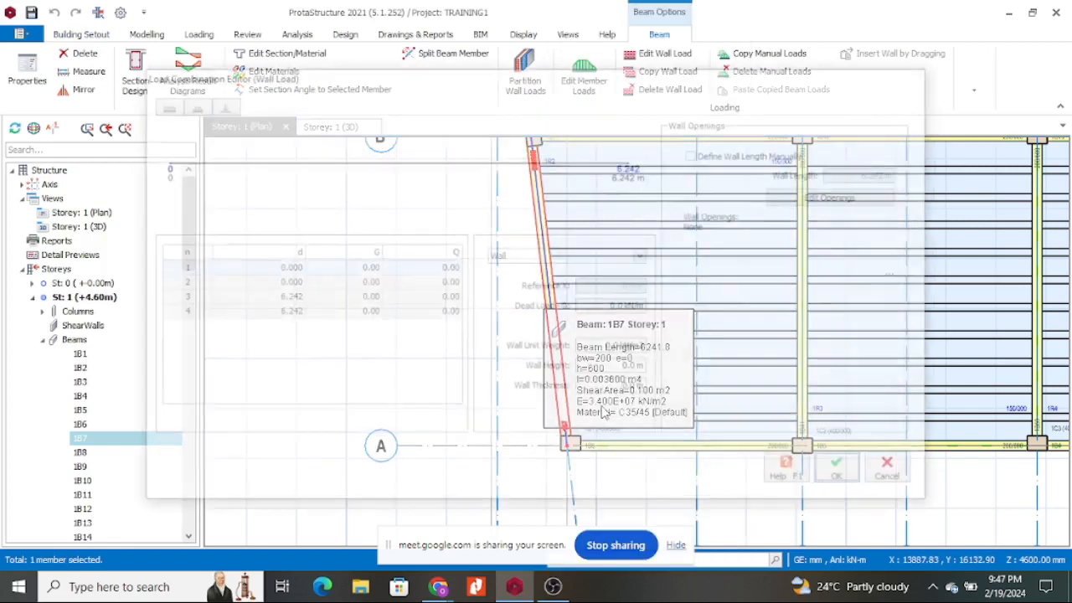
{"action": "left_click", "coordinate": [642, 255]}
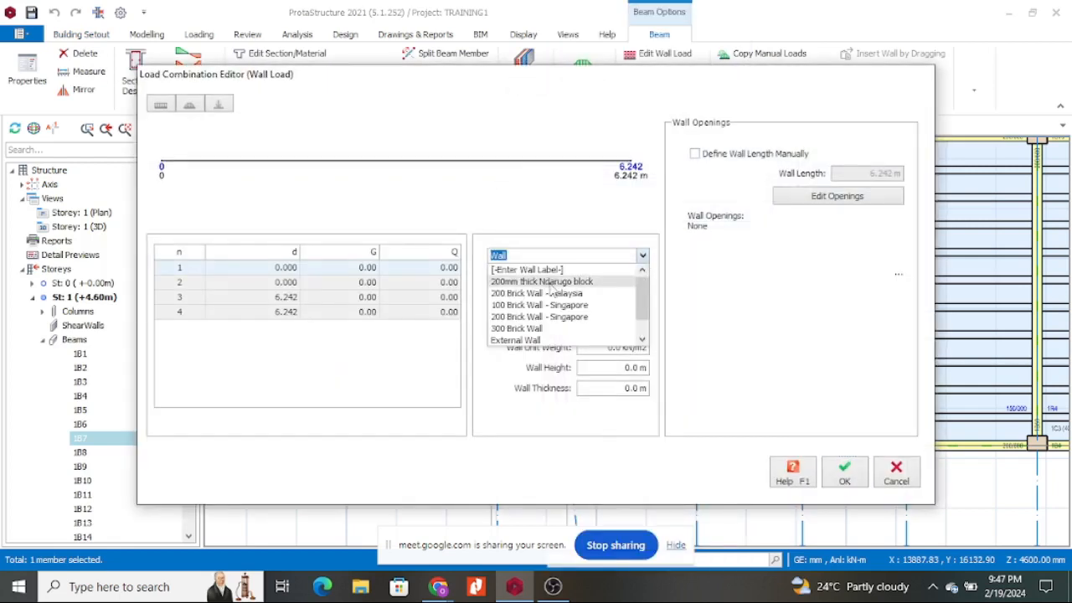
{"action": "left_click", "coordinate": [593, 282]}
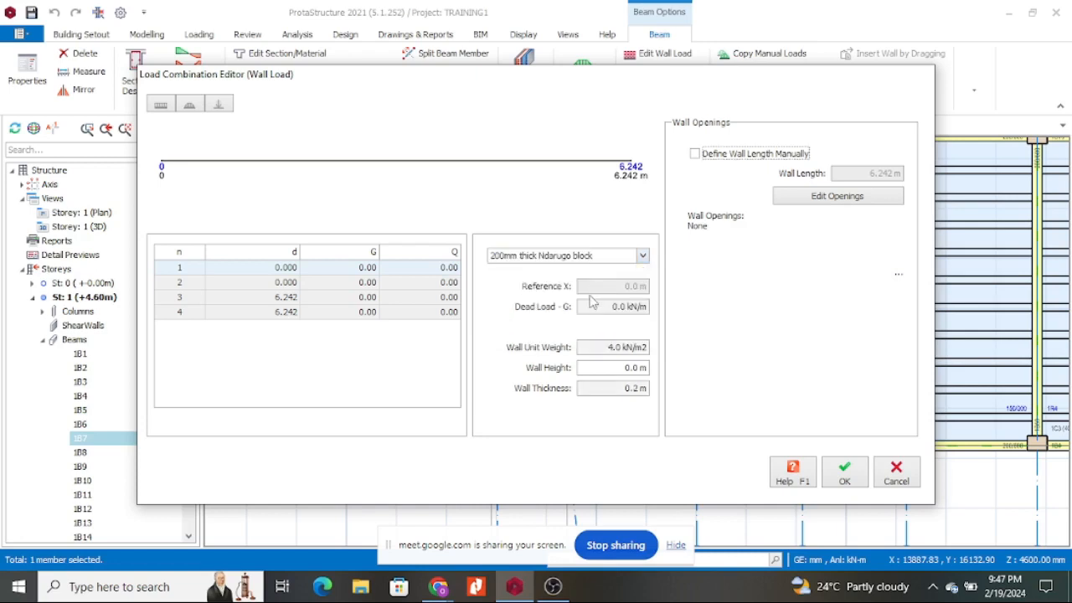
{"action": "left_click", "coordinate": [628, 366]}
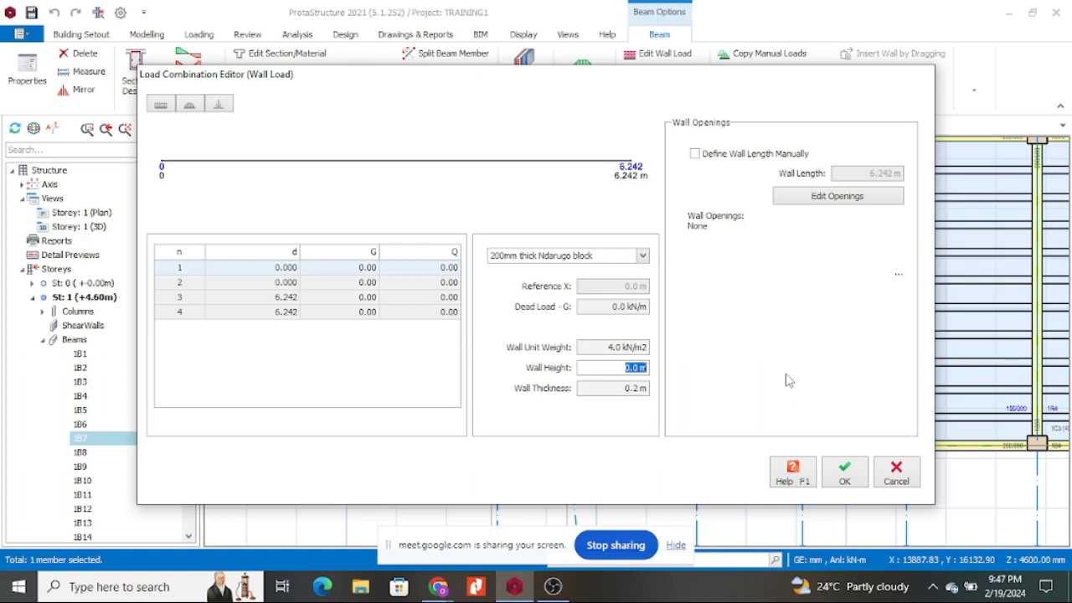
{"action": "type", "text": "2"}
{"action": "left_click", "coordinate": [625, 387]}
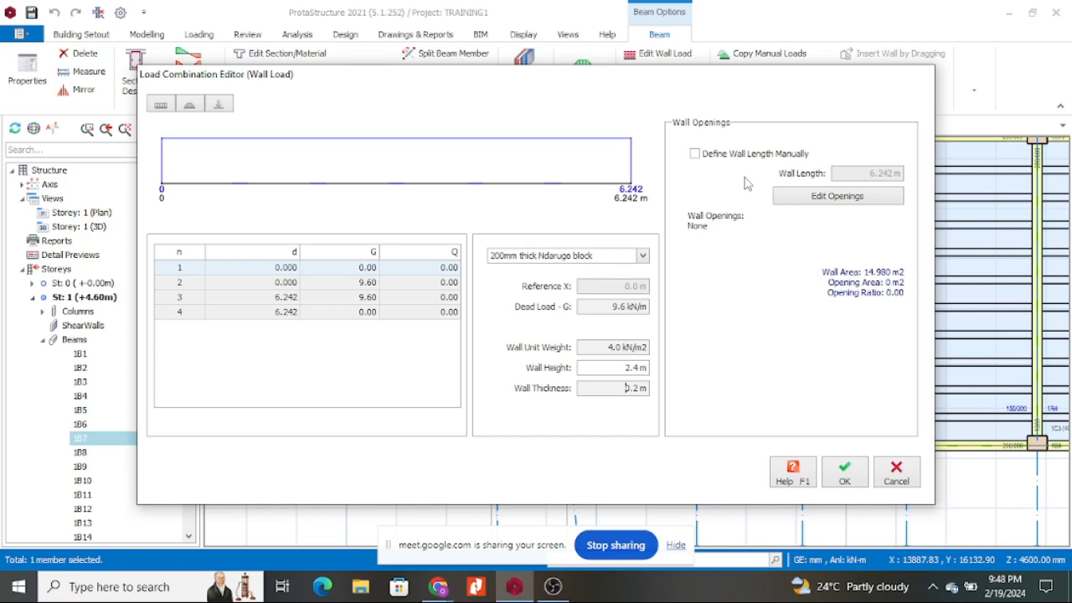
{"action": "left_click", "coordinate": [835, 201]}
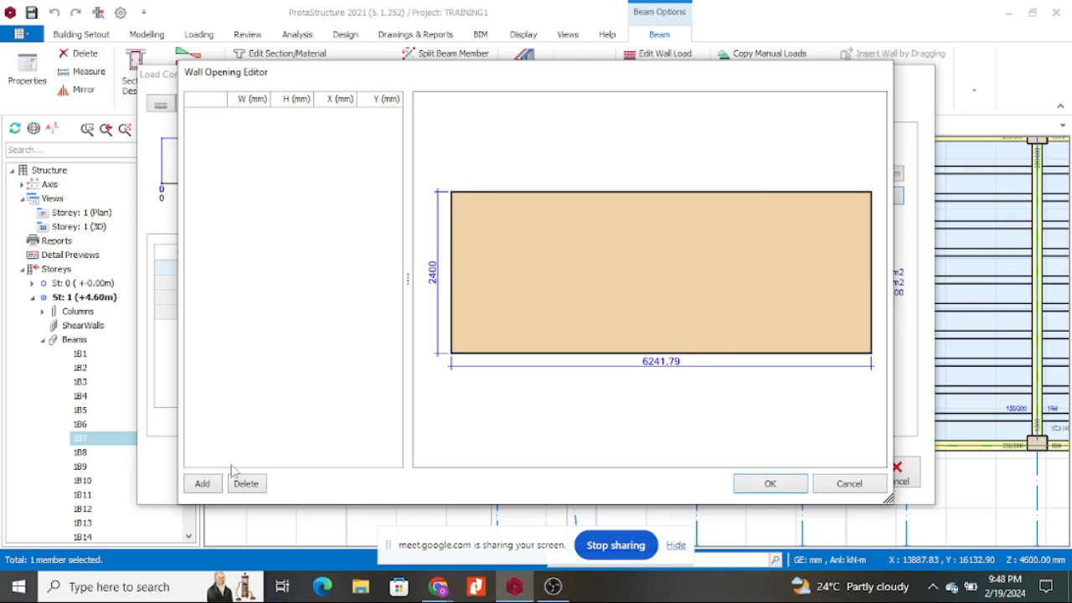
Add a 1000 x 1000 wall opening and raise its Y position to 1000.
{"action": "left_click", "coordinate": [202, 484]}
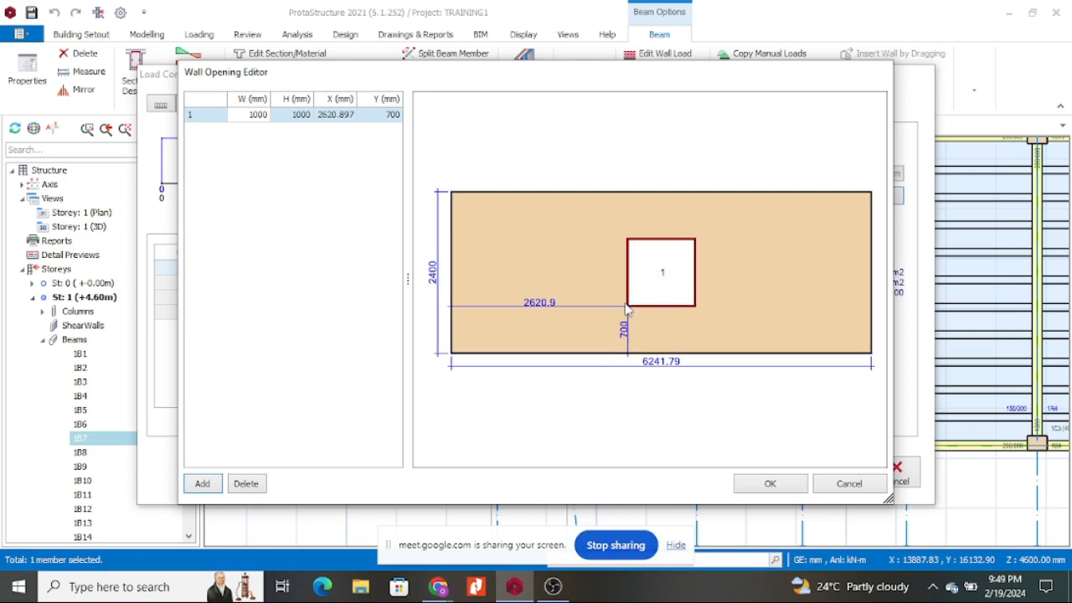
{"action": "left_click", "coordinate": [375, 116]}
{"action": "left_click_drag", "start_coordinate": [375, 118], "coordinate": [431, 121]}
{"action": "type", "text": "1000"}
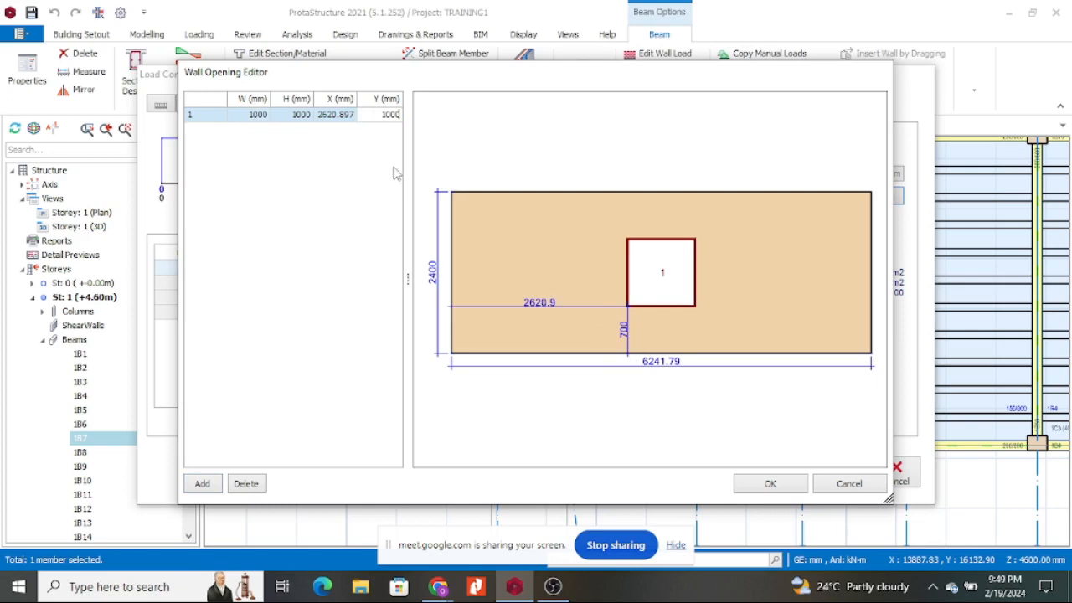
{"action": "key", "text": "Return"}
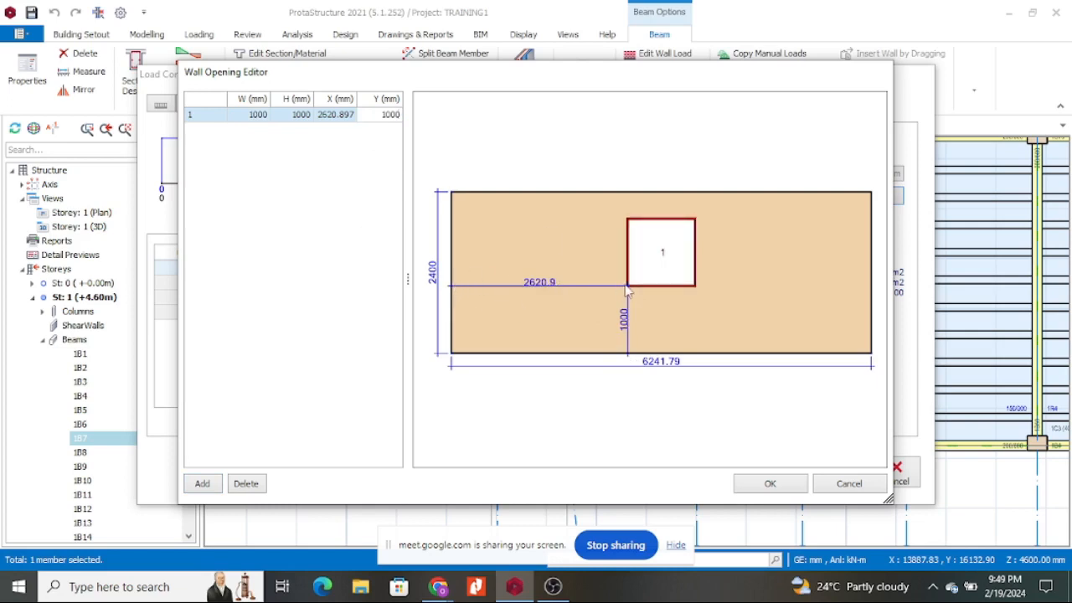
Set opening 1's X offset to 1500 mm.
{"action": "left_click", "coordinate": [338, 114]}
{"action": "left_click_drag", "start_coordinate": [352, 114], "coordinate": [300, 117]}
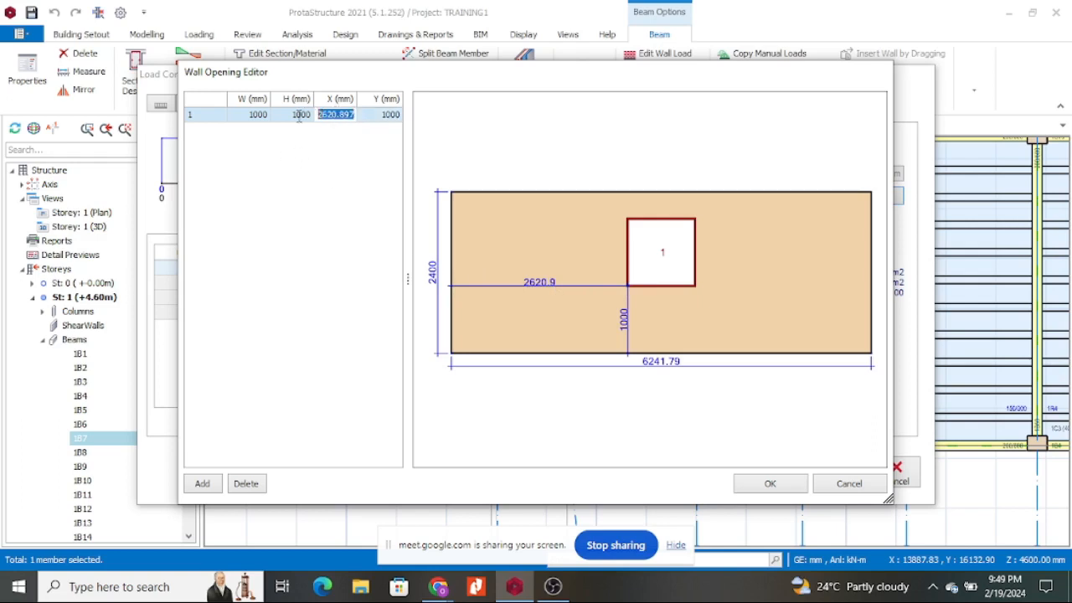
{"action": "key", "text": "BackSpace"}
{"action": "left_click", "coordinate": [337, 218]}
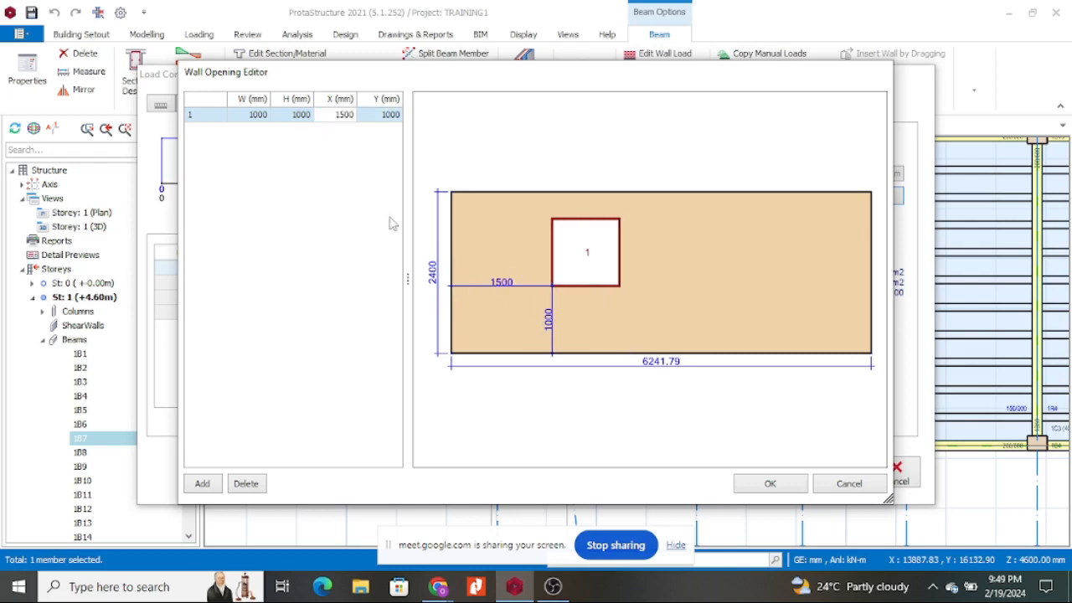
Widen opening 1 to 1200 mm, try 1500 height, then restore height to 1000.
{"action": "left_click", "coordinate": [255, 116]}
{"action": "type", "text": "1200"}
{"action": "left_click", "coordinate": [283, 115]}
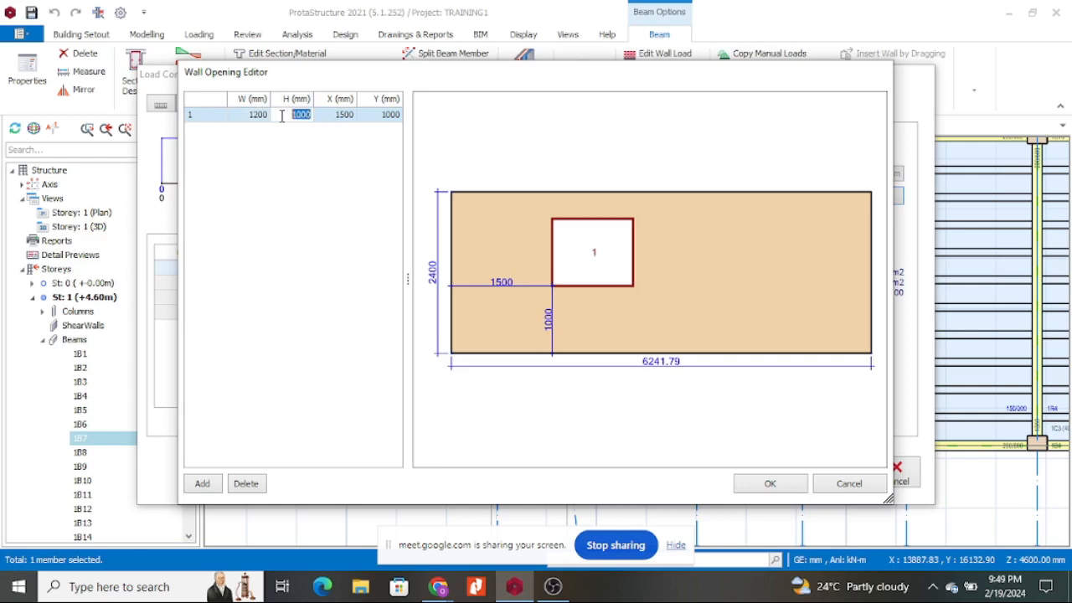
{"action": "type", "text": "1500"}
{"action": "key", "text": "Return"}
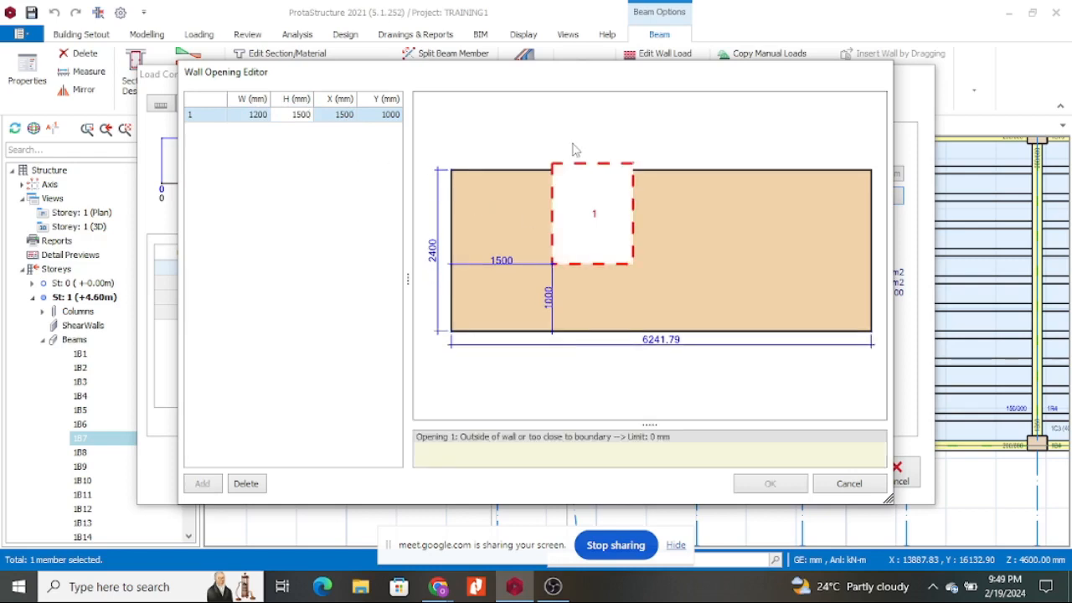
{"action": "double_click", "coordinate": [288, 115]}
{"action": "type", "text": "1000"}
{"action": "key", "text": "Return"}
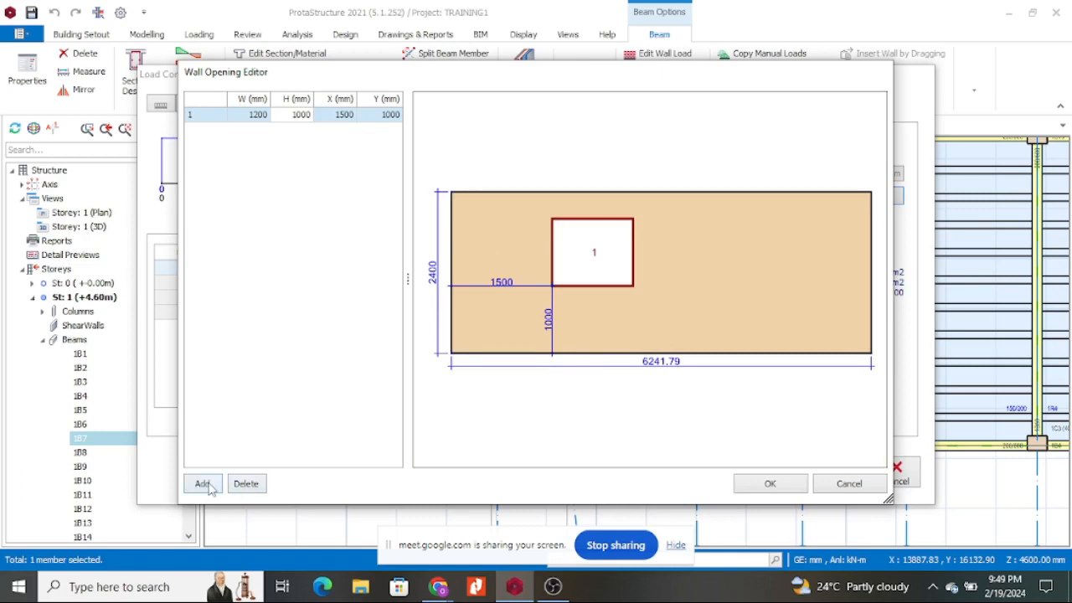
Add a second opening positioned at Y 0 and X 3000 mm.
{"action": "left_click", "coordinate": [202, 484]}
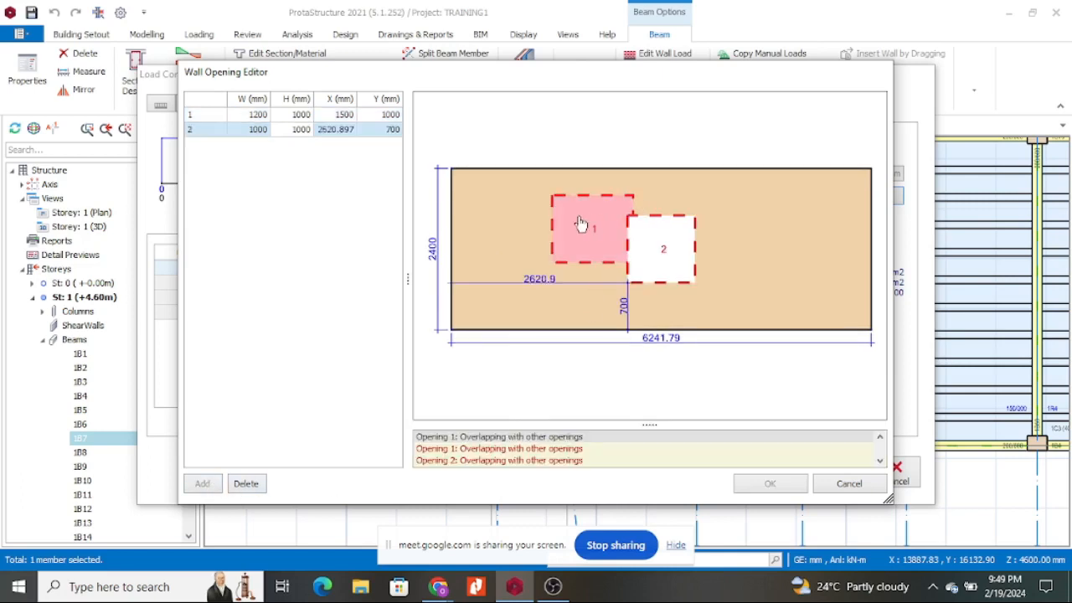
{"action": "double_click", "coordinate": [388, 129]}
{"action": "left_click", "coordinate": [373, 130]}
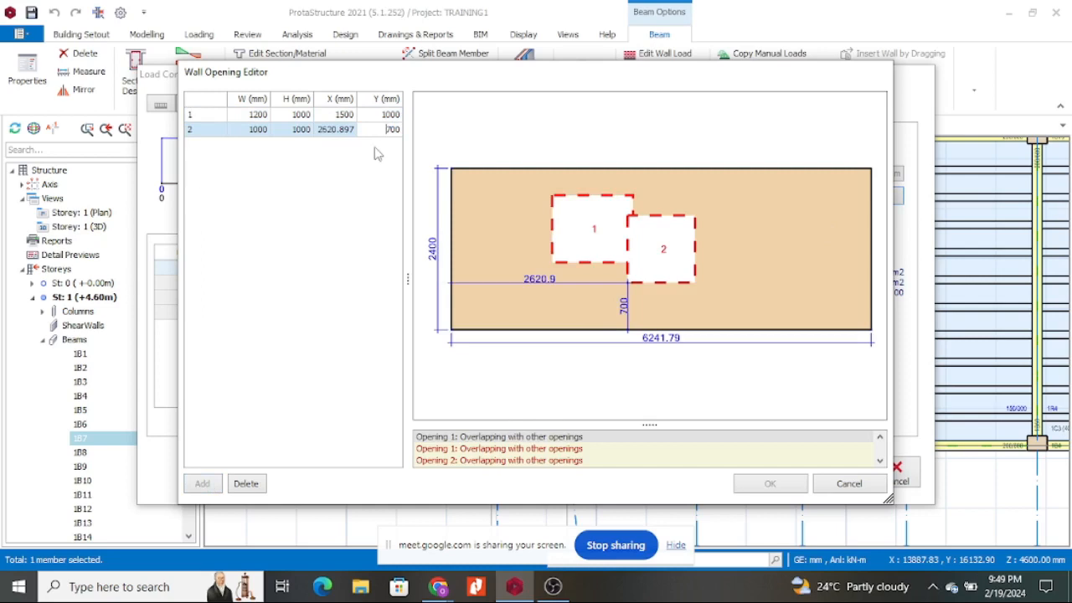
{"action": "left_click_drag", "start_coordinate": [382, 130], "coordinate": [414, 132]}
{"action": "type", "text": "0"}
{"action": "key", "text": "Return"}
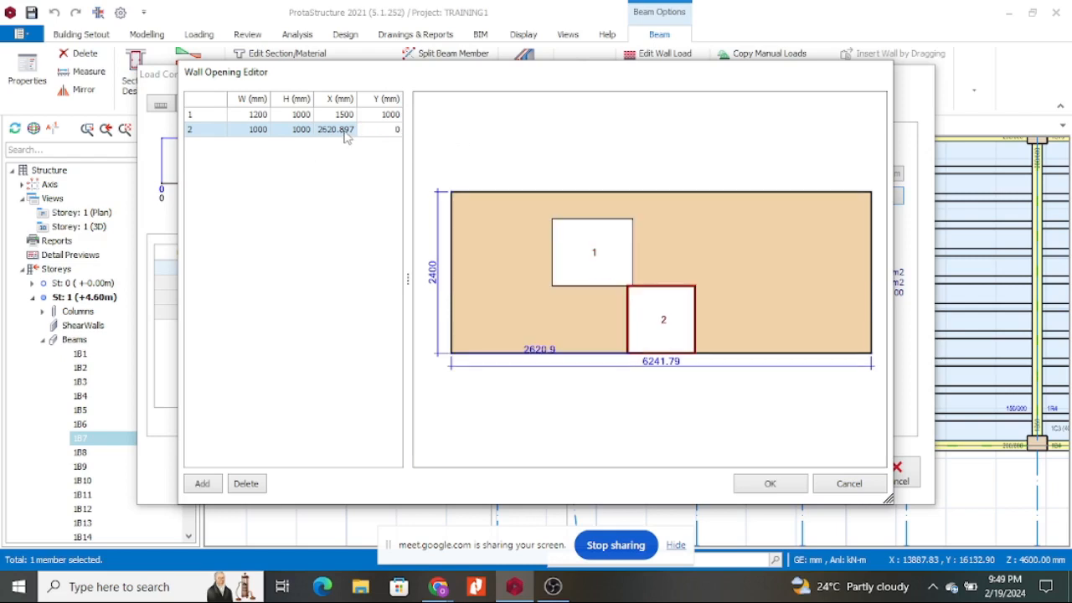
{"action": "left_click_drag", "start_coordinate": [352, 130], "coordinate": [276, 121]}
{"action": "type", "text": "3000"}
{"action": "key", "text": "Return"}
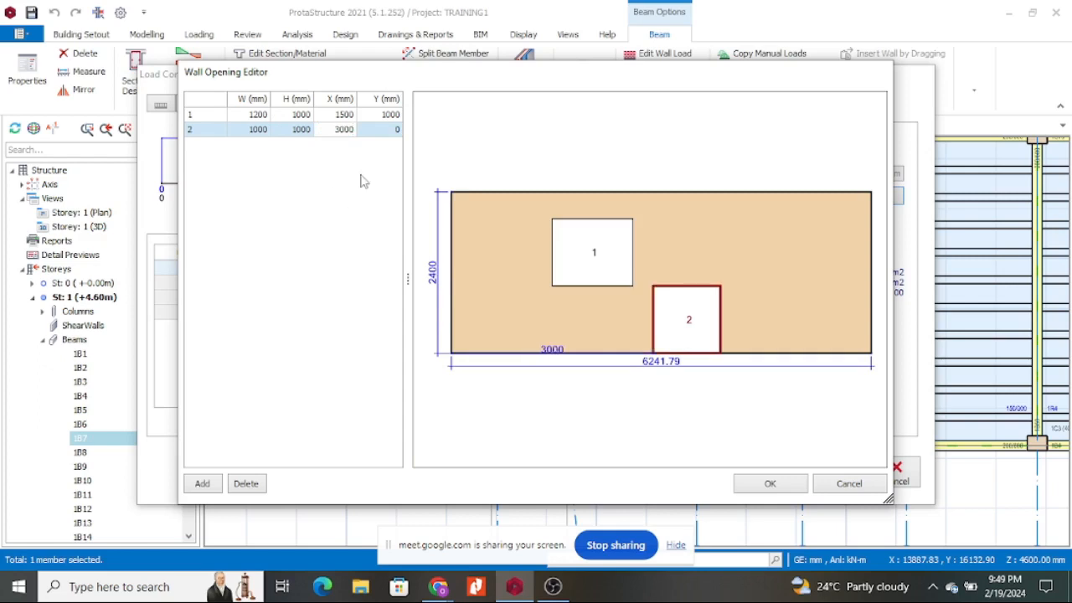
Size opening 2 to 2400 mm high and 900 mm wide.
{"action": "left_click", "coordinate": [292, 136]}
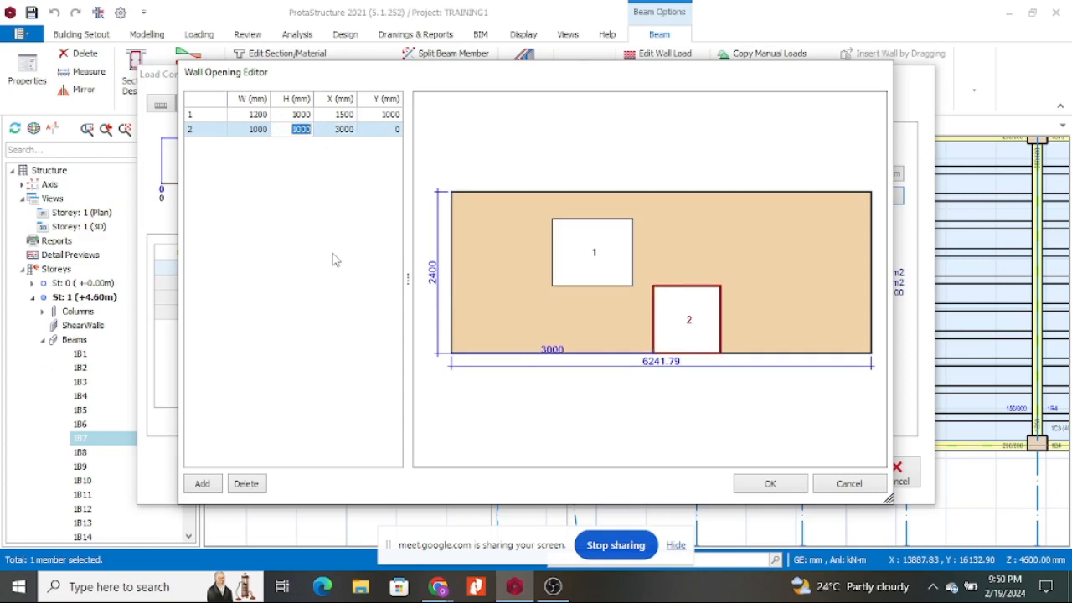
{"action": "type", "text": "2400"}
{"action": "left_click", "coordinate": [266, 130]}
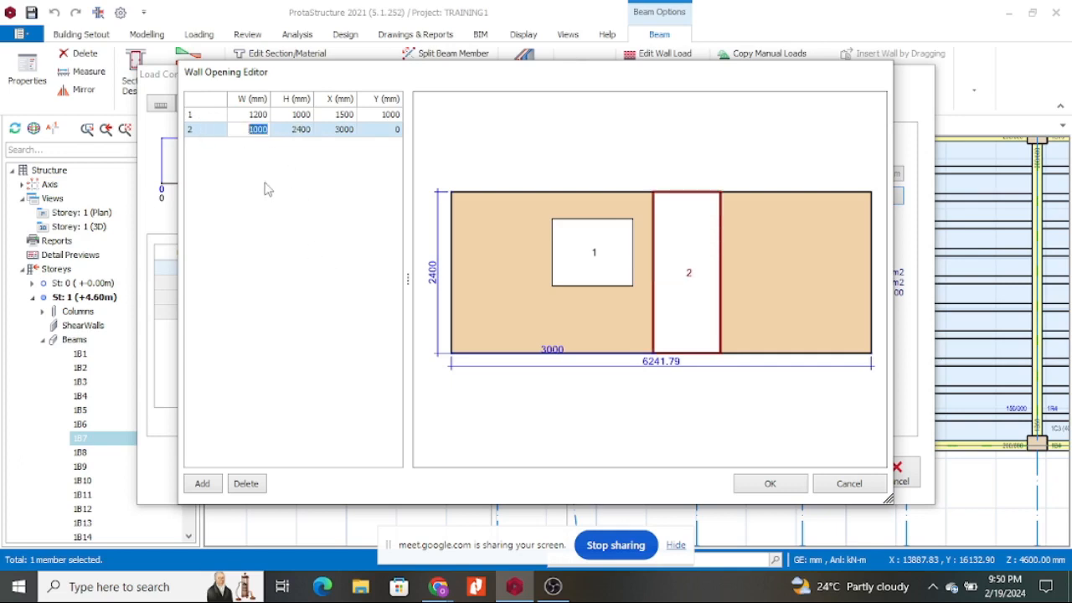
{"action": "type", "text": "900"}
{"action": "left_click", "coordinate": [297, 134]}
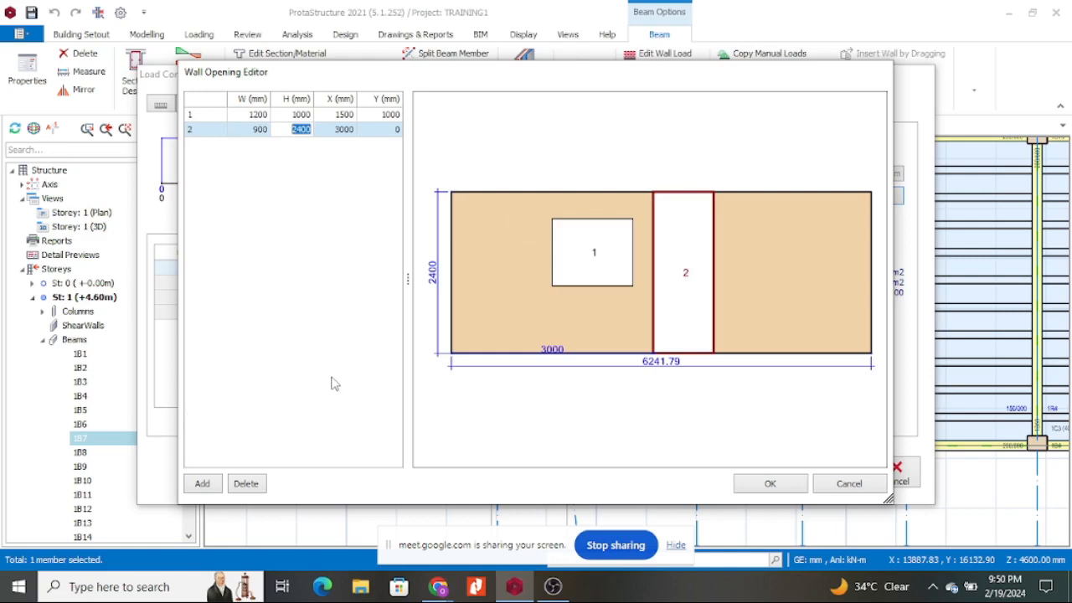
Delete openings 2 and 1, confirming each, and accept the opening-free wall.
{"action": "left_click", "coordinate": [260, 130]}
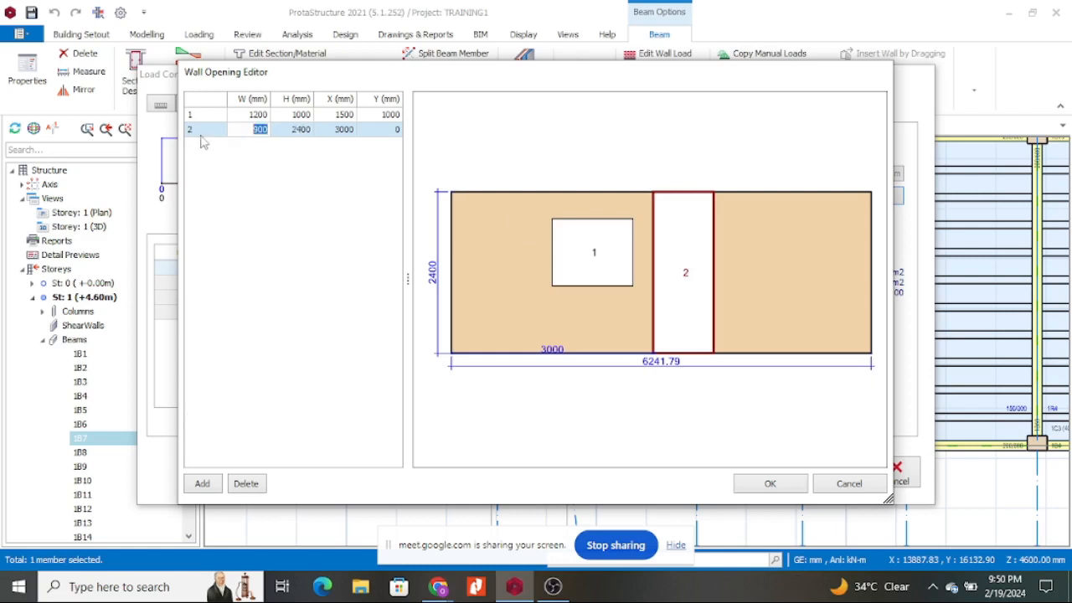
{"action": "left_click", "coordinate": [248, 484]}
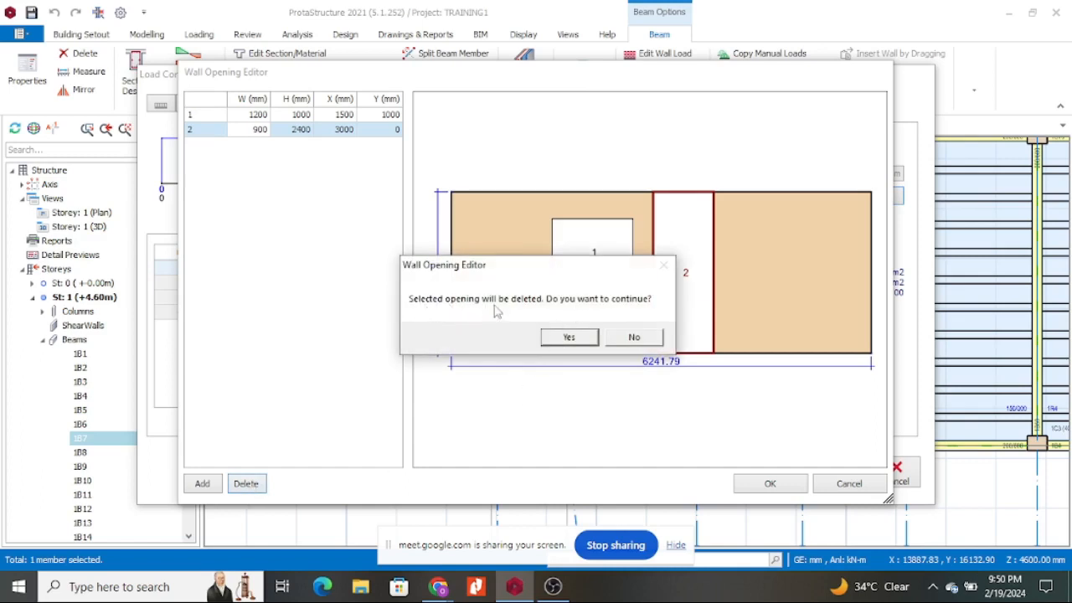
{"action": "left_click", "coordinate": [570, 338]}
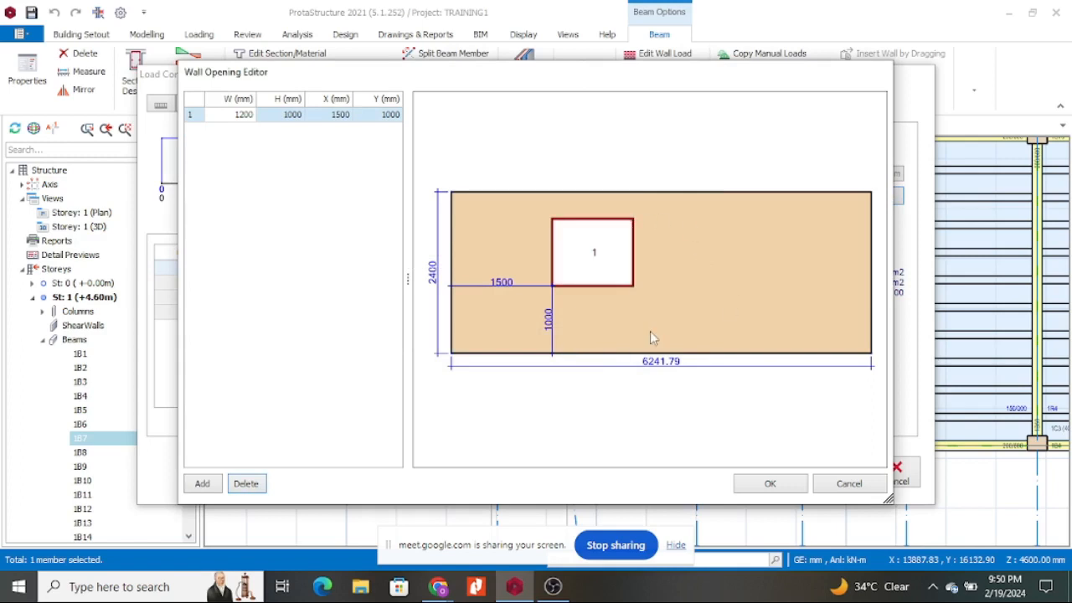
{"action": "left_click", "coordinate": [248, 485]}
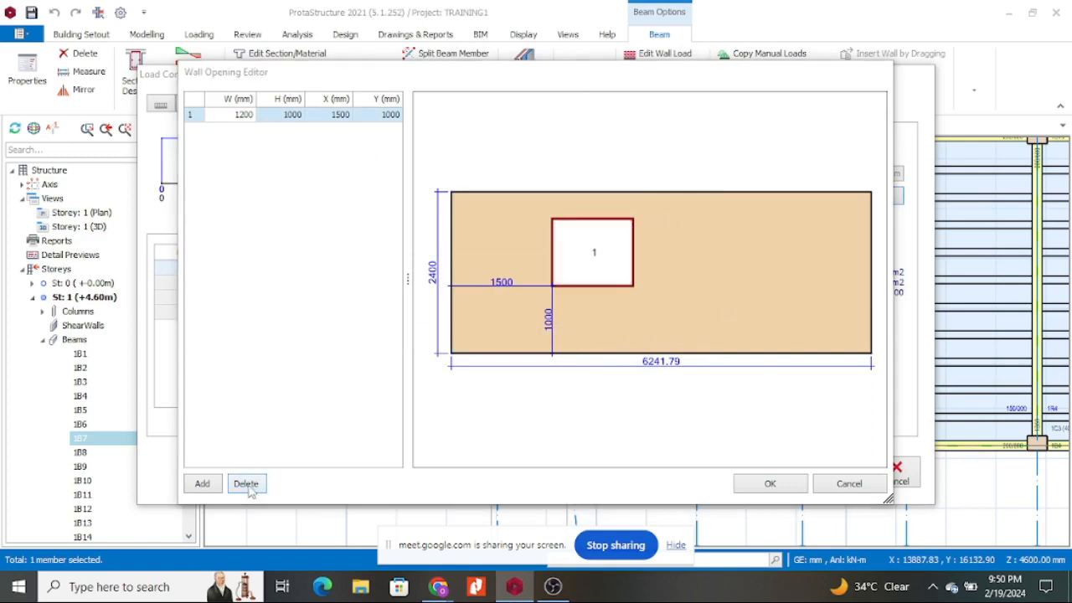
{"action": "left_click", "coordinate": [572, 338]}
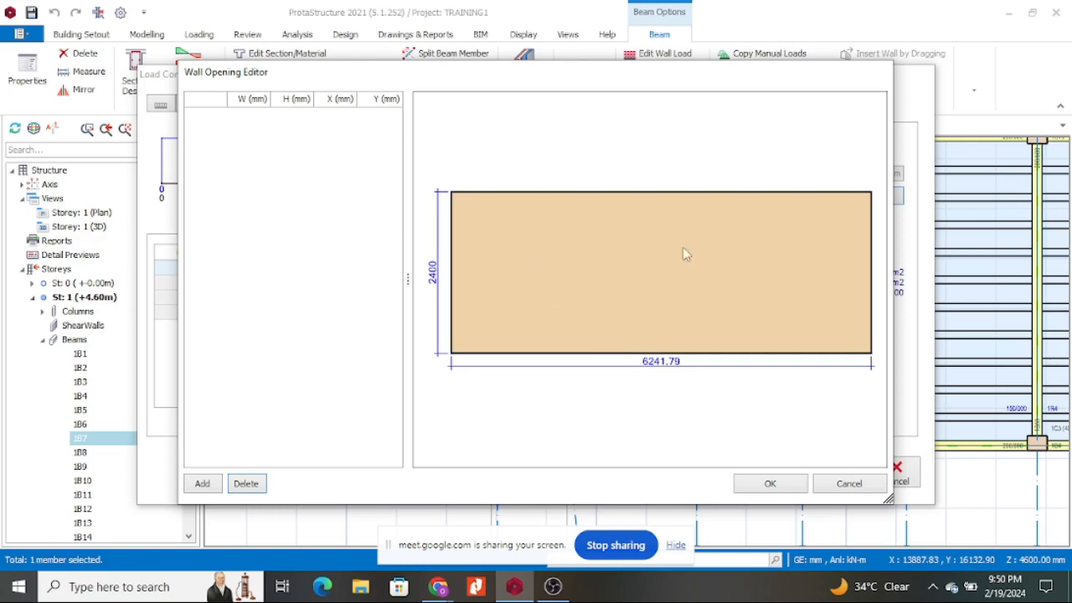
{"action": "left_click", "coordinate": [770, 486]}
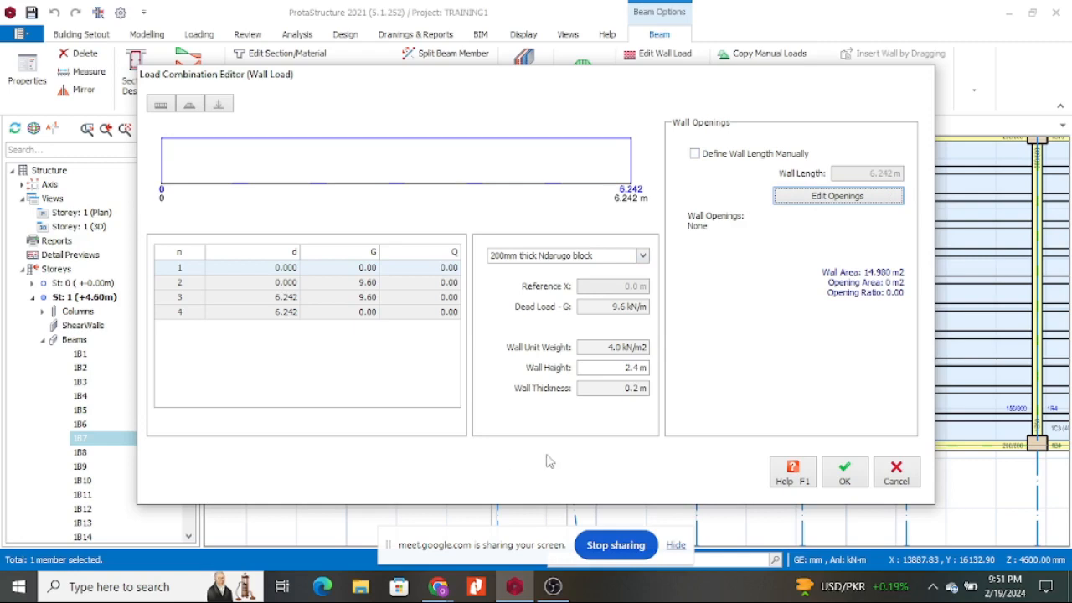
Confirm beam 1B7's 9.6 kN/m wall load without openings and return to the plan.
{"action": "left_click", "coordinate": [846, 473]}
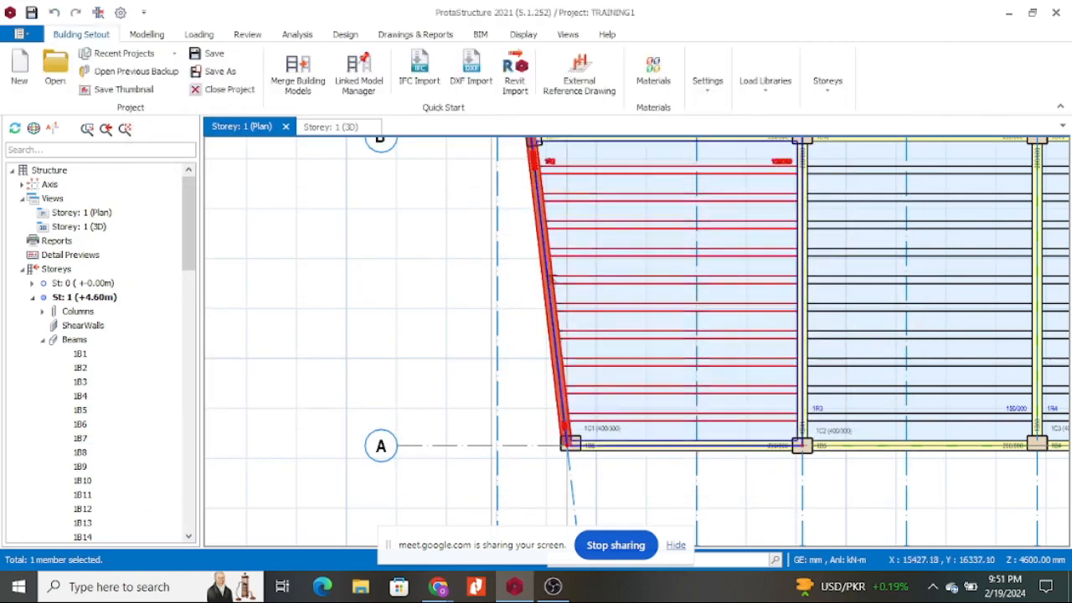
Zoom around the Storey 1 plan, select the slanted edge beam 1B7 and bring up its actions.
{"action": "scroll", "coordinate": [549, 284], "scroll_direction": "down", "scroll_amount": 3}
{"action": "scroll", "coordinate": [542, 262], "scroll_direction": "up", "scroll_amount": 6}
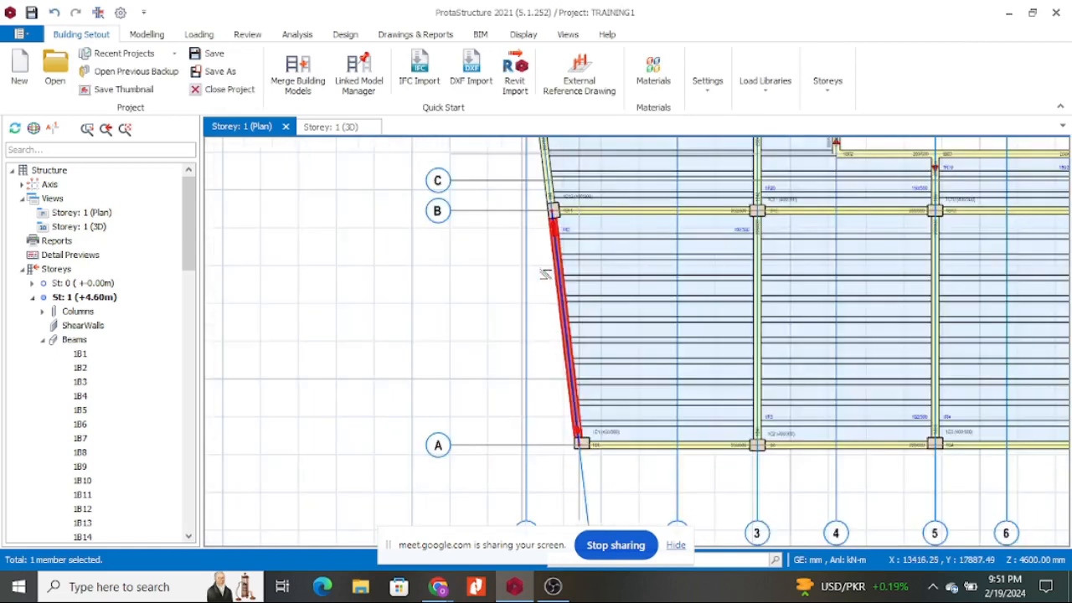
{"action": "scroll", "coordinate": [577, 186], "scroll_direction": "down", "scroll_amount": 5}
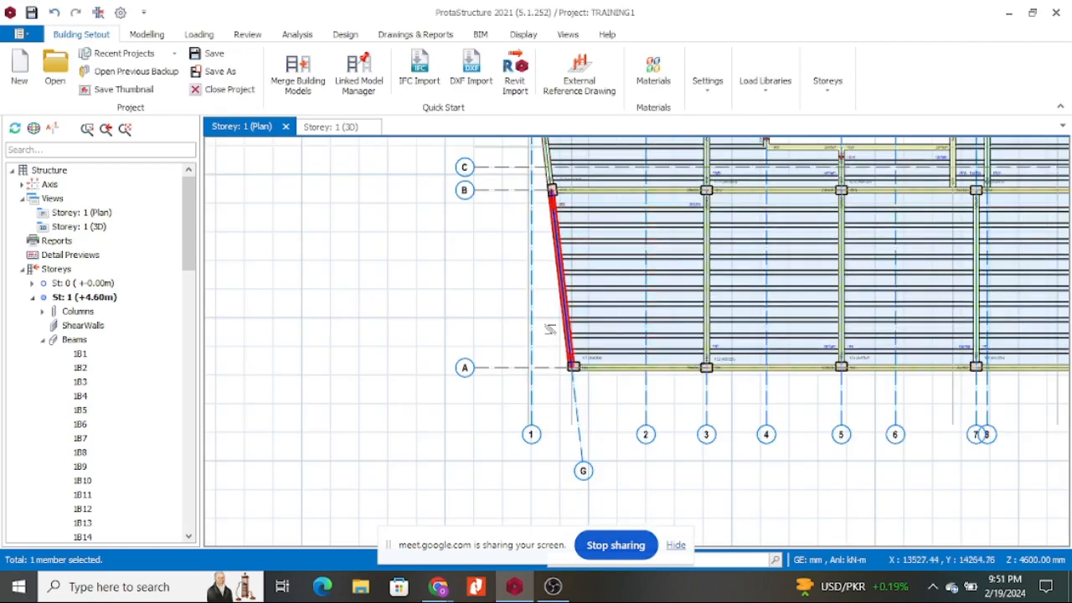
{"action": "scroll", "coordinate": [549, 275], "scroll_direction": "down", "scroll_amount": 3}
{"action": "scroll", "coordinate": [564, 332], "scroll_direction": "up", "scroll_amount": 5}
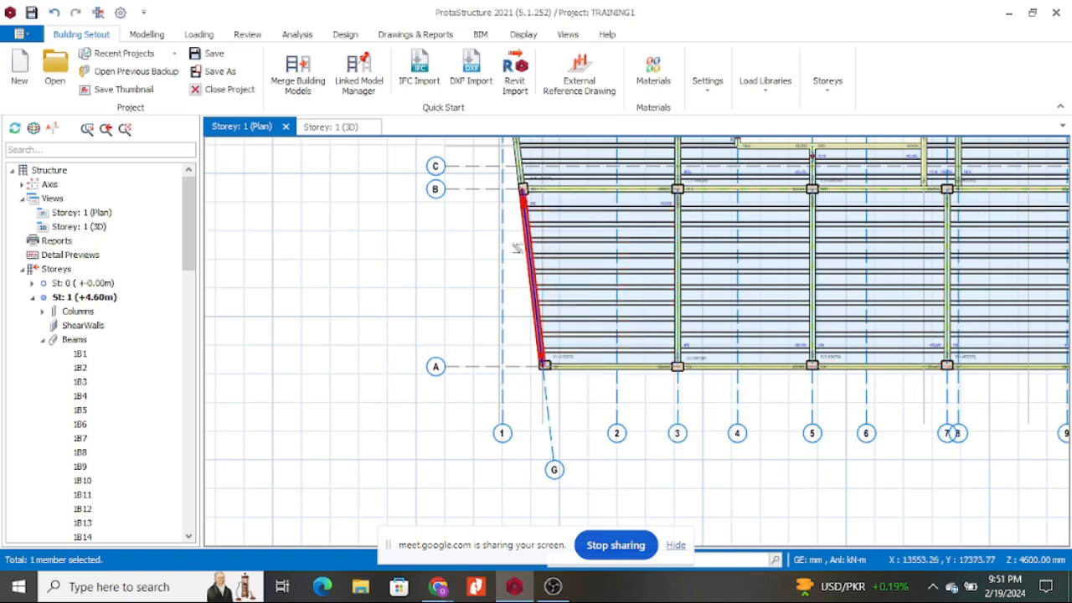
{"action": "scroll", "coordinate": [519, 244], "scroll_direction": "up", "scroll_amount": 3}
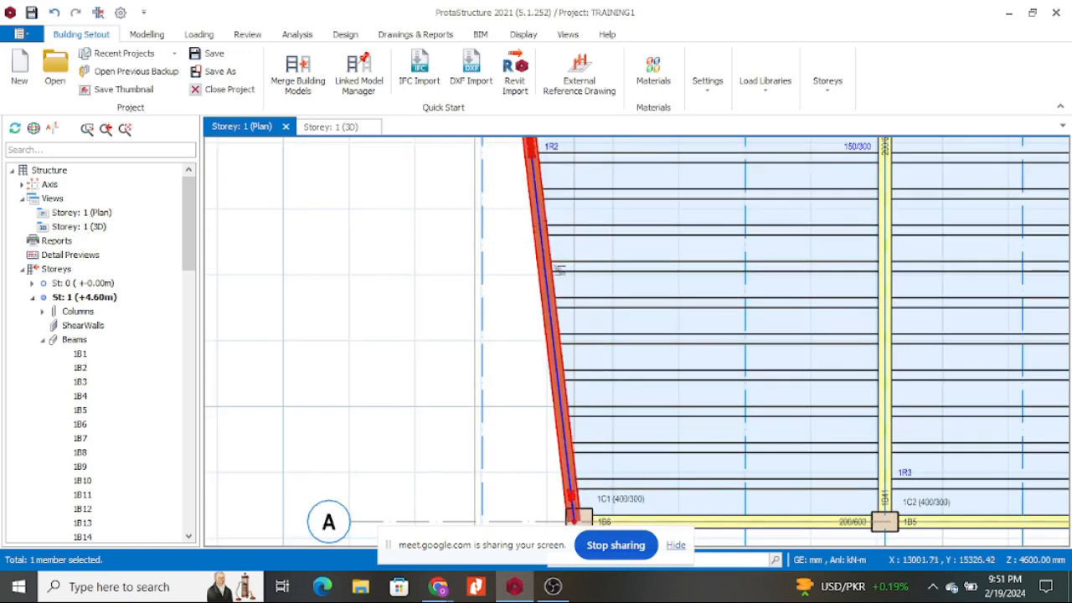
{"action": "scroll", "coordinate": [559, 271], "scroll_direction": "down", "scroll_amount": 5}
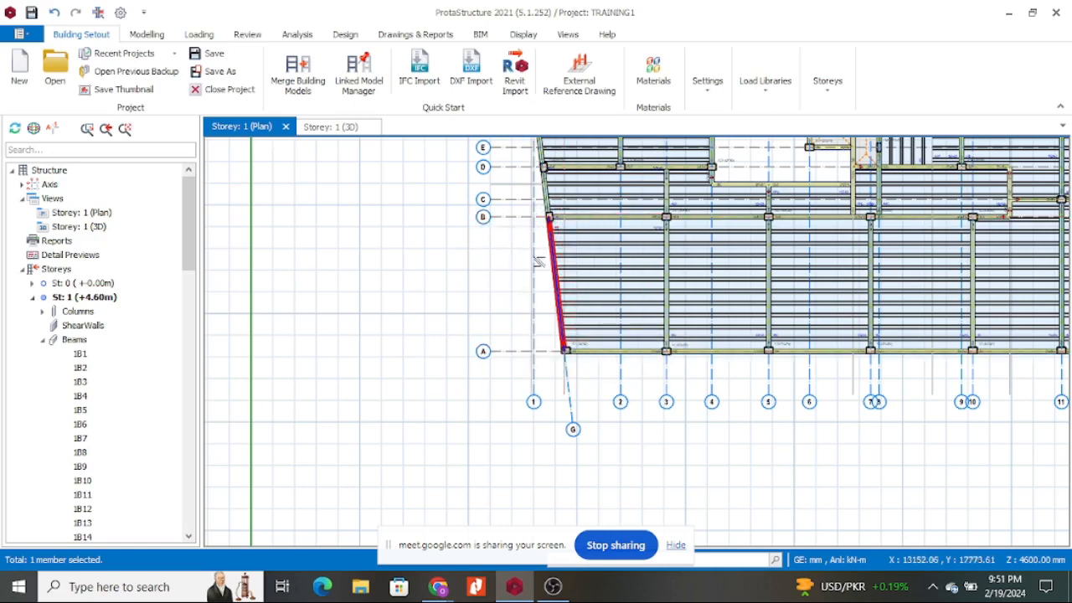
{"action": "scroll", "coordinate": [513, 390], "scroll_direction": "down", "scroll_amount": 5}
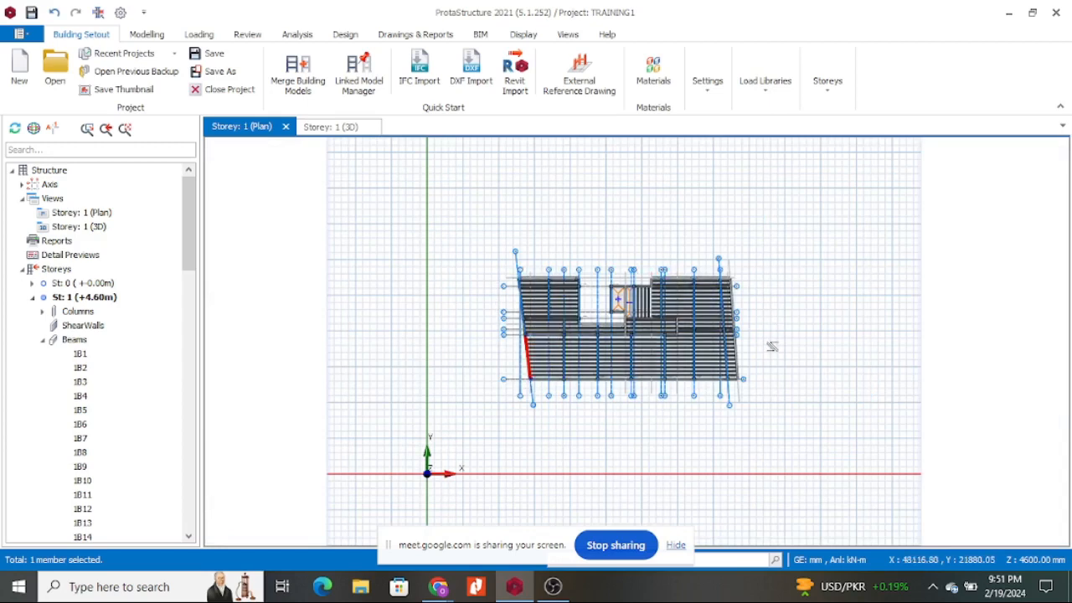
{"action": "scroll", "coordinate": [523, 361], "scroll_direction": "up", "scroll_amount": 3}
{"action": "scroll", "coordinate": [523, 361], "scroll_direction": "up", "scroll_amount": 3}
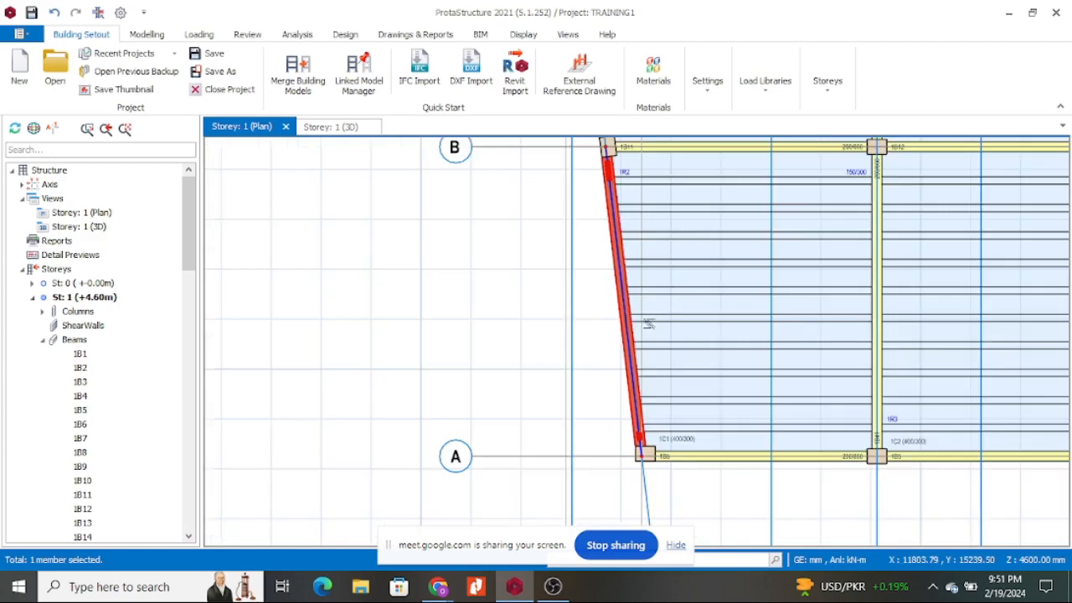
{"action": "left_click", "coordinate": [590, 281]}
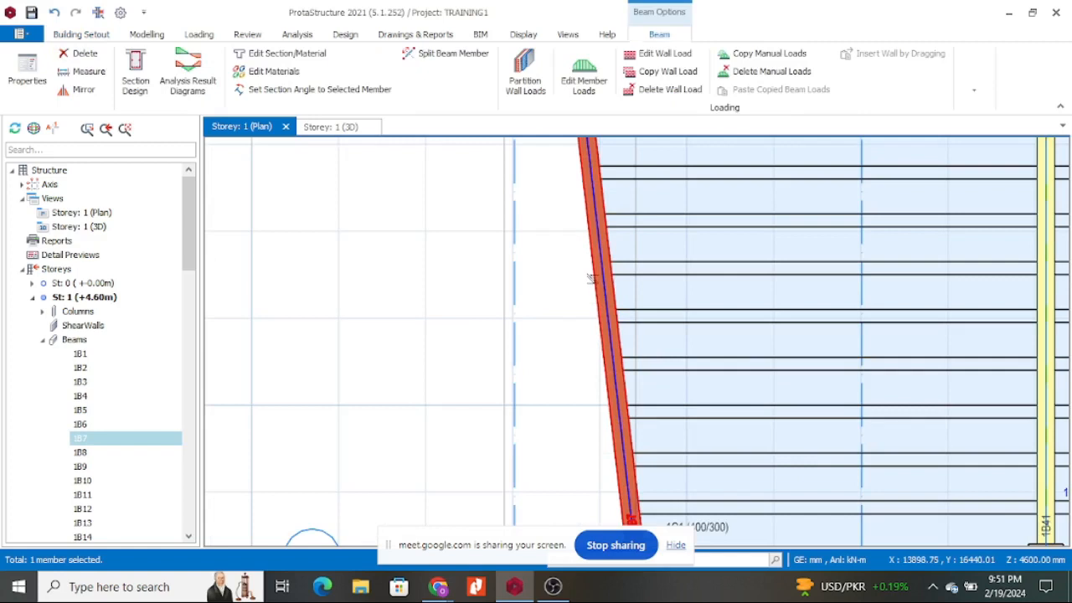
{"action": "right_click", "coordinate": [593, 284]}
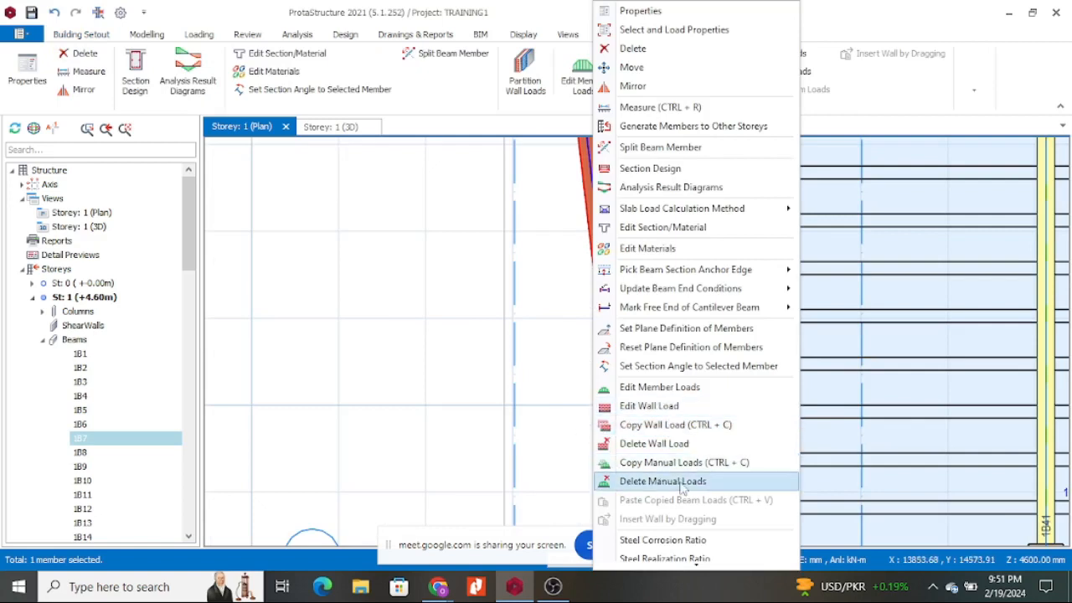
Copy beam 1B7's wall load, deselect it, and expand the Storey 1 Beams list in the tree.
{"action": "left_click", "coordinate": [674, 426]}
{"action": "scroll", "coordinate": [506, 325], "scroll_direction": "down", "scroll_amount": 2}
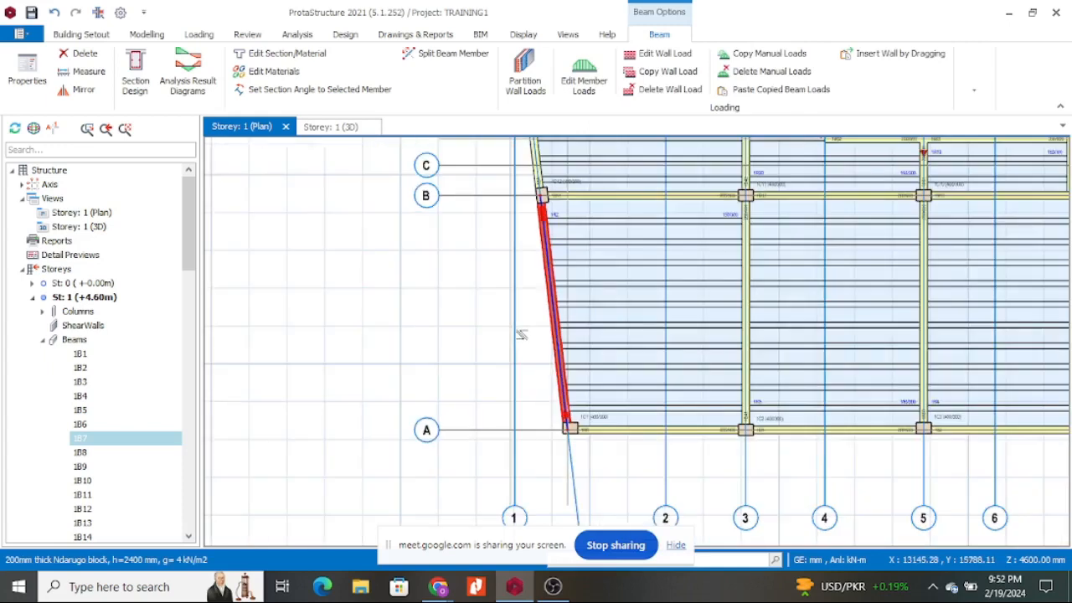
{"action": "key", "text": "Escape"}
{"action": "scroll", "coordinate": [608, 306], "scroll_direction": "down", "scroll_amount": 3}
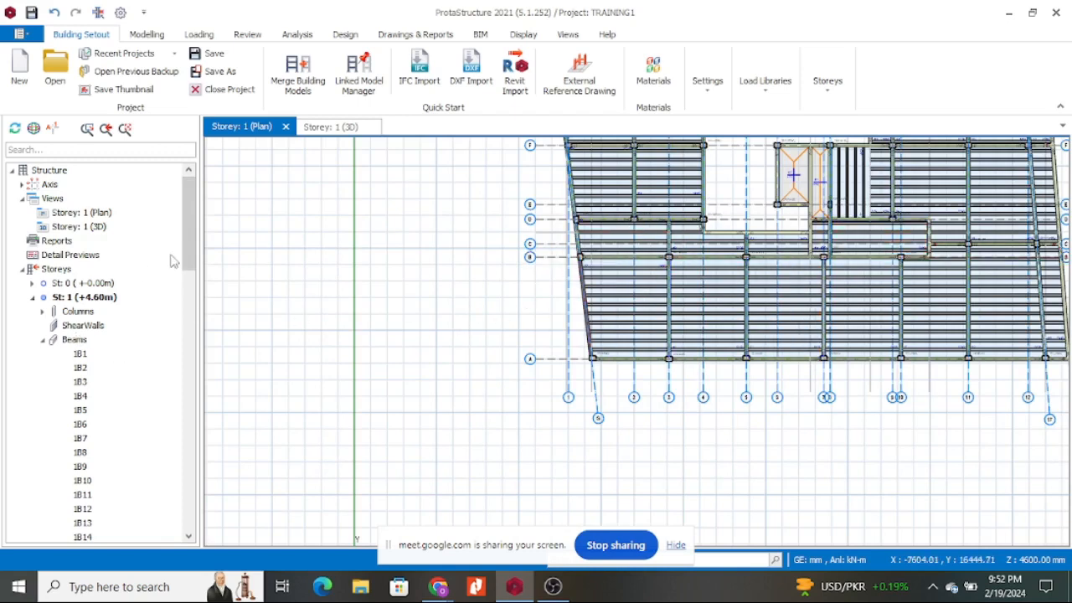
{"action": "mouse_move", "coordinate": [185, 205]}
{"action": "left_mouse_down"}
{"action": "mouse_move", "coordinate": [184, 252]}
{"action": "mouse_move", "coordinate": [184, 221]}
{"action": "left_mouse_up"}
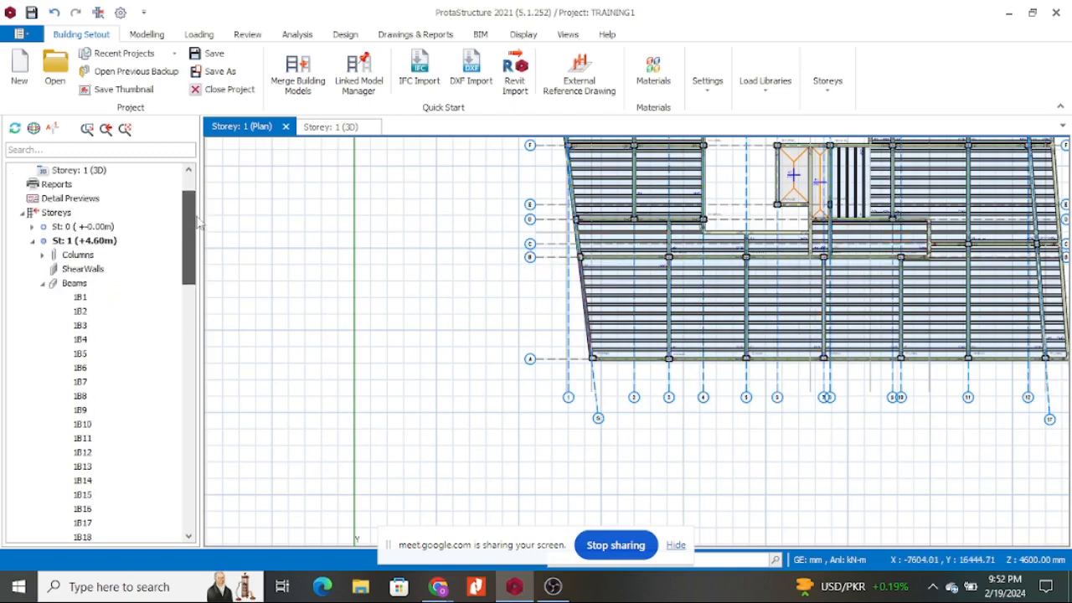
{"action": "double_click", "coordinate": [75, 285]}
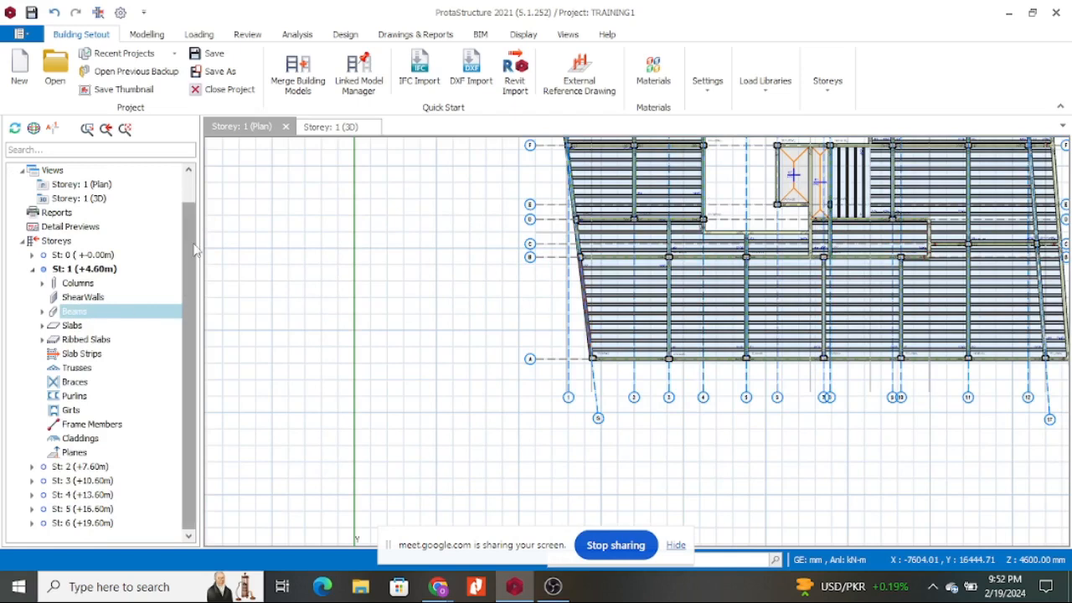
{"action": "double_click", "coordinate": [87, 313]}
{"action": "scroll", "coordinate": [90, 327], "scroll_direction": "down", "scroll_amount": 20}
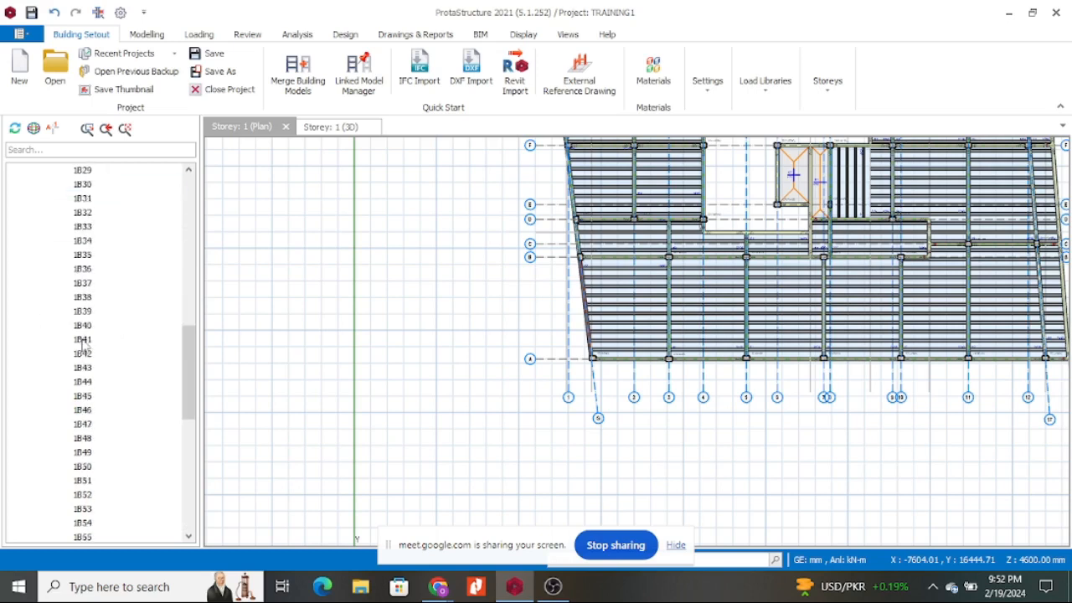
{"action": "scroll", "coordinate": [90, 331], "scroll_direction": "up", "scroll_amount": 20}
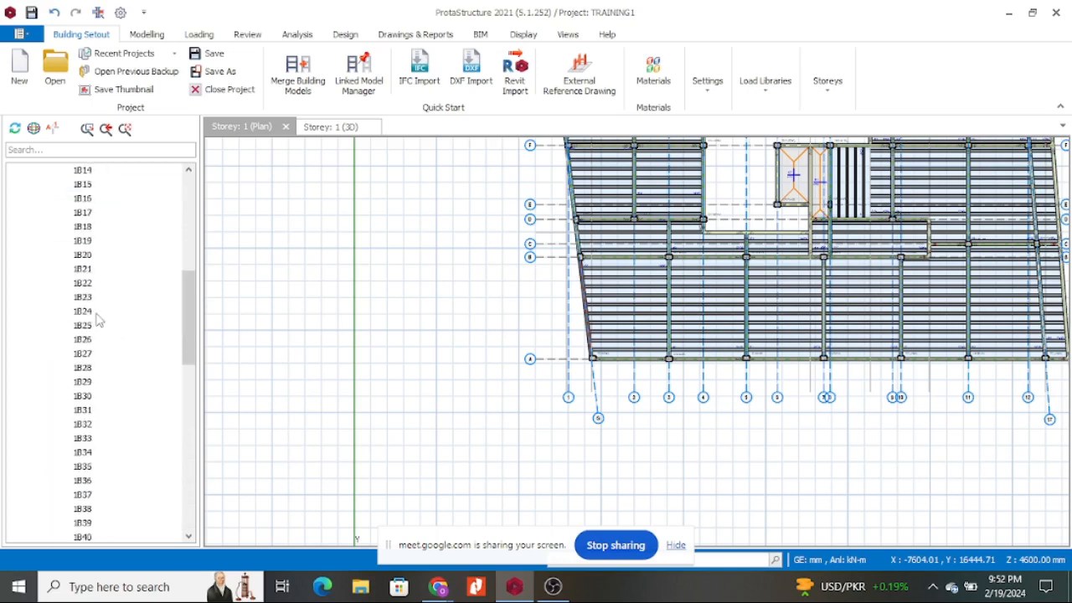
Select beams 1B1 through 1B11 in the tree, then select only 1B14.
{"action": "left_click", "coordinate": [81, 241]}
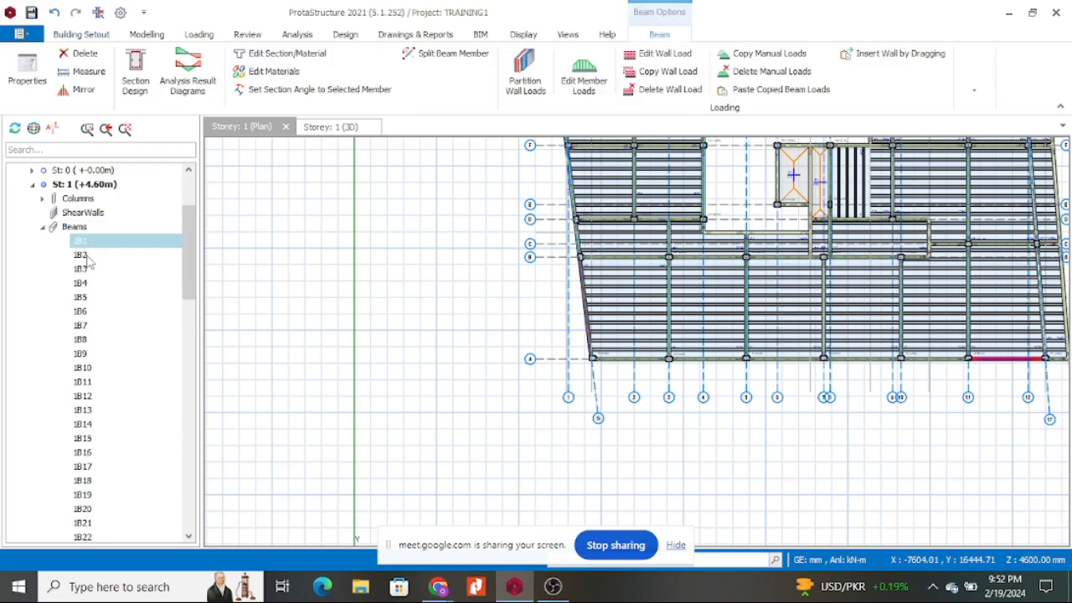
{"action": "left_click", "coordinate": [85, 256], "text": "shift"}
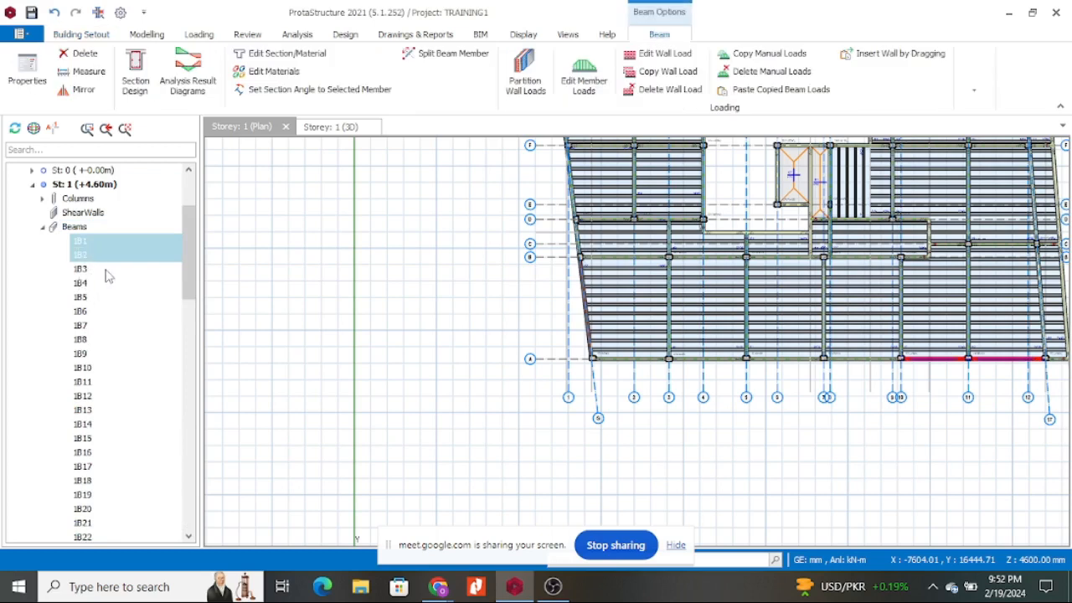
{"action": "left_click", "coordinate": [95, 270], "text": "shift"}
{"action": "left_click", "coordinate": [96, 285], "text": "shift"}
{"action": "left_click", "coordinate": [96, 301], "text": "shift"}
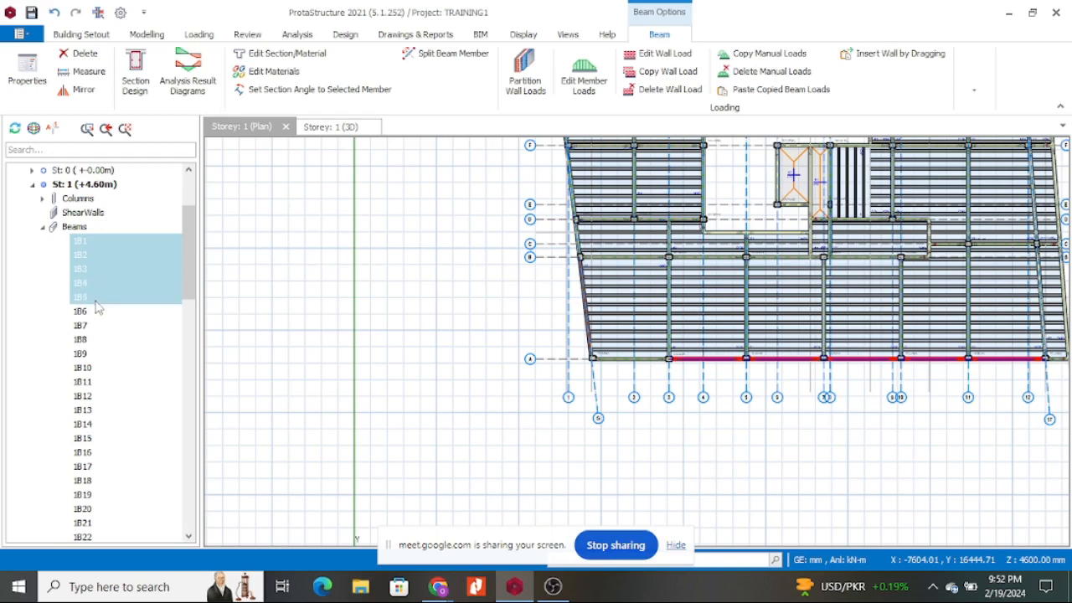
{"action": "left_click", "coordinate": [100, 340], "text": "shift"}
{"action": "left_click", "coordinate": [101, 384], "text": "shift"}
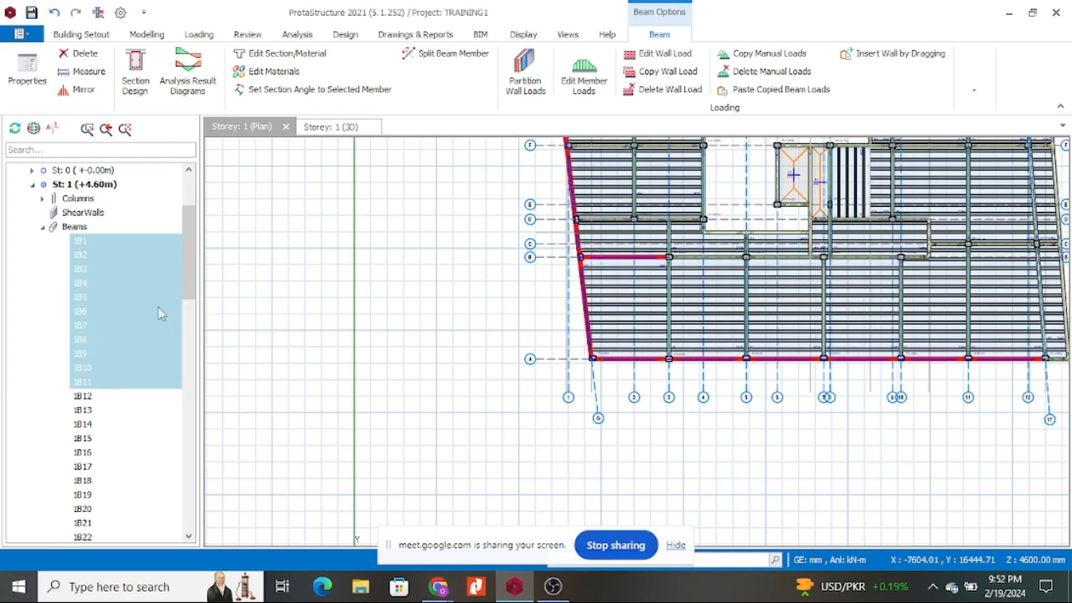
{"action": "scroll", "coordinate": [109, 351], "scroll_direction": "down", "scroll_amount": 7}
{"action": "scroll", "coordinate": [107, 379], "scroll_direction": "up", "scroll_amount": 4}
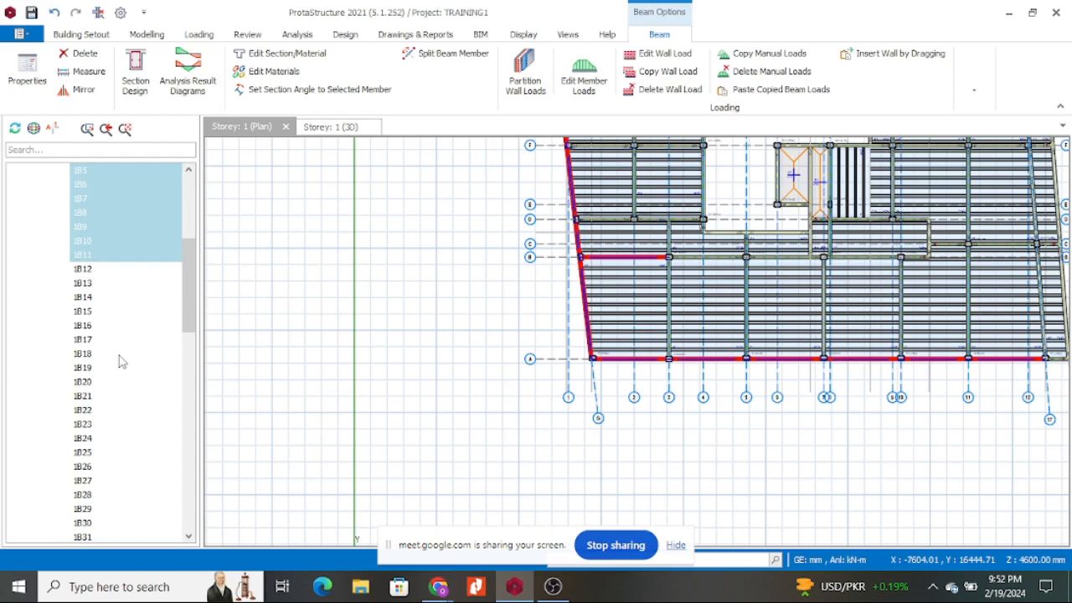
{"action": "left_click", "coordinate": [114, 301]}
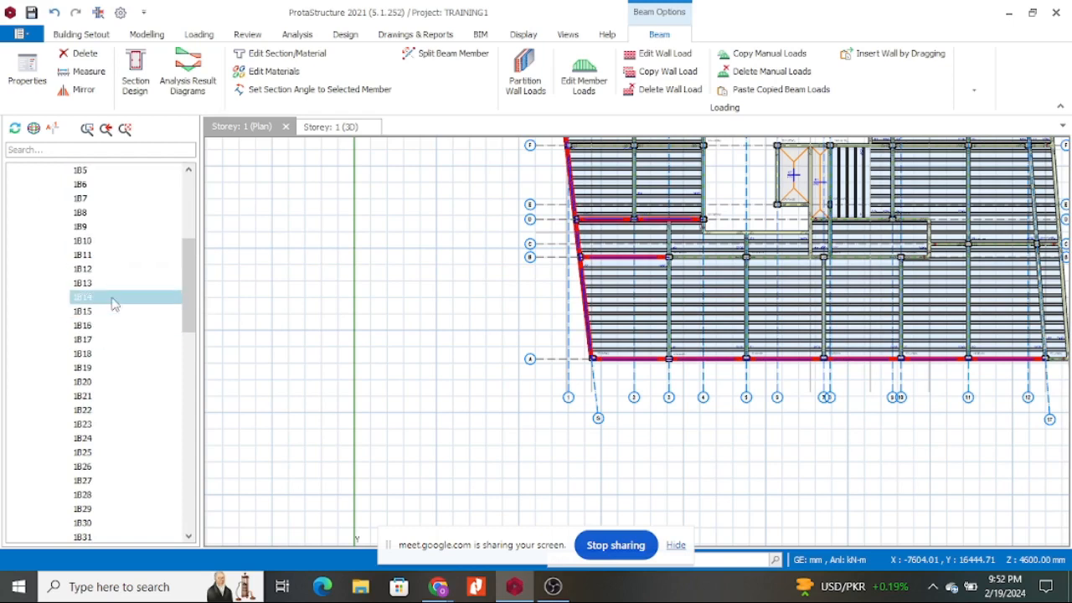
Build a selection of beams 1B1–1B4, 1B7, 1B9, 1B11, 1B14, 1B18, 1B20, 1B22, 1B24, 1B27 and 1B30.
{"action": "scroll", "coordinate": [126, 359], "scroll_direction": "up", "scroll_amount": 5}
{"action": "scroll", "coordinate": [110, 293], "scroll_direction": "down", "scroll_amount": 1}
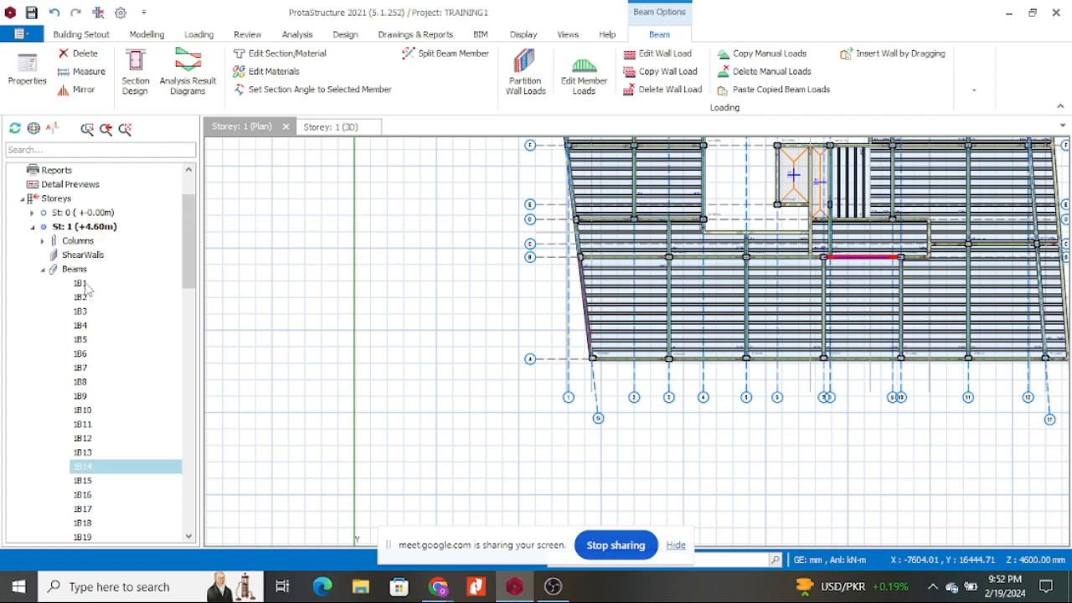
{"action": "left_click", "coordinate": [92, 285]}
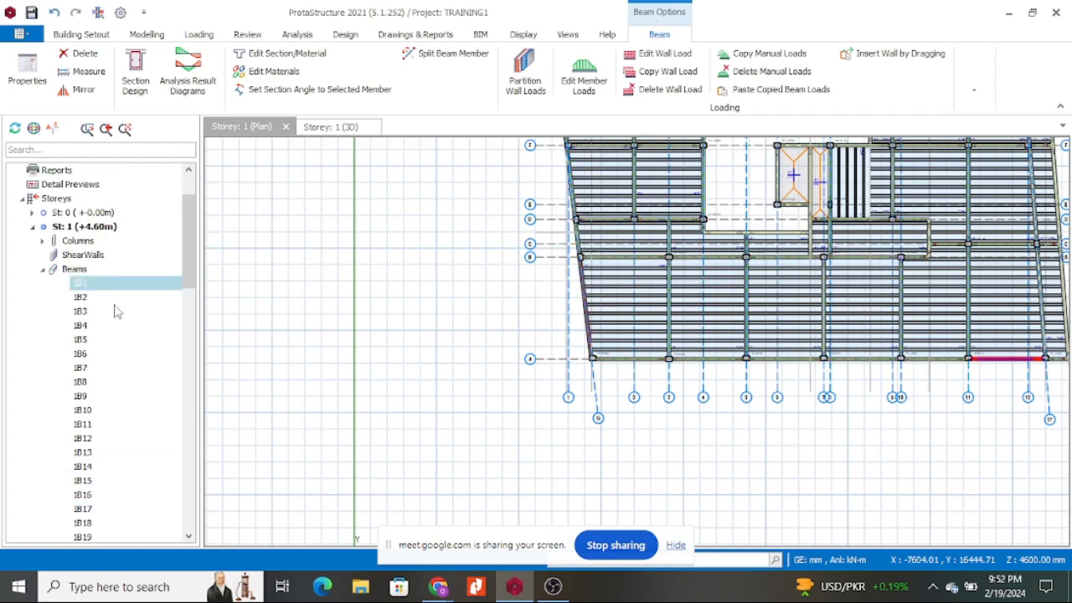
{"action": "left_click", "coordinate": [95, 298], "text": "ctrl"}
{"action": "left_click", "coordinate": [97, 312], "text": "ctrl"}
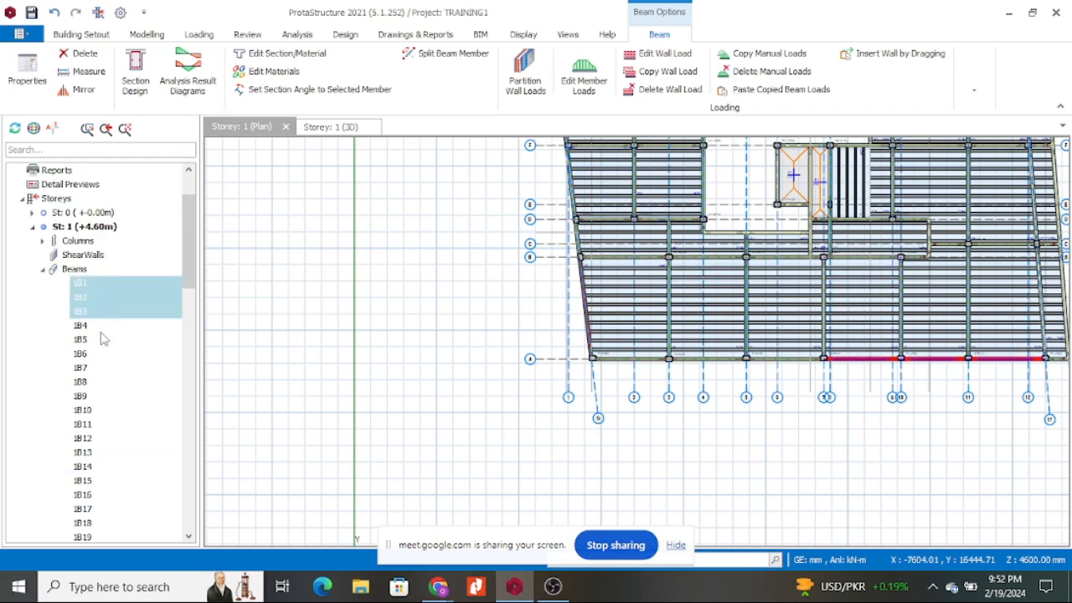
{"action": "left_click", "coordinate": [99, 328], "text": "ctrl"}
{"action": "left_click", "coordinate": [98, 367], "text": "ctrl"}
{"action": "left_click", "coordinate": [94, 396], "text": "ctrl"}
{"action": "left_click", "coordinate": [95, 424], "text": "ctrl"}
{"action": "left_click", "coordinate": [104, 466], "text": "ctrl"}
{"action": "scroll", "coordinate": [138, 375], "scroll_direction": "down", "scroll_amount": 2}
{"action": "left_click", "coordinate": [101, 437], "text": "ctrl"}
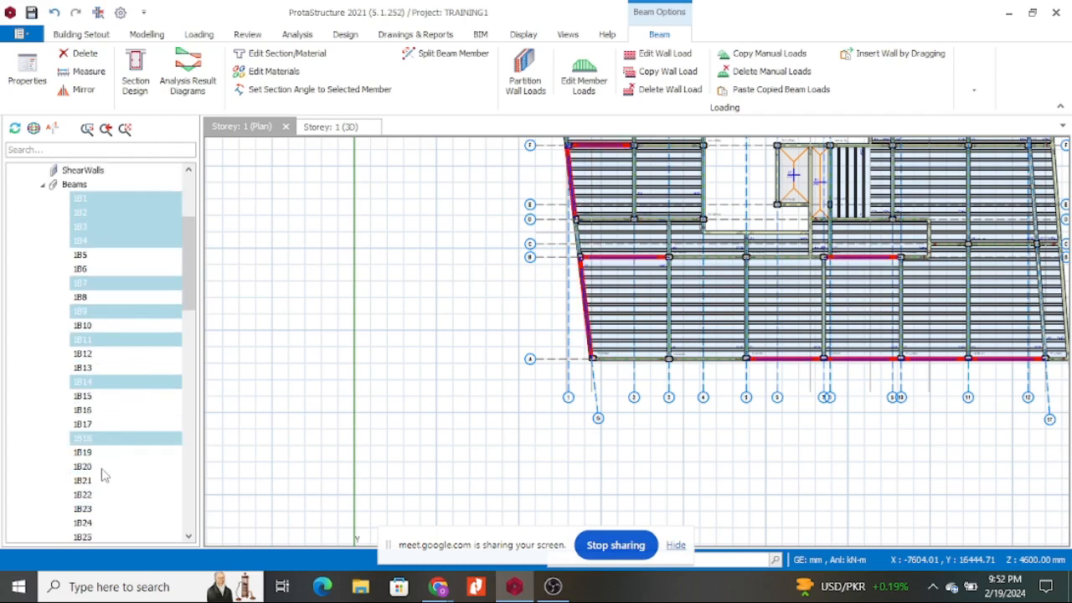
{"action": "left_click", "coordinate": [100, 468], "text": "ctrl"}
{"action": "scroll", "coordinate": [130, 393], "scroll_direction": "down", "scroll_amount": 3}
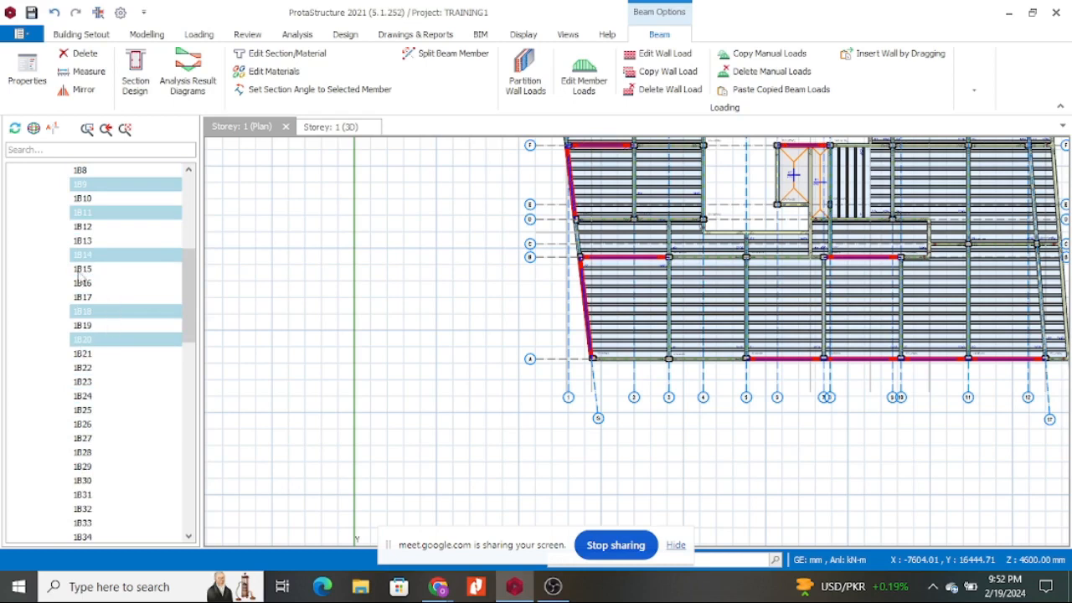
{"action": "left_click", "coordinate": [105, 438], "text": "ctrl"}
{"action": "left_click", "coordinate": [106, 481], "text": "ctrl"}
{"action": "left_click", "coordinate": [101, 395], "text": "ctrl"}
{"action": "left_click", "coordinate": [97, 369], "text": "ctrl"}
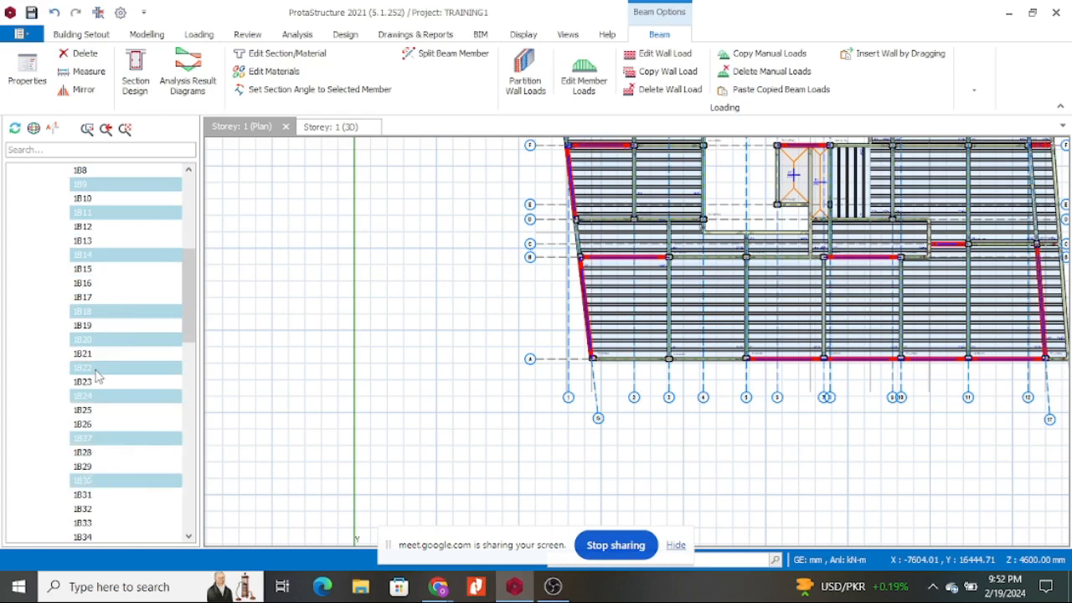
{"action": "scroll", "coordinate": [109, 393], "scroll_direction": "up", "scroll_amount": 1}
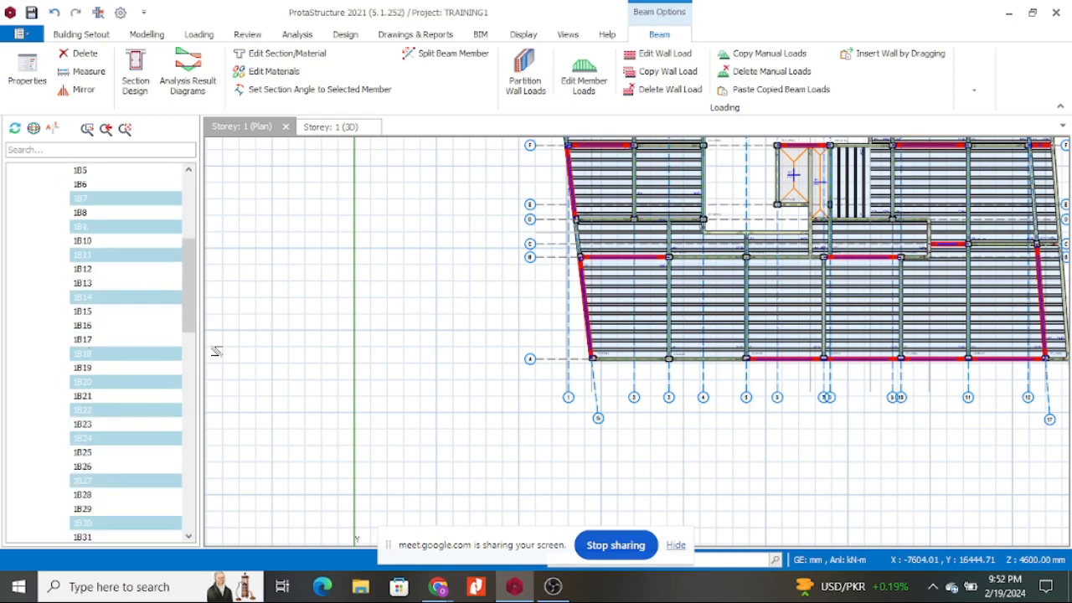
Clear that selection and range-select every beam from 1B1 to 1B69.
{"action": "key", "text": "Escape"}
{"action": "scroll", "coordinate": [84, 201], "scroll_direction": "up", "scroll_amount": 4}
{"action": "left_click", "coordinate": [113, 286]}
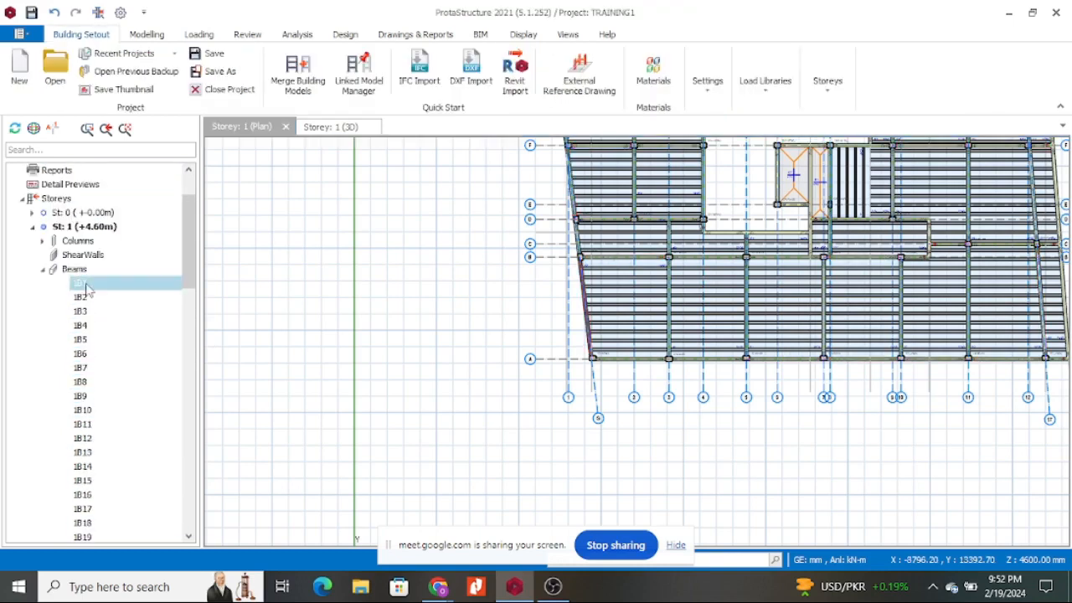
{"action": "scroll", "coordinate": [134, 251], "scroll_direction": "down", "scroll_amount": 3}
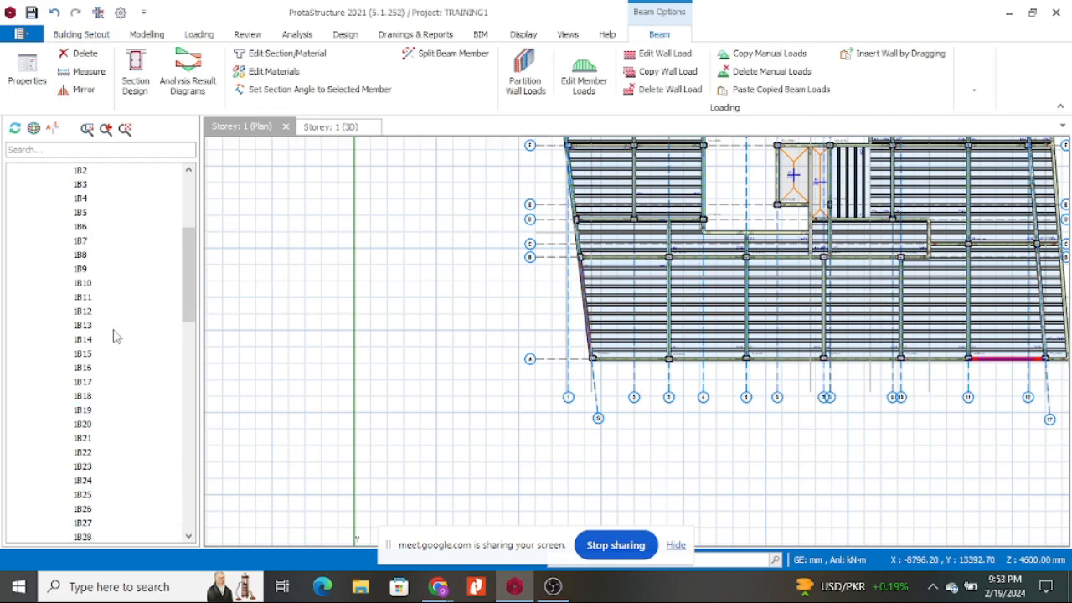
{"action": "scroll", "coordinate": [118, 334], "scroll_direction": "down", "scroll_amount": 17}
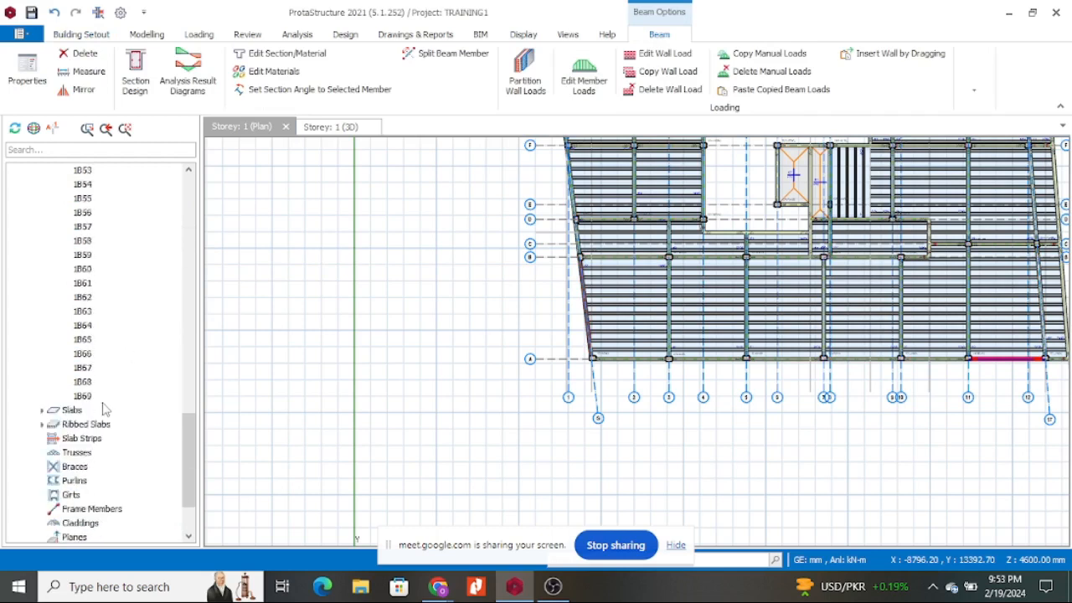
{"action": "scroll", "coordinate": [105, 408], "scroll_direction": "down", "scroll_amount": 2}
{"action": "left_click", "coordinate": [87, 312], "text": "shift"}
{"action": "scroll", "coordinate": [108, 342], "scroll_direction": "up", "scroll_amount": 11}
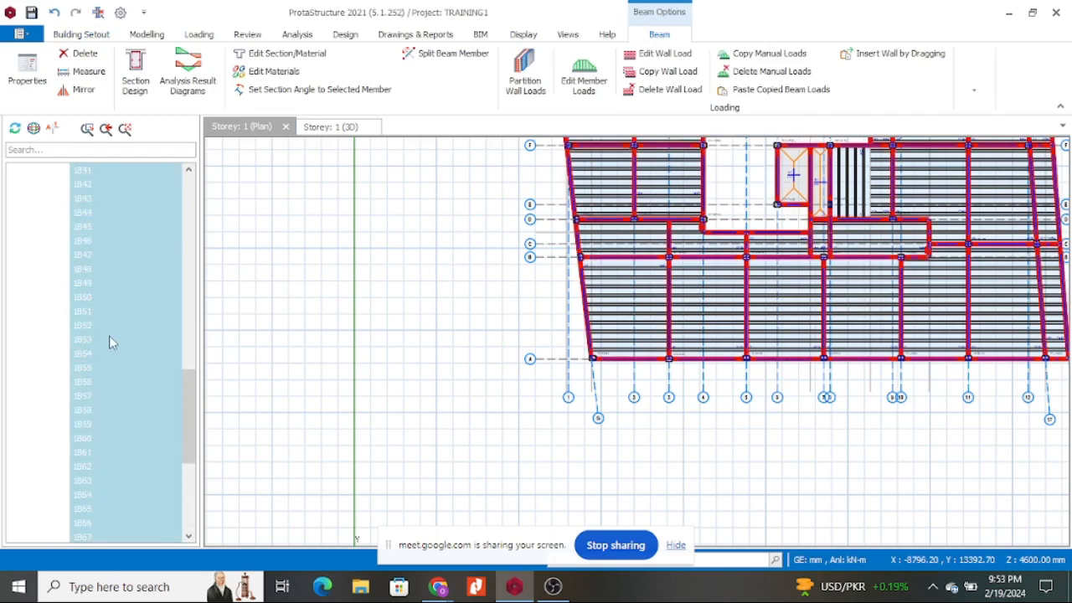
{"action": "scroll", "coordinate": [127, 450], "scroll_direction": "down", "scroll_amount": 4}
{"action": "scroll", "coordinate": [118, 415], "scroll_direction": "up", "scroll_amount": 9}
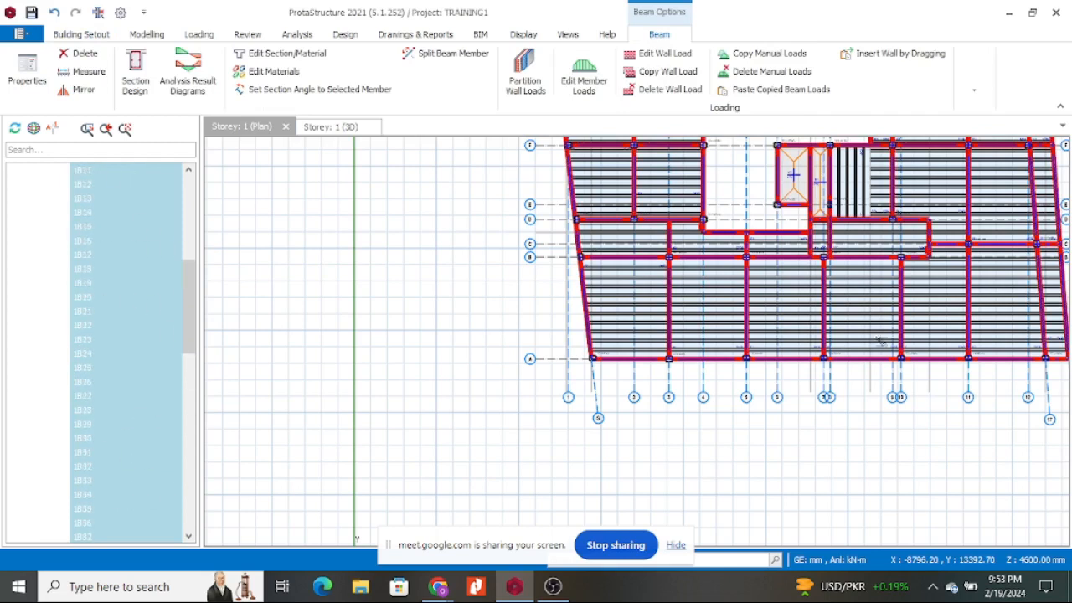
Paste the copied 9.6 kN/m Ndarugo wall load onto the selected beams, replacing existing wall loads.
{"action": "right_click", "coordinate": [453, 276]}
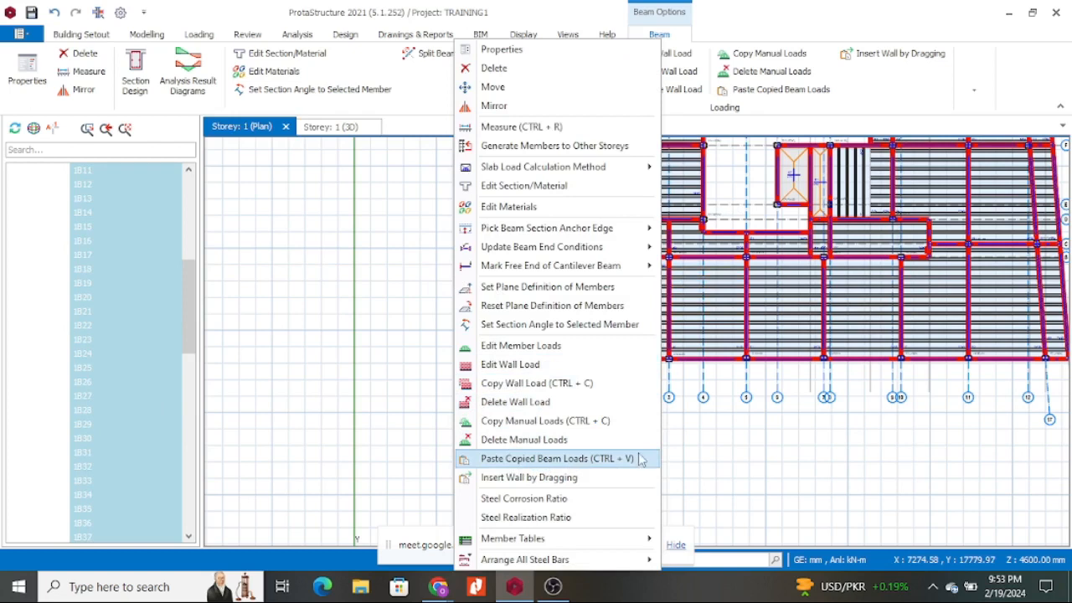
{"action": "left_click", "coordinate": [590, 458]}
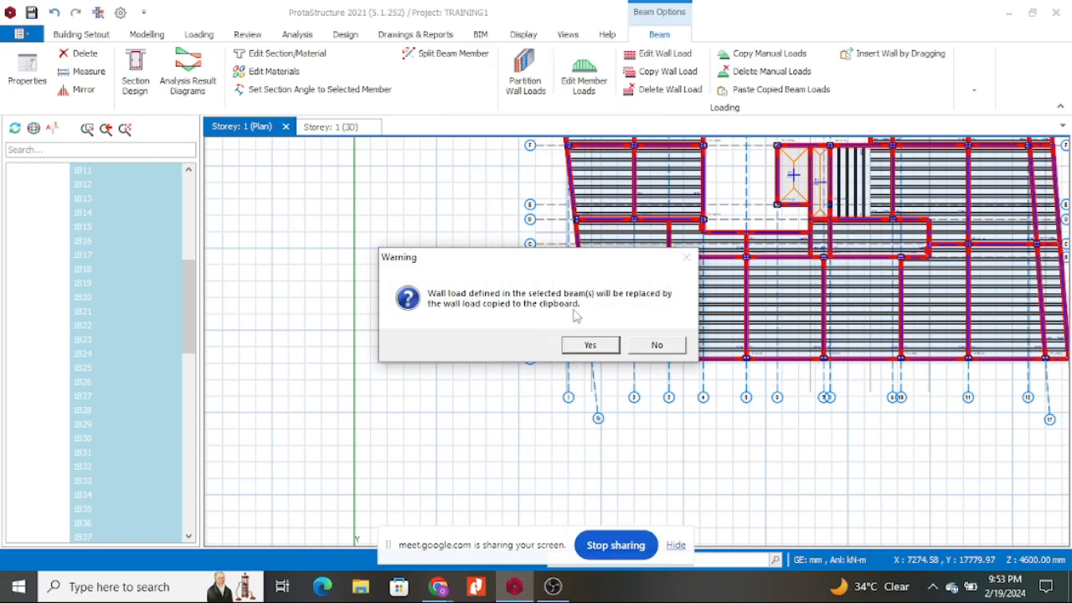
{"action": "left_click", "coordinate": [590, 346]}
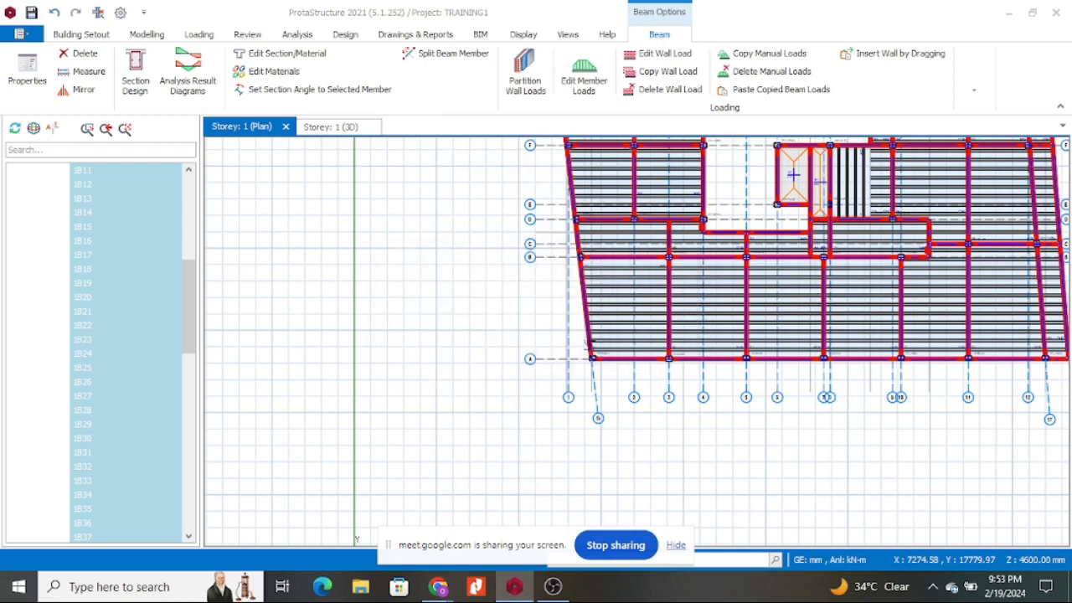
{"action": "scroll", "coordinate": [631, 370], "scroll_direction": "down", "scroll_amount": 2}
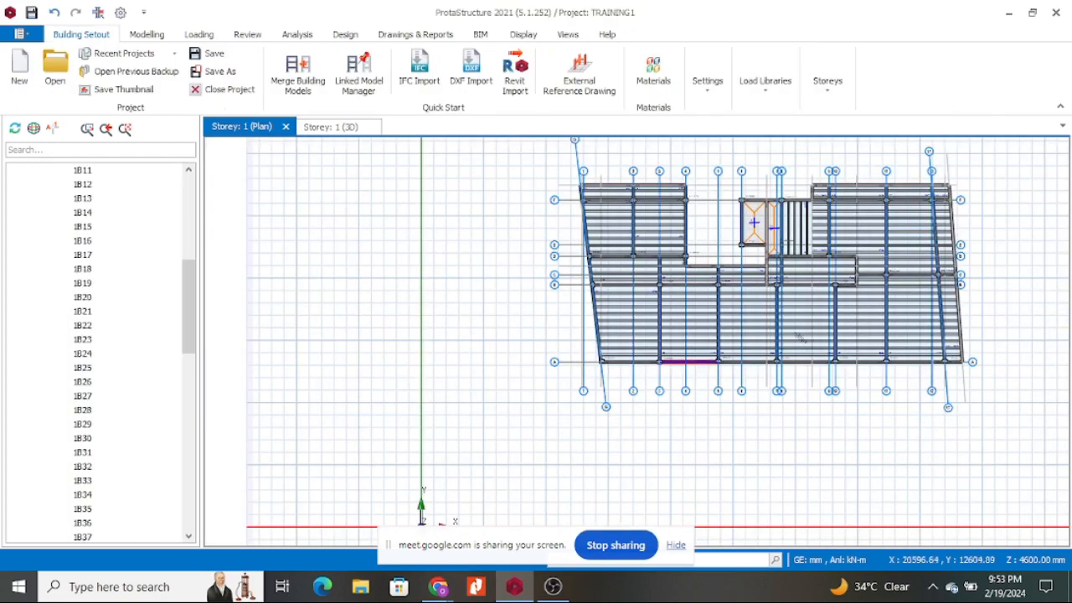
Orbit the Storey 1 3D view to inspect the block walls, then return to the Storey 1 plan.
{"action": "scroll", "coordinate": [826, 194], "scroll_direction": "up", "scroll_amount": 4}
{"action": "scroll", "coordinate": [775, 202], "scroll_direction": "down", "scroll_amount": 4}
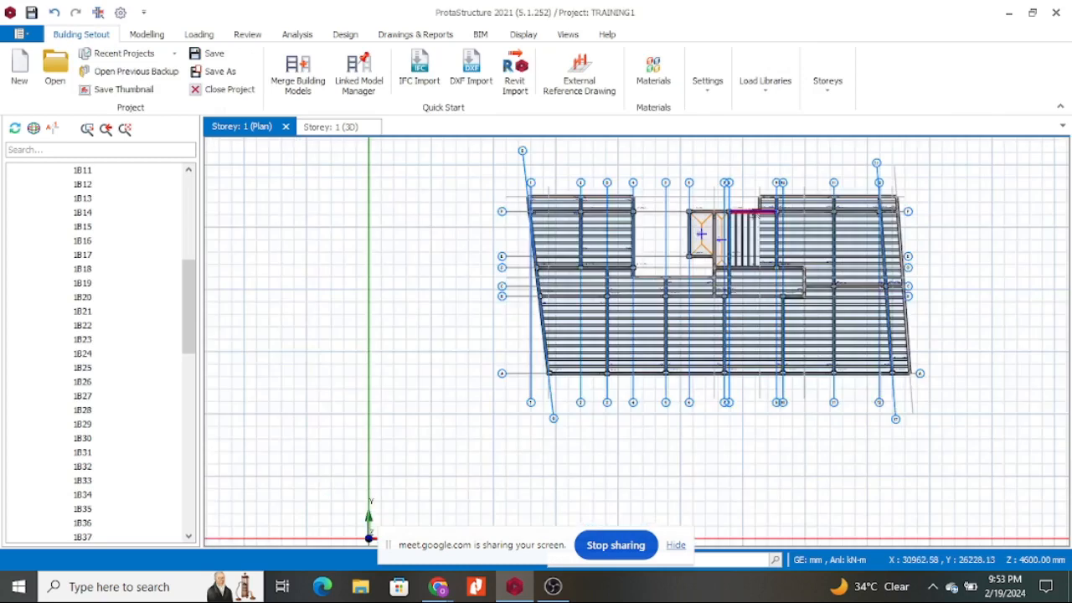
{"action": "left_click", "coordinate": [335, 127]}
{"action": "middle_click_drag", "start_coordinate": [862, 390], "coordinate": [891, 322]}
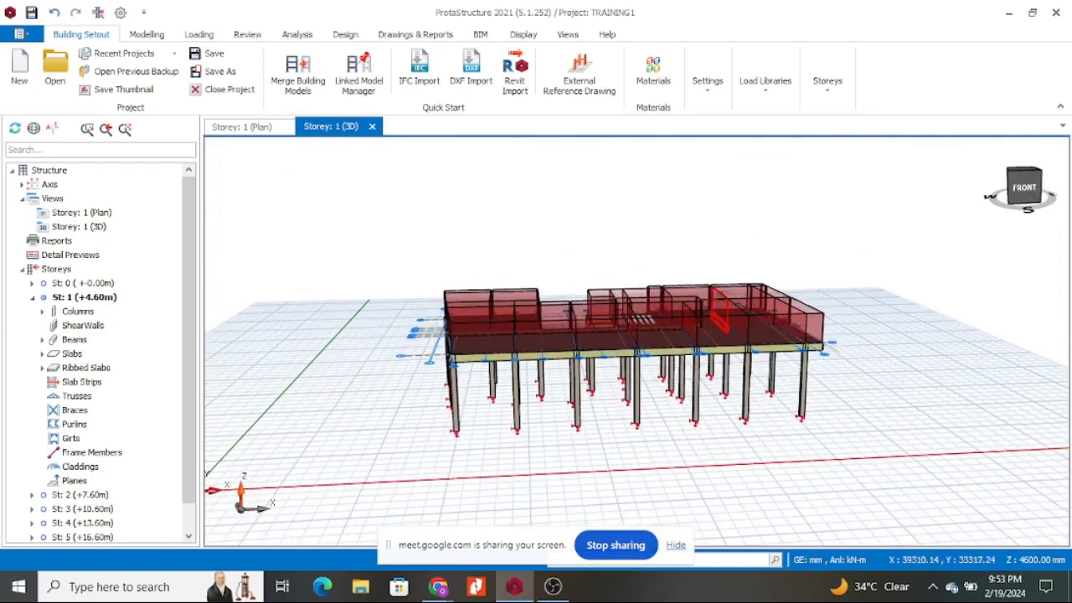
{"action": "scroll", "coordinate": [595, 254], "scroll_direction": "up", "scroll_amount": 2}
{"action": "scroll", "coordinate": [606, 254], "scroll_direction": "down", "scroll_amount": 3}
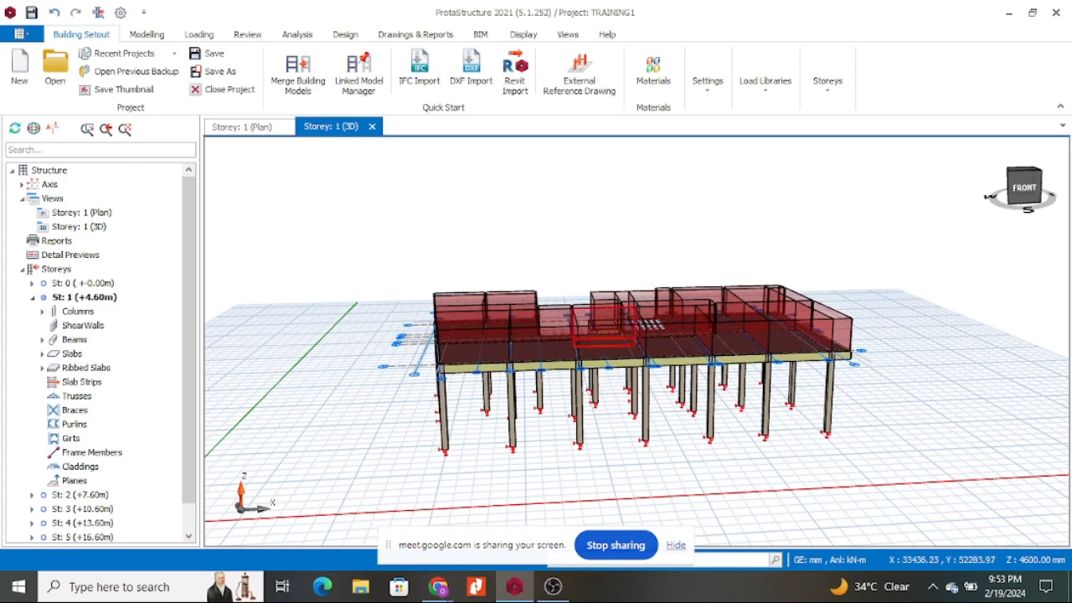
{"action": "mouse_move", "coordinate": [561, 235]}
{"action": "middle_mouse_down"}
{"action": "mouse_move", "coordinate": [582, 276]}
{"action": "mouse_move", "coordinate": [579, 244]}
{"action": "middle_mouse_up"}
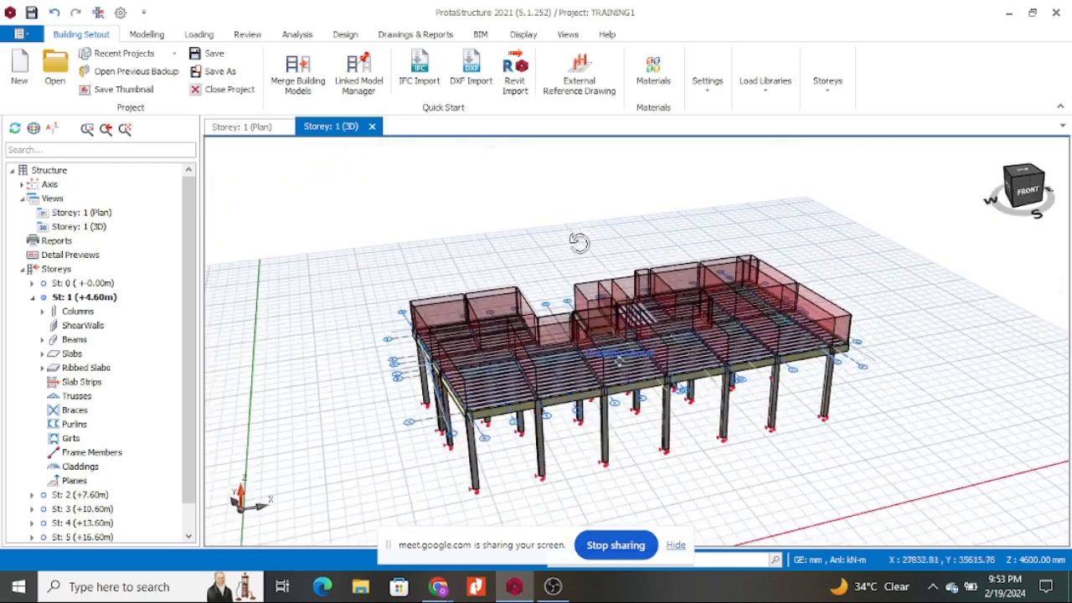
{"action": "middle_click_drag", "start_coordinate": [534, 209], "coordinate": [488, 249]}
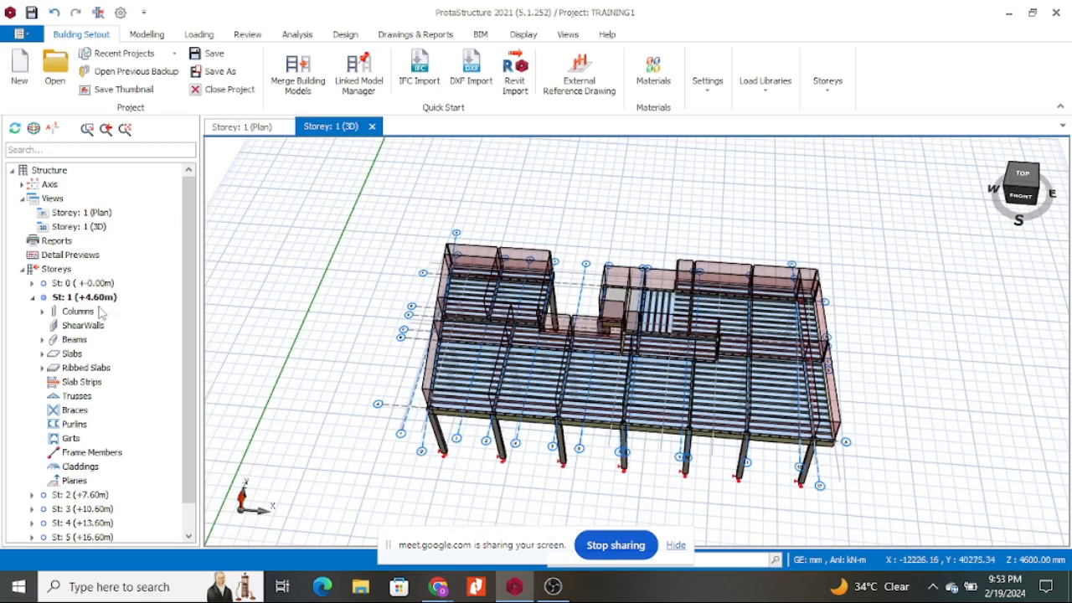
{"action": "left_click", "coordinate": [269, 130]}
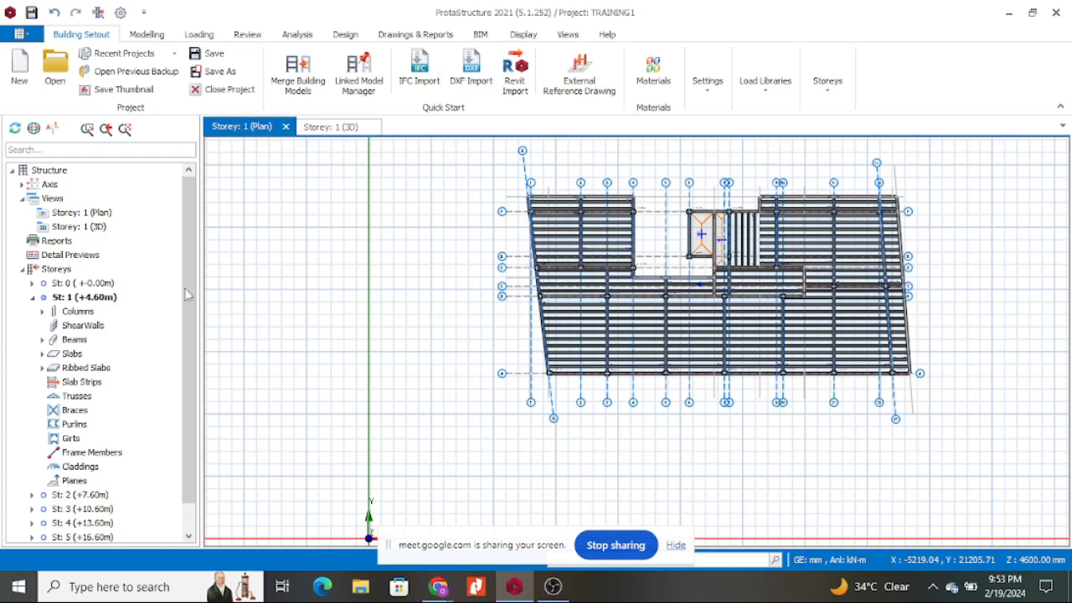
Run Set Slab Types Automatically on all model slabs with 70% edge coverage, then dismiss the slab report.
{"action": "scroll", "coordinate": [187, 298], "scroll_direction": "down", "scroll_amount": 1}
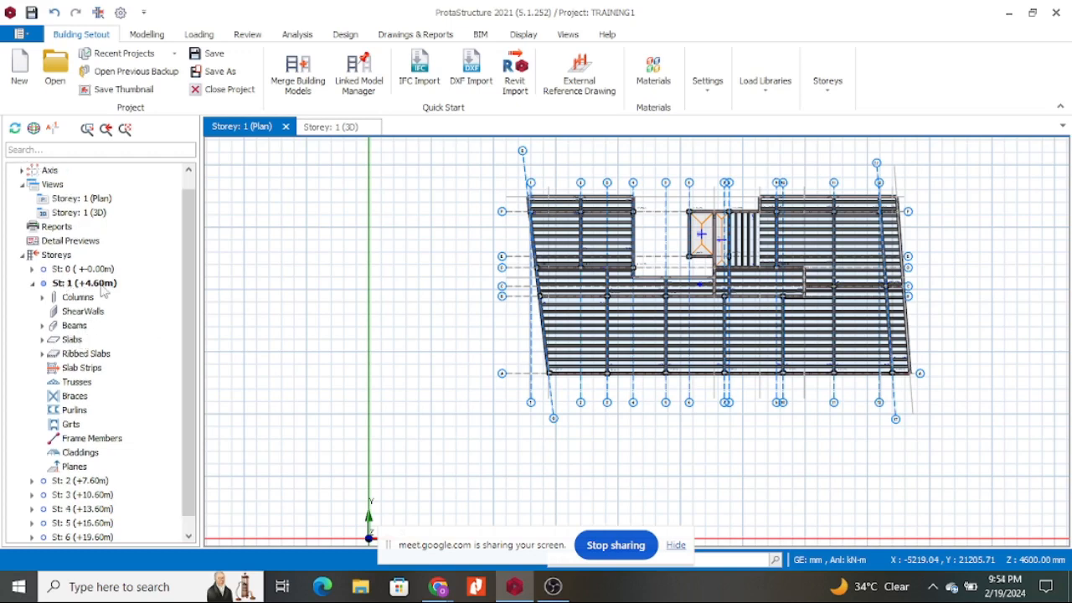
{"action": "left_click", "coordinate": [81, 341]}
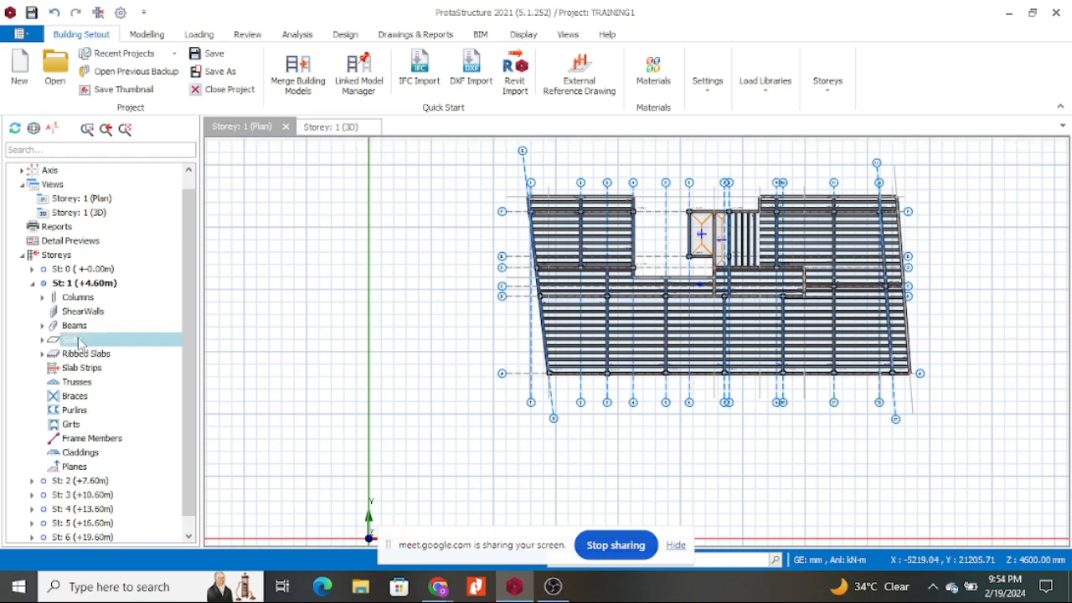
{"action": "double_click", "coordinate": [102, 341]}
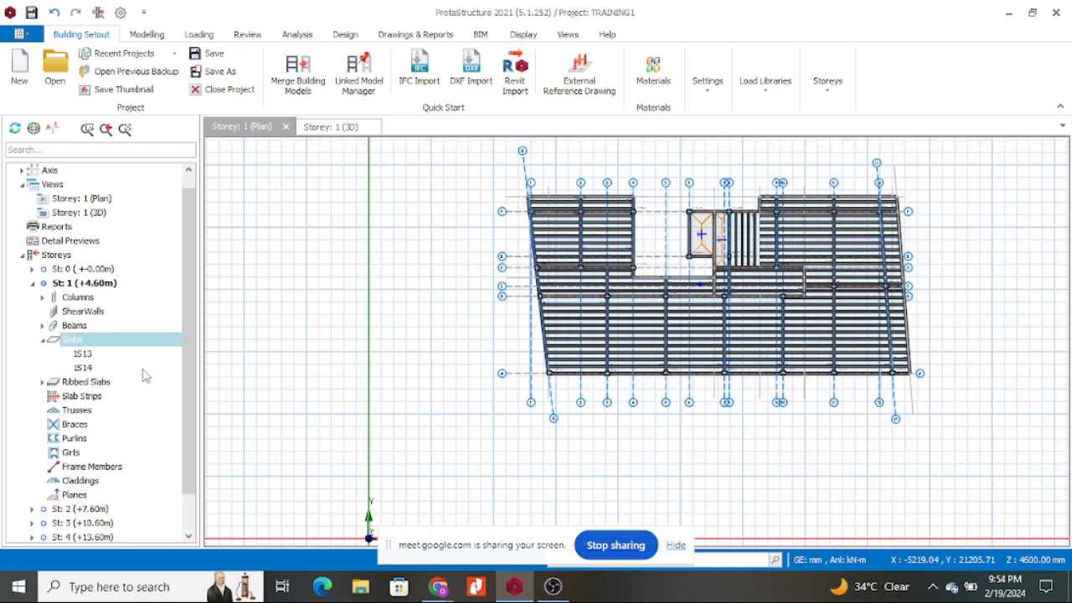
{"action": "right_click", "coordinate": [108, 343]}
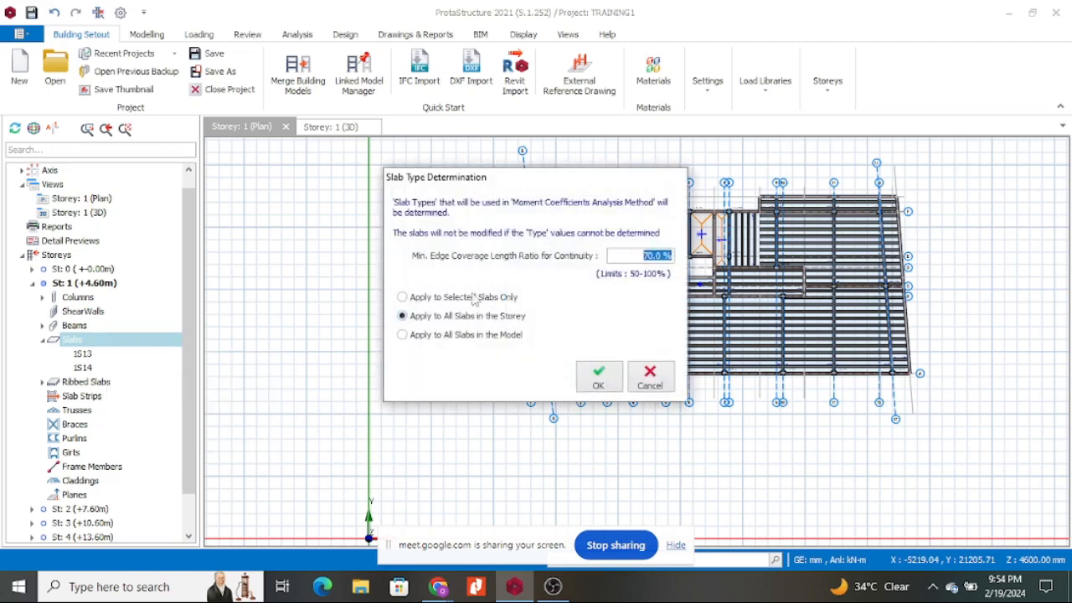
{"action": "left_click", "coordinate": [448, 337]}
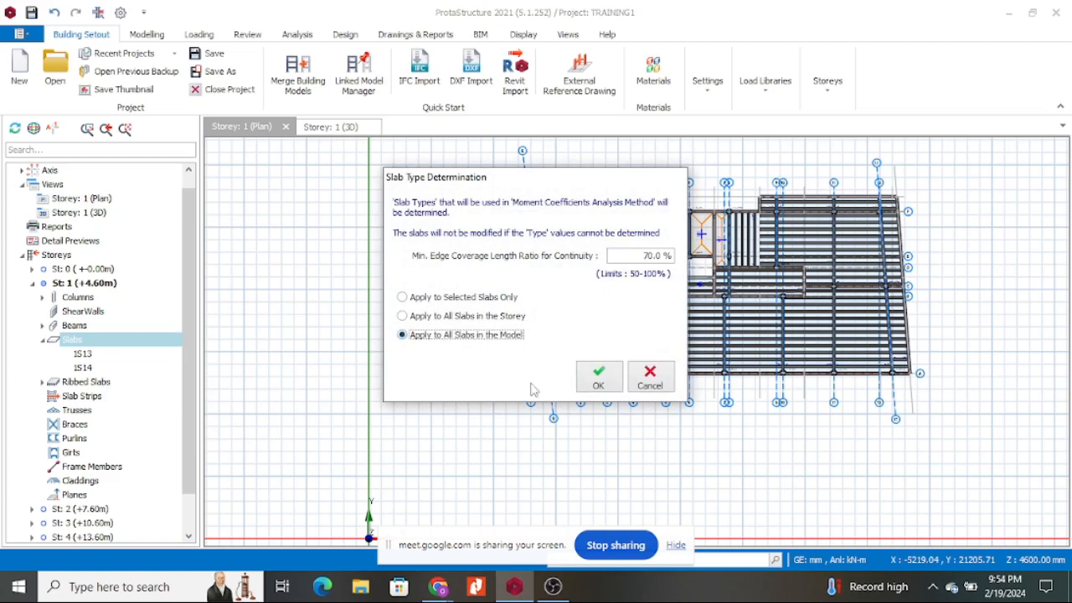
{"action": "left_click", "coordinate": [606, 382]}
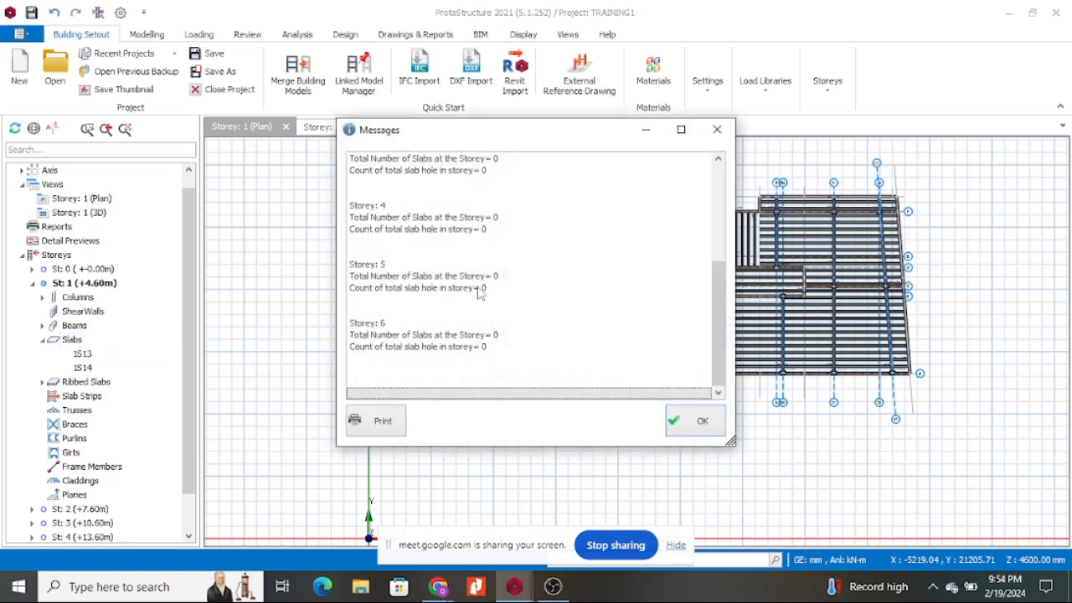
{"action": "left_click", "coordinate": [695, 421]}
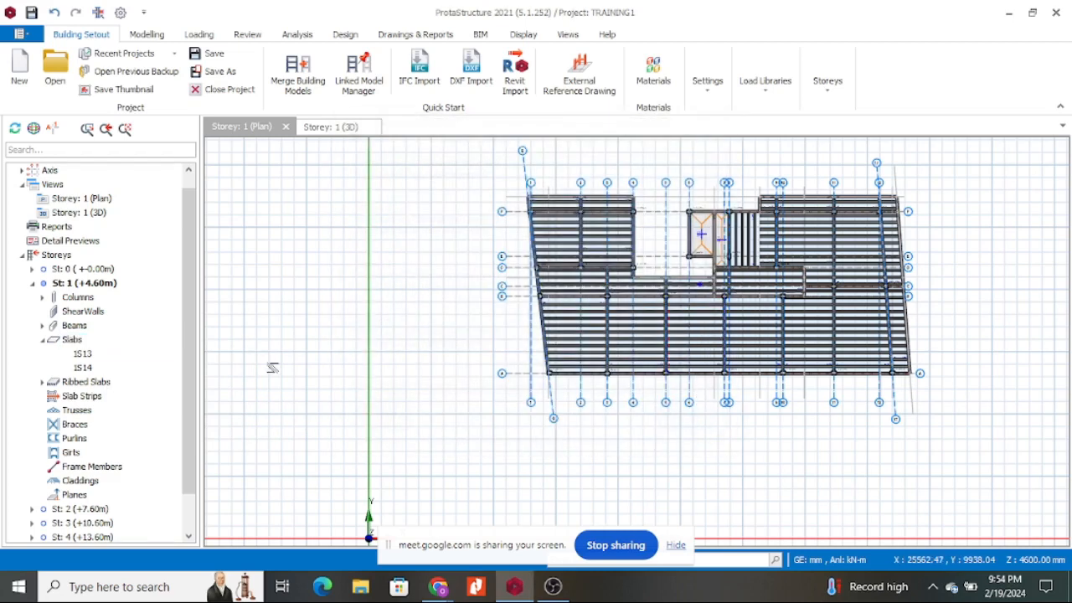
{"action": "left_click", "coordinate": [92, 341]}
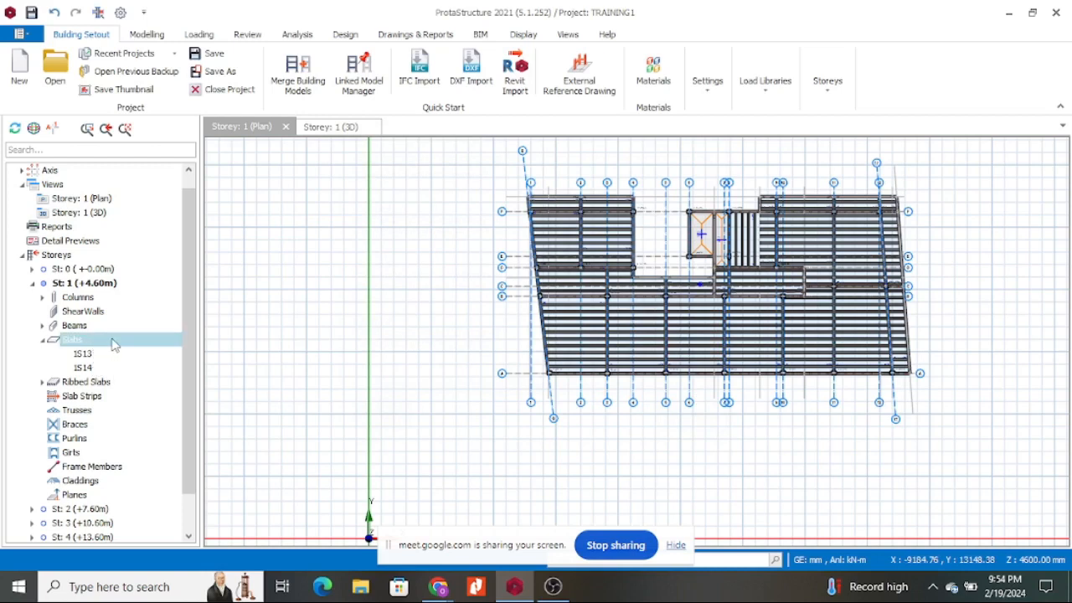
{"action": "right_click", "coordinate": [114, 345]}
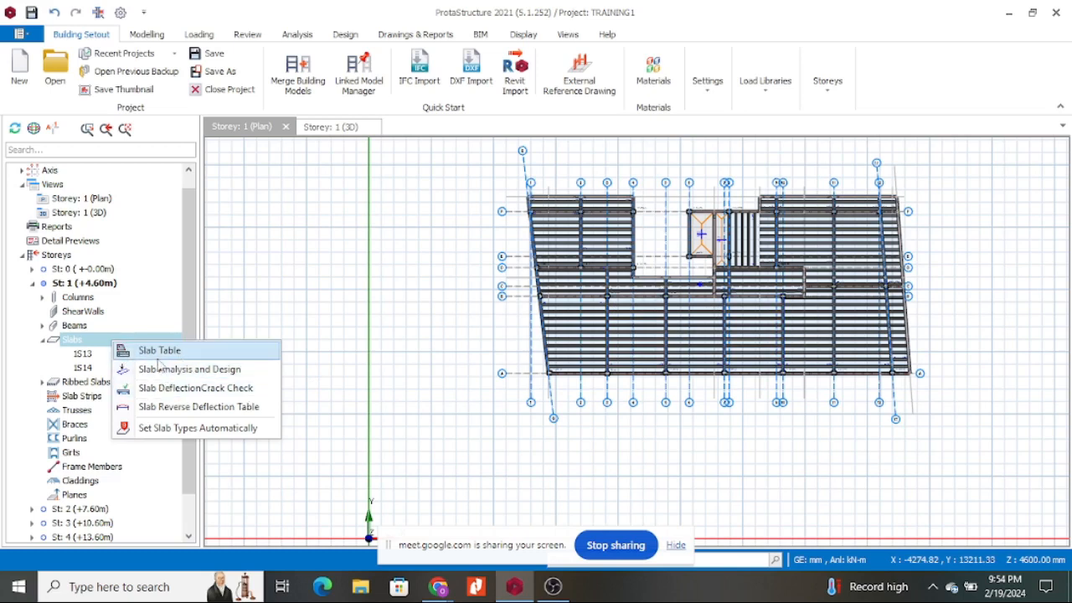
In the Slab Table, apply the Room dead-load preset to 1S13 and set dead load 1.5 for 1S13 and 1S14.
{"action": "left_click", "coordinate": [193, 351]}
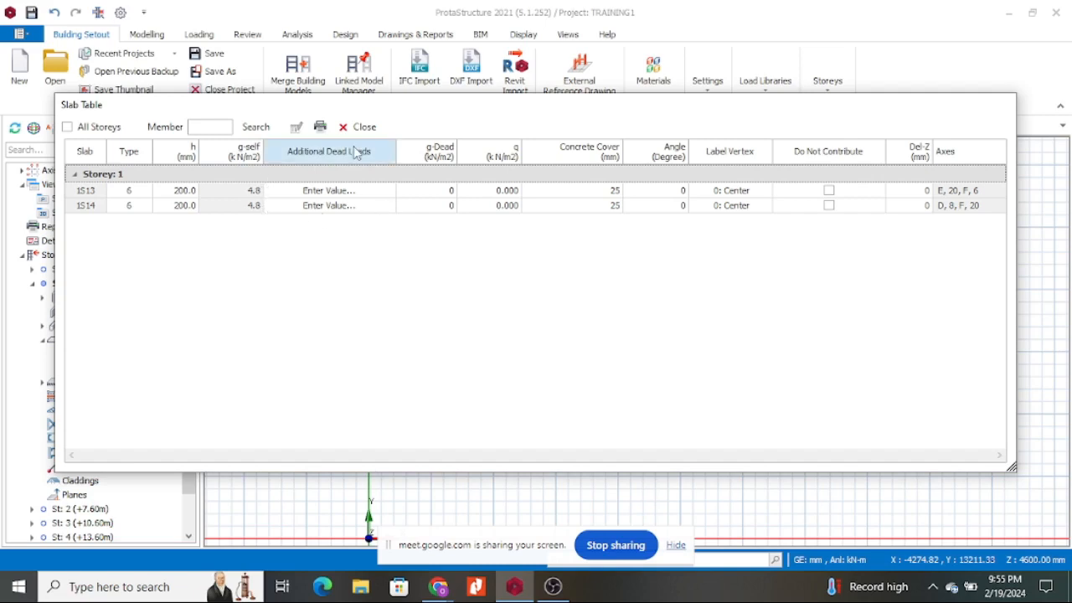
{"action": "left_click", "coordinate": [388, 198]}
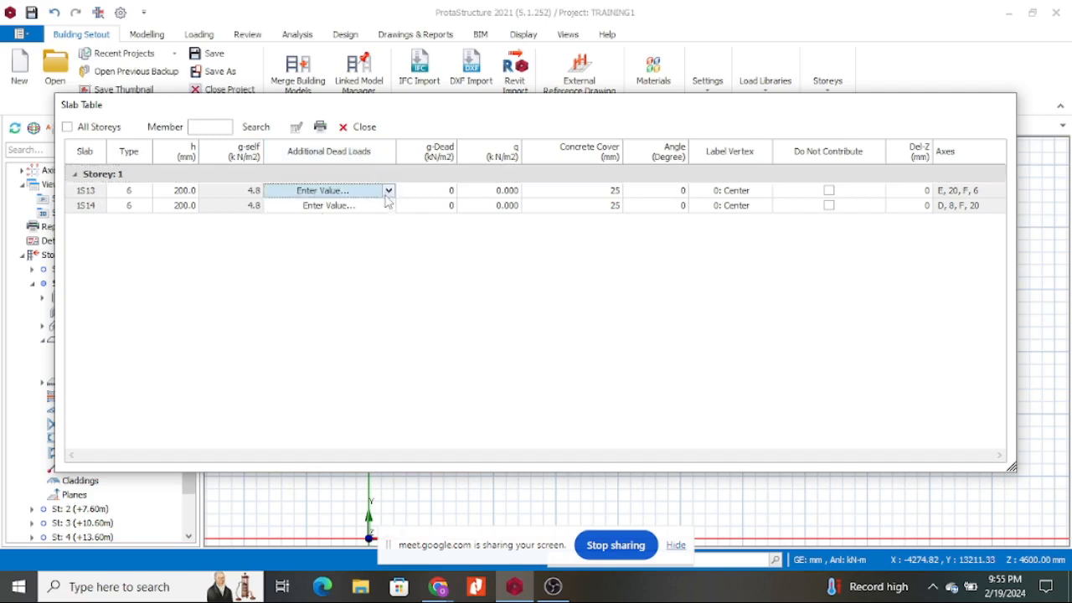
{"action": "left_click", "coordinate": [435, 192]}
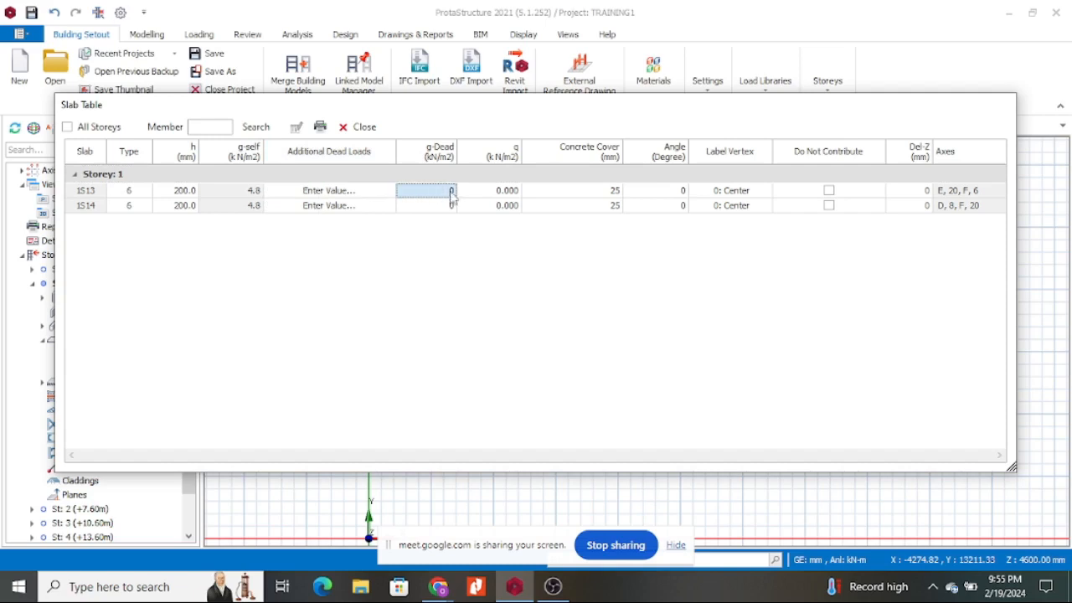
{"action": "left_click", "coordinate": [385, 191]}
{"action": "left_click", "coordinate": [388, 191]}
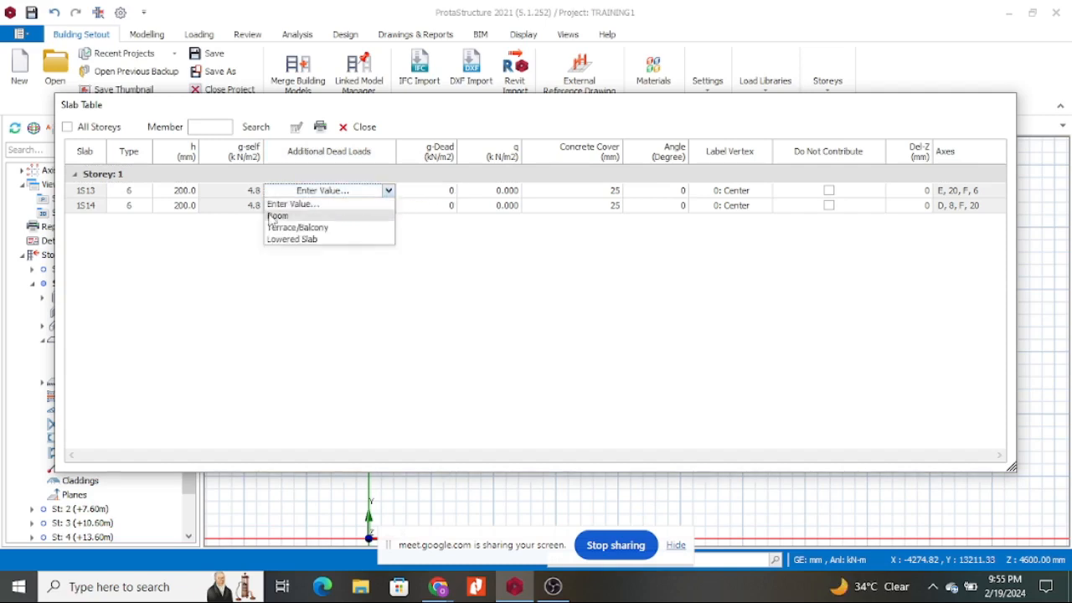
{"action": "left_click", "coordinate": [304, 216]}
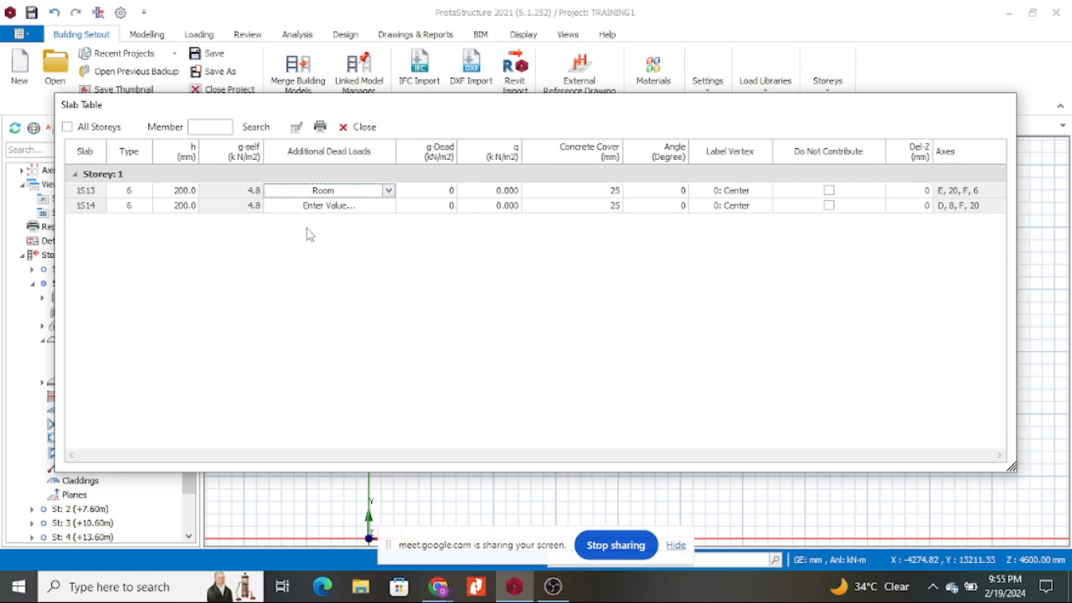
{"action": "left_click", "coordinate": [429, 191]}
{"action": "left_click", "coordinate": [430, 191]}
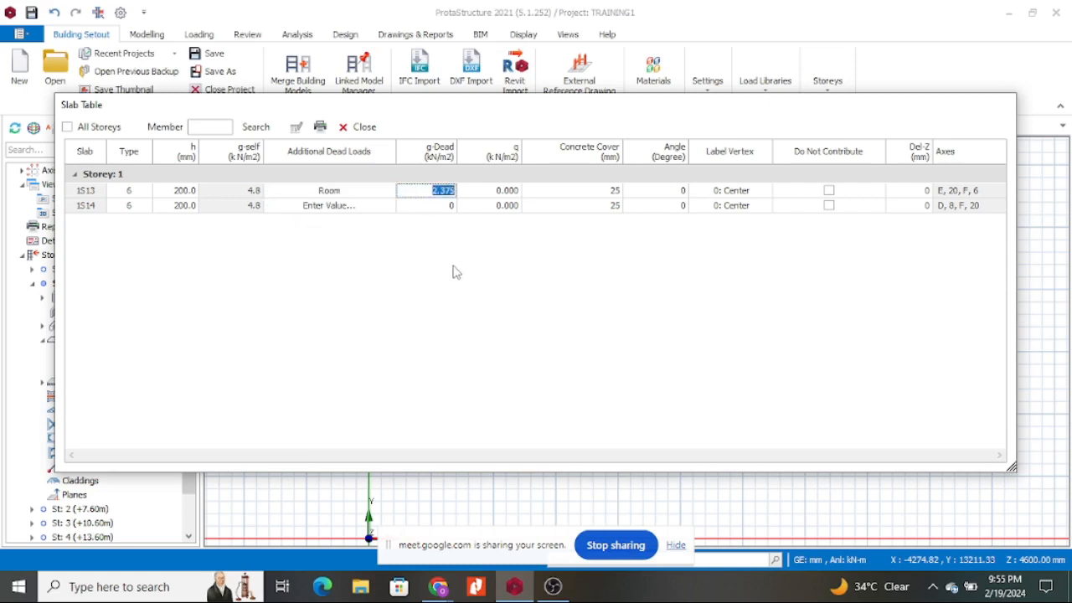
{"action": "type", "text": "1.5"}
{"action": "left_click", "coordinate": [439, 207]}
{"action": "left_click", "coordinate": [430, 208]}
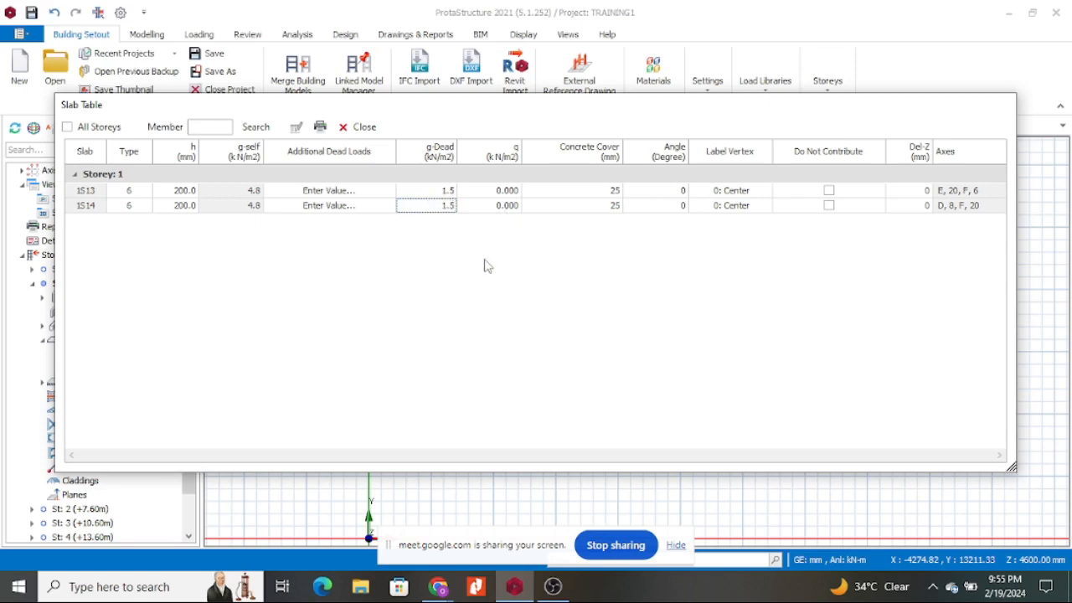
{"action": "key", "text": "Return"}
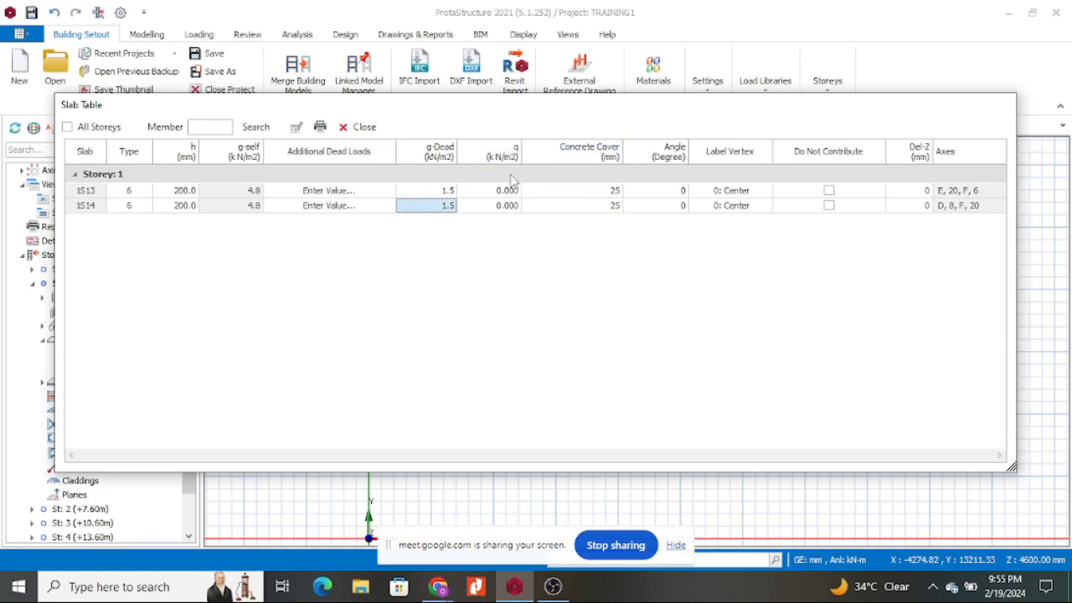
Set the live load q to 3 kN/m² for slabs 1S13 and 1S14.
{"action": "left_click", "coordinate": [483, 190]}
{"action": "key", "text": "BackSpace"}
{"action": "key", "text": "ctrl+z"}
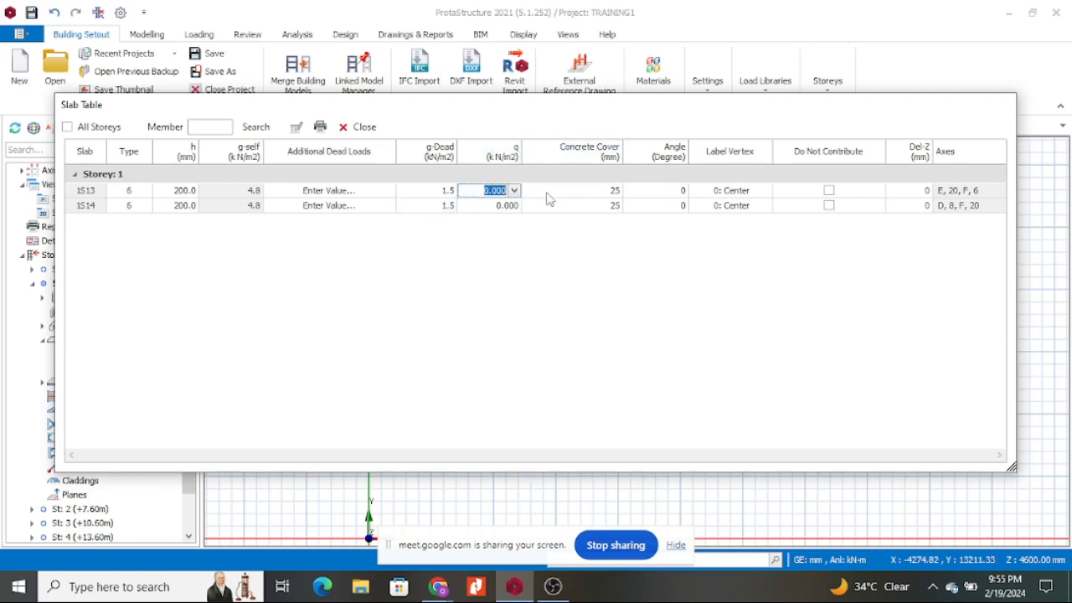
{"action": "type", "text": "3"}
{"action": "left_click", "coordinate": [484, 205]}
{"action": "type", "text": "3"}
{"action": "key", "text": "Return"}
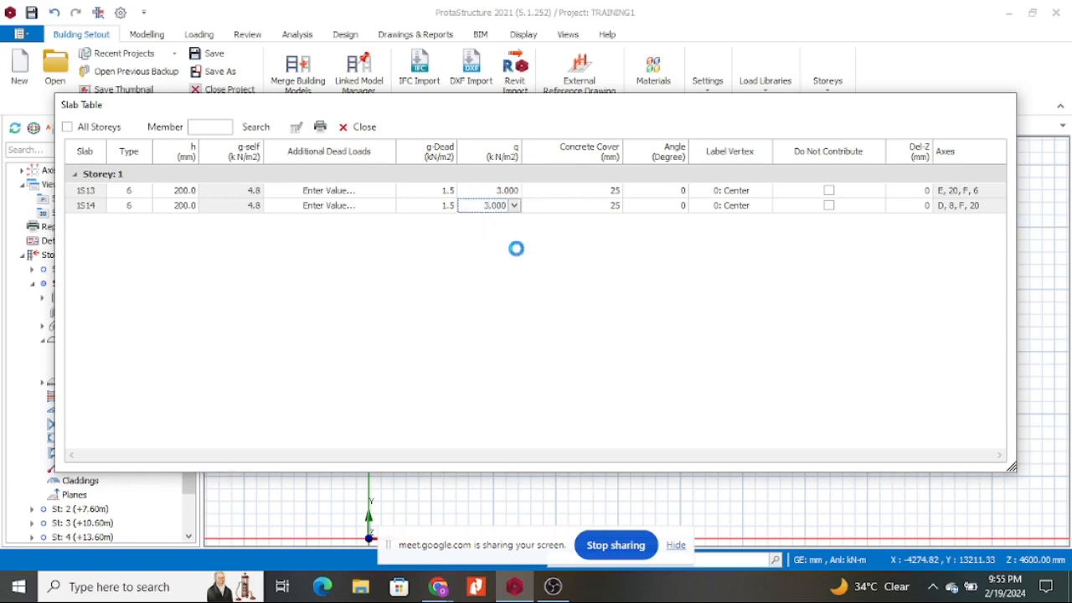
Change the dead load of 1S13 and 1S14 to 2 kN/m² and close the Slab Table.
{"action": "left_click", "coordinate": [441, 191]}
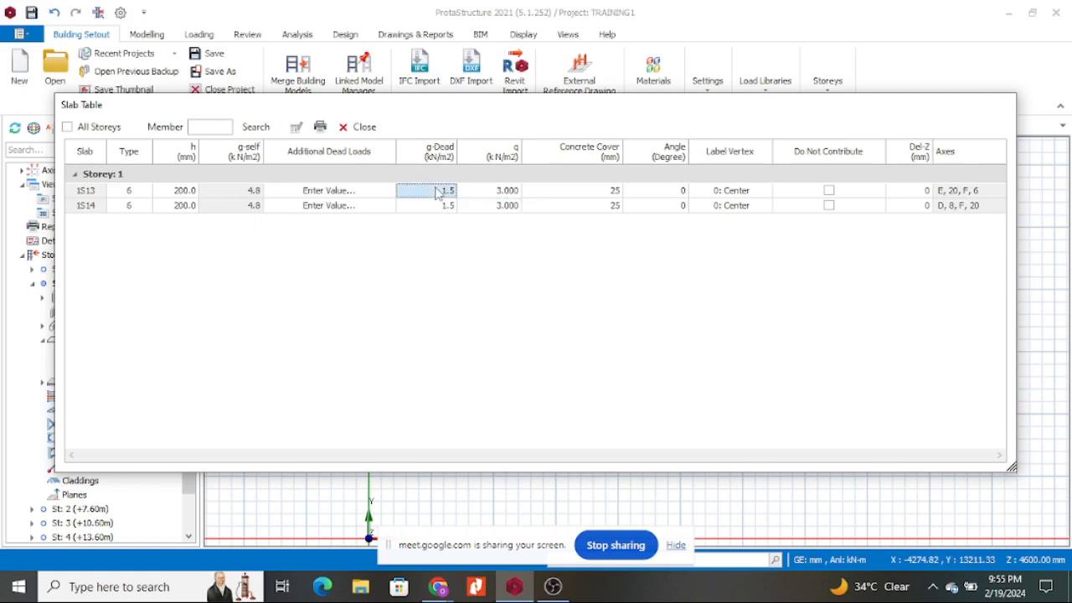
{"action": "type", "text": "2"}
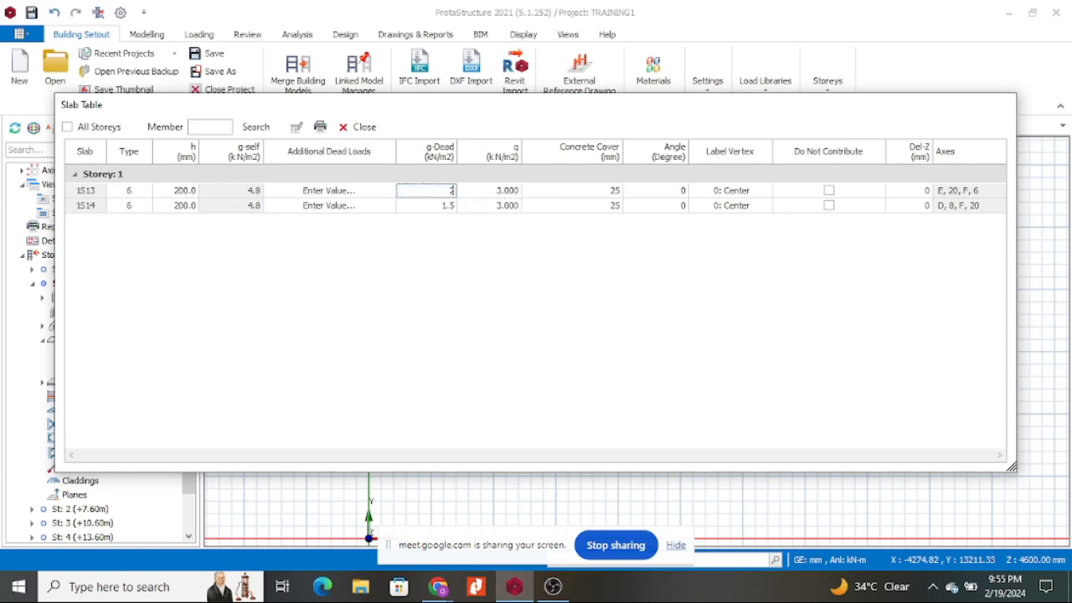
{"action": "left_click", "coordinate": [435, 206]}
{"action": "type", "text": "4"}
{"action": "key", "text": "Return"}
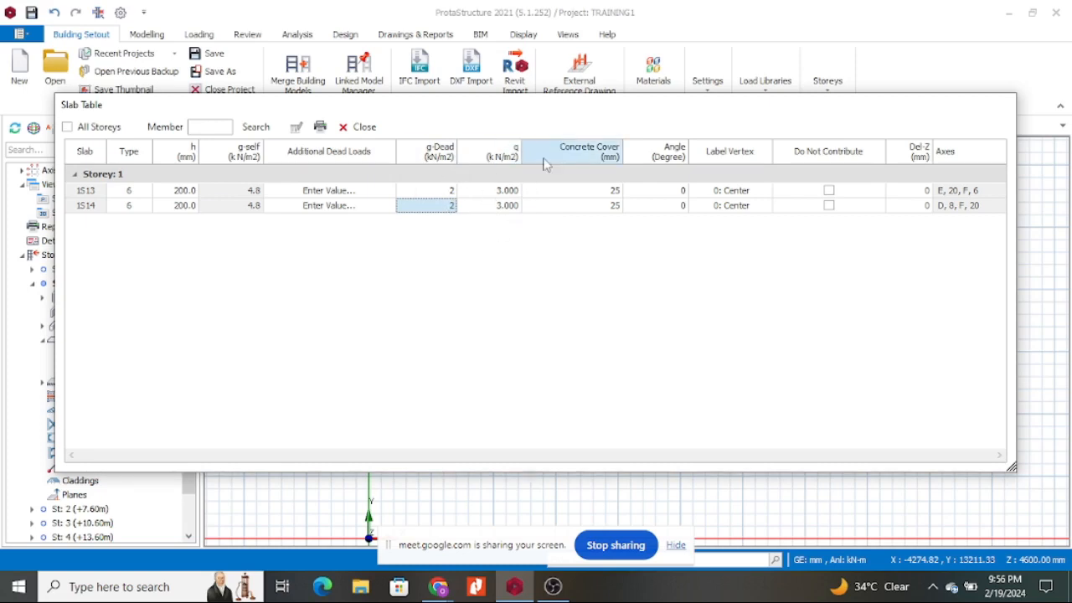
{"action": "left_click", "coordinate": [372, 130]}
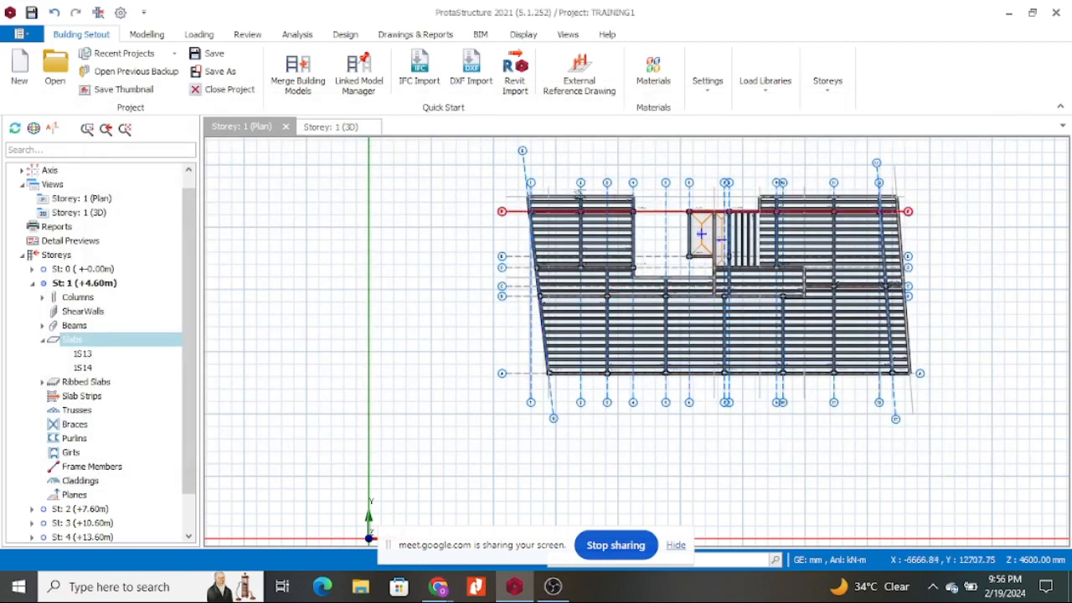
Zoom onto slab 1S13 in the Storey 1 plan and select it.
{"action": "scroll", "coordinate": [696, 216], "scroll_direction": "up", "scroll_amount": 5}
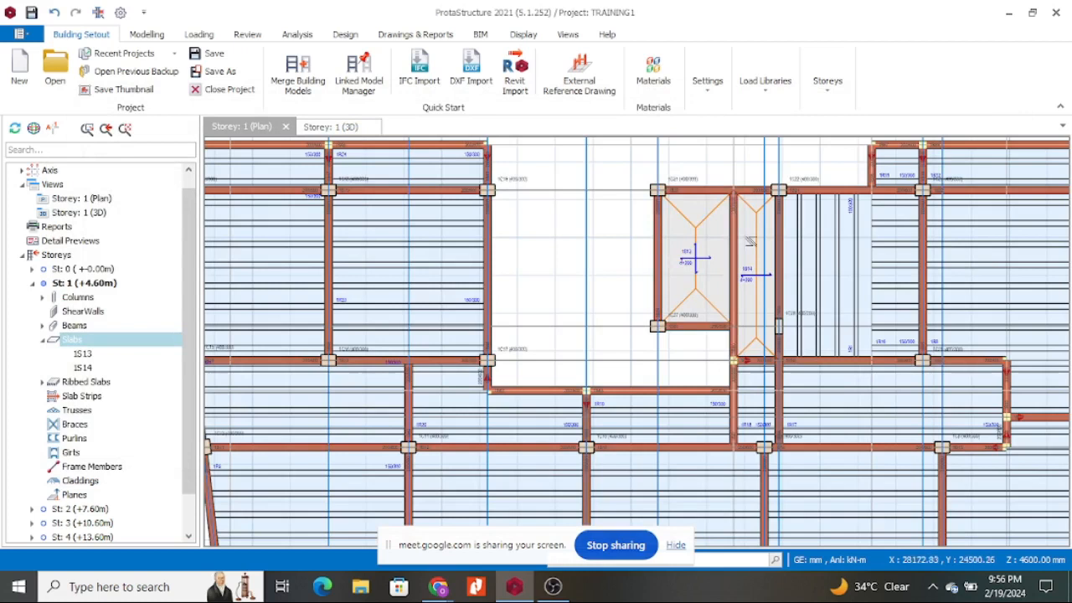
{"action": "scroll", "coordinate": [653, 211], "scroll_direction": "down", "scroll_amount": 4}
{"action": "scroll", "coordinate": [659, 225], "scroll_direction": "up", "scroll_amount": 3}
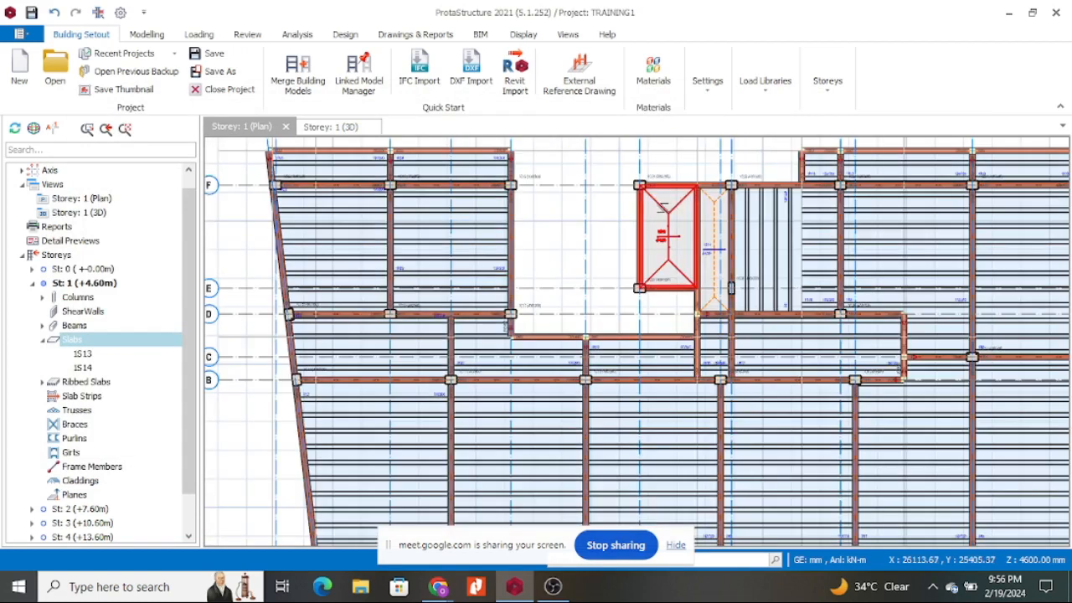
{"action": "scroll", "coordinate": [634, 269], "scroll_direction": "down", "scroll_amount": 5}
{"action": "scroll", "coordinate": [633, 269], "scroll_direction": "up", "scroll_amount": 3}
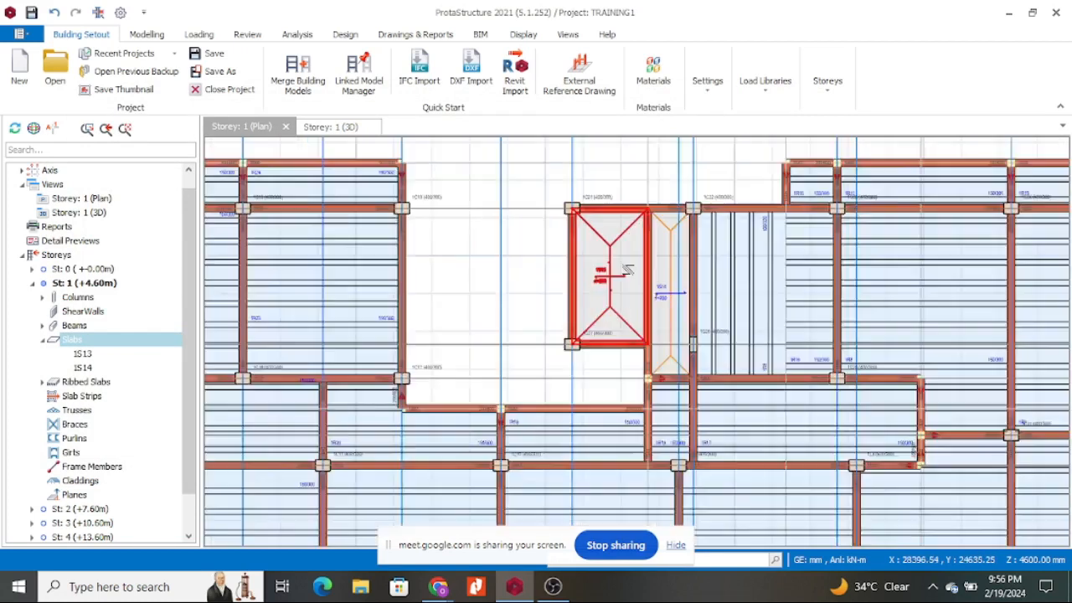
{"action": "scroll", "coordinate": [616, 263], "scroll_direction": "up", "scroll_amount": 2}
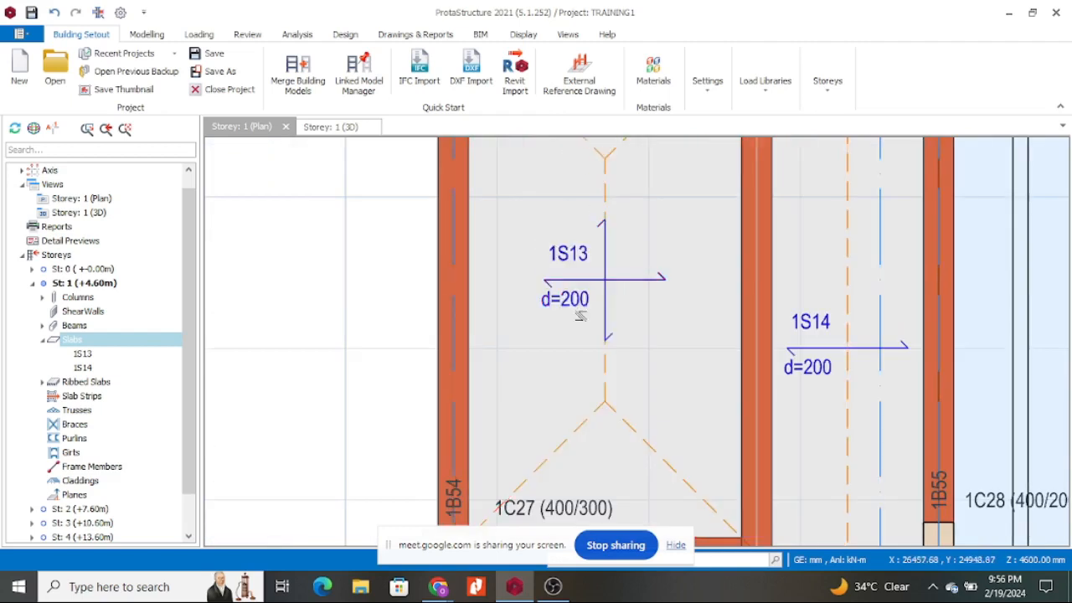
{"action": "scroll", "coordinate": [603, 250], "scroll_direction": "down", "scroll_amount": 3}
{"action": "left_click", "coordinate": [594, 241]}
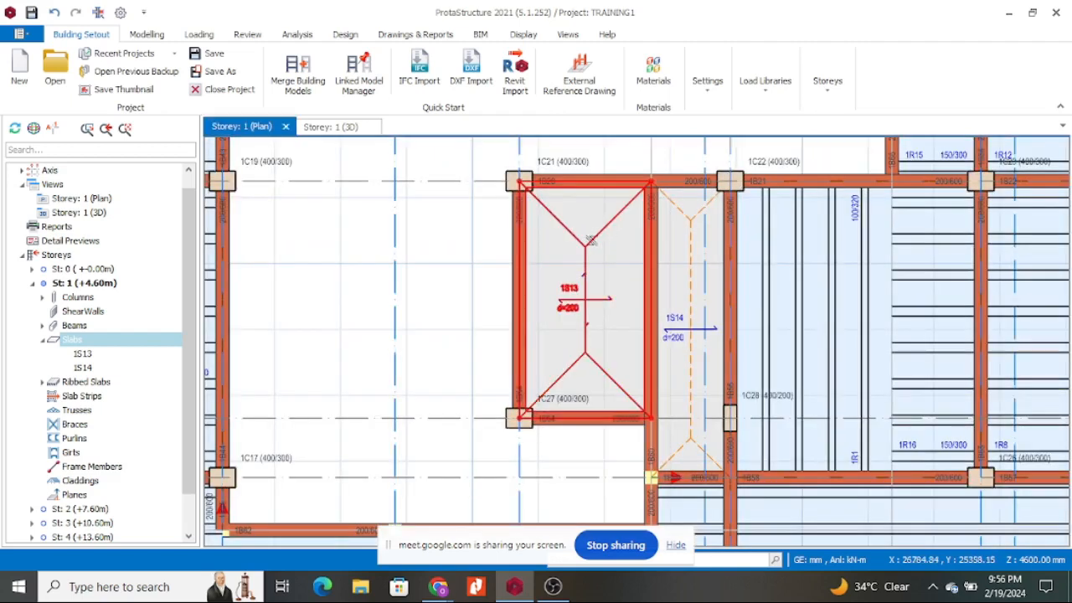
{"action": "right_click", "coordinate": [594, 245]}
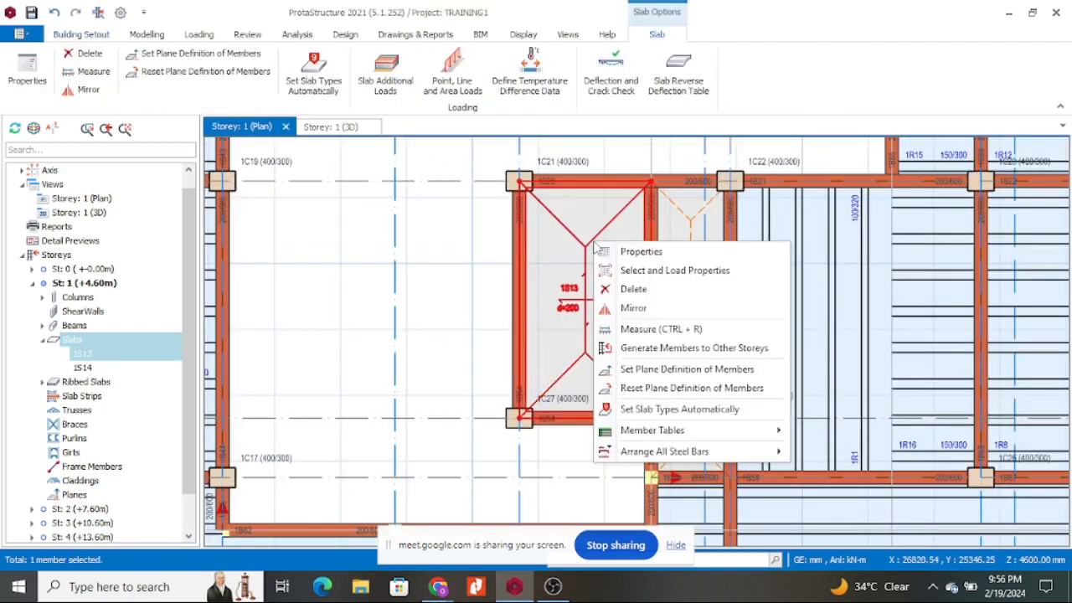
{"action": "left_click", "coordinate": [641, 252]}
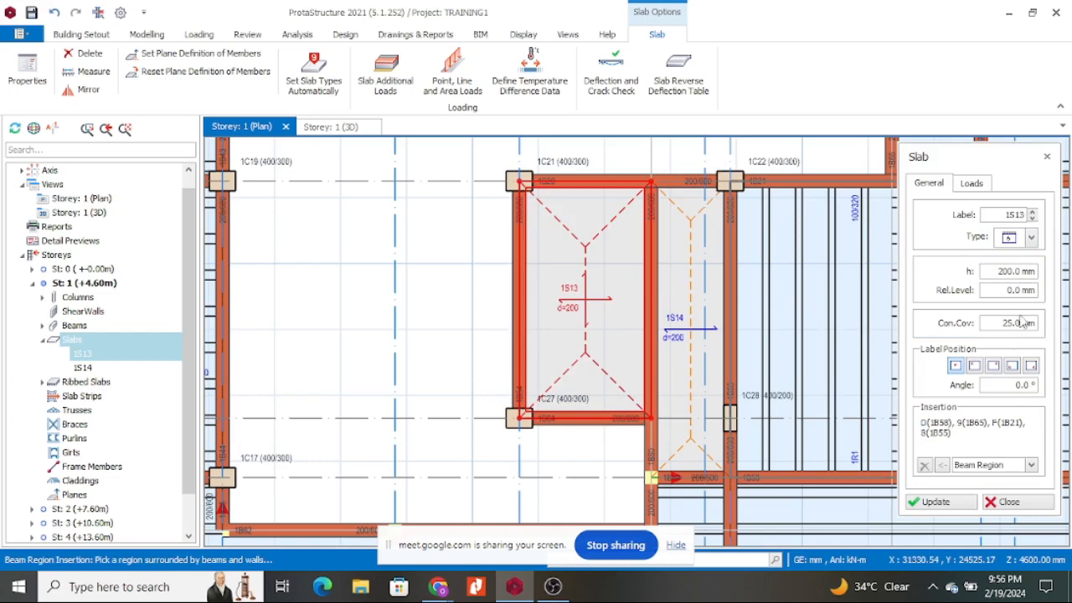
{"action": "left_click", "coordinate": [971, 184]}
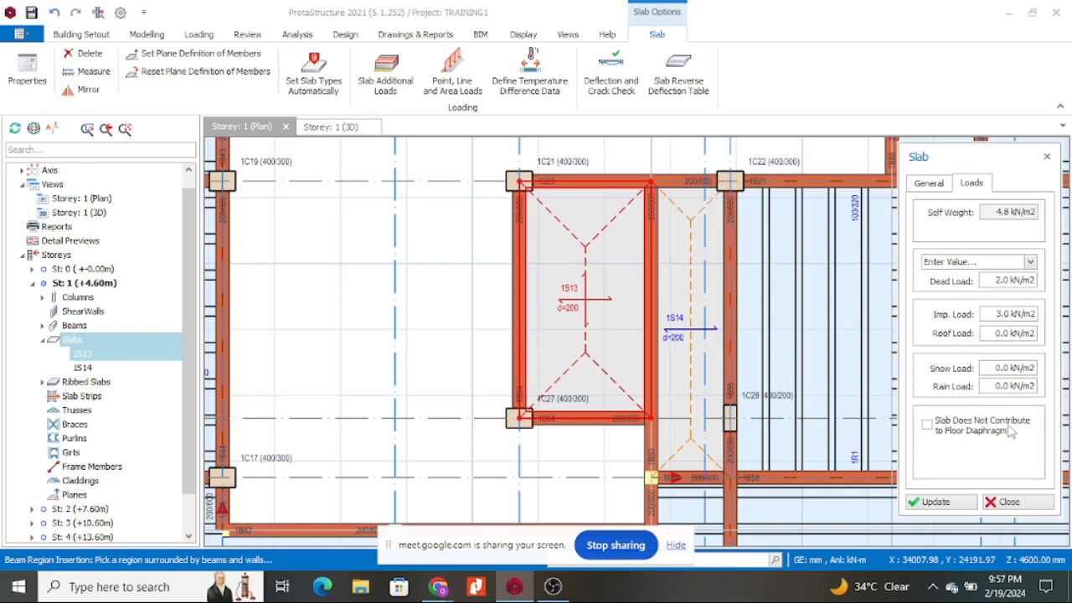
{"action": "left_click", "coordinate": [946, 505]}
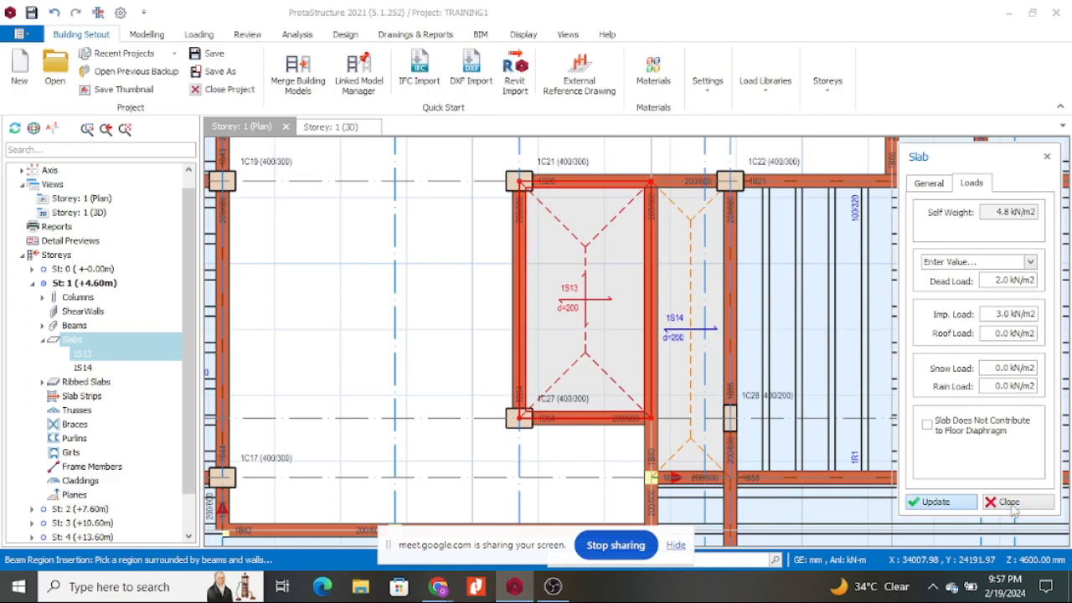
{"action": "left_click", "coordinate": [1009, 503]}
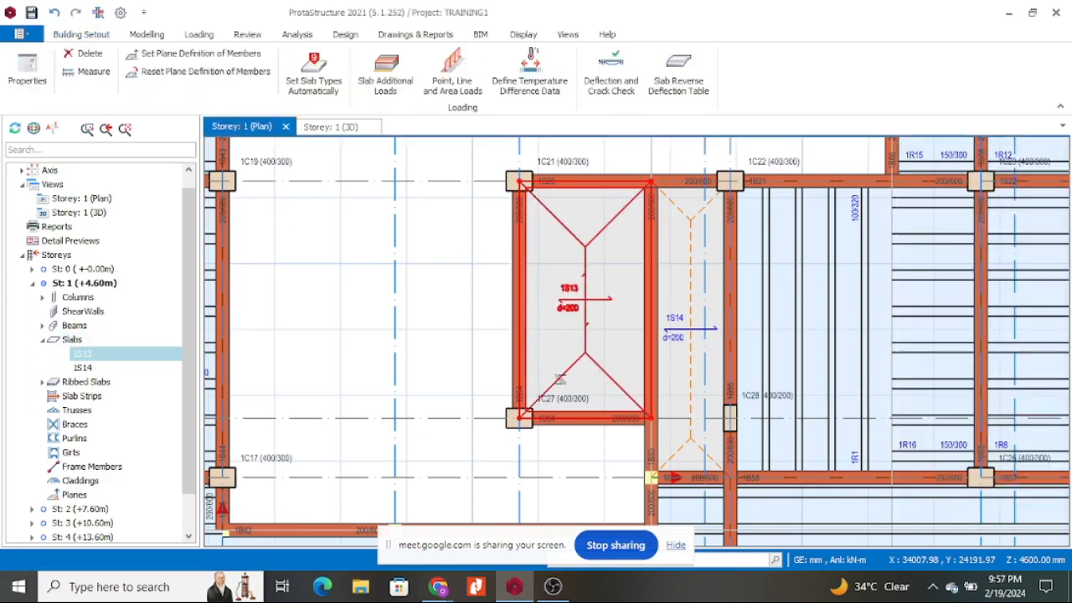
Open the Ribbed Slab Table for the Storey 1 ribbed slabs from the tree.
{"action": "scroll", "coordinate": [758, 234], "scroll_direction": "down", "scroll_amount": 3}
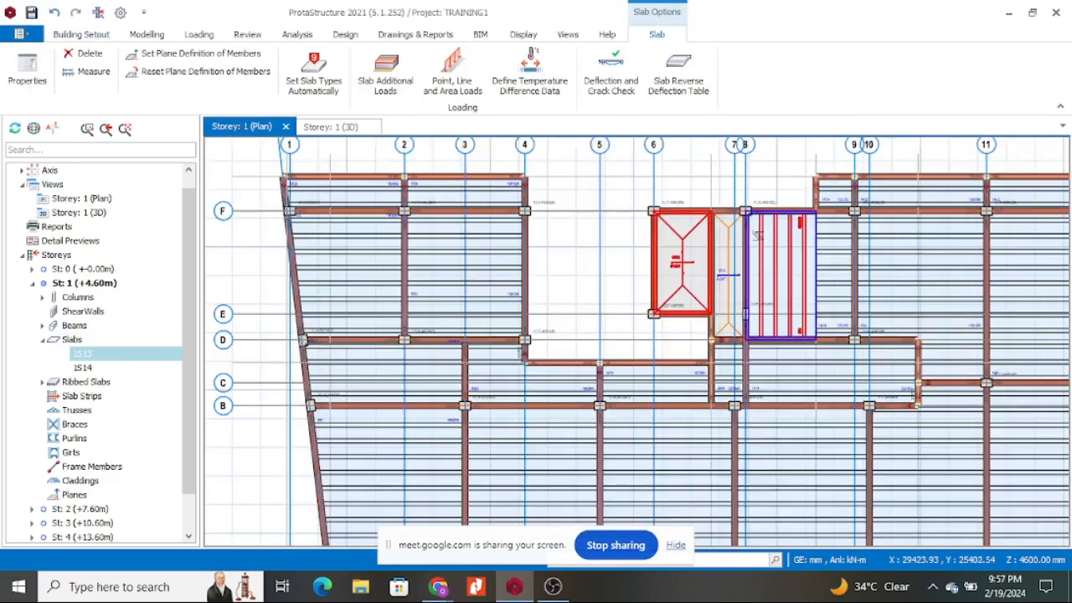
{"action": "scroll", "coordinate": [756, 236], "scroll_direction": "down", "scroll_amount": 1}
{"action": "scroll", "coordinate": [727, 172], "scroll_direction": "up", "scroll_amount": 5}
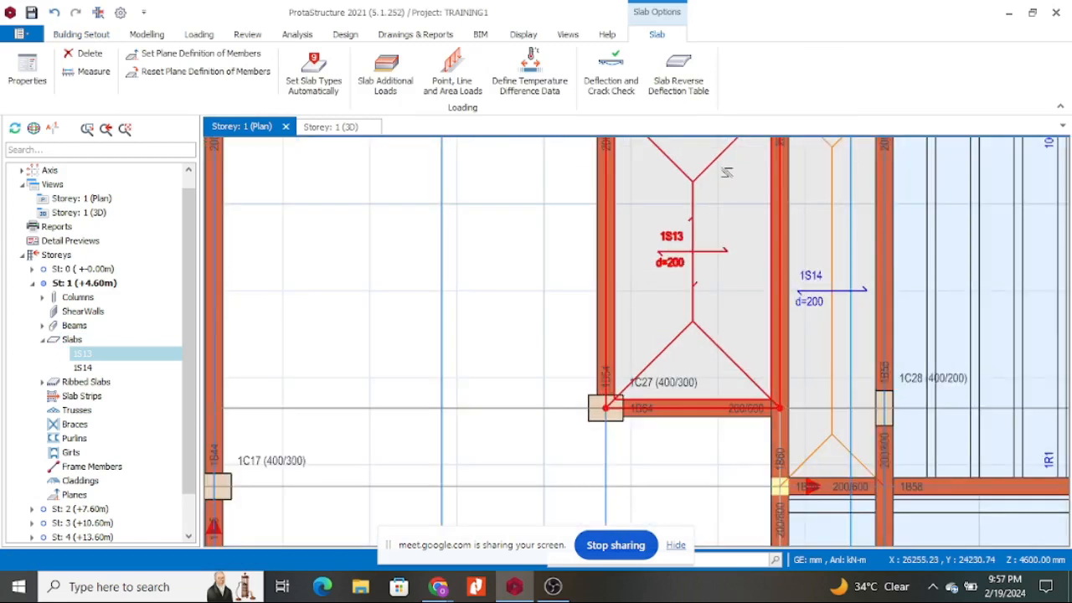
{"action": "scroll", "coordinate": [726, 172], "scroll_direction": "down", "scroll_amount": 5}
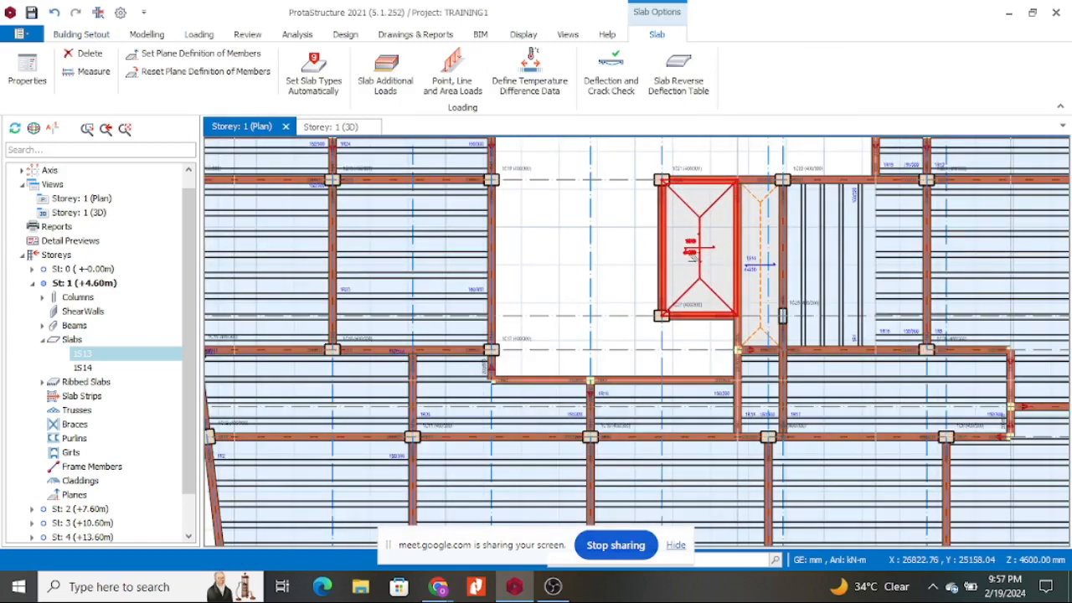
{"action": "scroll", "coordinate": [734, 231], "scroll_direction": "down", "scroll_amount": 2}
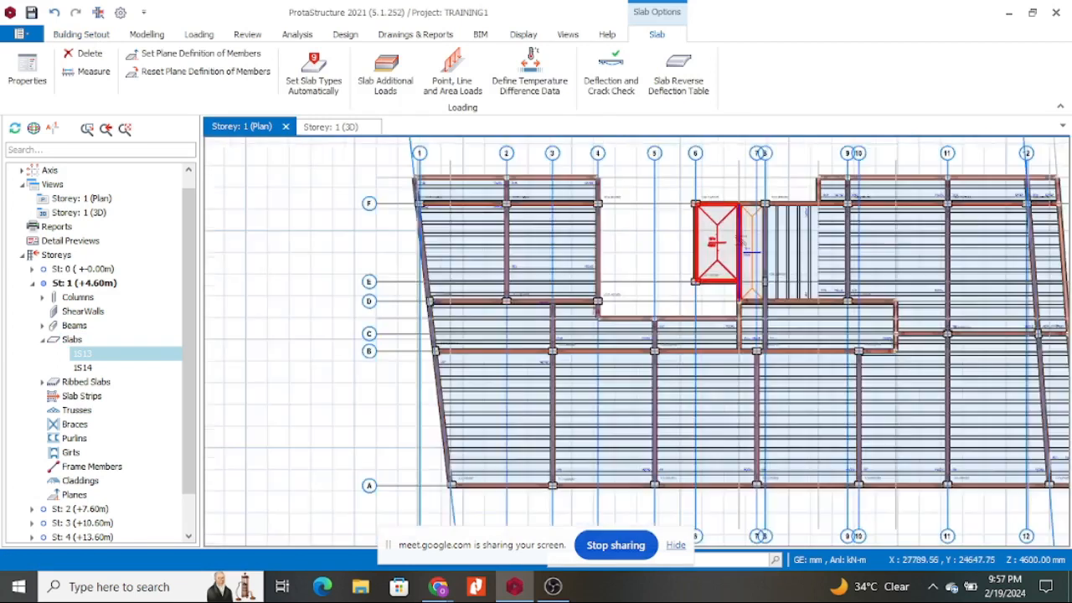
{"action": "left_click", "coordinate": [99, 382]}
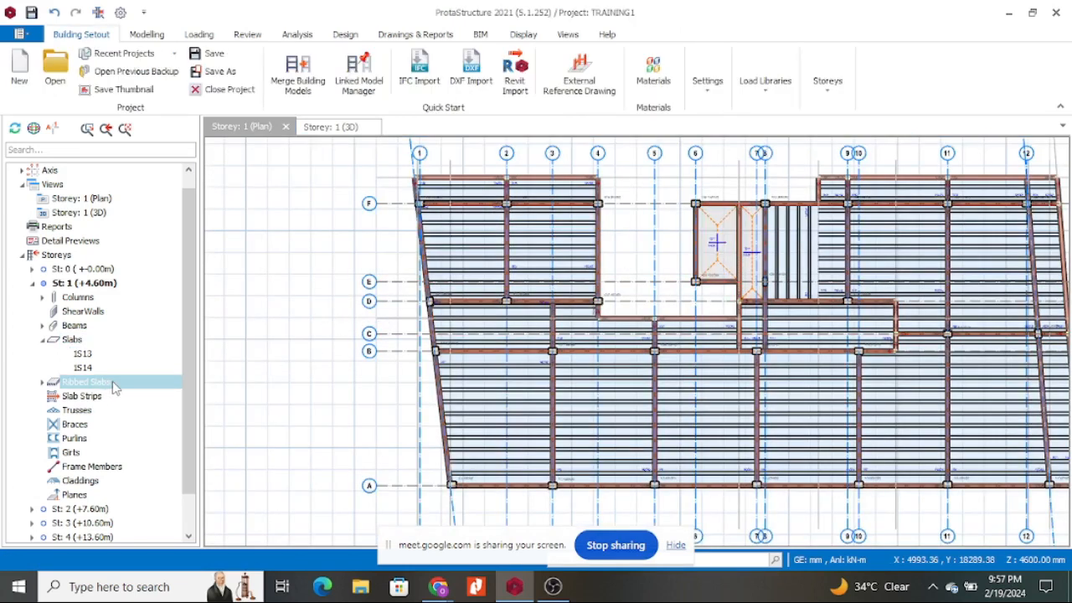
{"action": "right_click", "coordinate": [114, 386]}
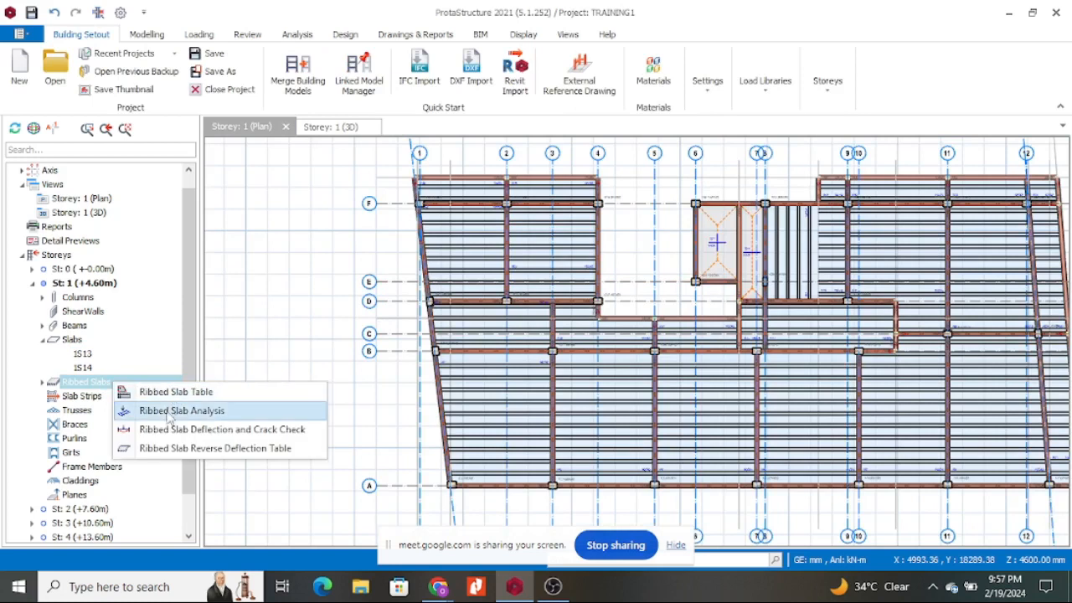
{"action": "left_click", "coordinate": [210, 398]}
{"action": "scroll", "coordinate": [377, 335], "scroll_direction": "down", "scroll_amount": 2}
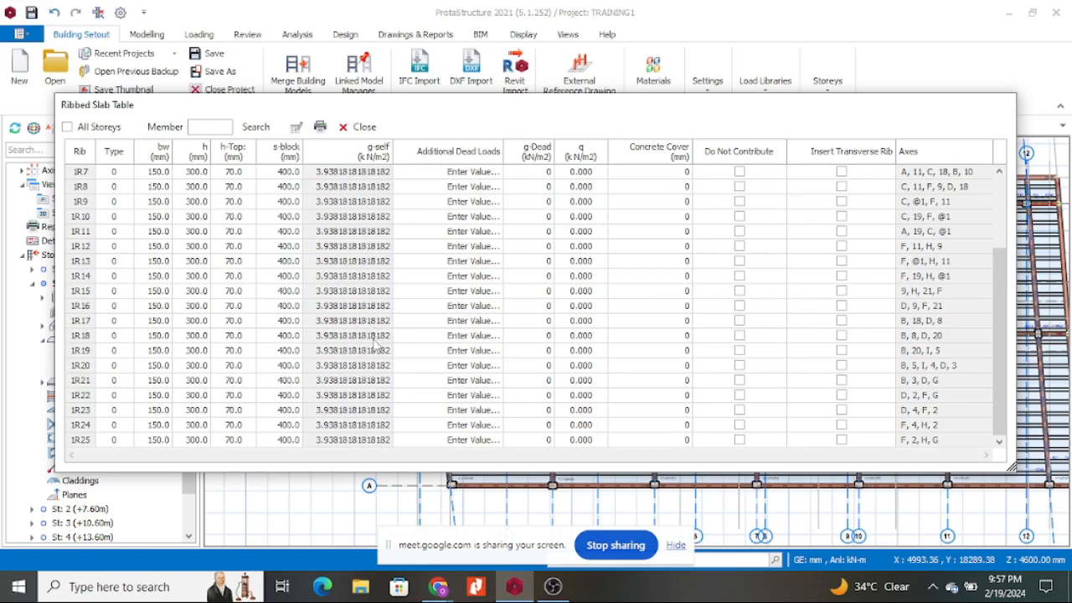
{"action": "scroll", "coordinate": [100, 270], "scroll_direction": "up", "scroll_amount": 3}
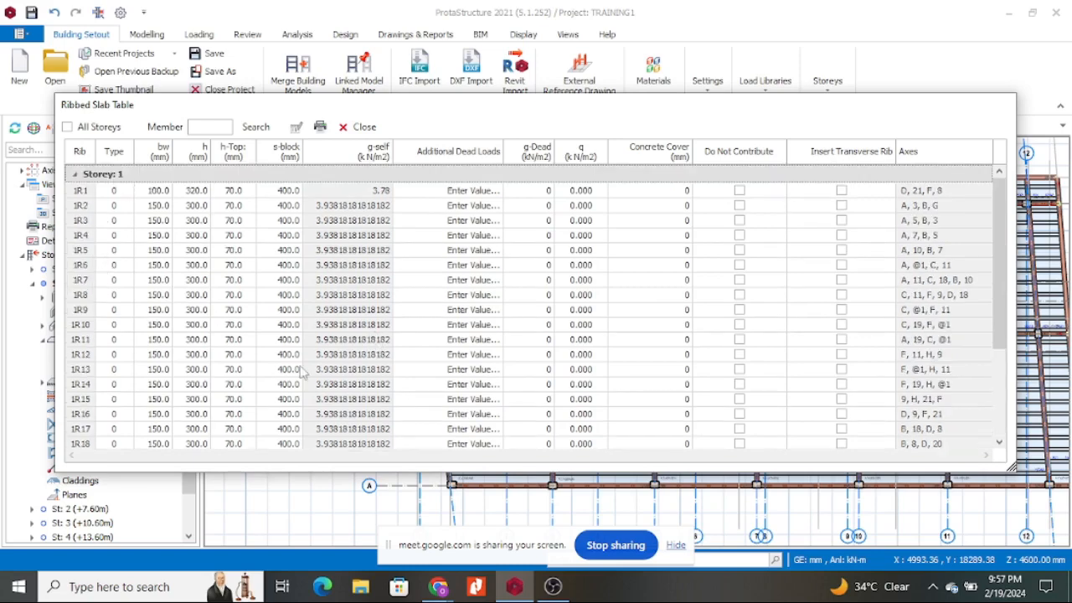
Move the rib table right to reveal the model tree and start editing rib 1R1's web width.
{"action": "left_click_drag", "start_coordinate": [429, 110], "coordinate": [555, 113]}
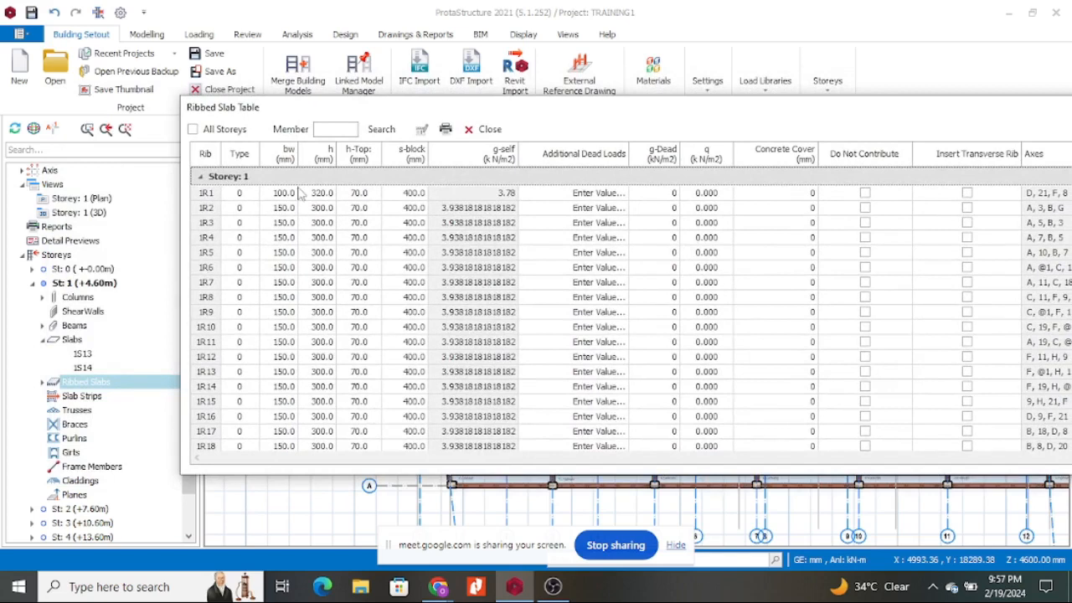
{"action": "scroll", "coordinate": [289, 280], "scroll_direction": "down", "scroll_amount": 3}
{"action": "scroll", "coordinate": [277, 157], "scroll_direction": "up", "scroll_amount": 3}
{"action": "left_click", "coordinate": [271, 193]}
Set rib 1R1's bw to 150.0 and h to 300.0 in the Ribbed Slab Table.
{"action": "left_click", "coordinate": [279, 196]}
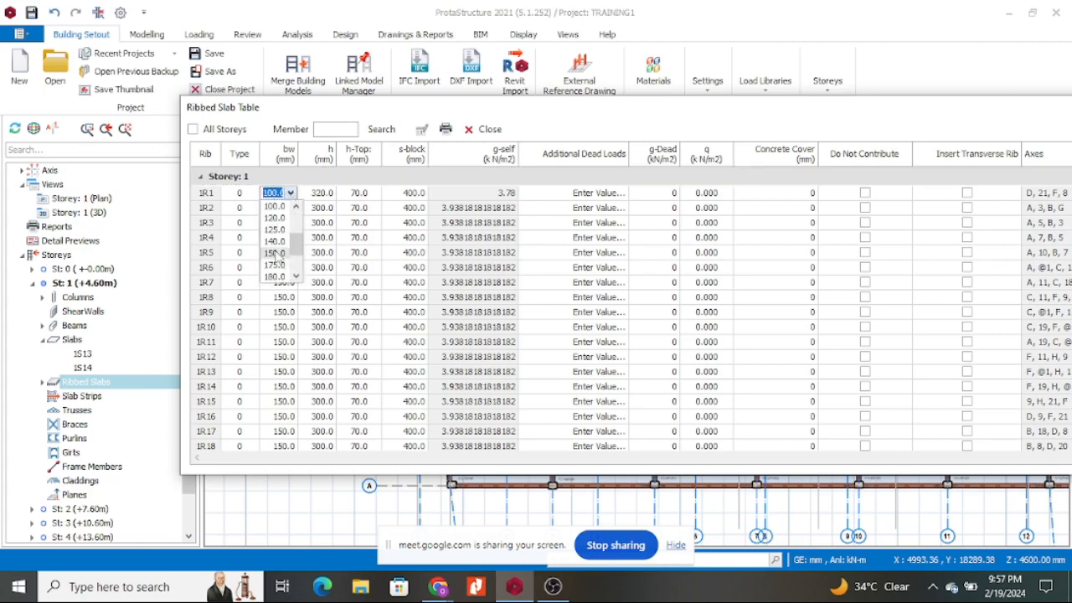
{"action": "left_click", "coordinate": [276, 254]}
{"action": "left_click", "coordinate": [287, 224]}
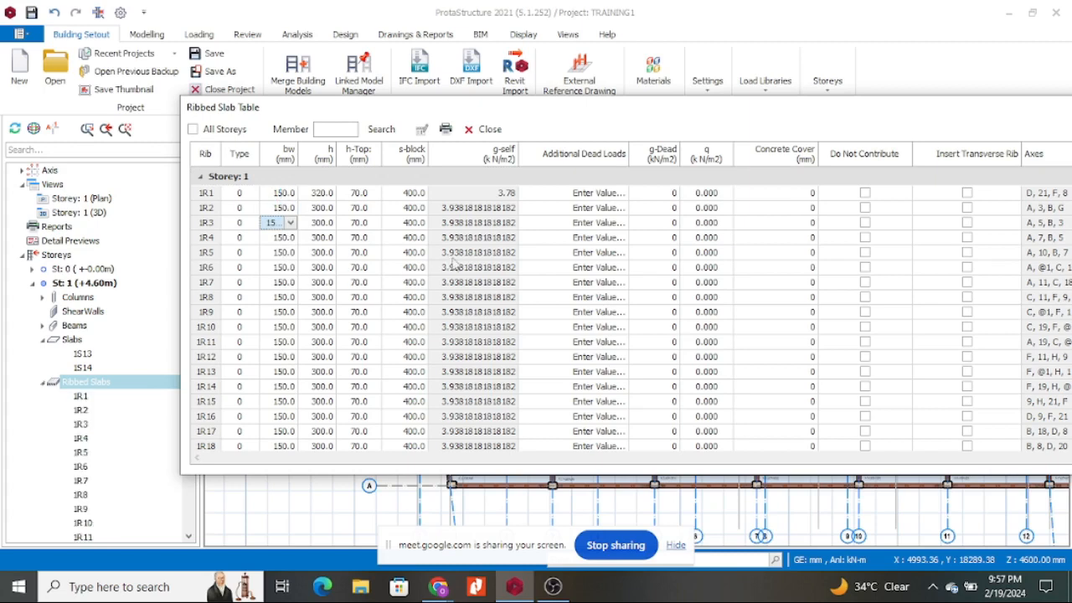
{"action": "left_click", "coordinate": [588, 283]}
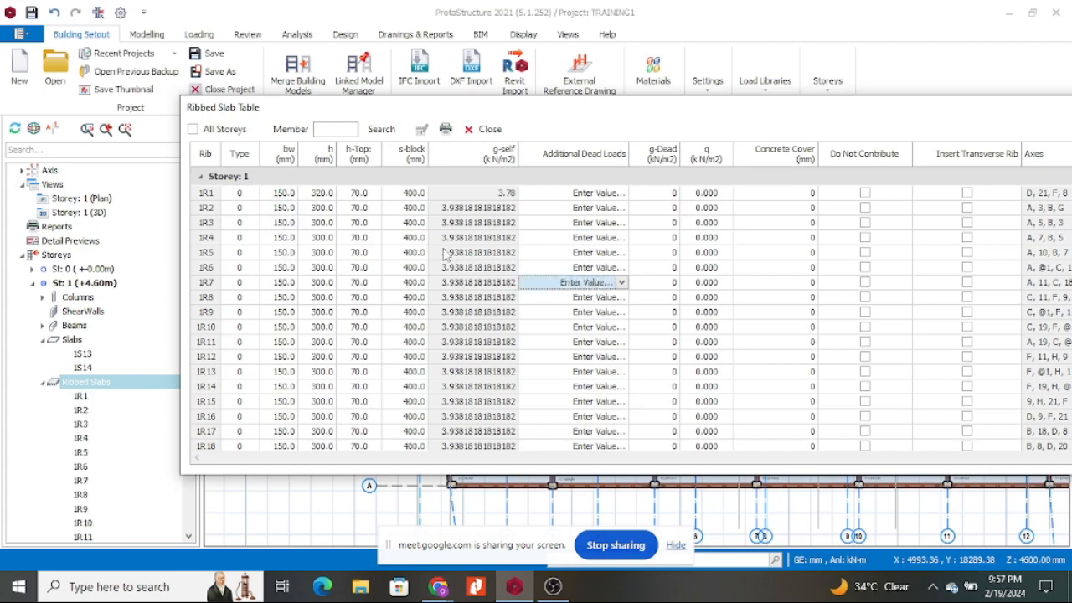
{"action": "left_click", "coordinate": [325, 196]}
{"action": "left_click", "coordinate": [328, 194]}
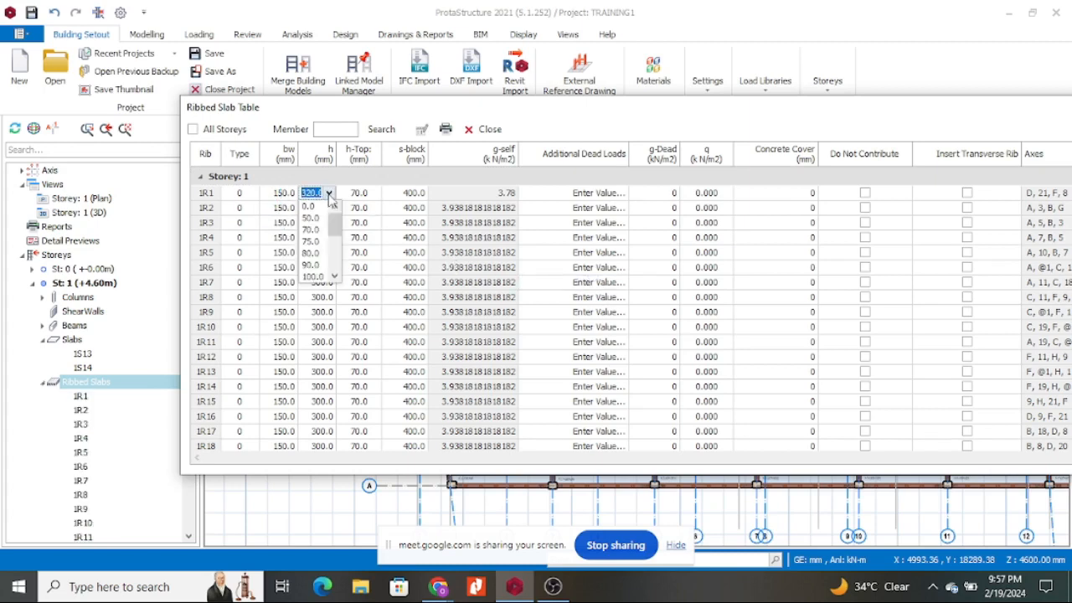
{"action": "scroll", "coordinate": [313, 253], "scroll_direction": "down", "scroll_amount": 4}
{"action": "left_click", "coordinate": [310, 263]}
{"action": "left_click", "coordinate": [383, 228]}
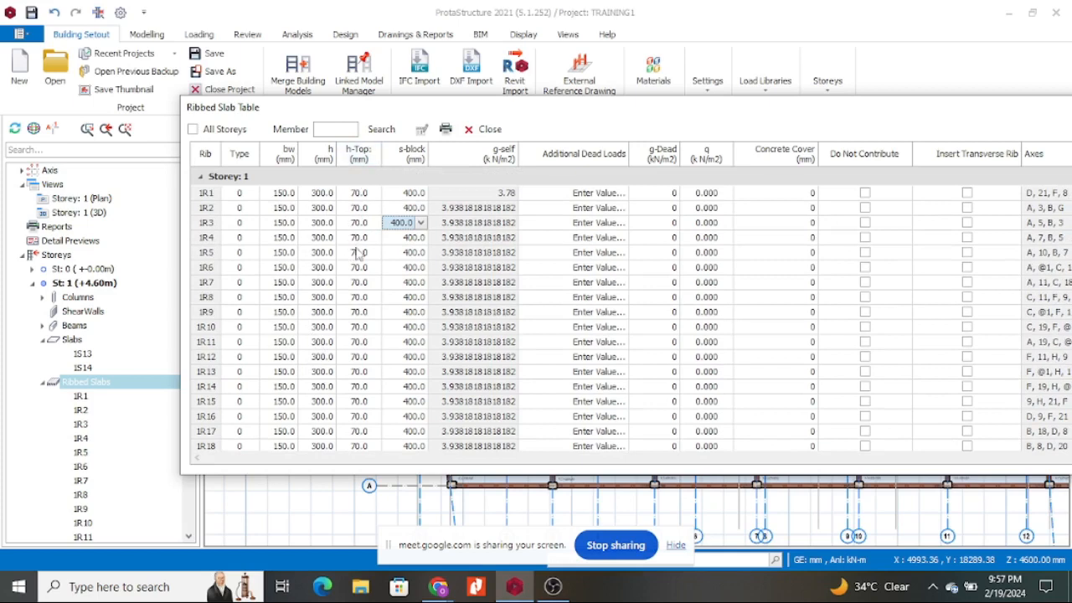
{"action": "scroll", "coordinate": [360, 268], "scroll_direction": "down", "scroll_amount": 2}
{"action": "left_click", "coordinate": [535, 238]}
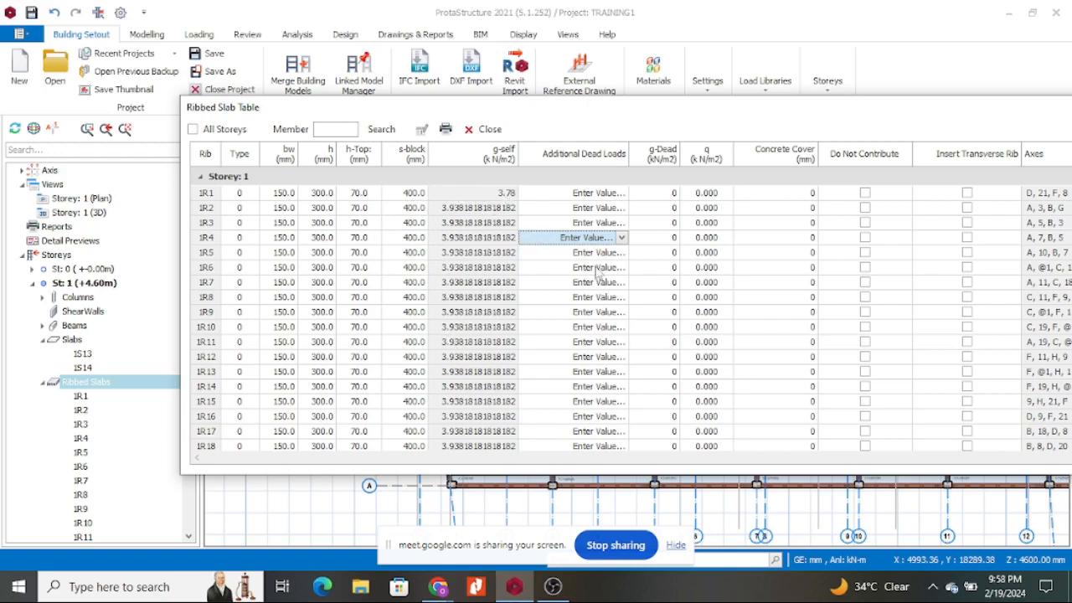
{"action": "left_click", "coordinate": [669, 194]}
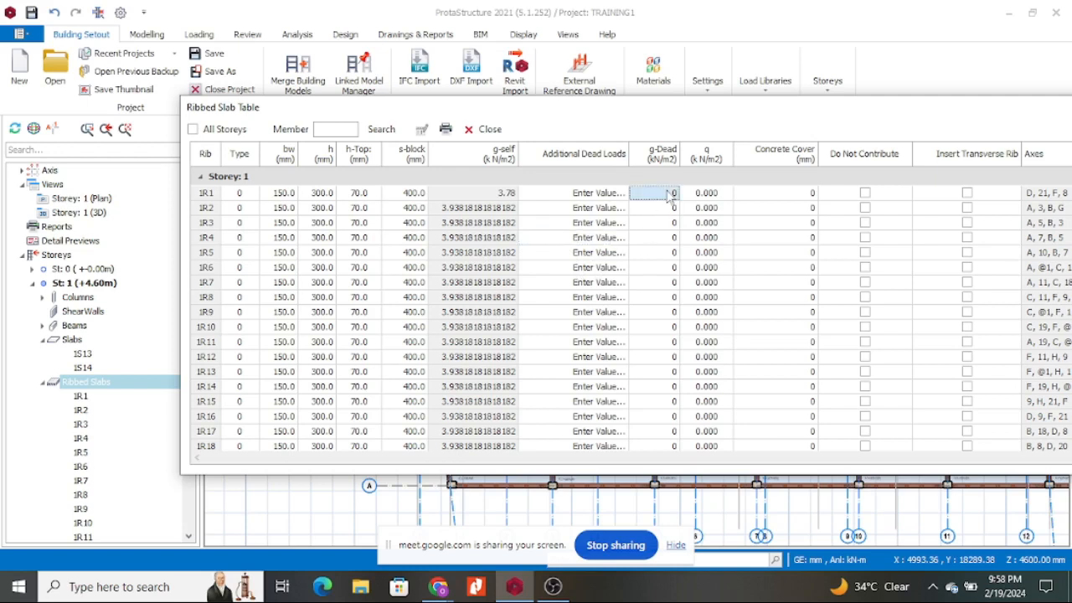
Apply a 2 kN/m2 dead load to ribs 1R1–1R17 and 1R19–1R25.
{"action": "left_click", "coordinate": [747, 240]}
{"action": "left_click_drag", "start_coordinate": [676, 197], "coordinate": [669, 445]}
{"action": "type", "text": "2"}
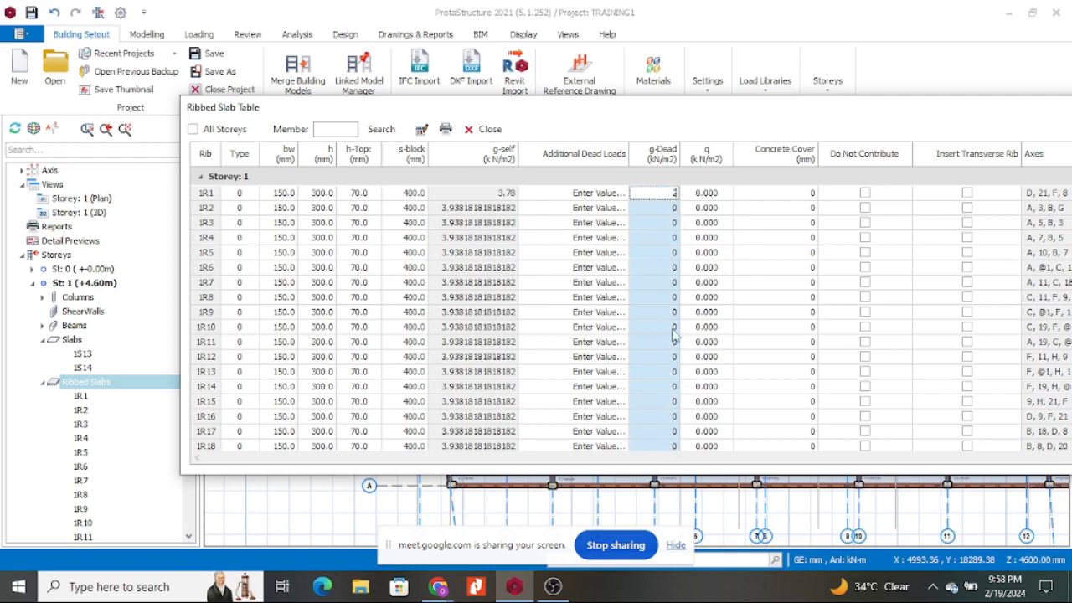
{"action": "key", "text": "Return"}
{"action": "left_click_drag", "start_coordinate": [669, 352], "coordinate": [674, 456]}
{"action": "type", "text": "2"}
{"action": "key", "text": "Return"}
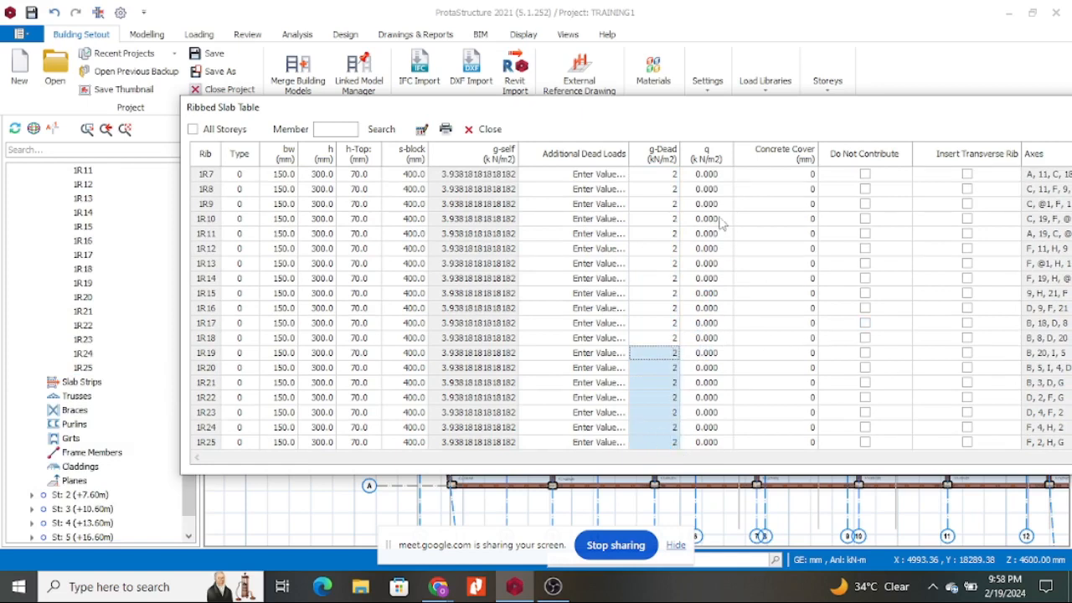
Set the live load q to 3 for ribs 1R1 through 1R18.
{"action": "left_click_drag", "start_coordinate": [715, 201], "coordinate": [728, 215]}
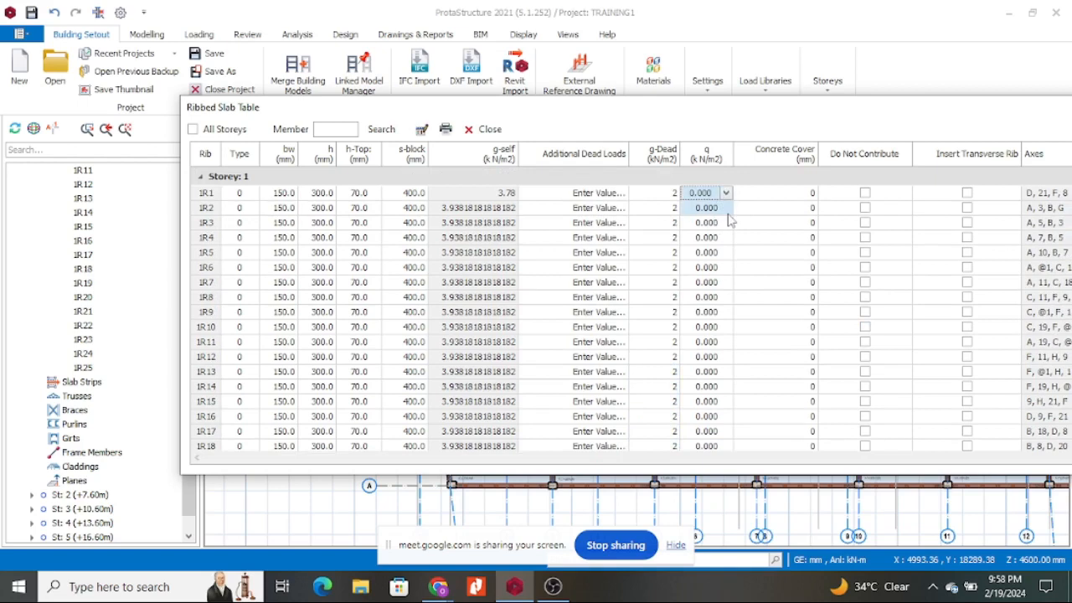
{"action": "left_click", "coordinate": [727, 214]}
{"action": "left_click", "coordinate": [781, 255]}
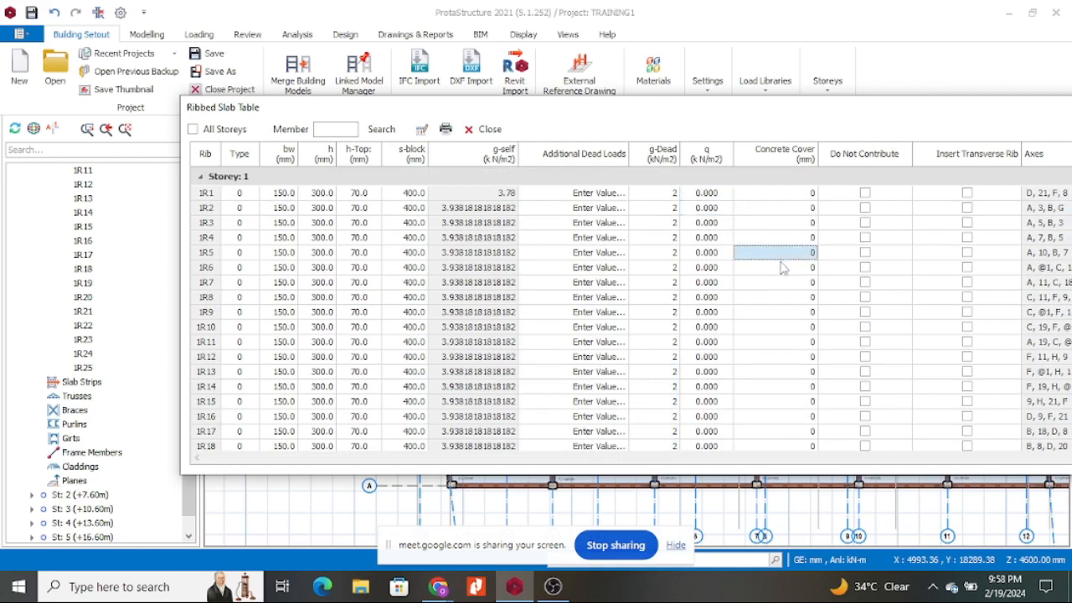
{"action": "left_click_drag", "start_coordinate": [699, 201], "coordinate": [710, 448]}
{"action": "type", "text": "3"}
{"action": "key", "text": "Return"}
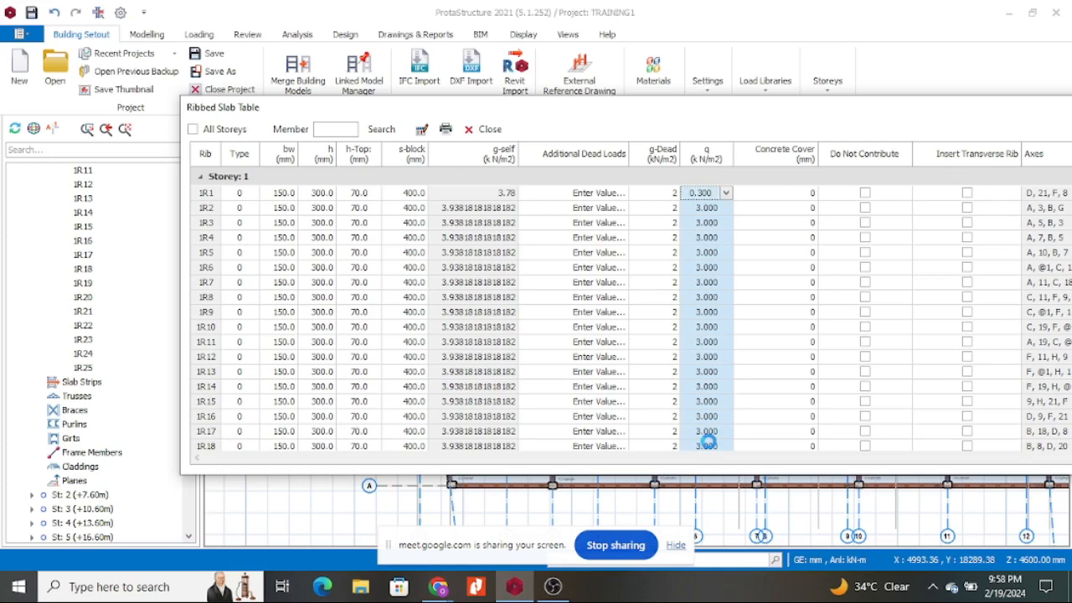
{"action": "left_click", "coordinate": [849, 239]}
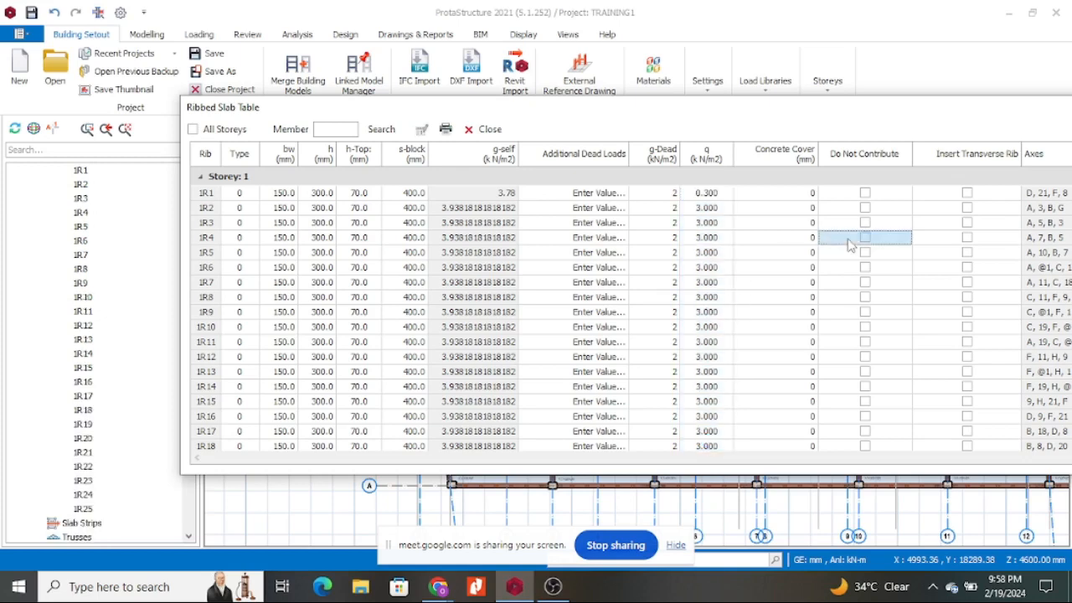
{"action": "left_click", "coordinate": [749, 298]}
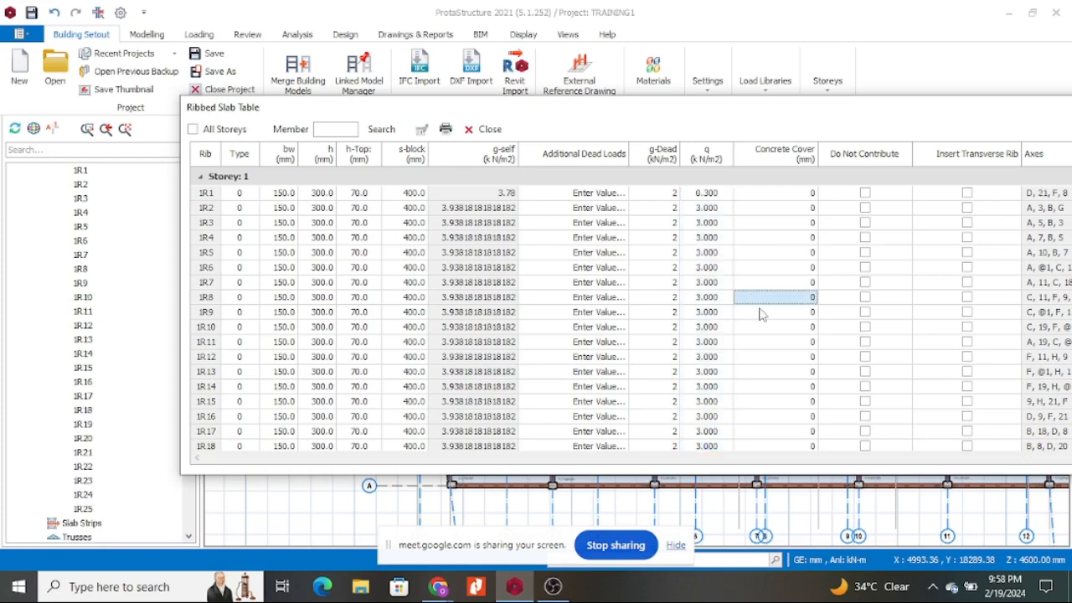
Enter q = 3.000 for rib 1R1, the lower ribs 1R19–1R25, and rib 1R19 itself.
{"action": "left_click", "coordinate": [704, 193]}
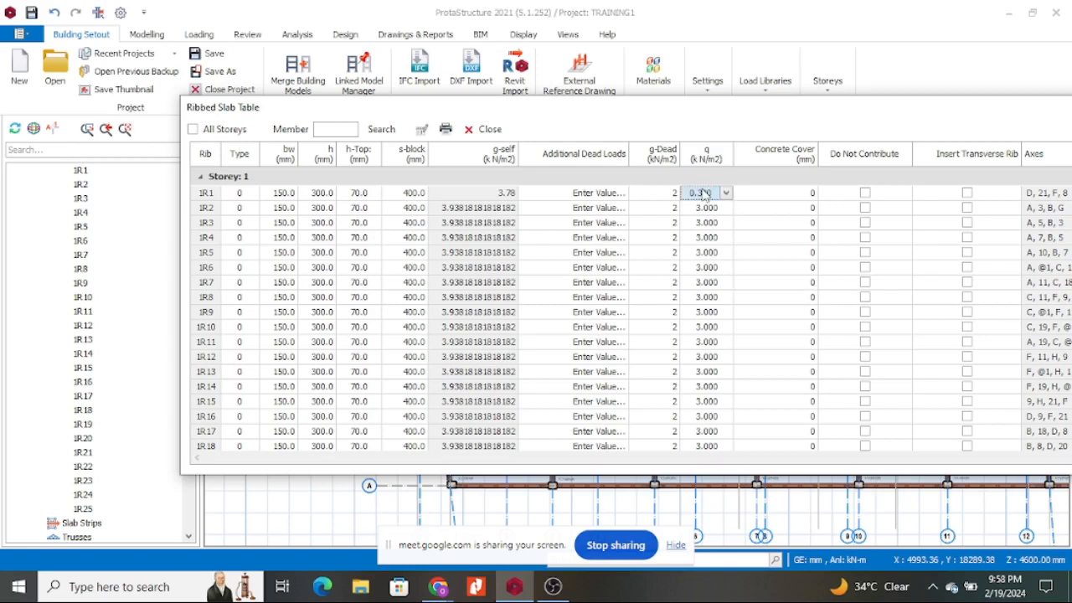
{"action": "type", "text": "3.000"}
{"action": "scroll", "coordinate": [725, 324], "scroll_direction": "down", "scroll_amount": 1}
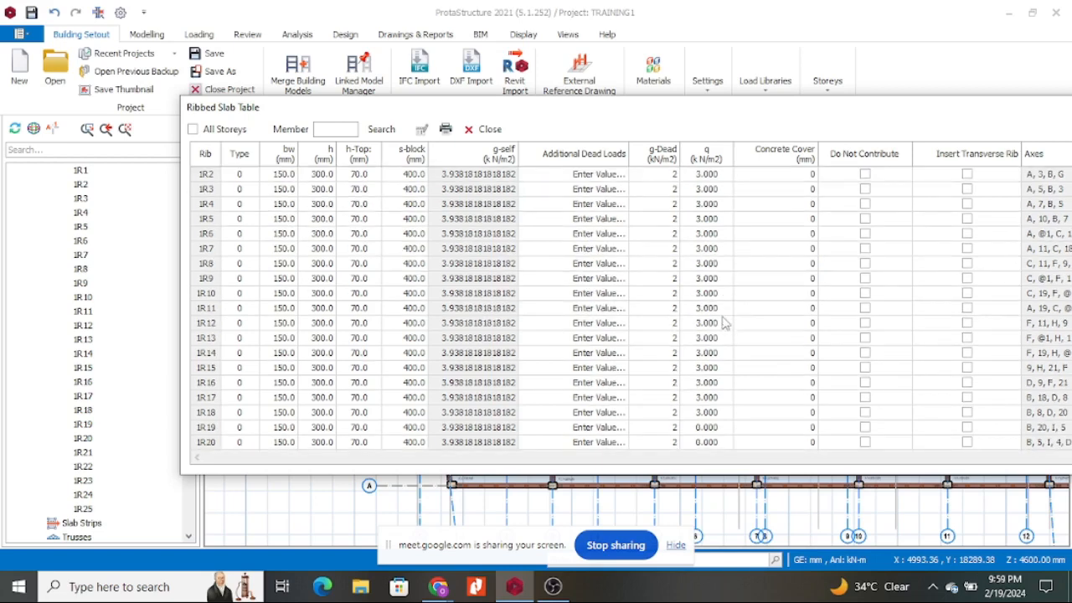
{"action": "left_click_drag", "start_coordinate": [713, 440], "coordinate": [708, 508]}
{"action": "type", "text": "3"}
{"action": "key", "text": "Return"}
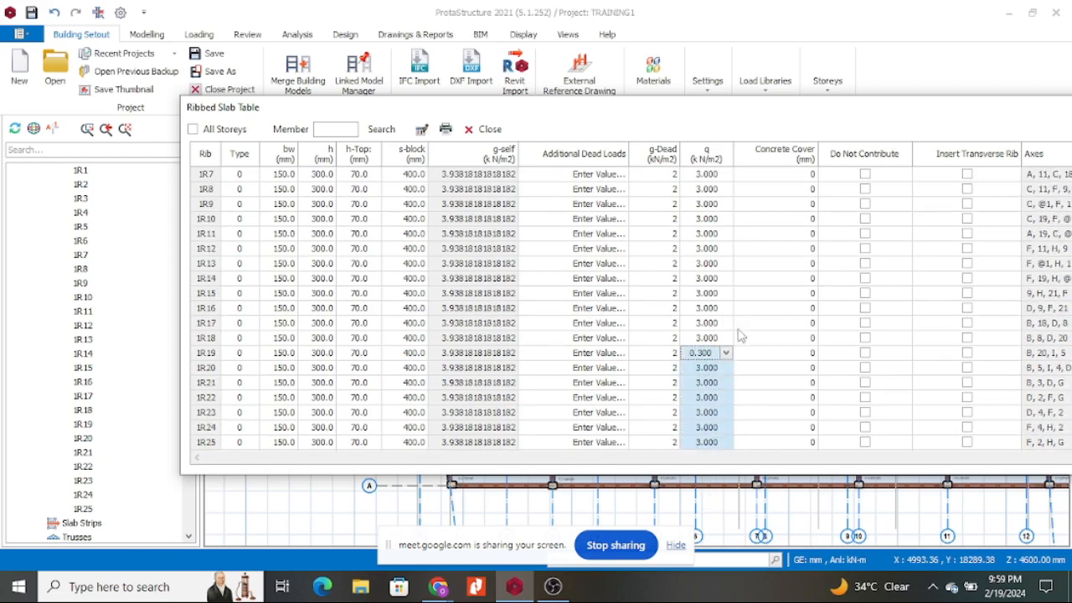
{"action": "left_click", "coordinate": [750, 329]}
{"action": "left_click", "coordinate": [707, 350]}
{"action": "type", "text": "3"}
{"action": "key", "text": "Return"}
{"action": "left_click", "coordinate": [814, 327]}
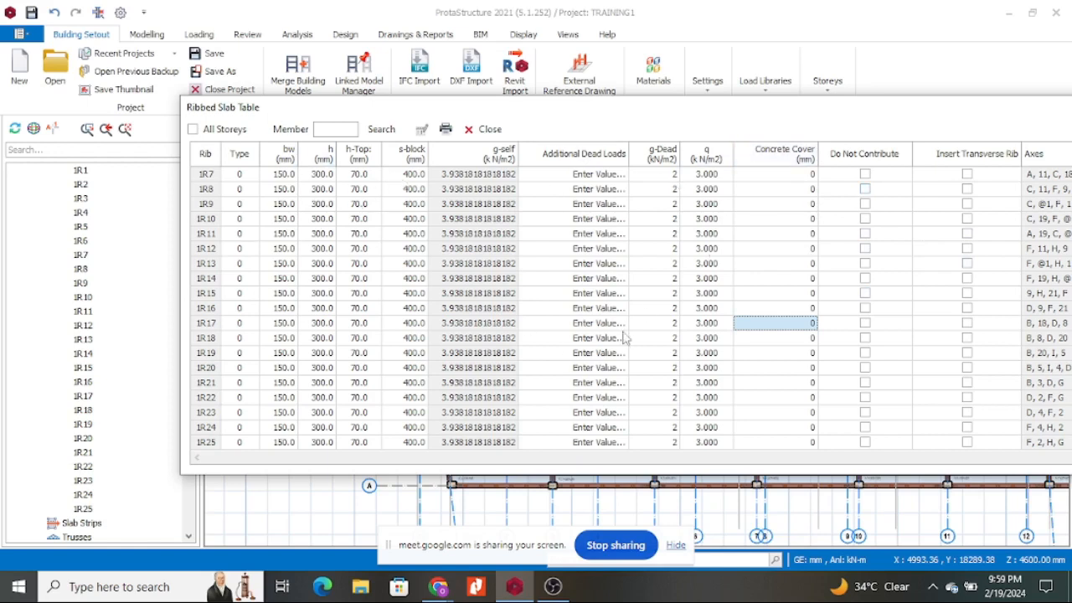
Give rib 1R7 and the ribs below it a 25 mm concrete cover.
{"action": "key", "text": "Tab"}
{"action": "key", "text": "Tab"}
{"action": "key", "text": "Tab"}
{"action": "key", "text": "Tab"}
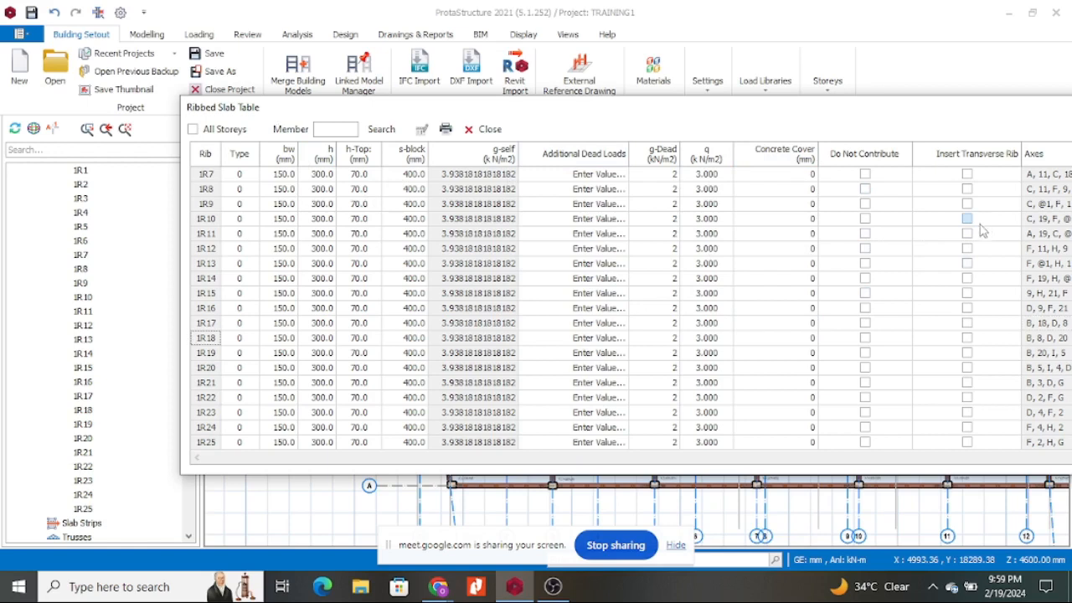
{"action": "left_click", "coordinate": [811, 174]}
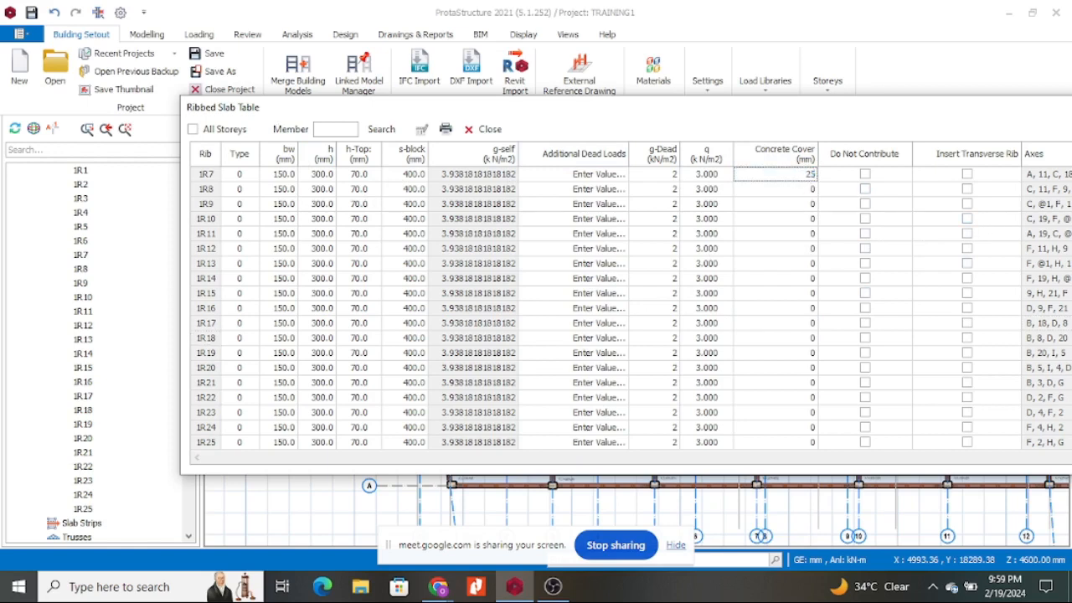
{"action": "type", "text": "25"}
{"action": "left_click", "coordinate": [796, 176]}
{"action": "left_click_drag", "start_coordinate": [796, 193], "coordinate": [798, 443]}
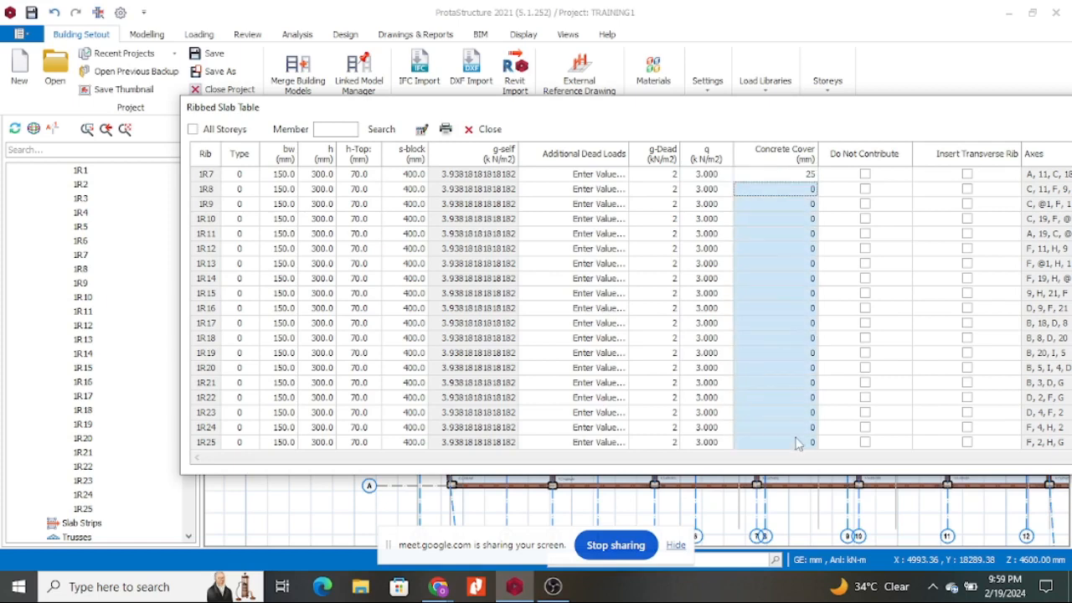
{"action": "type", "text": "25"}
{"action": "key", "text": "Return"}
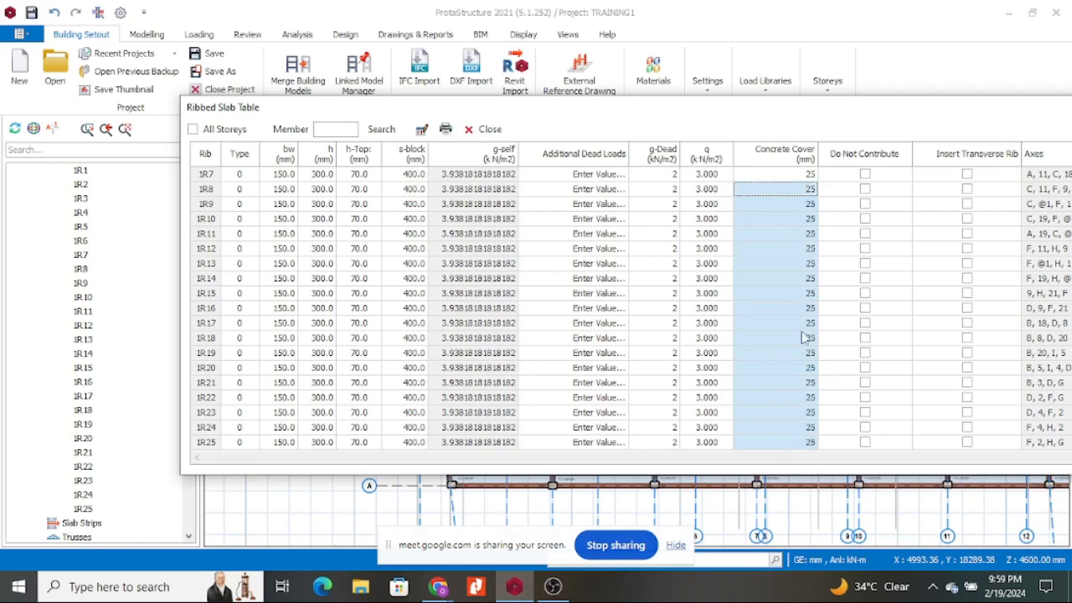
{"action": "left_click", "coordinate": [966, 263]}
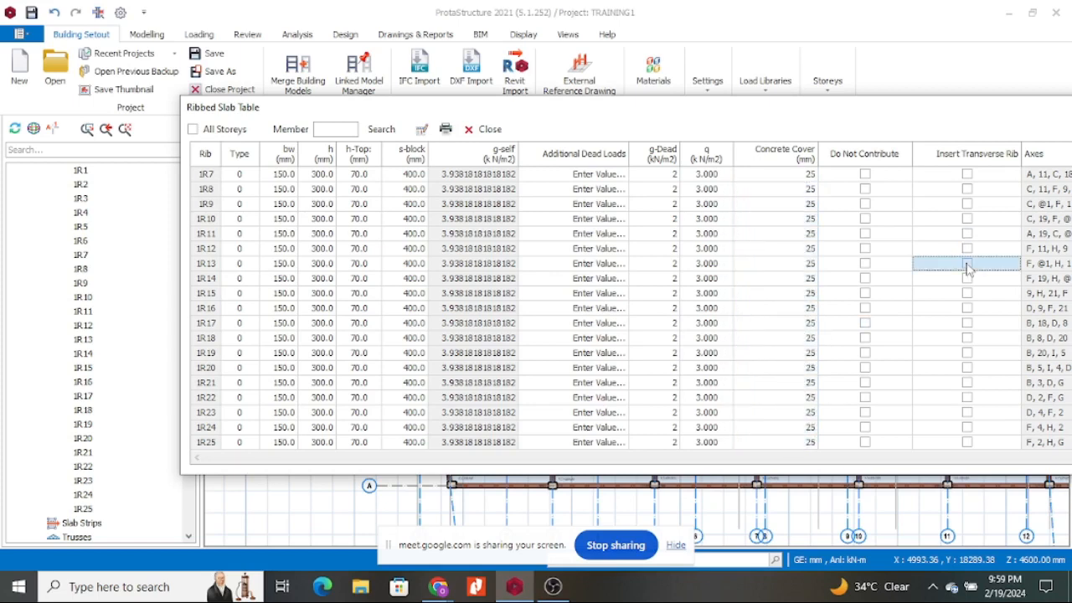
{"action": "left_click", "coordinate": [924, 253]}
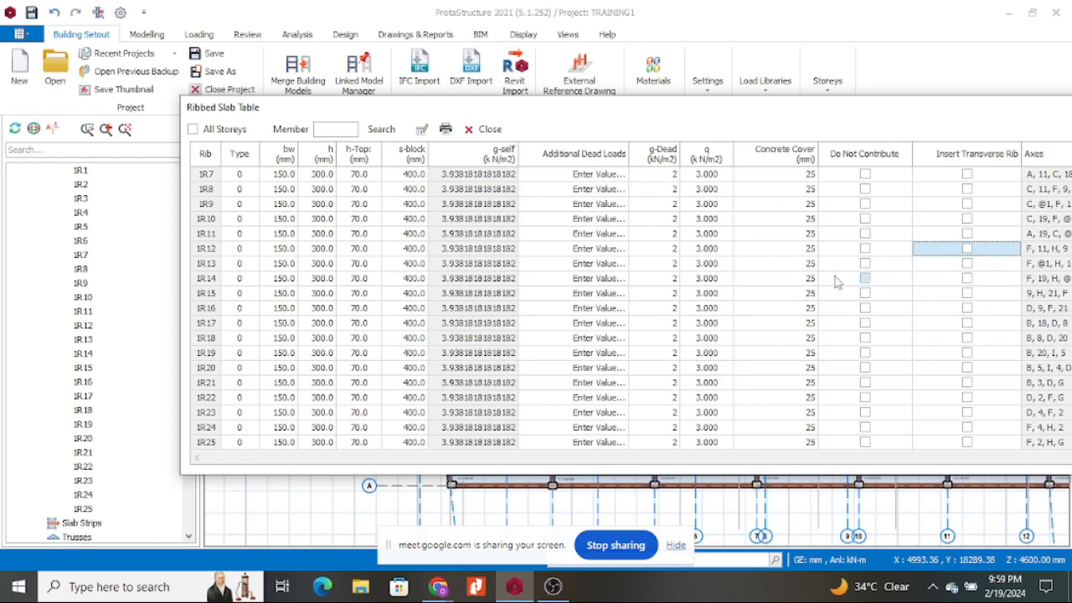
Apply the 25 mm cover to ribs 1R1–1R6 and close the Ribbed Slab Table.
{"action": "scroll", "coordinate": [837, 284], "scroll_direction": "up", "scroll_amount": 3}
{"action": "left_click_drag", "start_coordinate": [806, 193], "coordinate": [812, 270]}
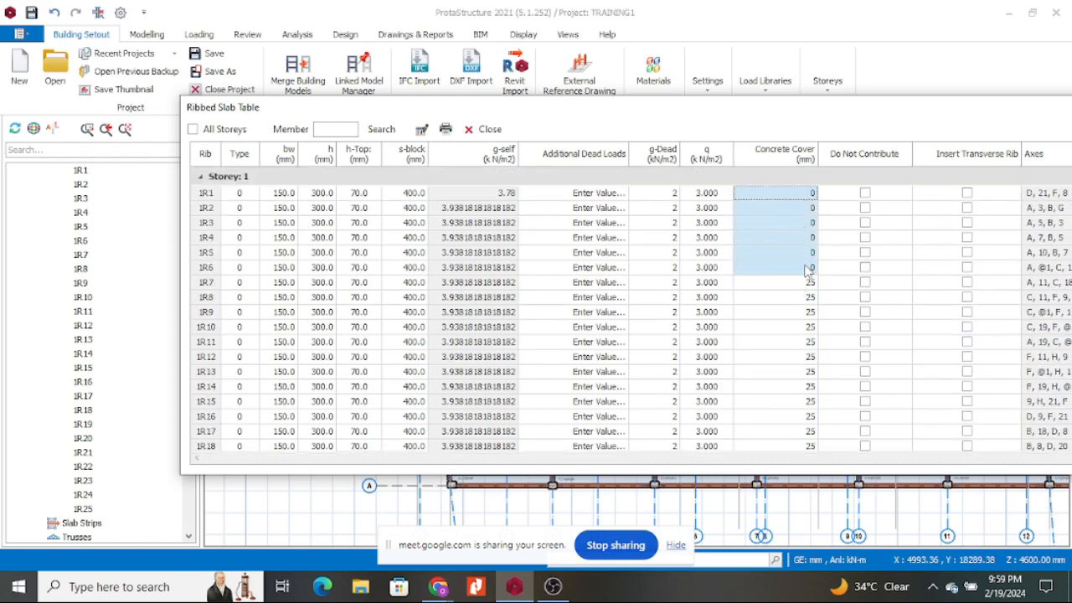
{"action": "type", "text": "4"}
{"action": "left_click", "coordinate": [830, 298]}
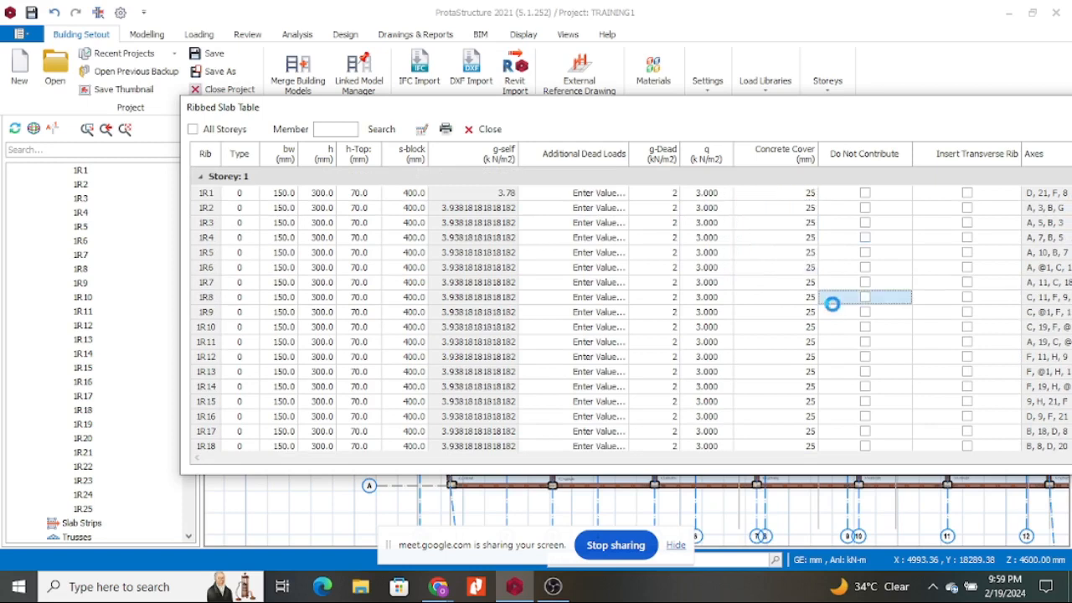
{"action": "scroll", "coordinate": [751, 285], "scroll_direction": "down", "scroll_amount": 2}
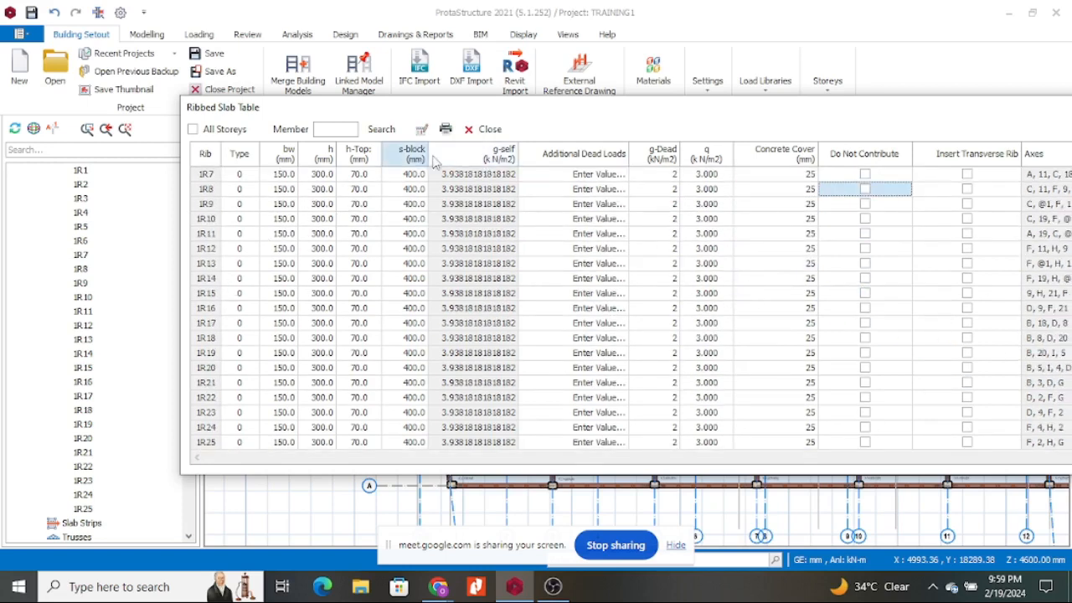
{"action": "left_click", "coordinate": [489, 130]}
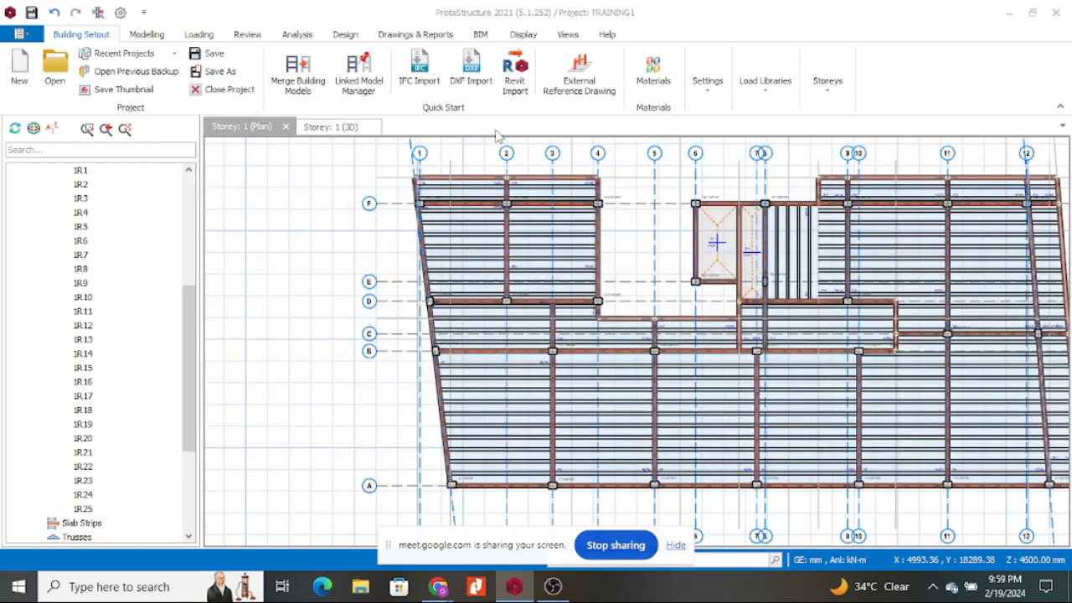
Zoom in and out over the Storey 1 framing plan, then show the Loading commands.
{"action": "scroll", "coordinate": [730, 323], "scroll_direction": "down", "scroll_amount": 3}
{"action": "scroll", "coordinate": [755, 362], "scroll_direction": "up", "scroll_amount": 4}
{"action": "scroll", "coordinate": [766, 318], "scroll_direction": "down", "scroll_amount": 4}
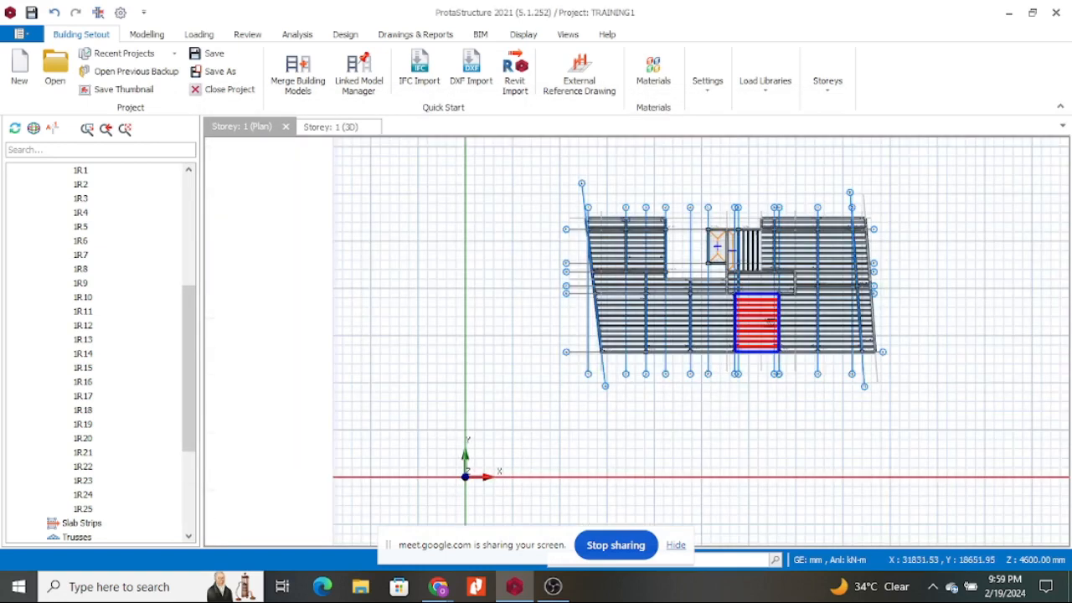
{"action": "scroll", "coordinate": [770, 320], "scroll_direction": "up", "scroll_amount": 3}
{"action": "scroll", "coordinate": [811, 299], "scroll_direction": "down", "scroll_amount": 4}
{"action": "scroll", "coordinate": [785, 253], "scroll_direction": "up", "scroll_amount": 4}
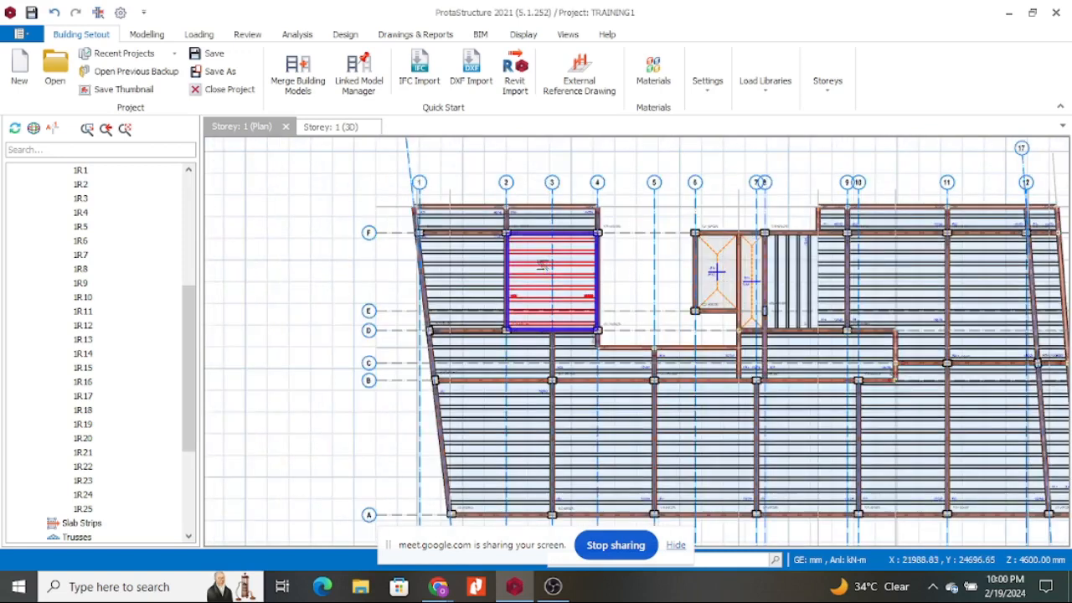
{"action": "scroll", "coordinate": [578, 275], "scroll_direction": "down", "scroll_amount": 3}
{"action": "scroll", "coordinate": [591, 277], "scroll_direction": "up", "scroll_amount": 4}
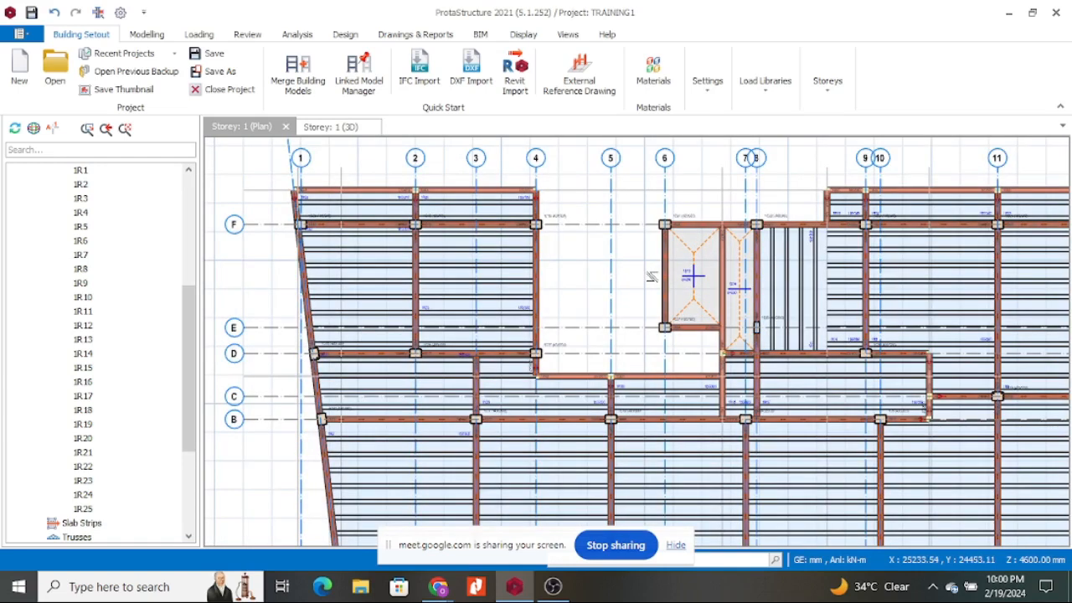
{"action": "scroll", "coordinate": [677, 281], "scroll_direction": "down", "scroll_amount": 3}
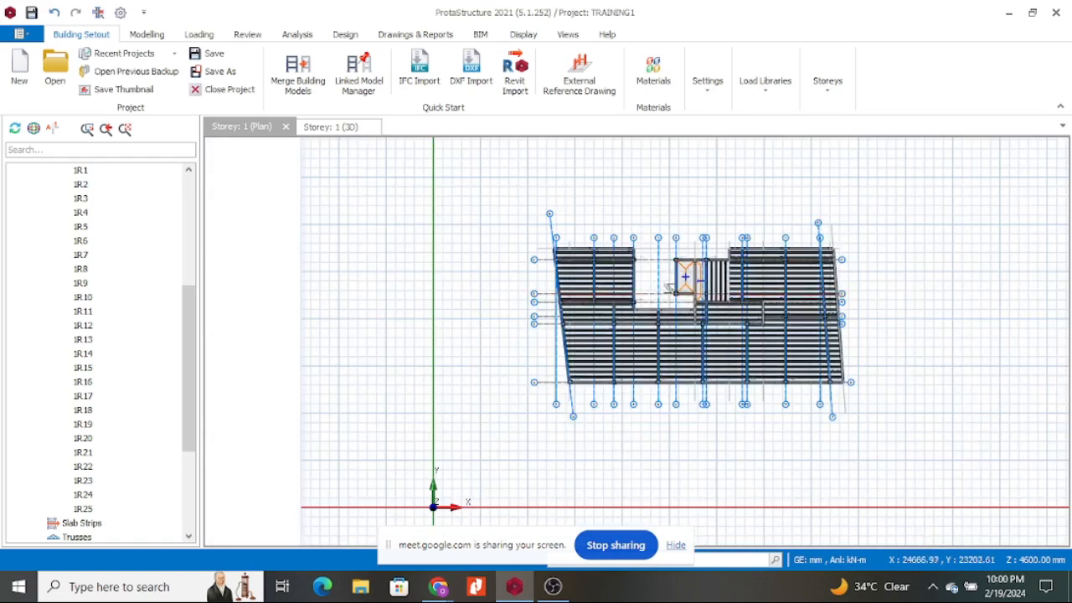
{"action": "scroll", "coordinate": [668, 285], "scroll_direction": "up", "scroll_amount": 5}
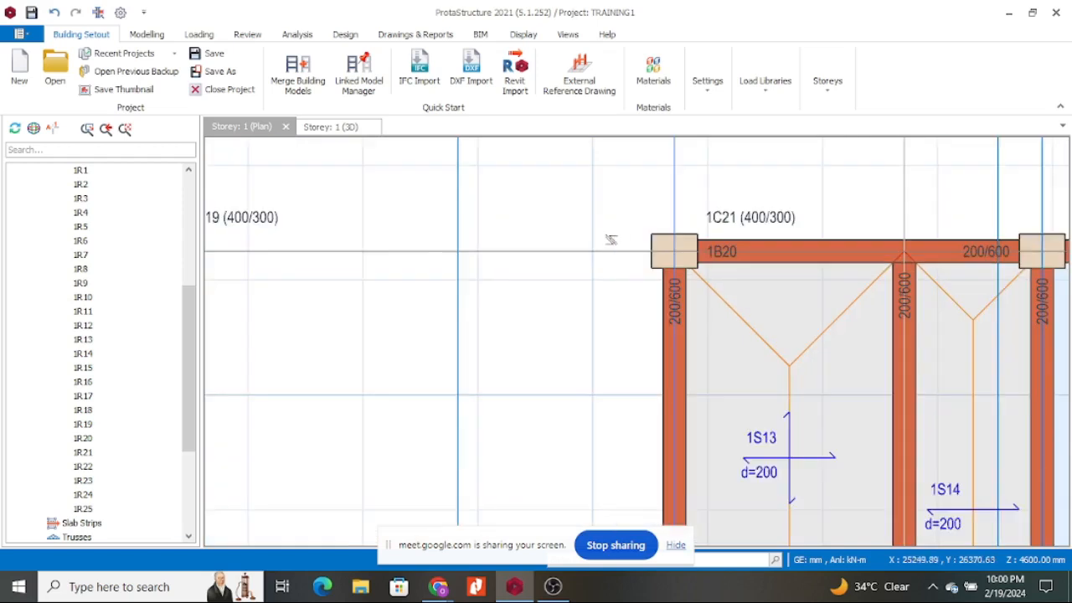
{"action": "scroll", "coordinate": [611, 240], "scroll_direction": "down", "scroll_amount": 2}
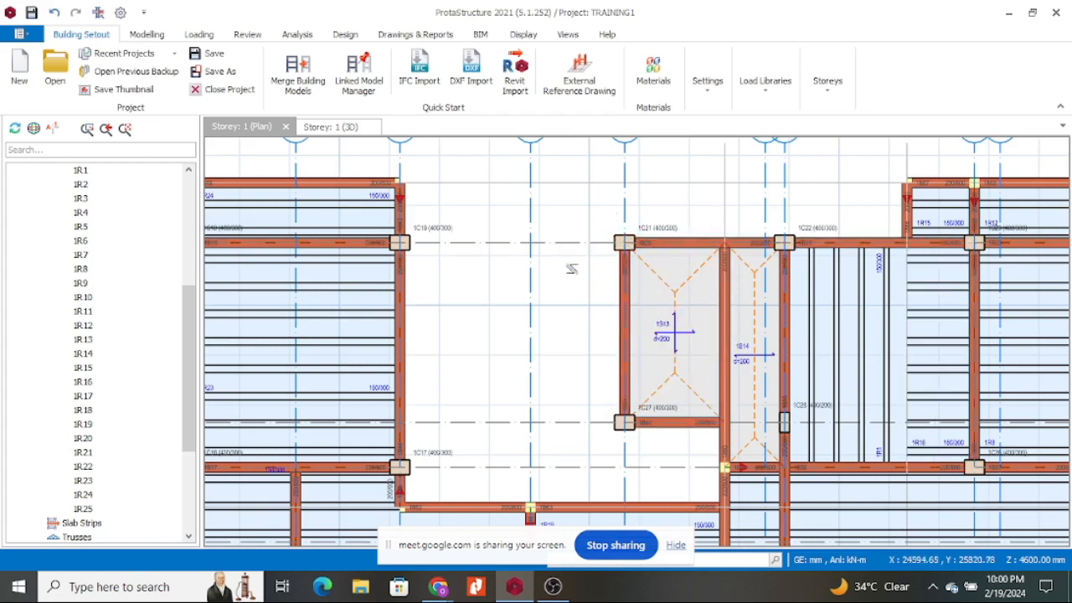
{"action": "scroll", "coordinate": [659, 255], "scroll_direction": "down", "scroll_amount": 2}
{"action": "scroll", "coordinate": [659, 254], "scroll_direction": "down", "scroll_amount": 2}
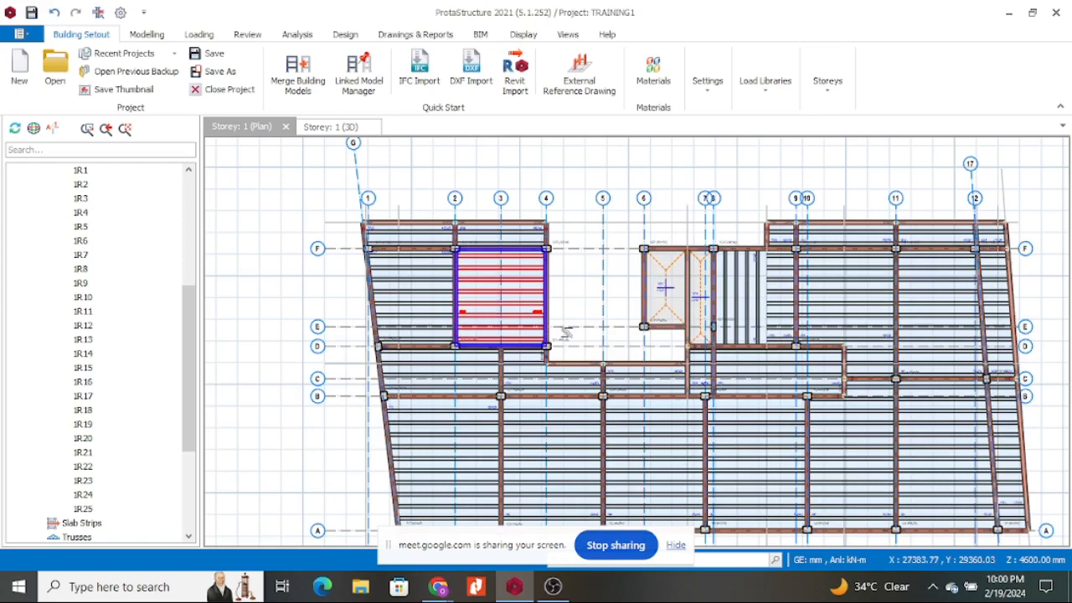
{"action": "scroll", "coordinate": [590, 200], "scroll_direction": "down", "scroll_amount": 2}
{"action": "scroll", "coordinate": [605, 250], "scroll_direction": "up", "scroll_amount": 4}
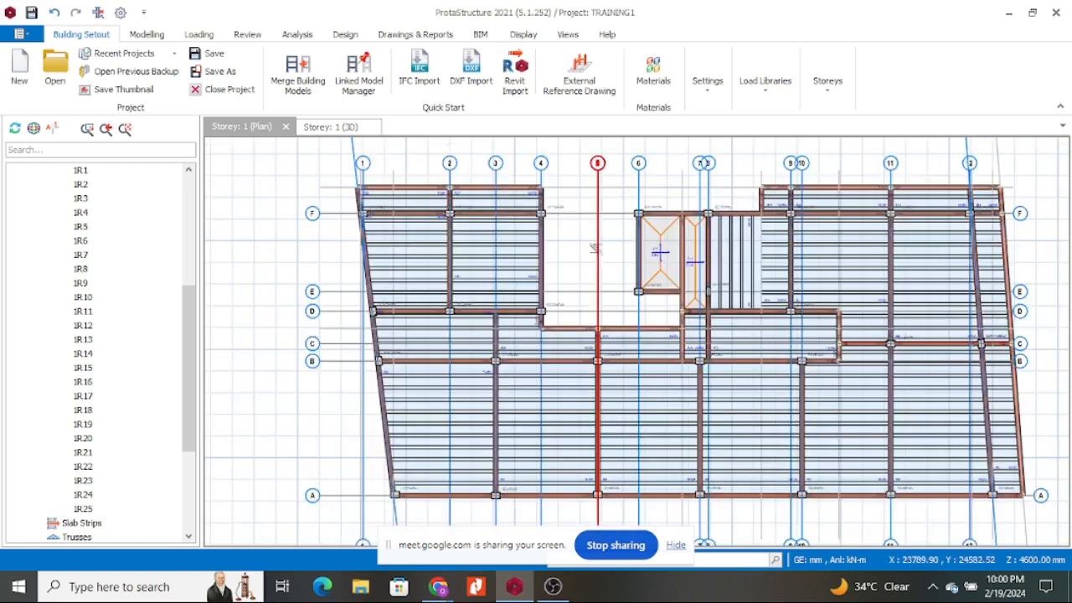
{"action": "scroll", "coordinate": [606, 253], "scroll_direction": "down", "scroll_amount": 2}
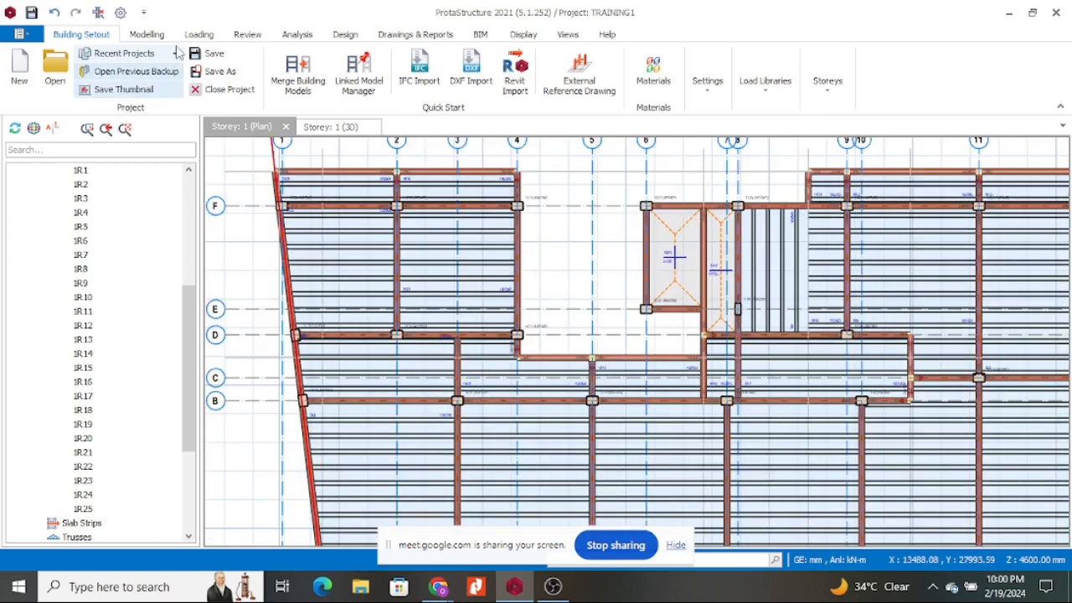
{"action": "left_click", "coordinate": [207, 39]}
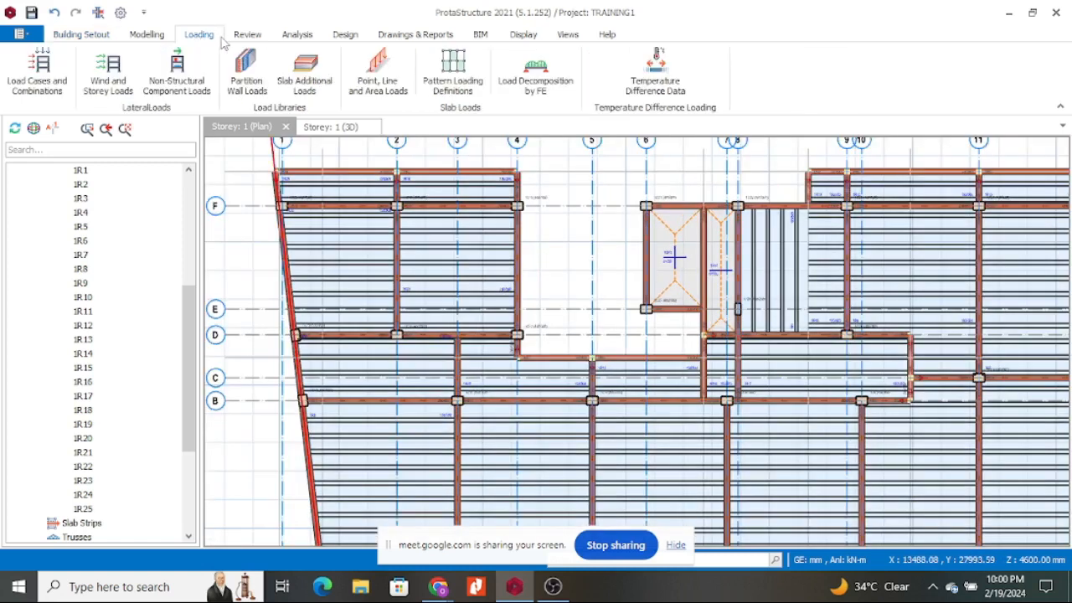
Start the Slab Strip command from the Modelling ribbon's RC Members group.
{"action": "left_click", "coordinate": [159, 39]}
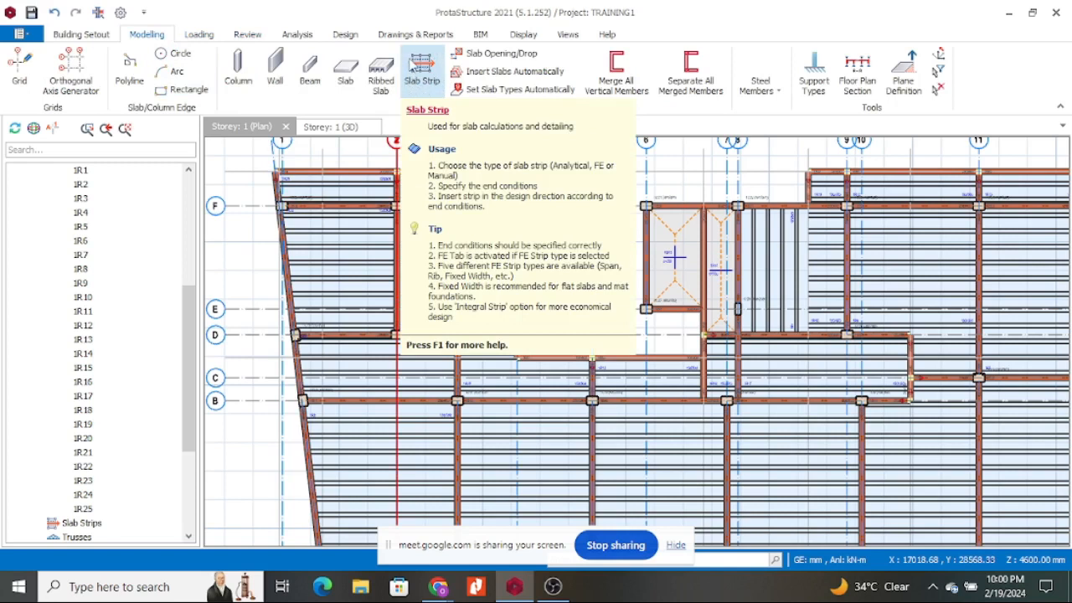
{"action": "left_click", "coordinate": [426, 80]}
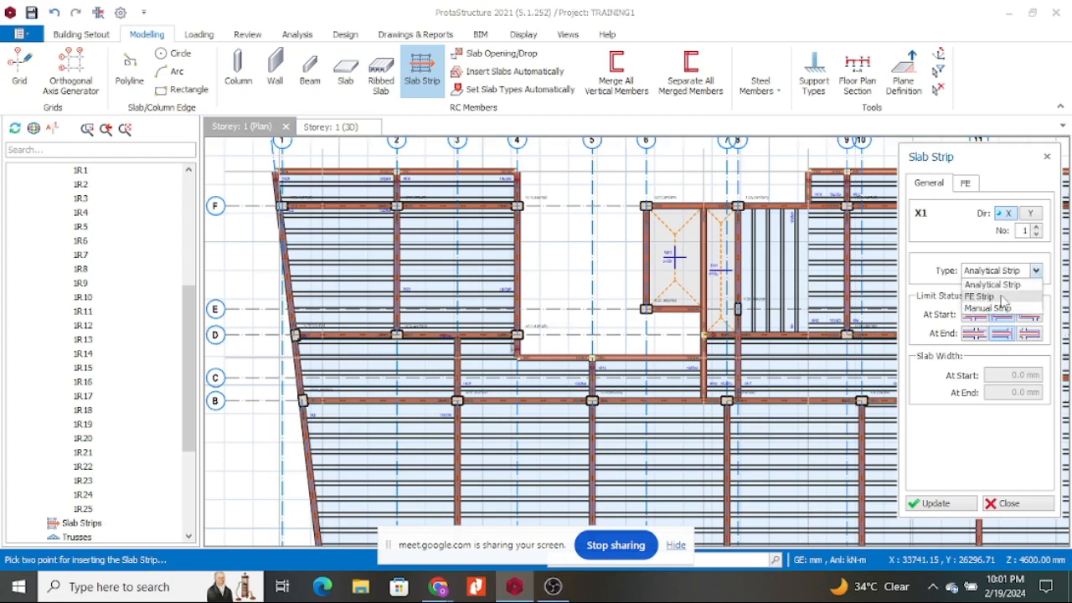
Keep Analytical Strip as the type for strip X1, direction X, number 1.
{"action": "left_click", "coordinate": [996, 283]}
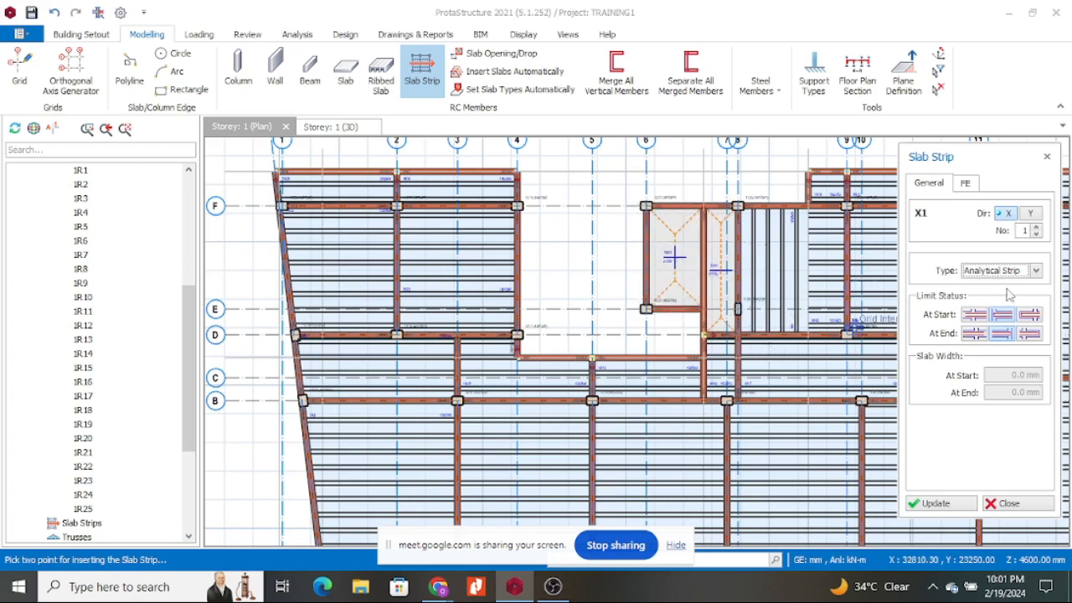
{"action": "left_click", "coordinate": [1036, 271]}
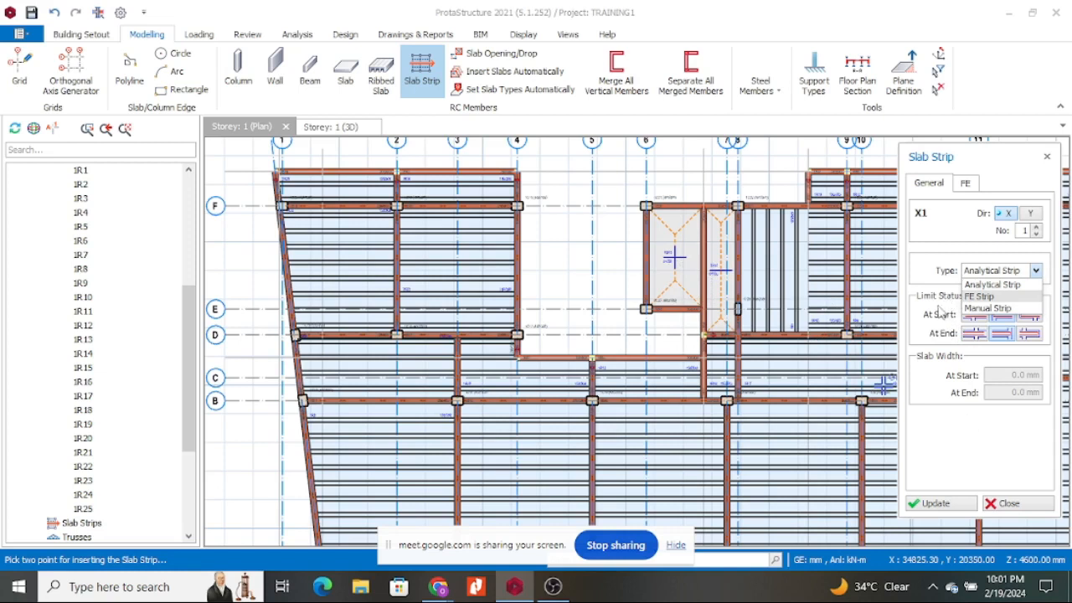
{"action": "left_click", "coordinate": [946, 306]}
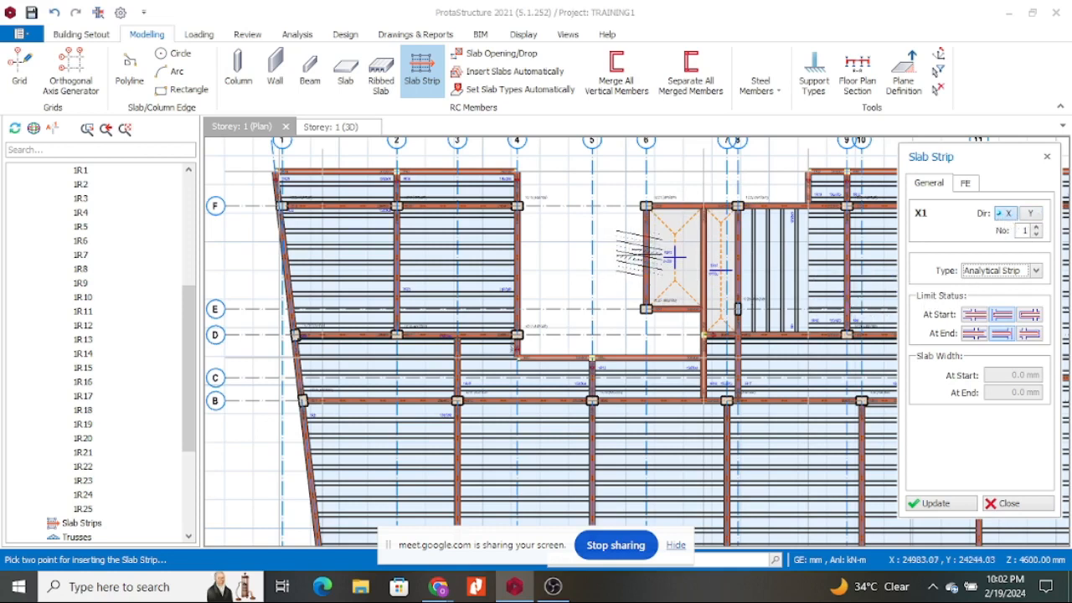
Draw strip X1 from left of slab 1S13 to near column 1C28, dismissing the warning.
{"action": "scroll", "coordinate": [635, 256], "scroll_direction": "up", "scroll_amount": 2}
{"action": "scroll", "coordinate": [634, 255], "scroll_direction": "down", "scroll_amount": 2}
{"action": "scroll", "coordinate": [586, 269], "scroll_direction": "up", "scroll_amount": 2}
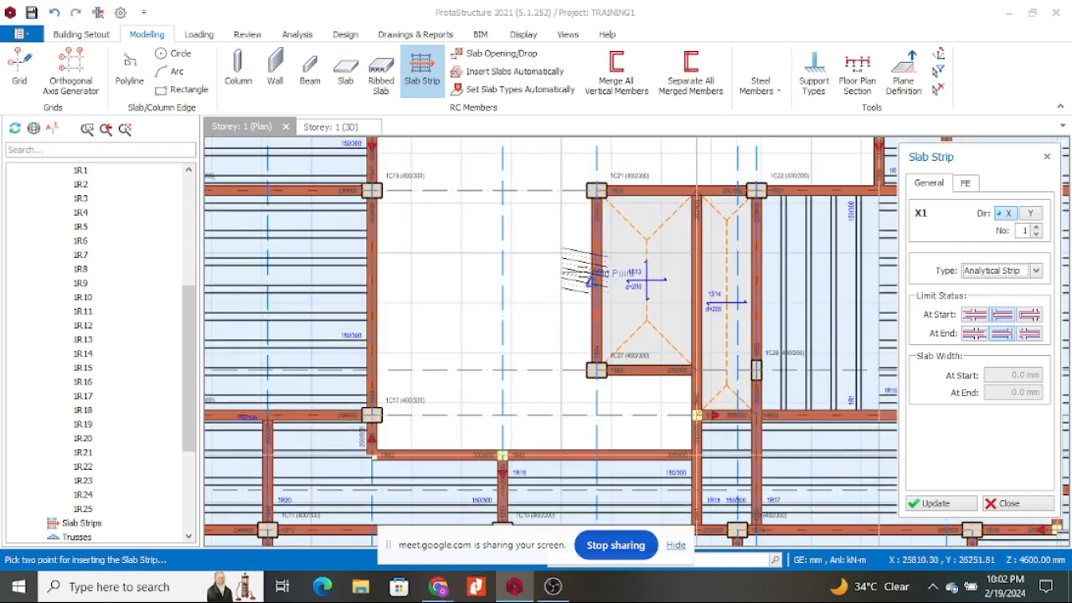
{"action": "left_click", "coordinate": [584, 270]}
{"action": "scroll", "coordinate": [634, 283], "scroll_direction": "down", "scroll_amount": 1}
{"action": "scroll", "coordinate": [674, 287], "scroll_direction": "up", "scroll_amount": 1}
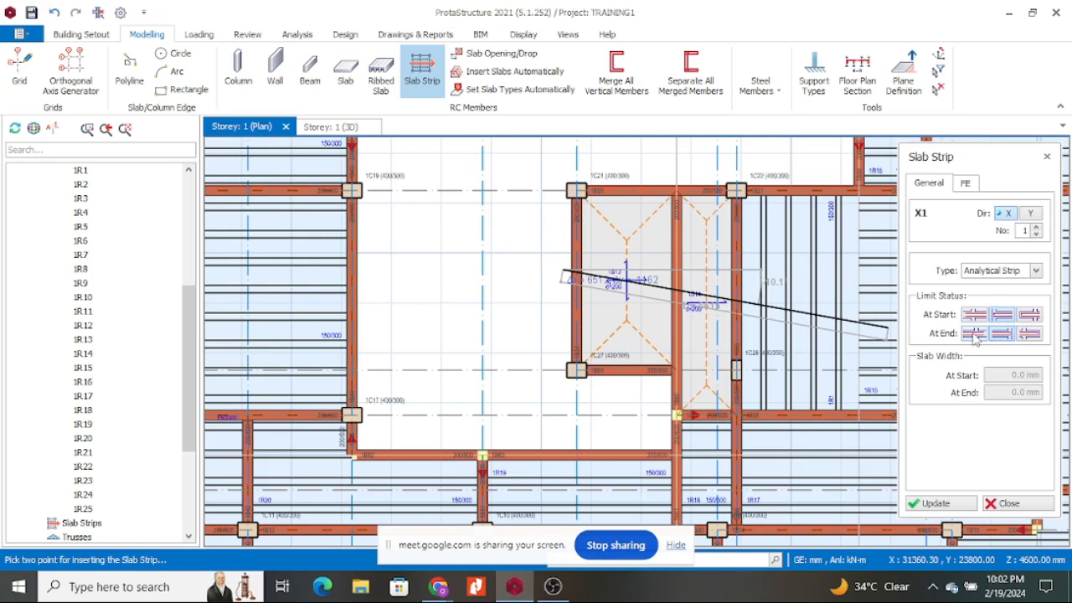
{"action": "scroll", "coordinate": [734, 274], "scroll_direction": "up", "scroll_amount": 3}
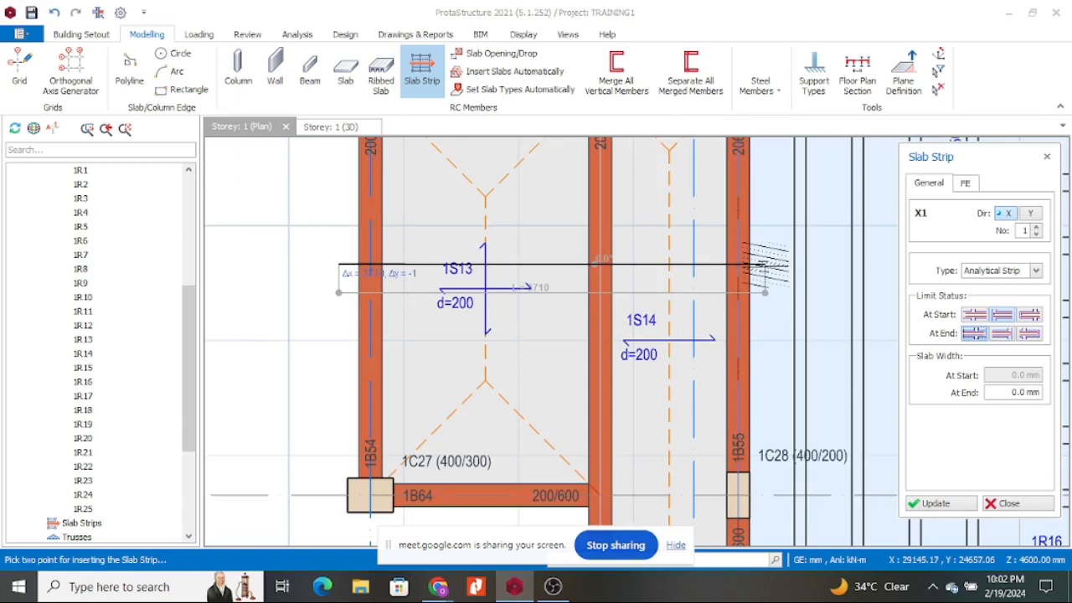
{"action": "left_click", "coordinate": [762, 264]}
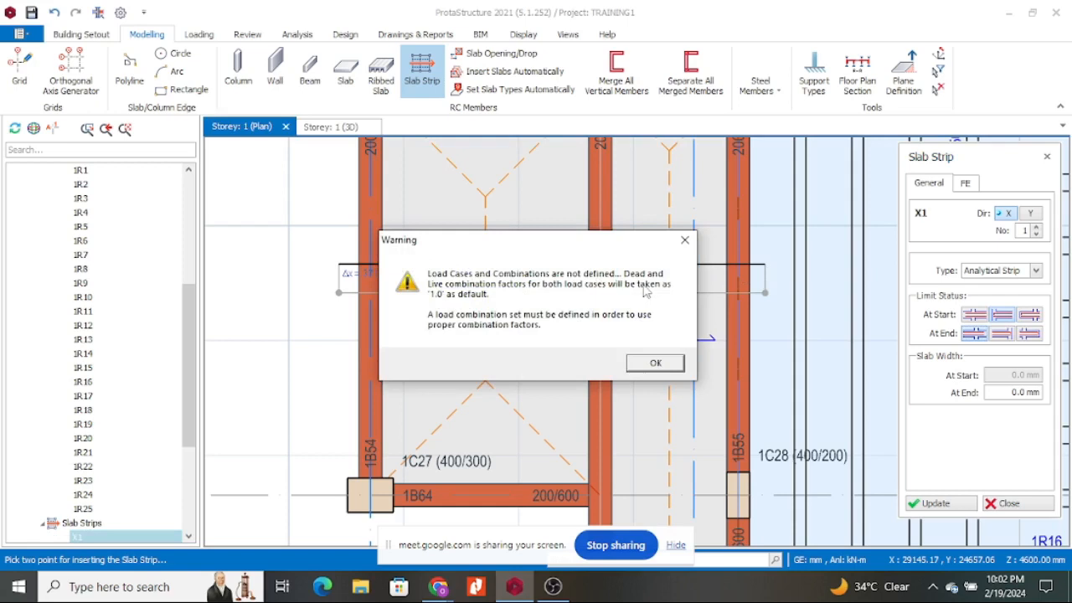
{"action": "left_click", "coordinate": [660, 364]}
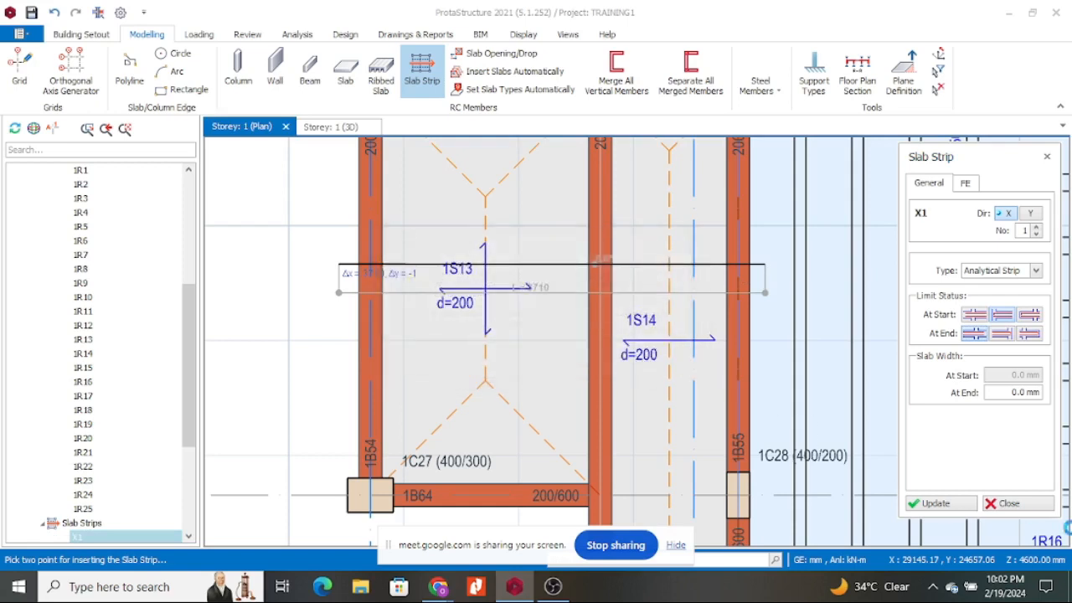
Update so strip X1 and its H8-150 reinforcement appear on the plan.
{"action": "left_click", "coordinate": [943, 506]}
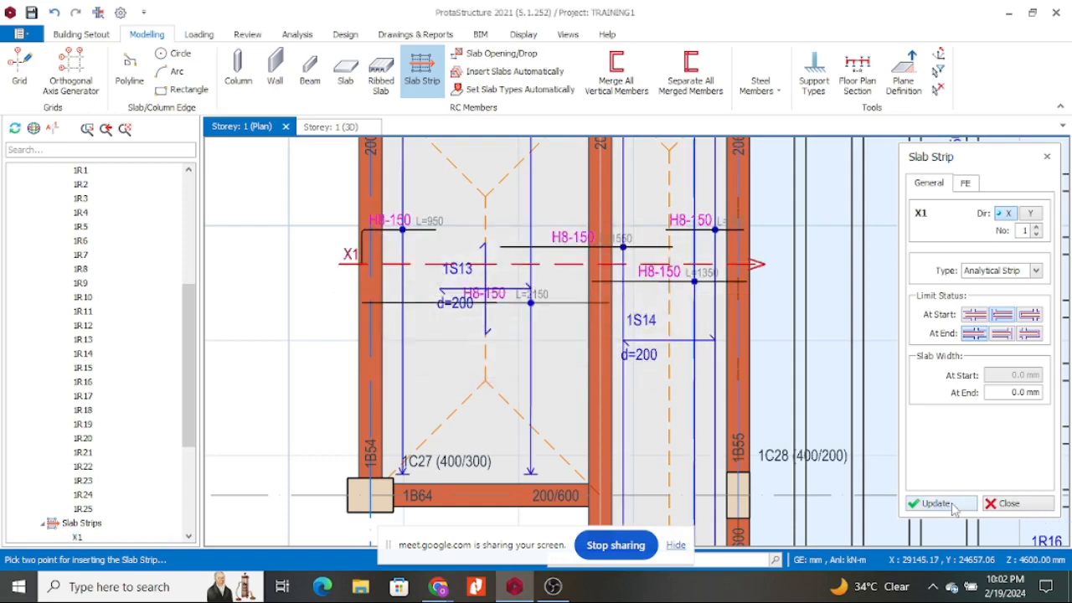
{"action": "scroll", "coordinate": [701, 347], "scroll_direction": "down", "scroll_amount": 2}
{"action": "scroll", "coordinate": [603, 303], "scroll_direction": "up", "scroll_amount": 2}
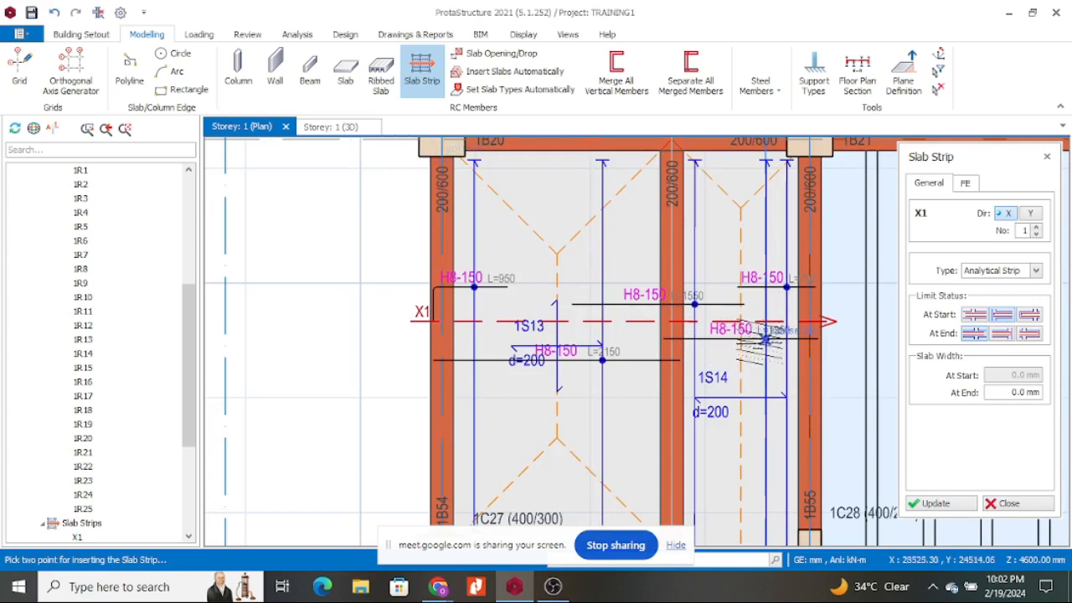
{"action": "scroll", "coordinate": [519, 318], "scroll_direction": "down", "scroll_amount": 1}
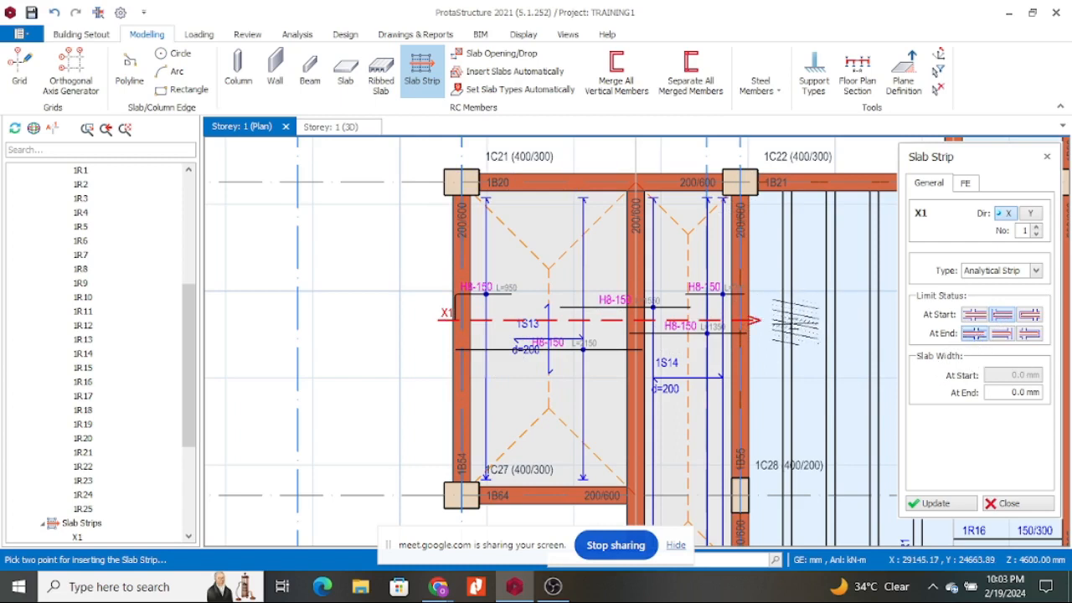
{"action": "scroll", "coordinate": [774, 322], "scroll_direction": "down", "scroll_amount": 5}
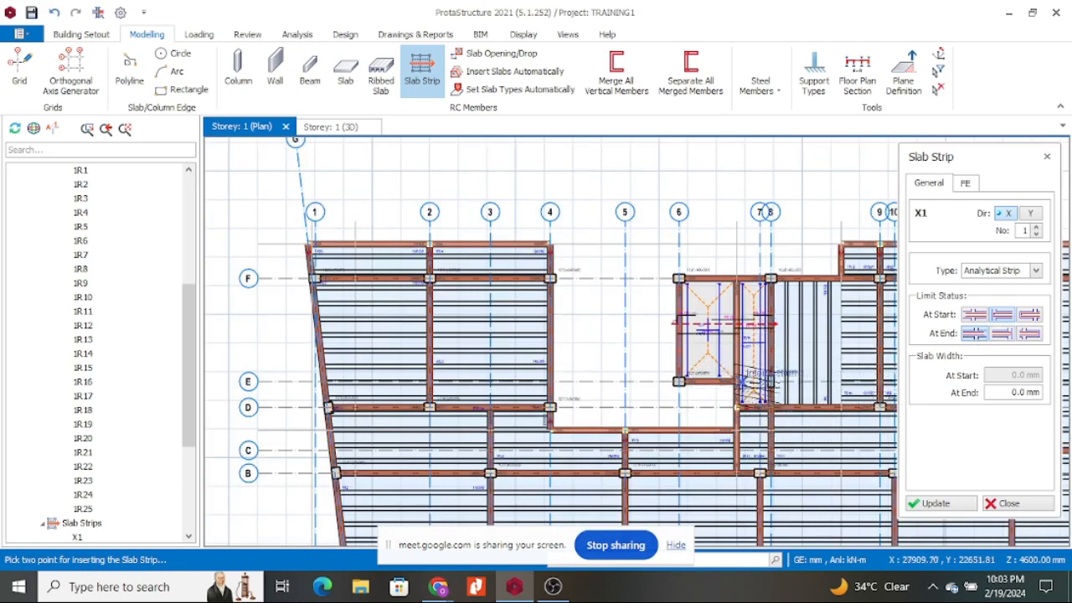
Switch the direction to Y and draw strip Y1 down slab 1S13 to beam 1B64.
{"action": "left_click", "coordinate": [1033, 212]}
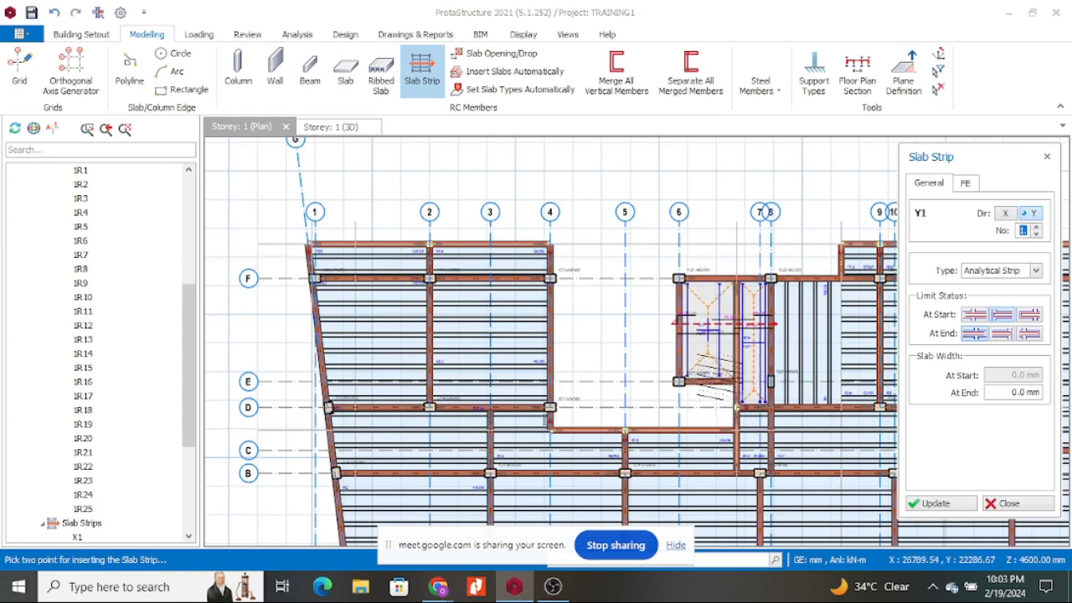
{"action": "scroll", "coordinate": [721, 278], "scroll_direction": "up", "scroll_amount": 3}
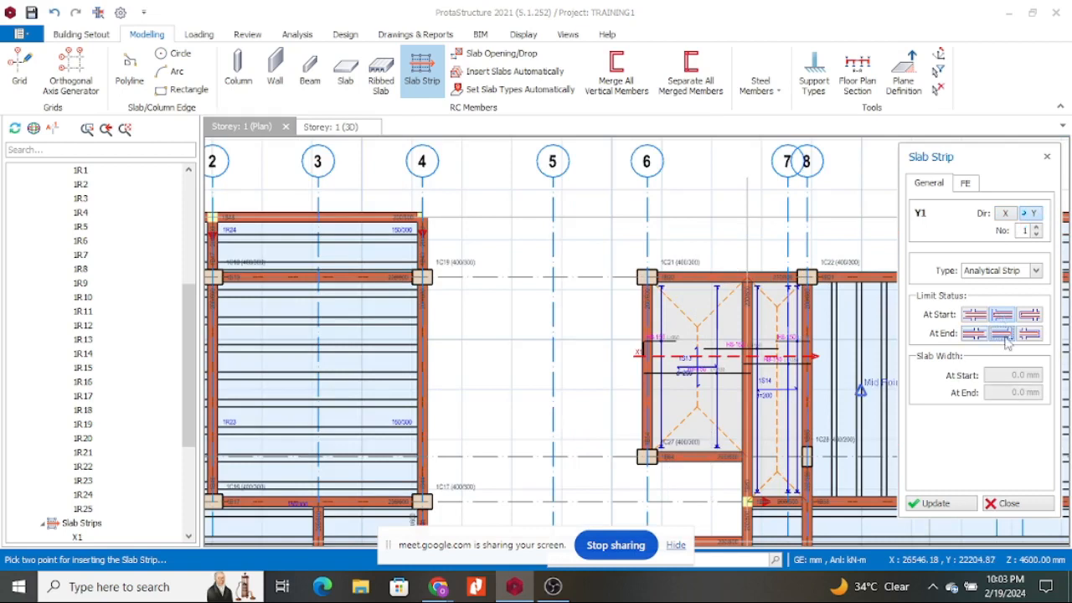
{"action": "scroll", "coordinate": [720, 277], "scroll_direction": "up", "scroll_amount": 2}
{"action": "scroll", "coordinate": [739, 274], "scroll_direction": "up", "scroll_amount": 1}
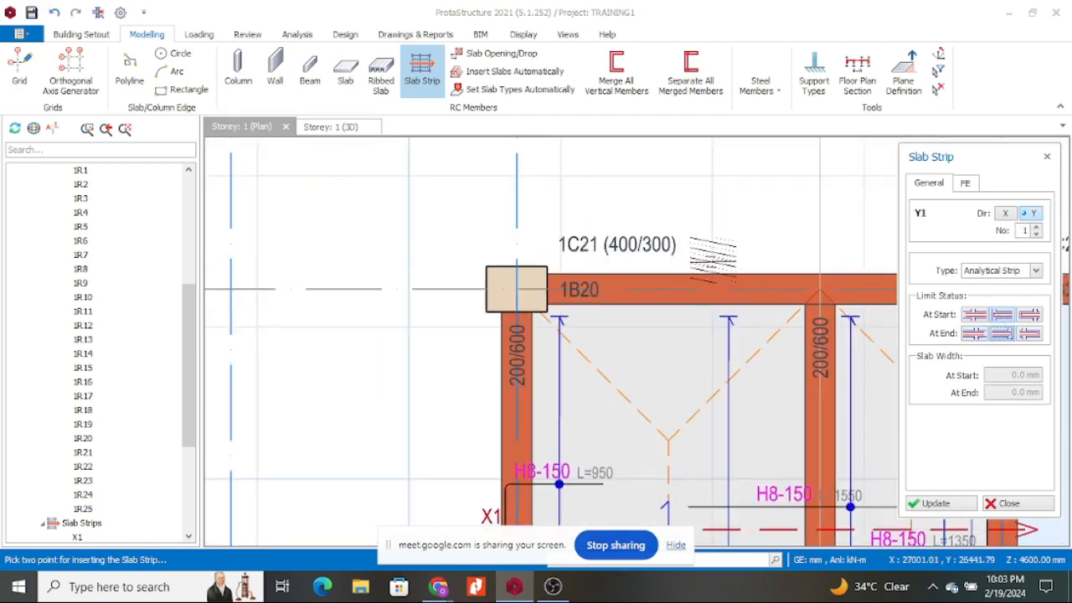
{"action": "scroll", "coordinate": [741, 247], "scroll_direction": "down", "scroll_amount": 2}
{"action": "scroll", "coordinate": [750, 239], "scroll_direction": "down", "scroll_amount": 2}
{"action": "scroll", "coordinate": [729, 351], "scroll_direction": "up", "scroll_amount": 3}
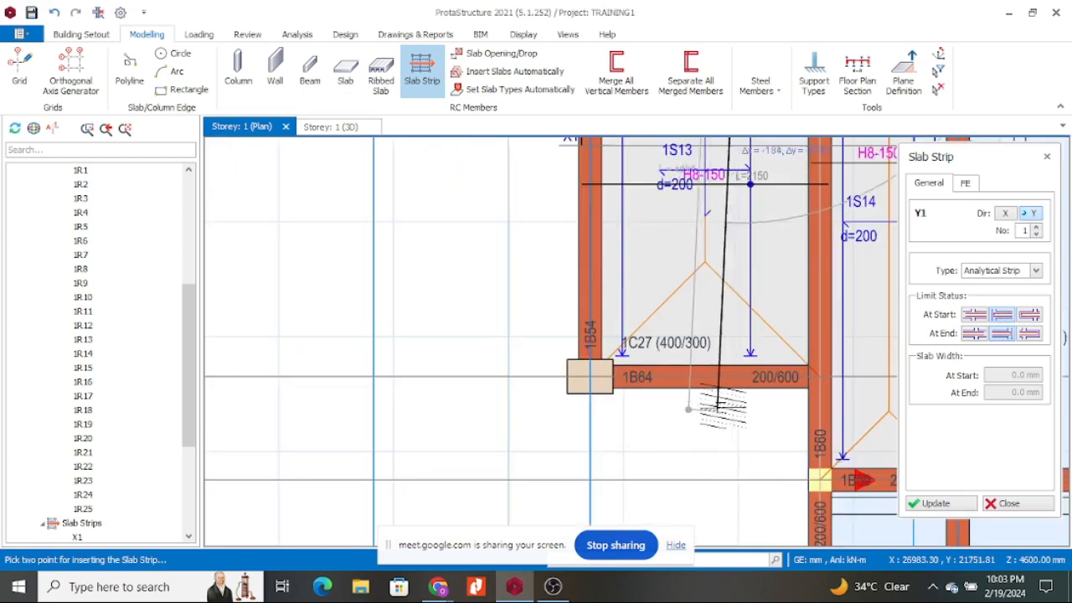
{"action": "left_click", "coordinate": [710, 399]}
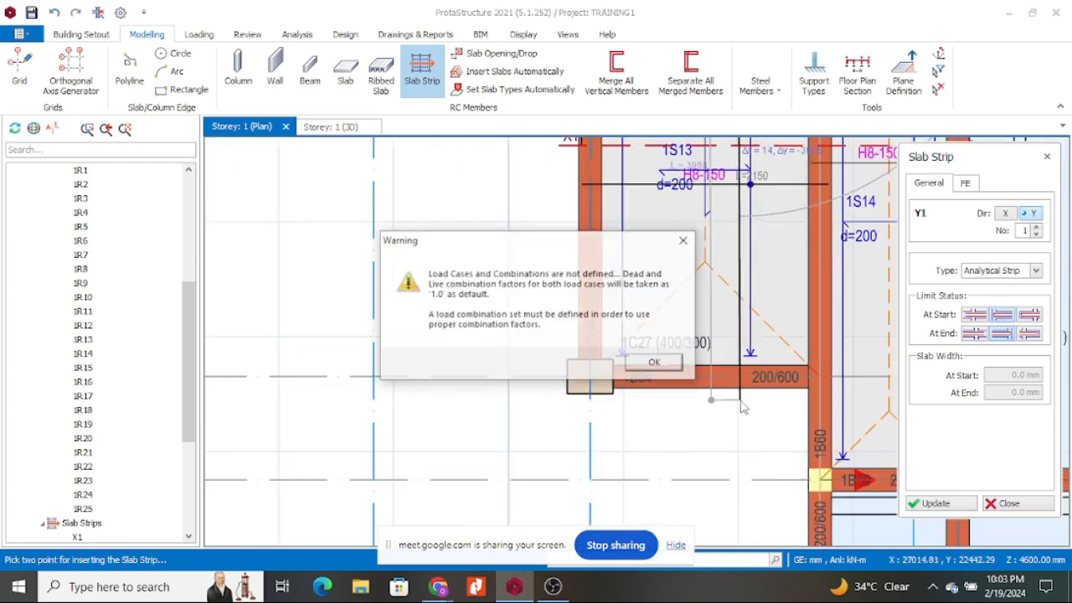
{"action": "left_click", "coordinate": [660, 362]}
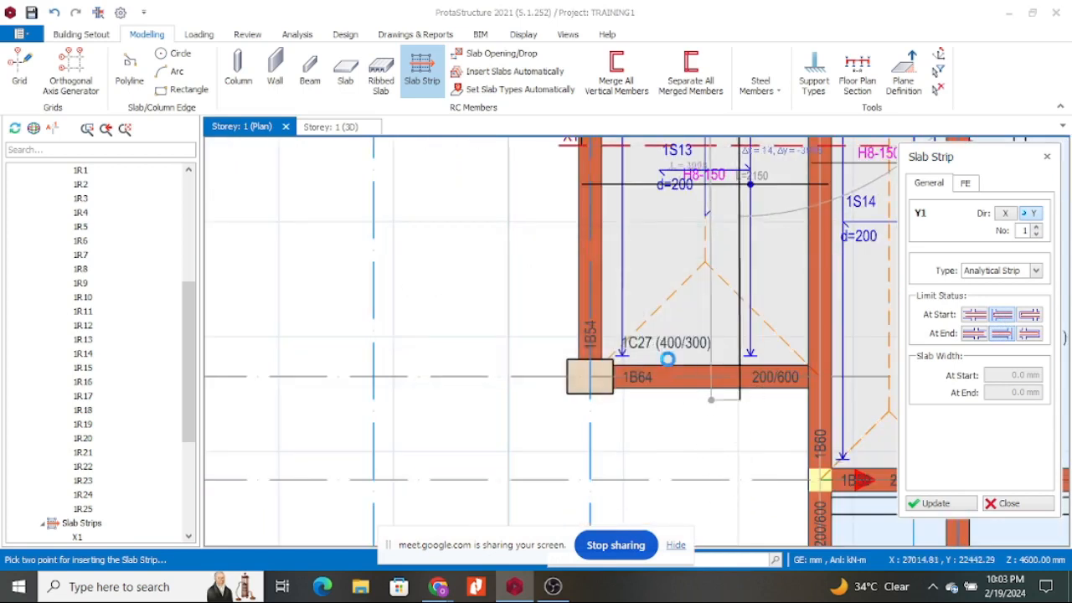
Set the At End limit status and draw strip Y2 down slab 1S14 to beam 1B59.
{"action": "scroll", "coordinate": [682, 360], "scroll_direction": "down", "scroll_amount": 3}
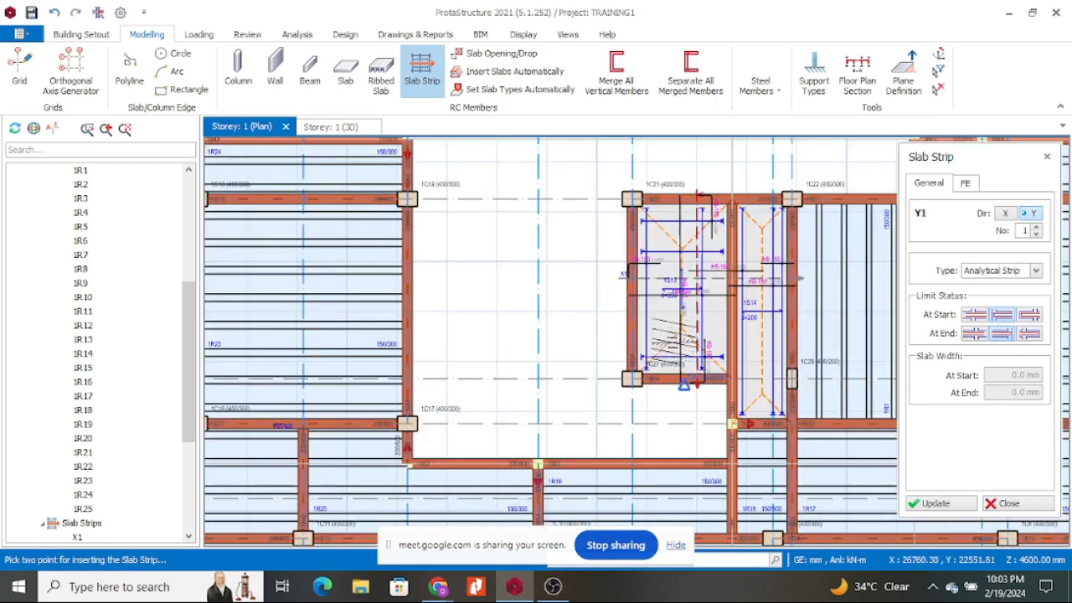
{"action": "scroll", "coordinate": [710, 216], "scroll_direction": "up", "scroll_amount": 2}
{"action": "scroll", "coordinate": [710, 219], "scroll_direction": "down", "scroll_amount": 3}
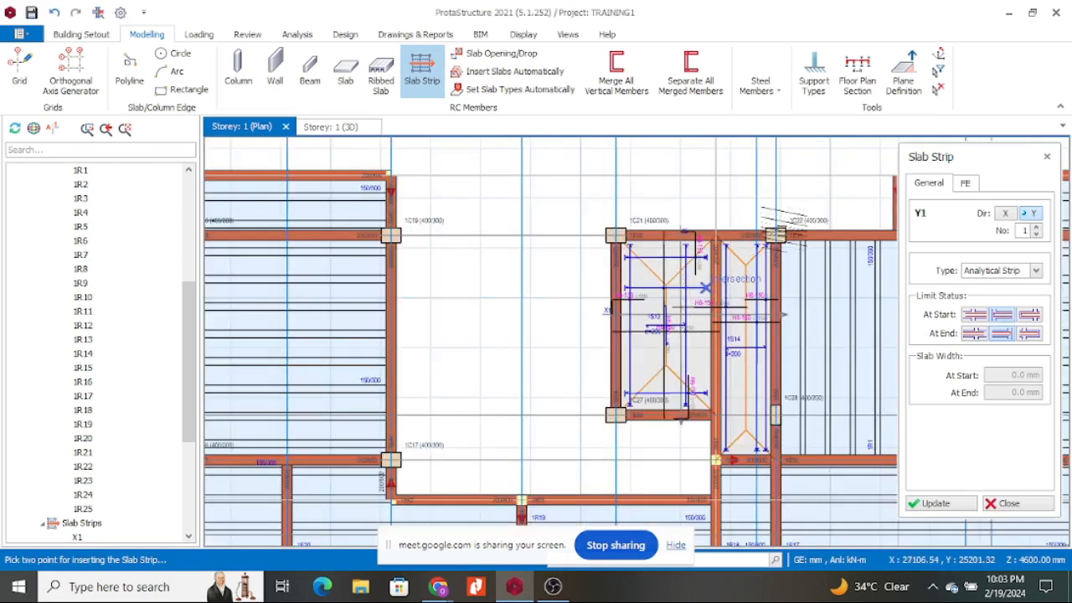
{"action": "scroll", "coordinate": [720, 224], "scroll_direction": "up", "scroll_amount": 3}
{"action": "scroll", "coordinate": [737, 231], "scroll_direction": "down", "scroll_amount": 2}
{"action": "scroll", "coordinate": [736, 230], "scroll_direction": "down", "scroll_amount": 1}
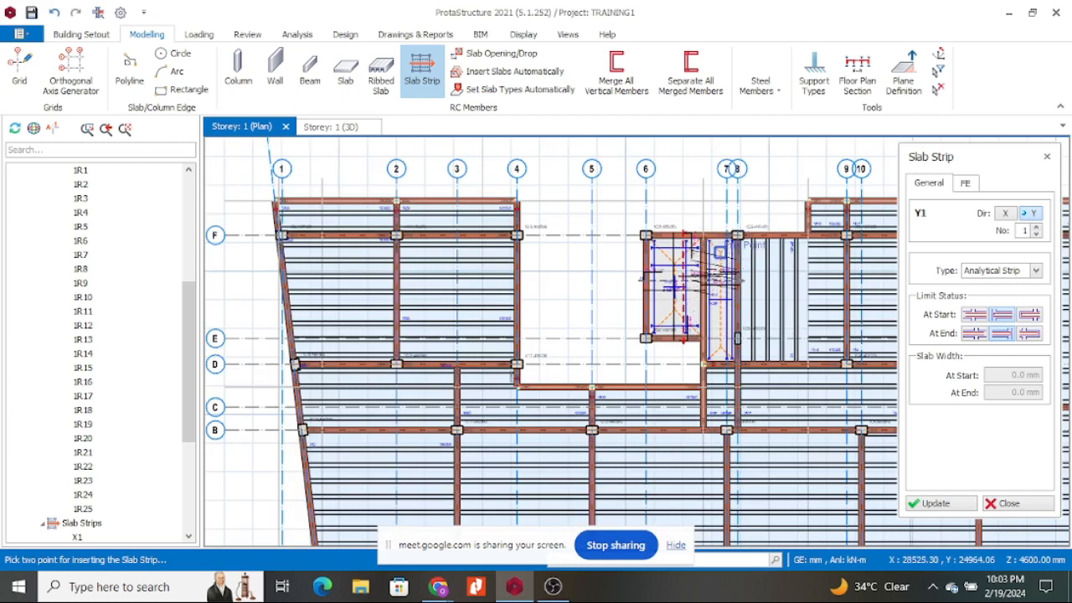
{"action": "left_click", "coordinate": [973, 335]}
{"action": "scroll", "coordinate": [744, 265], "scroll_direction": "up", "scroll_amount": 2}
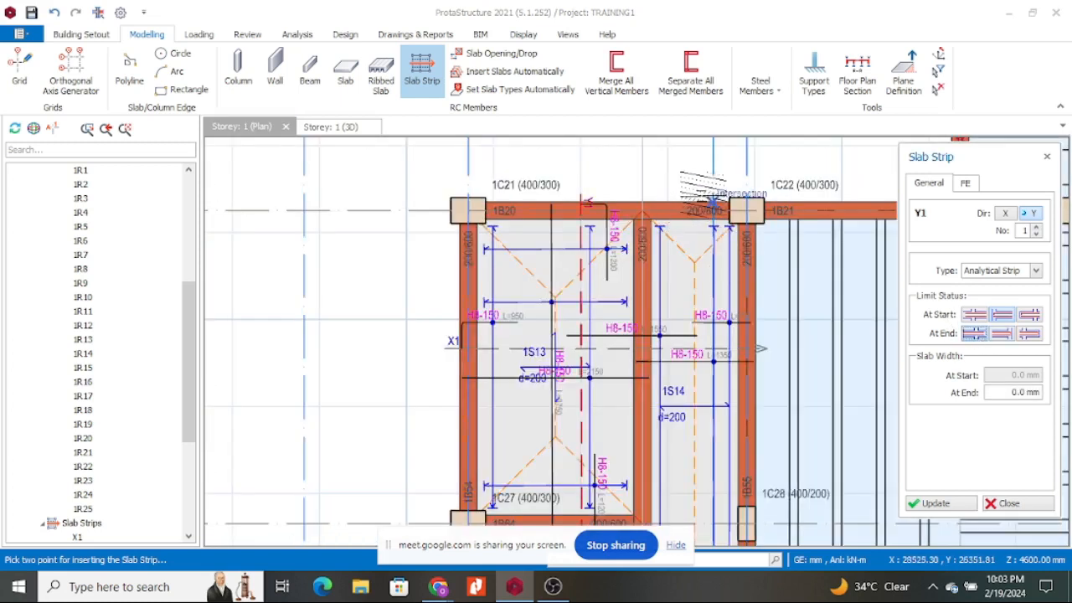
{"action": "scroll", "coordinate": [680, 435], "scroll_direction": "up", "scroll_amount": 3}
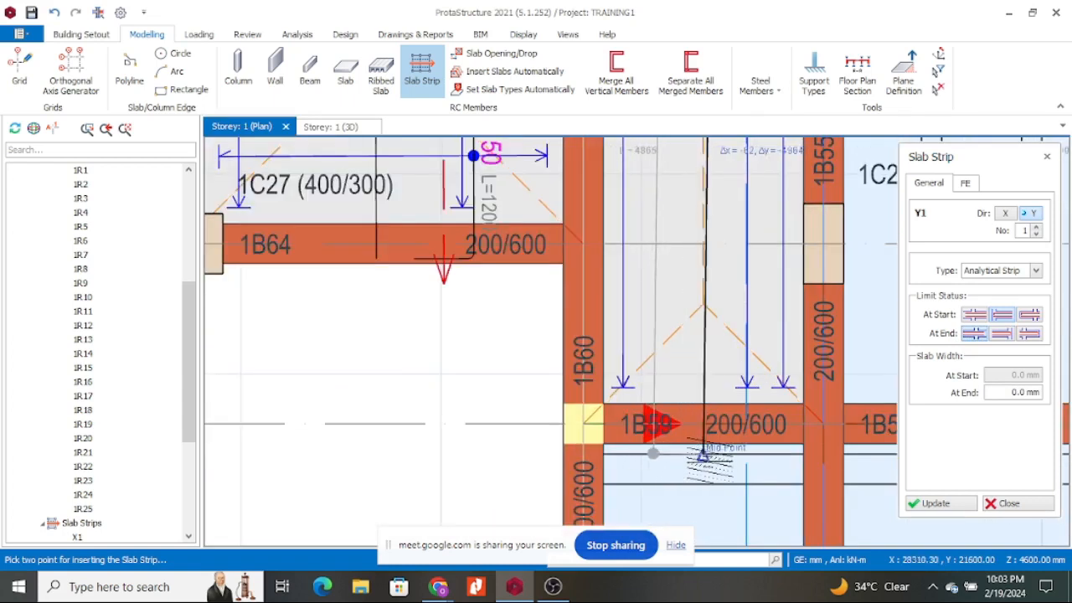
{"action": "left_click", "coordinate": [725, 469]}
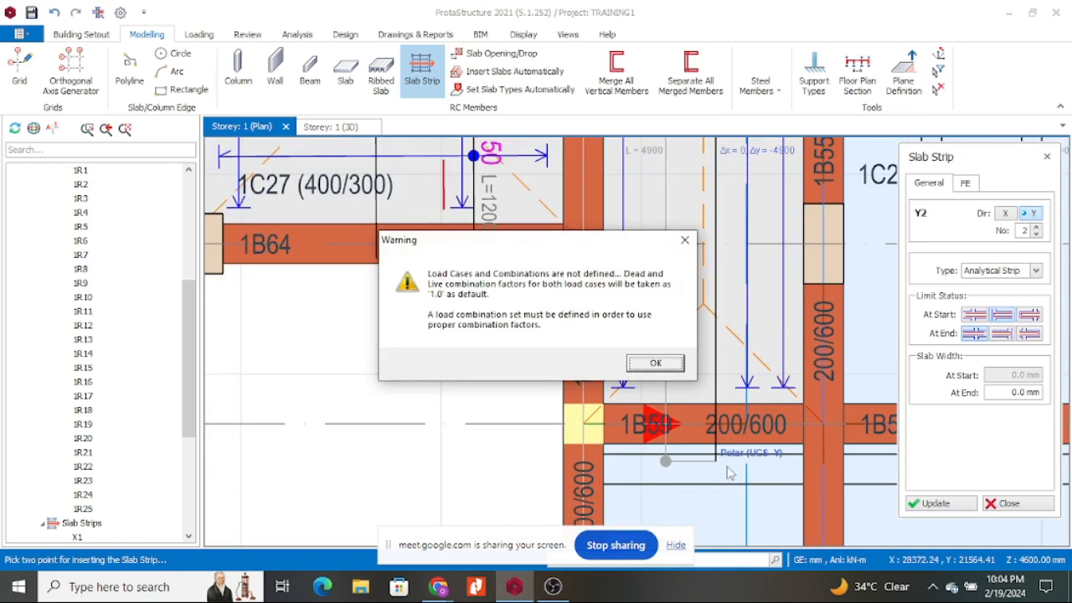
{"action": "left_click", "coordinate": [656, 367]}
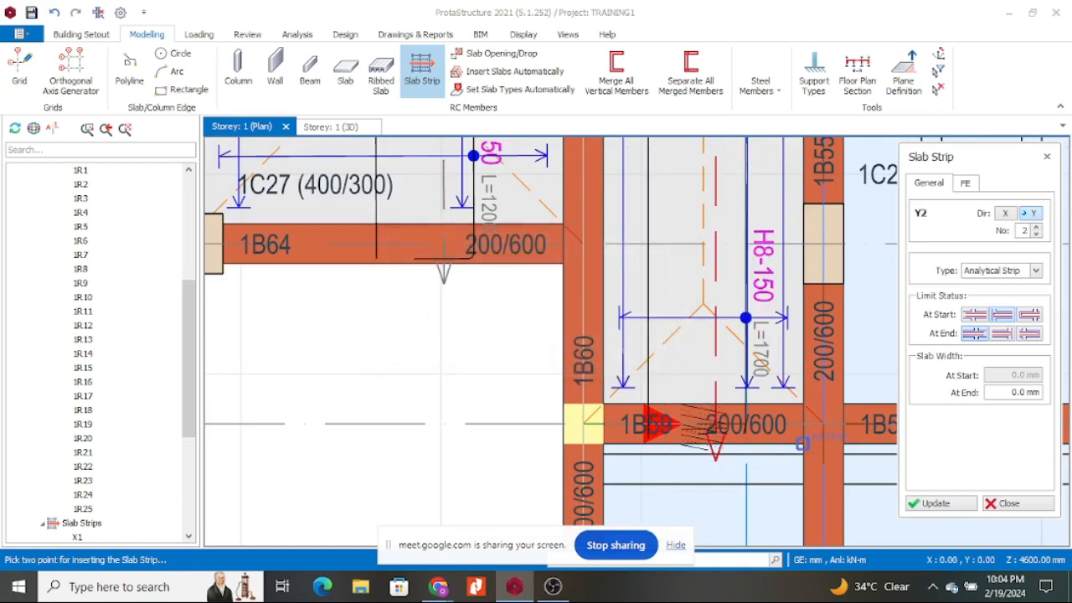
Zoom out over the whole storey and update to add strip Y2.
{"action": "scroll", "coordinate": [702, 425], "scroll_direction": "down", "scroll_amount": 5}
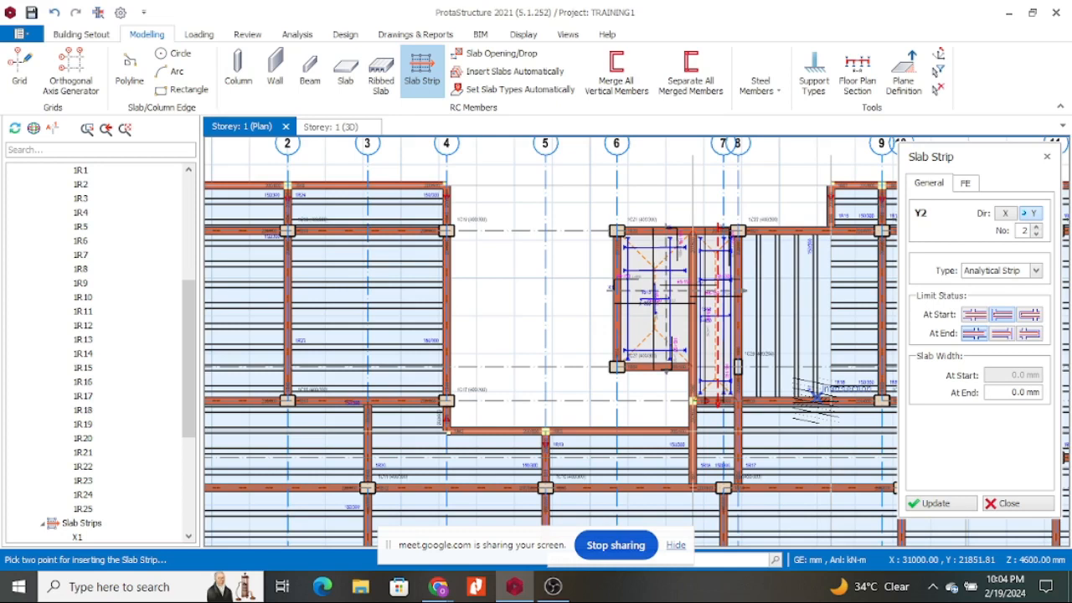
{"action": "scroll", "coordinate": [623, 243], "scroll_direction": "down", "scroll_amount": 3}
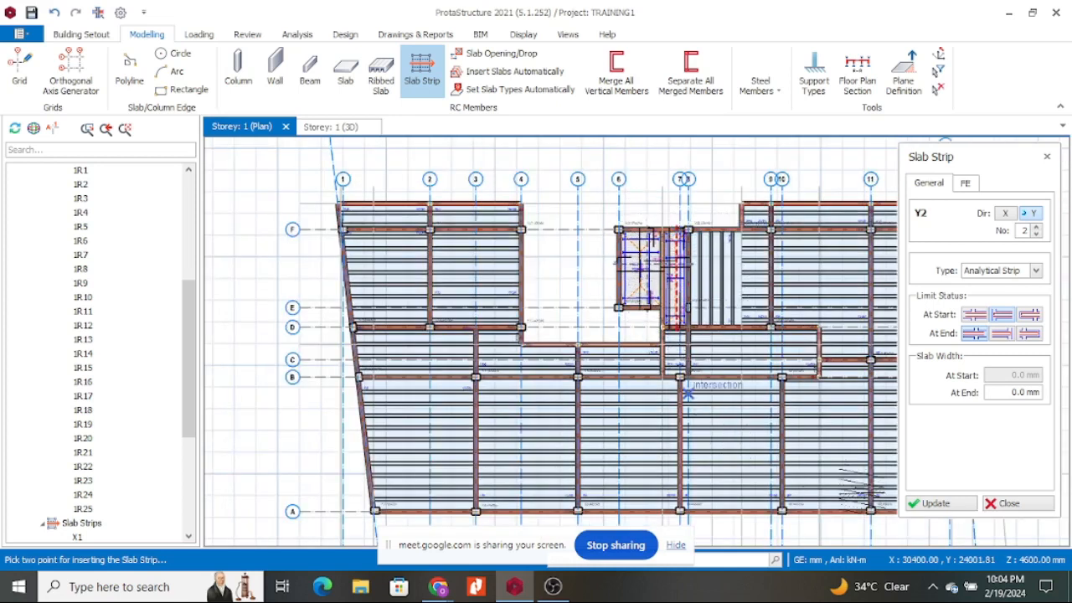
{"action": "left_click", "coordinate": [940, 503]}
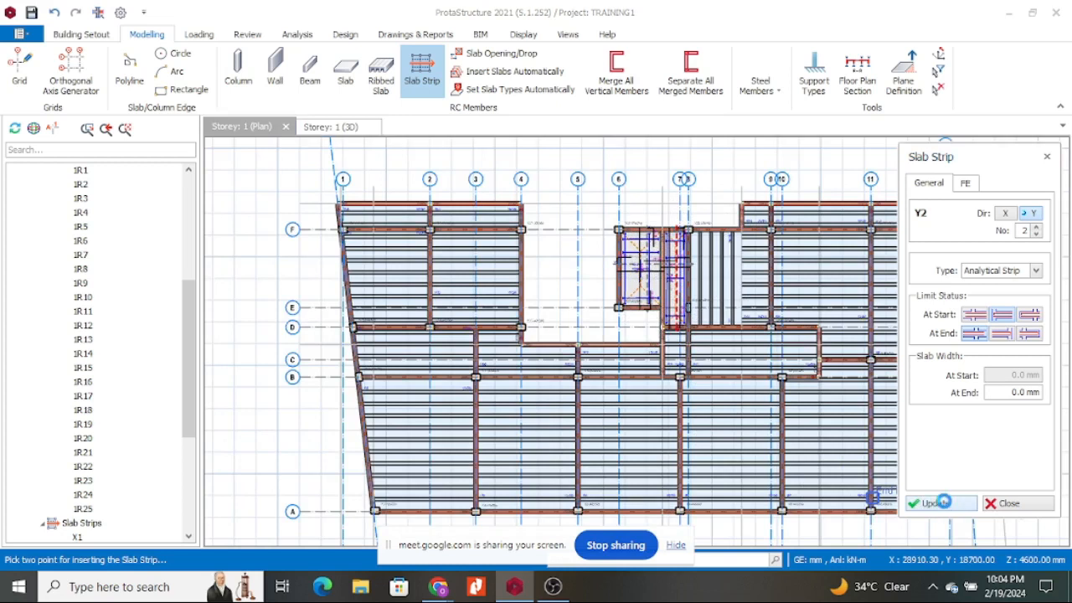
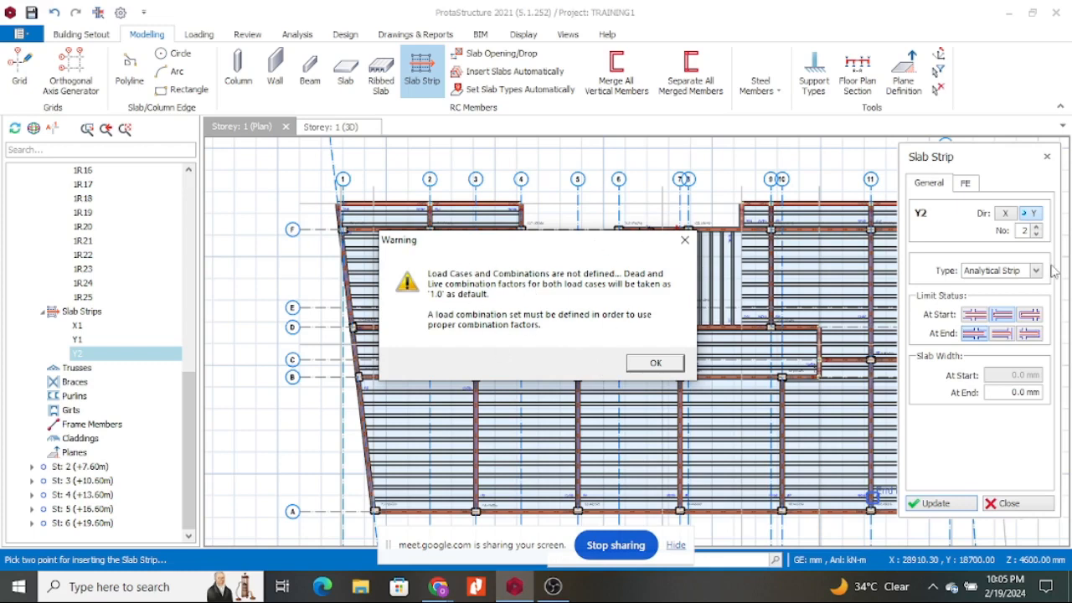
Acknowledge the undefined load cases and combinations warning, then bring up the Analysis commands.
{"action": "left_click", "coordinate": [684, 239]}
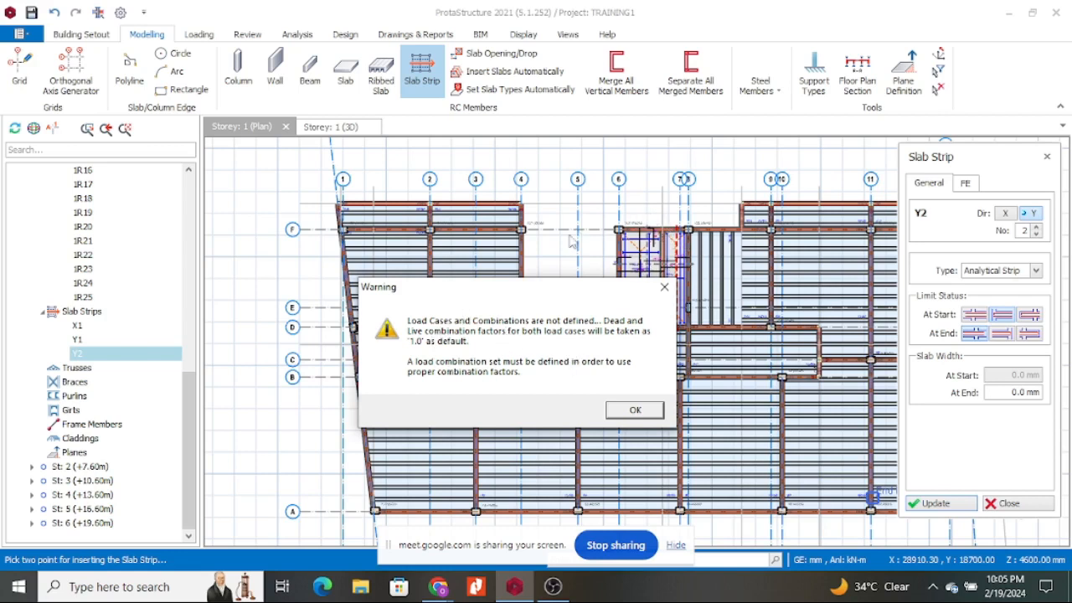
{"action": "left_click", "coordinate": [633, 410]}
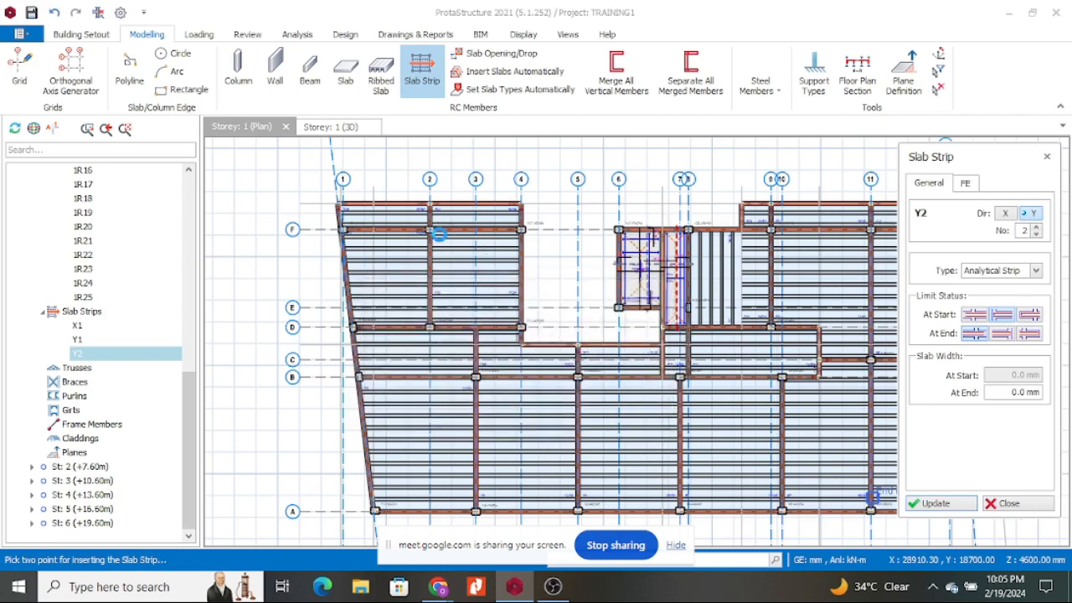
{"action": "left_click", "coordinate": [298, 34]}
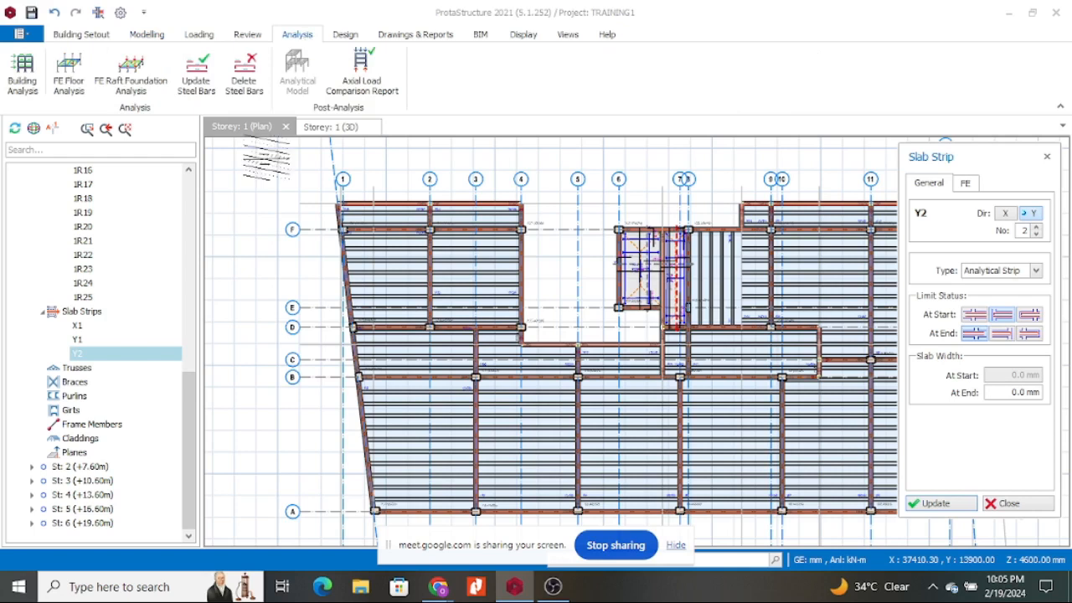
Auto-generate load combinations G+Q, G+Qp1 and G+Qp2 with Notional Loading unticked.
{"action": "left_click", "coordinate": [25, 78]}
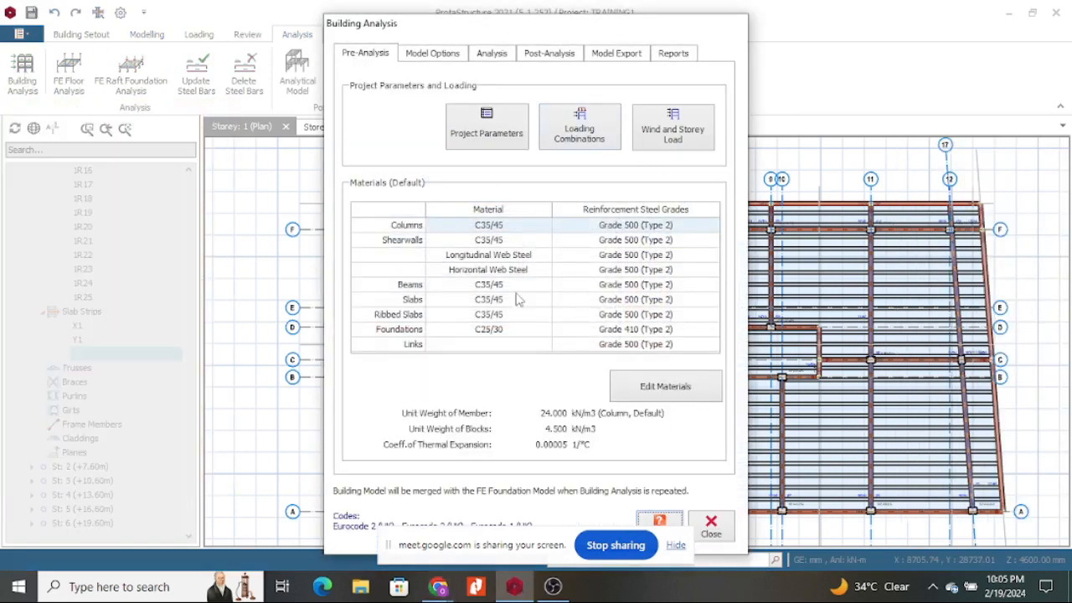
{"action": "left_click", "coordinate": [593, 138]}
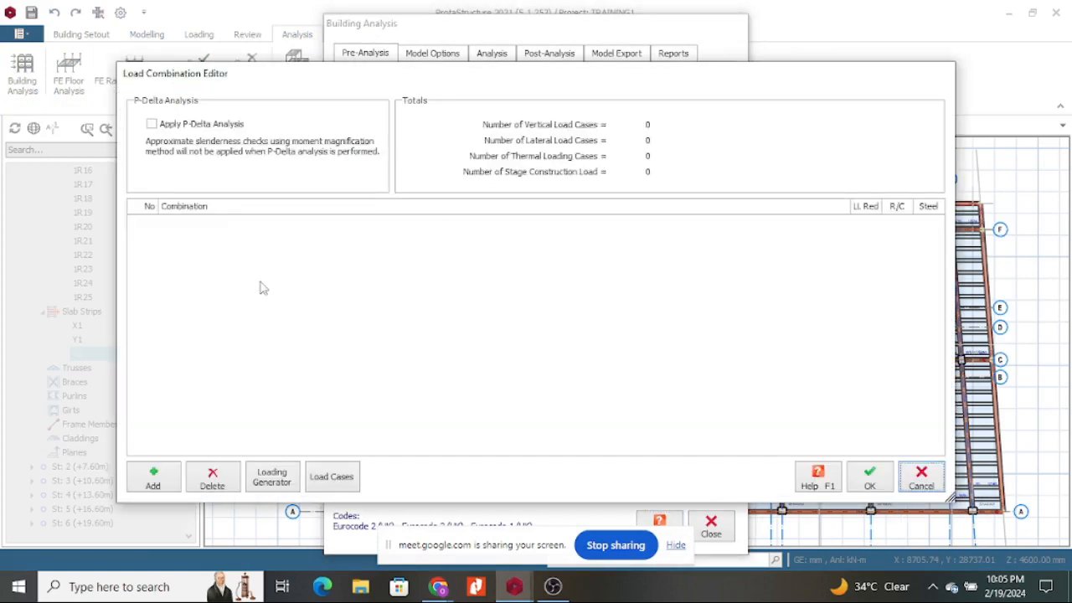
{"action": "left_click", "coordinate": [283, 483]}
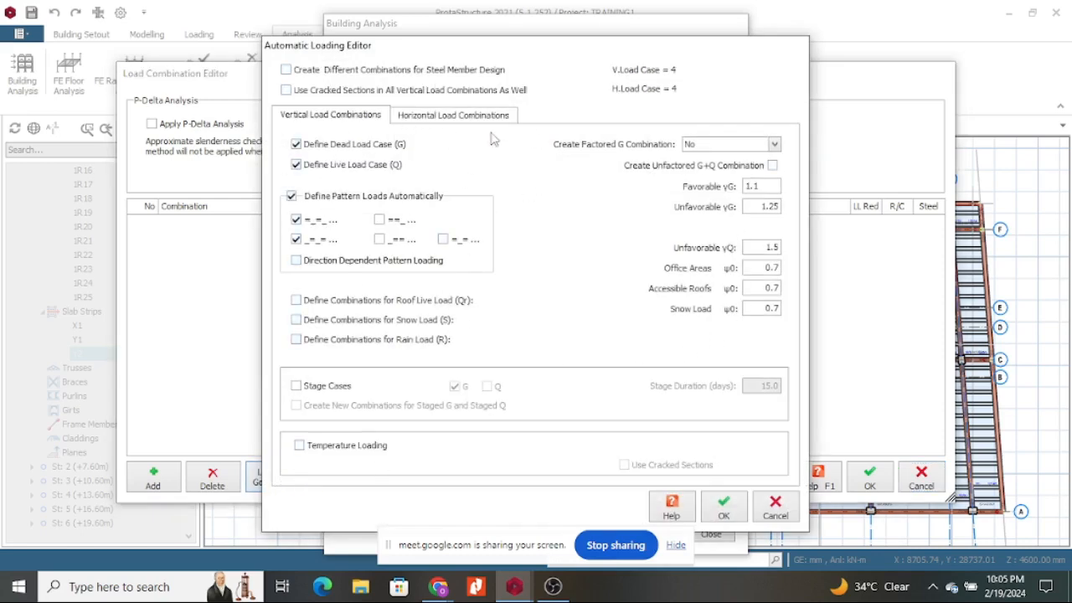
{"action": "left_click", "coordinate": [437, 118]}
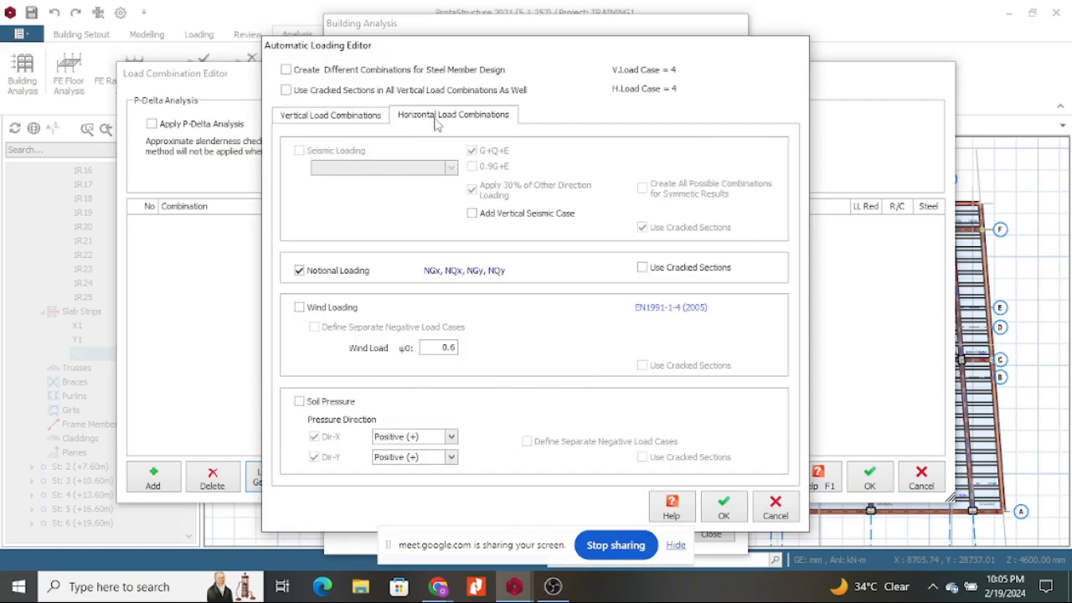
{"action": "left_click", "coordinate": [300, 270]}
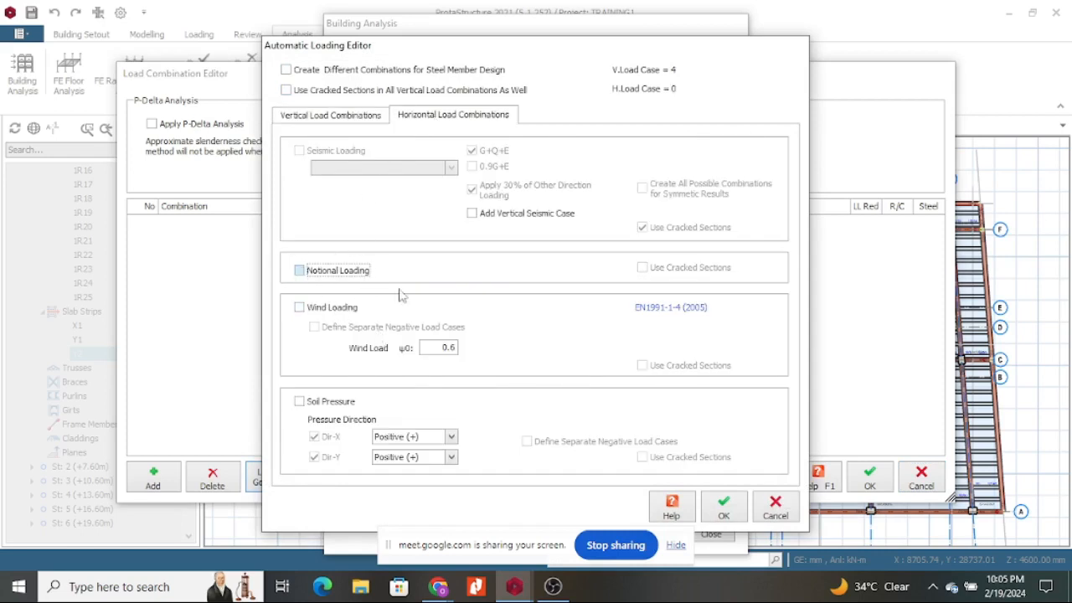
{"action": "left_click", "coordinate": [738, 509]}
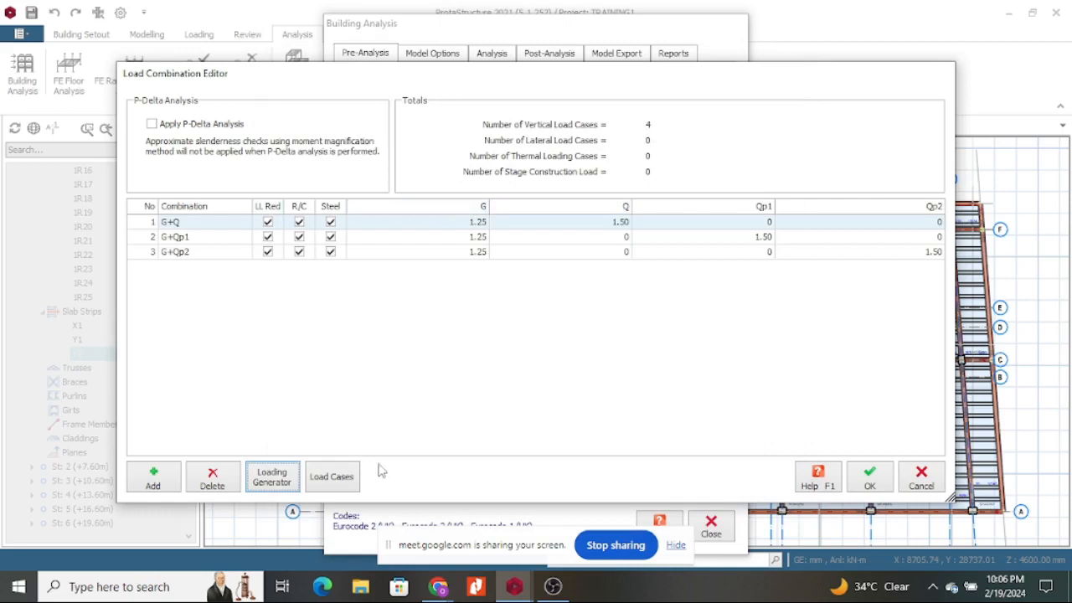
Review the defined load cases, accept the combinations and close Building Analysis.
{"action": "left_click", "coordinate": [325, 480]}
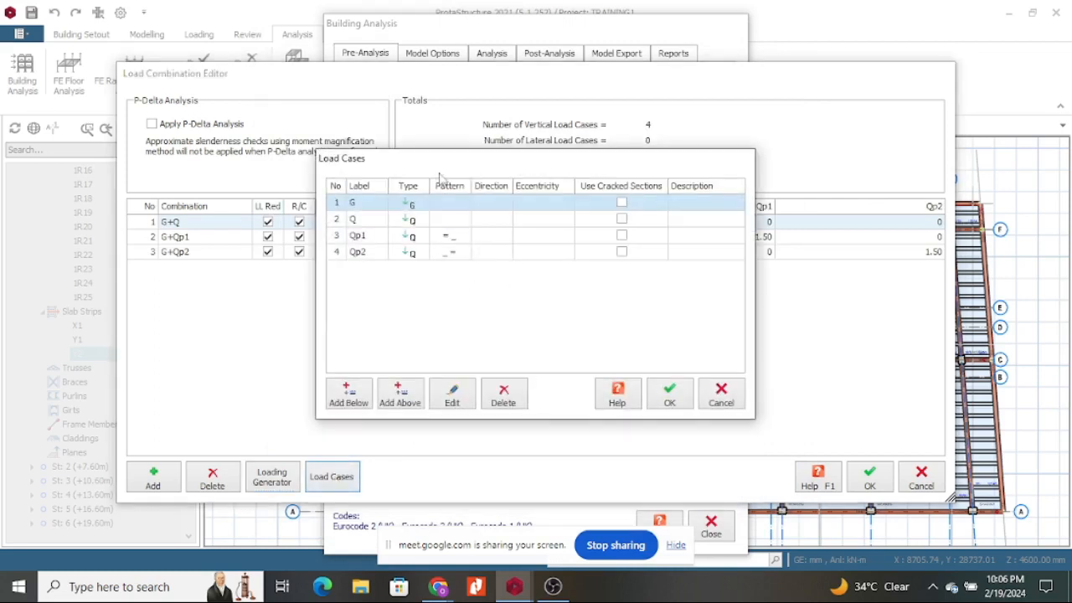
{"action": "left_click", "coordinate": [670, 402]}
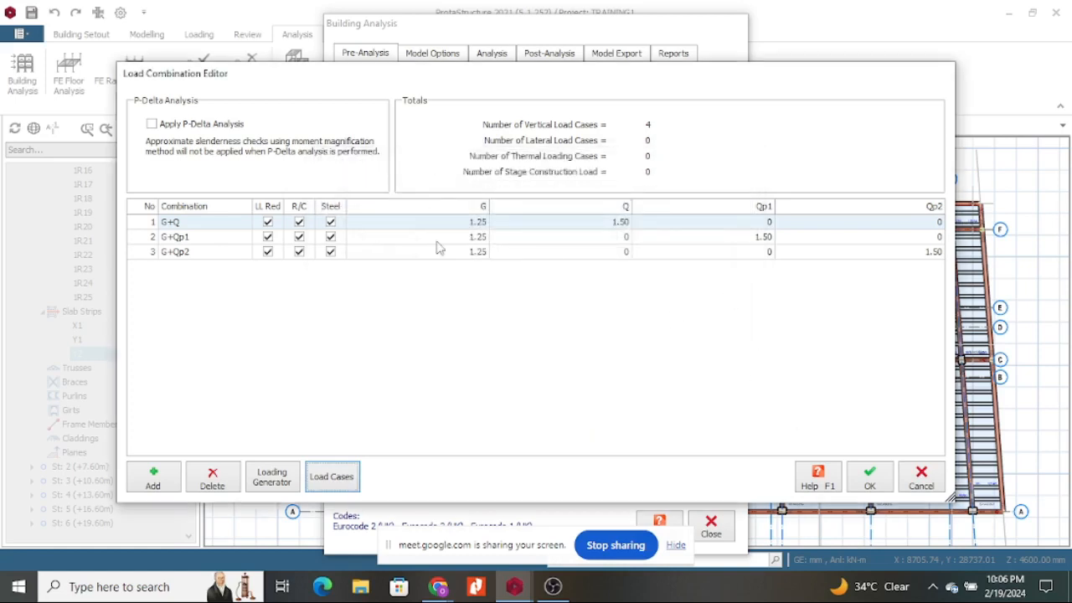
{"action": "left_click", "coordinate": [871, 479]}
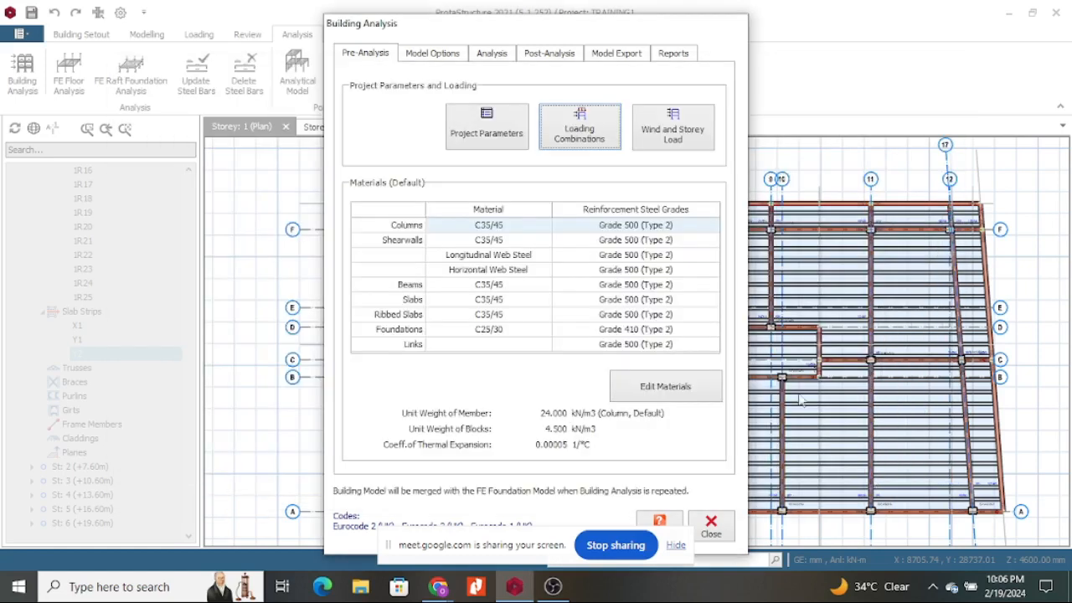
{"action": "left_click", "coordinate": [710, 528]}
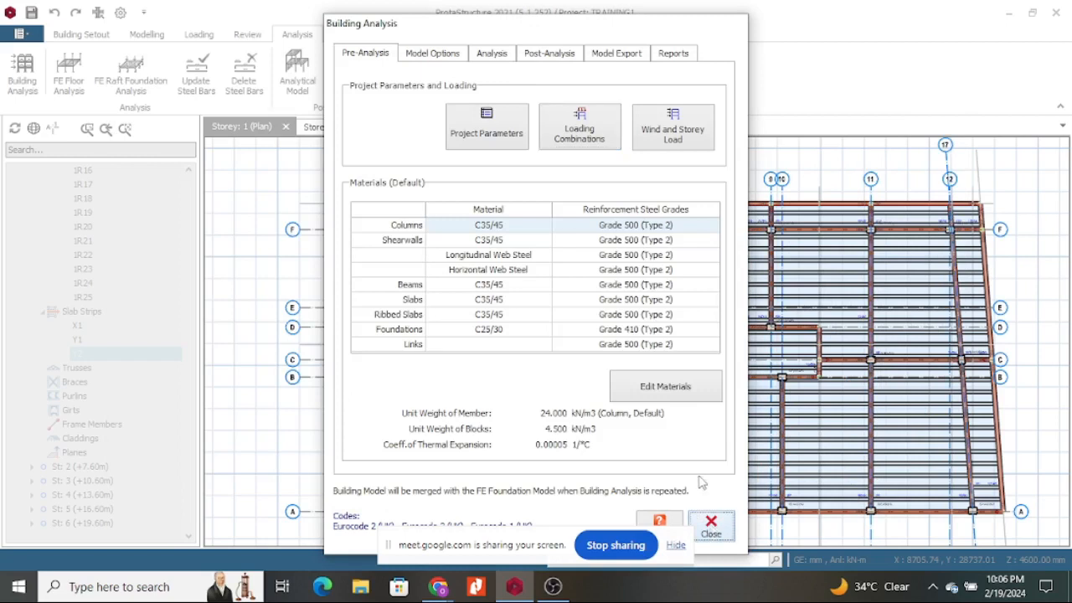
{"action": "scroll", "coordinate": [685, 258], "scroll_direction": "up", "scroll_amount": 3}
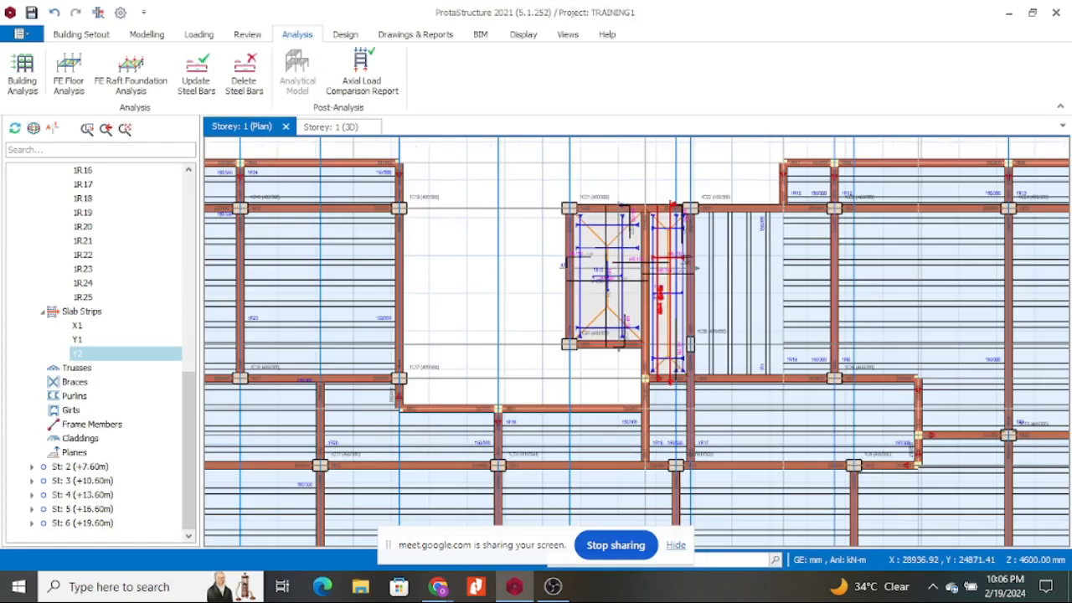
Start a new slab strip from the Modelling commands with type FE Strip.
{"action": "scroll", "coordinate": [594, 290], "scroll_direction": "down", "scroll_amount": 3}
{"action": "scroll", "coordinate": [608, 298], "scroll_direction": "up", "scroll_amount": 3}
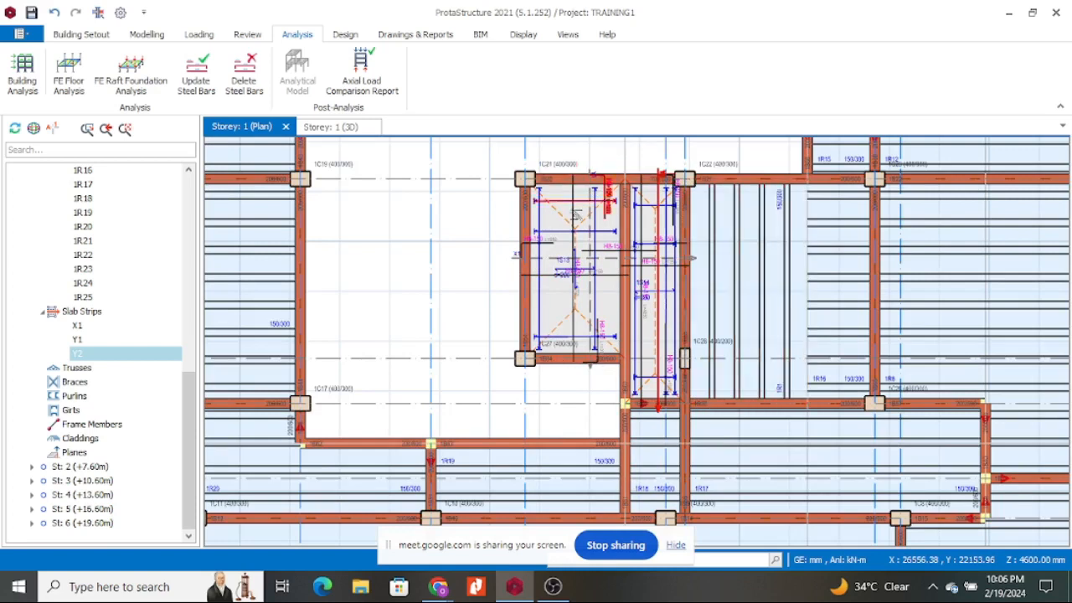
{"action": "scroll", "coordinate": [565, 253], "scroll_direction": "down", "scroll_amount": 2}
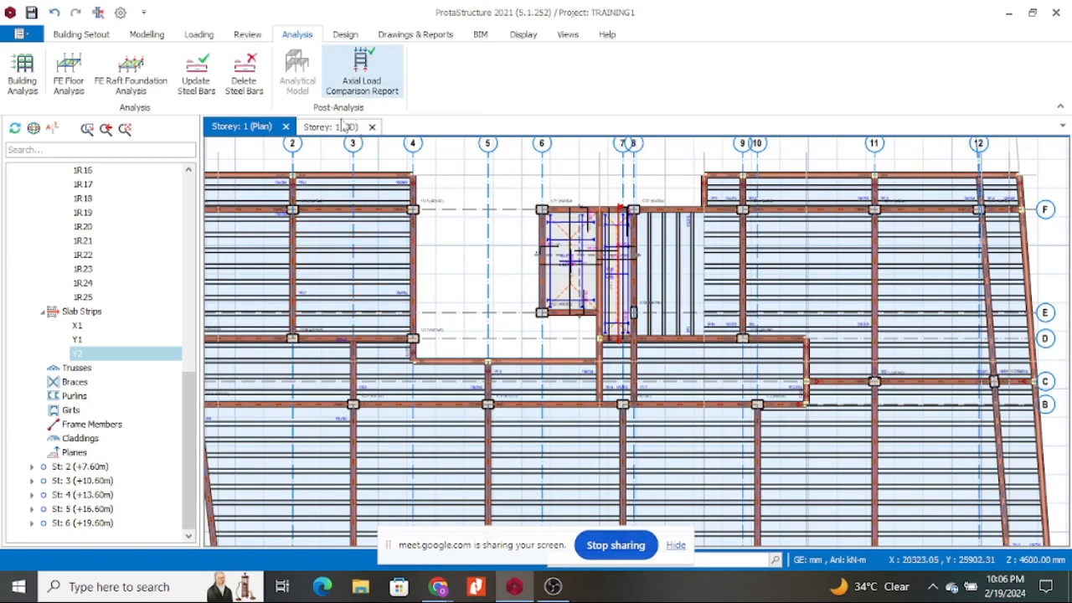
{"action": "left_click", "coordinate": [245, 35]}
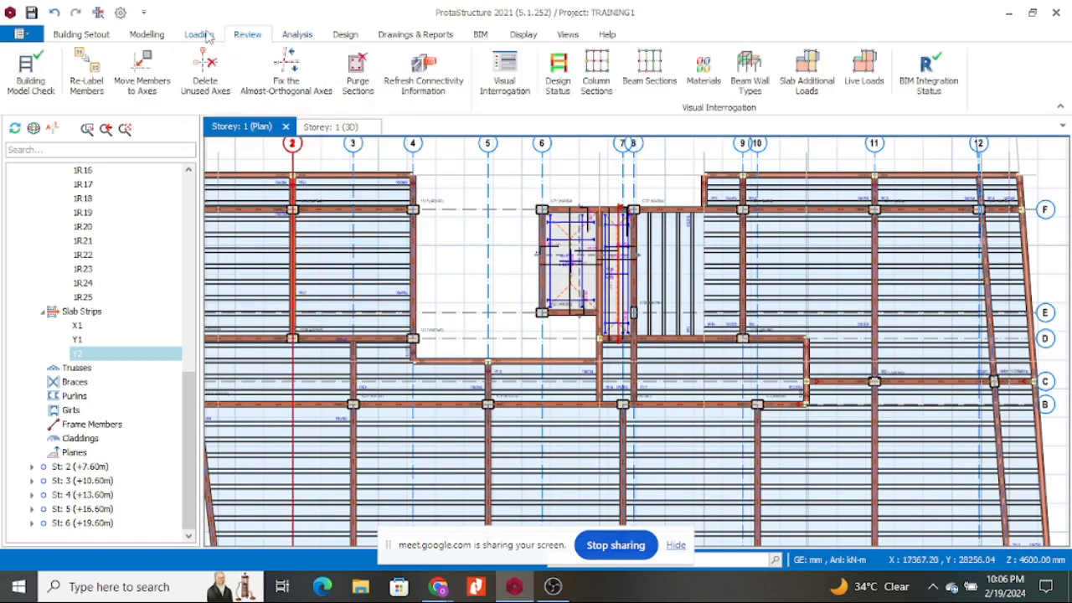
{"action": "left_click", "coordinate": [201, 36]}
{"action": "left_click", "coordinate": [159, 36]}
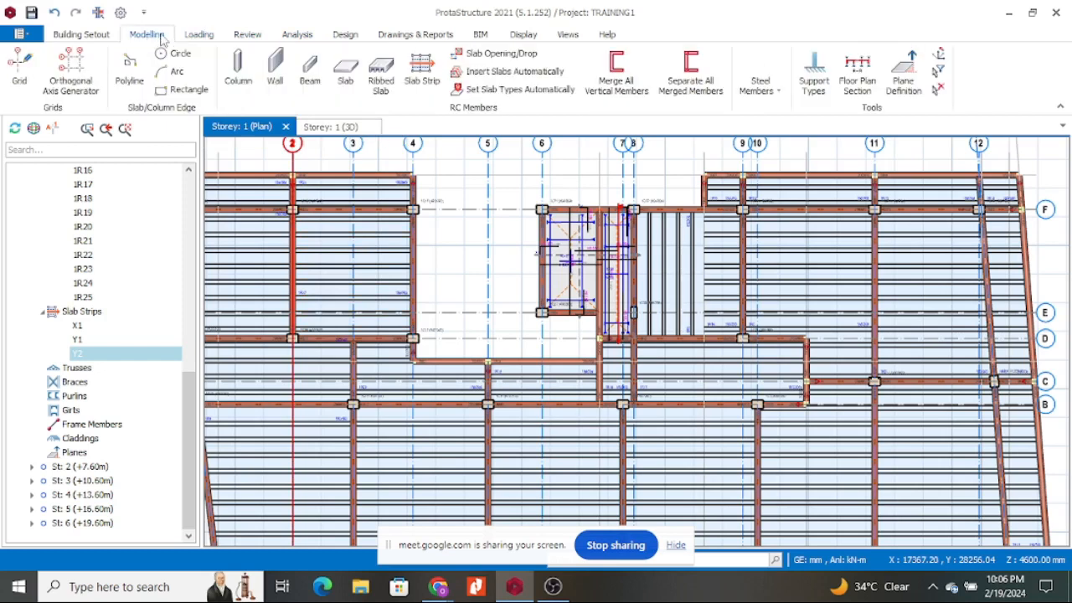
{"action": "left_click", "coordinate": [424, 74]}
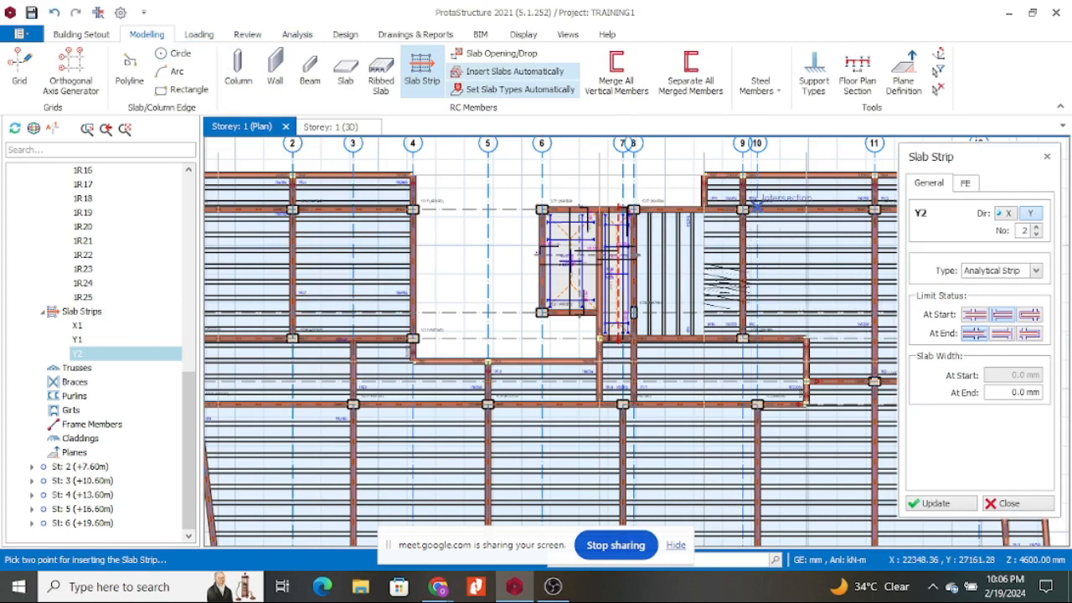
{"action": "scroll", "coordinate": [622, 281], "scroll_direction": "down", "scroll_amount": 5}
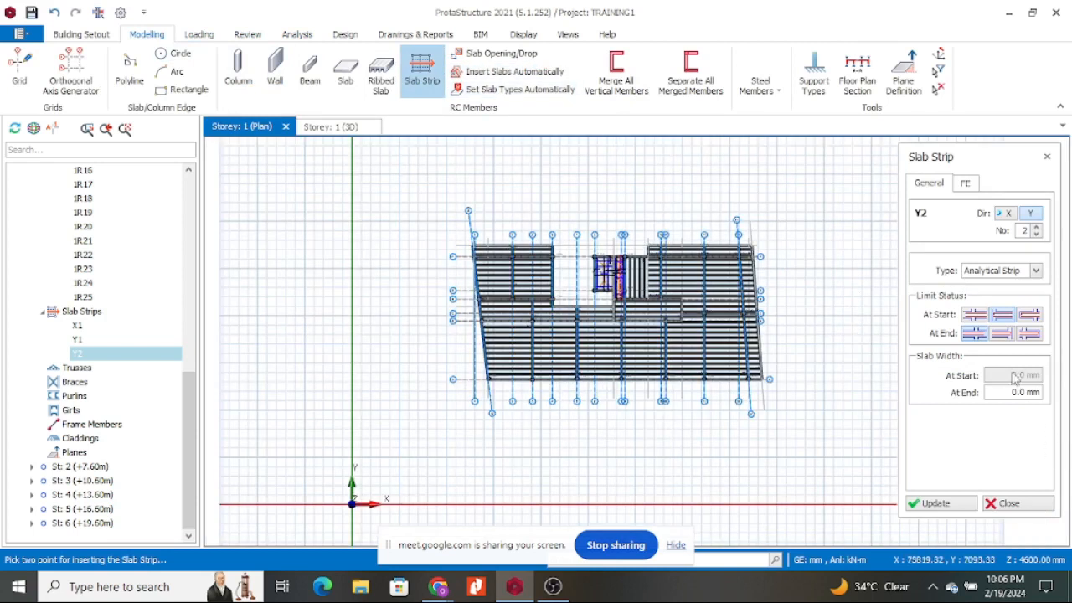
{"action": "left_click", "coordinate": [1038, 273]}
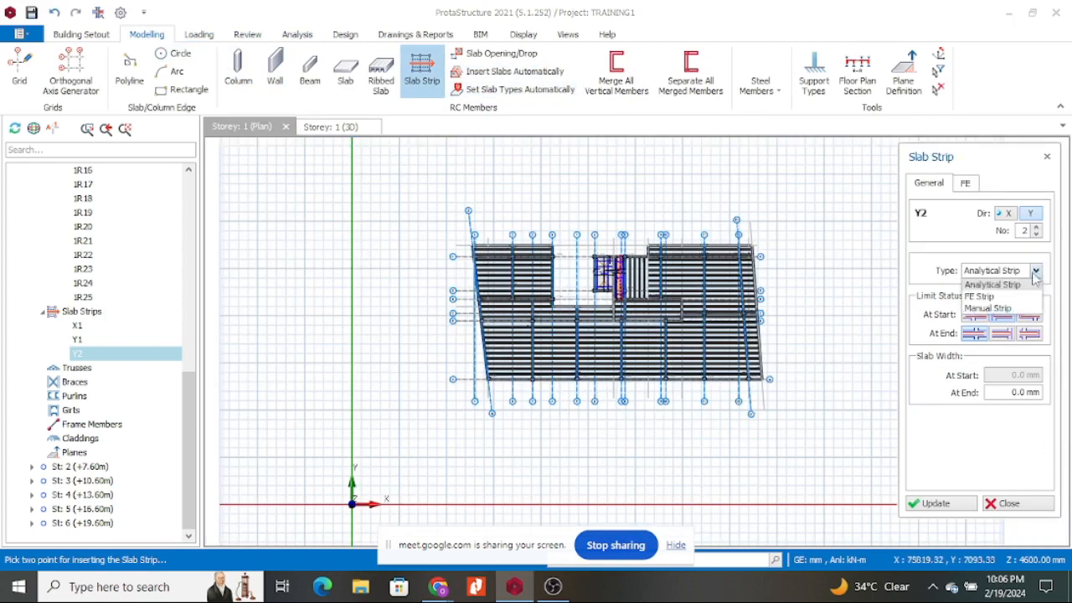
{"action": "left_click", "coordinate": [989, 297]}
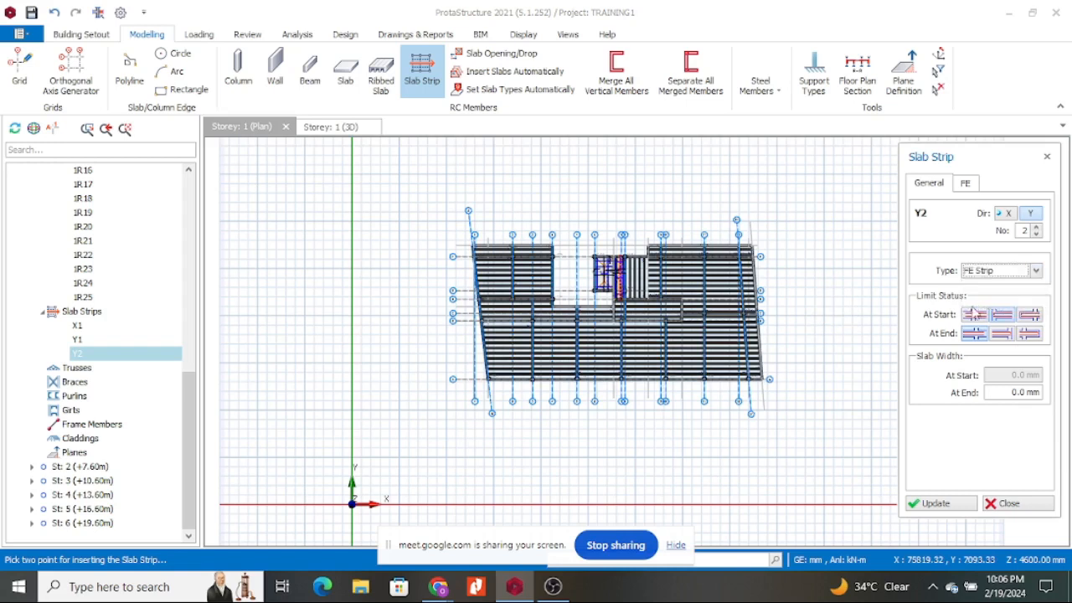
Set direction X and At End limit status, and draw strip X2 to the slab's right edge.
{"action": "scroll", "coordinate": [574, 393], "scroll_direction": "up", "scroll_amount": 2}
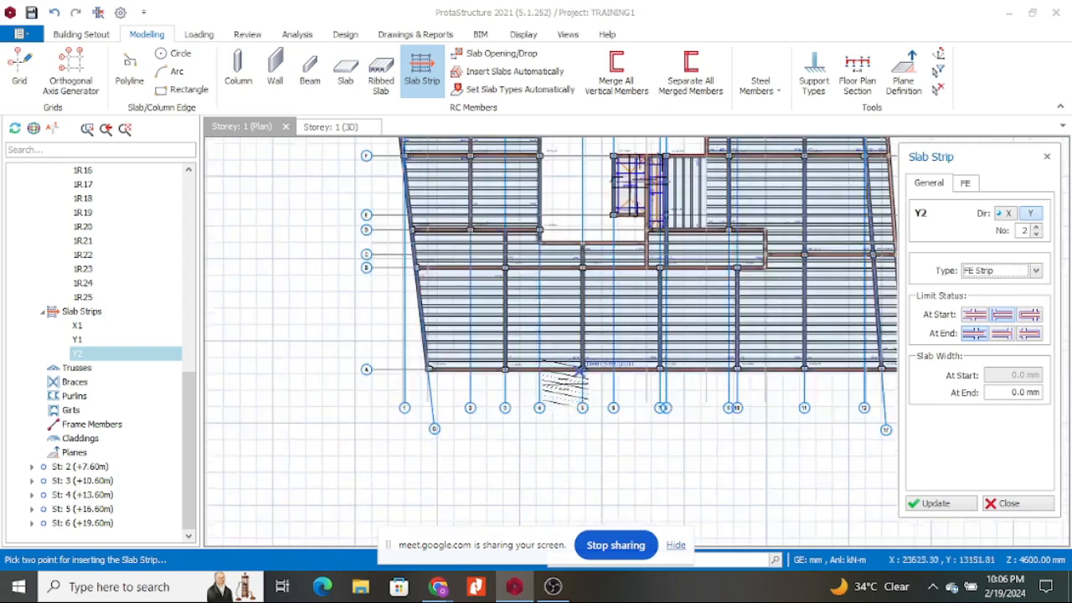
{"action": "scroll", "coordinate": [612, 358], "scroll_direction": "down", "scroll_amount": 1}
{"action": "left_click", "coordinate": [1005, 214]}
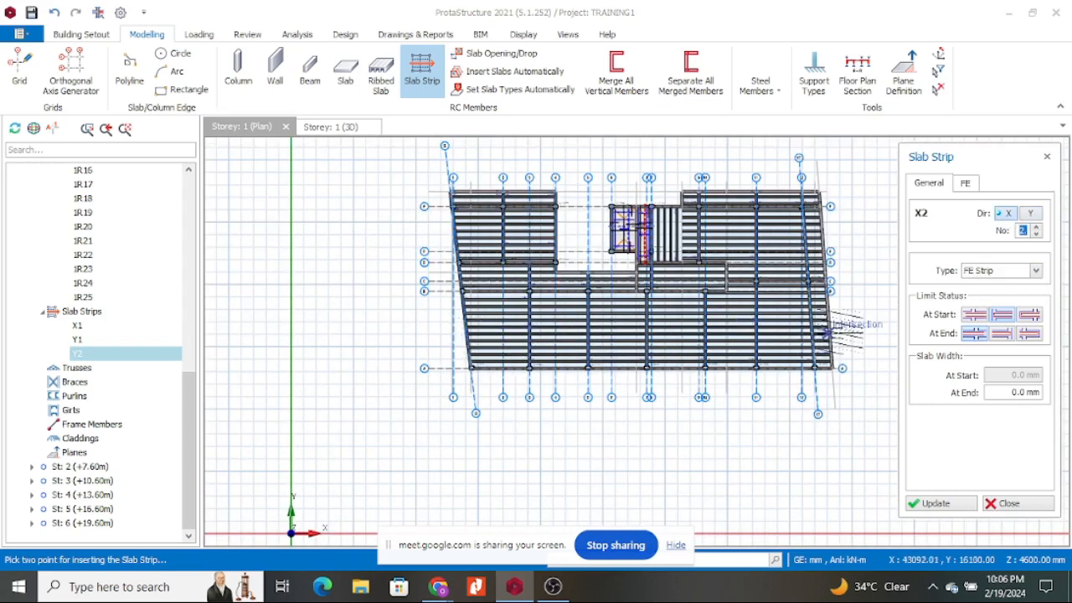
{"action": "left_click", "coordinate": [1005, 336]}
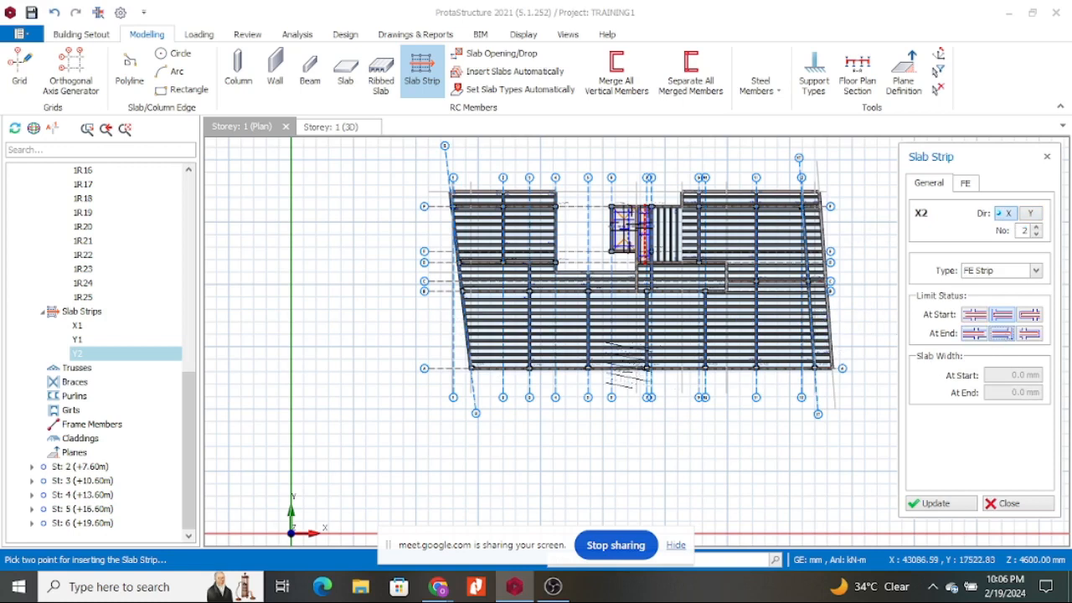
{"action": "scroll", "coordinate": [464, 343], "scroll_direction": "up", "scroll_amount": 8}
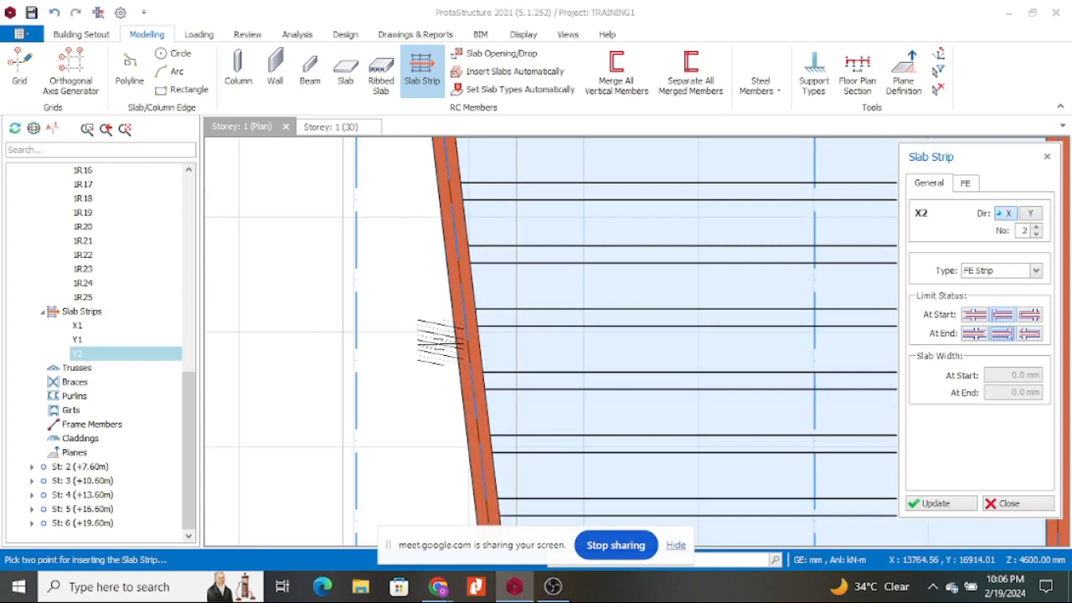
{"action": "scroll", "coordinate": [455, 352], "scroll_direction": "down", "scroll_amount": 8}
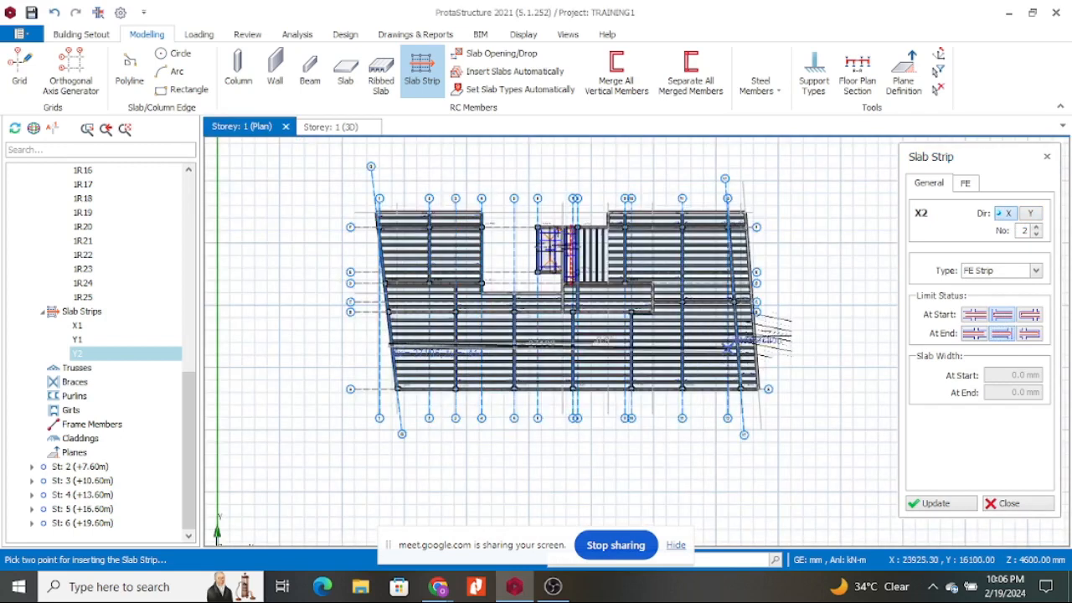
{"action": "scroll", "coordinate": [762, 346], "scroll_direction": "up", "scroll_amount": 3}
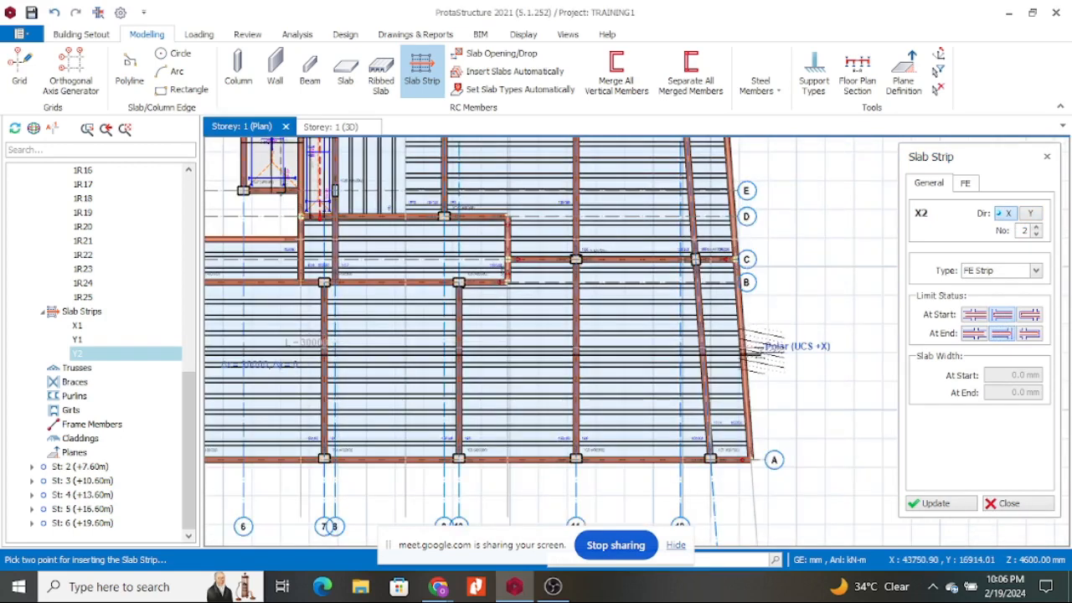
{"action": "left_click", "coordinate": [762, 364]}
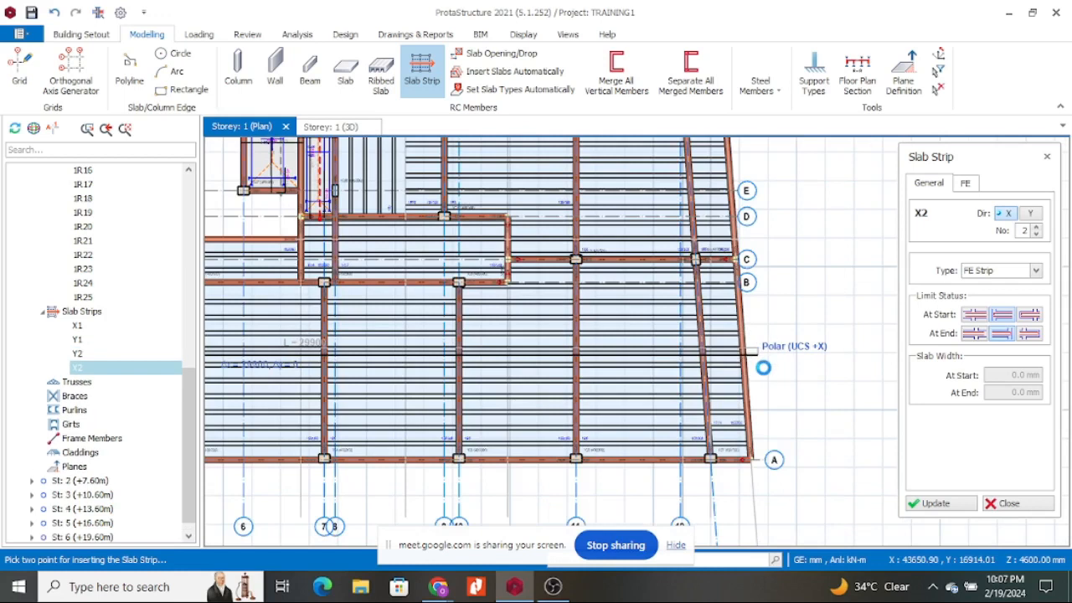
Pick a strip point at the grid intersection and set the At End limit condition.
{"action": "scroll", "coordinate": [827, 336], "scroll_direction": "down", "scroll_amount": 3}
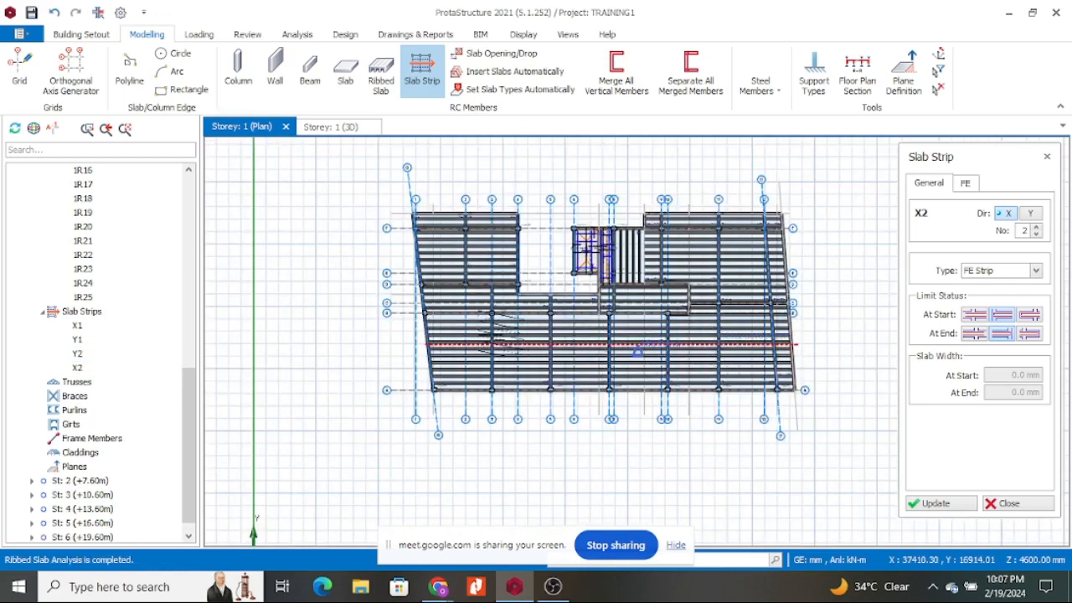
{"action": "scroll", "coordinate": [503, 341], "scroll_direction": "up", "scroll_amount": 3}
{"action": "scroll", "coordinate": [498, 346], "scroll_direction": "down", "scroll_amount": 1}
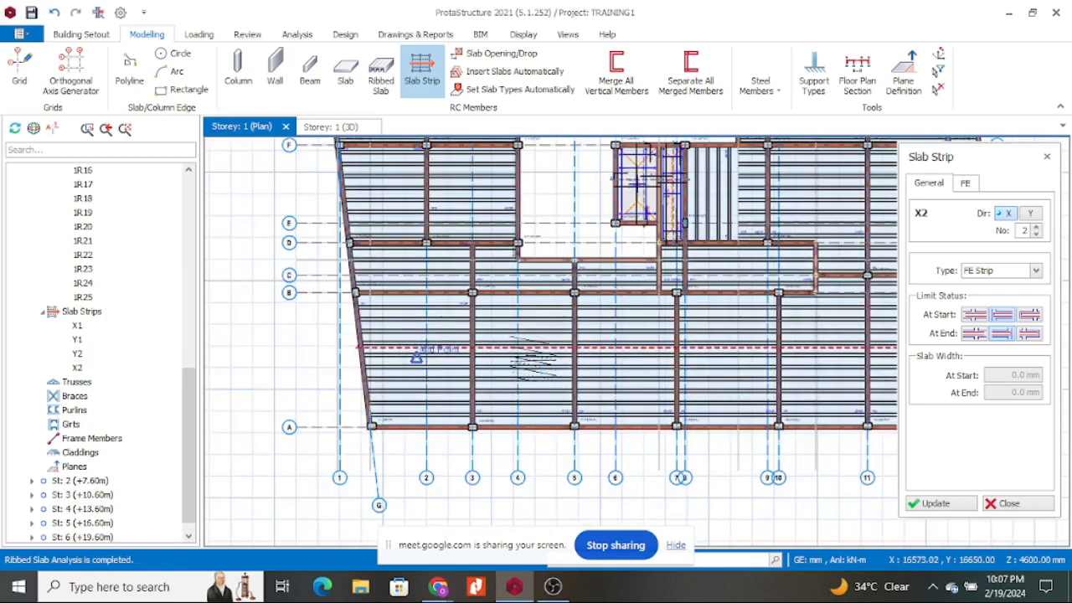
{"action": "scroll", "coordinate": [438, 384], "scroll_direction": "down", "scroll_amount": 2}
{"action": "scroll", "coordinate": [482, 361], "scroll_direction": "up", "scroll_amount": 2}
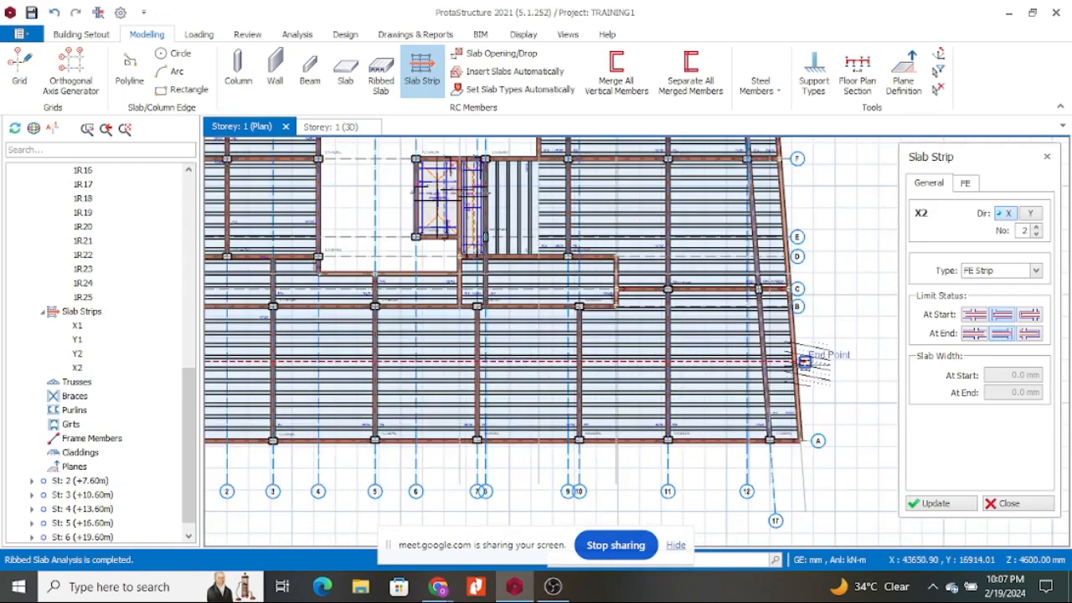
{"action": "scroll", "coordinate": [803, 361], "scroll_direction": "down", "scroll_amount": 2}
{"action": "scroll", "coordinate": [628, 356], "scroll_direction": "up", "scroll_amount": 2}
{"action": "left_click", "coordinate": [620, 356]}
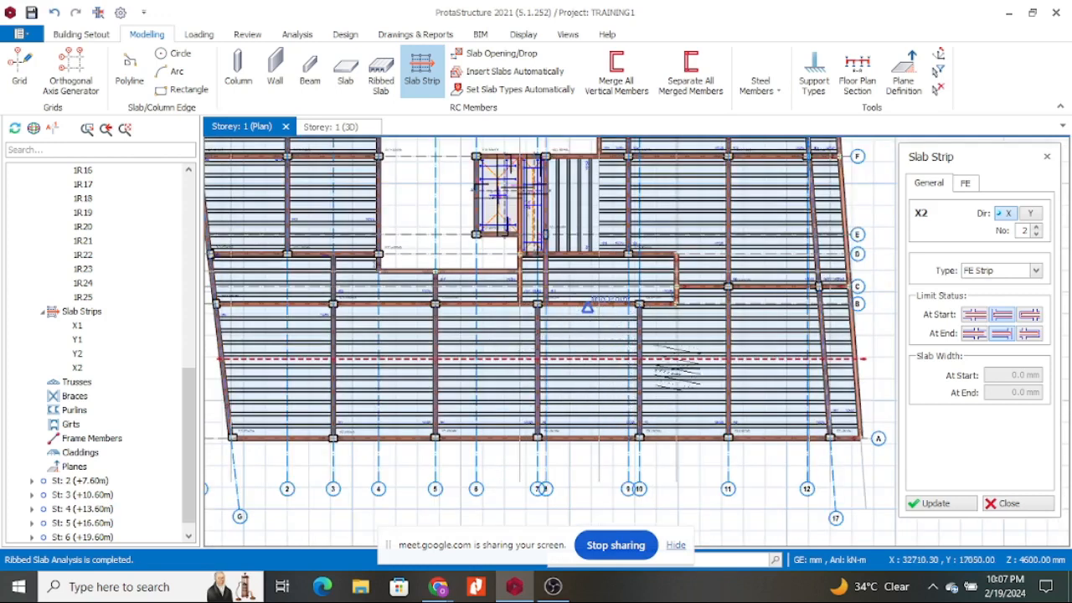
{"action": "scroll", "coordinate": [758, 338], "scroll_direction": "down", "scroll_amount": 1}
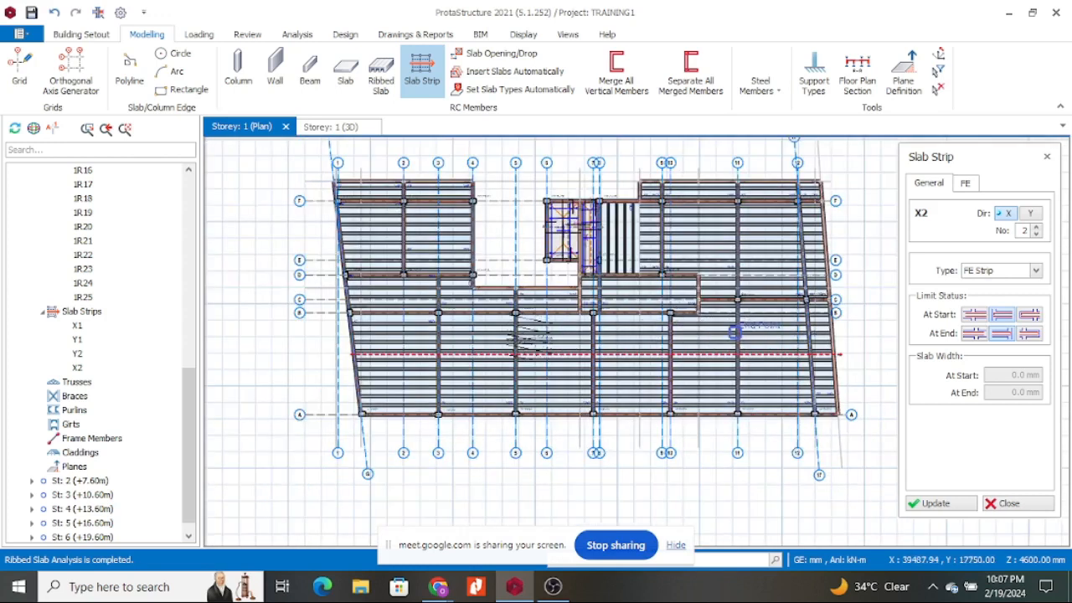
{"action": "scroll", "coordinate": [393, 294], "scroll_direction": "up", "scroll_amount": 2}
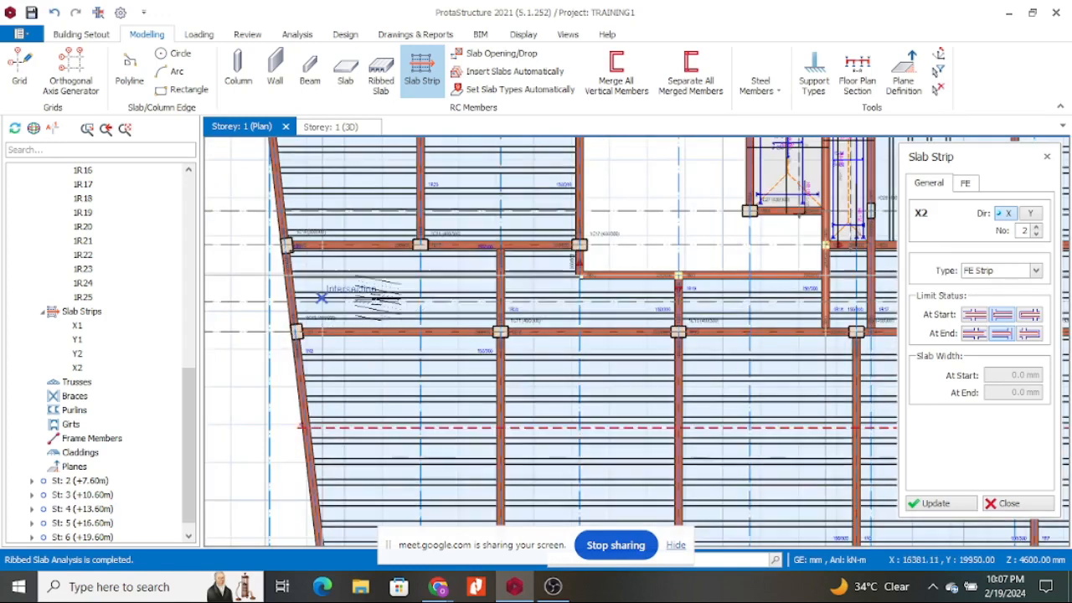
{"action": "scroll", "coordinate": [358, 308], "scroll_direction": "down", "scroll_amount": 2}
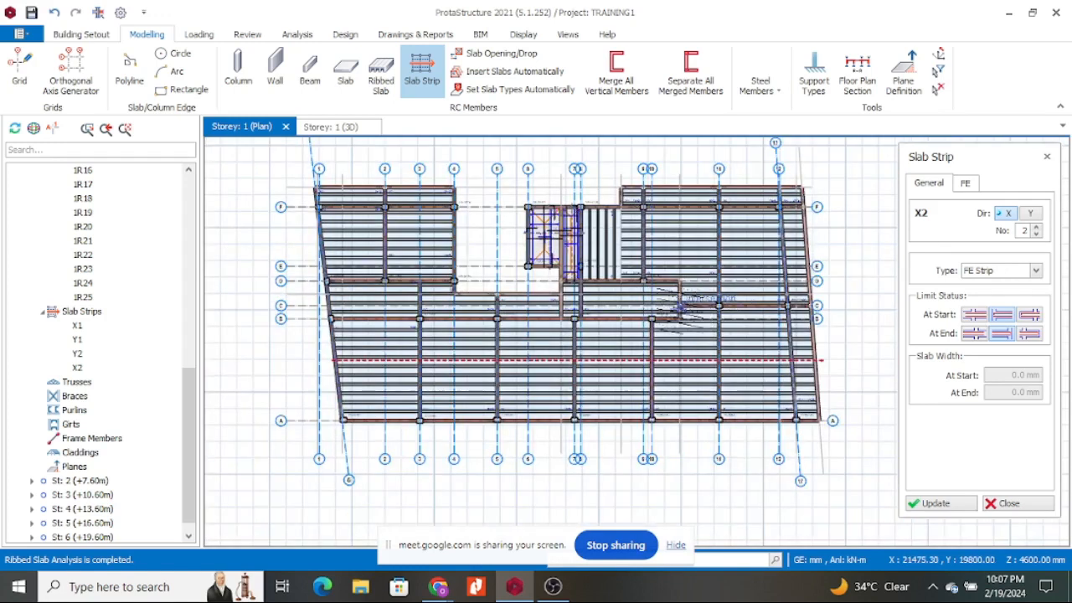
{"action": "left_click", "coordinate": [974, 333]}
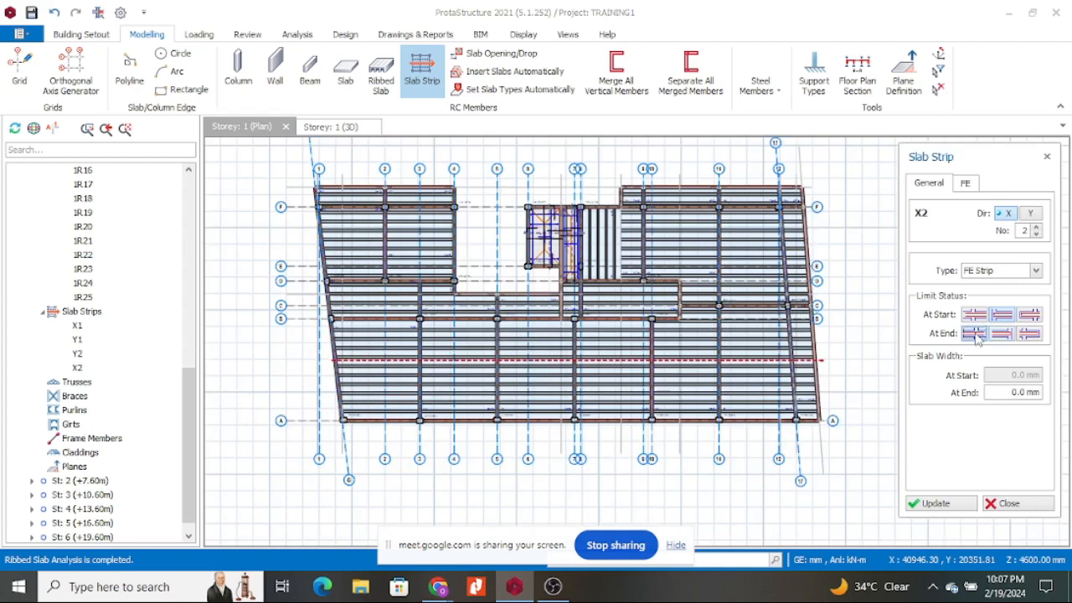
{"action": "scroll", "coordinate": [330, 307], "scroll_direction": "up", "scroll_amount": 3}
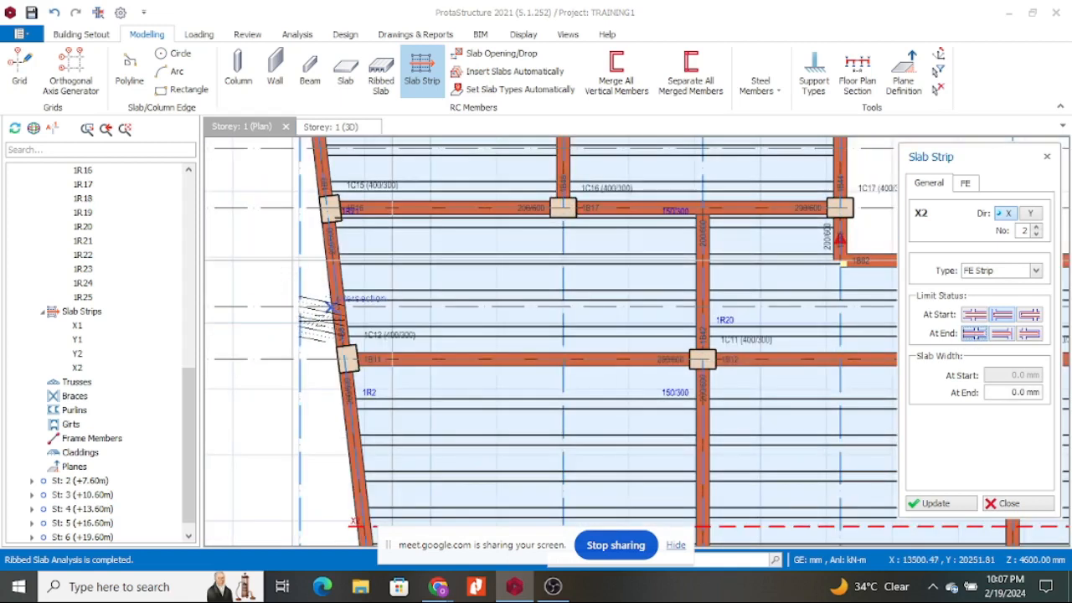
{"action": "scroll", "coordinate": [316, 285], "scroll_direction": "down", "scroll_amount": 2}
Draw strip X3 from the plan's left edge to the beam-column junction.
{"action": "left_click", "coordinate": [314, 284]}
{"action": "scroll", "coordinate": [813, 316], "scroll_direction": "down", "scroll_amount": 1}
{"action": "middle_click_drag", "start_coordinate": [813, 316], "coordinate": [512, 275]}
{"action": "scroll", "coordinate": [600, 277], "scroll_direction": "up", "scroll_amount": 3}
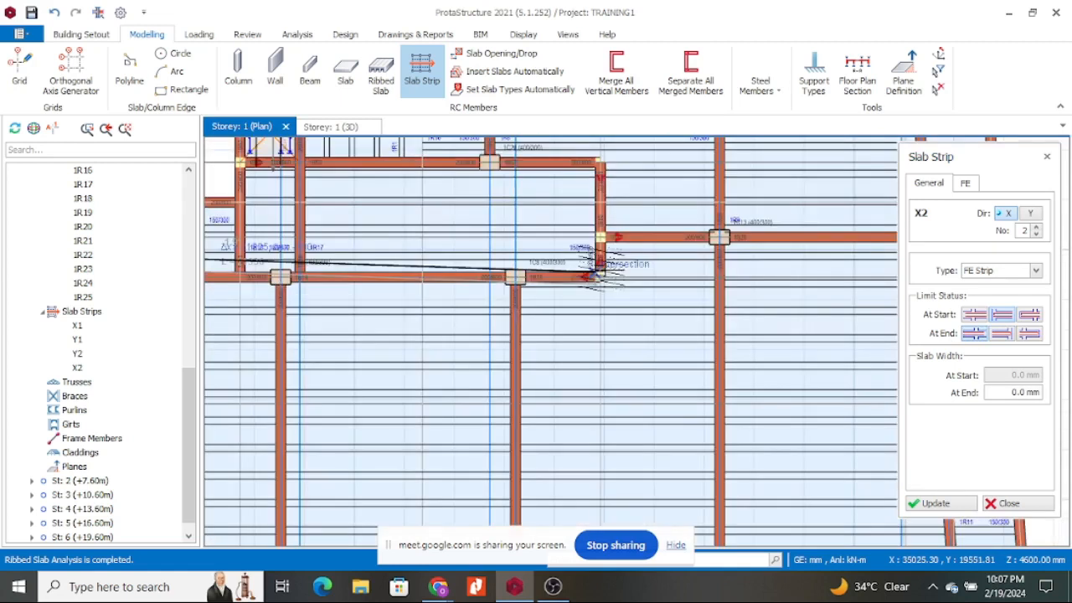
{"action": "scroll", "coordinate": [607, 255], "scroll_direction": "up", "scroll_amount": 3}
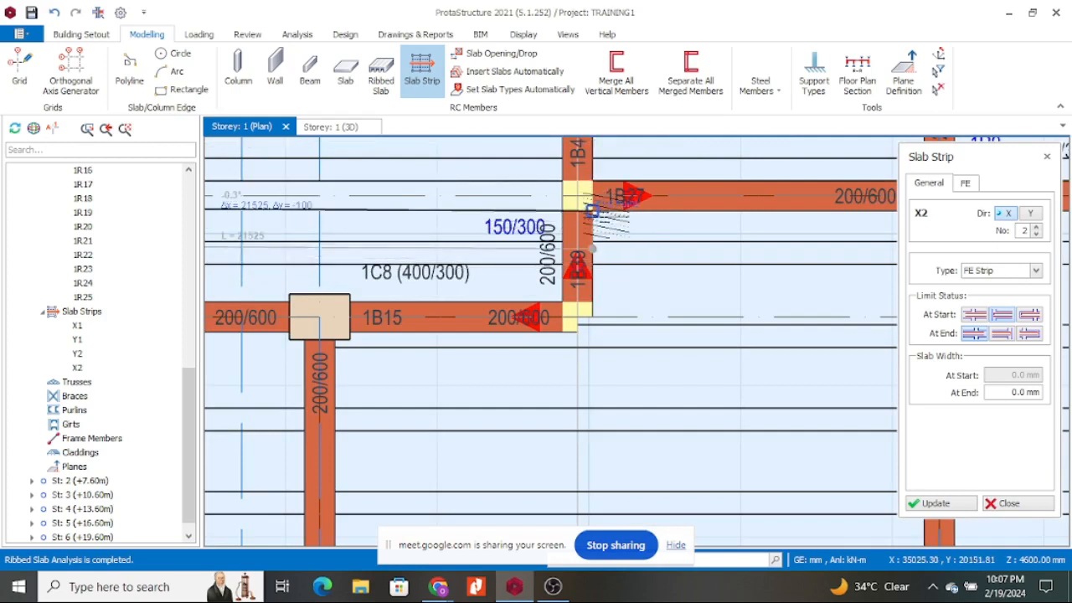
{"action": "left_click", "coordinate": [609, 224]}
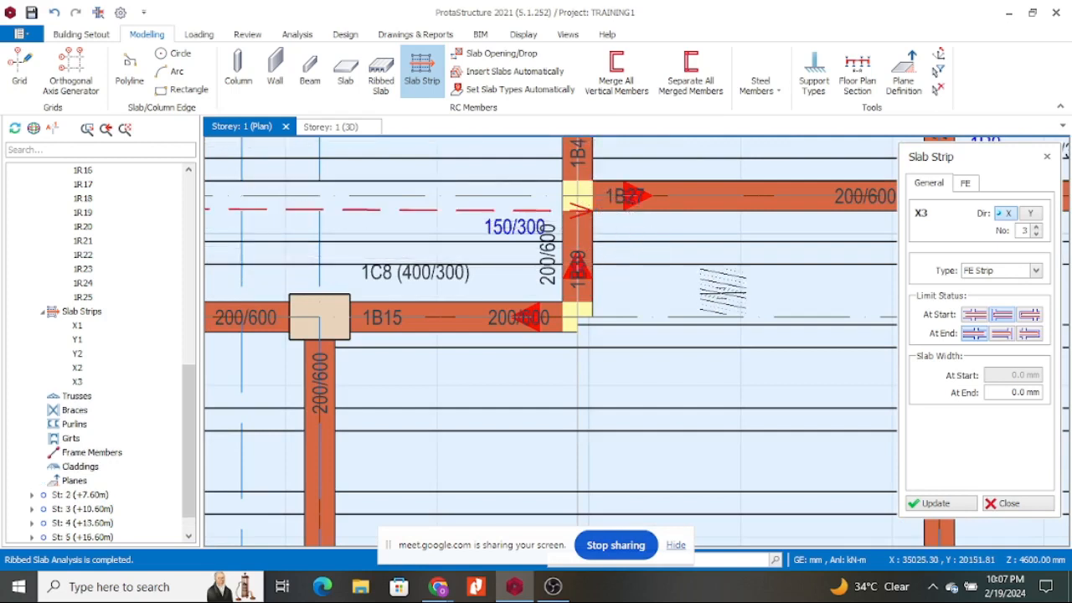
{"action": "scroll", "coordinate": [678, 272], "scroll_direction": "down", "scroll_amount": 4}
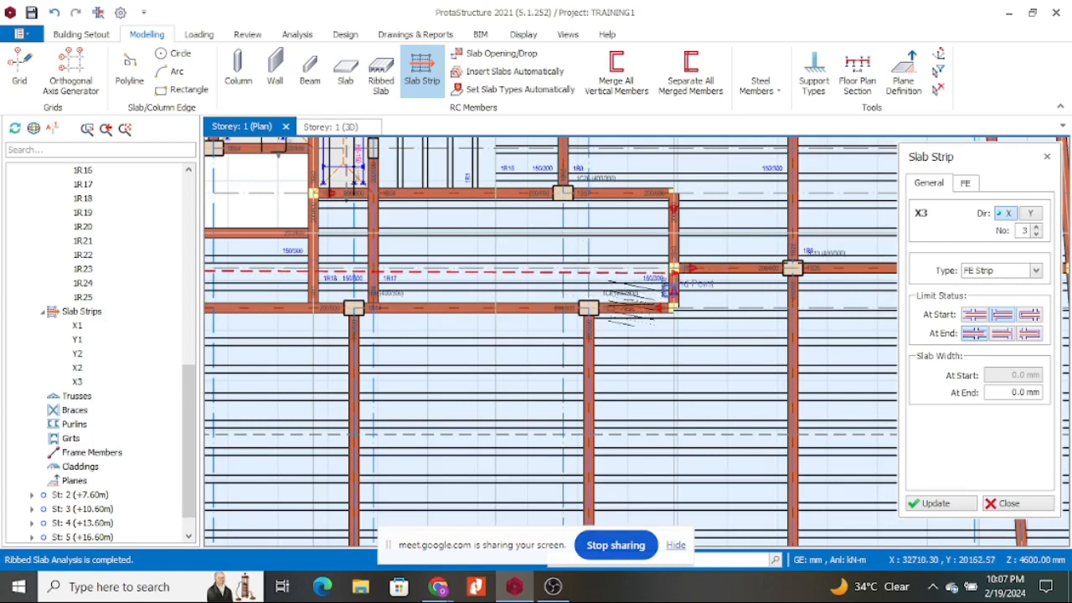
{"action": "scroll", "coordinate": [621, 328], "scroll_direction": "down", "scroll_amount": 5}
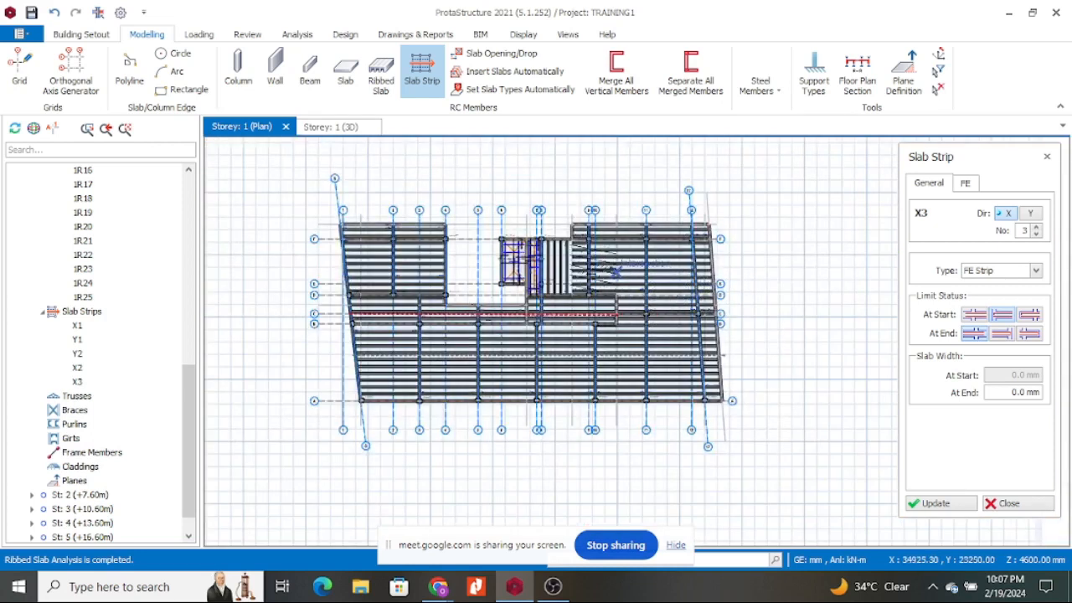
{"action": "scroll", "coordinate": [592, 260], "scroll_direction": "up", "scroll_amount": 2}
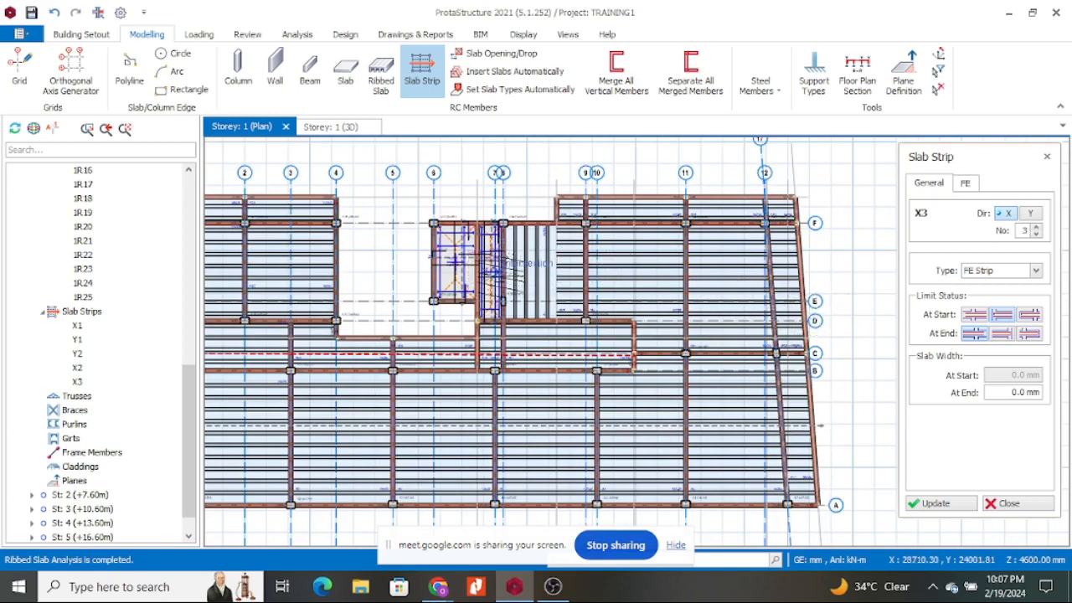
Change the limit condition and try the next strip to the right edge, raising a slab-beam inconsistency warning.
{"action": "left_click", "coordinate": [976, 332]}
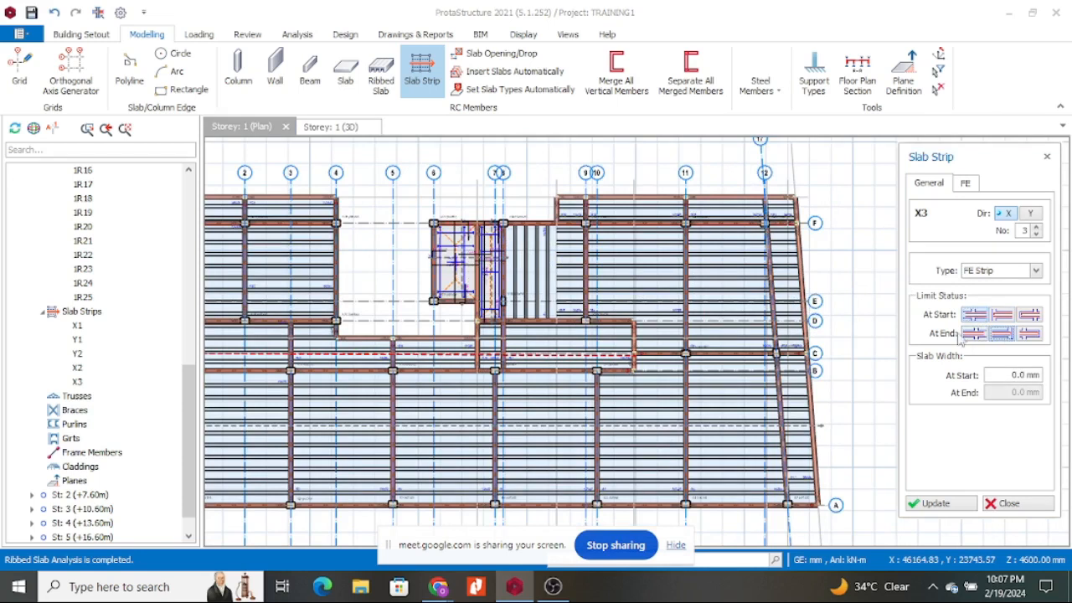
{"action": "scroll", "coordinate": [498, 272], "scroll_direction": "up", "scroll_amount": 4}
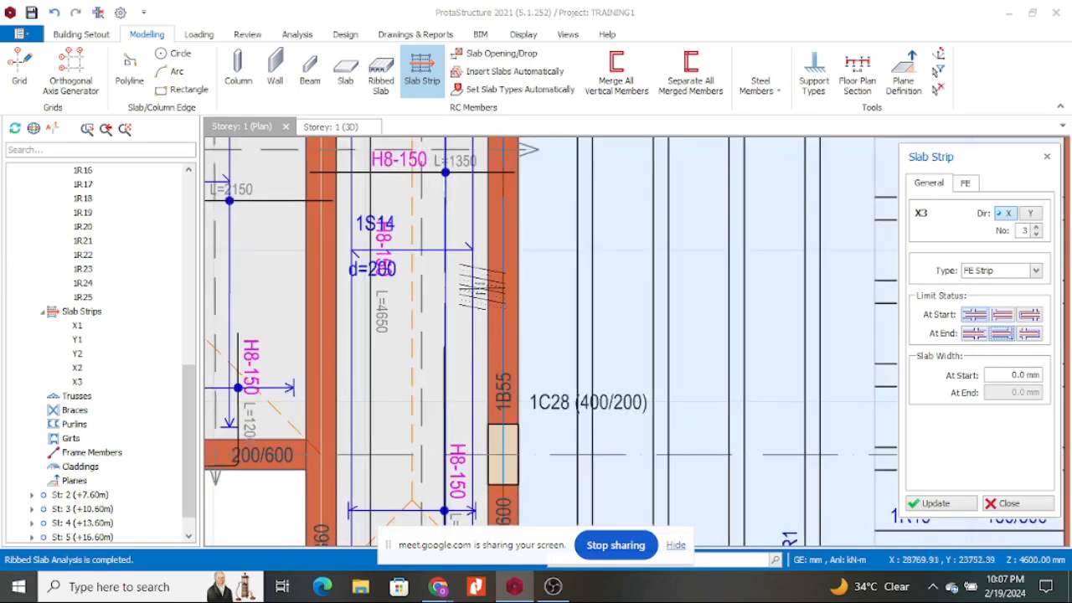
{"action": "scroll", "coordinate": [536, 280], "scroll_direction": "down", "scroll_amount": 4}
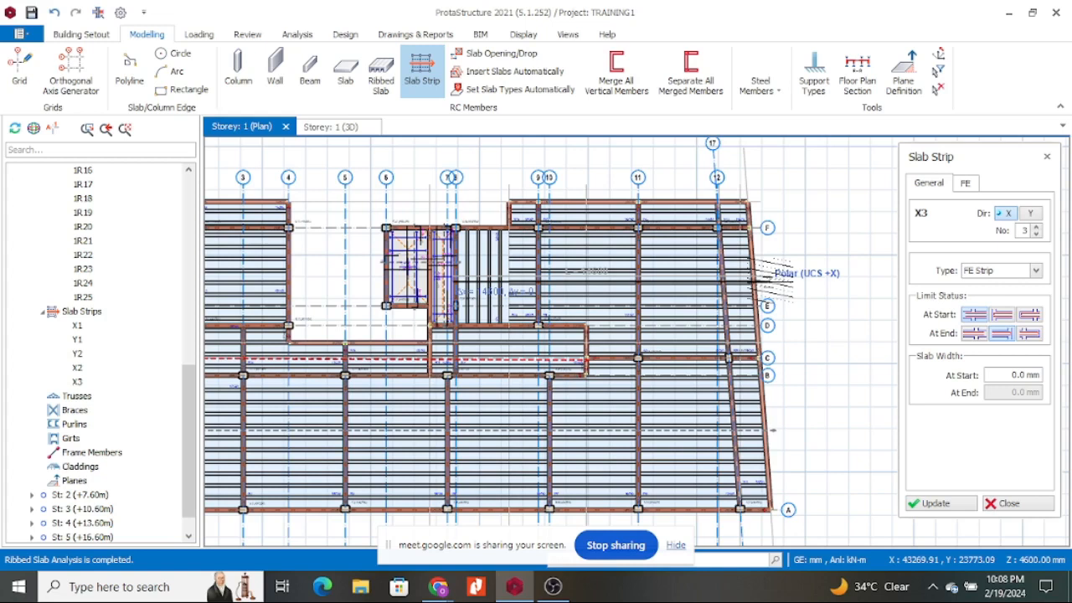
{"action": "left_click", "coordinate": [791, 279]}
{"action": "scroll", "coordinate": [757, 319], "scroll_direction": "down", "scroll_amount": 2}
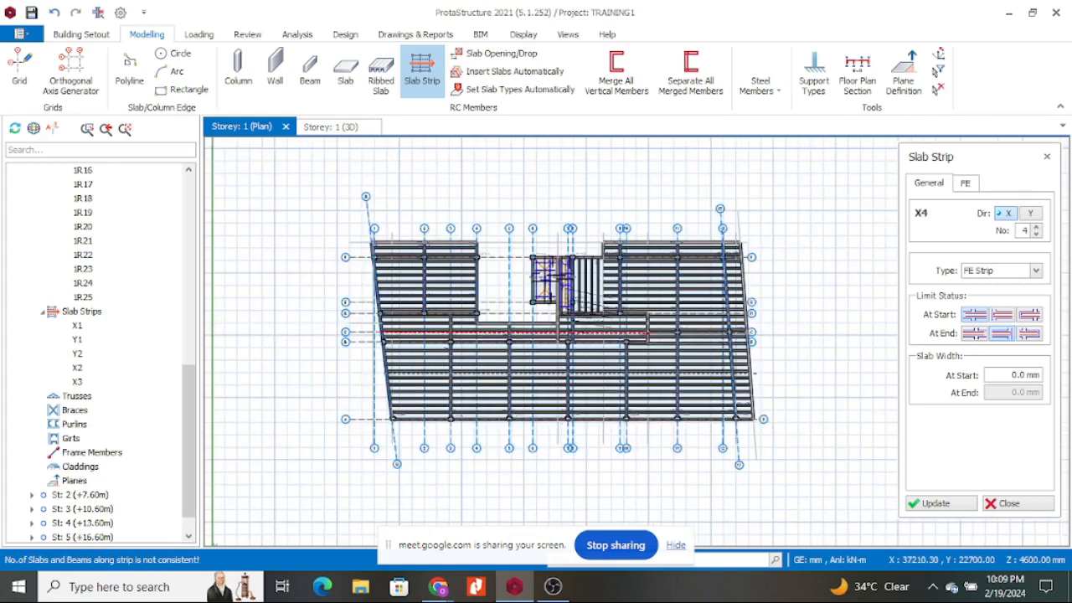
End strip X4 at the plan's right edge between grids E and F.
{"action": "scroll", "coordinate": [616, 323], "scroll_direction": "up", "scroll_amount": 3}
{"action": "scroll", "coordinate": [620, 322], "scroll_direction": "down", "scroll_amount": 3}
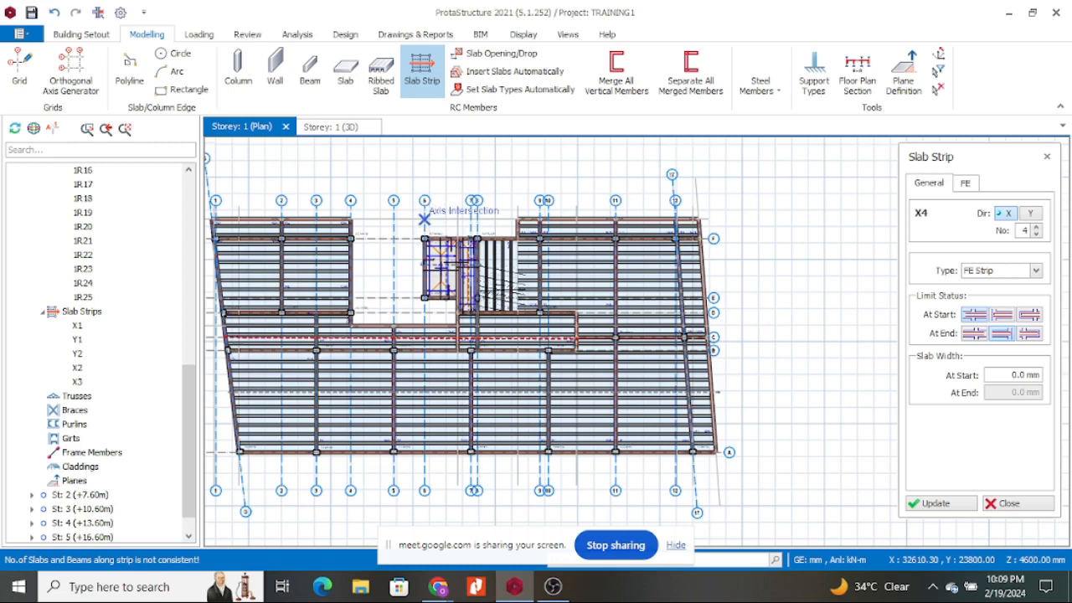
{"action": "scroll", "coordinate": [502, 293], "scroll_direction": "up", "scroll_amount": 5}
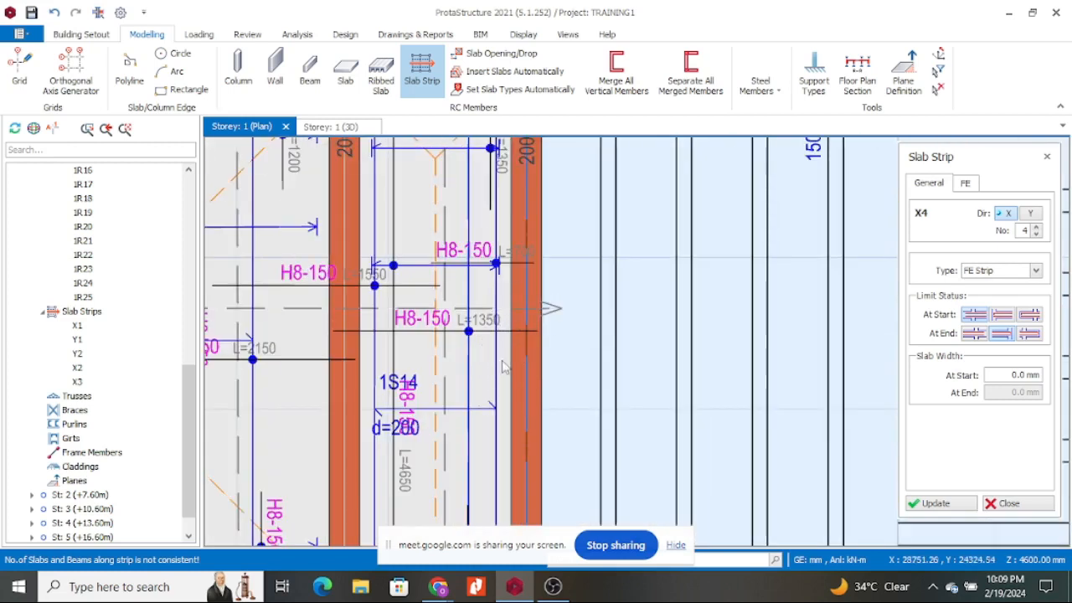
{"action": "scroll", "coordinate": [502, 366], "scroll_direction": "down", "scroll_amount": 5}
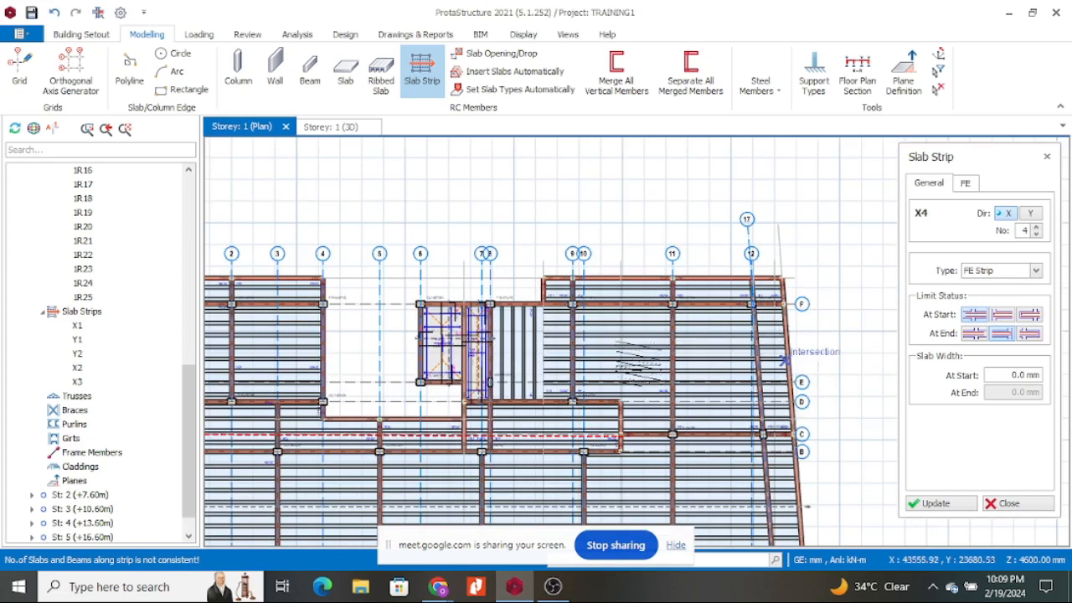
{"action": "scroll", "coordinate": [586, 334], "scroll_direction": "up", "scroll_amount": 2}
{"action": "scroll", "coordinate": [578, 332], "scroll_direction": "down", "scroll_amount": 3}
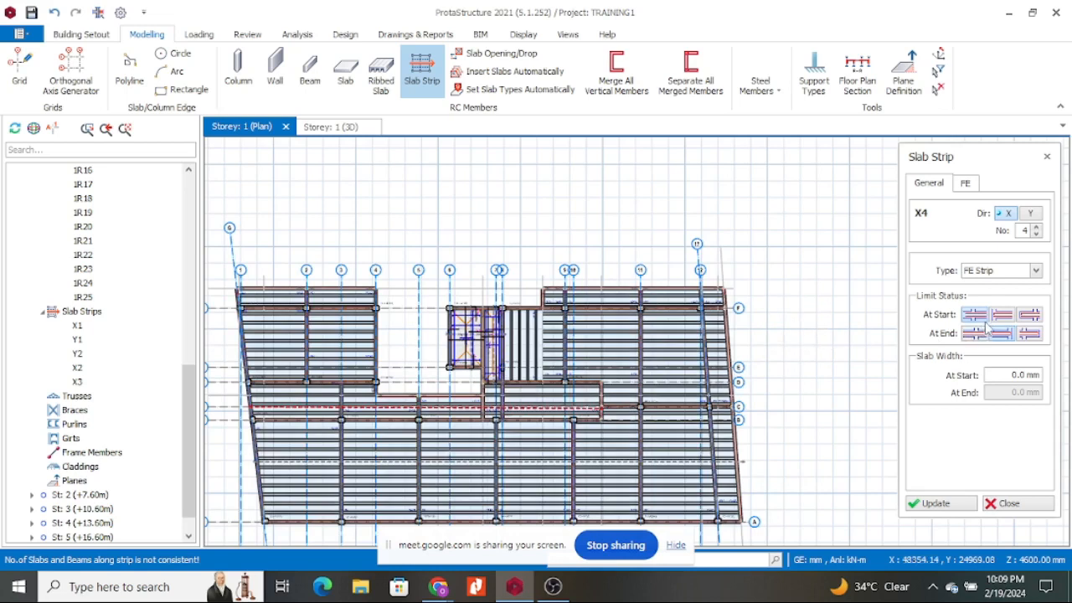
{"action": "scroll", "coordinate": [544, 335], "scroll_direction": "up", "scroll_amount": 5}
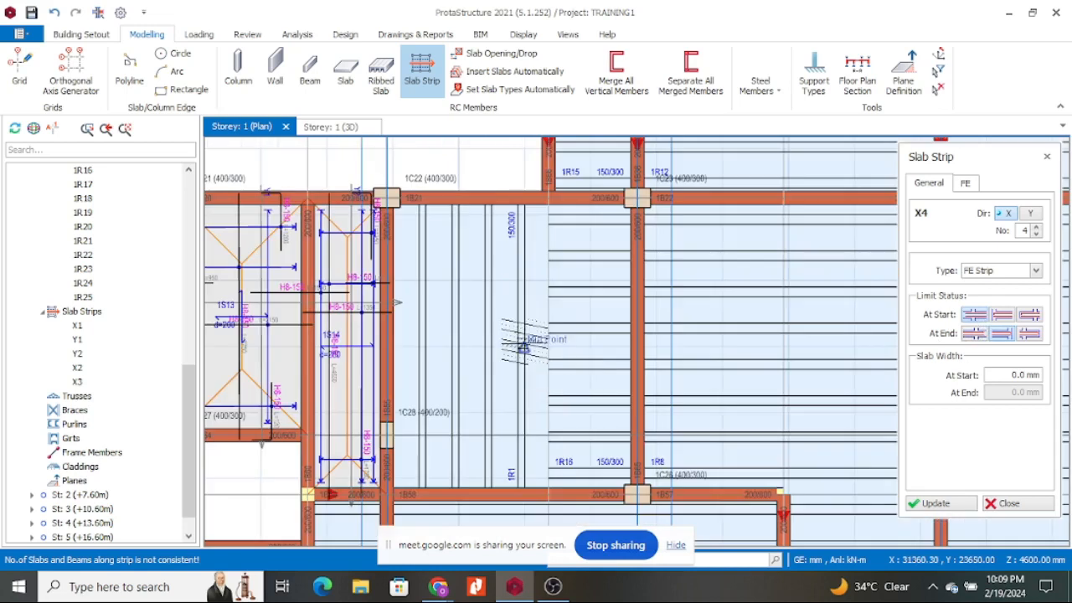
{"action": "scroll", "coordinate": [553, 327], "scroll_direction": "up", "scroll_amount": 2}
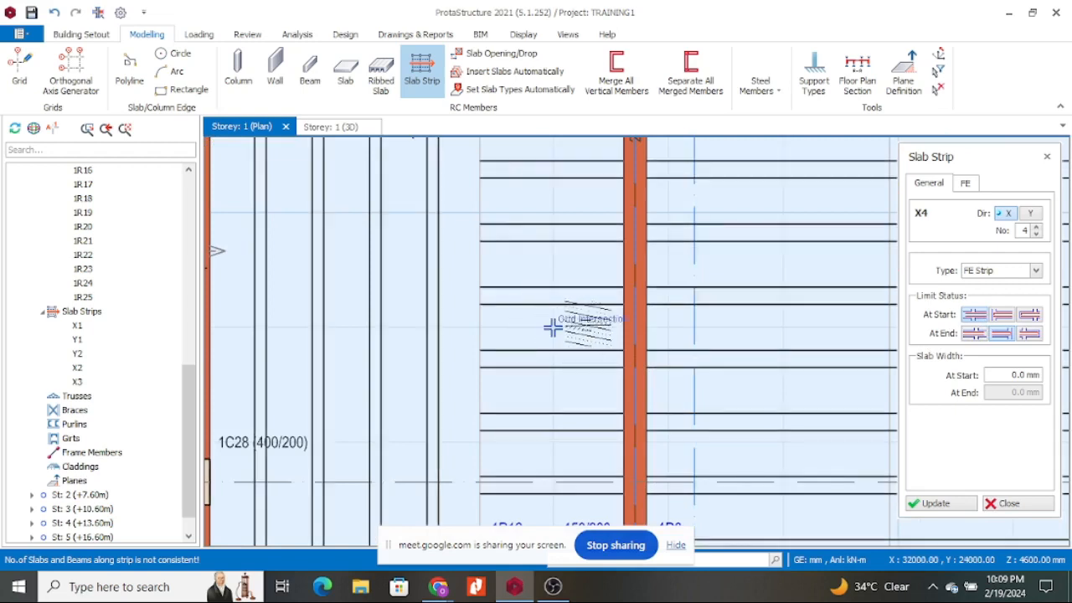
{"action": "scroll", "coordinate": [616, 295], "scroll_direction": "down", "scroll_amount": 7}
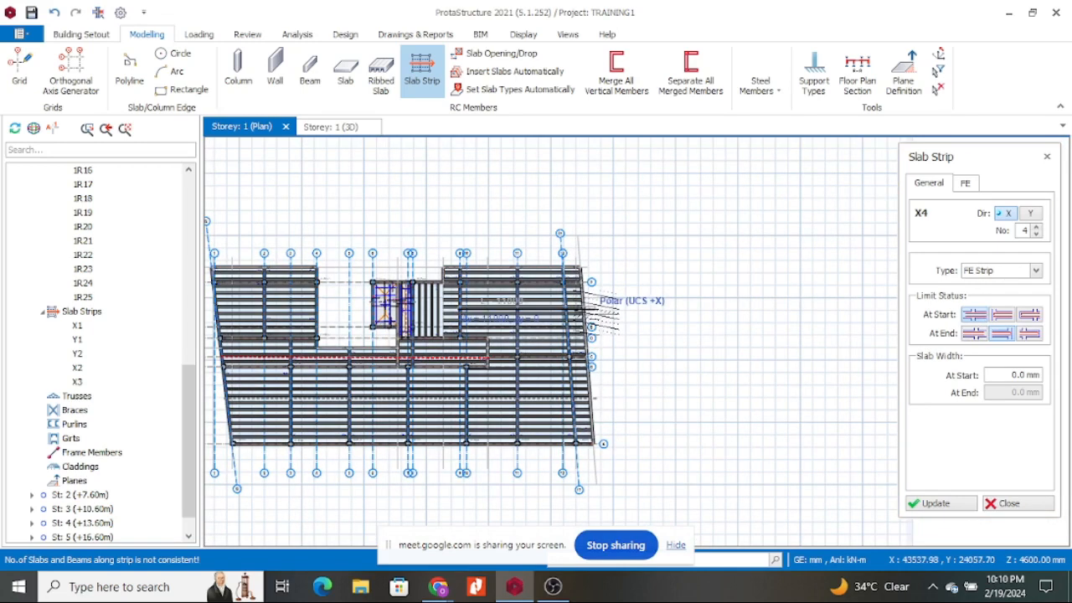
{"action": "scroll", "coordinate": [586, 308], "scroll_direction": "up", "scroll_amount": 4}
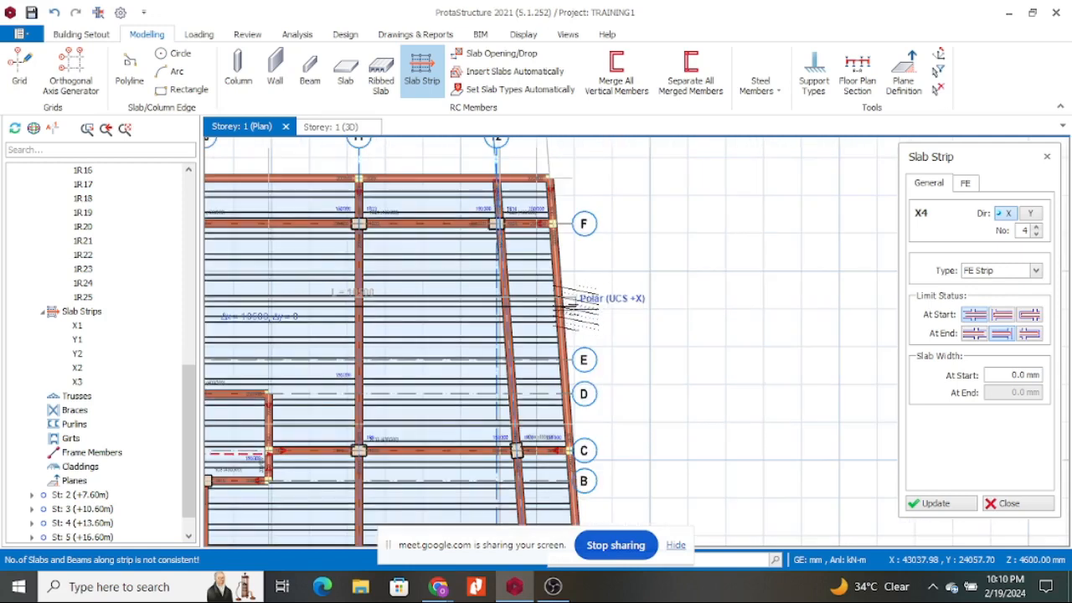
{"action": "left_click", "coordinate": [574, 307]}
{"action": "scroll", "coordinate": [684, 300], "scroll_direction": "down", "scroll_amount": 8}
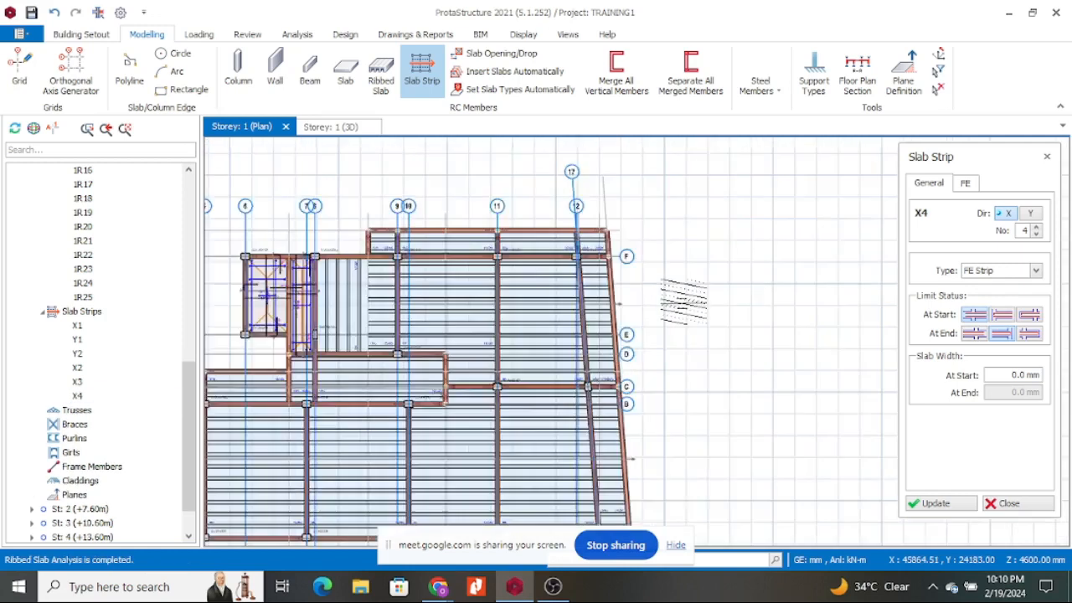
{"action": "scroll", "coordinate": [559, 273], "scroll_direction": "up", "scroll_amount": 5}
Change the start limit condition and fix the end of the current strip.
{"action": "scroll", "coordinate": [543, 276], "scroll_direction": "up", "scroll_amount": 2}
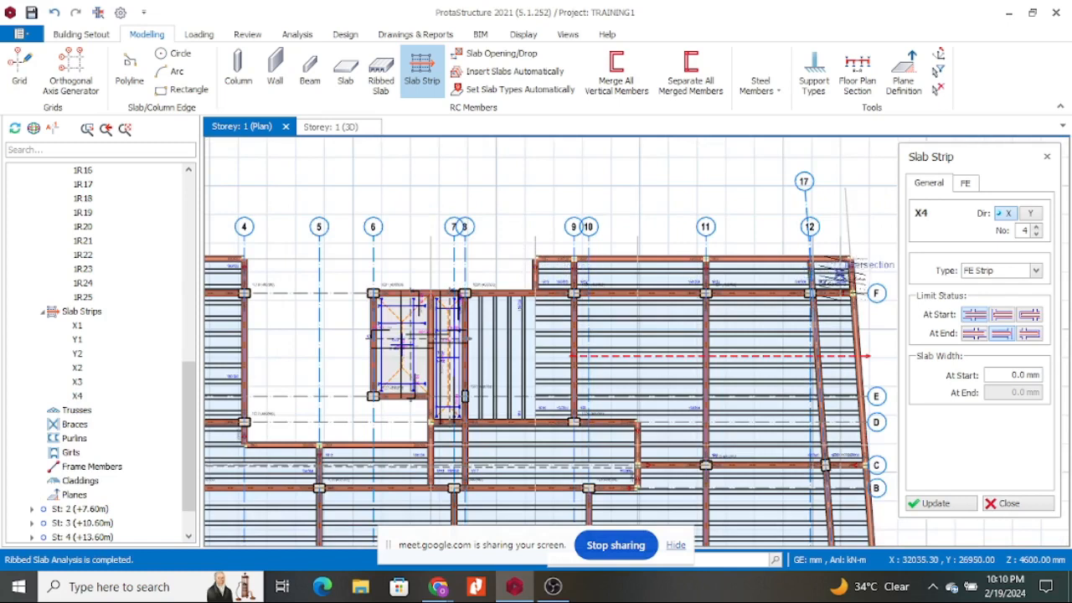
{"action": "left_click", "coordinate": [1002, 314]}
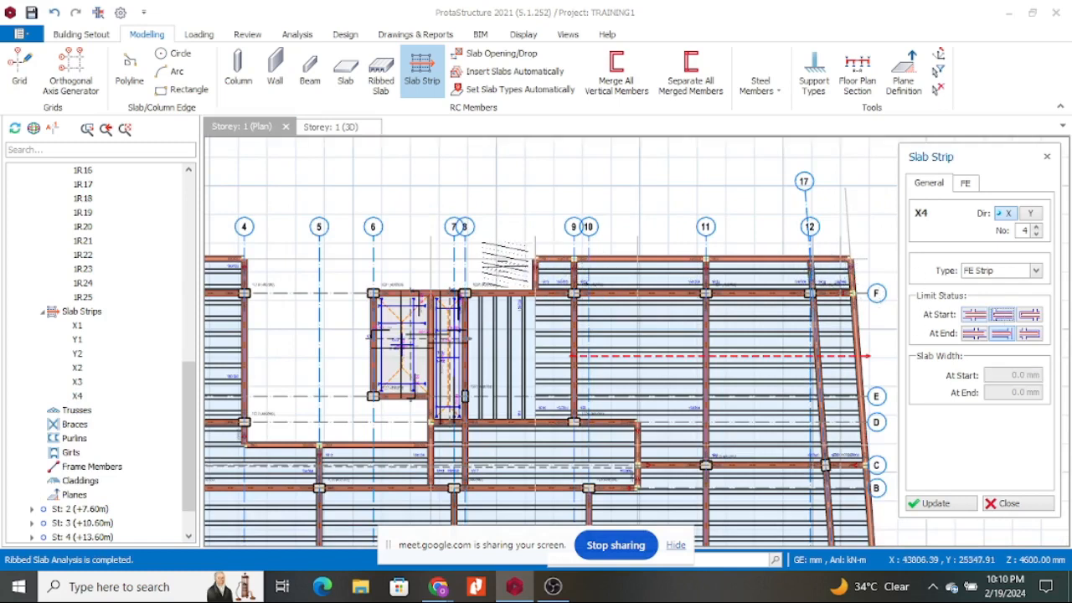
{"action": "scroll", "coordinate": [506, 267], "scroll_direction": "up", "scroll_amount": 3}
{"action": "scroll", "coordinate": [546, 279], "scroll_direction": "down", "scroll_amount": 5}
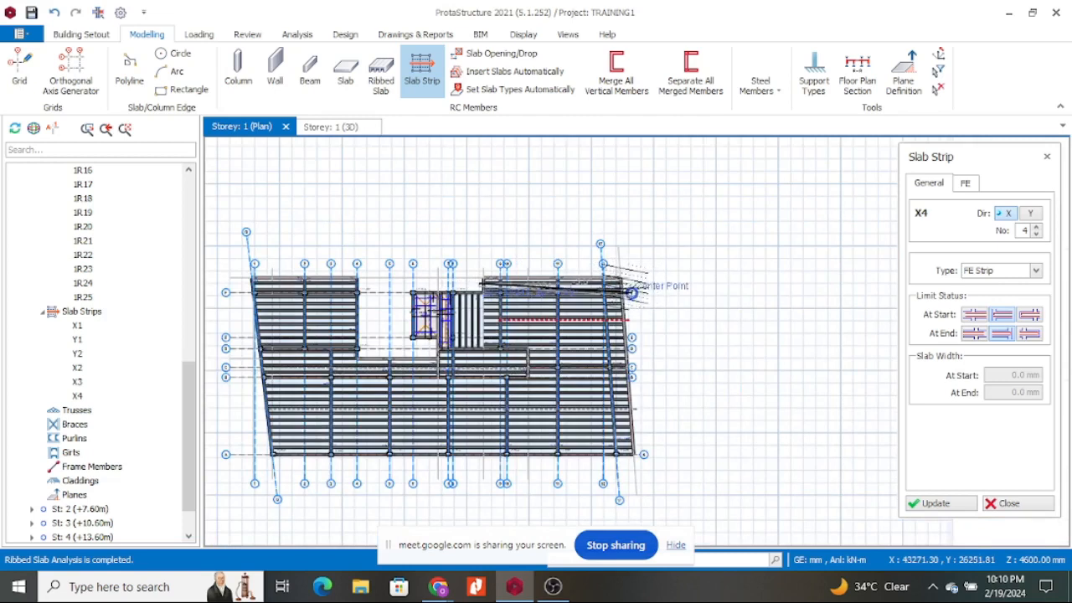
{"action": "scroll", "coordinate": [632, 291], "scroll_direction": "up", "scroll_amount": 3}
{"action": "left_click", "coordinate": [630, 281]}
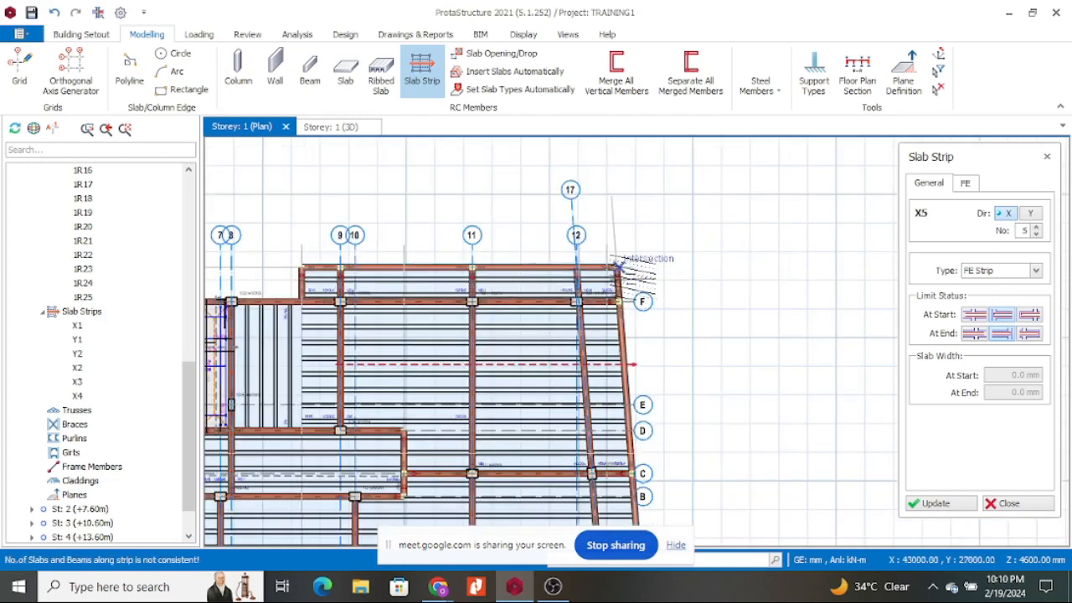
{"action": "scroll", "coordinate": [293, 278], "scroll_direction": "up", "scroll_amount": 1}
Draw strip X5 from near grid 8/F to the right-hand edge.
{"action": "left_click", "coordinate": [295, 279]}
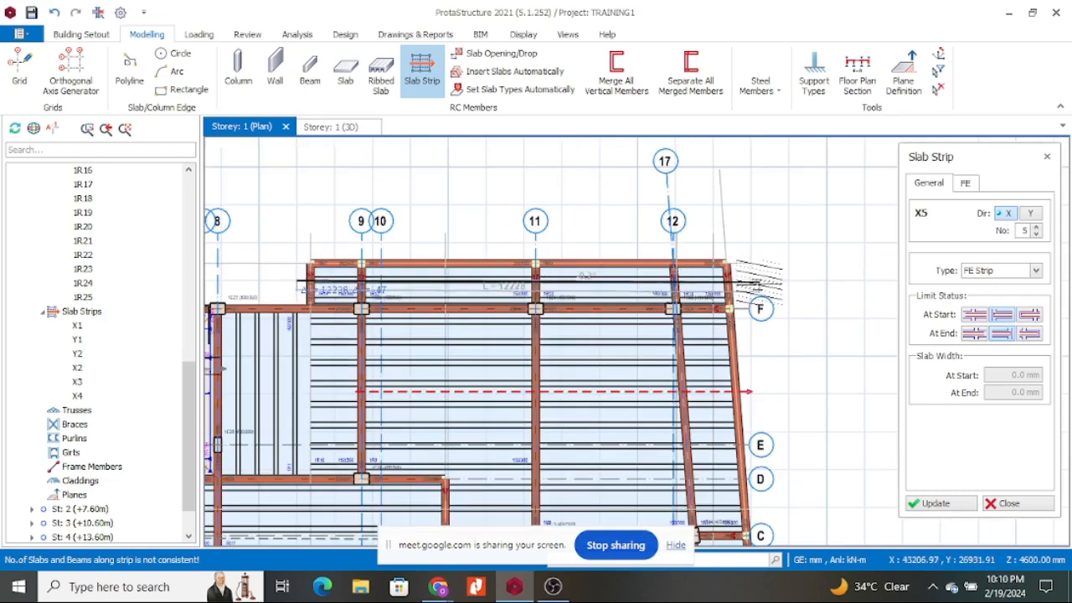
{"action": "left_click", "coordinate": [727, 267]}
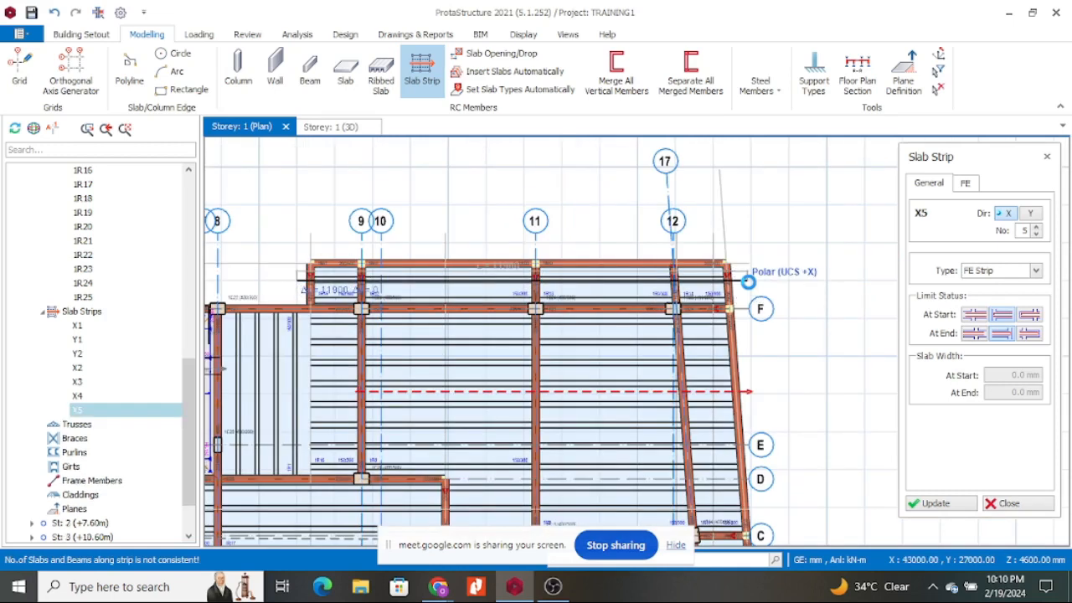
{"action": "scroll", "coordinate": [751, 287], "scroll_direction": "down", "scroll_amount": 3}
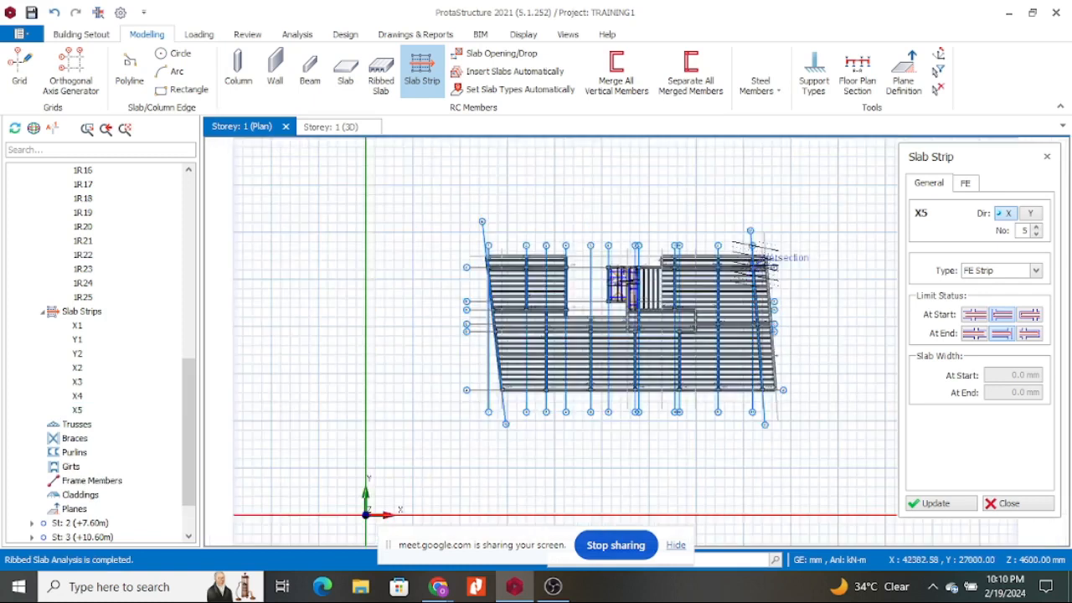
{"action": "scroll", "coordinate": [569, 266], "scroll_direction": "up", "scroll_amount": 5}
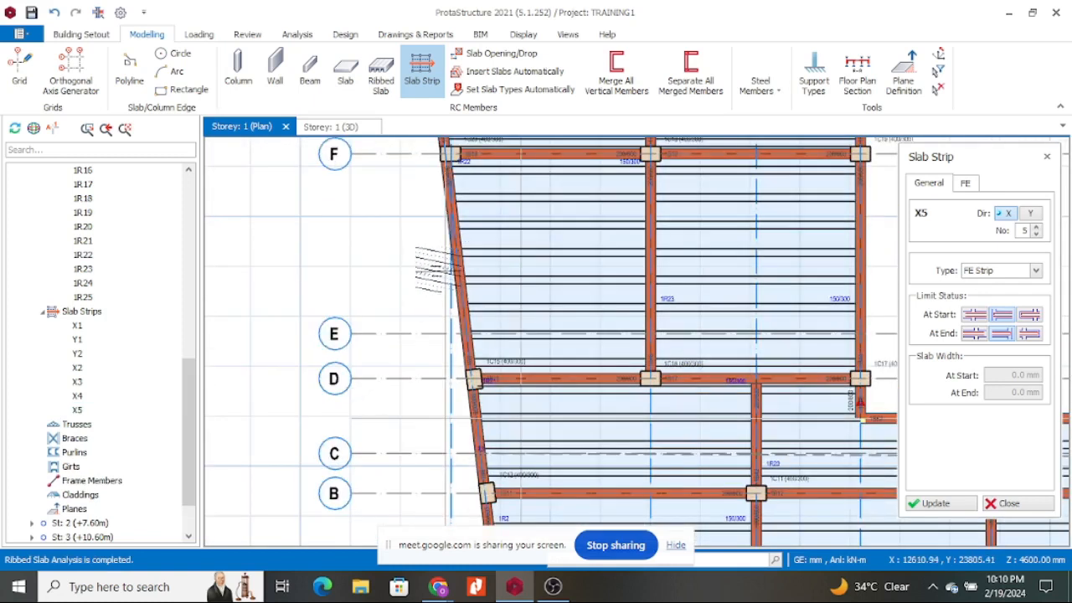
{"action": "scroll", "coordinate": [469, 281], "scroll_direction": "down", "scroll_amount": 2}
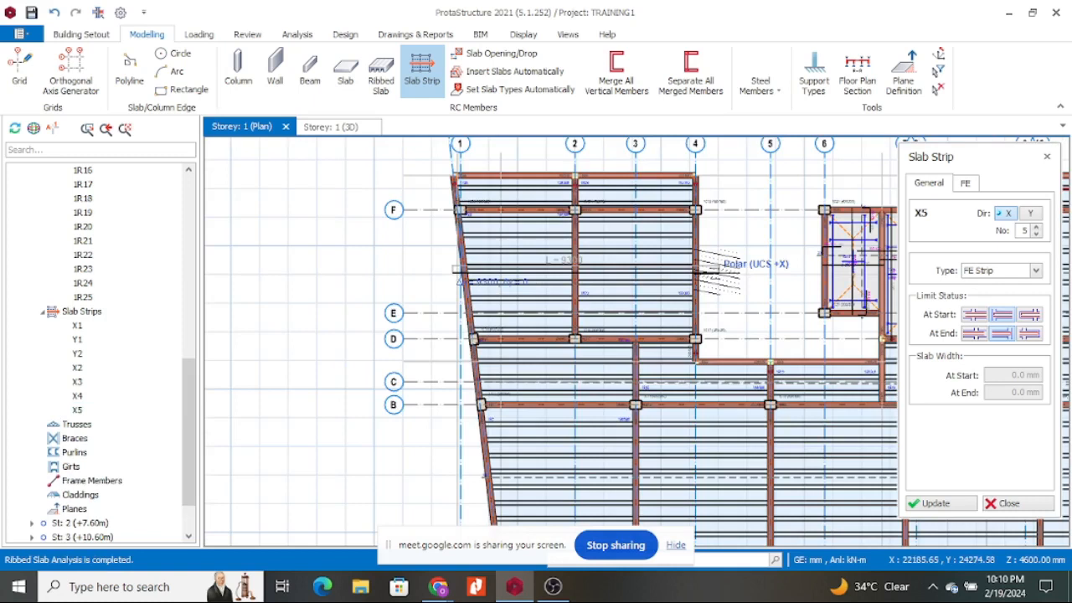
End strip X6 at grid line 4 and place strip X7 along the top bay.
{"action": "left_click", "coordinate": [708, 293]}
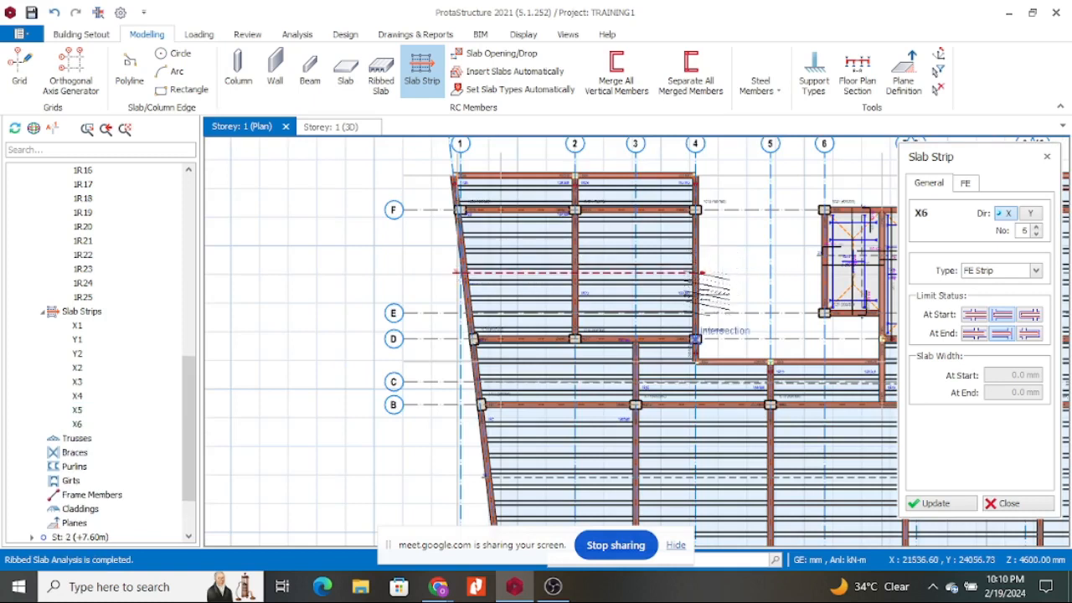
{"action": "scroll", "coordinate": [553, 327], "scroll_direction": "down", "scroll_amount": 2}
{"action": "scroll", "coordinate": [540, 285], "scroll_direction": "up", "scroll_amount": 3}
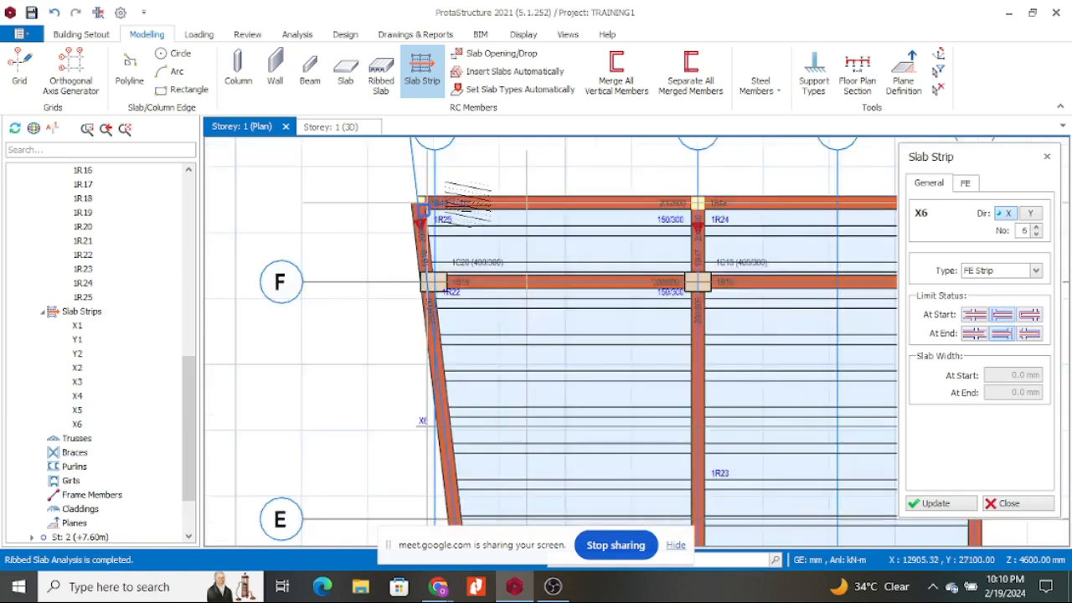
{"action": "scroll", "coordinate": [468, 268], "scroll_direction": "down", "scroll_amount": 1}
{"action": "scroll", "coordinate": [783, 260], "scroll_direction": "down", "scroll_amount": 1}
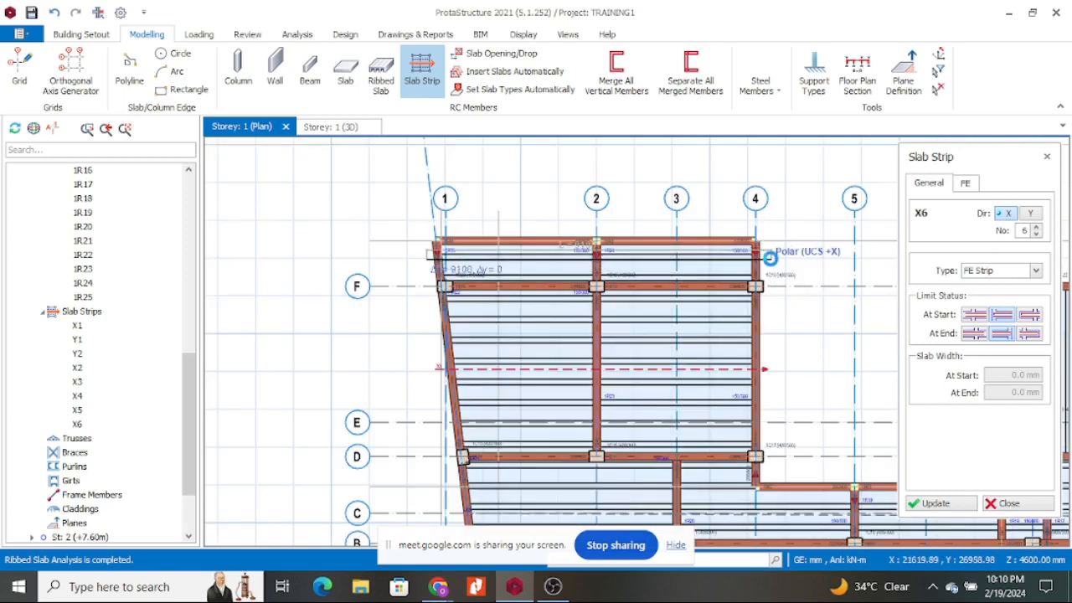
{"action": "left_click", "coordinate": [772, 265]}
{"action": "scroll", "coordinate": [616, 237], "scroll_direction": "down", "scroll_amount": 2}
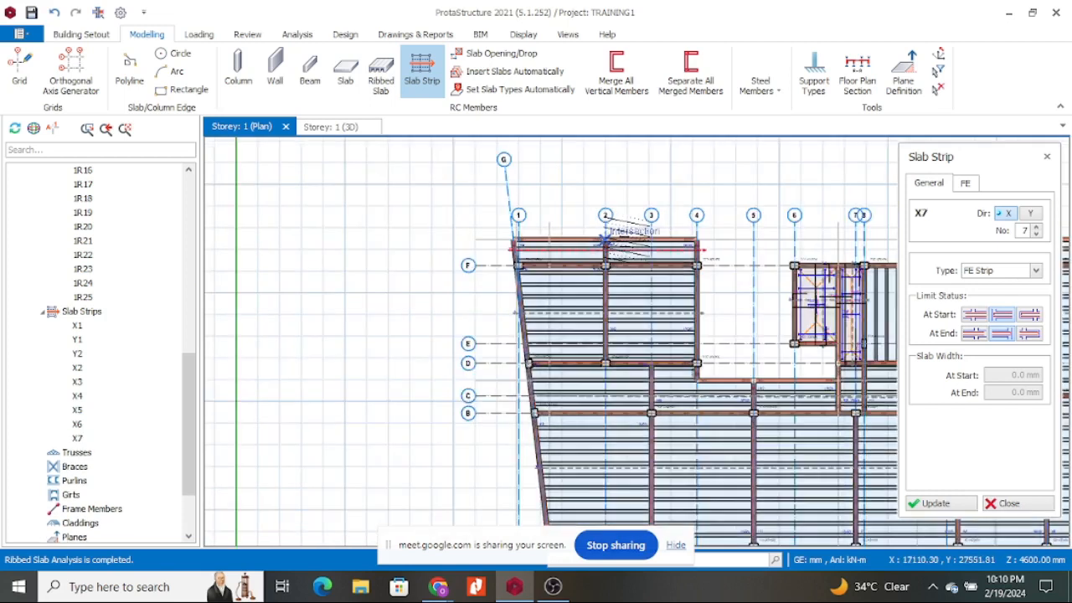
Switch strips to the Y direction and finish strip Y7 at grid A.
{"action": "left_click", "coordinate": [1031, 216]}
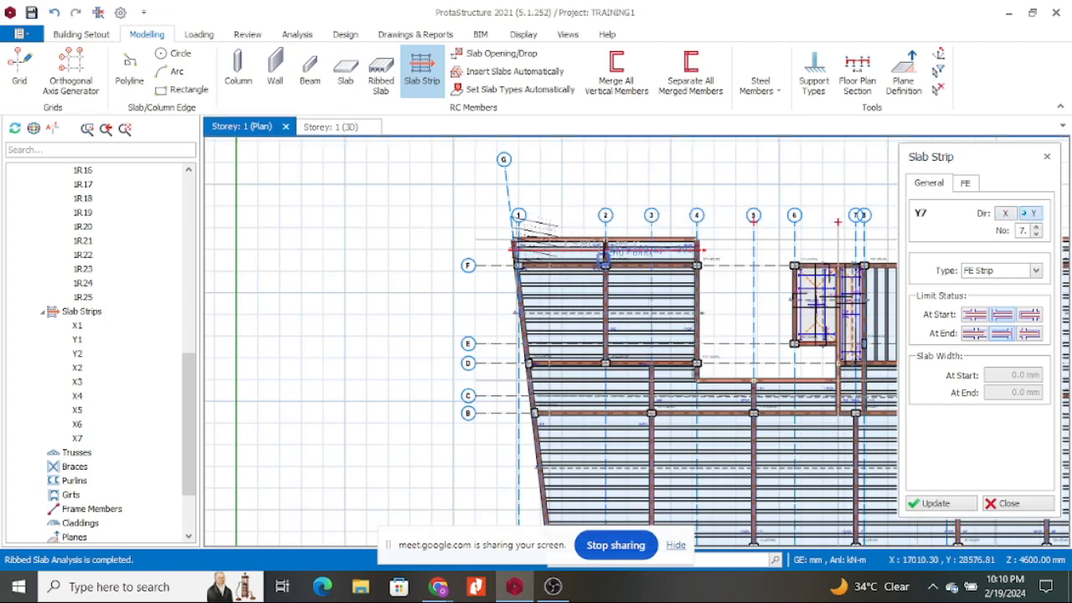
{"action": "scroll", "coordinate": [558, 227], "scroll_direction": "up", "scroll_amount": 2}
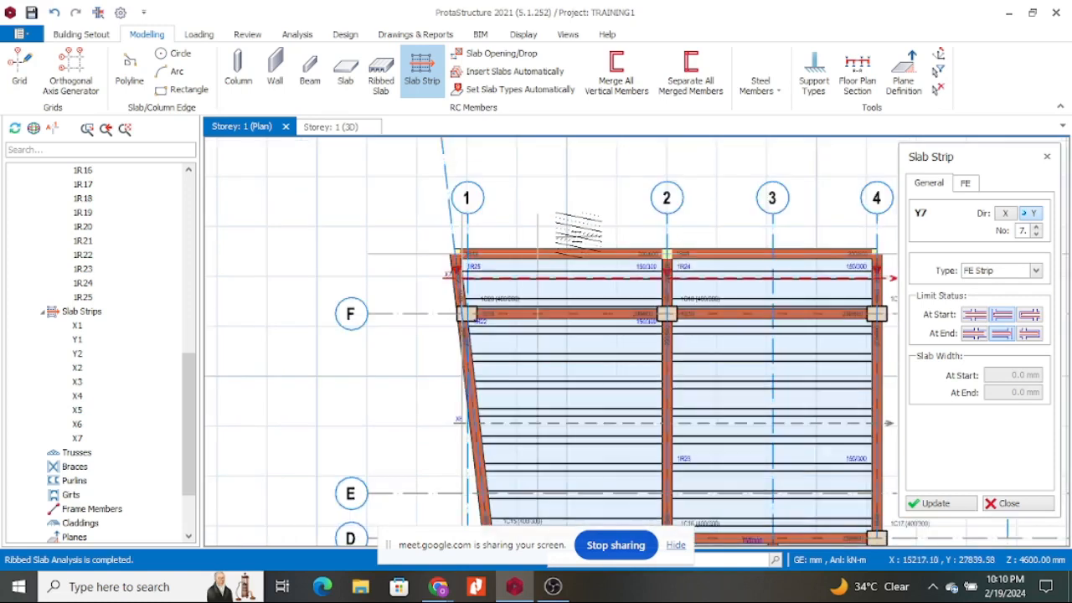
{"action": "scroll", "coordinate": [586, 241], "scroll_direction": "down", "scroll_amount": 3}
{"action": "scroll", "coordinate": [591, 326], "scroll_direction": "up", "scroll_amount": 3}
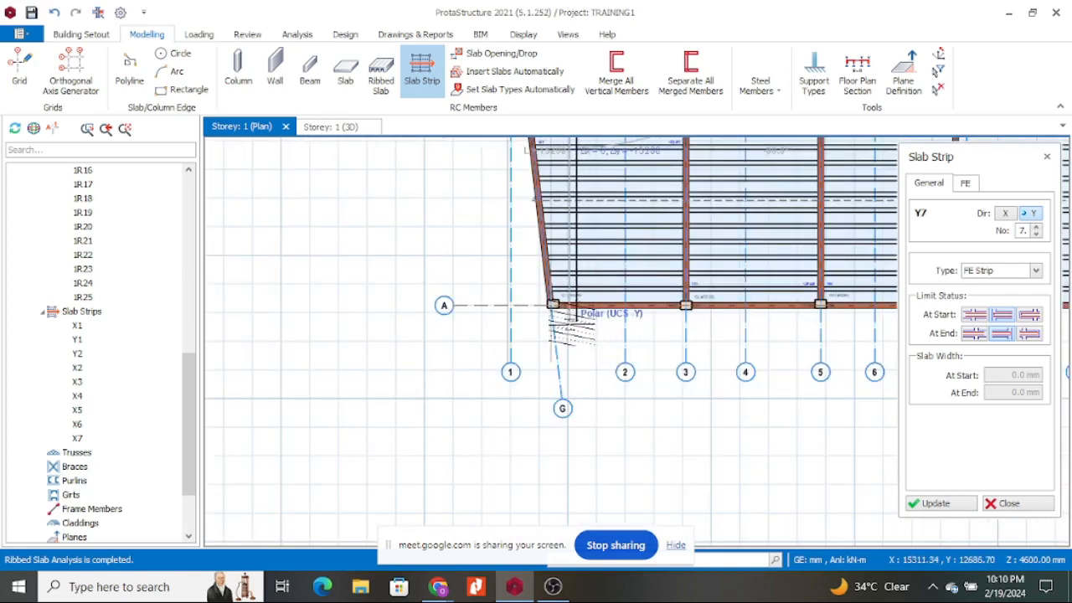
{"action": "left_click", "coordinate": [575, 325]}
{"action": "scroll", "coordinate": [566, 360], "scroll_direction": "down", "scroll_amount": 3}
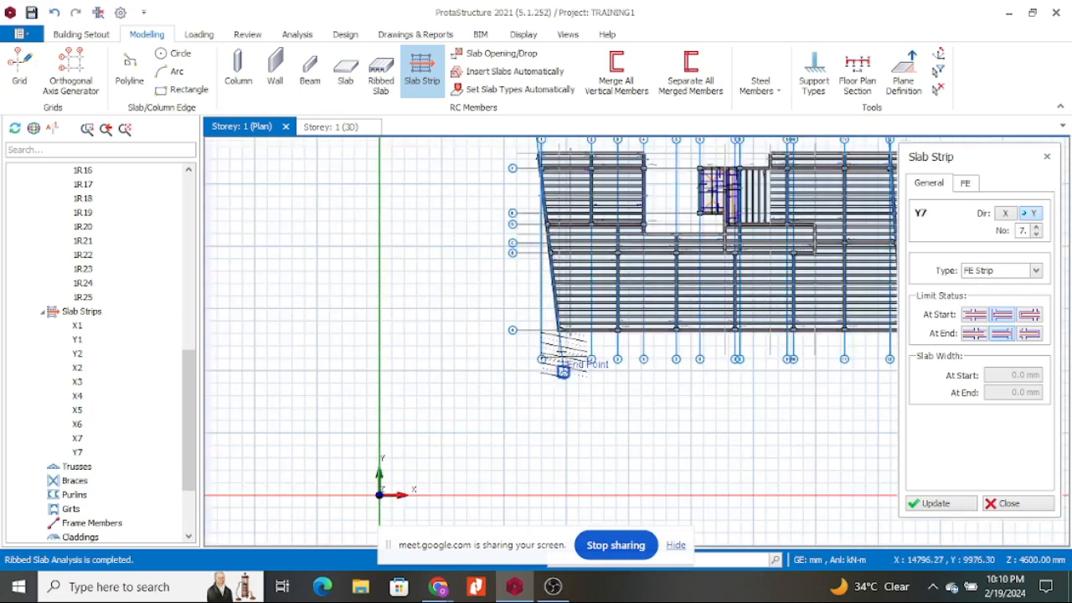
{"action": "scroll", "coordinate": [552, 377], "scroll_direction": "up", "scroll_amount": 2}
{"action": "scroll", "coordinate": [624, 172], "scroll_direction": "up", "scroll_amount": 5}
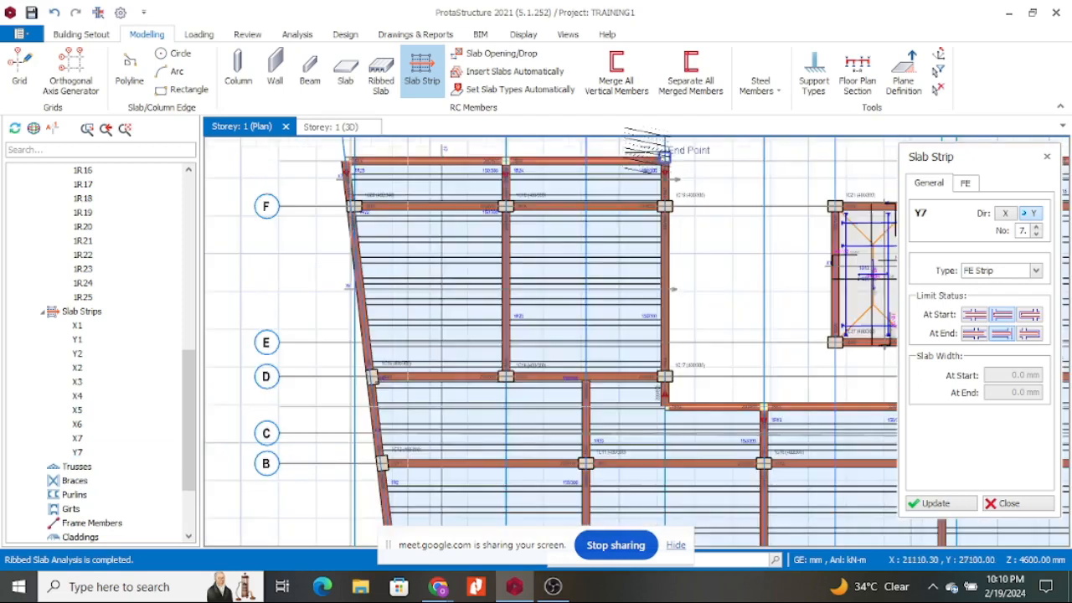
{"action": "scroll", "coordinate": [629, 172], "scroll_direction": "down", "scroll_amount": 5}
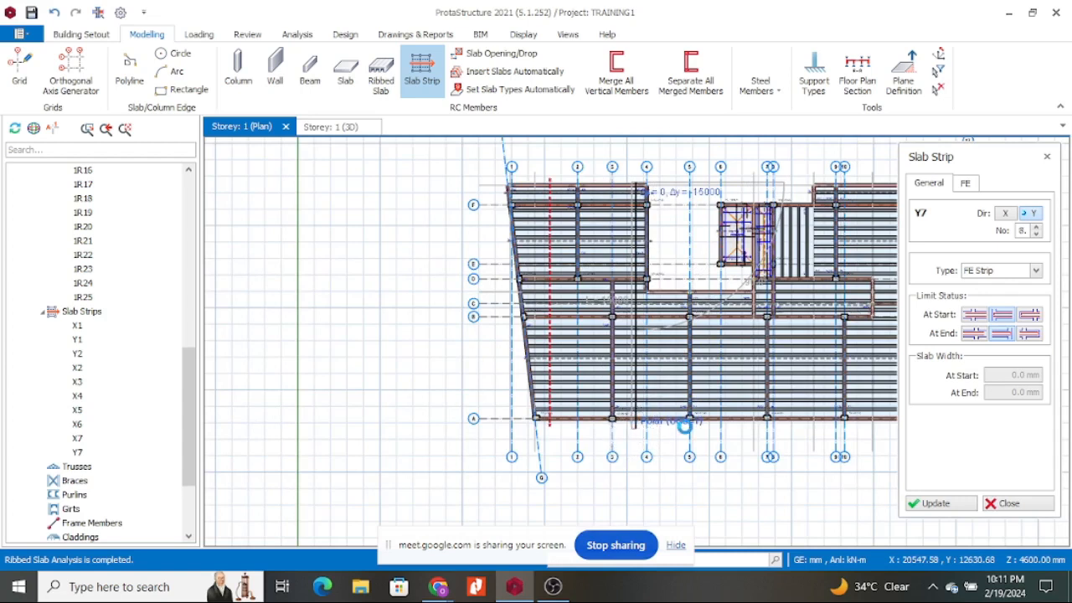
Place strip Y8 across the slab and draw Y9 from a beam intersection down to grid A.
{"action": "left_click", "coordinate": [685, 425]}
{"action": "scroll", "coordinate": [672, 313], "scroll_direction": "up", "scroll_amount": 2}
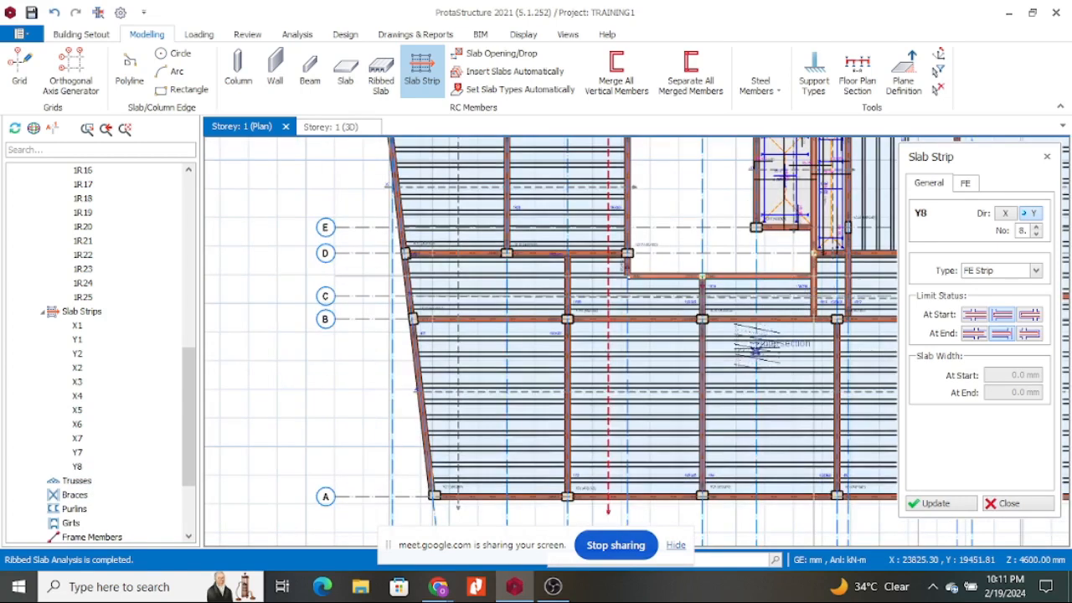
{"action": "left_click", "coordinate": [812, 277]}
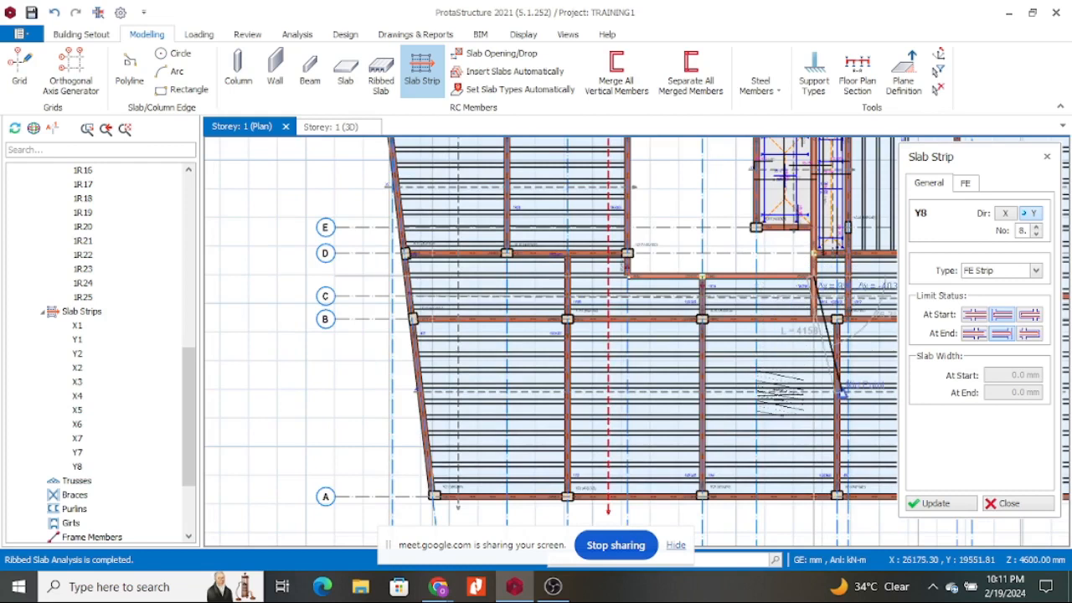
{"action": "scroll", "coordinate": [778, 272], "scroll_direction": "up", "scroll_amount": 3}
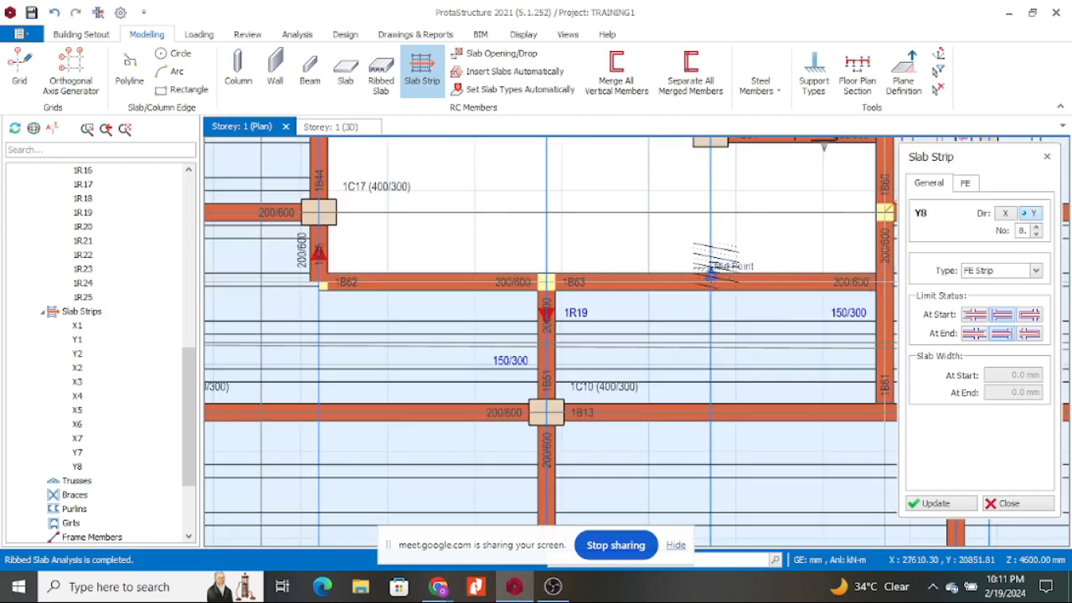
{"action": "scroll", "coordinate": [710, 266], "scroll_direction": "down", "scroll_amount": 2}
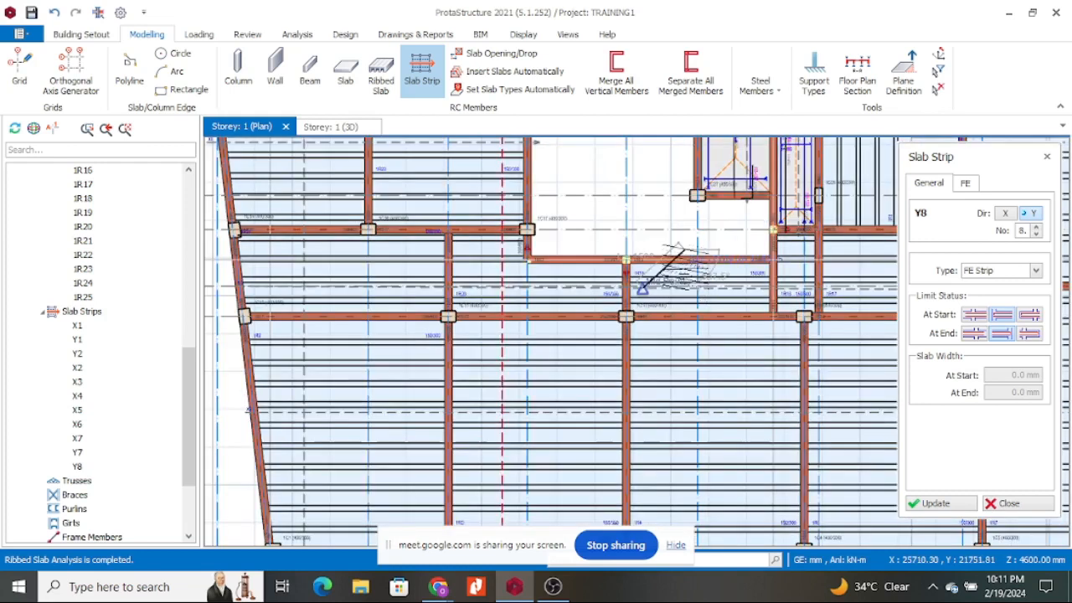
{"action": "scroll", "coordinate": [694, 408], "scroll_direction": "down", "scroll_amount": 3}
{"action": "scroll", "coordinate": [690, 389], "scroll_direction": "up", "scroll_amount": 2}
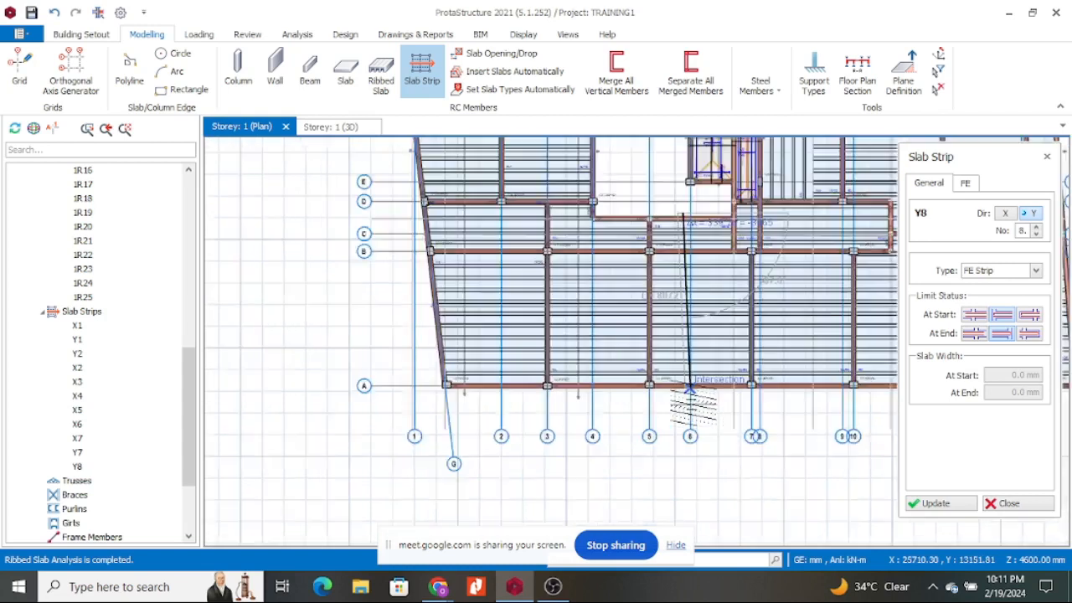
{"action": "scroll", "coordinate": [689, 389], "scroll_direction": "up", "scroll_amount": 2}
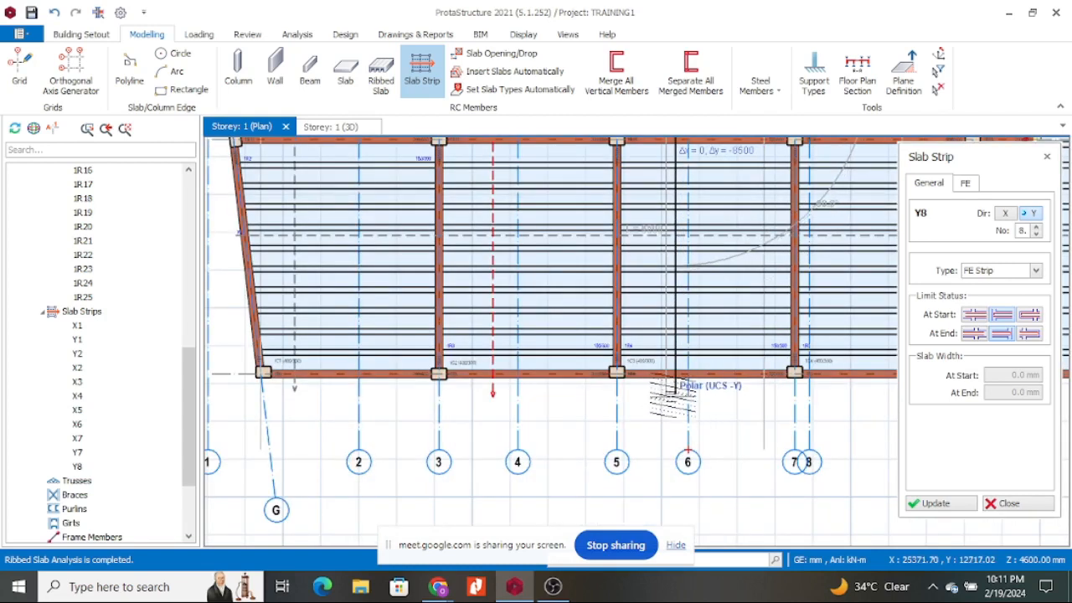
{"action": "left_click", "coordinate": [674, 388]}
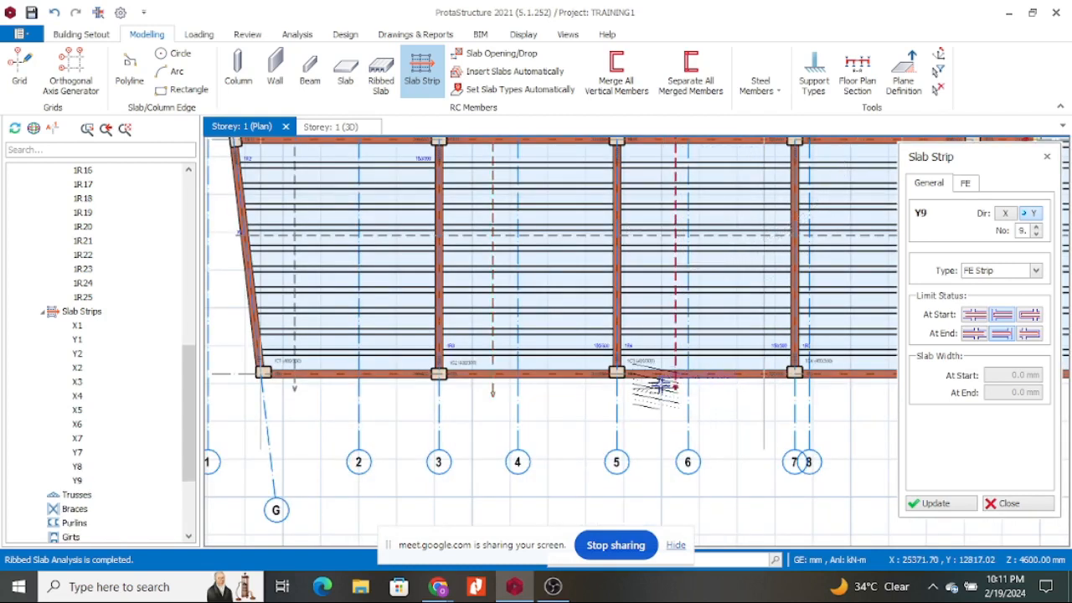
Change the start support condition and draw strip Y10, completing twelve strips.
{"action": "scroll", "coordinate": [659, 387], "scroll_direction": "down", "scroll_amount": 3}
{"action": "scroll", "coordinate": [660, 346], "scroll_direction": "up", "scroll_amount": 4}
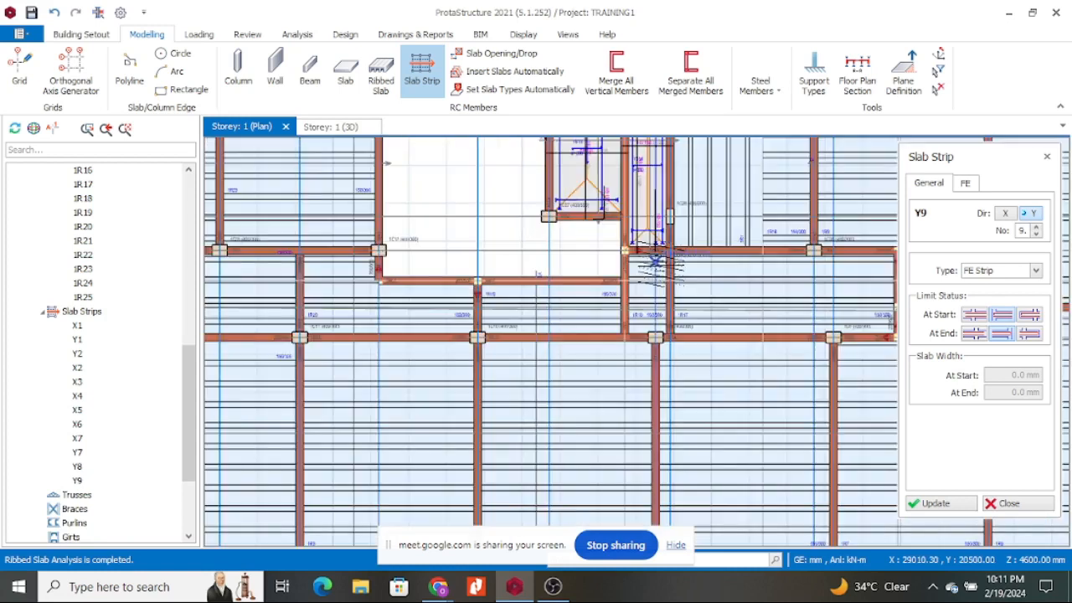
{"action": "scroll", "coordinate": [654, 265], "scroll_direction": "down", "scroll_amount": 2}
{"action": "scroll", "coordinate": [645, 255], "scroll_direction": "up", "scroll_amount": 4}
{"action": "scroll", "coordinate": [640, 254], "scroll_direction": "down", "scroll_amount": 3}
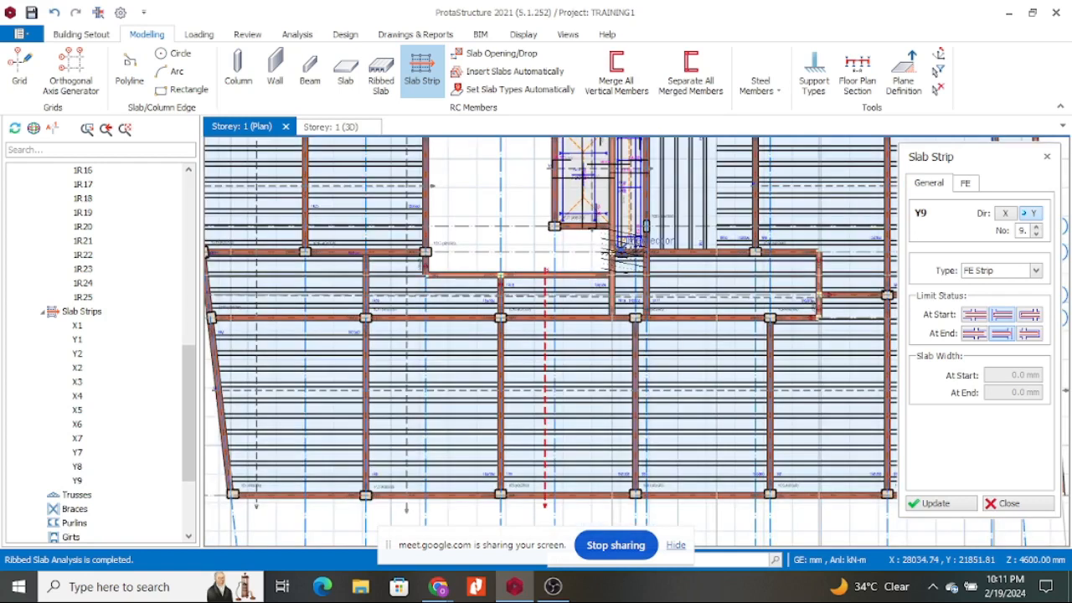
{"action": "scroll", "coordinate": [624, 243], "scroll_direction": "up", "scroll_amount": 3}
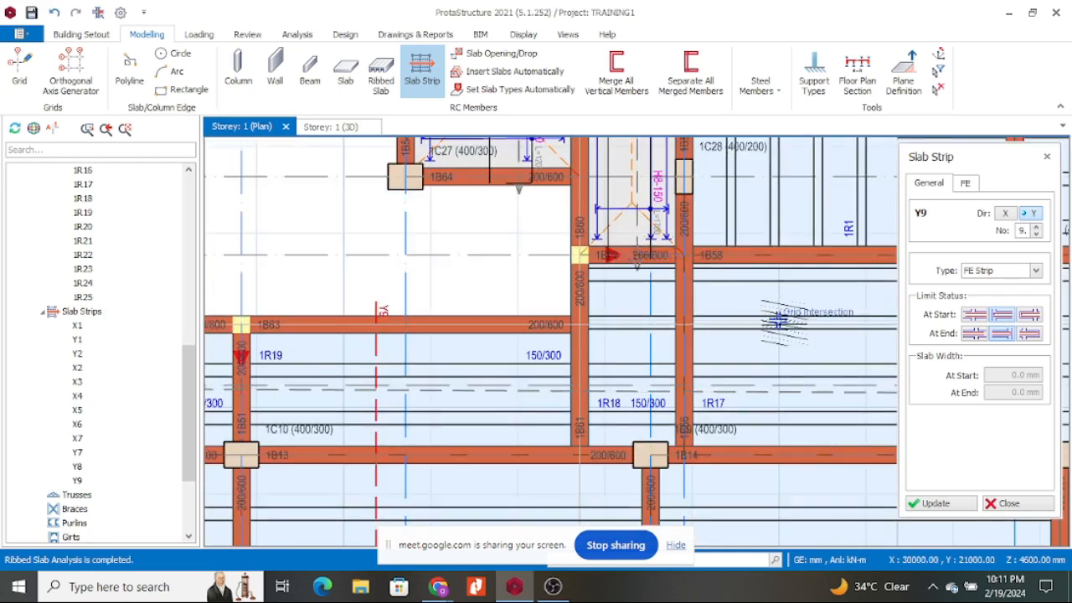
{"action": "left_click", "coordinate": [972, 322]}
{"action": "scroll", "coordinate": [638, 268], "scroll_direction": "up", "scroll_amount": 3}
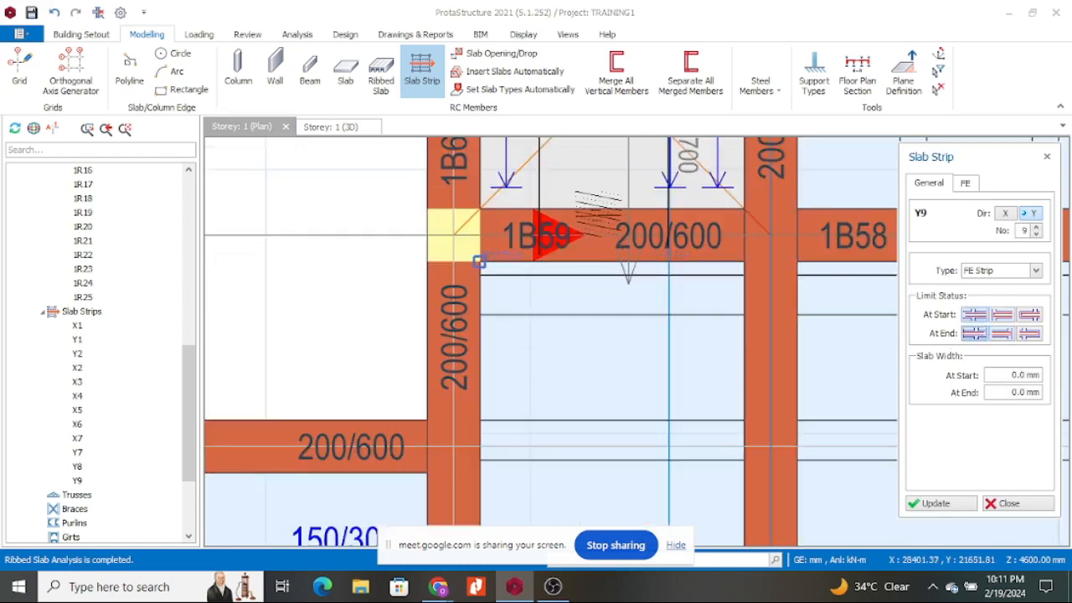
{"action": "left_click", "coordinate": [591, 193]}
{"action": "scroll", "coordinate": [602, 212], "scroll_direction": "down", "scroll_amount": 3}
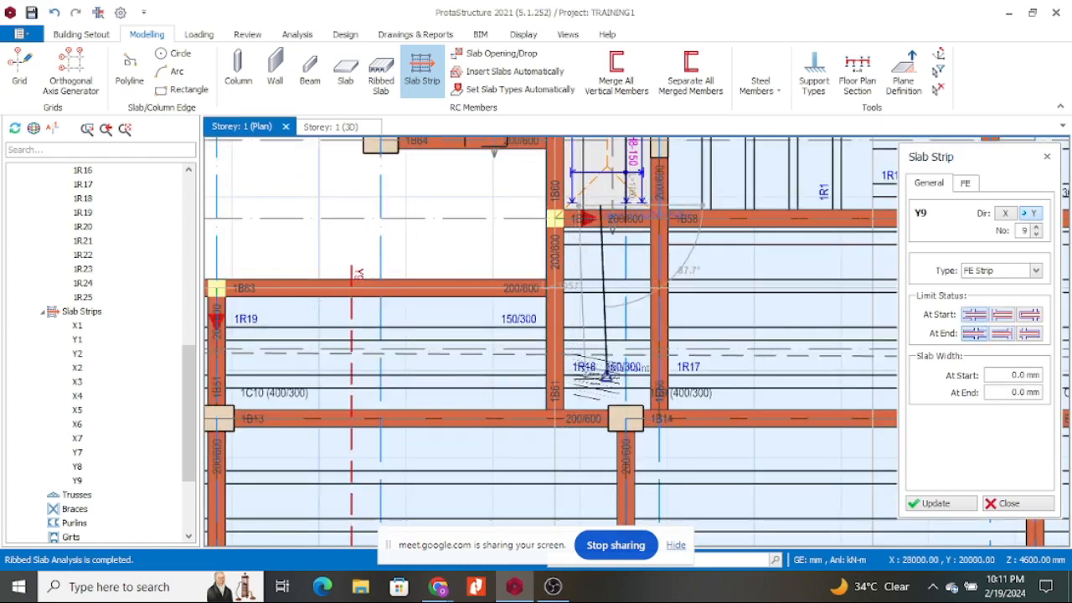
{"action": "left_click", "coordinate": [600, 442]}
{"action": "scroll", "coordinate": [600, 442], "scroll_direction": "down", "scroll_amount": 4}
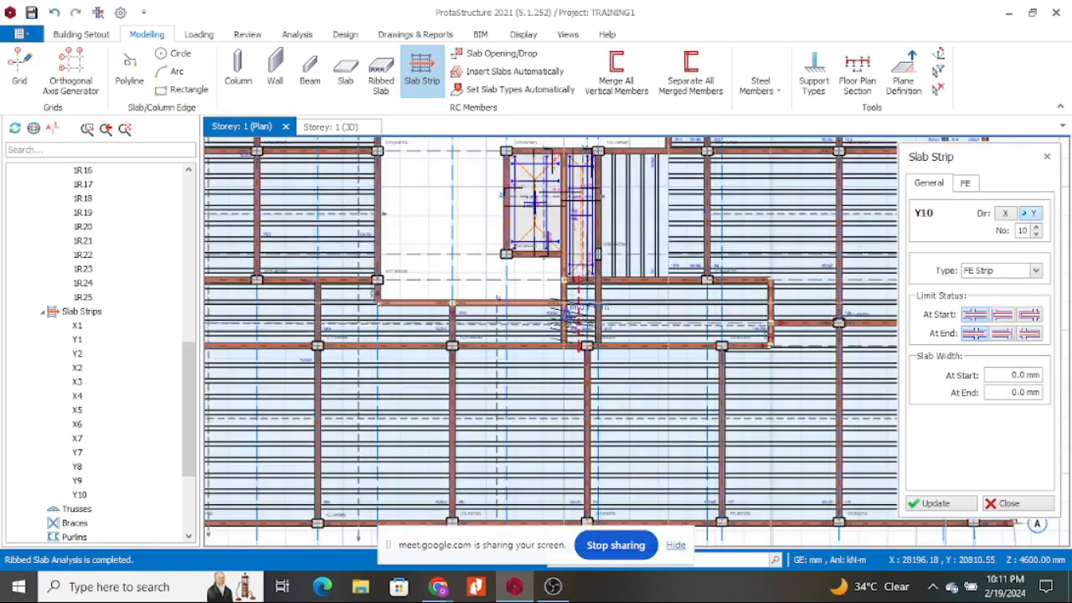
{"action": "scroll", "coordinate": [661, 166], "scroll_direction": "up", "scroll_amount": 2}
{"action": "scroll", "coordinate": [594, 168], "scroll_direction": "down", "scroll_amount": 1}
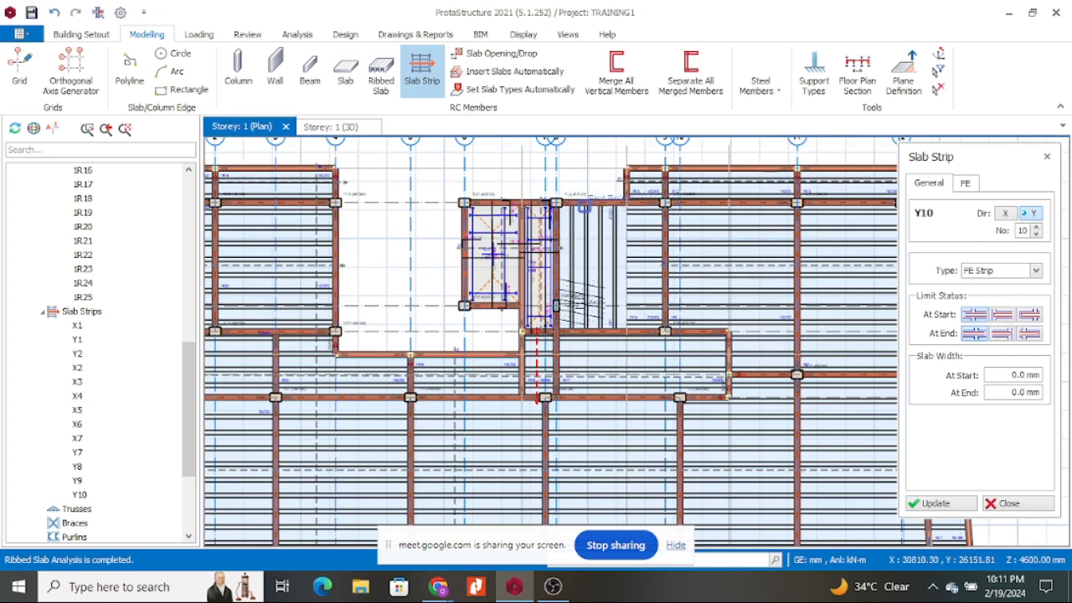
{"action": "scroll", "coordinate": [586, 268], "scroll_direction": "up", "scroll_amount": 4}
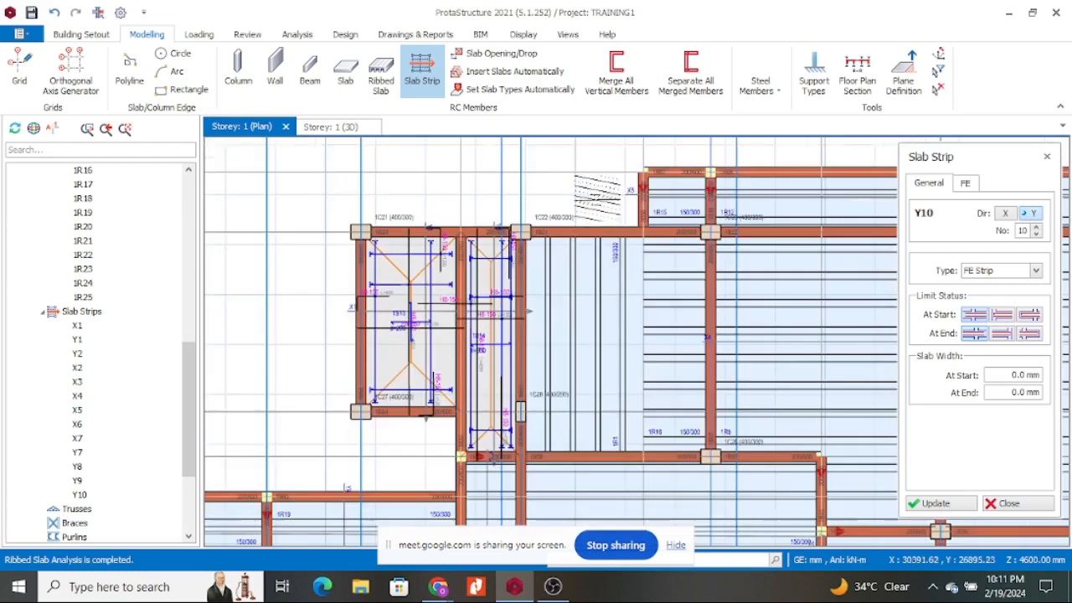
{"action": "scroll", "coordinate": [586, 226], "scroll_direction": "up", "scroll_amount": 1}
{"action": "scroll", "coordinate": [563, 219], "scroll_direction": "down", "scroll_amount": 3}
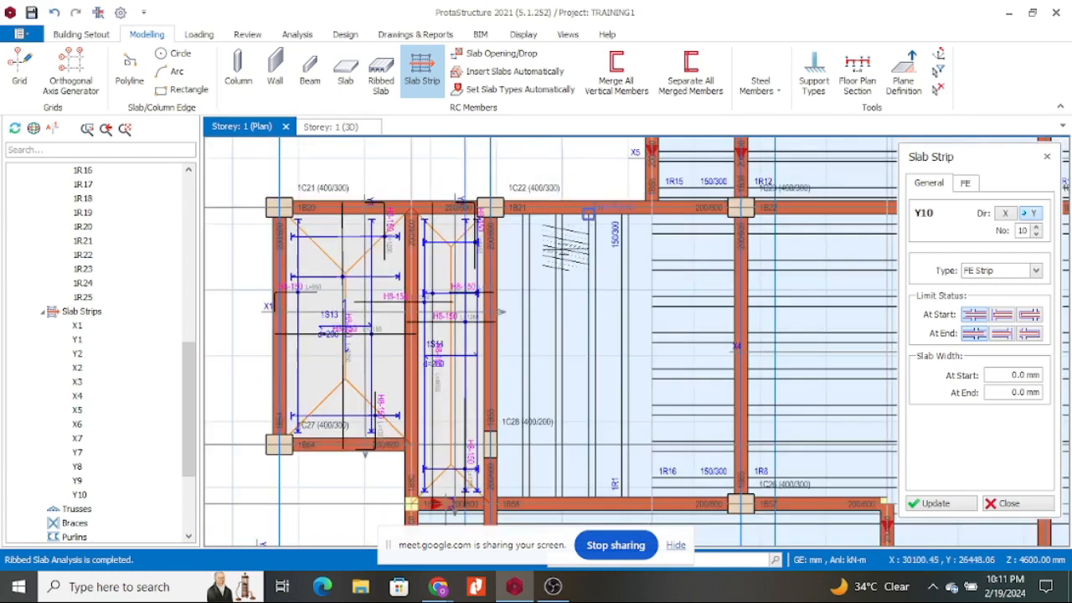
{"action": "scroll", "coordinate": [561, 214], "scroll_direction": "down", "scroll_amount": 2}
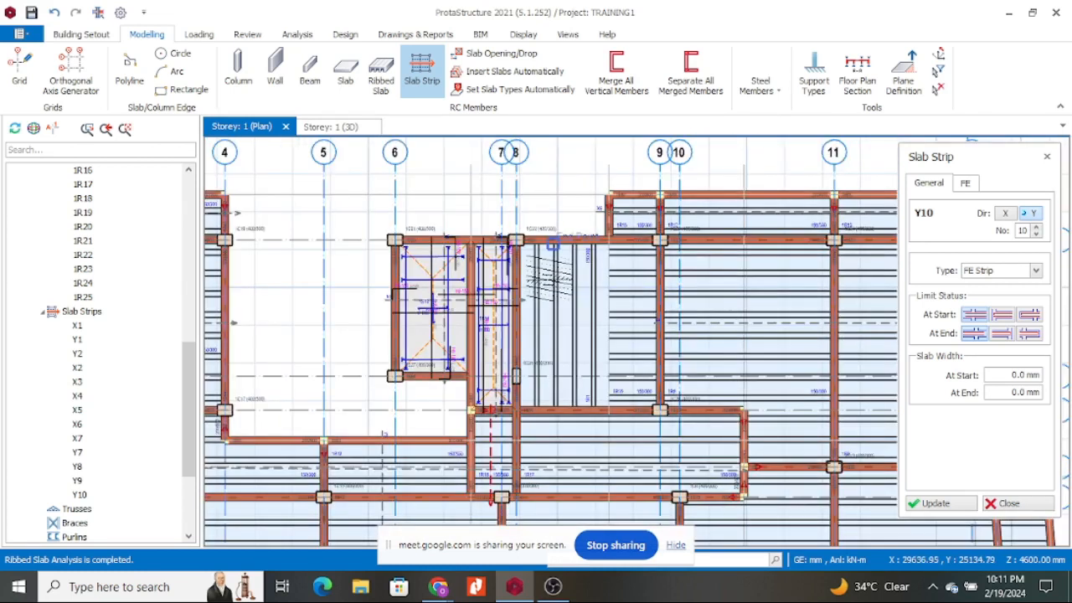
{"action": "scroll", "coordinate": [601, 256], "scroll_direction": "up", "scroll_amount": 3}
{"action": "scroll", "coordinate": [559, 200], "scroll_direction": "down", "scroll_amount": 3}
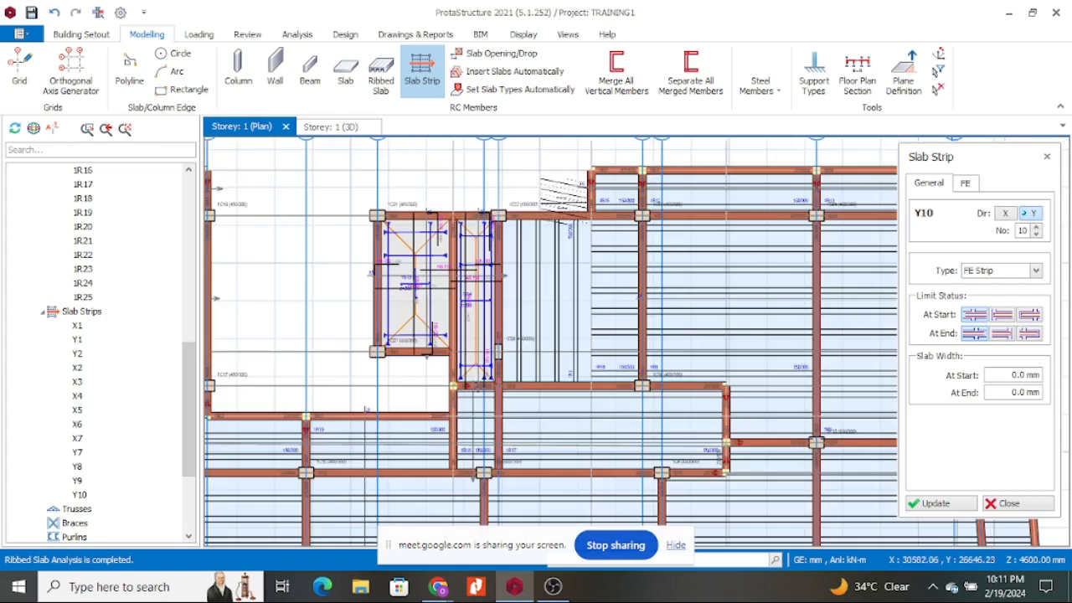
{"action": "scroll", "coordinate": [562, 200], "scroll_direction": "down", "scroll_amount": 5}
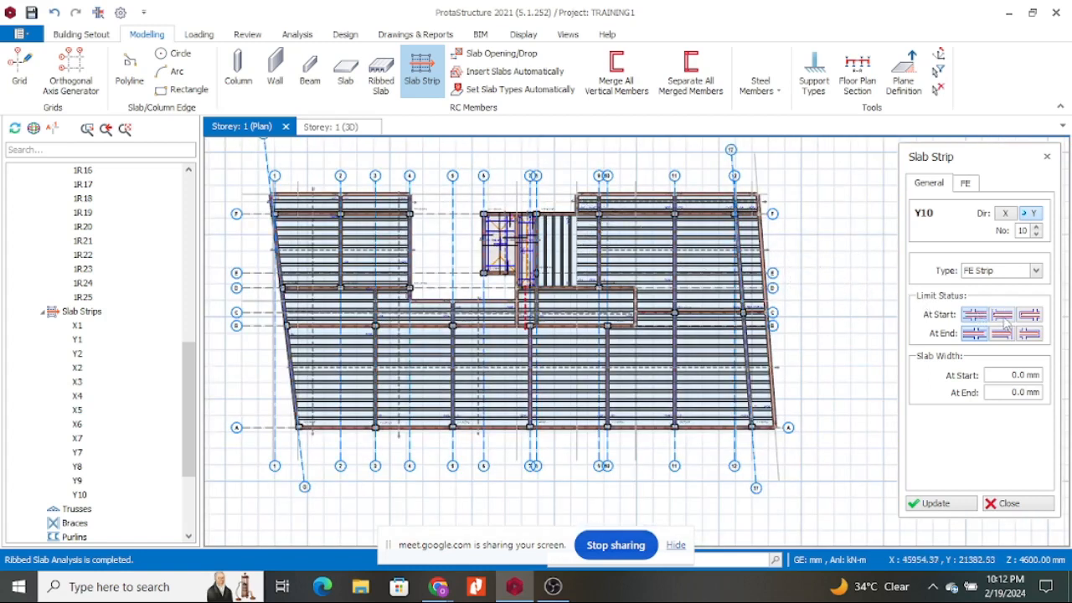
{"action": "scroll", "coordinate": [558, 219], "scroll_direction": "up", "scroll_amount": 5}
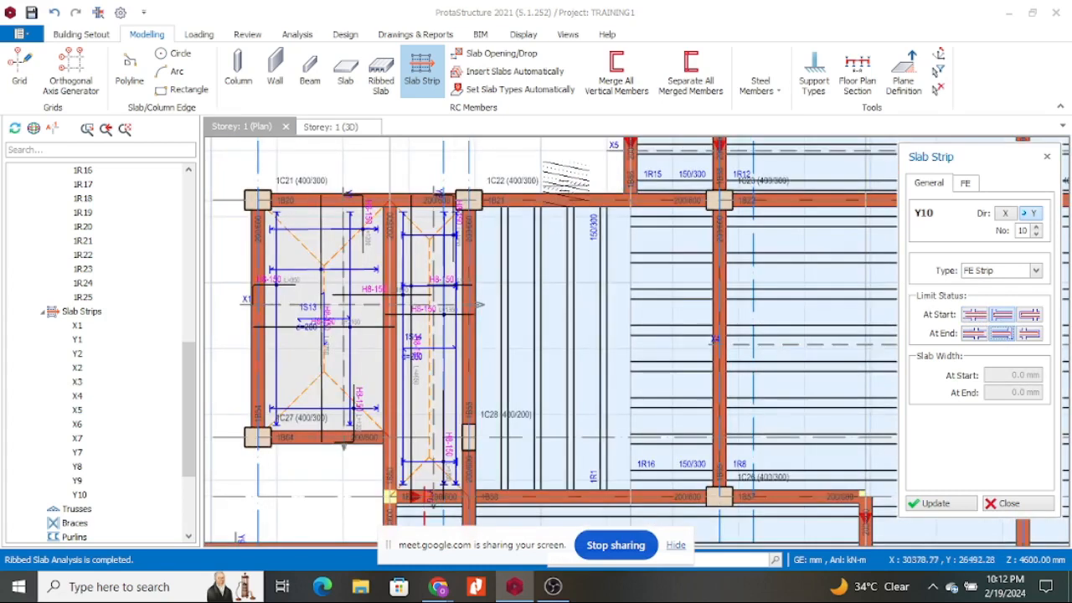
{"action": "scroll", "coordinate": [533, 434], "scroll_direction": "down", "scroll_amount": 5}
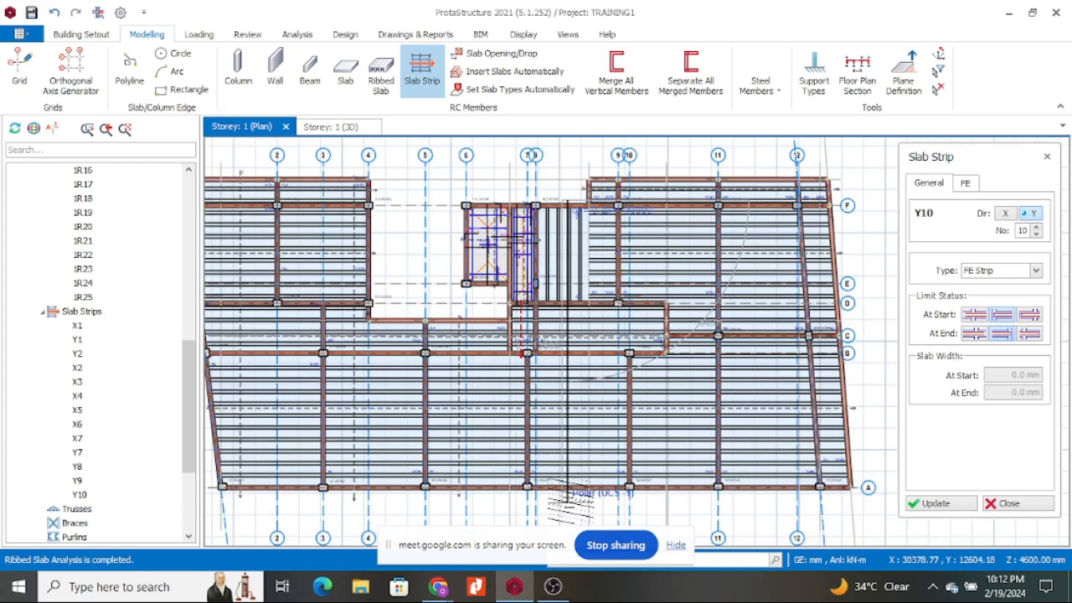
Place slab strips Y11 and Y12 over the right-hand bays, then end strip placement.
{"action": "left_click", "coordinate": [617, 479]}
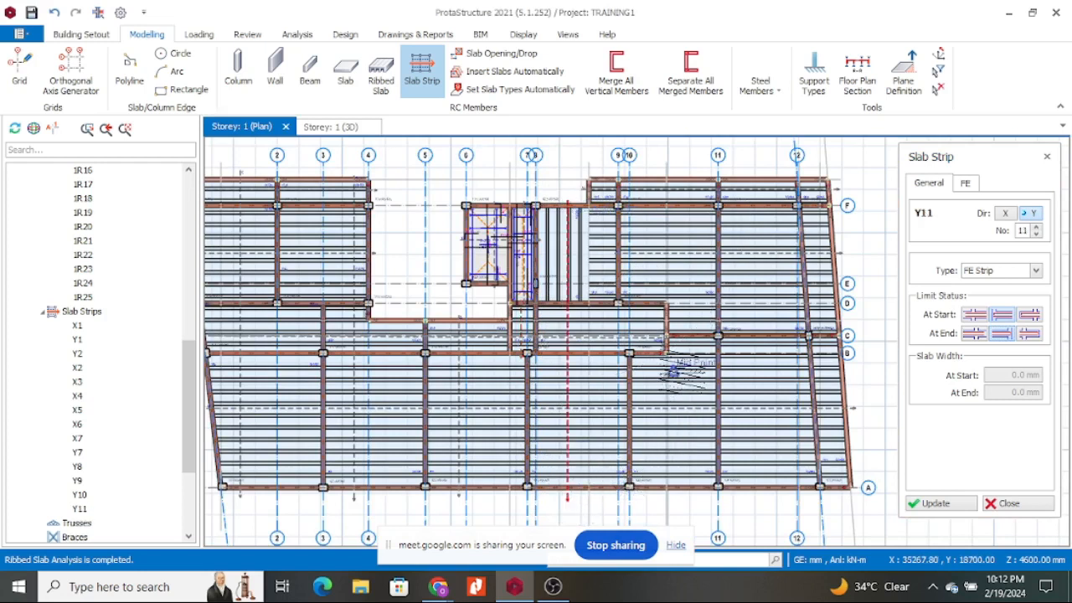
{"action": "scroll", "coordinate": [714, 176], "scroll_direction": "up", "scroll_amount": 2}
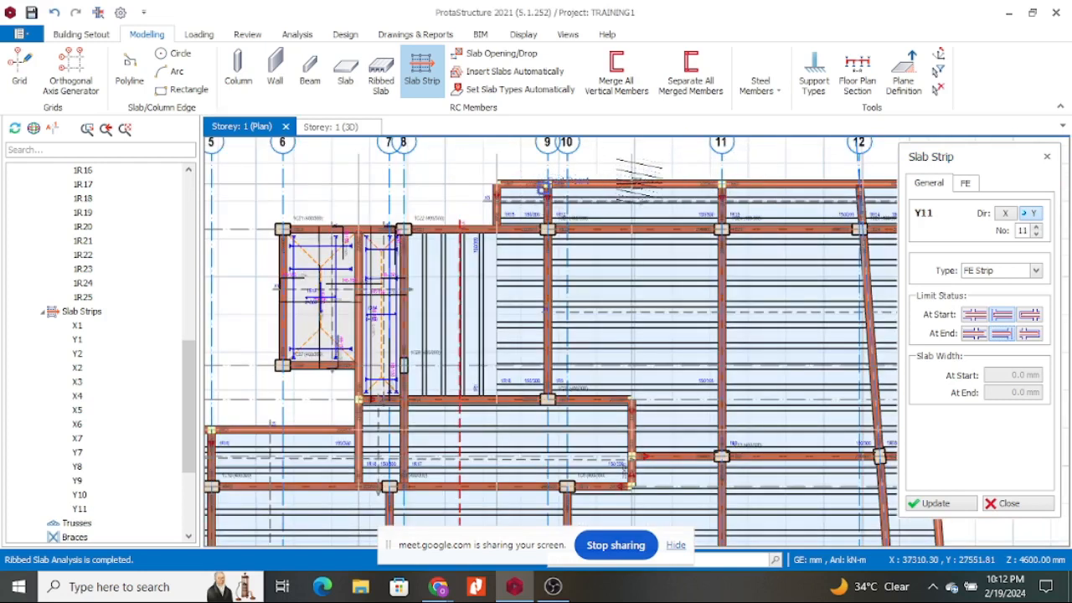
{"action": "scroll", "coordinate": [676, 225], "scroll_direction": "down", "scroll_amount": 5}
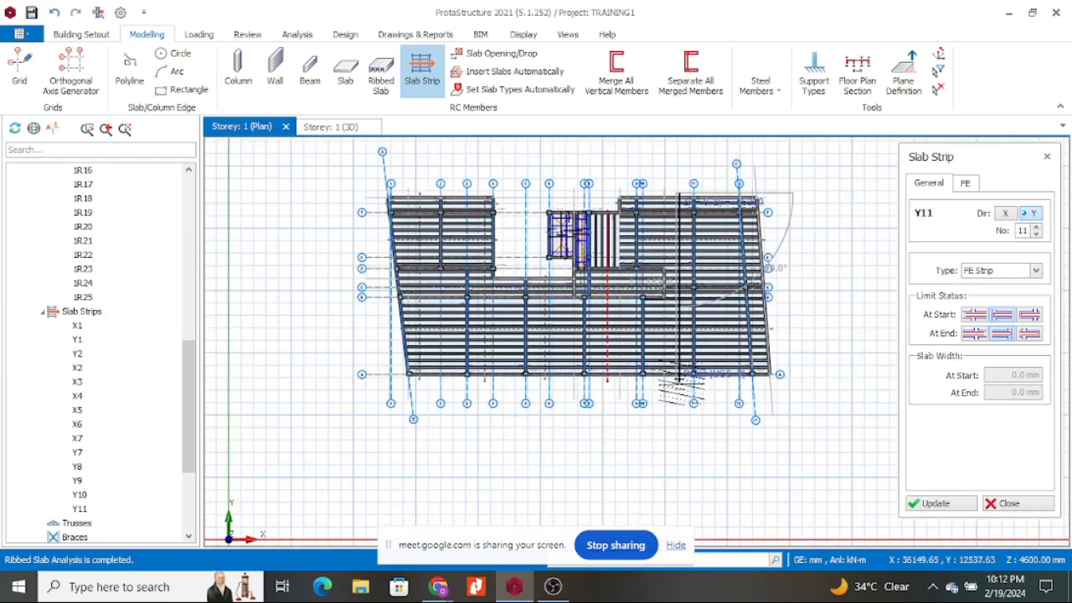
{"action": "left_click", "coordinate": [711, 185]}
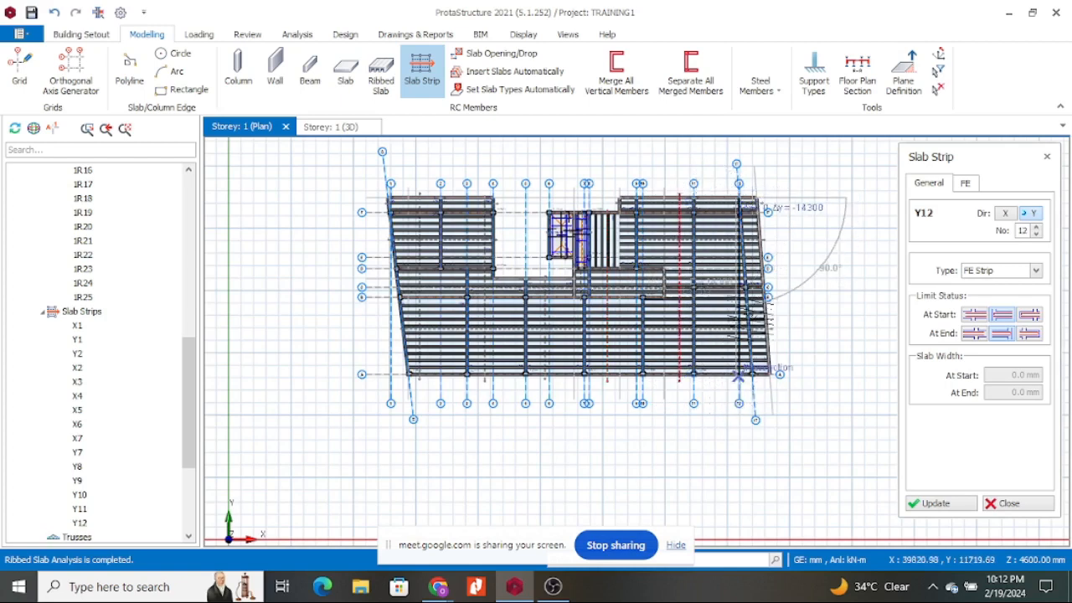
{"action": "scroll", "coordinate": [737, 209], "scroll_direction": "up", "scroll_amount": 5}
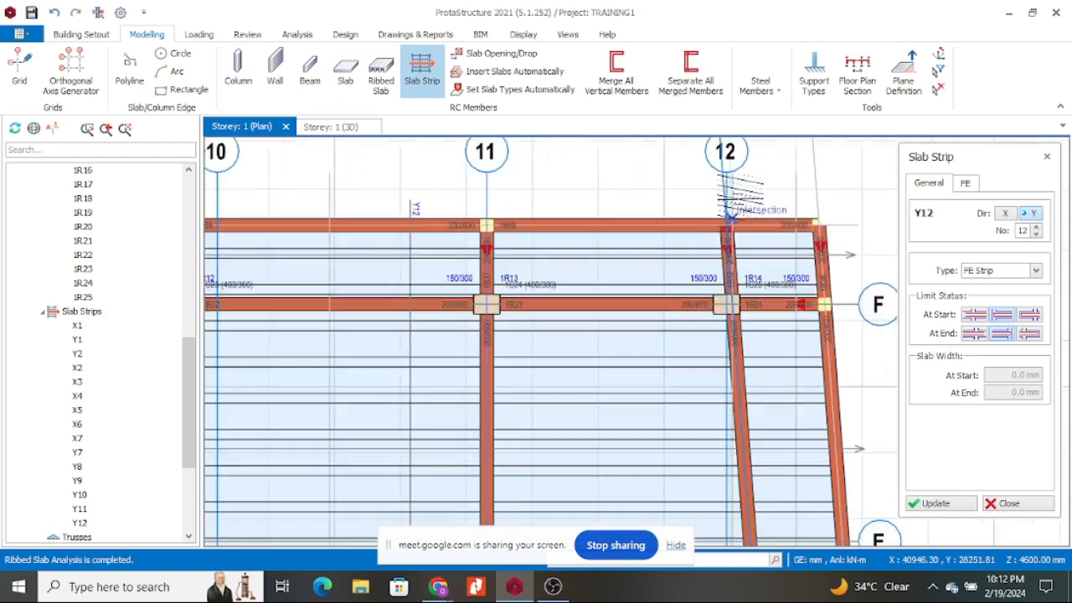
{"action": "key", "text": "Escape"}
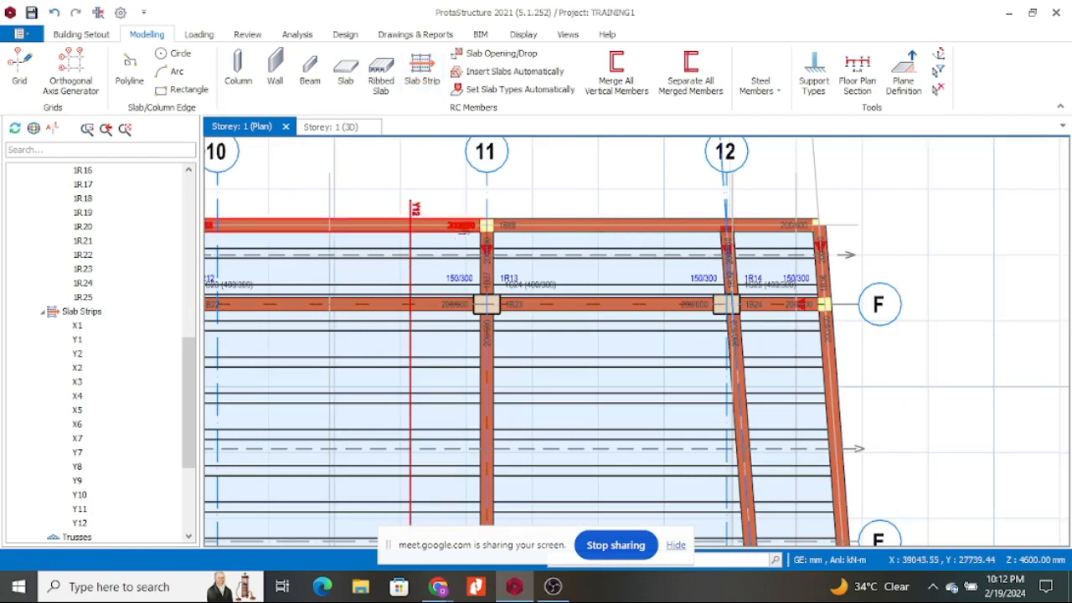
{"action": "scroll", "coordinate": [523, 209], "scroll_direction": "down", "scroll_amount": 3}
{"action": "scroll", "coordinate": [456, 216], "scroll_direction": "up", "scroll_amount": 5}
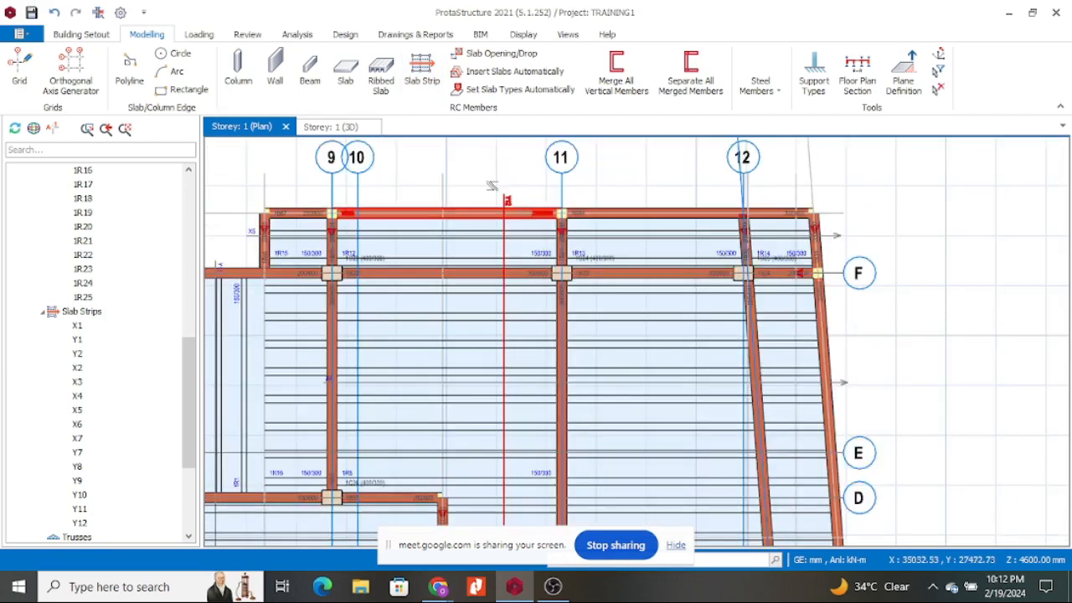
{"action": "scroll", "coordinate": [523, 253], "scroll_direction": "down", "scroll_amount": 5}
{"action": "scroll", "coordinate": [523, 253], "scroll_direction": "down", "scroll_amount": 3}
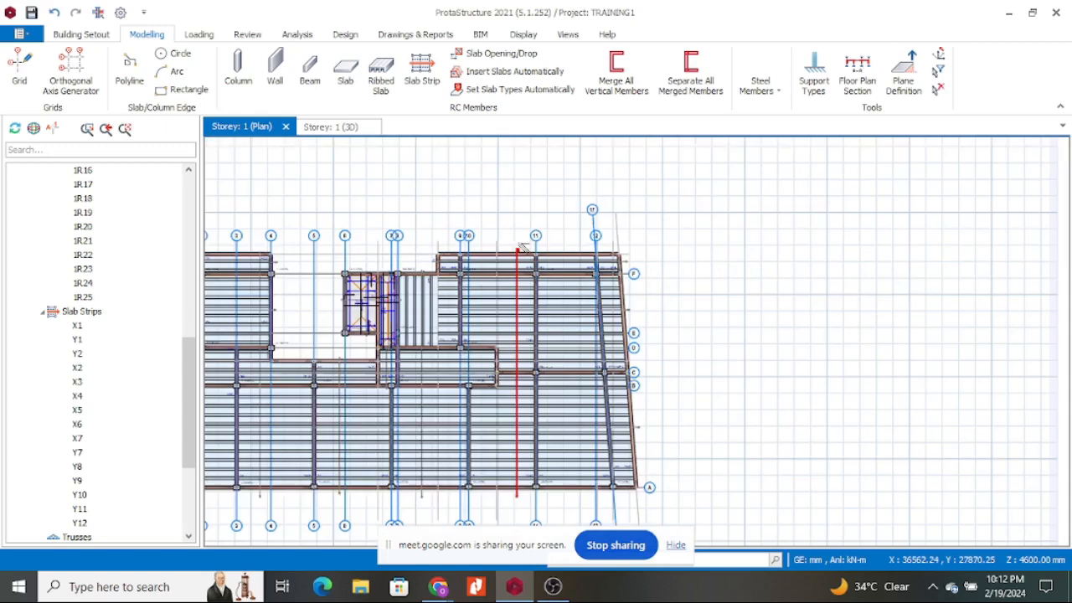
{"action": "scroll", "coordinate": [432, 404], "scroll_direction": "up", "scroll_amount": 3}
{"action": "scroll", "coordinate": [433, 405], "scroll_direction": "down", "scroll_amount": 2}
Restart Slab Strip and place analytical strip Y13 starting near grid 12.
{"action": "left_click", "coordinate": [422, 71]}
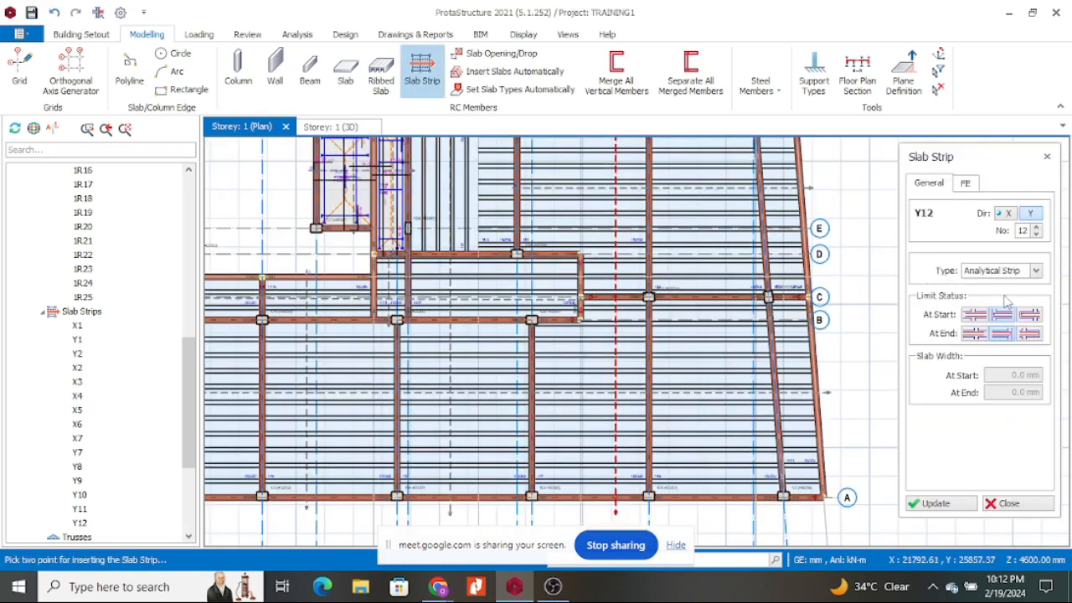
{"action": "scroll", "coordinate": [609, 318], "scroll_direction": "down", "scroll_amount": 3}
{"action": "scroll", "coordinate": [671, 193], "scroll_direction": "up", "scroll_amount": 3}
{"action": "left_click", "coordinate": [678, 216]}
{"action": "scroll", "coordinate": [674, 220], "scroll_direction": "down", "scroll_amount": 3}
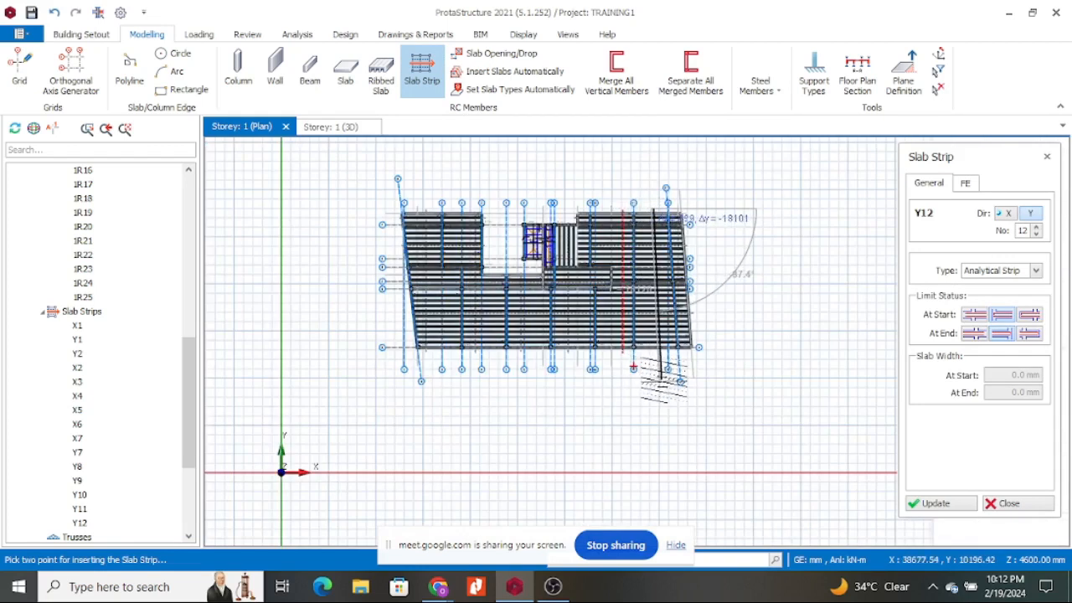
{"action": "scroll", "coordinate": [665, 383], "scroll_direction": "up", "scroll_amount": 3}
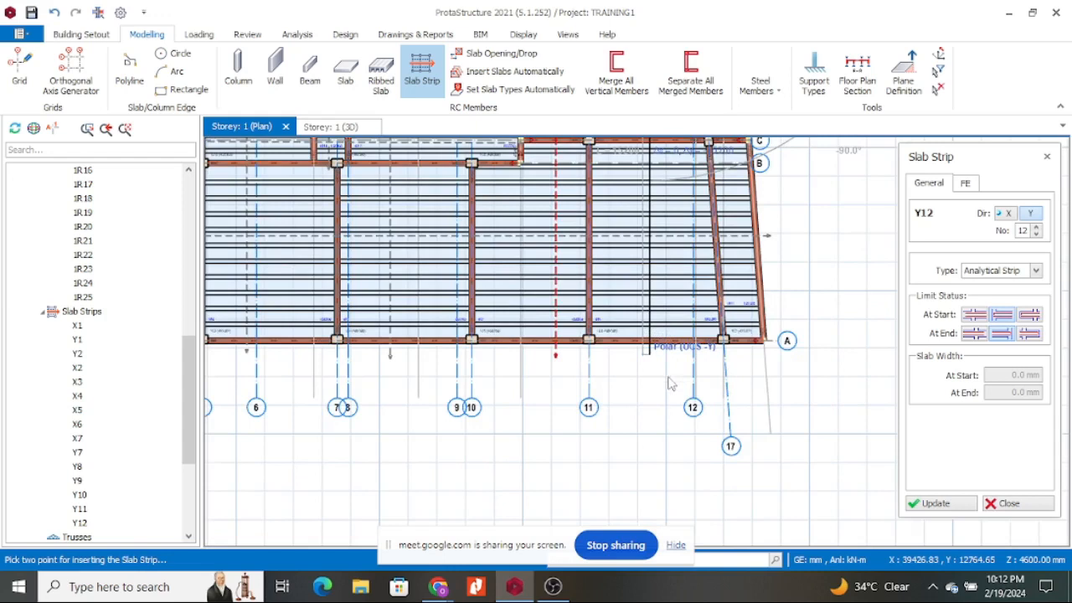
{"action": "left_click", "coordinate": [692, 402]}
{"action": "scroll", "coordinate": [662, 432], "scroll_direction": "down", "scroll_amount": 3}
{"action": "scroll", "coordinate": [663, 328], "scroll_direction": "up", "scroll_amount": 5}
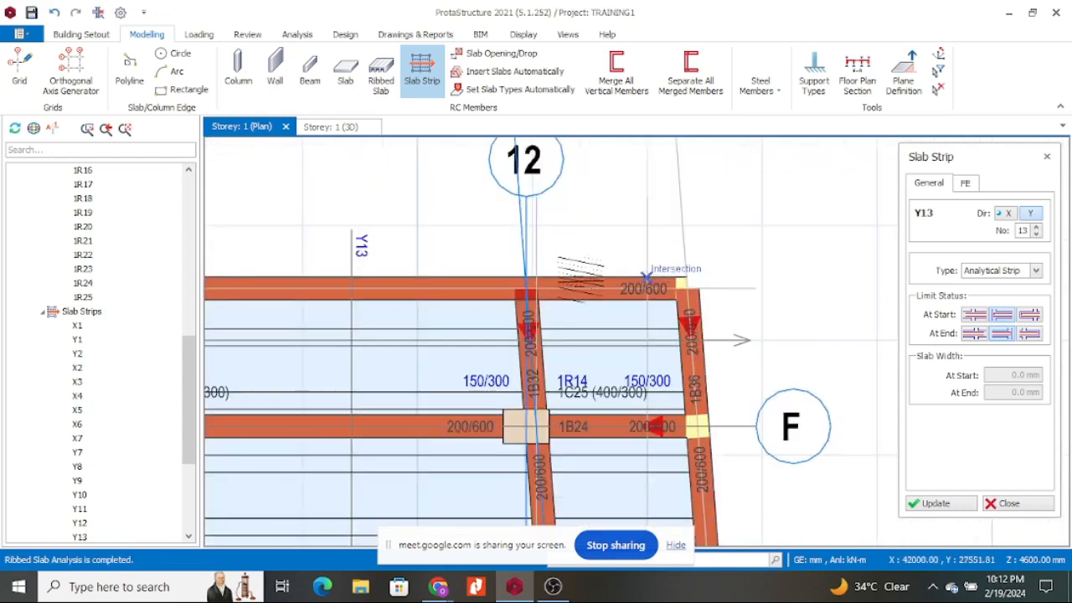
Place analytical strip Y14 ending at grid A, snapping to the beam's Mid Point.
{"action": "scroll", "coordinate": [599, 228], "scroll_direction": "down", "scroll_amount": 4}
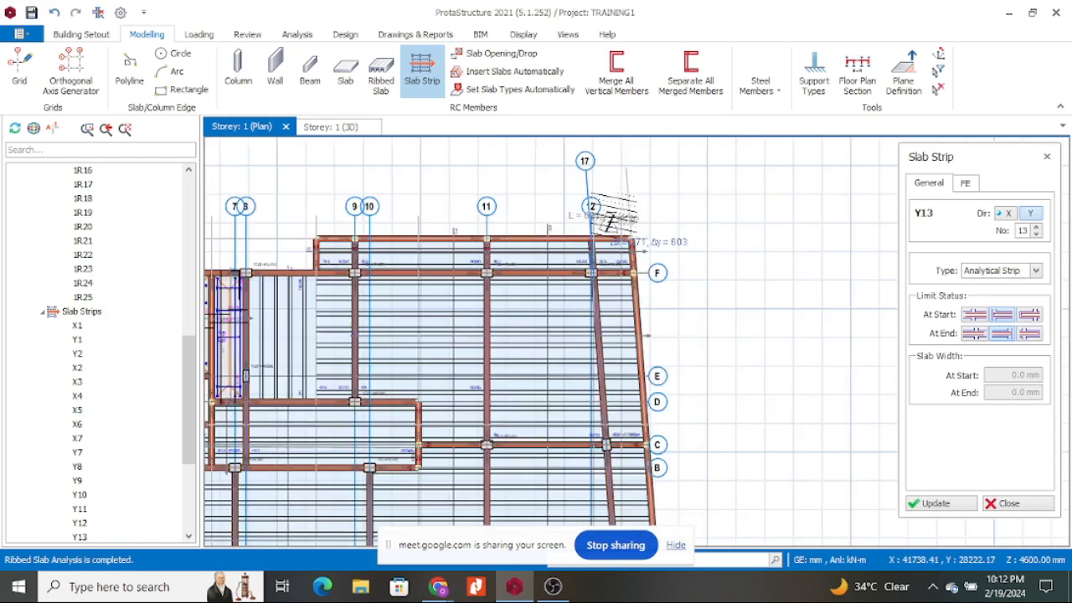
{"action": "scroll", "coordinate": [607, 219], "scroll_direction": "down", "scroll_amount": 2}
{"action": "scroll", "coordinate": [641, 448], "scroll_direction": "up", "scroll_amount": 4}
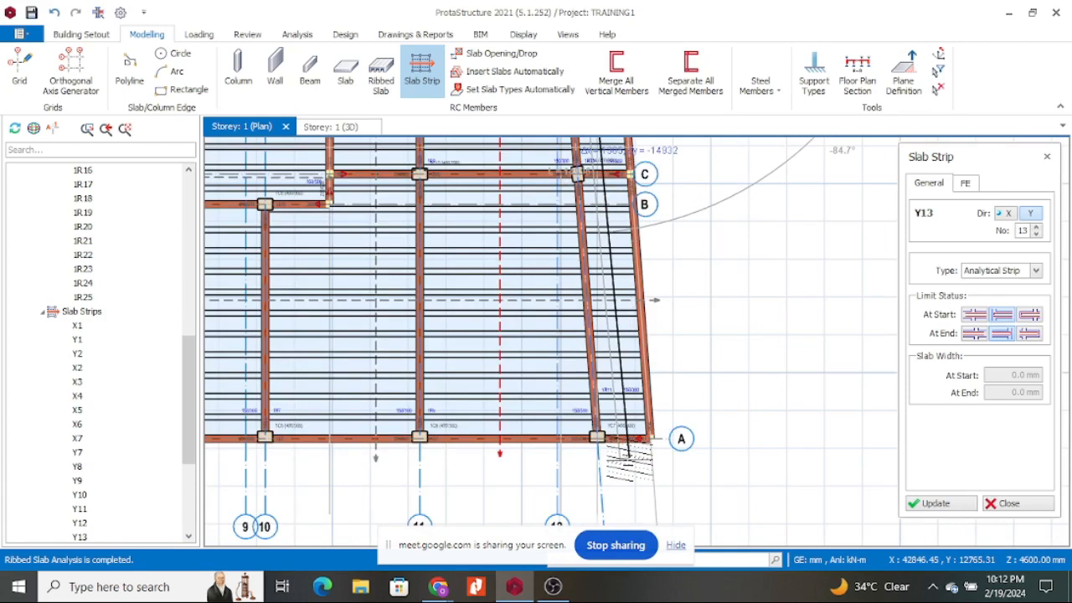
{"action": "left_click", "coordinate": [629, 452]}
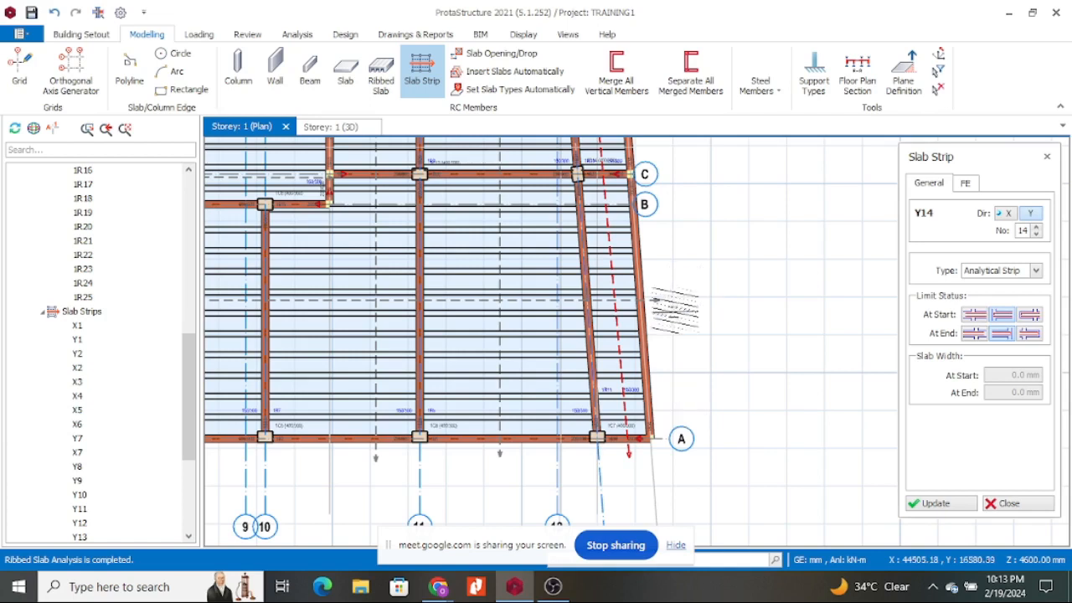
{"action": "scroll", "coordinate": [670, 318], "scroll_direction": "down", "scroll_amount": 2}
{"action": "scroll", "coordinate": [519, 189], "scroll_direction": "up", "scroll_amount": 4}
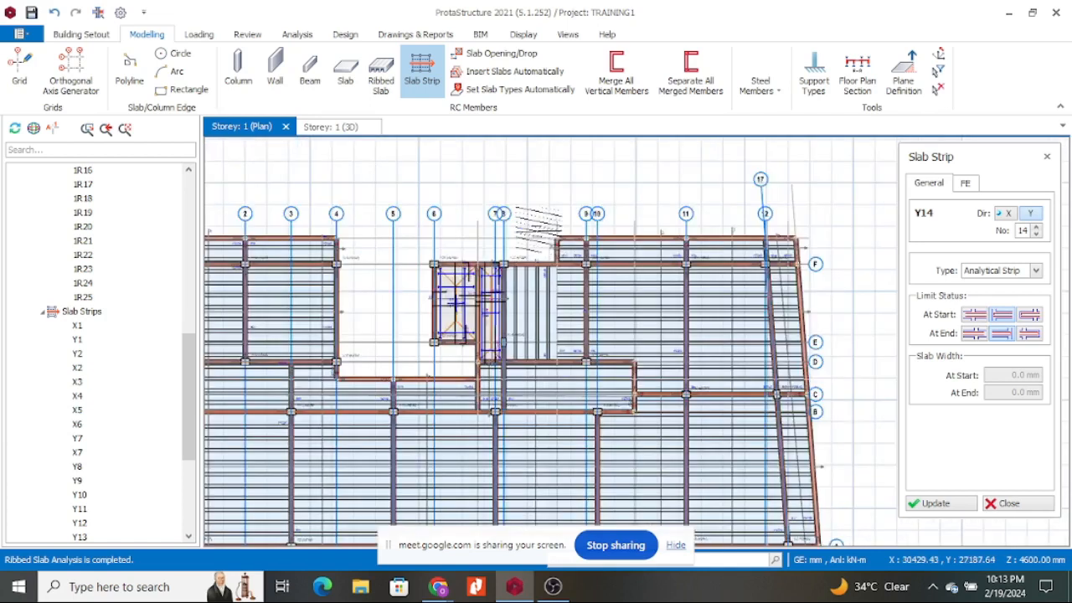
{"action": "left_click", "coordinate": [977, 334]}
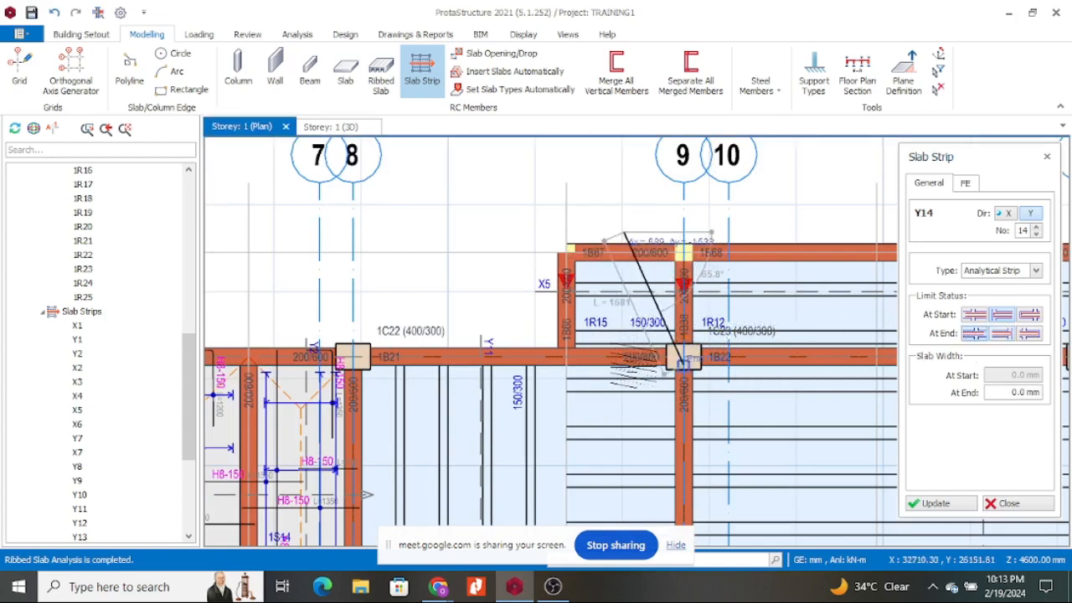
{"action": "left_click", "coordinate": [642, 378]}
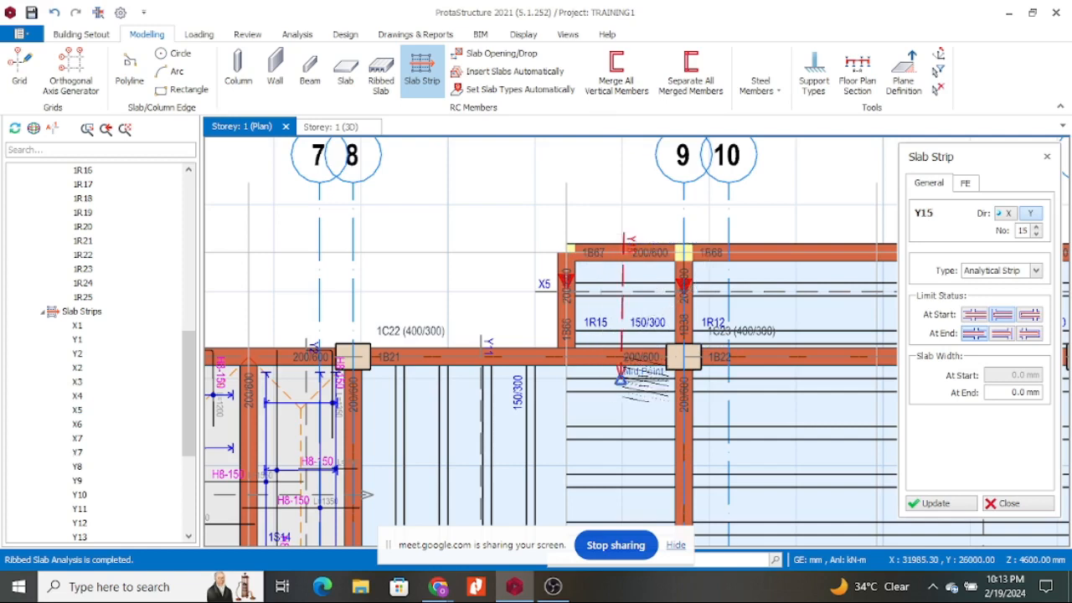
Make strip Y15 an FE Strip and show its FE settings with 50 and 10 axis points.
{"action": "scroll", "coordinate": [642, 379], "scroll_direction": "down", "scroll_amount": 5}
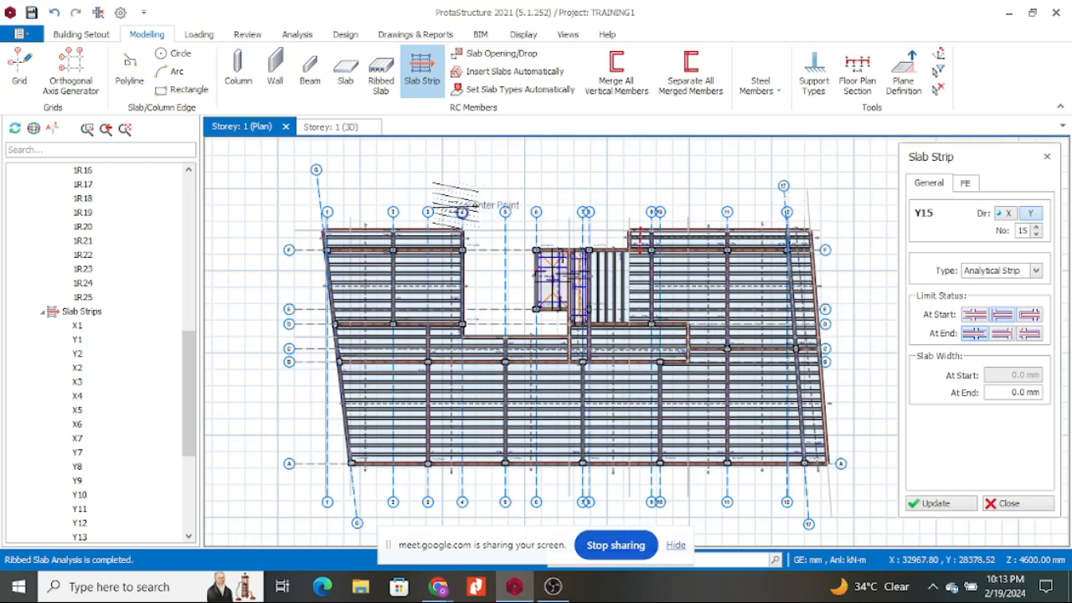
{"action": "scroll", "coordinate": [650, 389], "scroll_direction": "down", "scroll_amount": 2}
{"action": "scroll", "coordinate": [627, 335], "scroll_direction": "up", "scroll_amount": 3}
{"action": "scroll", "coordinate": [619, 302], "scroll_direction": "down", "scroll_amount": 2}
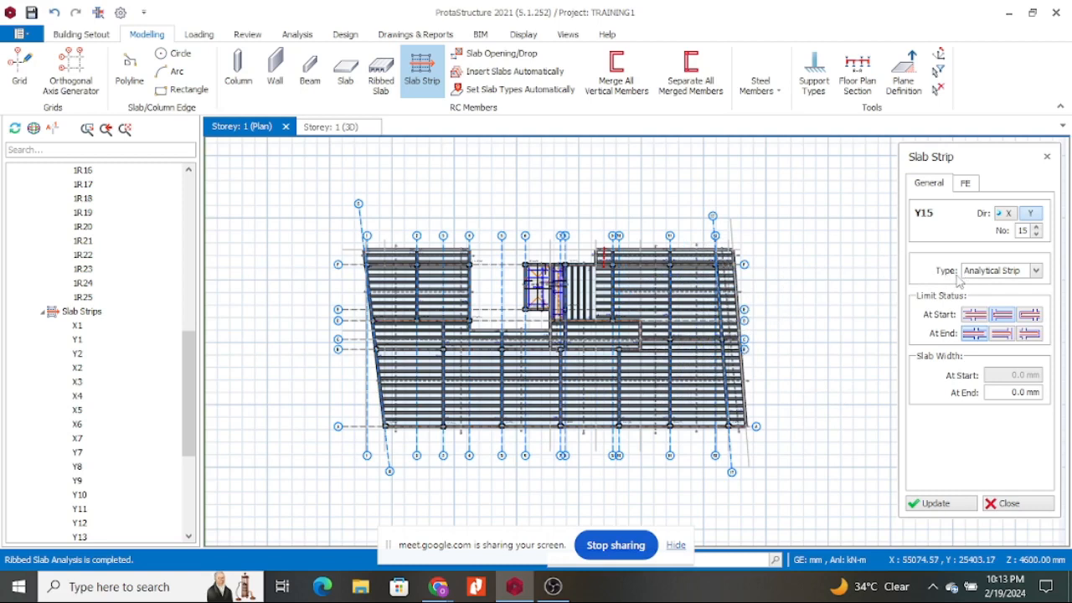
{"action": "left_click", "coordinate": [1036, 270]}
{"action": "left_click", "coordinate": [996, 301]}
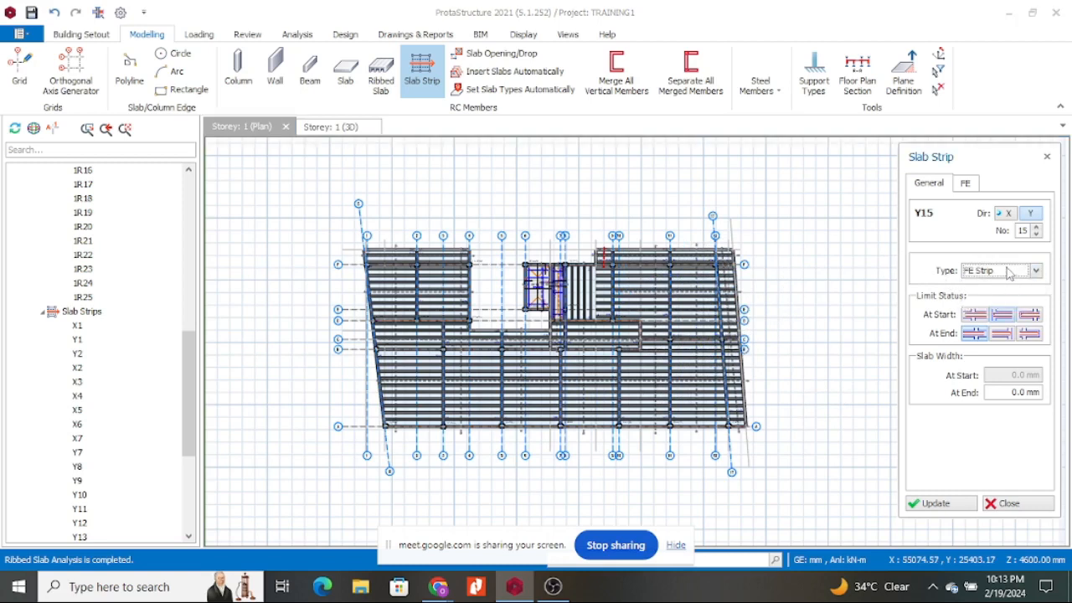
{"action": "scroll", "coordinate": [1027, 274], "scroll_direction": "up", "scroll_amount": 1}
{"action": "left_click", "coordinate": [1038, 270]}
{"action": "left_click", "coordinate": [992, 297]}
{"action": "left_click", "coordinate": [965, 184]}
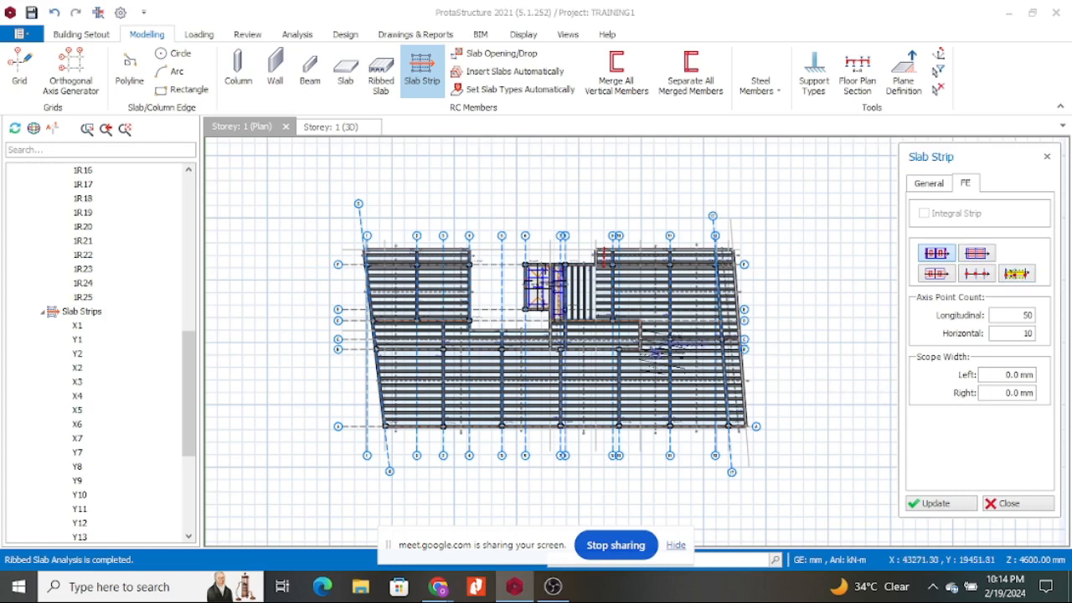
Toggle General and FE settings and compare FE strip types, returning to FE Rib Strip.
{"action": "scroll", "coordinate": [725, 293], "scroll_direction": "up", "scroll_amount": 5}
{"action": "scroll", "coordinate": [609, 331], "scroll_direction": "down", "scroll_amount": 4}
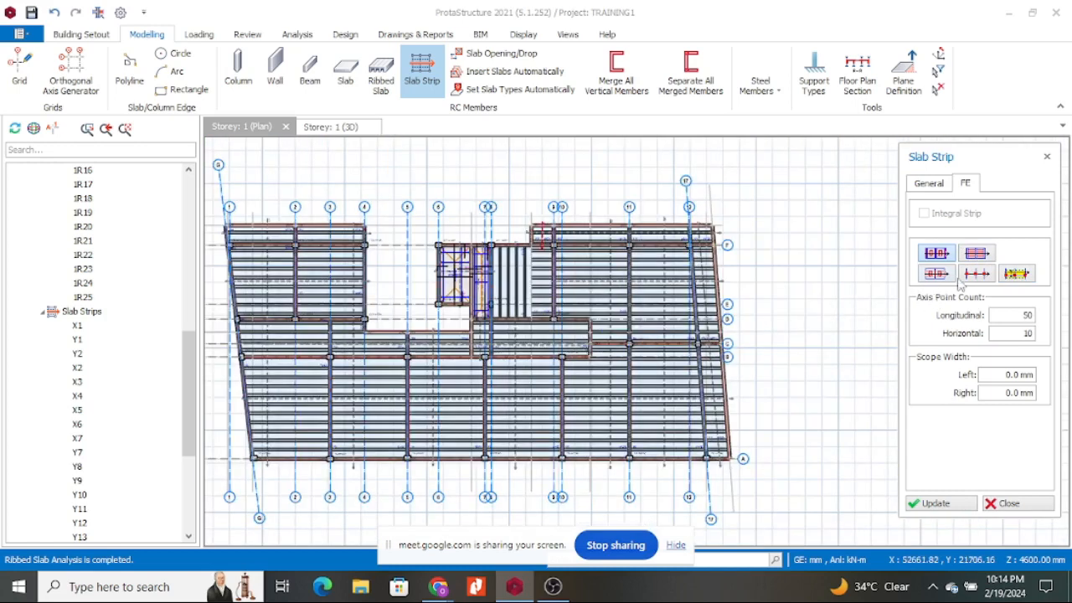
{"action": "left_click", "coordinate": [931, 185]}
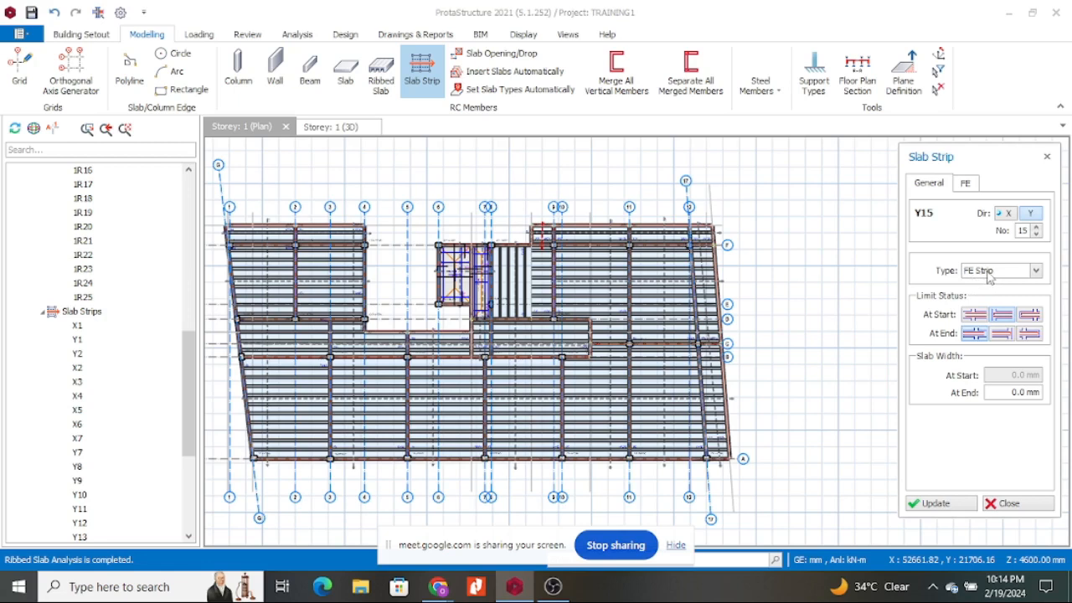
{"action": "left_click", "coordinate": [967, 184]}
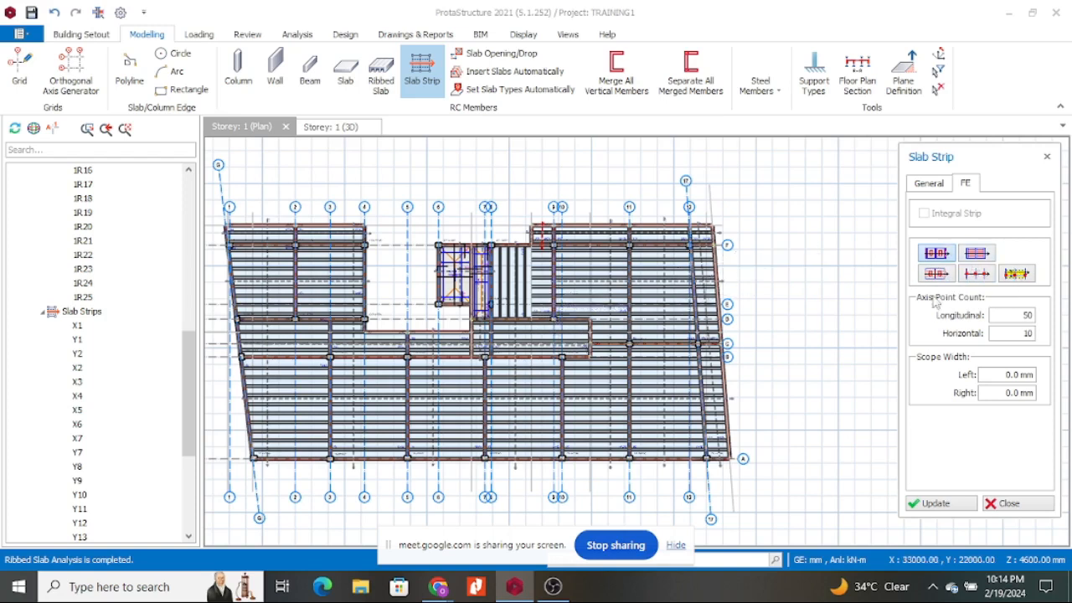
{"action": "left_click", "coordinate": [979, 253]}
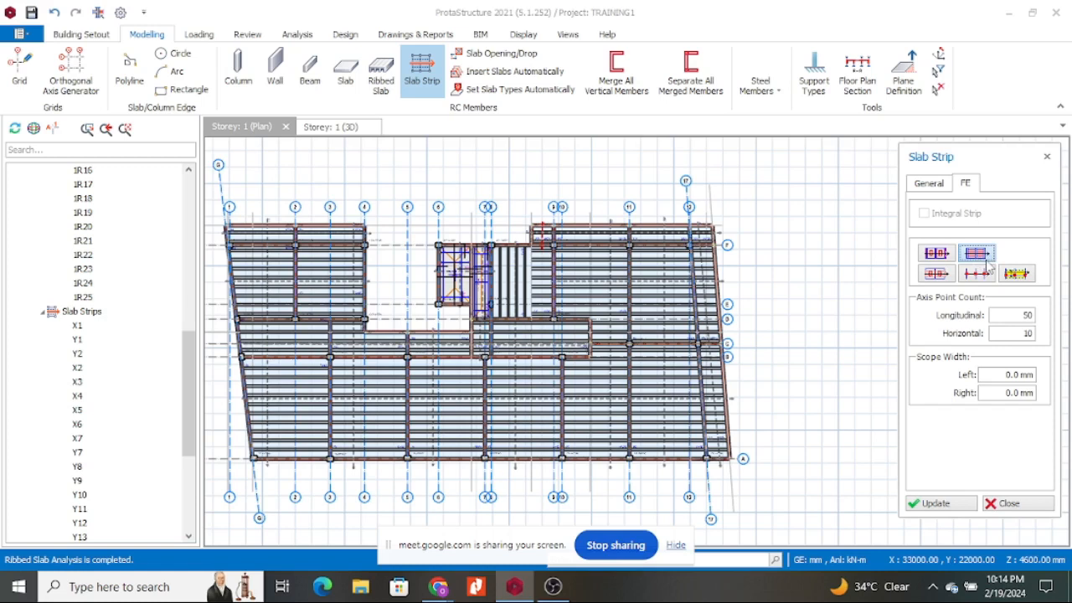
{"action": "left_click", "coordinate": [977, 274]}
{"action": "left_click", "coordinate": [1017, 276]}
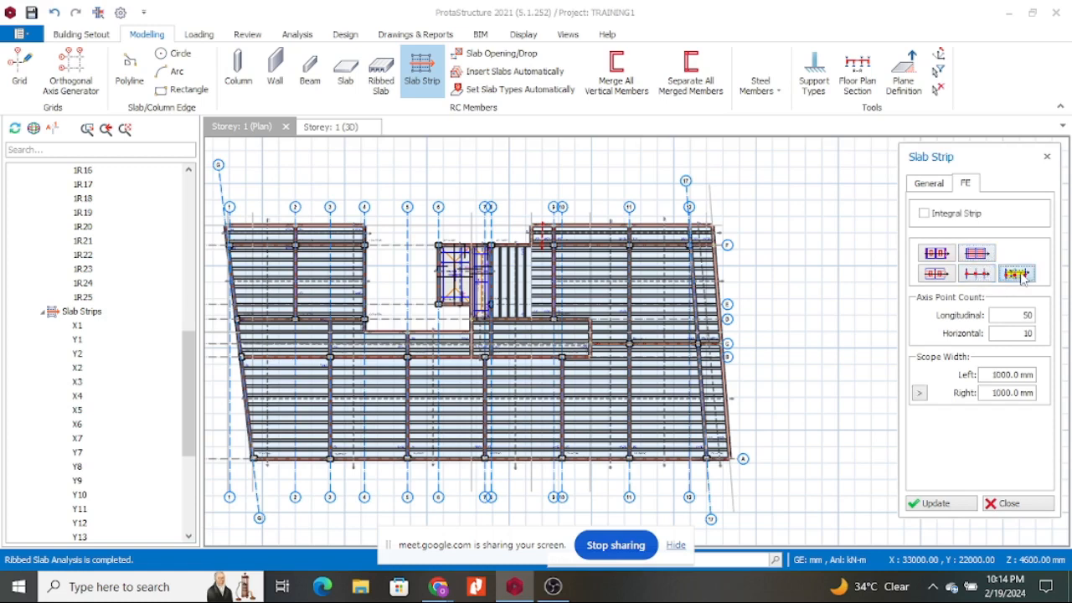
{"action": "left_click", "coordinate": [977, 275]}
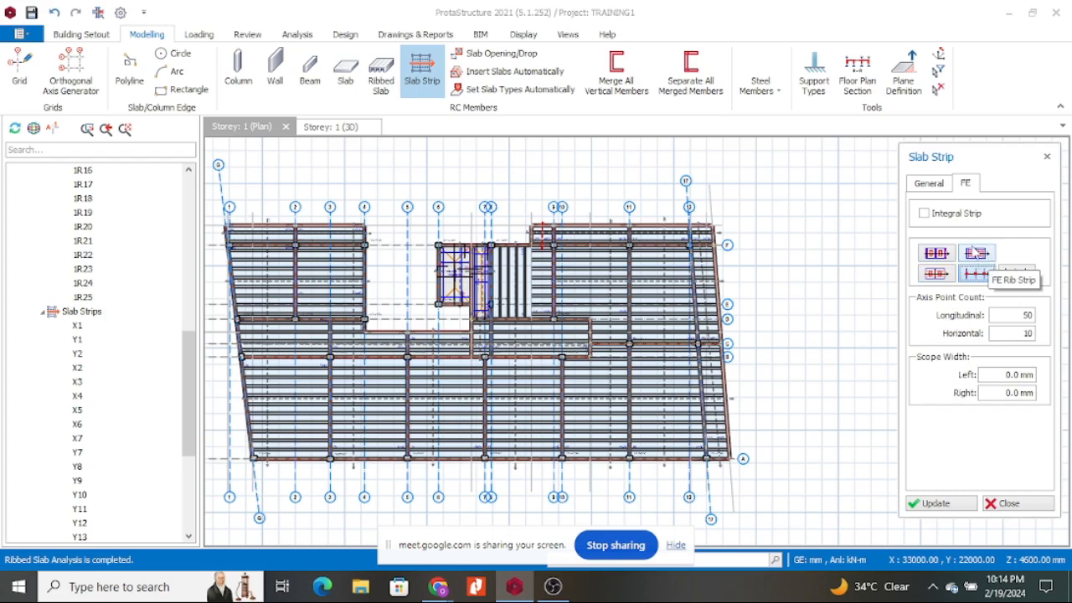
{"action": "left_click", "coordinate": [981, 255]}
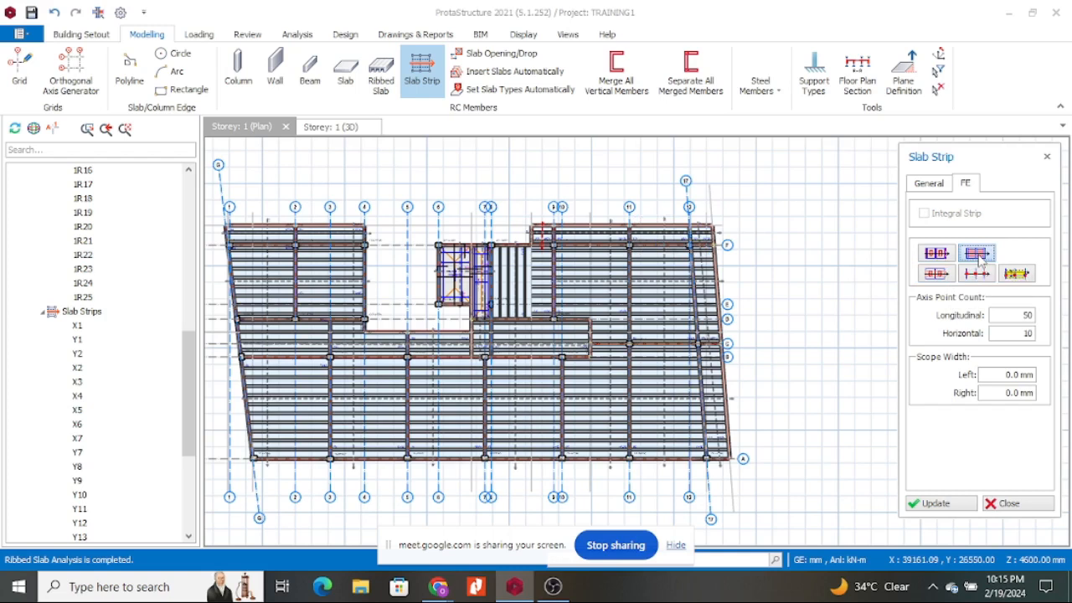
Recheck the General and FE settings, select FE Rib Strip, then cancel the strip with Esc.
{"action": "left_click", "coordinate": [931, 186]}
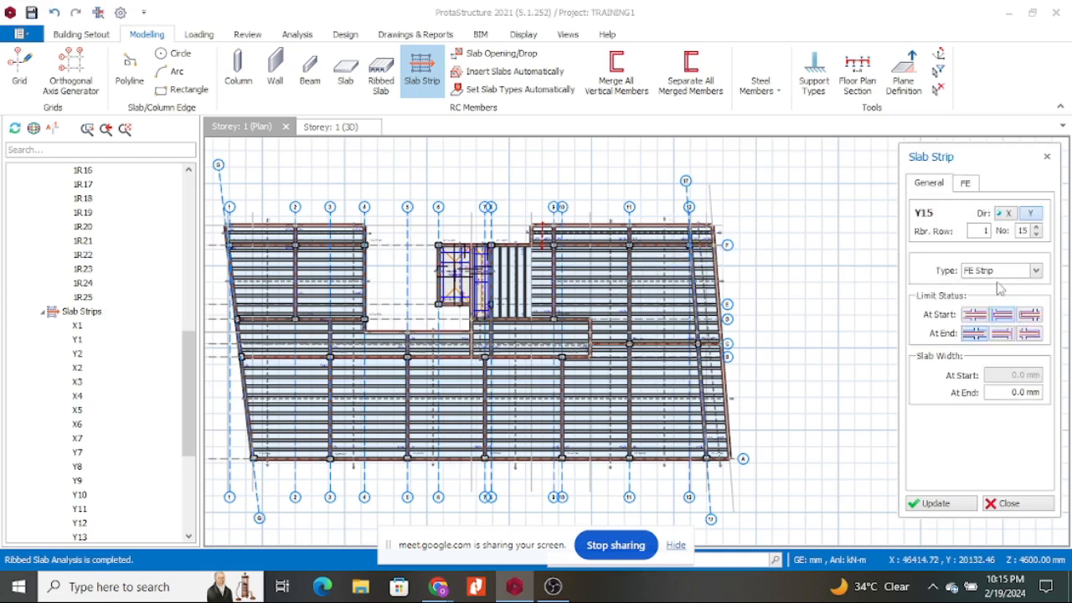
{"action": "left_click", "coordinate": [964, 184]}
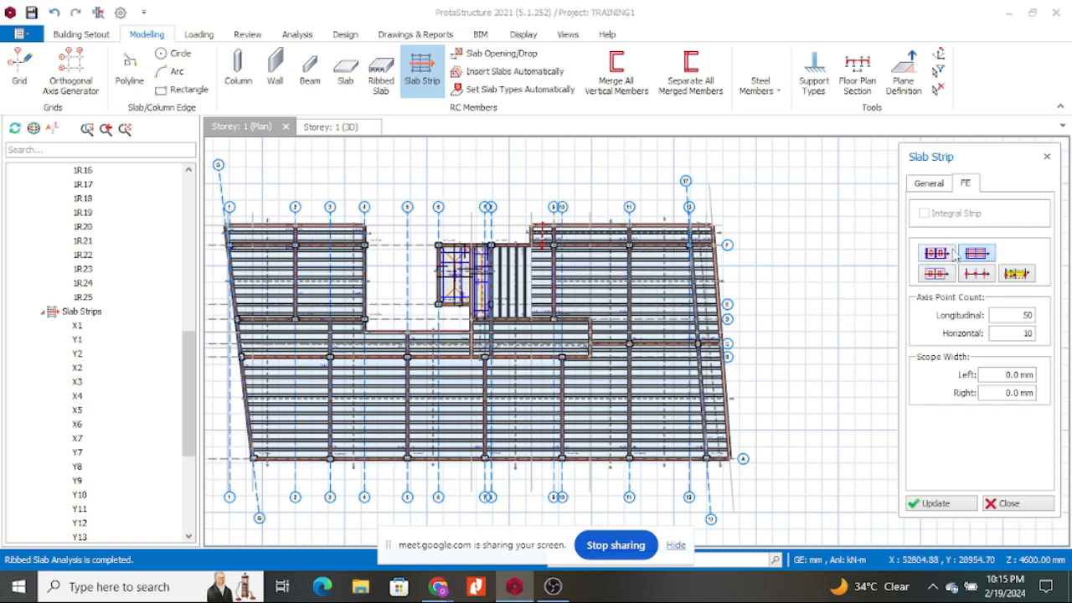
{"action": "left_click", "coordinate": [938, 187]}
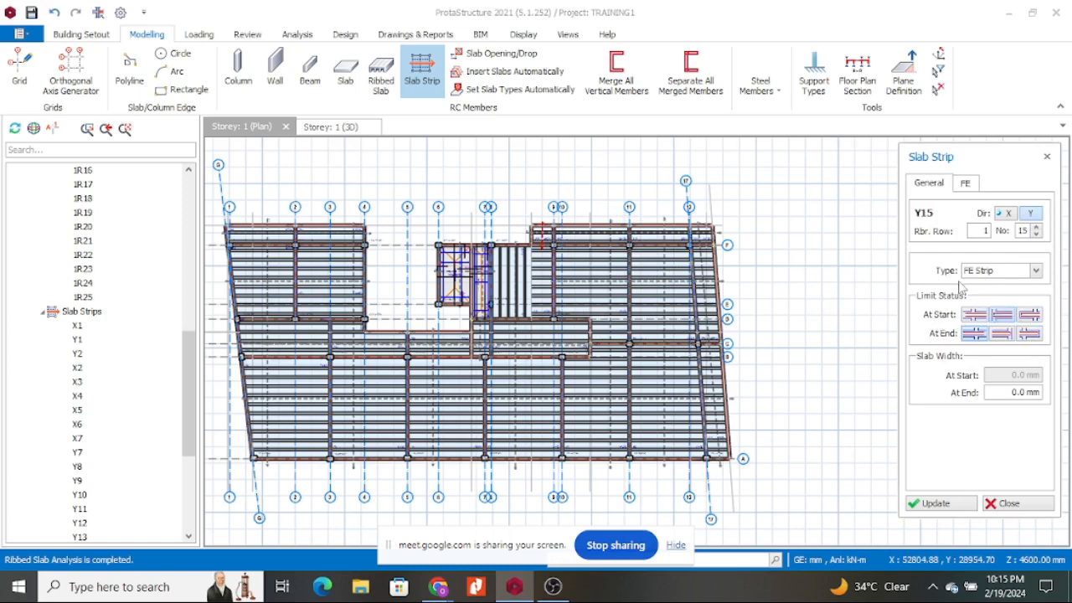
{"action": "left_click", "coordinate": [972, 185]}
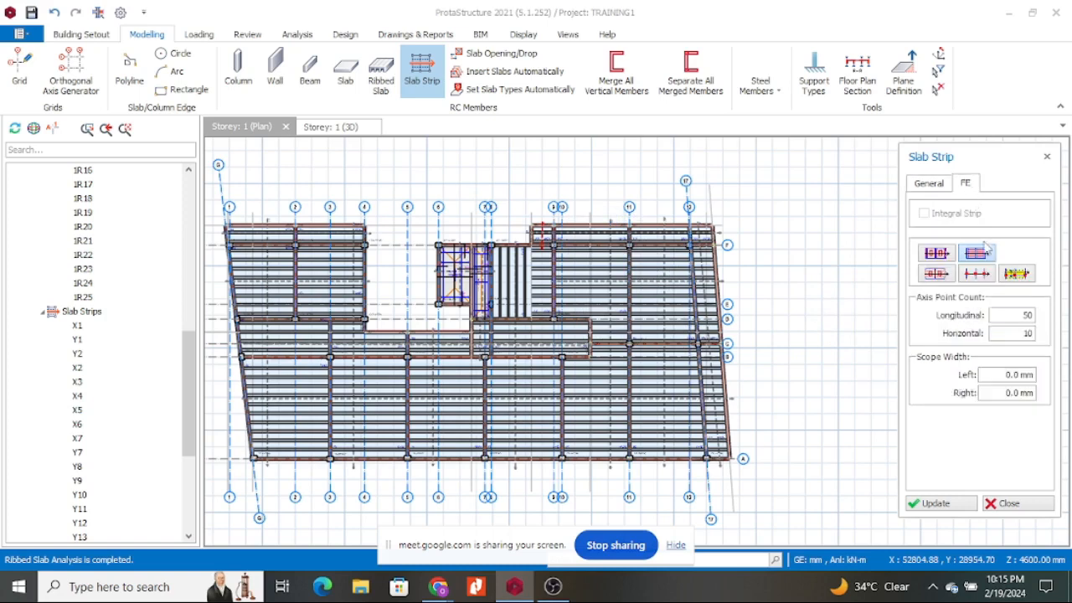
{"action": "left_click", "coordinate": [976, 255]}
{"action": "scroll", "coordinate": [824, 285], "scroll_direction": "down", "scroll_amount": 3}
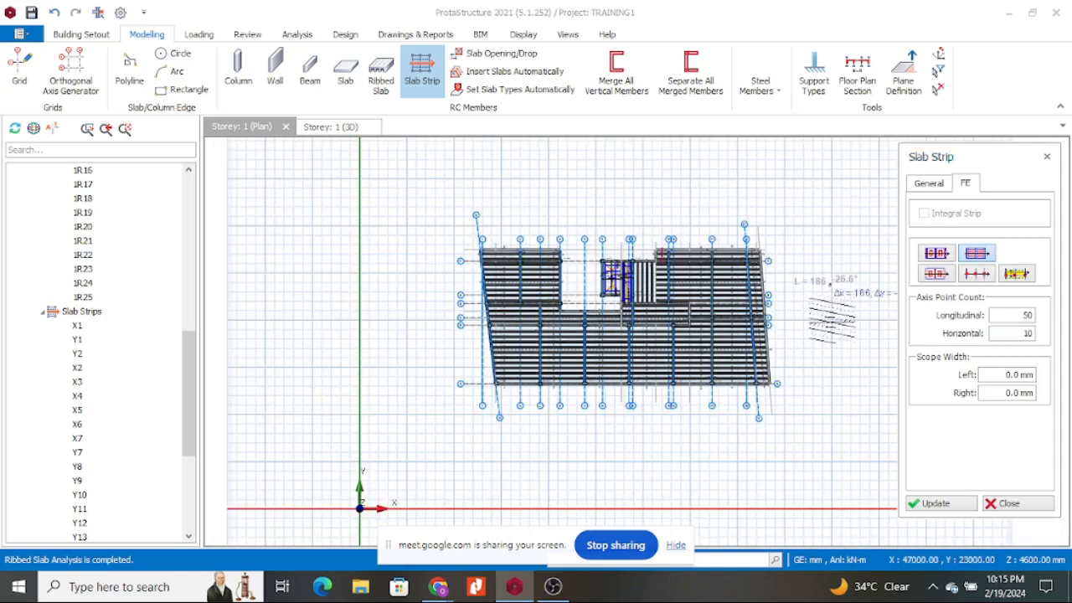
{"action": "left_click", "coordinate": [829, 286]}
{"action": "key", "text": "Escape"}
{"action": "key", "text": "Escape"}
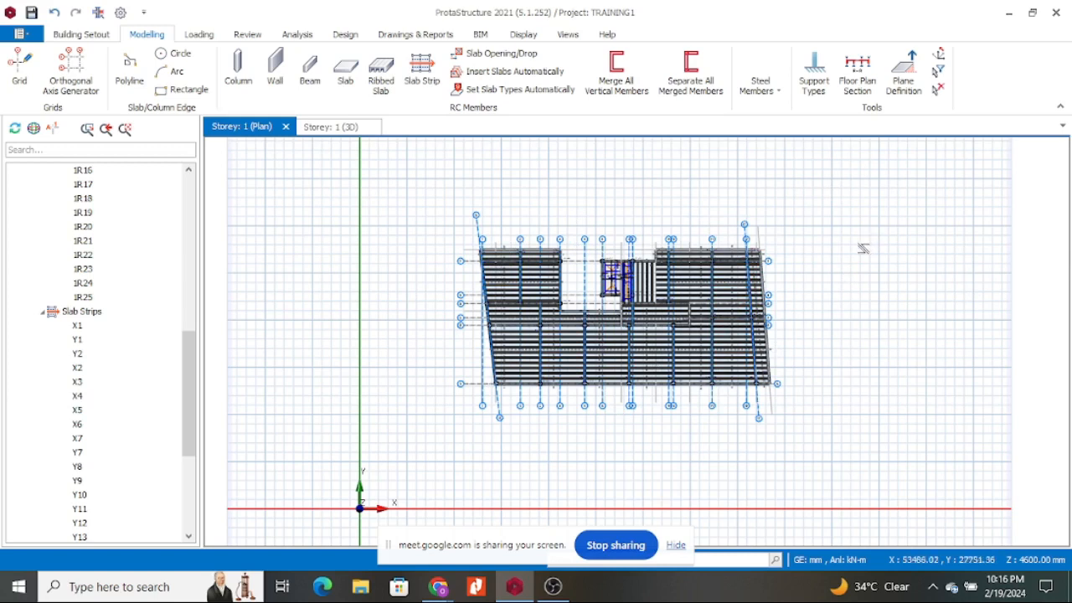
View storey 1 in 3D, return to its plan, and open Building Setup > Storeys.
{"action": "left_click", "coordinate": [331, 127]}
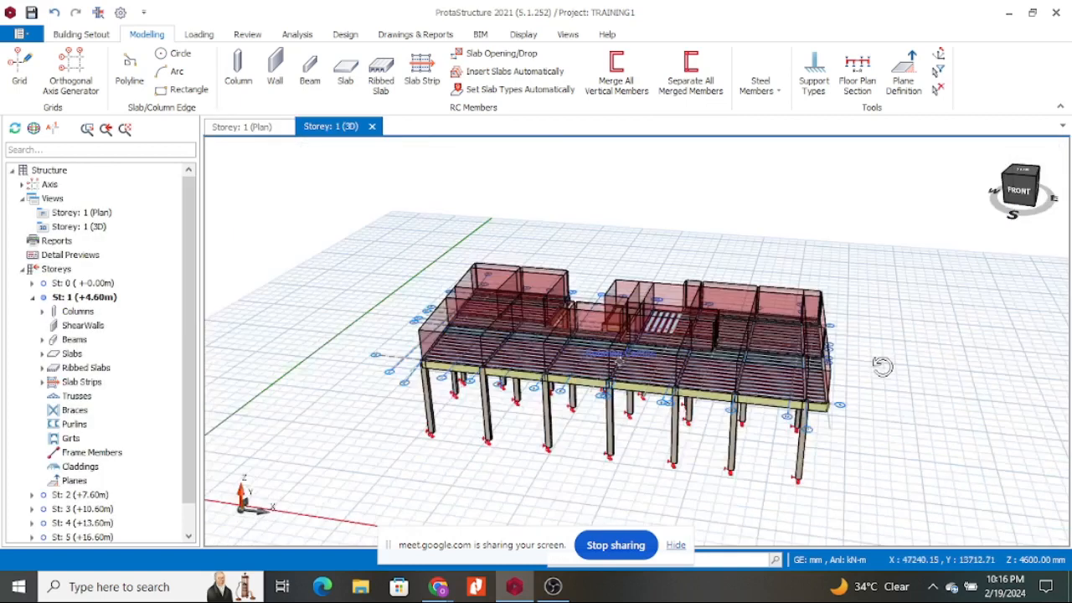
{"action": "middle_click_drag", "start_coordinate": [882, 366], "coordinate": [886, 375]}
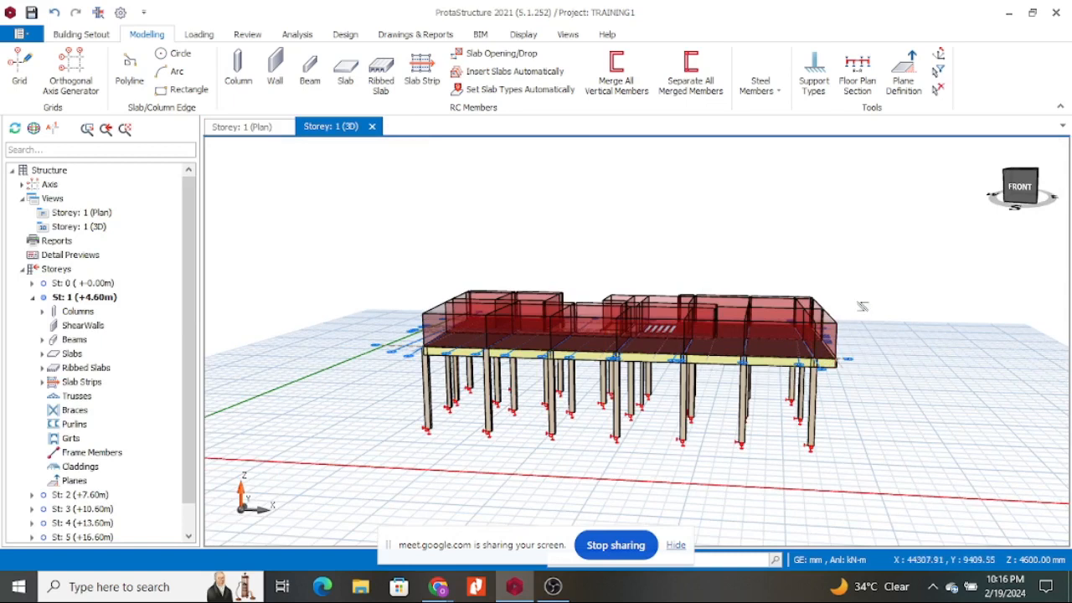
{"action": "scroll", "coordinate": [731, 369], "scroll_direction": "down", "scroll_amount": 2}
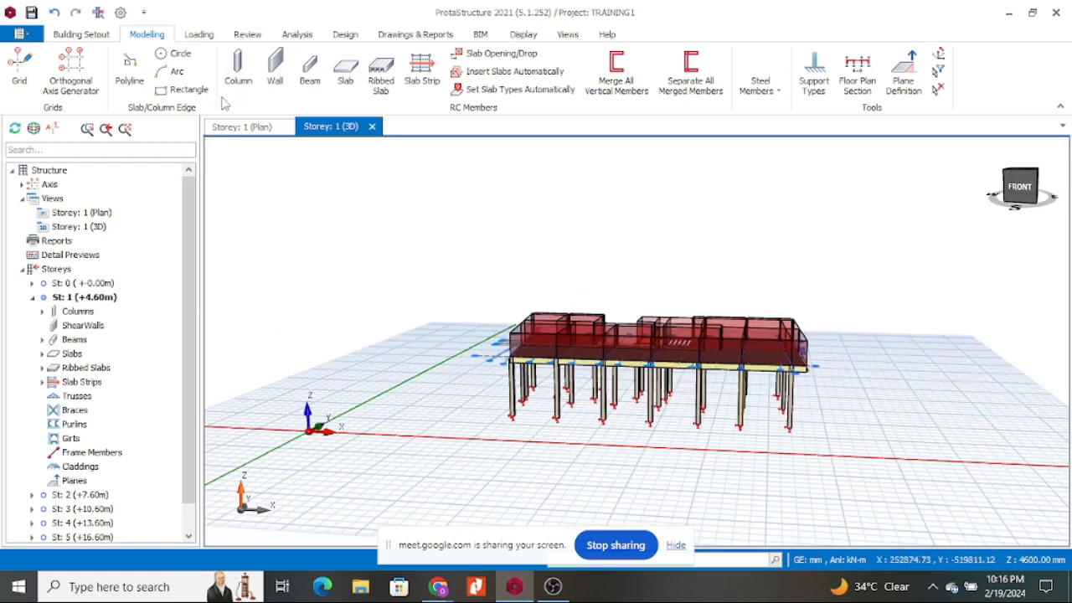
{"action": "left_click", "coordinate": [256, 129]}
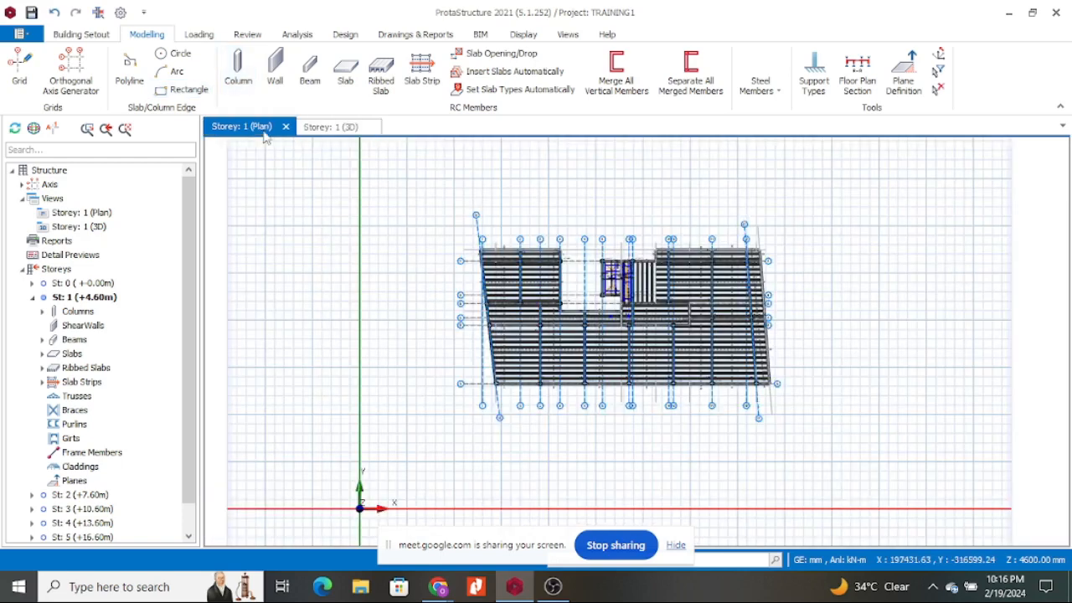
{"action": "left_click", "coordinate": [110, 37]}
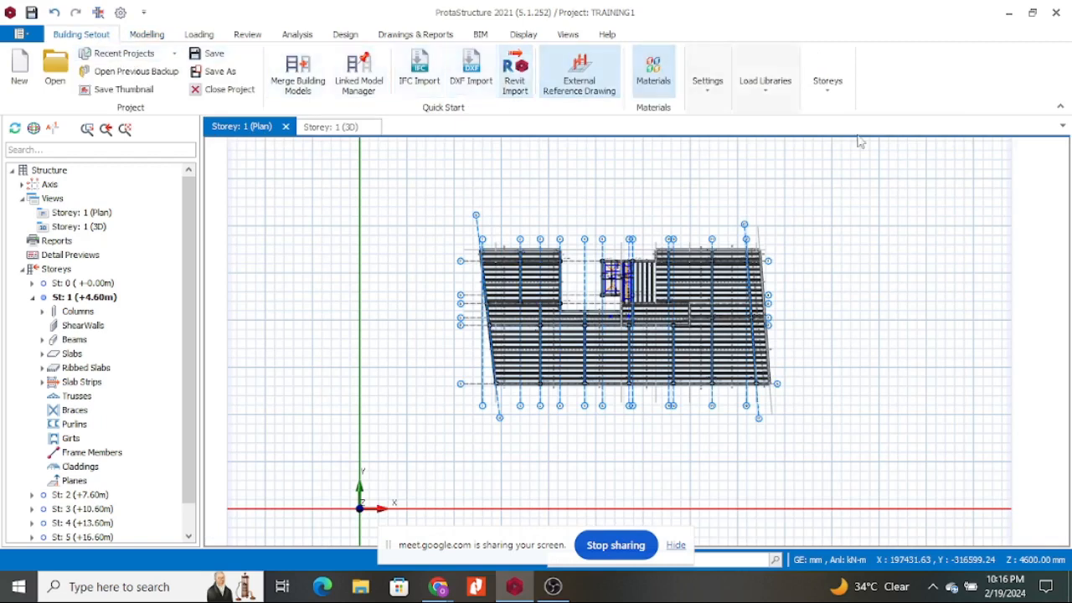
{"action": "left_click", "coordinate": [828, 97]}
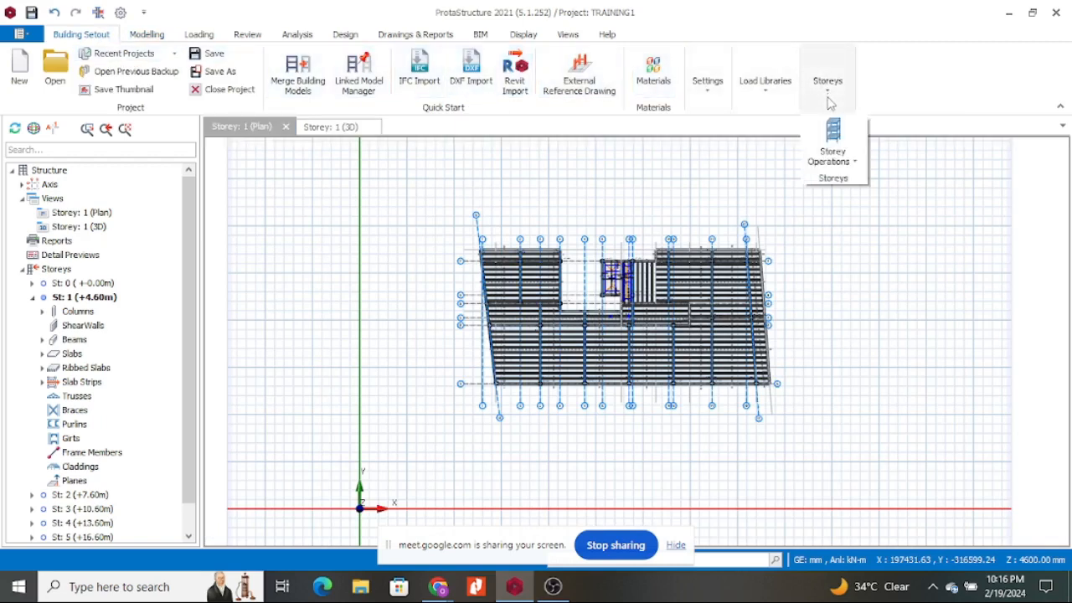
In Generate Storey, choose Storey 1 as source, Storeys 2–6 as targets, and press OK.
{"action": "left_click", "coordinate": [852, 159]}
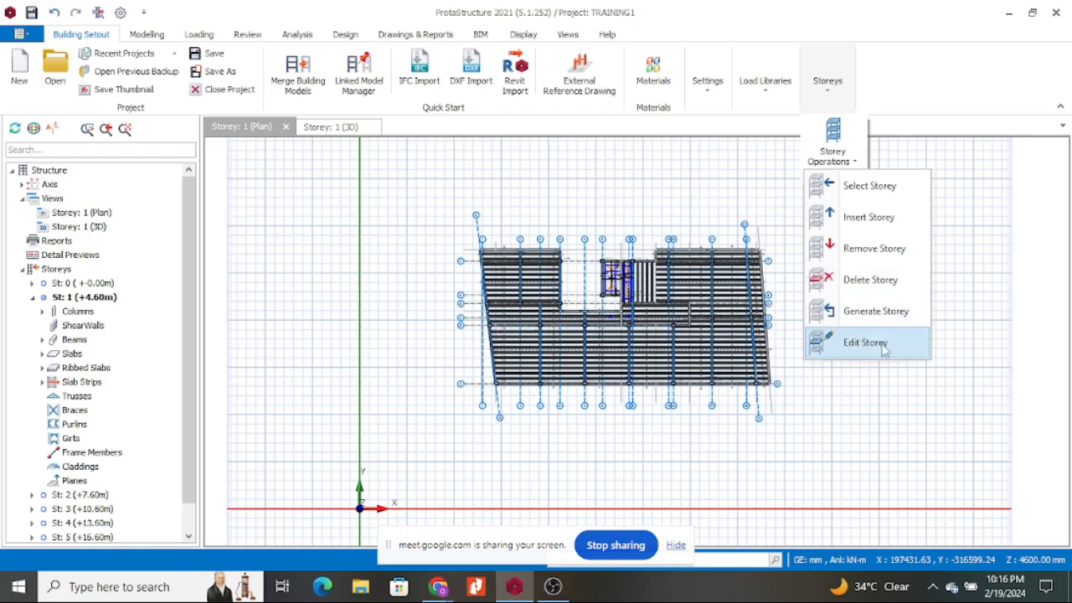
{"action": "left_click", "coordinate": [861, 311]}
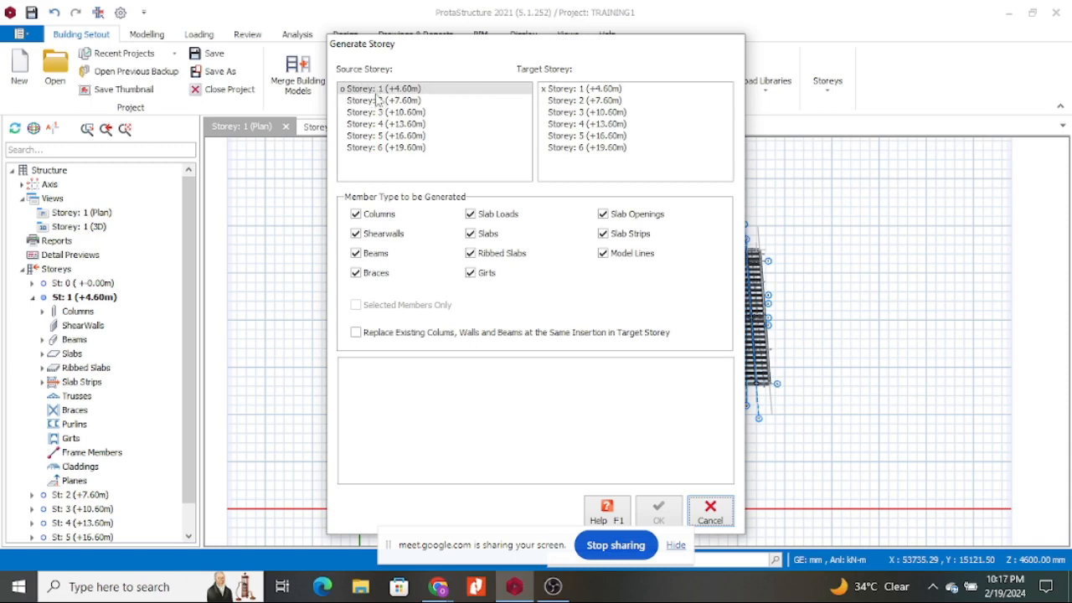
{"action": "left_click", "coordinate": [366, 91]}
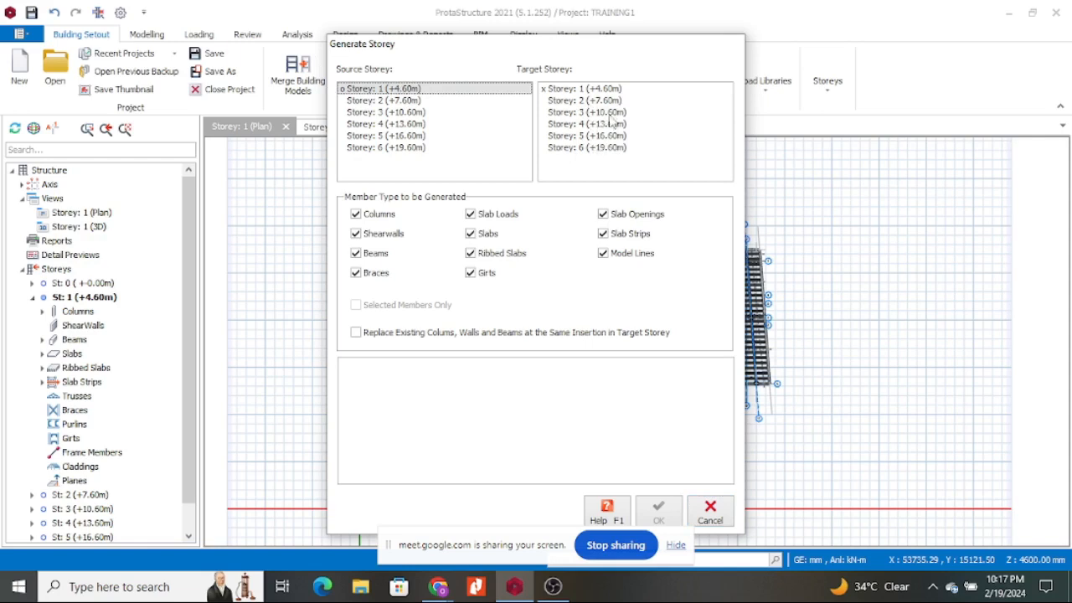
{"action": "left_click_drag", "start_coordinate": [623, 101], "coordinate": [626, 153]}
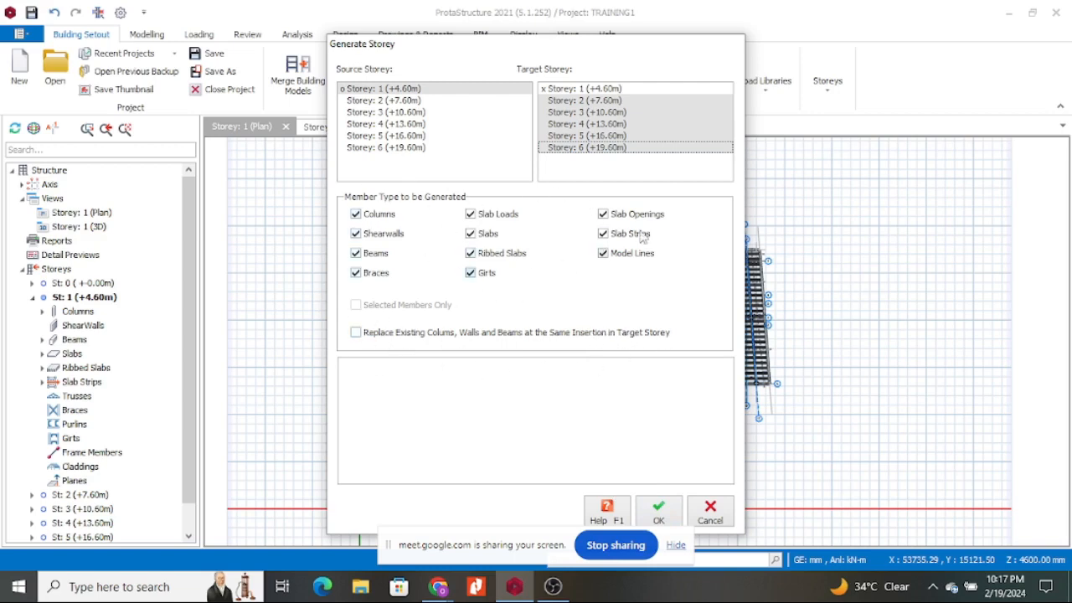
{"action": "left_click", "coordinate": [661, 514]}
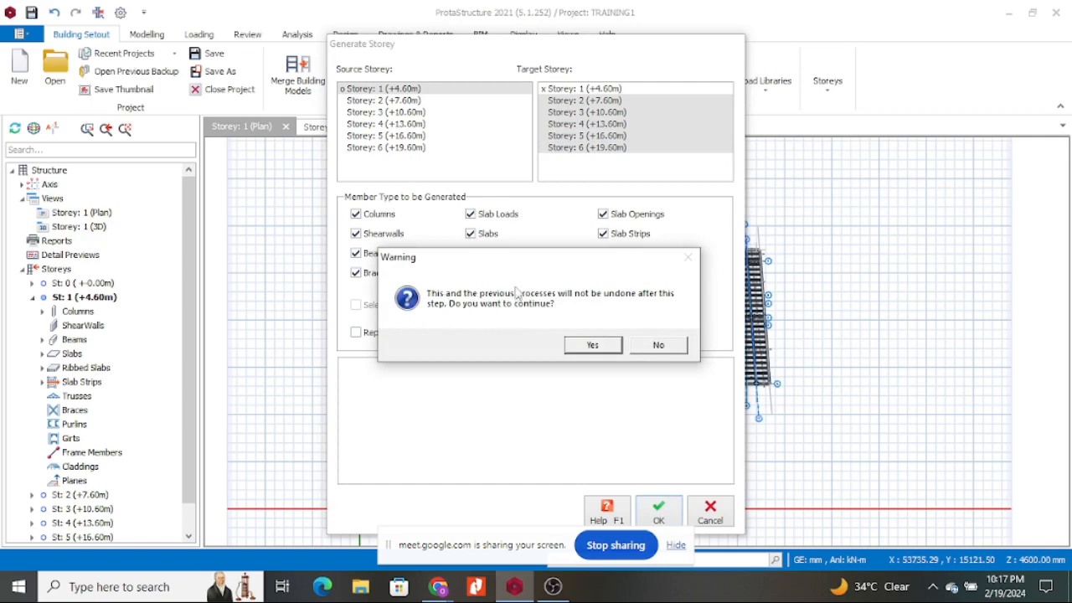
Accept the no-undo warning, then close the completed storey generation window.
{"action": "left_click", "coordinate": [592, 346]}
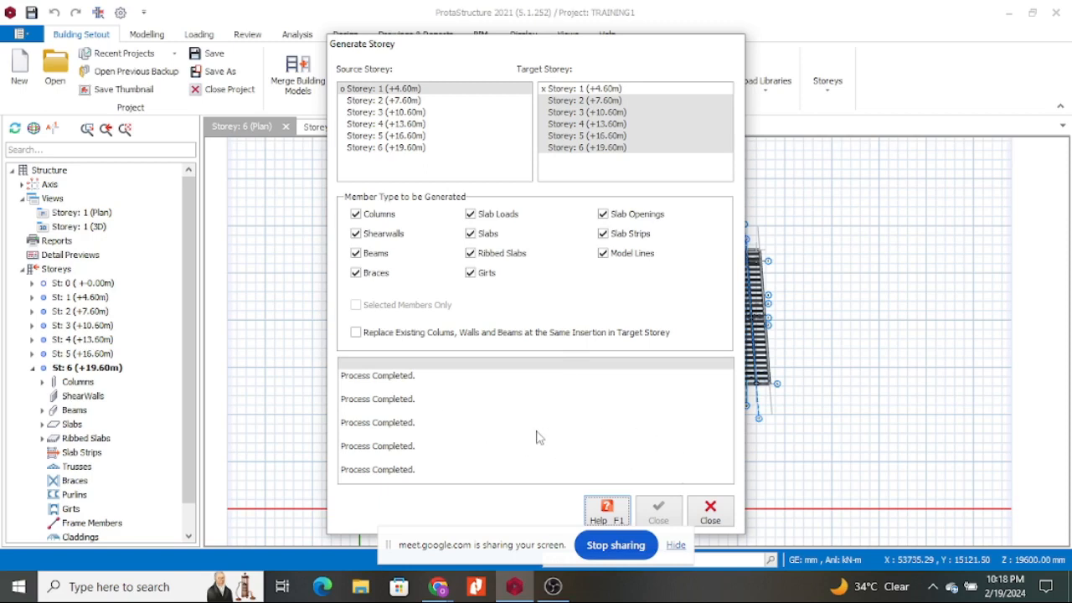
{"action": "left_click_drag", "start_coordinate": [606, 50], "coordinate": [538, 26]}
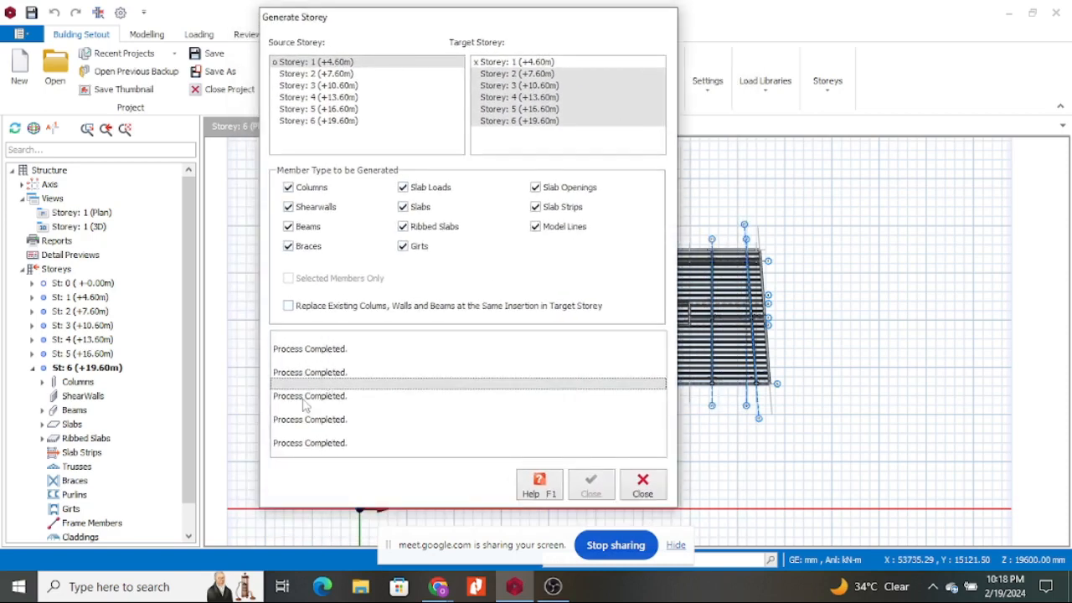
{"action": "left_click", "coordinate": [642, 484]}
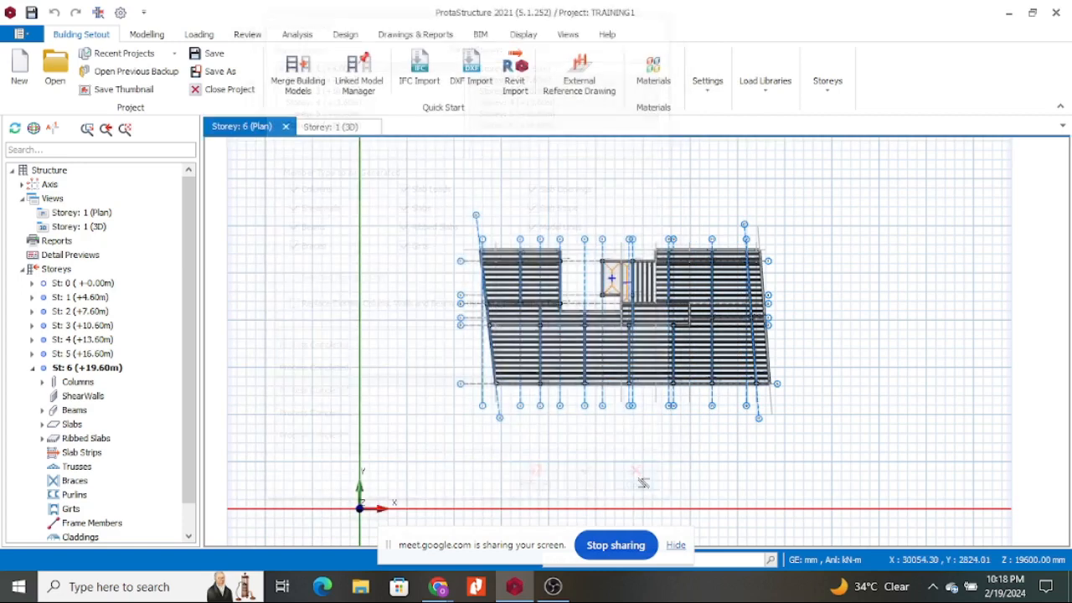
Orbit the six-storey frame in 3D, then return to the Storey 6 plan.
{"action": "left_click", "coordinate": [340, 127]}
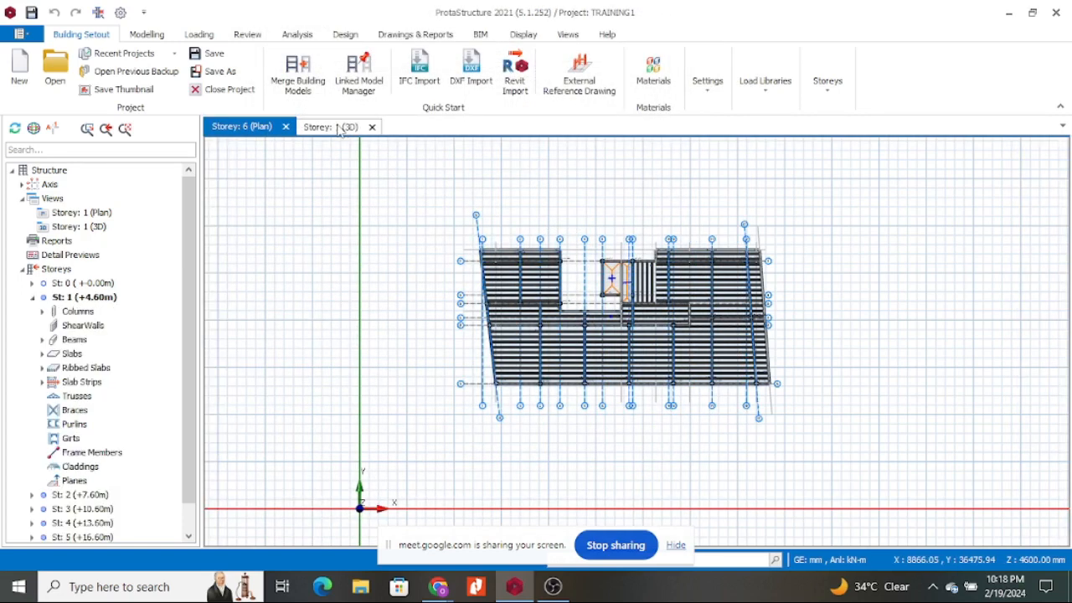
{"action": "mouse_move", "coordinate": [886, 260]}
{"action": "left_mouse_down"}
{"action": "mouse_move", "coordinate": [916, 232]}
{"action": "mouse_move", "coordinate": [873, 210]}
{"action": "mouse_move", "coordinate": [730, 253]}
{"action": "mouse_move", "coordinate": [676, 314]}
{"action": "mouse_move", "coordinate": [628, 310]}
{"action": "mouse_move", "coordinate": [658, 262]}
{"action": "mouse_move", "coordinate": [808, 259]}
{"action": "mouse_move", "coordinate": [849, 246]}
{"action": "mouse_move", "coordinate": [866, 271]}
{"action": "mouse_move", "coordinate": [904, 259]}
{"action": "mouse_move", "coordinate": [897, 251]}
{"action": "left_mouse_up"}
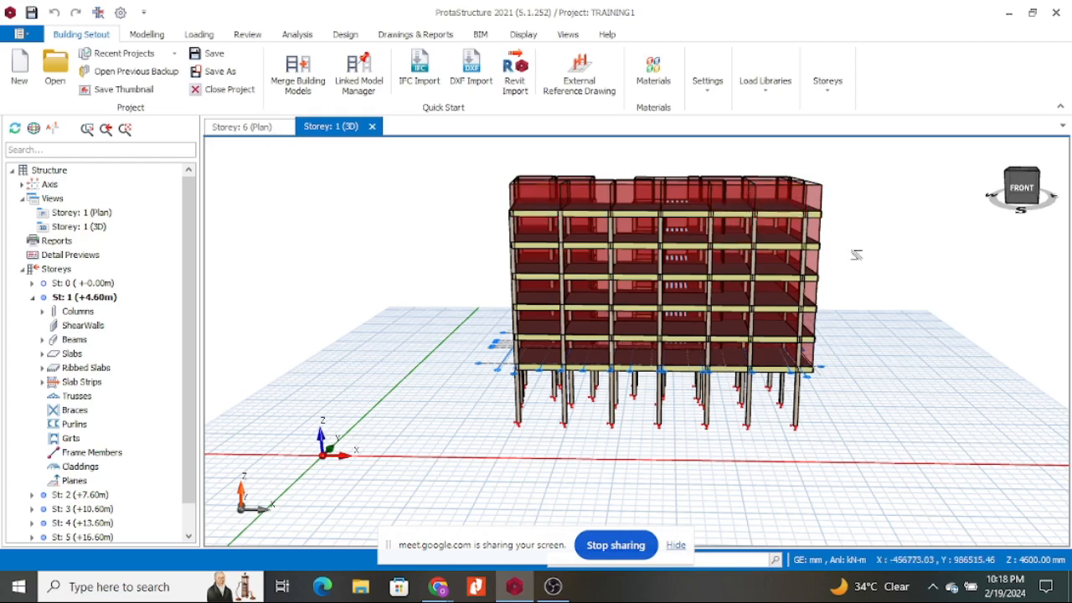
{"action": "middle_click_drag", "start_coordinate": [899, 249], "coordinate": [619, 238]}
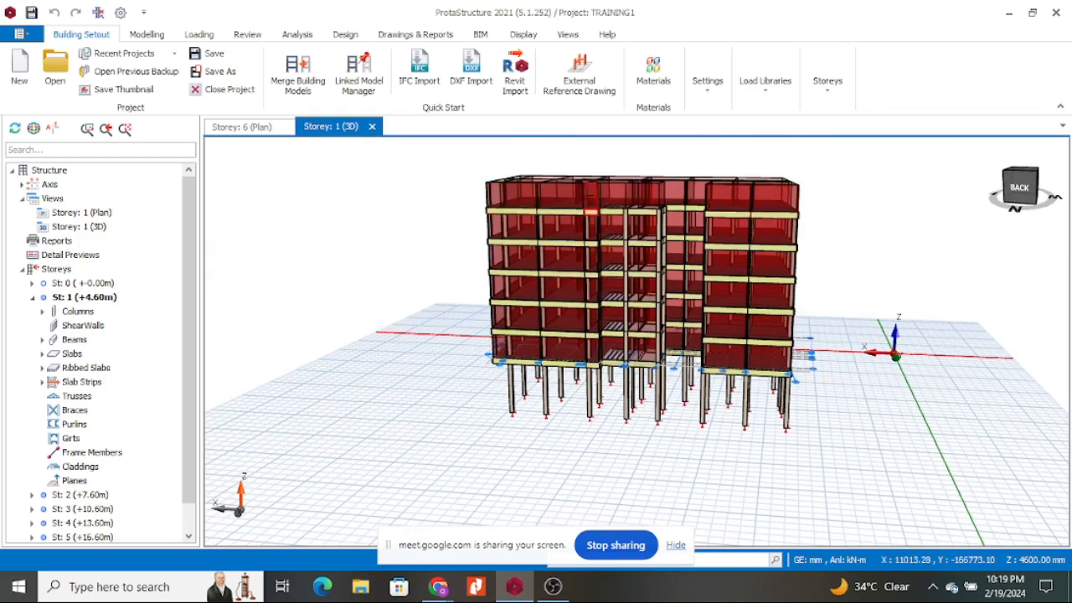
{"action": "scroll", "coordinate": [636, 243], "scroll_direction": "up", "scroll_amount": 5}
{"action": "scroll", "coordinate": [636, 242], "scroll_direction": "down", "scroll_amount": 4}
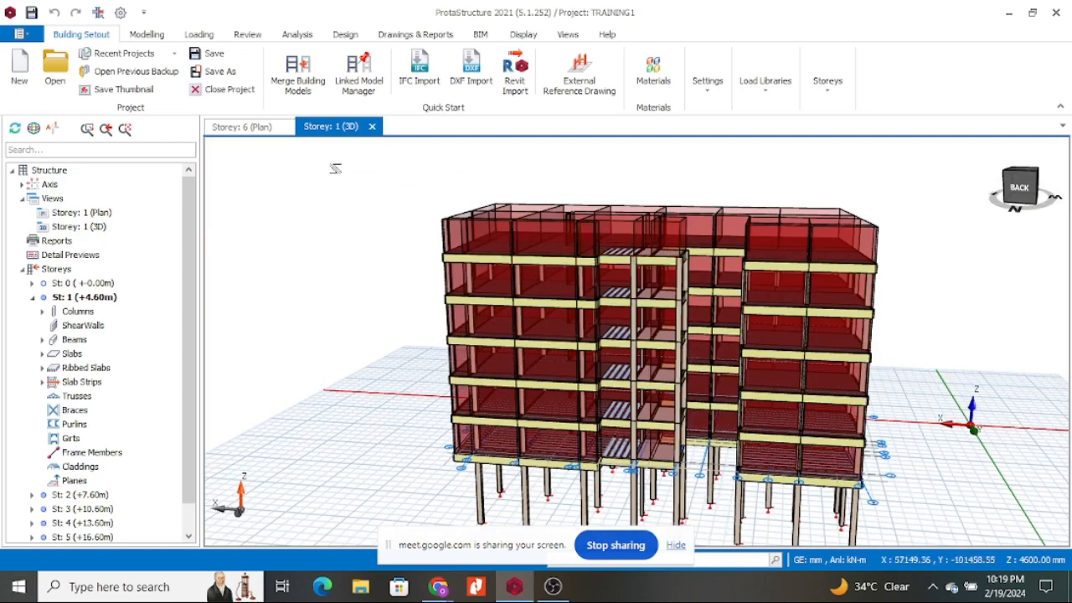
{"action": "left_click", "coordinate": [258, 128]}
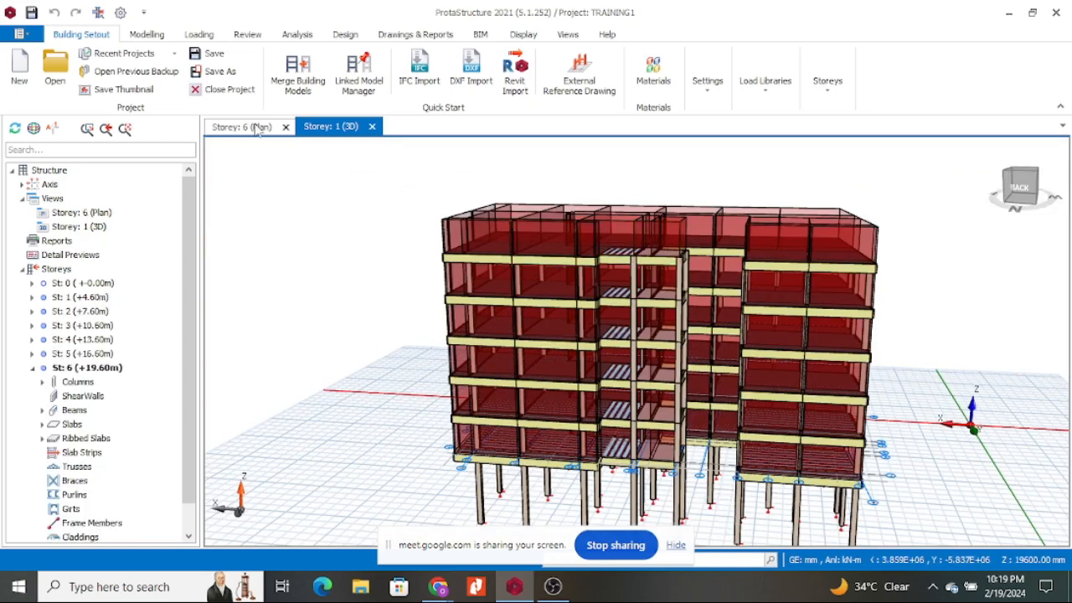
{"action": "left_click", "coordinate": [243, 132]}
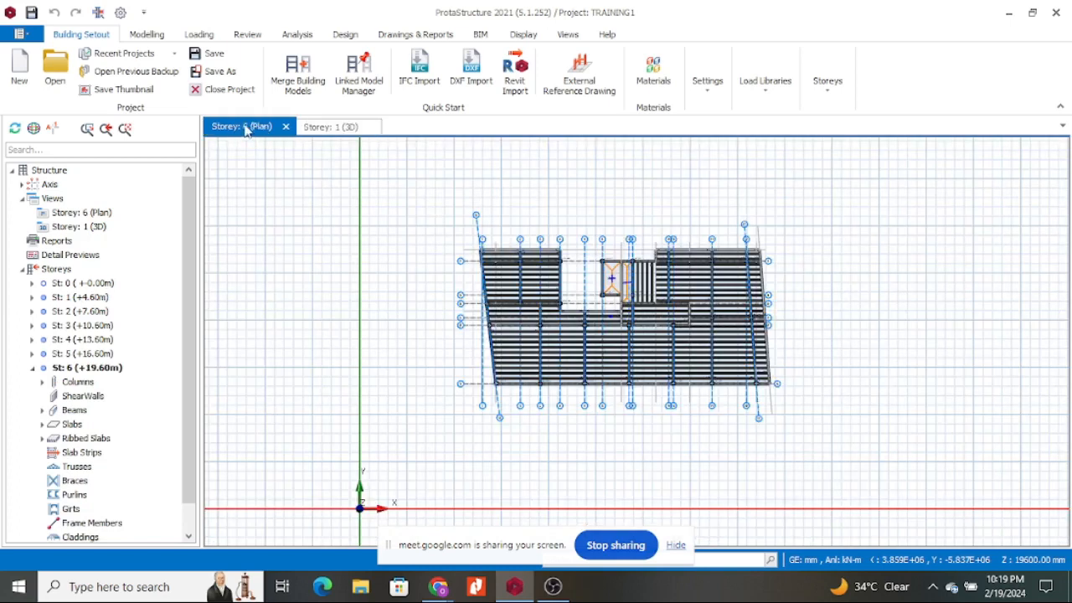
Delete the ribbed slabs between grids 1 and 9, including 6R3.
{"action": "scroll", "coordinate": [83, 427], "scroll_direction": "down", "scroll_amount": 1}
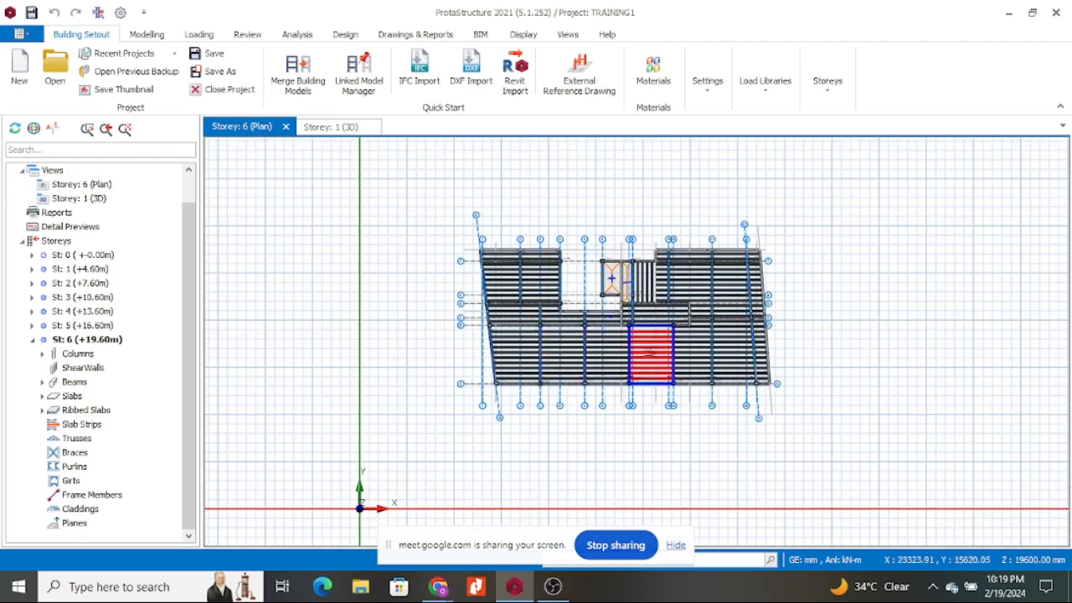
{"action": "scroll", "coordinate": [651, 350], "scroll_direction": "up", "scroll_amount": 3}
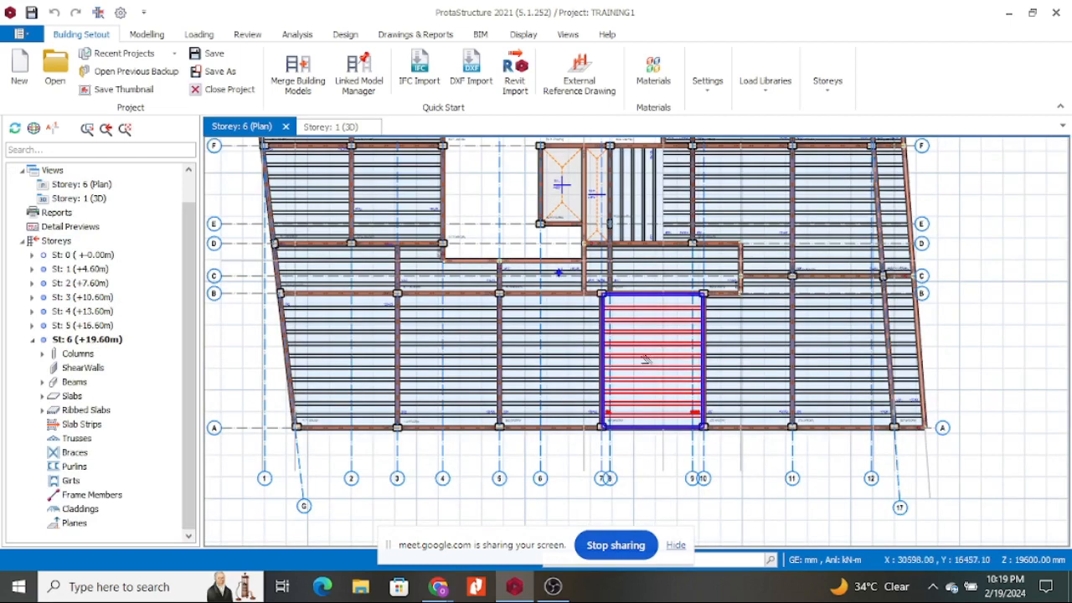
{"action": "left_click", "coordinate": [645, 359]}
{"action": "key", "text": "Delete"}
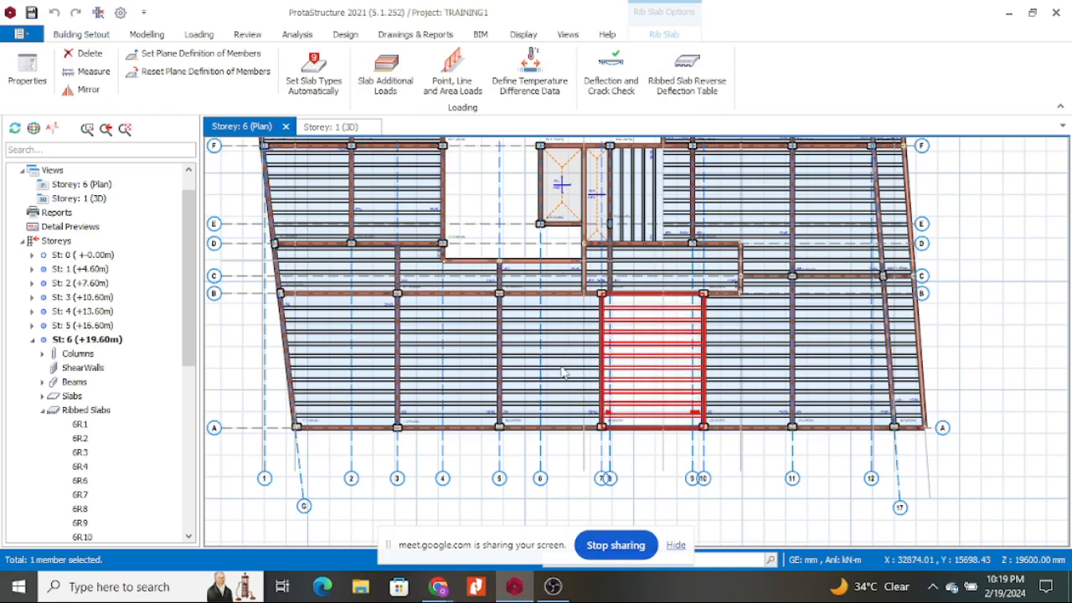
{"action": "left_click", "coordinate": [555, 365]}
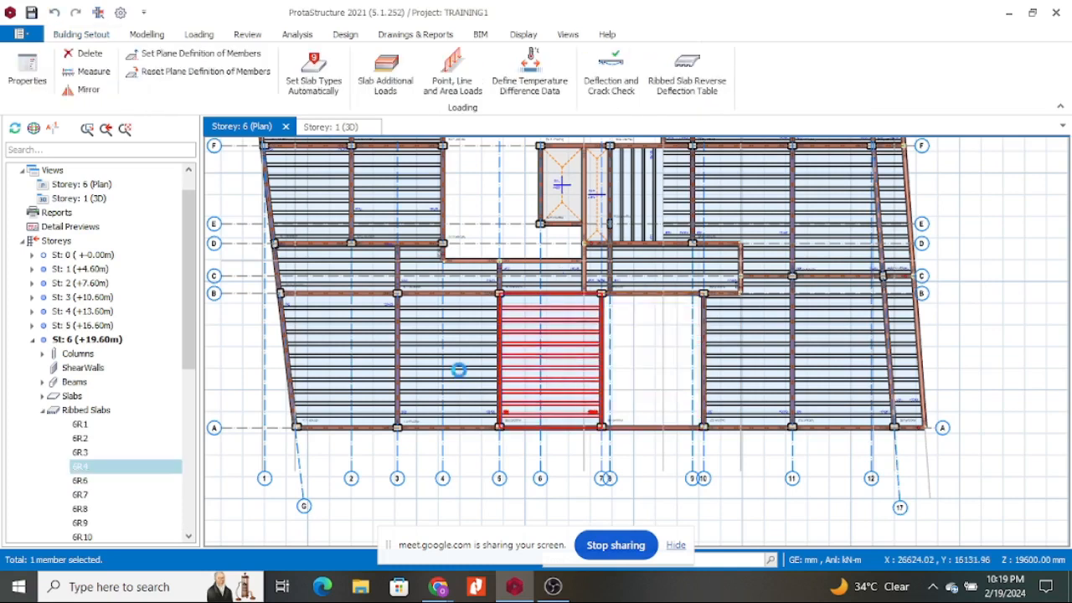
{"action": "key", "text": "Delete"}
{"action": "left_click", "coordinate": [369, 366]}
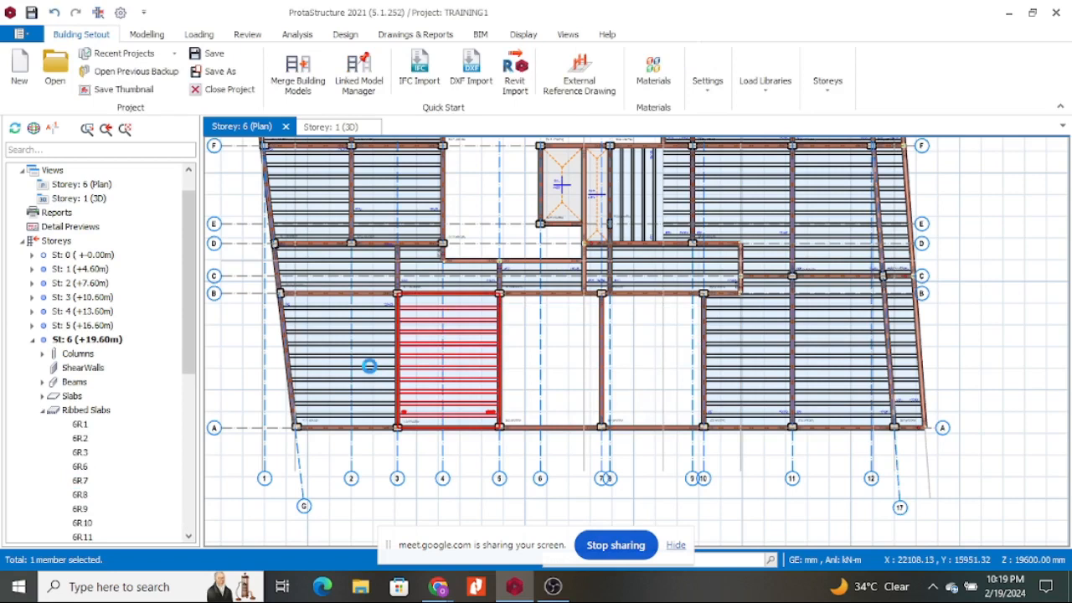
{"action": "key", "text": "Delete"}
{"action": "left_click", "coordinate": [369, 366]}
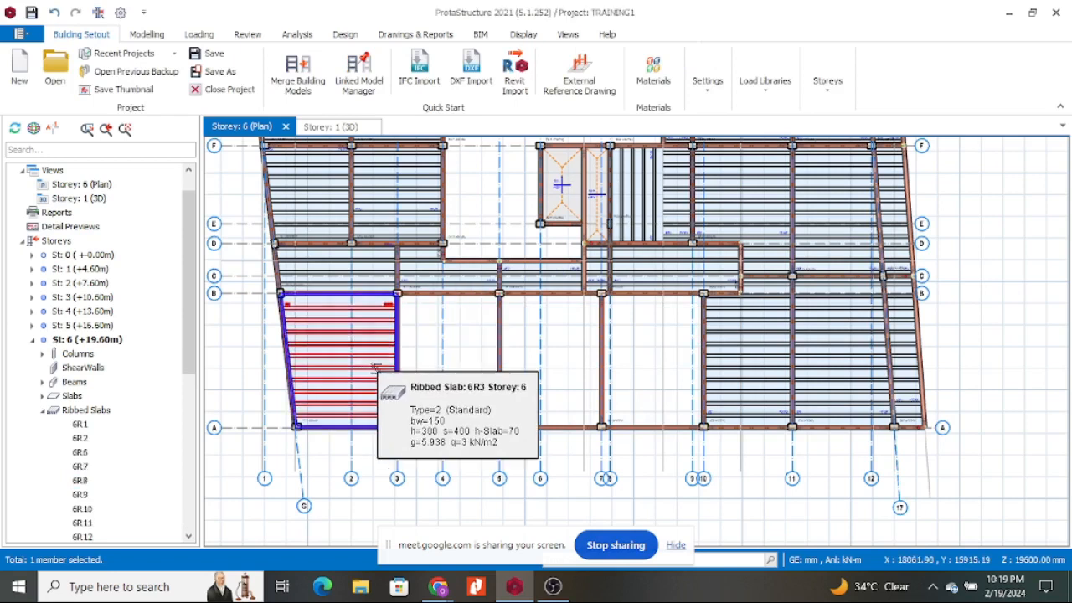
{"action": "key", "text": "Delete"}
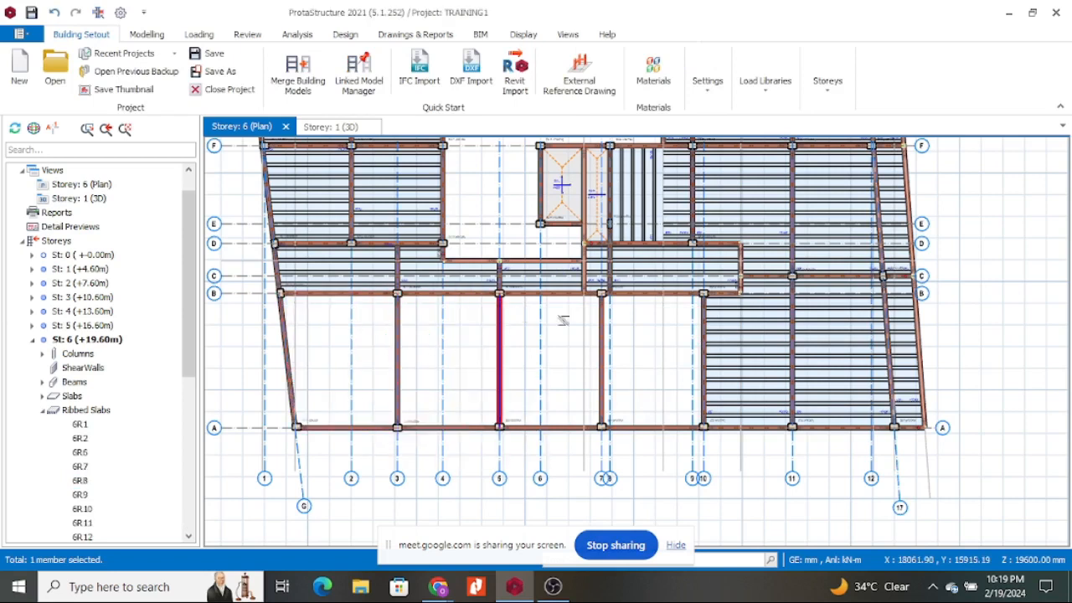
Delete the ribbed and narrow slabs around grids 10–12 and beside the top stair.
{"action": "left_click", "coordinate": [770, 369]}
{"action": "key", "text": "Delete"}
{"action": "left_click", "coordinate": [836, 358]}
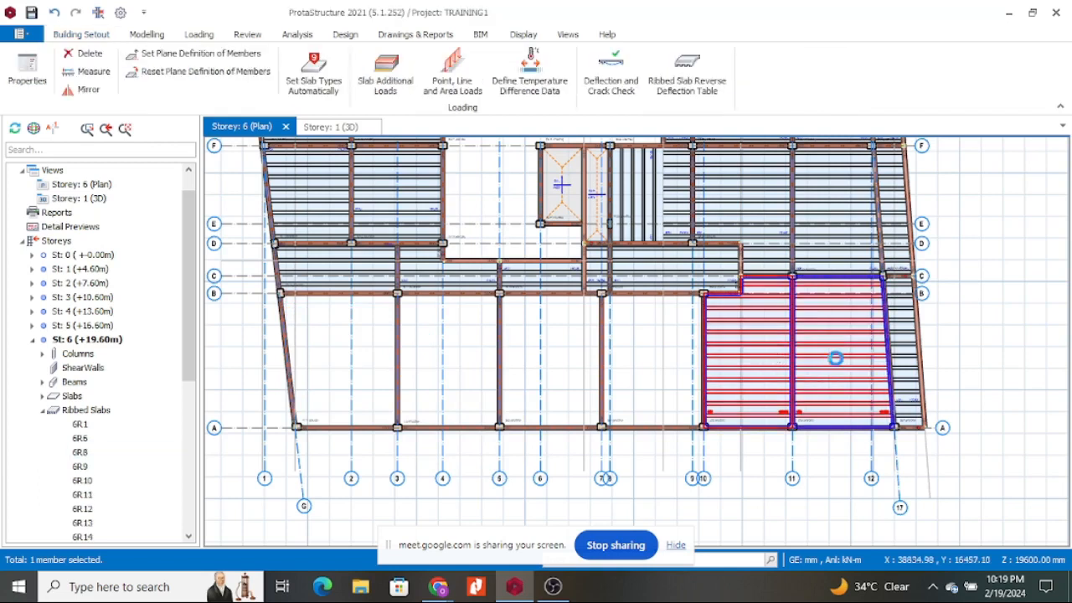
{"action": "key", "text": "Delete"}
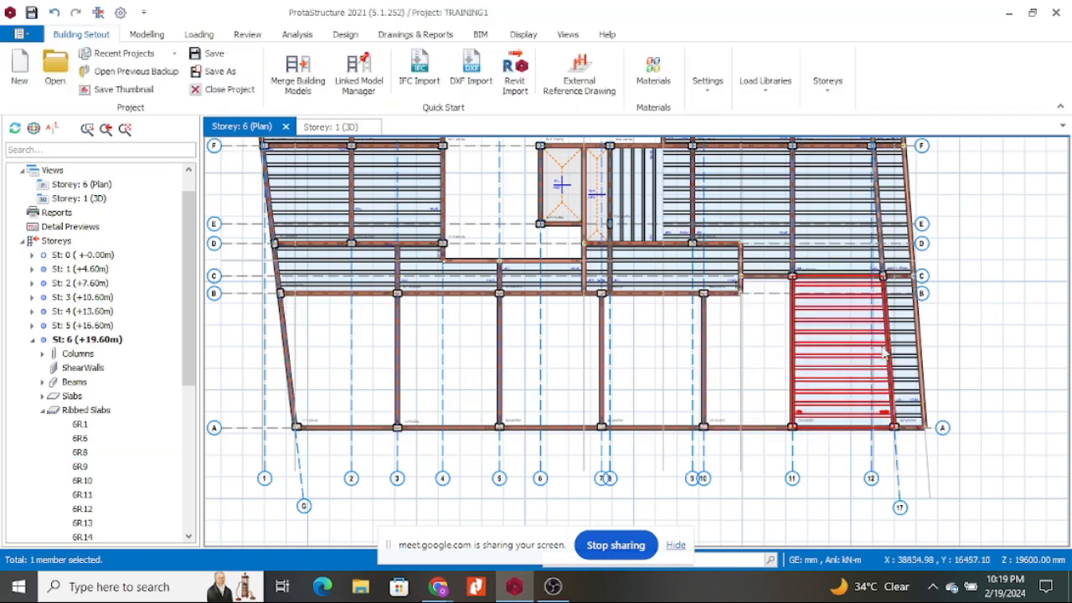
{"action": "left_click", "coordinate": [909, 352]}
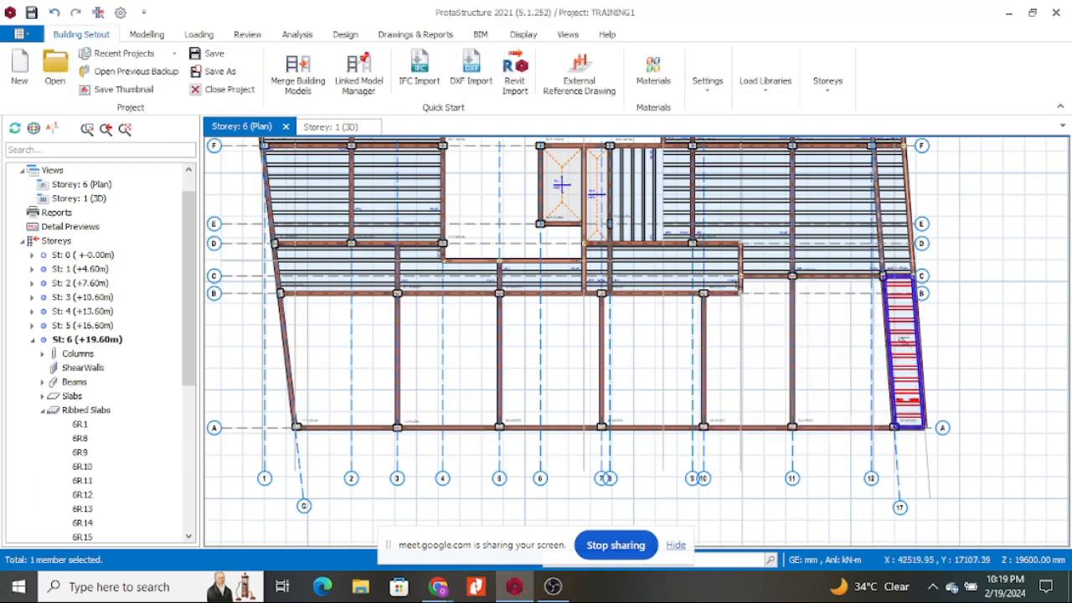
{"action": "key", "text": "Delete"}
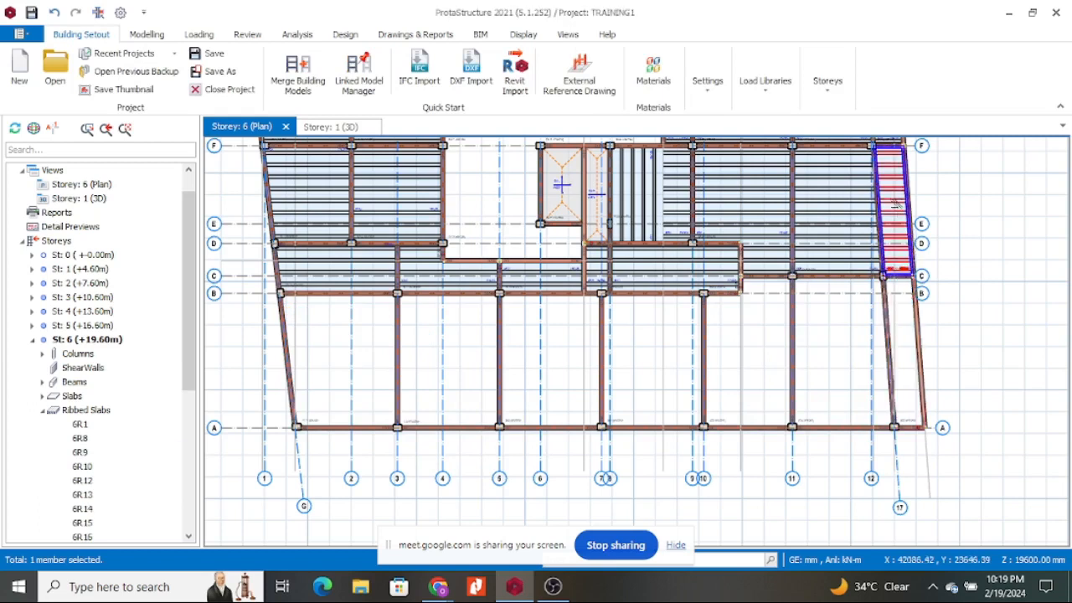
{"action": "left_click", "coordinate": [841, 206]}
{"action": "key", "text": "Delete"}
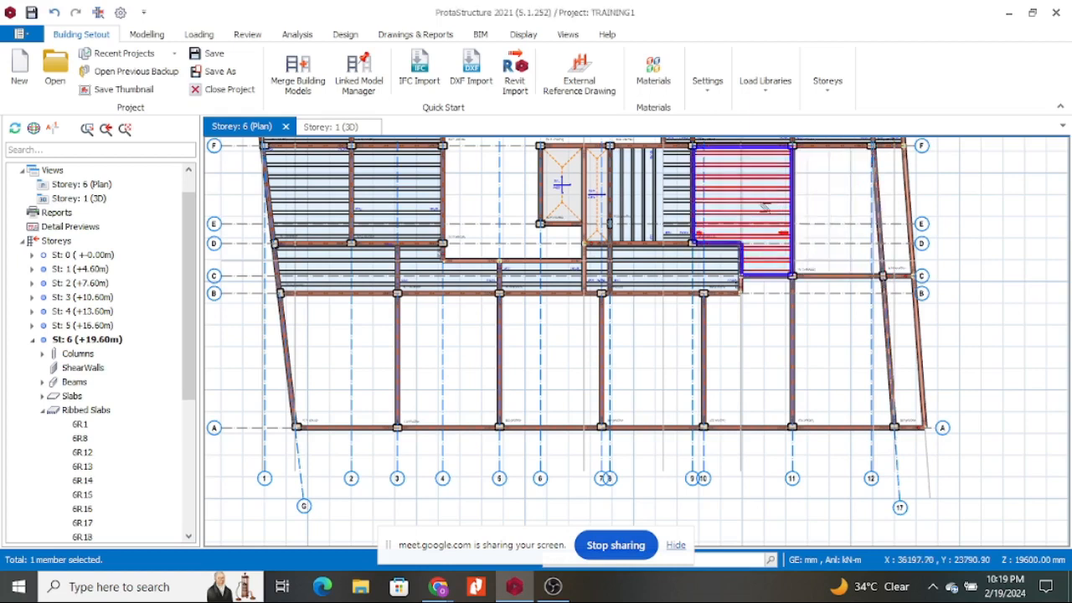
{"action": "left_click", "coordinate": [768, 224]}
{"action": "key", "text": "Delete"}
{"action": "left_click", "coordinate": [639, 185]}
{"action": "key", "text": "Delete"}
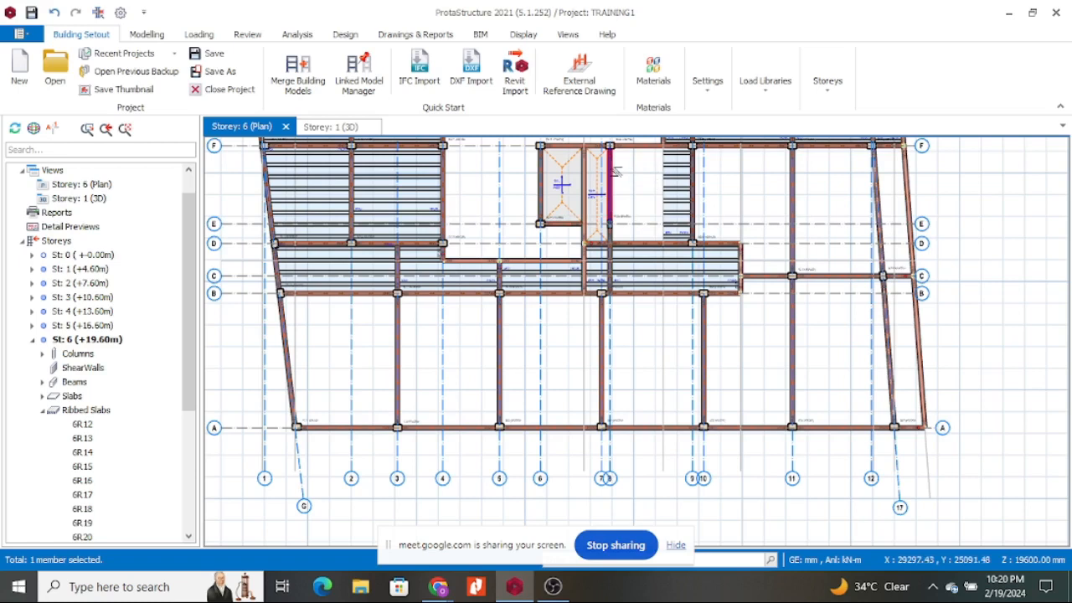
Delete the slab right of the stair and flat slab 6S14.
{"action": "mouse_move", "coordinate": [614, 172]}
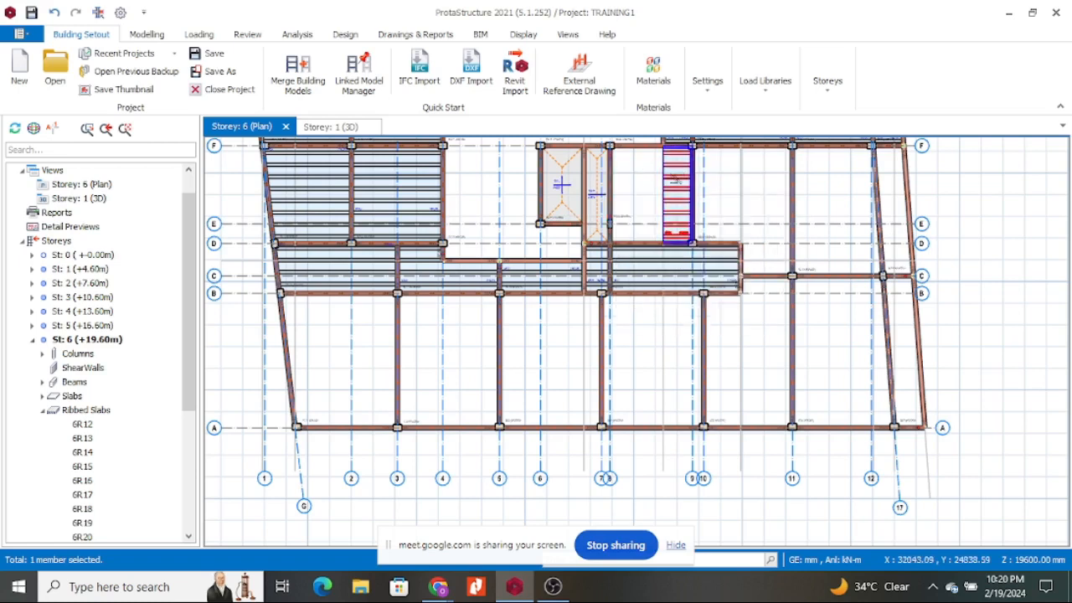
{"action": "left_click", "coordinate": [677, 178]}
{"action": "scroll", "coordinate": [603, 163], "scroll_direction": "up", "scroll_amount": 1}
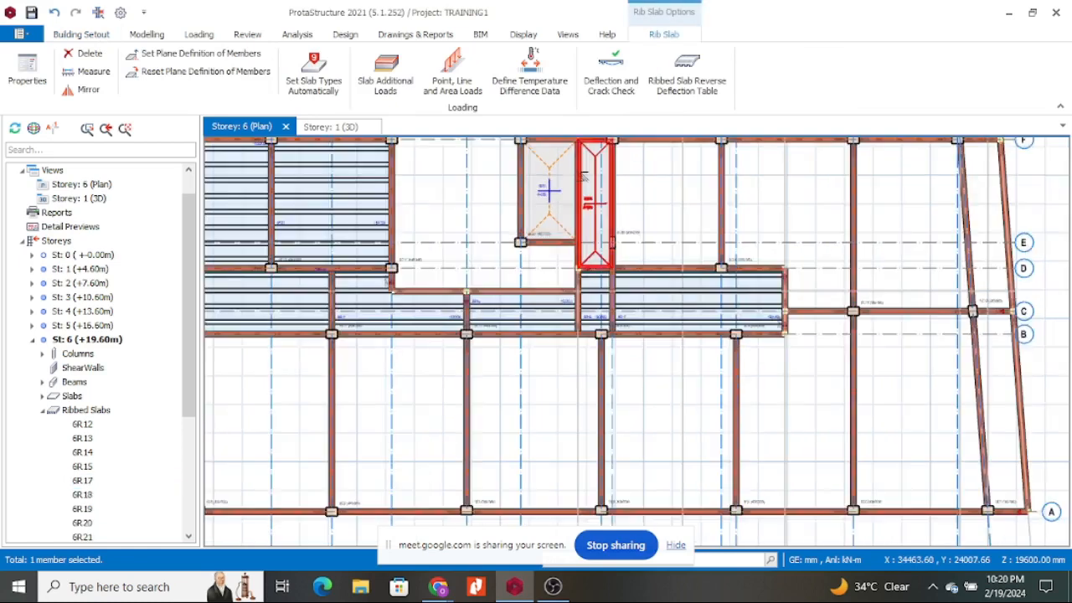
{"action": "left_click", "coordinate": [554, 161]}
{"action": "key", "text": "Delete"}
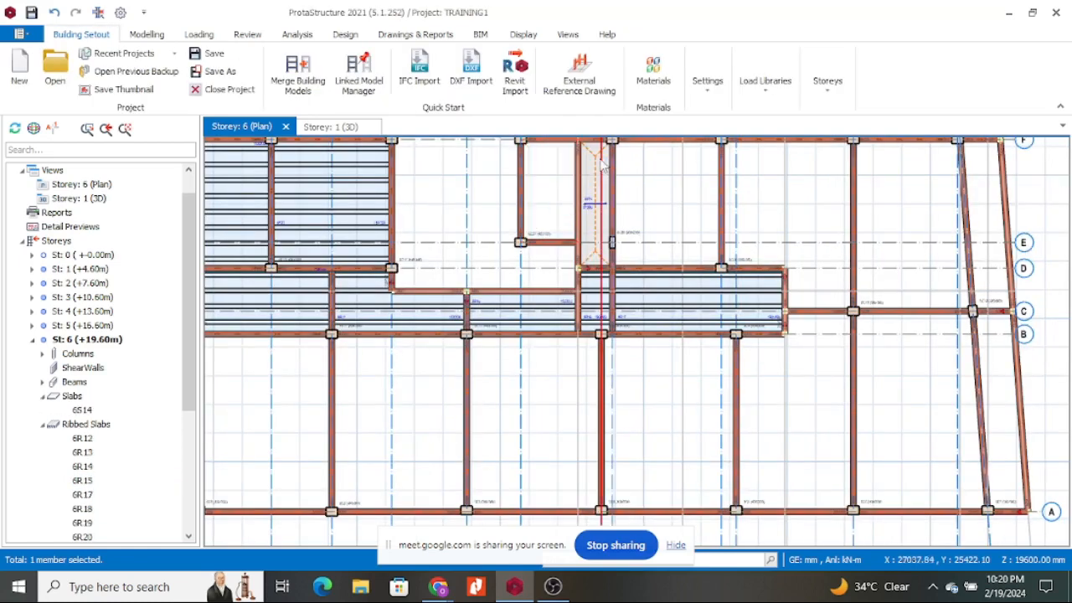
{"action": "double_click", "coordinate": [591, 205]}
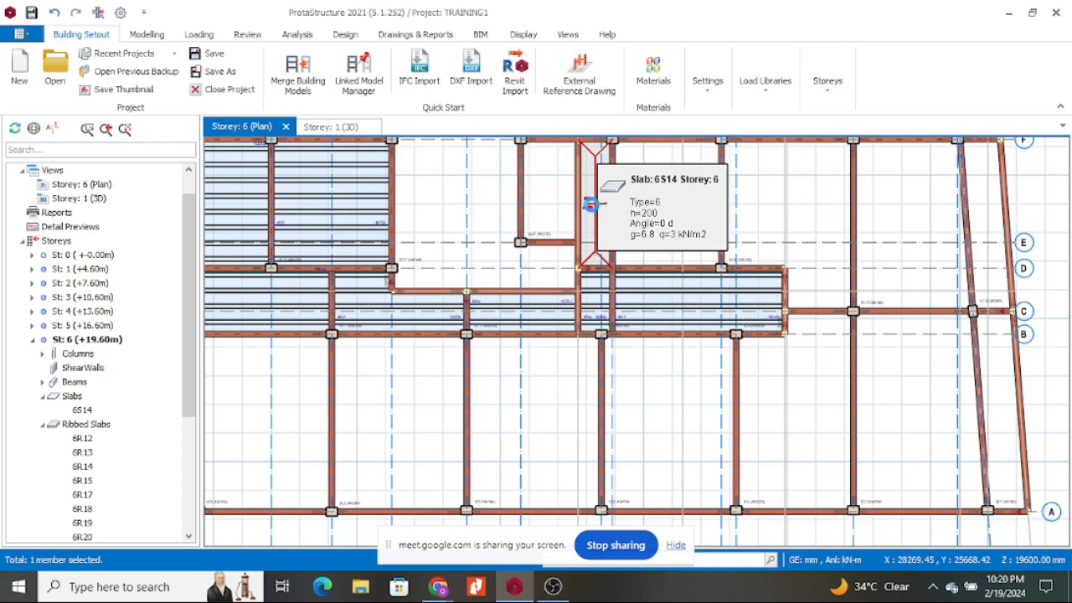
{"action": "key", "text": "Delete"}
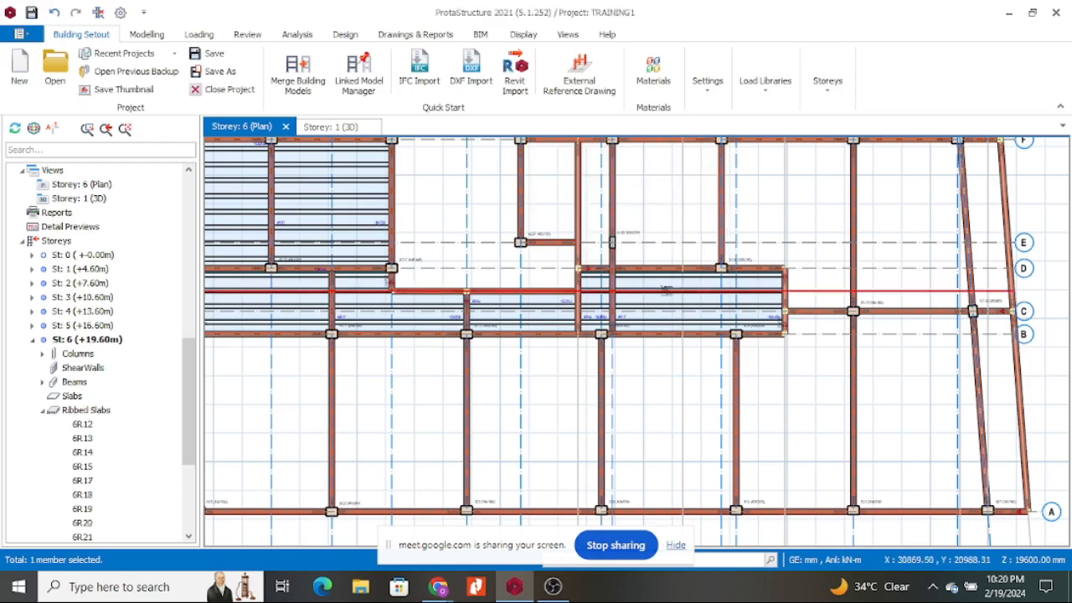
Delete the left-side ribbed slabs between rows B and D, including 6R21 and 6R22.
{"action": "left_click", "coordinate": [668, 303]}
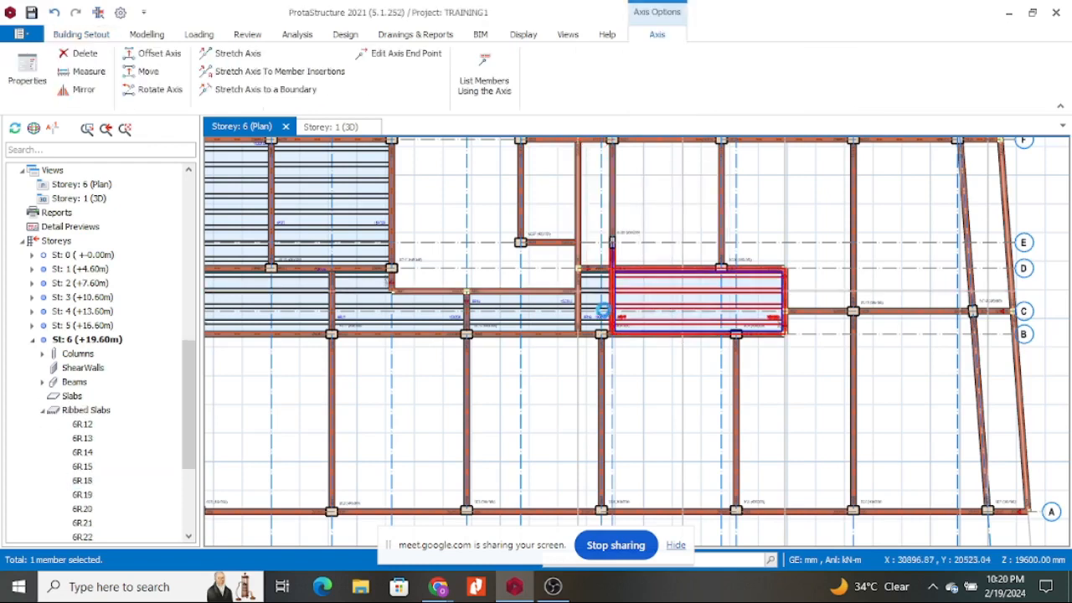
{"action": "left_click", "coordinate": [601, 310]}
{"action": "left_click", "coordinate": [594, 310]}
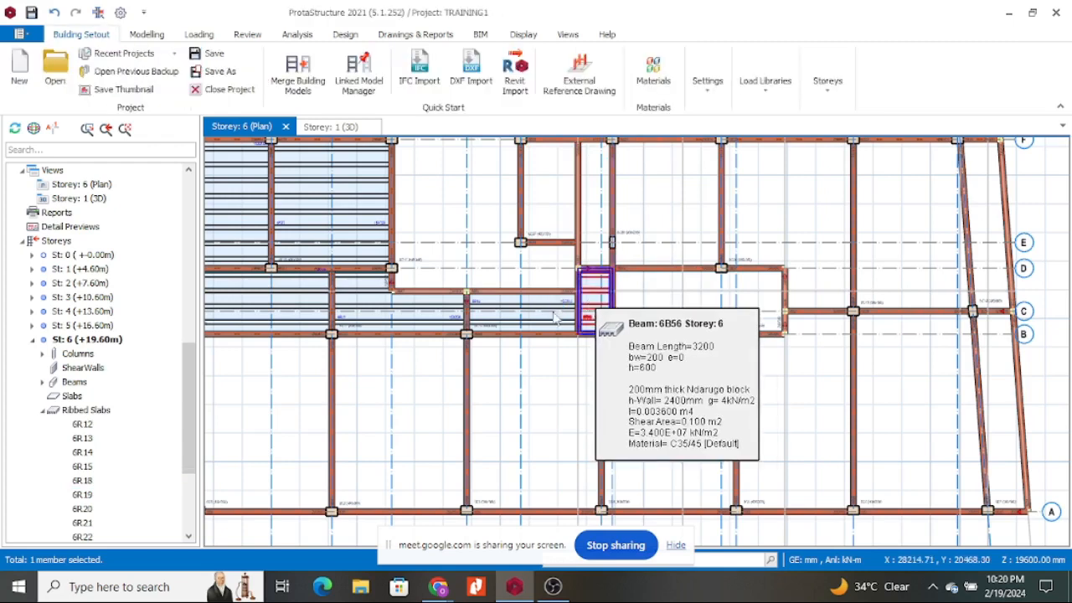
{"action": "left_click", "coordinate": [473, 311]}
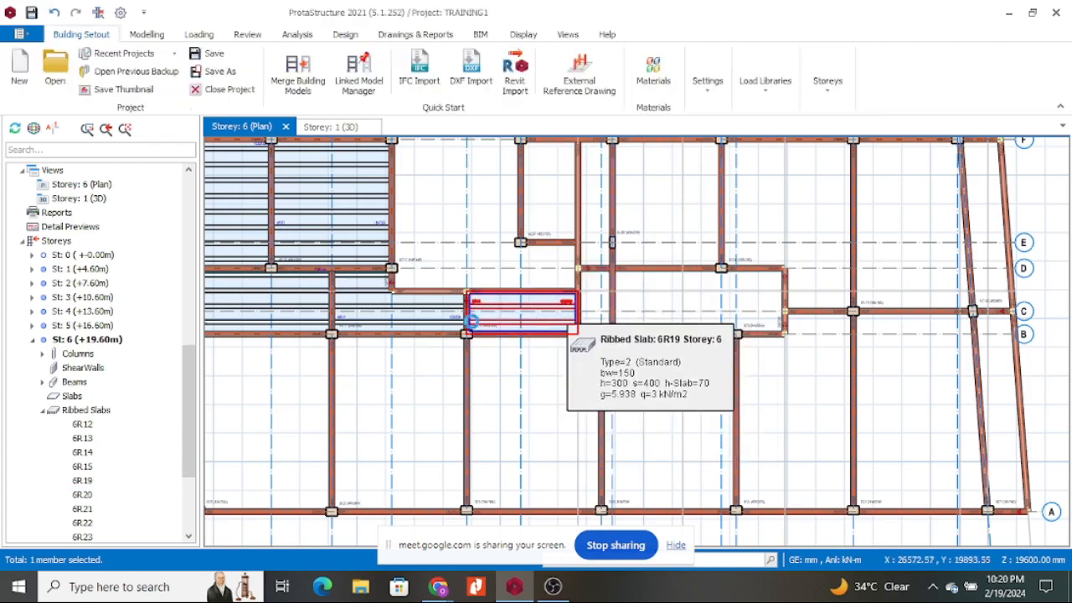
{"action": "left_click", "coordinate": [429, 309]}
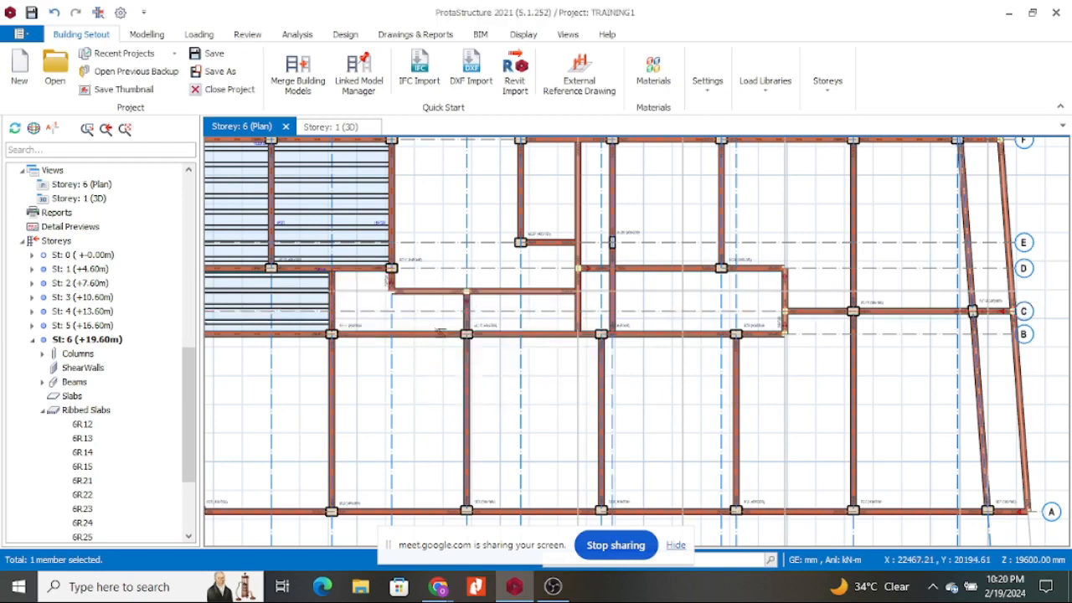
{"action": "scroll", "coordinate": [611, 251], "scroll_direction": "down", "scroll_amount": 2}
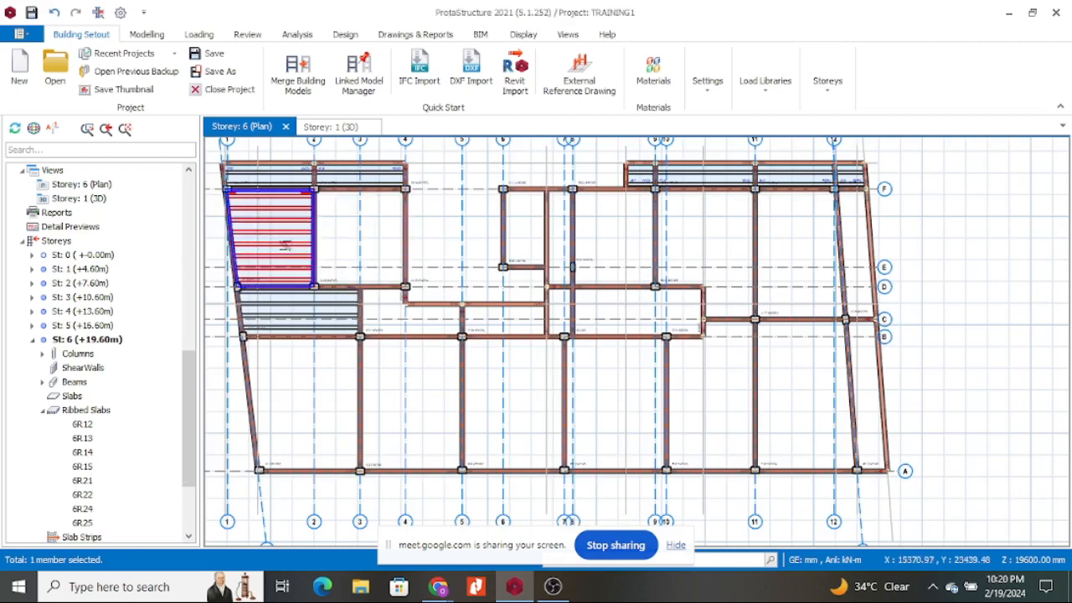
{"action": "key", "text": "Delete"}
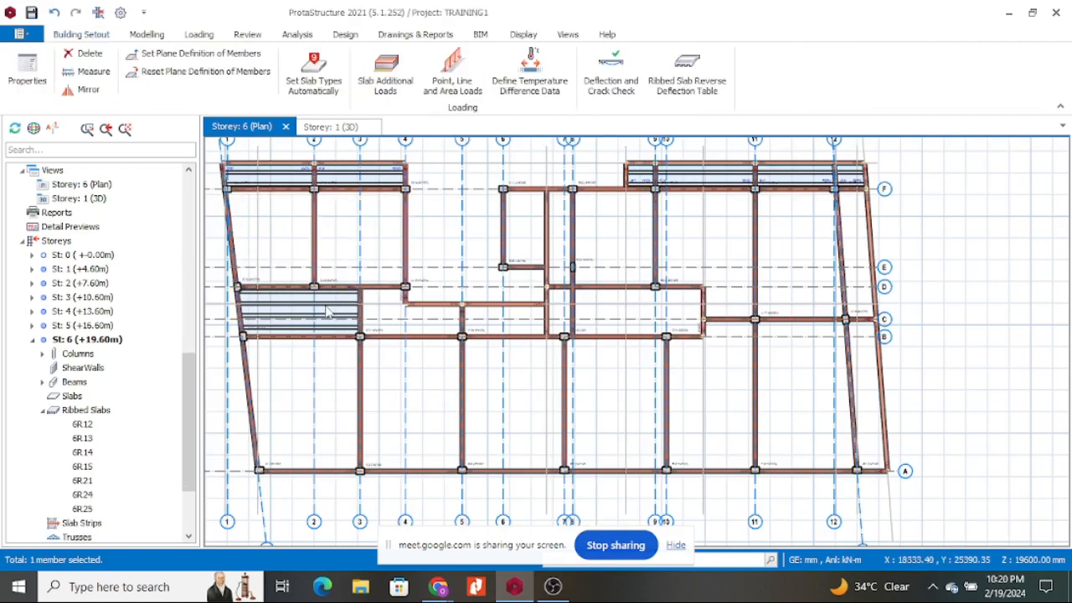
{"action": "left_click", "coordinate": [332, 307]}
{"action": "key", "text": "Delete"}
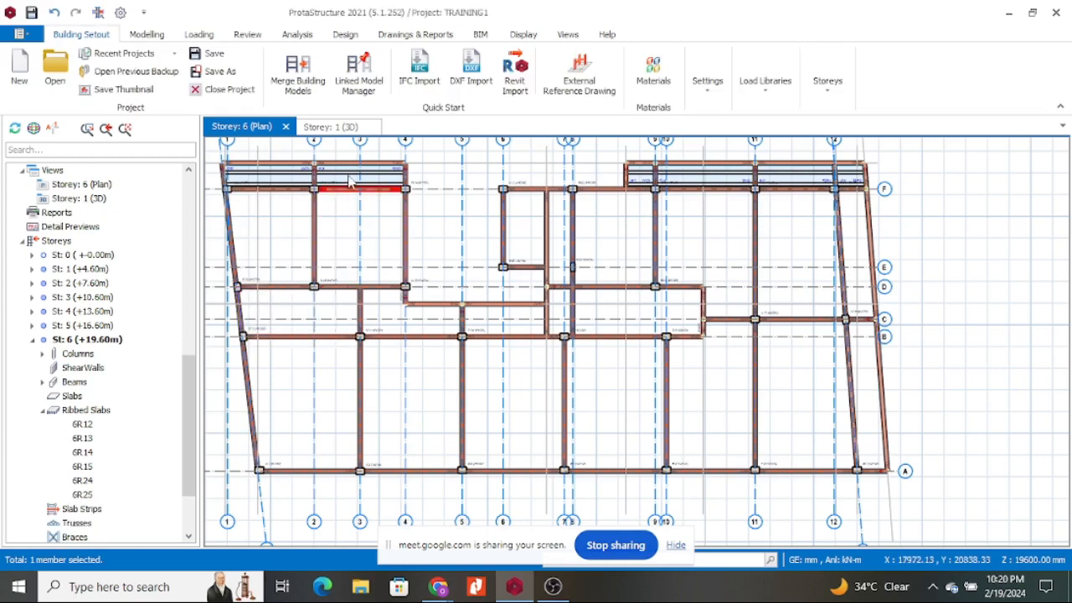
Delete the remaining top slabs at grids 1–4 and 9–12, including 6R14.
{"action": "key", "text": "Delete"}
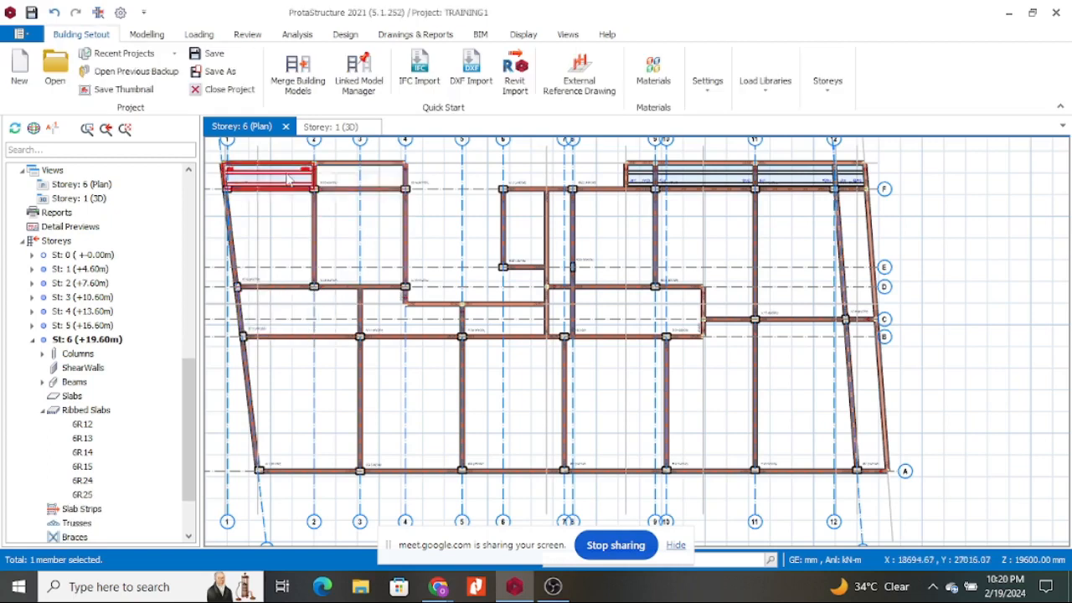
{"action": "left_click", "coordinate": [285, 173]}
{"action": "key", "text": "Delete"}
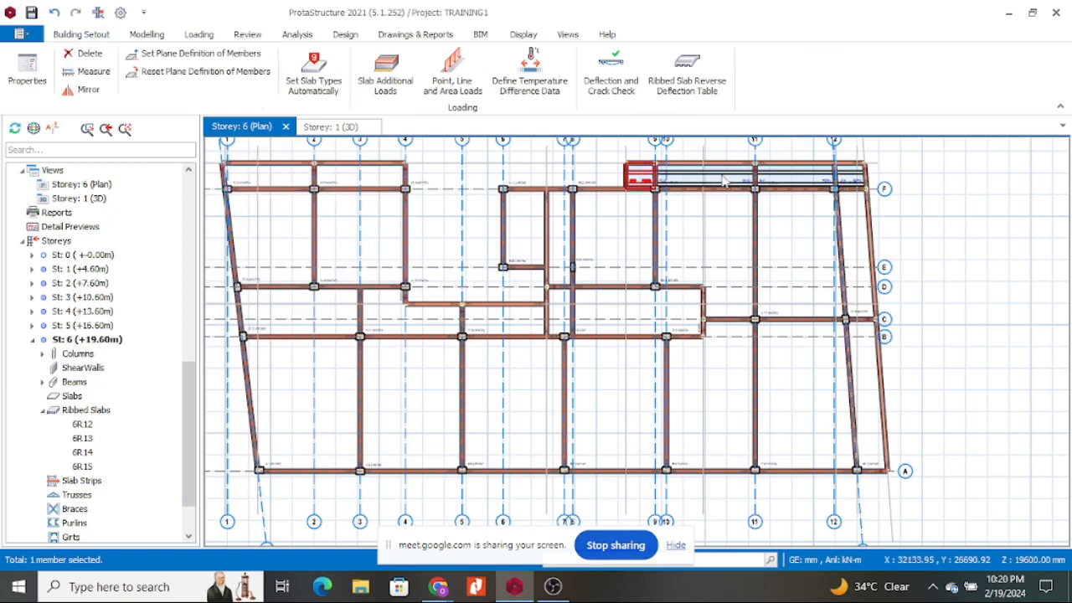
{"action": "key", "text": "Delete"}
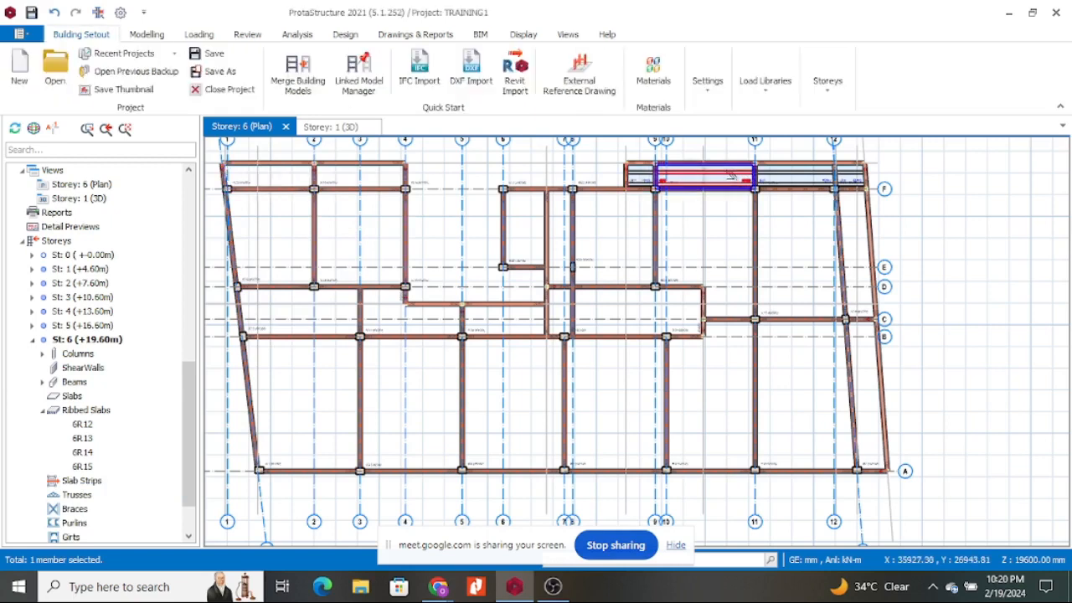
{"action": "left_click", "coordinate": [816, 176]}
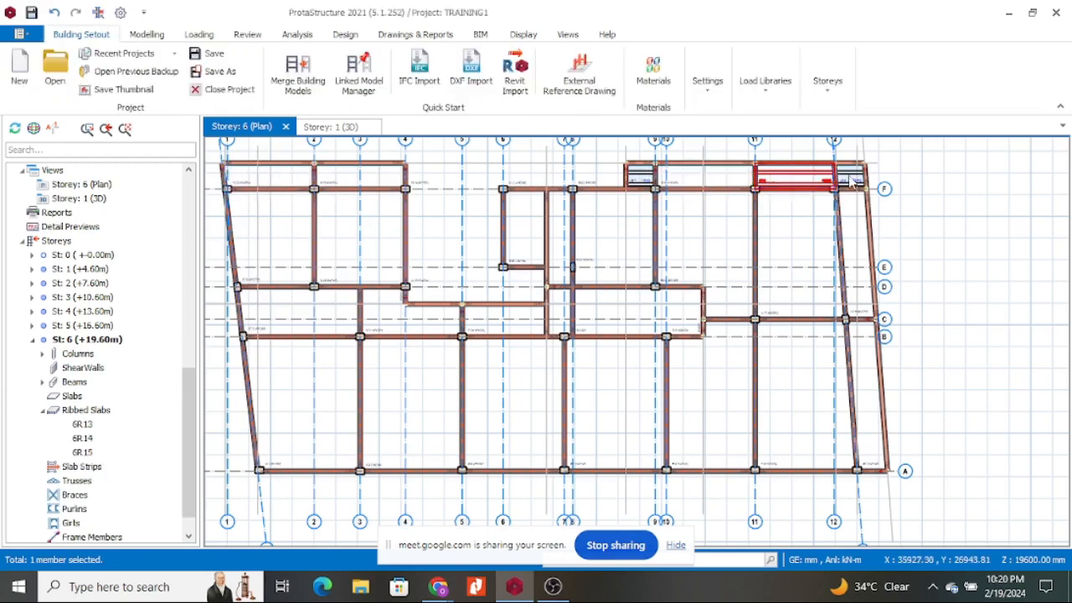
{"action": "key", "text": "Delete"}
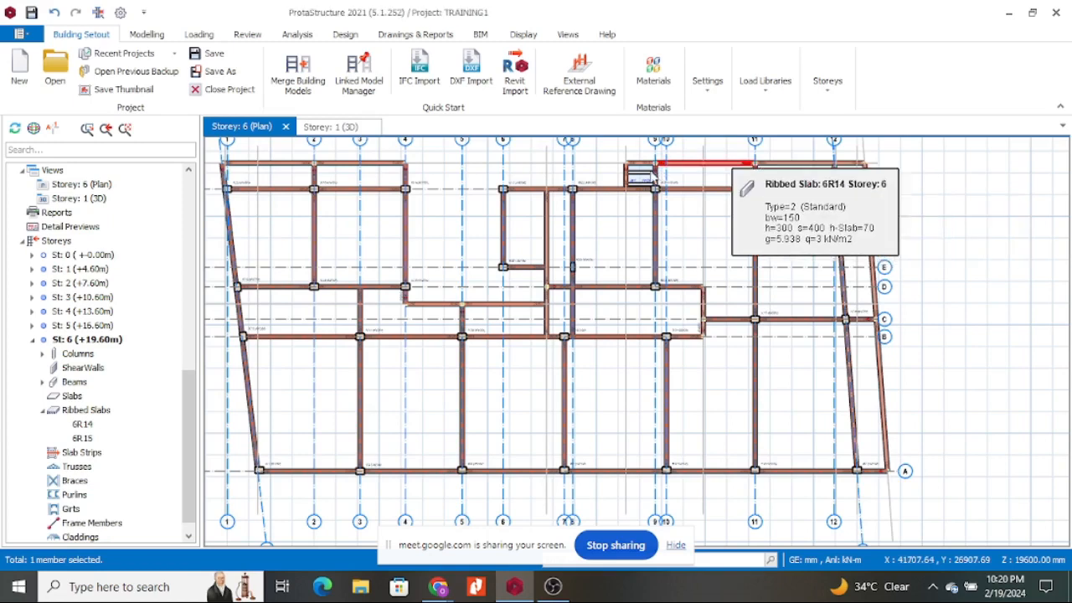
{"action": "left_click", "coordinate": [661, 175]}
{"action": "key", "text": "Delete"}
{"action": "key", "text": "Delete"}
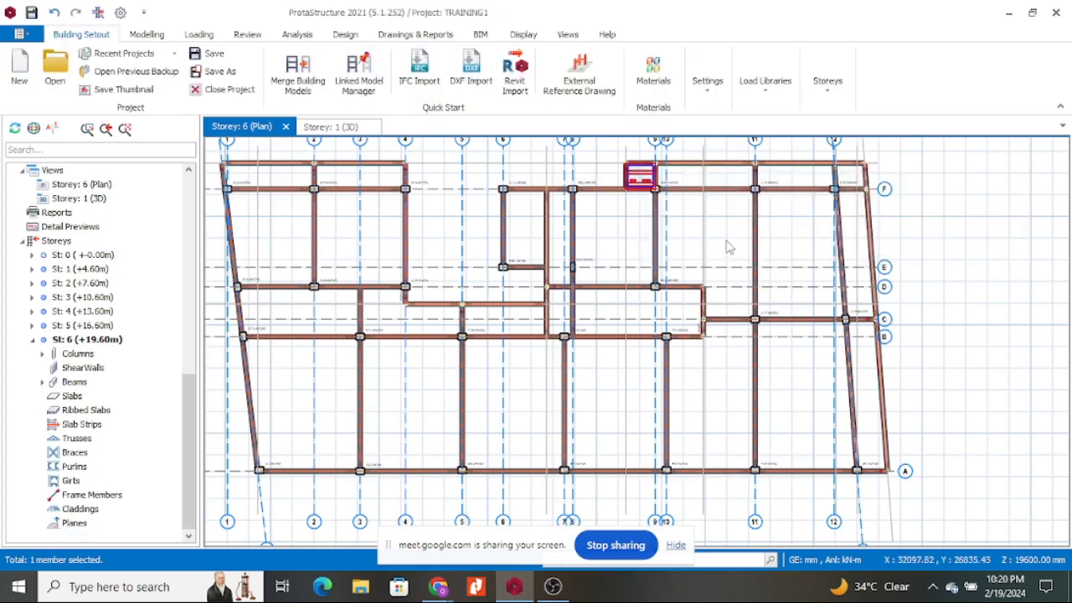
Delete beam 6B34, the grid 12 beam, and the axis A beams right of grids 10 and 11.
{"action": "left_click", "coordinate": [756, 391]}
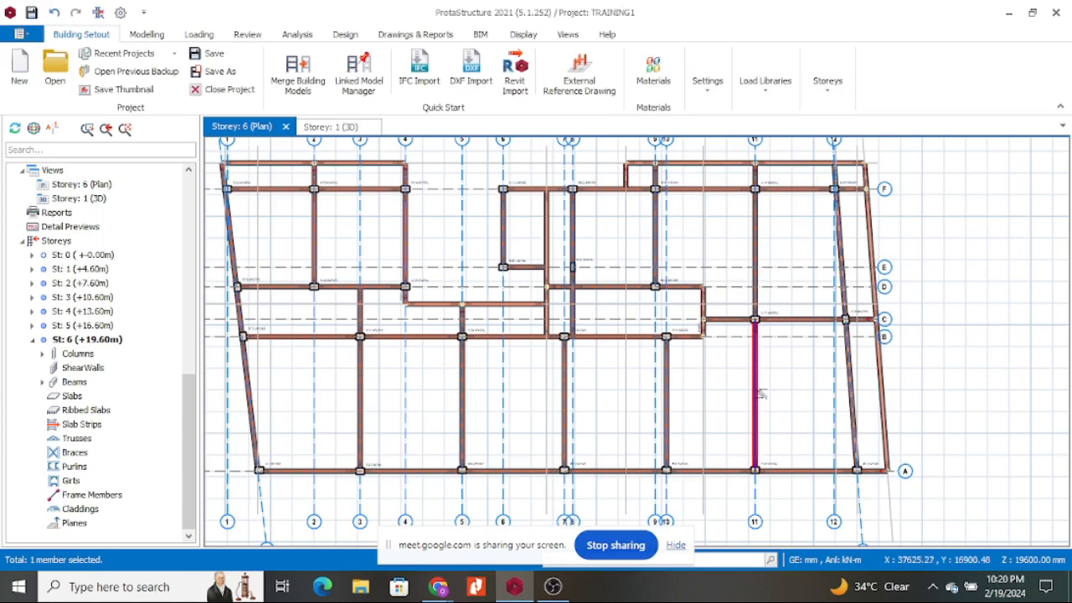
{"action": "left_click", "coordinate": [885, 410]}
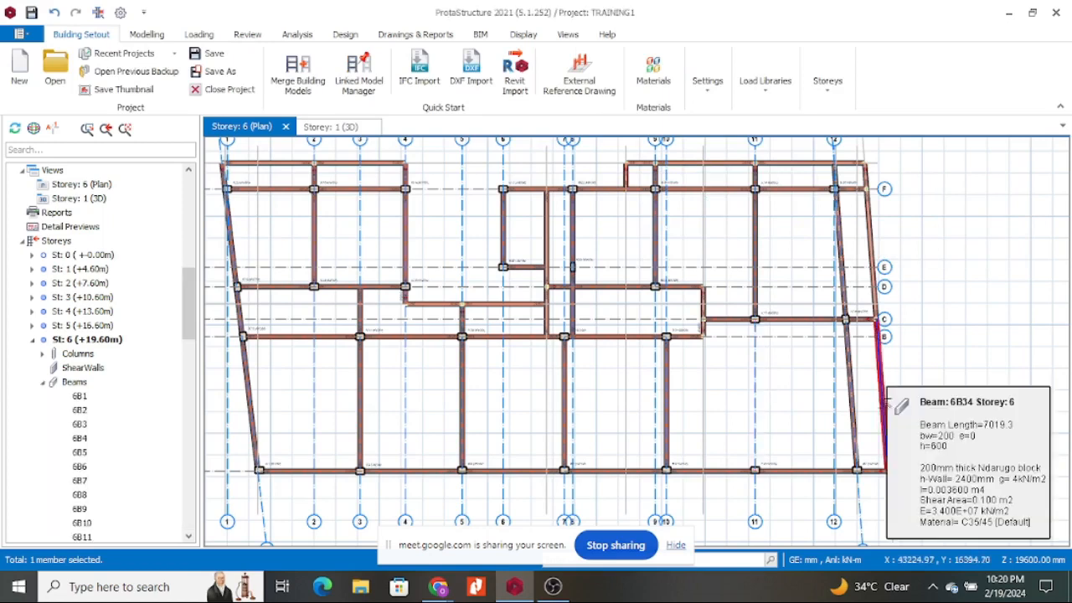
{"action": "key", "text": "Delete"}
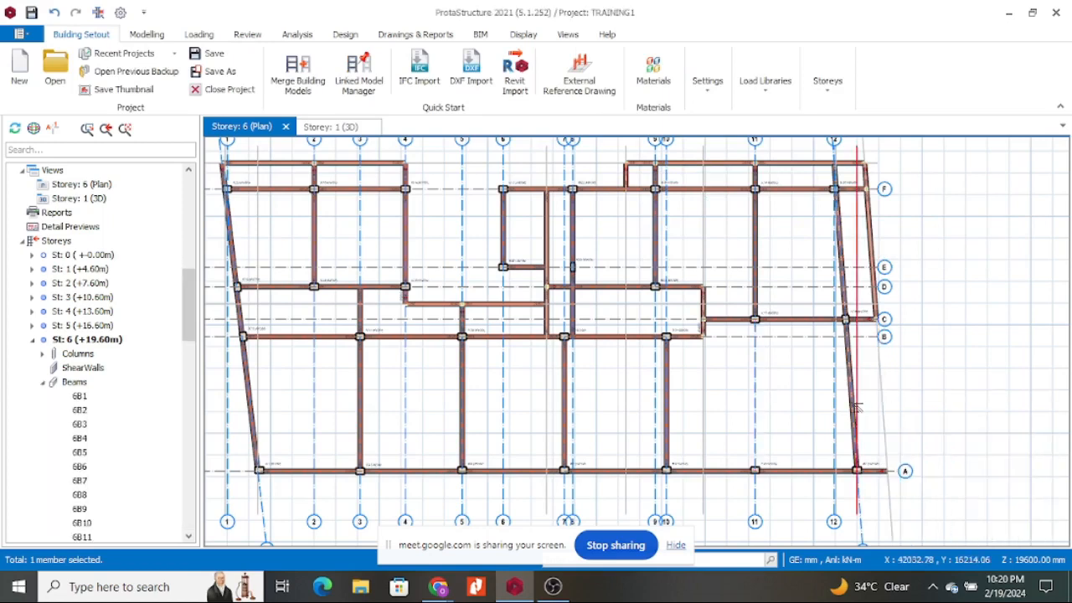
{"action": "left_click", "coordinate": [877, 424]}
{"action": "key", "text": "Delete"}
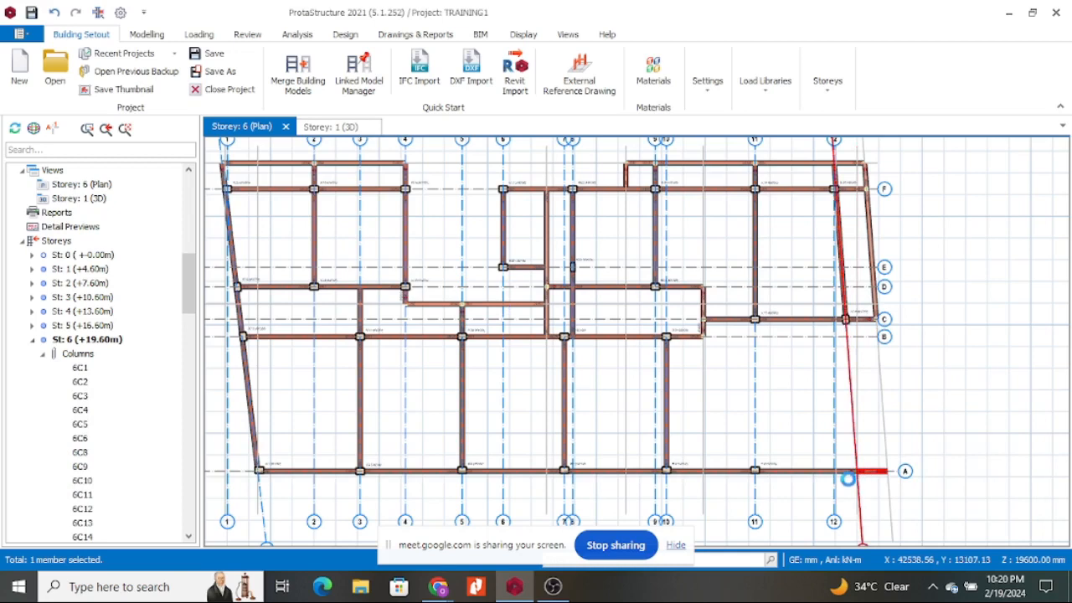
{"action": "left_click", "coordinate": [832, 471]}
{"action": "key", "text": "Delete"}
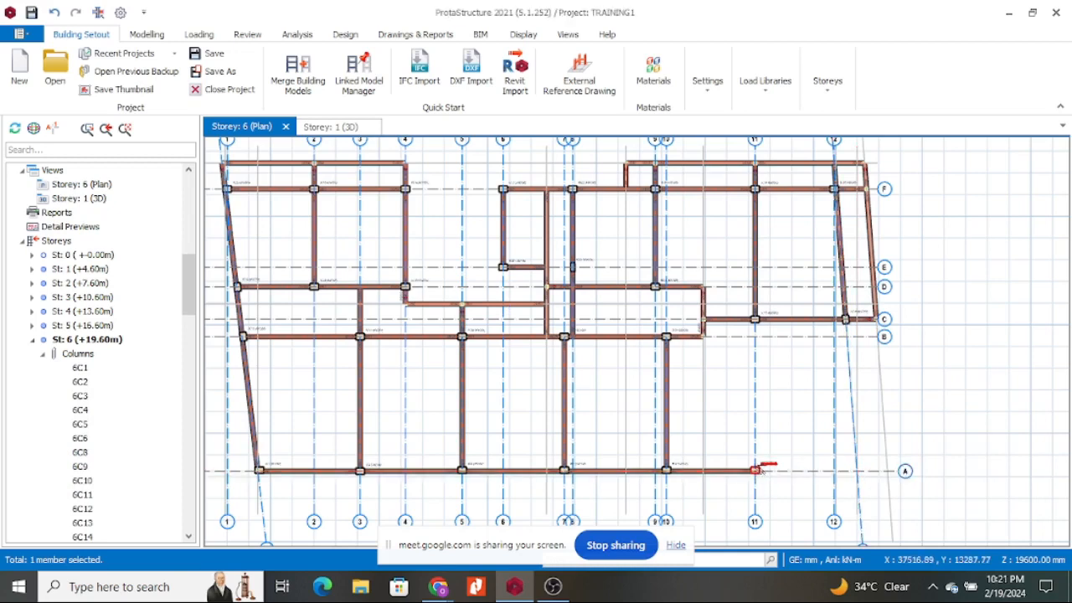
{"action": "left_click", "coordinate": [675, 474]}
{"action": "key", "text": "Delete"}
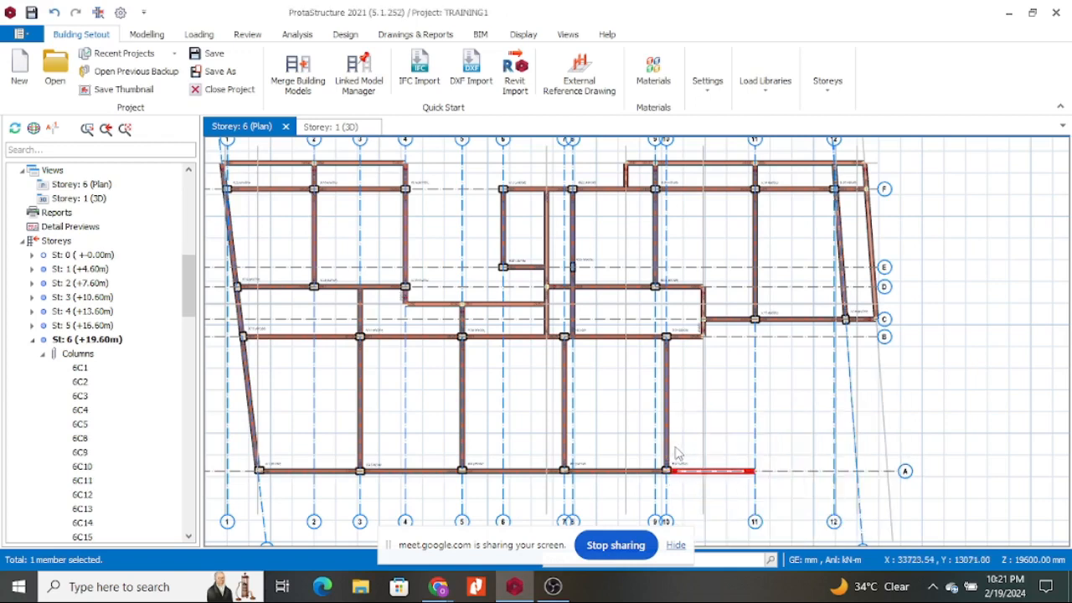
Delete the grid 10 beam and the axis A beam between grids 7 and 10, then view in 3D.
{"action": "left_click", "coordinate": [669, 442]}
{"action": "key", "text": "Delete"}
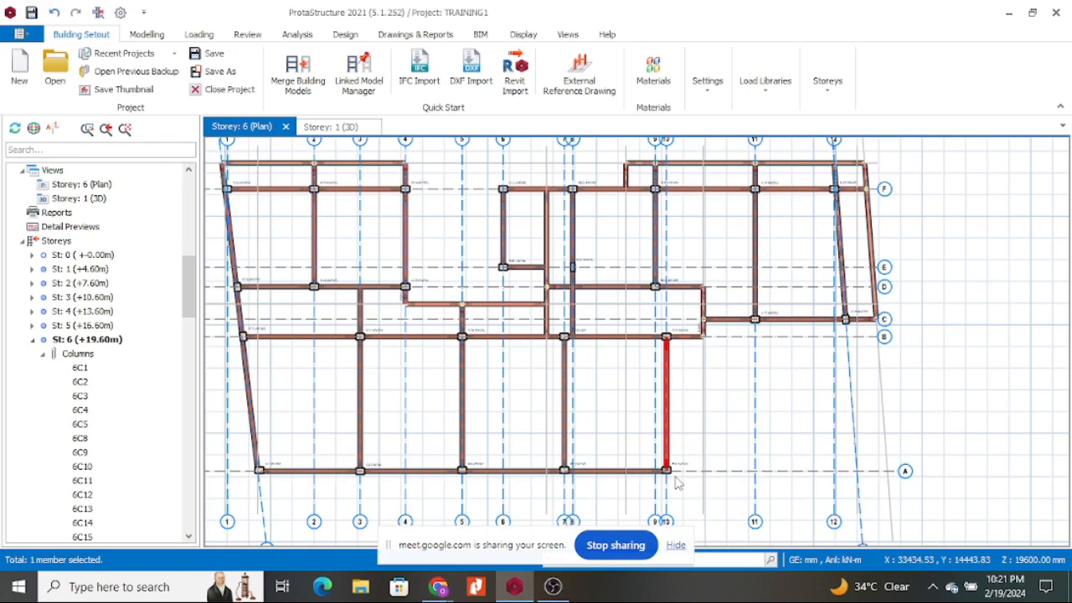
{"action": "mouse_move", "coordinate": [666, 478]}
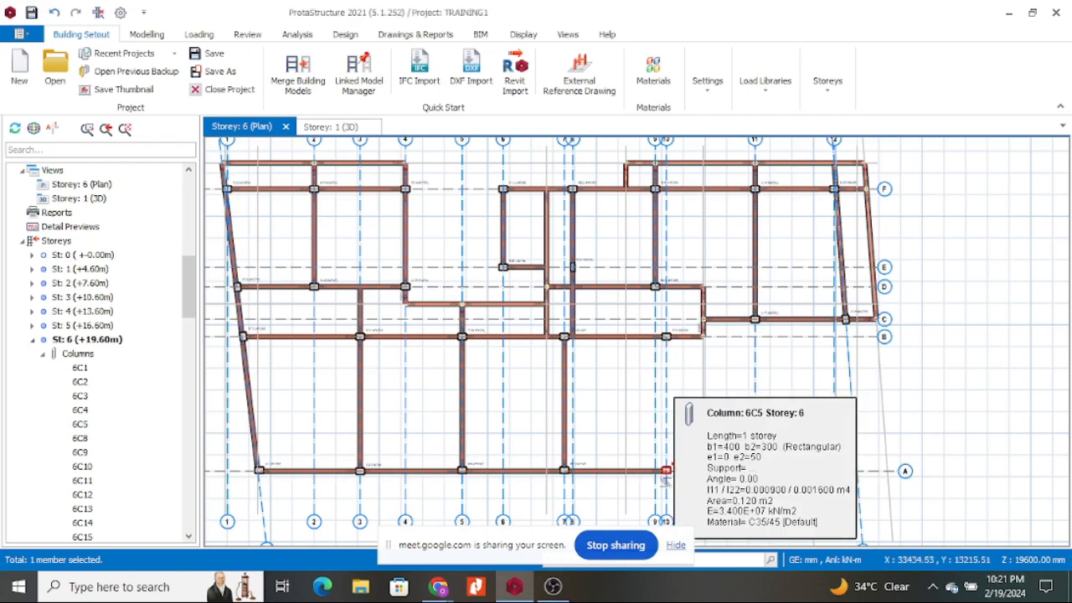
{"action": "left_click", "coordinate": [637, 473]}
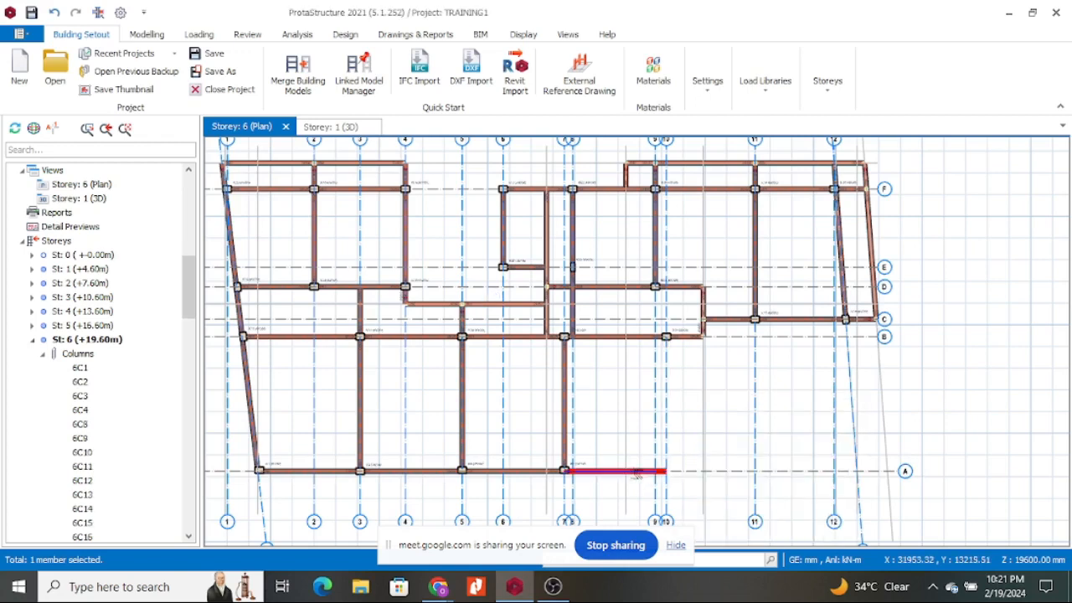
{"action": "key", "text": "Delete"}
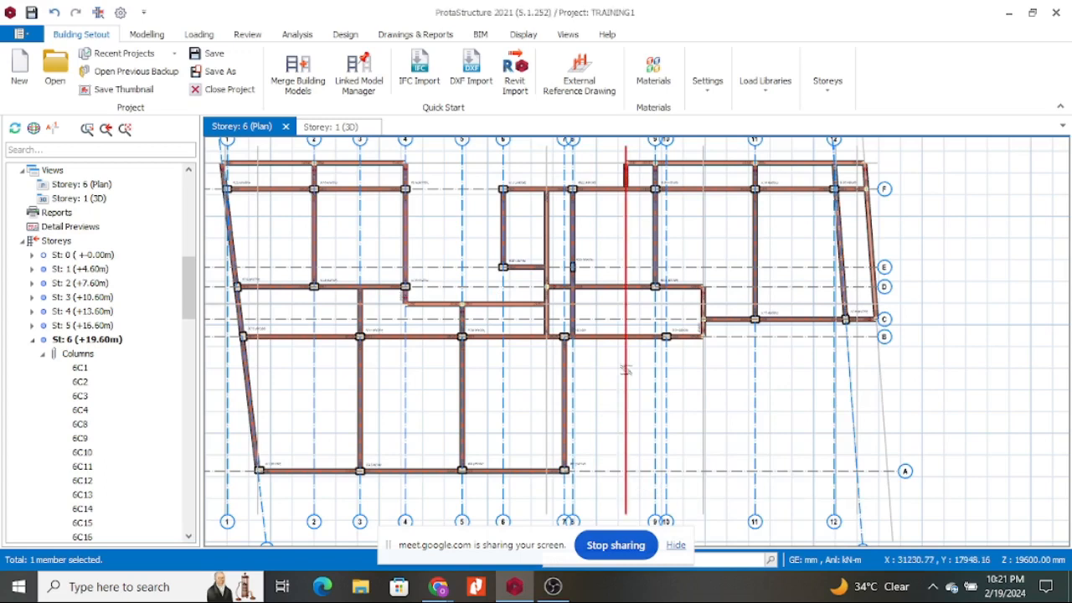
{"action": "scroll", "coordinate": [554, 462], "scroll_direction": "up", "scroll_amount": 2}
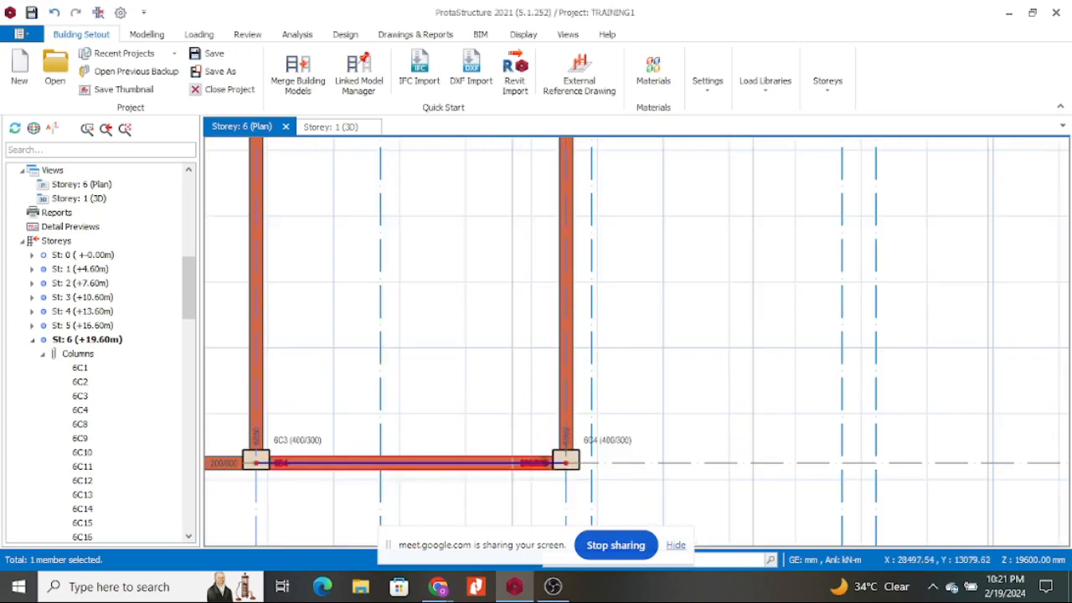
{"action": "scroll", "coordinate": [691, 406], "scroll_direction": "down", "scroll_amount": 3}
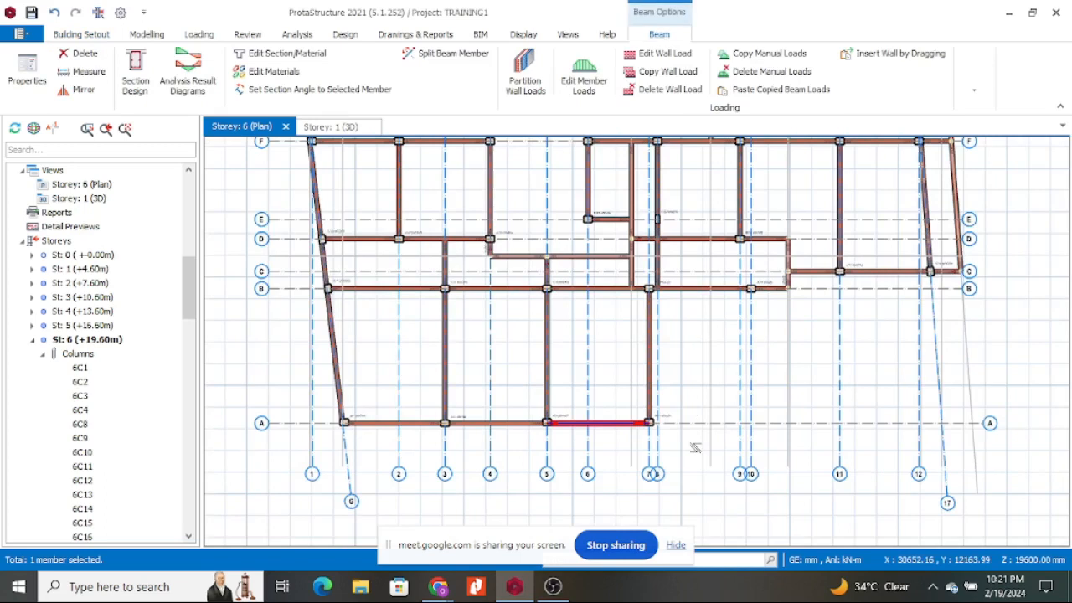
{"action": "left_click", "coordinate": [335, 128]}
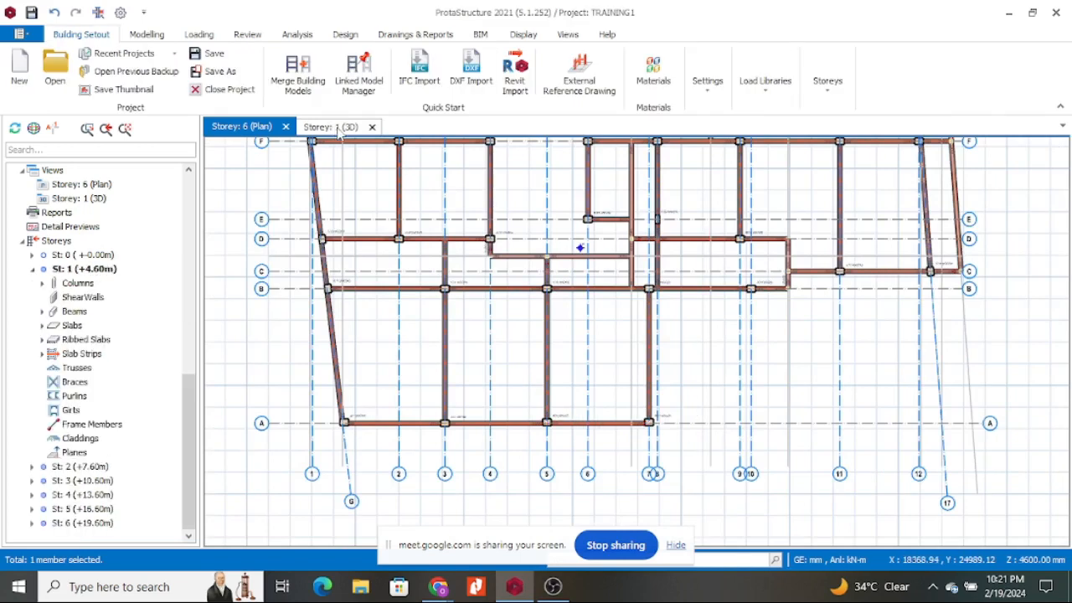
Orbit to the left end of Storey 6 and select roof beam 6B4 and its neighbouring column.
{"action": "left_click_drag", "start_coordinate": [961, 286], "coordinate": [737, 279]}
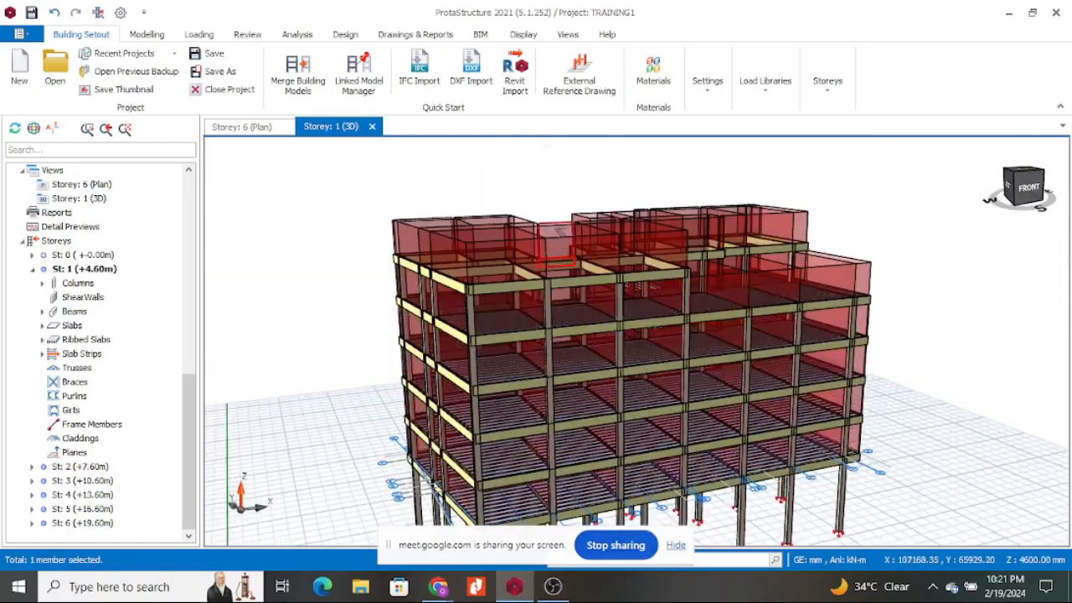
{"action": "scroll", "coordinate": [605, 286], "scroll_direction": "up", "scroll_amount": 3}
{"action": "scroll", "coordinate": [605, 286], "scroll_direction": "up", "scroll_amount": 1}
{"action": "scroll", "coordinate": [722, 313], "scroll_direction": "down", "scroll_amount": 1}
{"action": "left_click", "coordinate": [597, 334]}
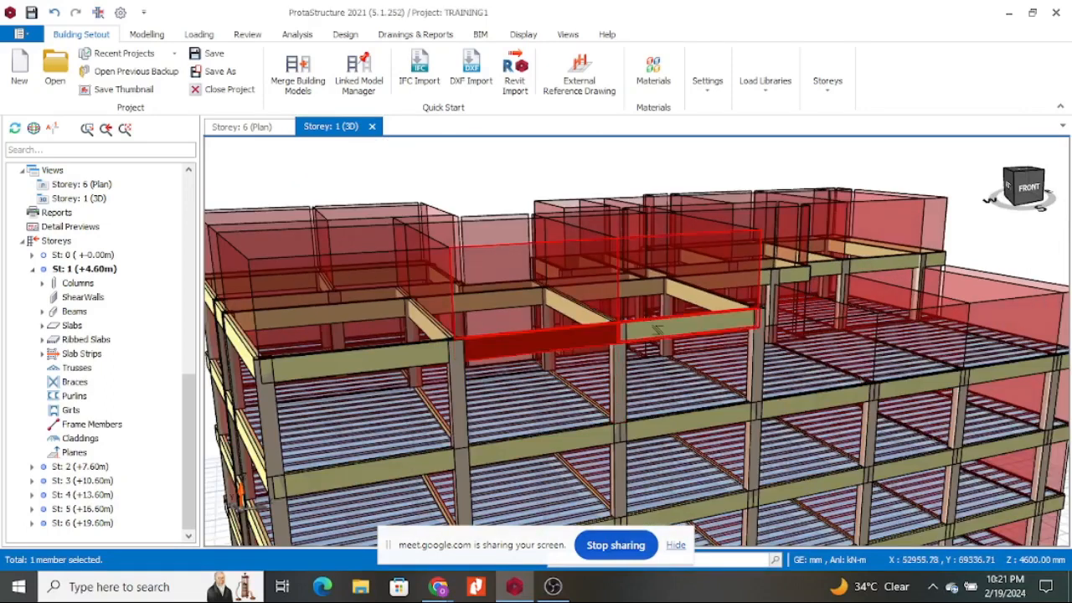
{"action": "left_click", "coordinate": [682, 327]}
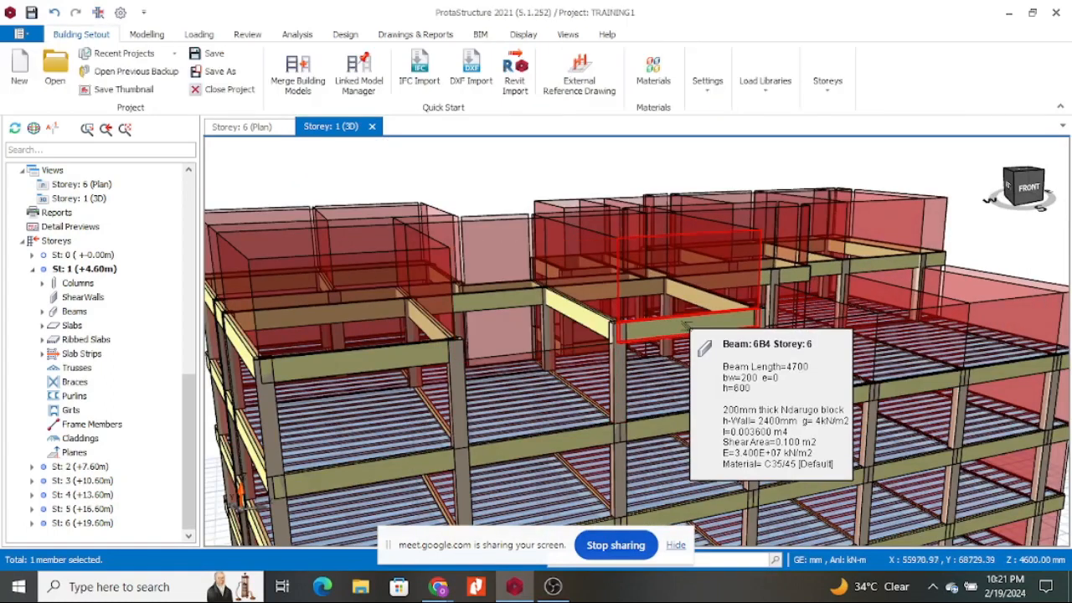
{"action": "left_click", "coordinate": [620, 372]}
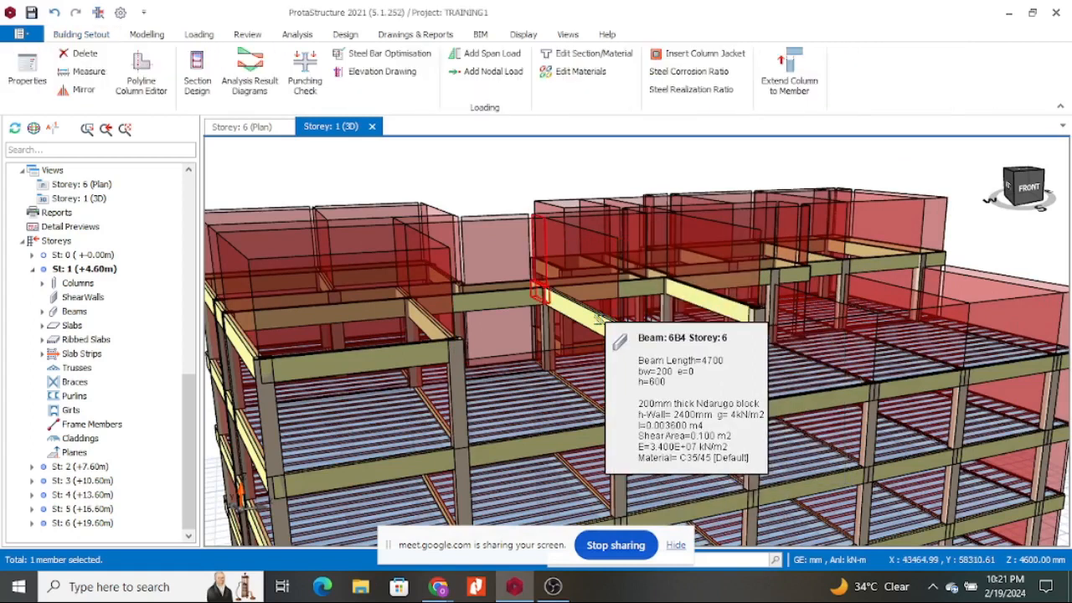
{"action": "left_click", "coordinate": [618, 326]}
{"action": "left_click", "coordinate": [745, 310]}
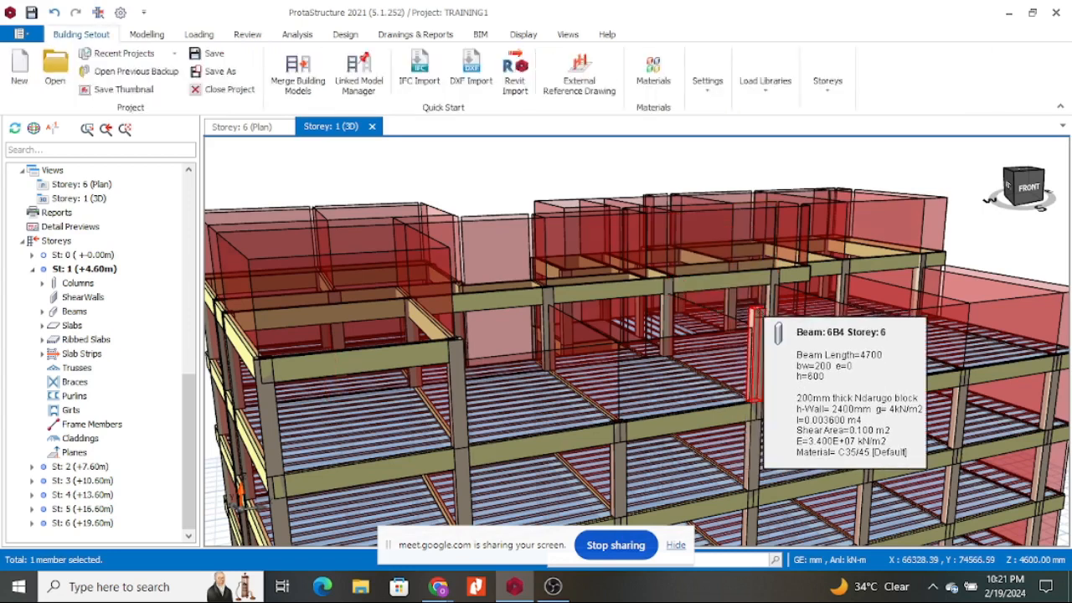
{"action": "left_click", "coordinate": [753, 323]}
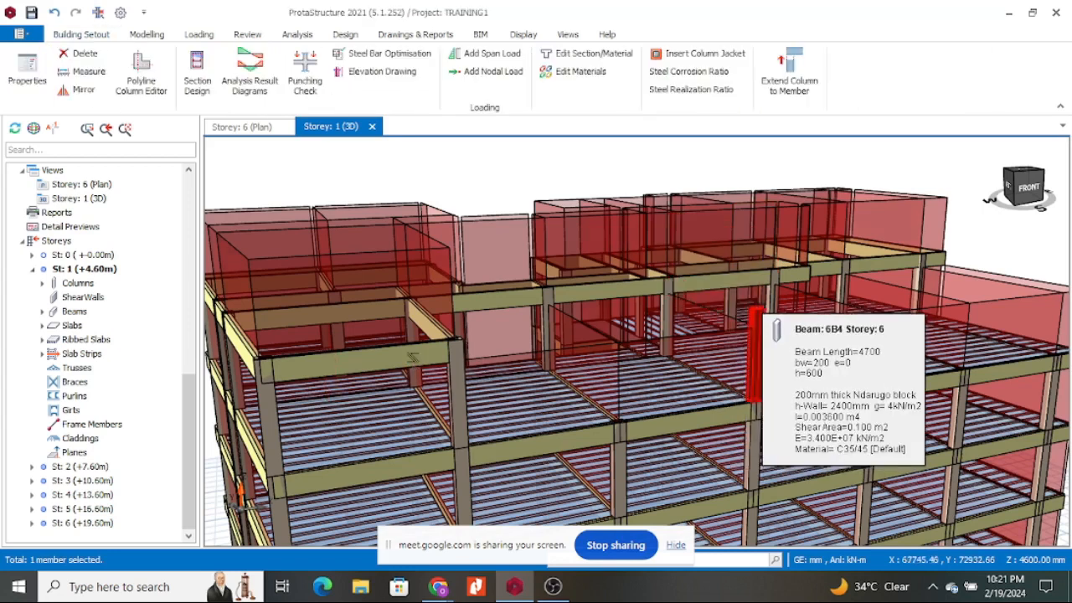
Delete the left roof beam, two side beams and a vertical member, including their wall loads.
{"action": "left_click", "coordinate": [419, 325]}
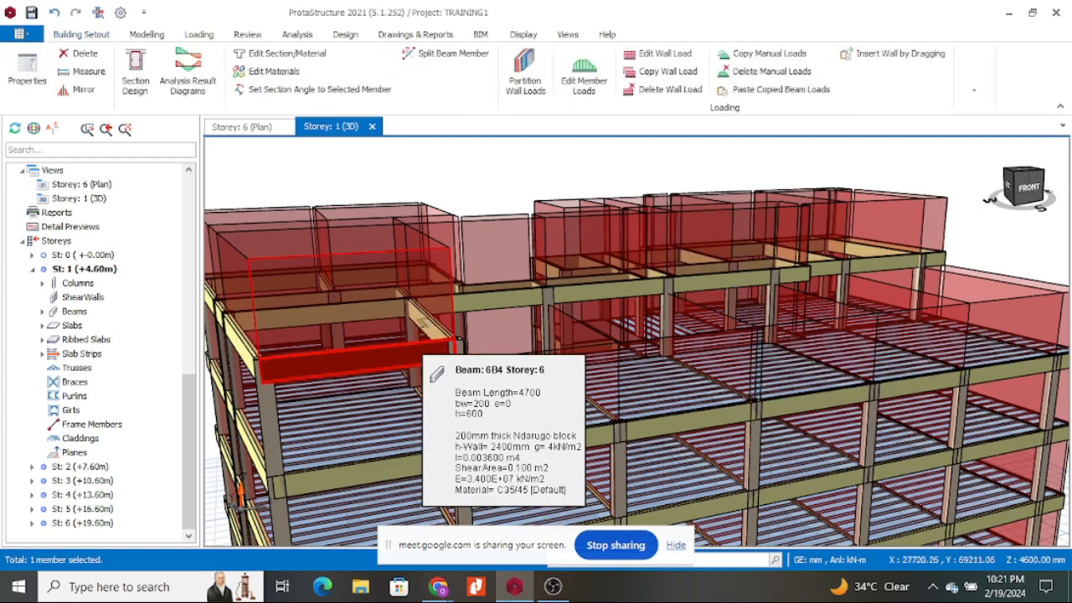
{"action": "key", "text": "Delete"}
{"action": "left_click", "coordinate": [425, 322]}
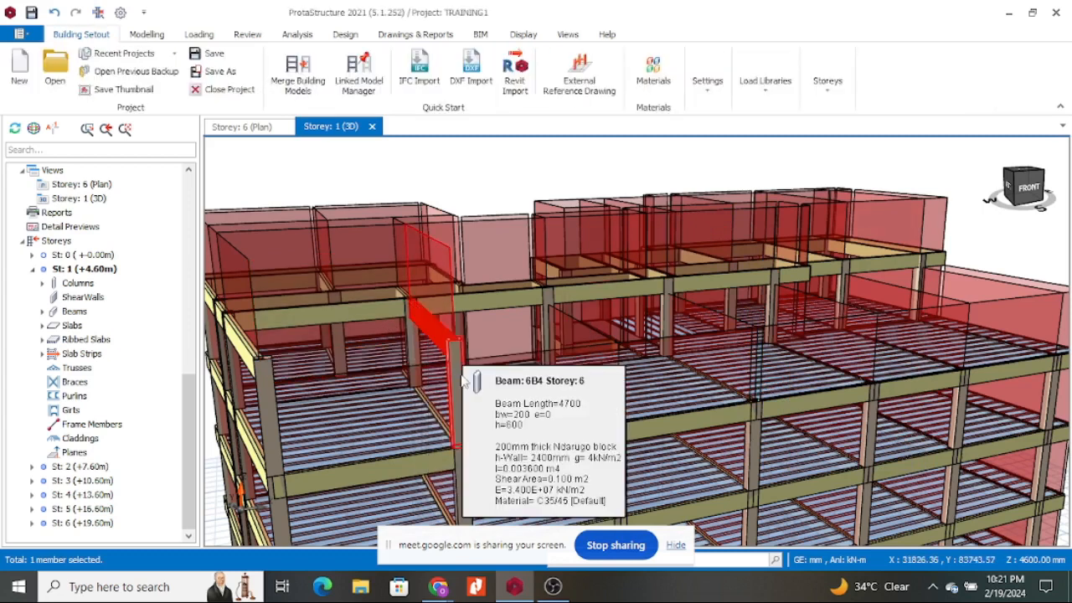
{"action": "key", "text": "Delete"}
{"action": "left_click", "coordinate": [459, 373]}
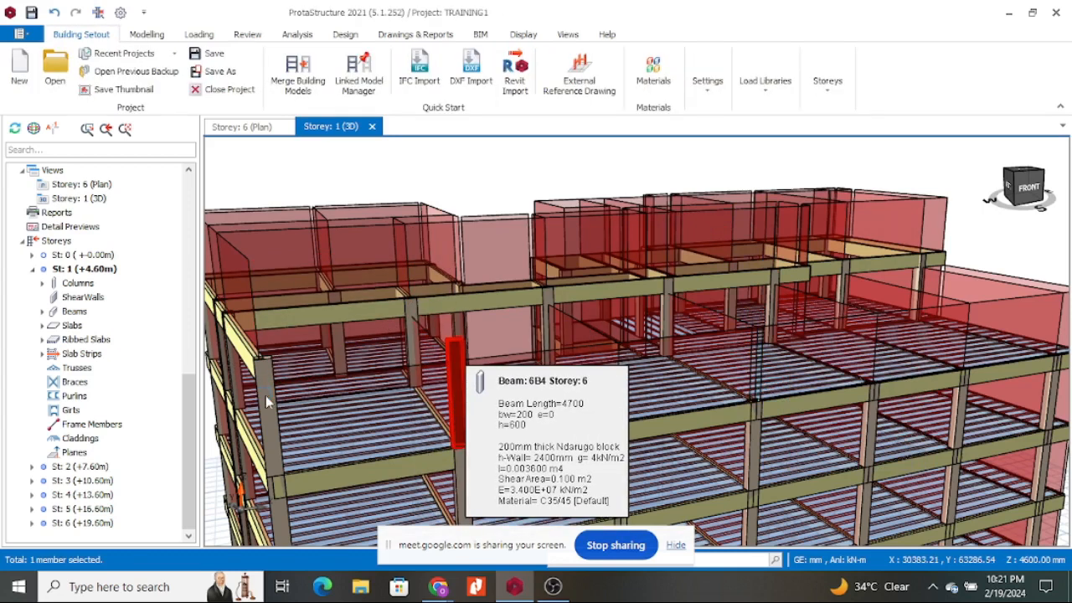
{"action": "key", "text": "Delete"}
{"action": "left_click", "coordinate": [242, 341]}
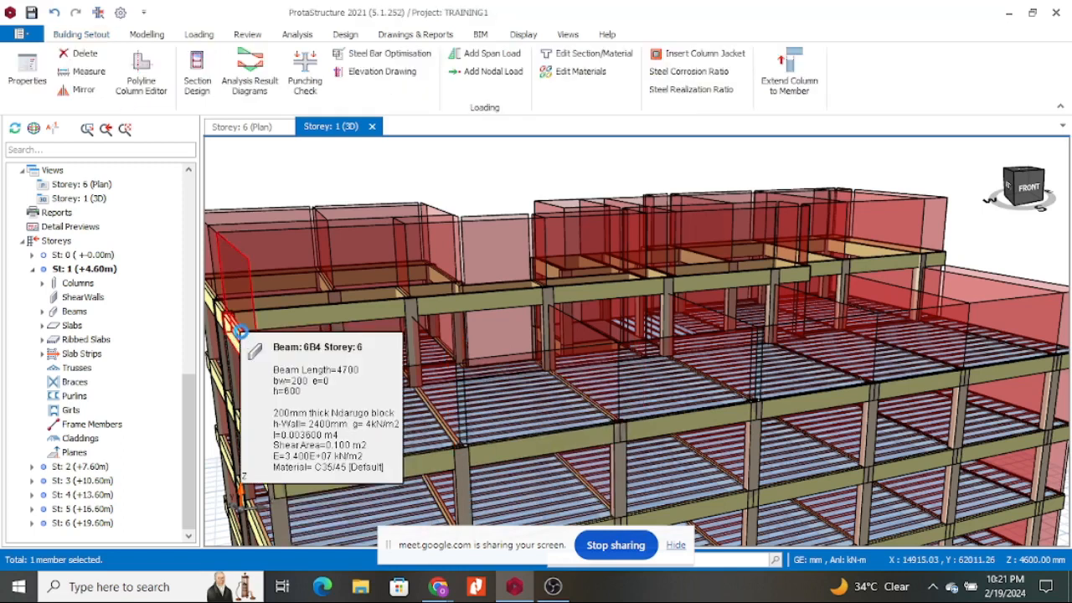
{"action": "key", "text": "Delete"}
Delete another Storey 6 roof beam and the left-end beam, then select beam 6B11.
{"action": "left_click", "coordinate": [356, 320]}
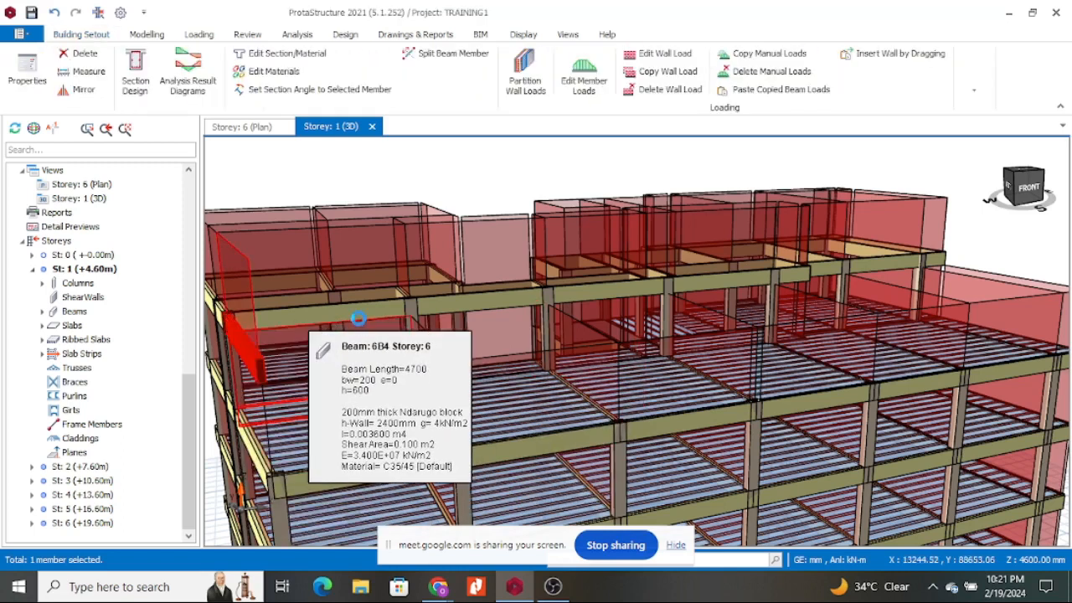
{"action": "key", "text": "Delete"}
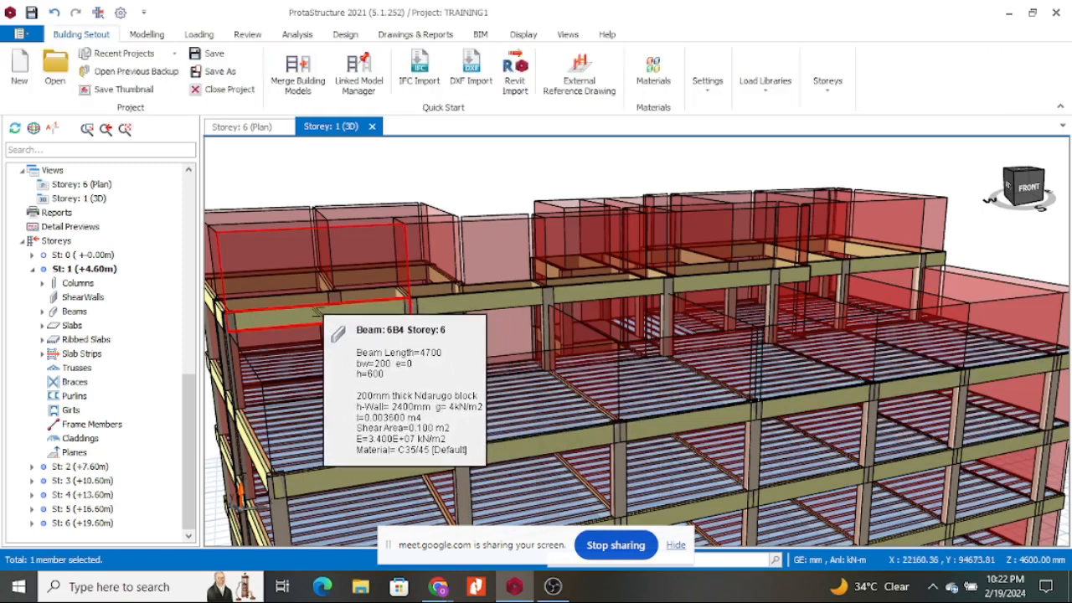
{"action": "left_click", "coordinate": [287, 306]}
{"action": "key", "text": "Delete"}
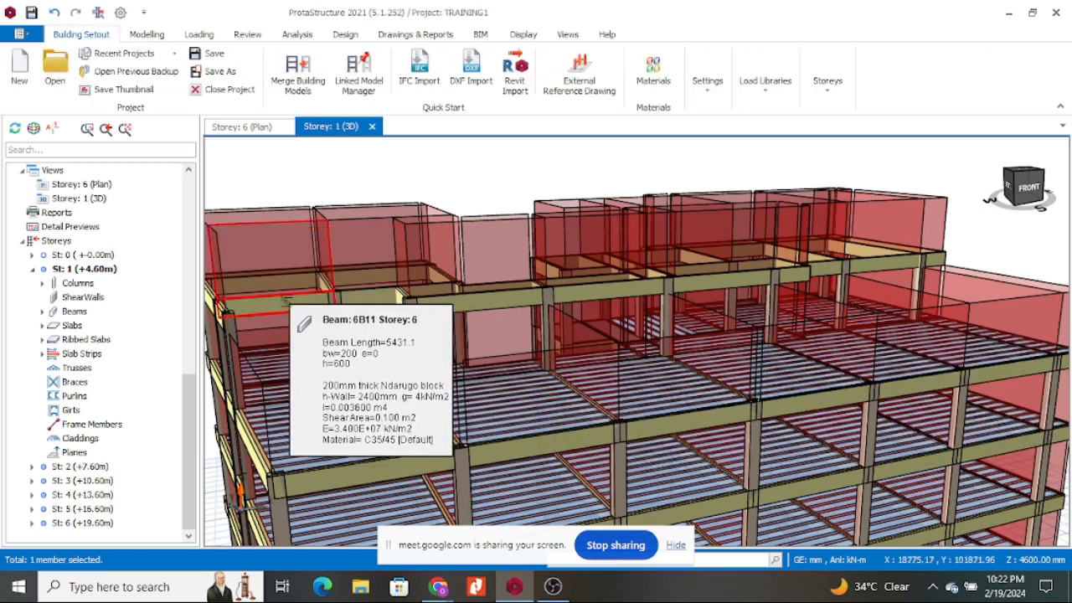
{"action": "left_click", "coordinate": [286, 300]}
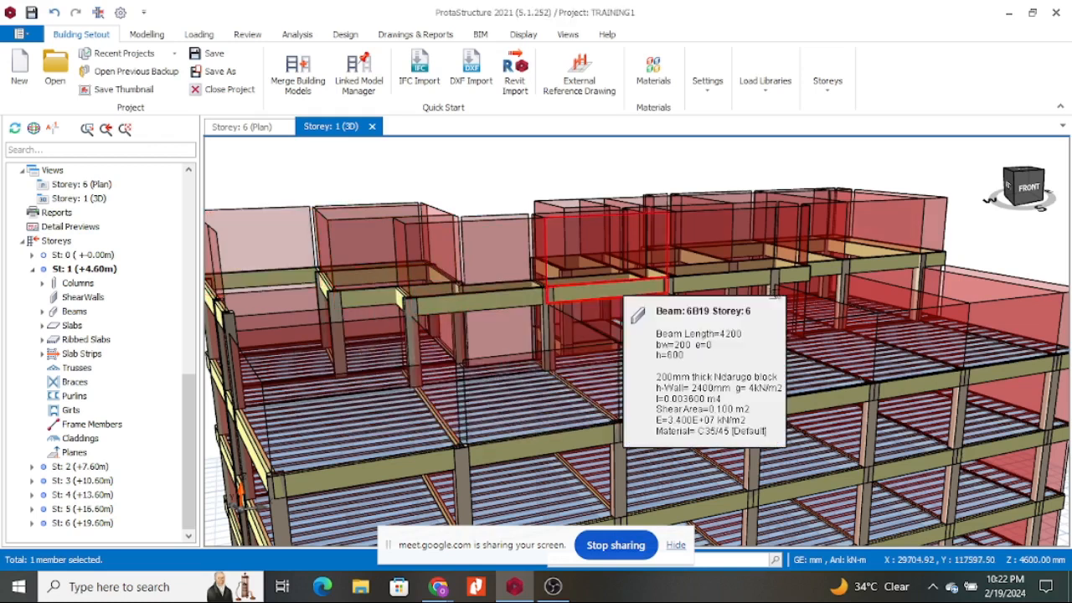
Delete the left-end short beam, the column beneath it and the upper-left beams with wall loads.
{"action": "scroll", "coordinate": [833, 296], "scroll_direction": "down", "scroll_amount": 3}
{"action": "scroll", "coordinate": [485, 289], "scroll_direction": "up", "scroll_amount": 1}
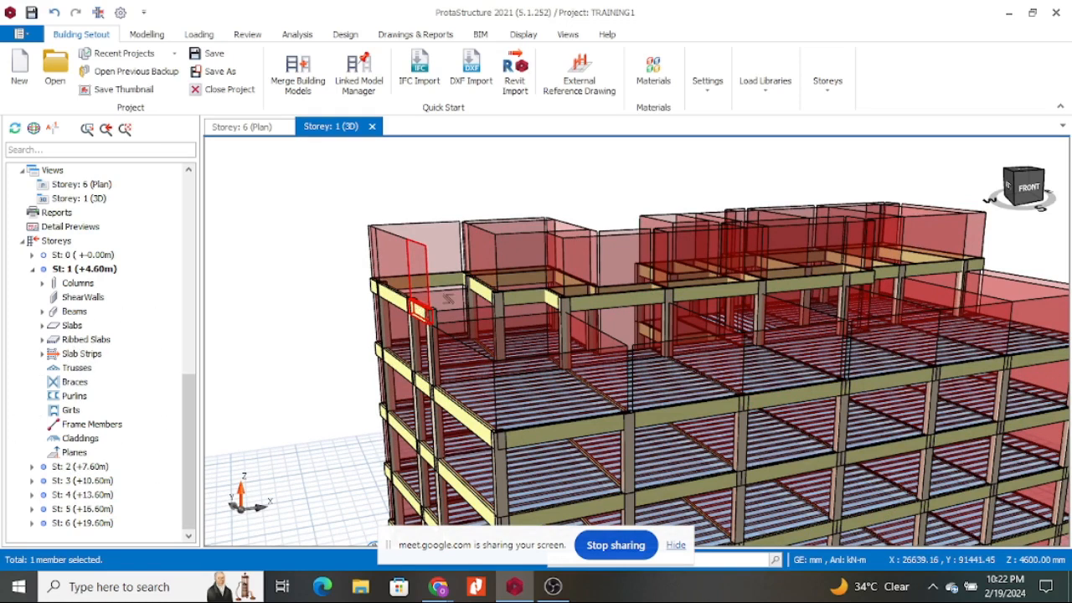
{"action": "left_click", "coordinate": [447, 299]}
{"action": "key", "text": "Delete"}
{"action": "left_click", "coordinate": [434, 345]}
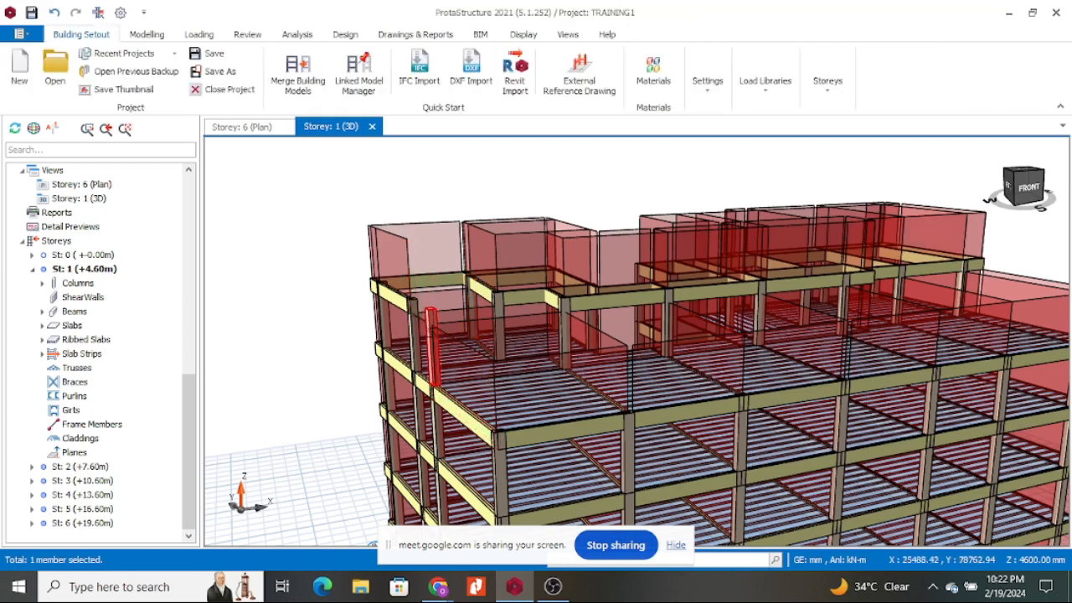
{"action": "key", "text": "Delete"}
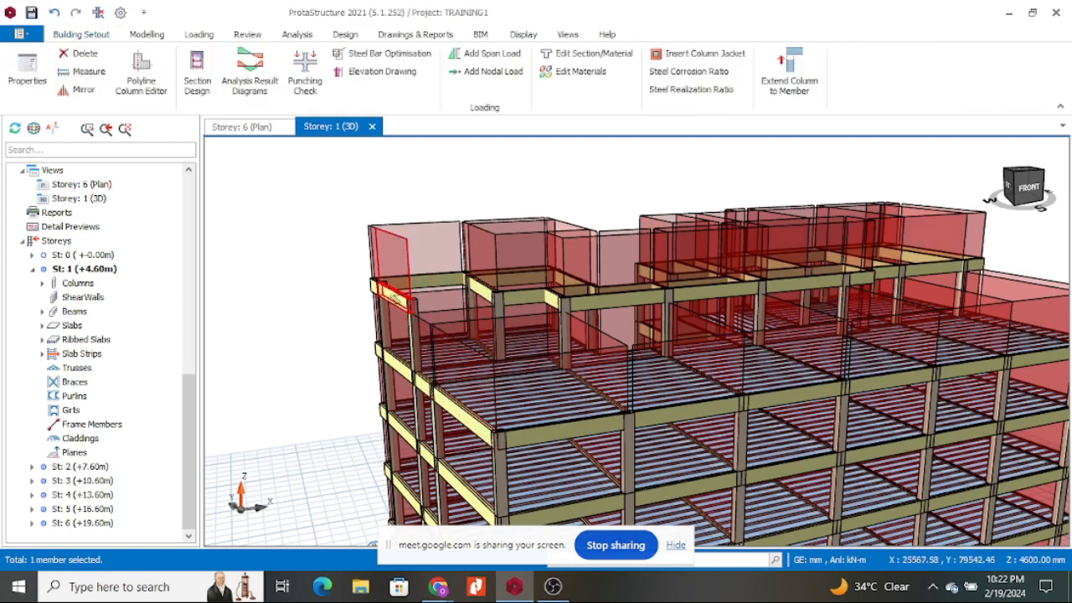
{"action": "left_click", "coordinate": [401, 300]}
{"action": "key", "text": "Delete"}
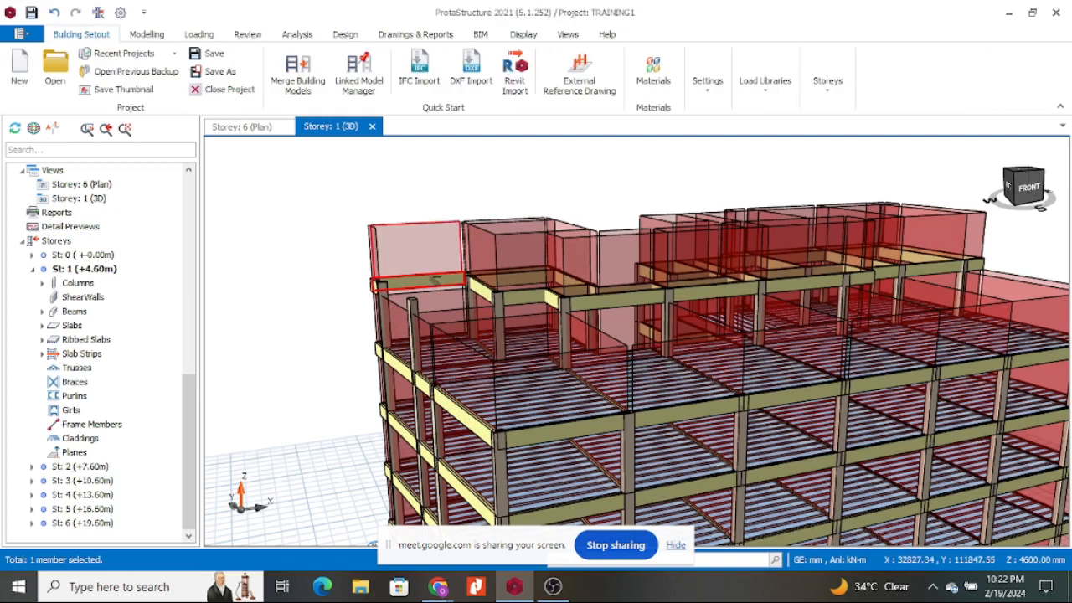
{"action": "left_click", "coordinate": [433, 282]}
{"action": "key", "text": "Delete"}
{"action": "key", "text": "Delete"}
Select the left-edge beam and corner column, inspect beam 5B16, then pick beam 6B12 and its column.
{"action": "left_click", "coordinate": [412, 318]}
{"action": "left_click", "coordinate": [378, 289]}
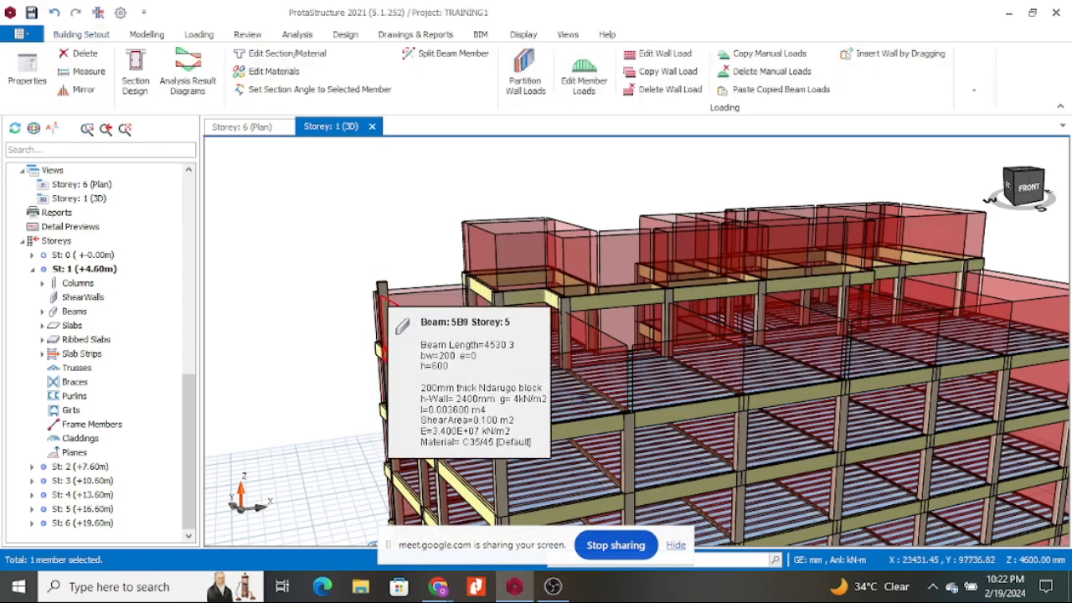
{"action": "left_click", "coordinate": [383, 294]}
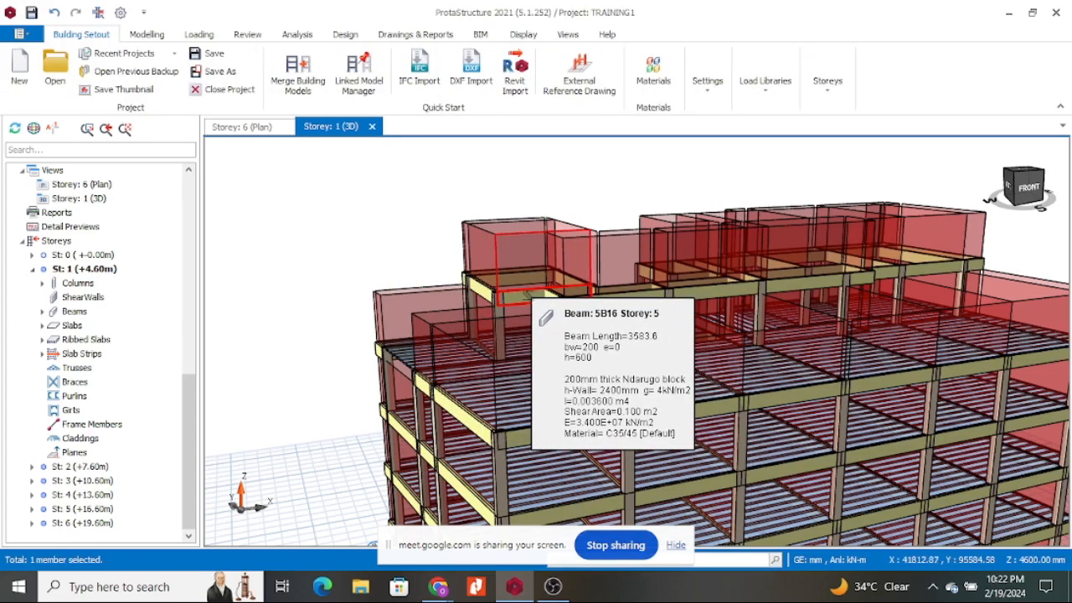
{"action": "left_click", "coordinate": [526, 292]}
{"action": "left_click", "coordinate": [624, 300]}
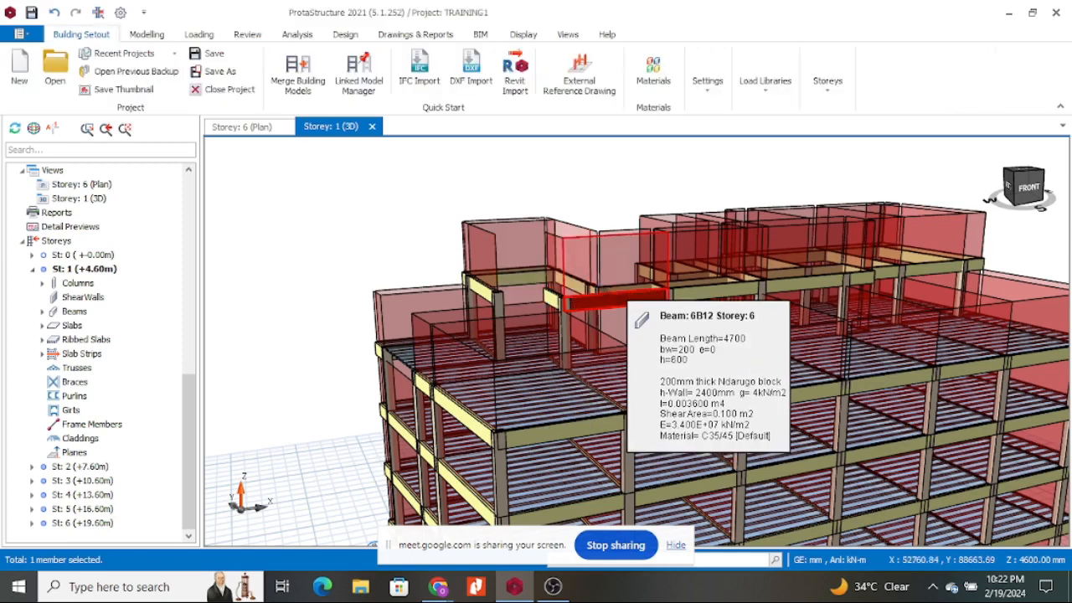
{"action": "left_click", "coordinate": [562, 312]}
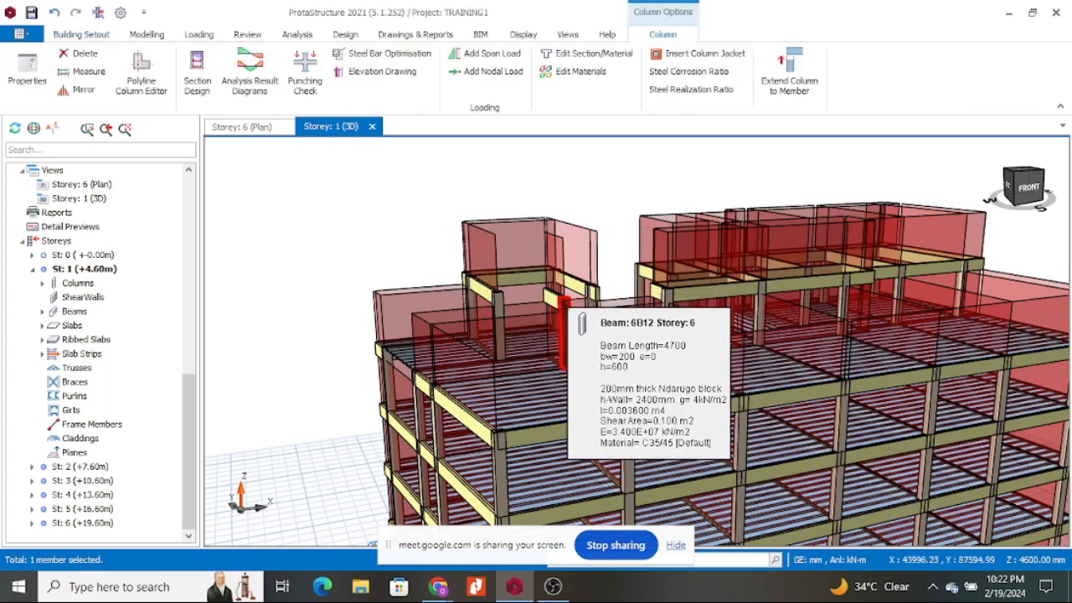
{"action": "left_click", "coordinate": [545, 297]}
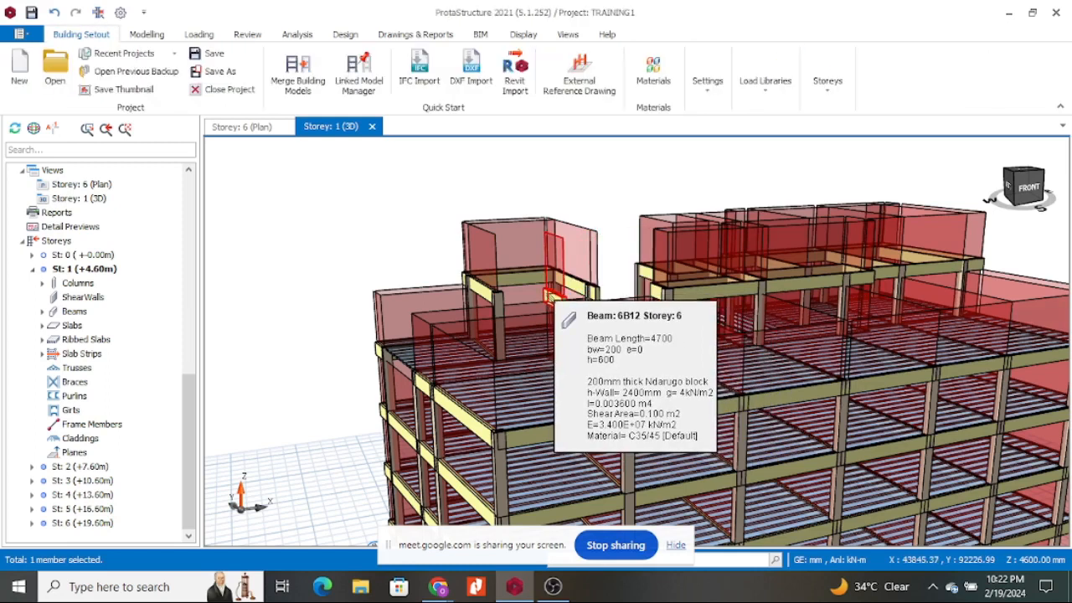
{"action": "key", "text": "Escape"}
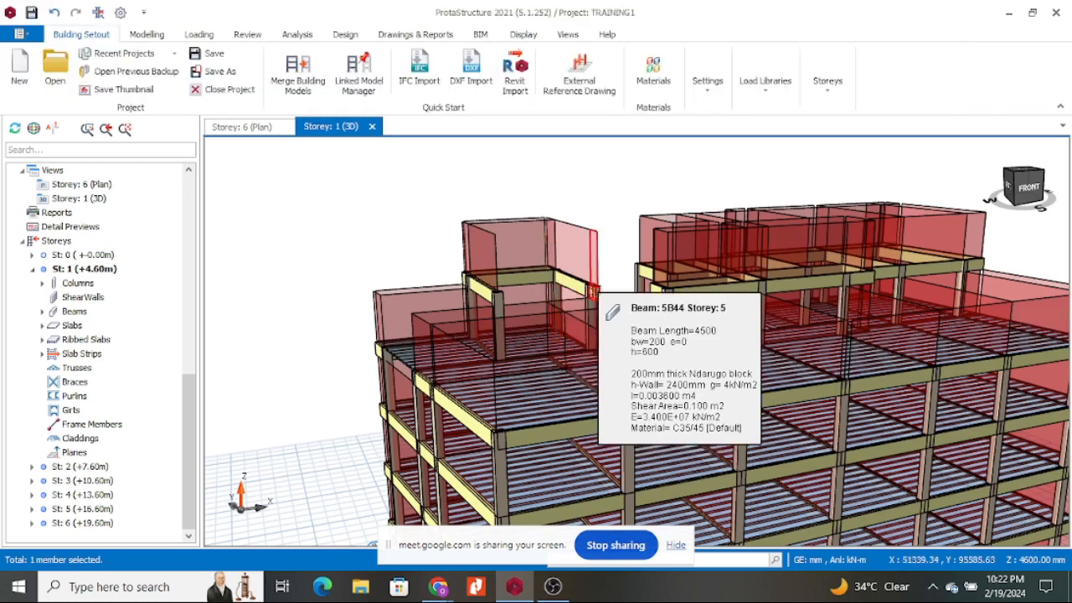
{"action": "left_click", "coordinate": [600, 290]}
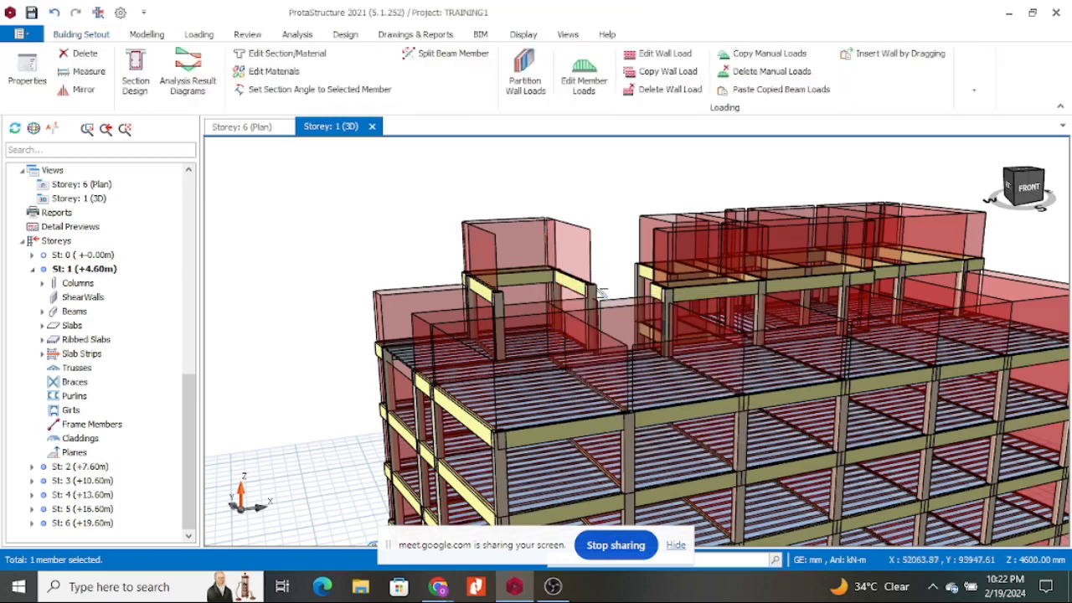
Delete the left rooftop box's front beam with its wall panel and two rooftop columns.
{"action": "left_click", "coordinate": [572, 286]}
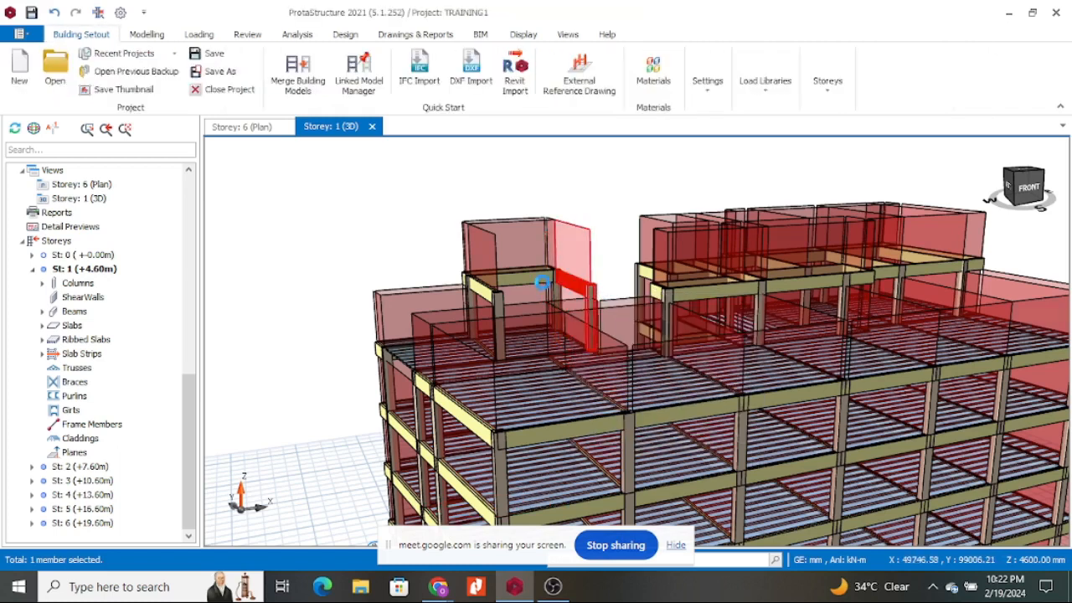
{"action": "left_click", "coordinate": [536, 280]}
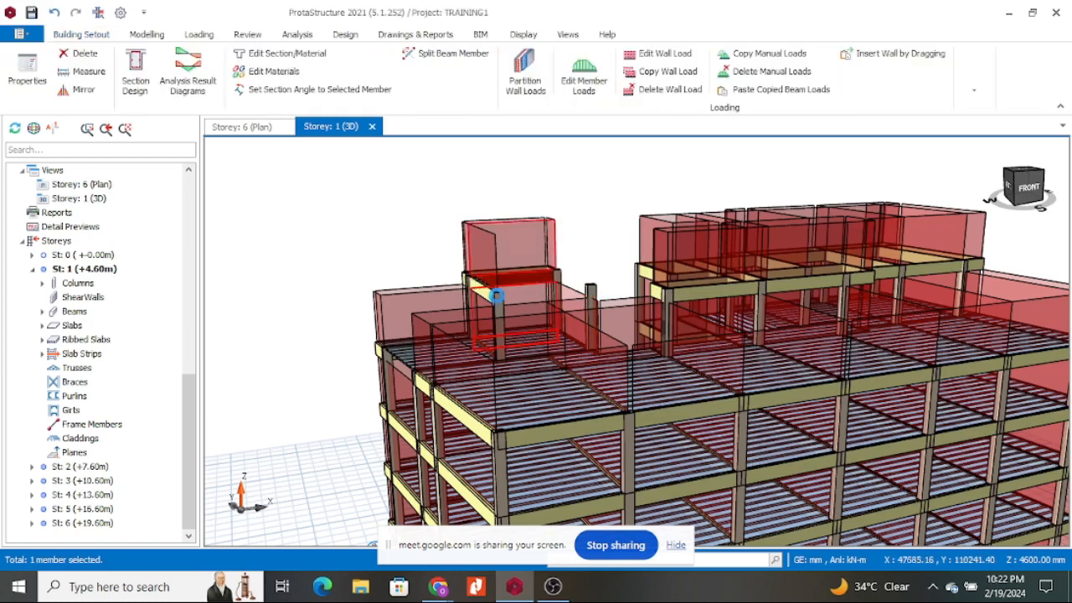
{"action": "left_click", "coordinate": [488, 295]}
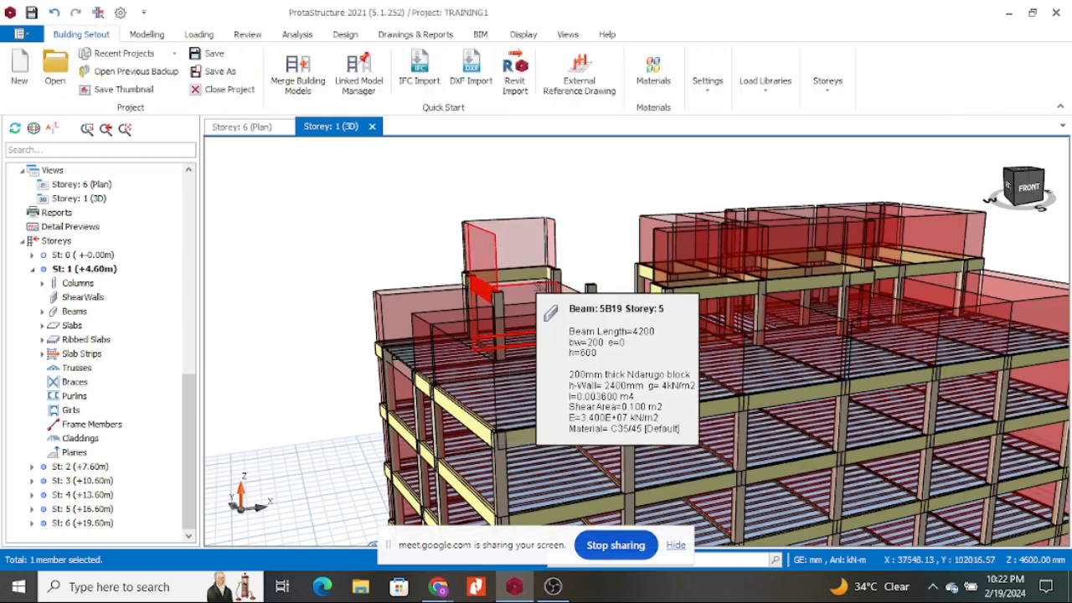
{"action": "left_click", "coordinate": [519, 274]}
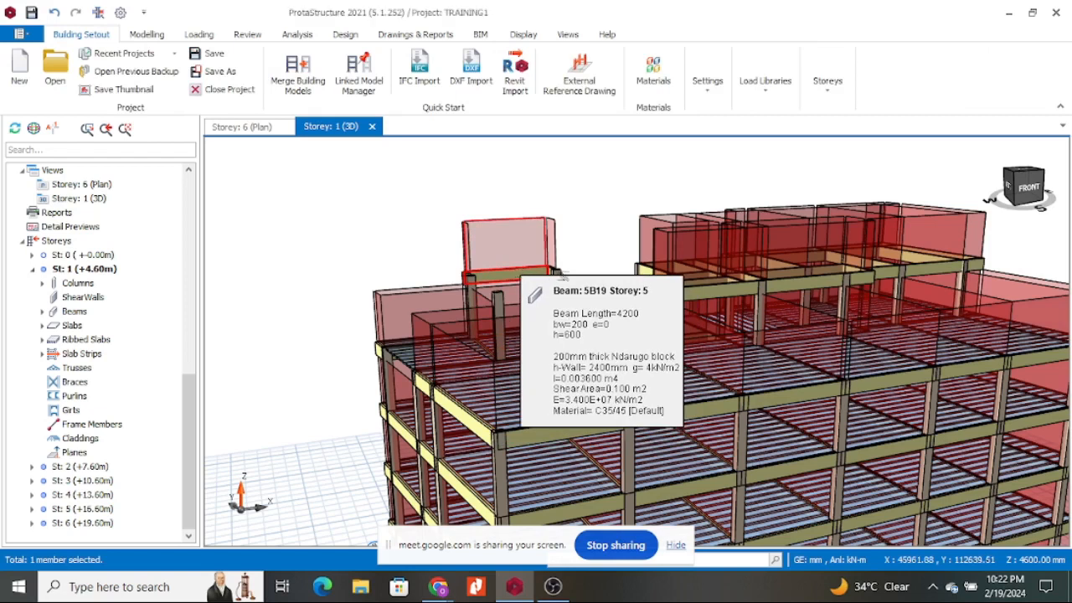
{"action": "key", "text": "Delete"}
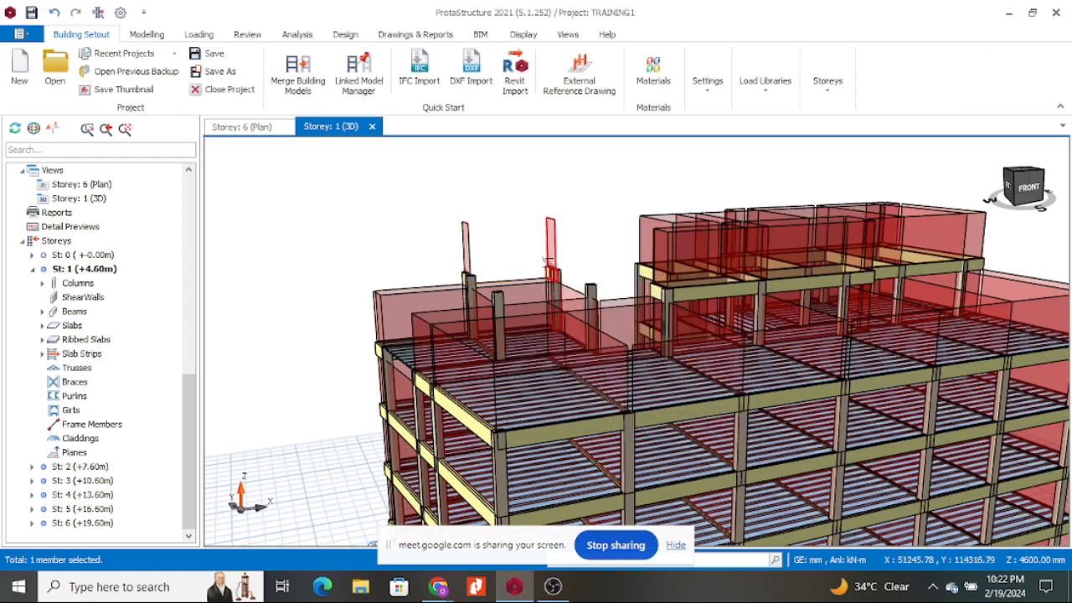
{"action": "left_click", "coordinate": [467, 248]}
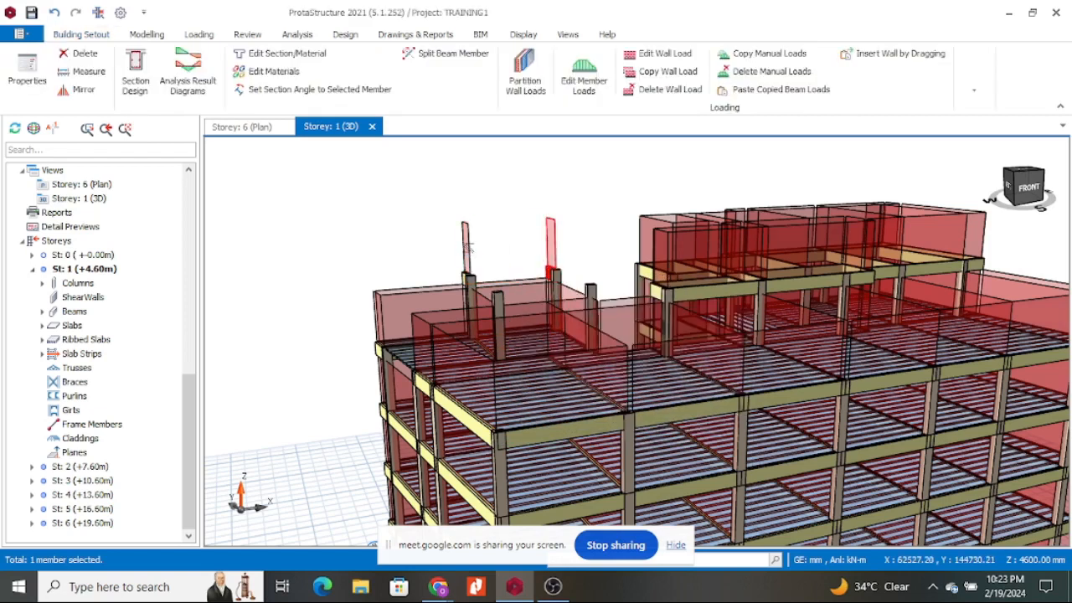
{"action": "key", "text": "Delete"}
{"action": "left_click", "coordinate": [467, 248]}
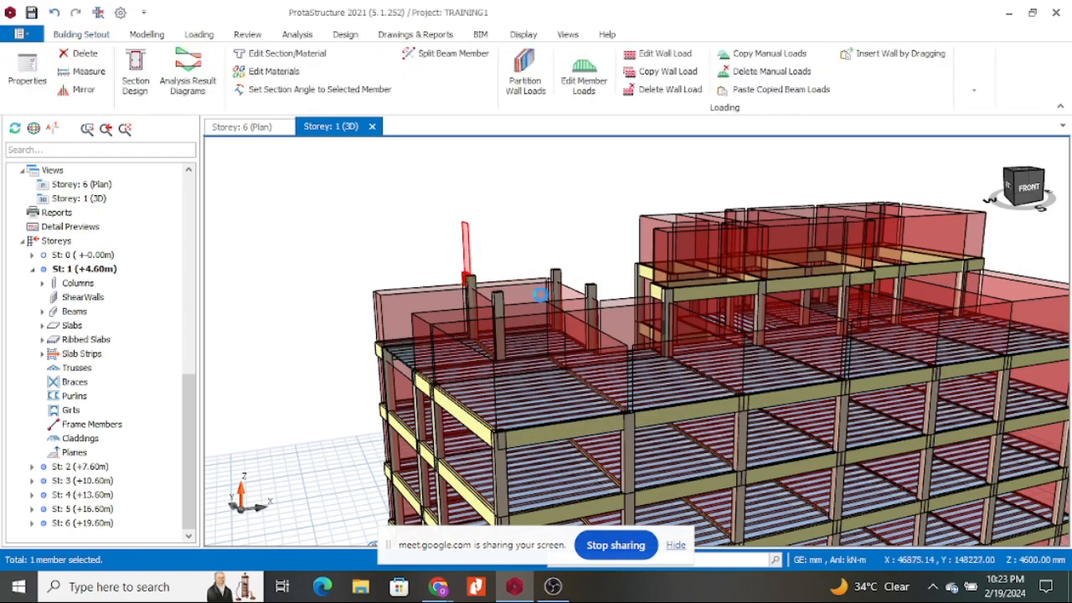
{"action": "key", "text": "Delete"}
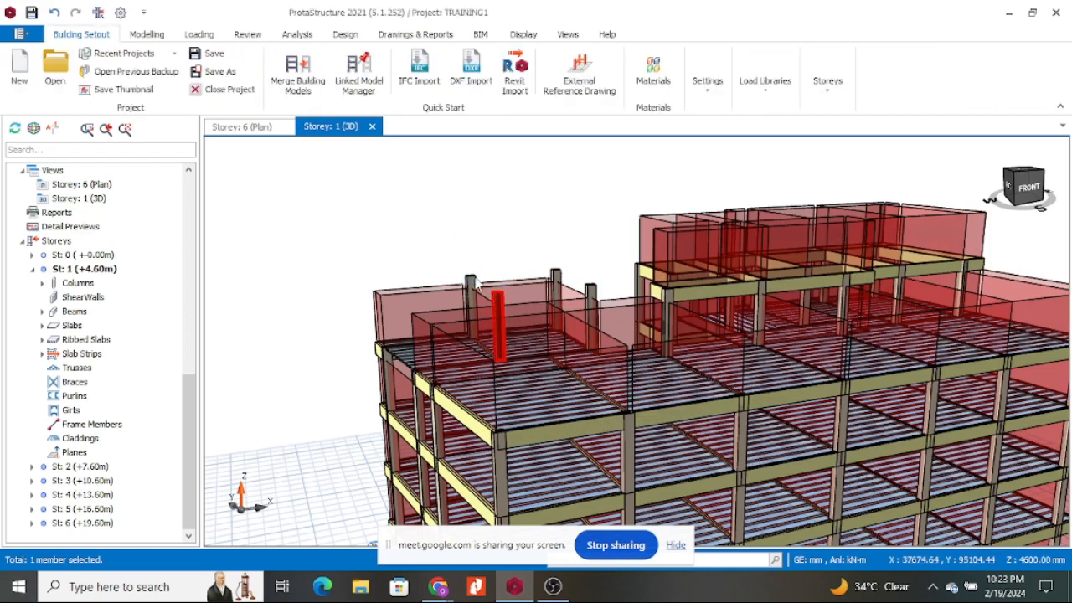
Delete the remaining left rooftop columns and the adjacent wall beam.
{"action": "left_click", "coordinate": [471, 284]}
{"action": "left_click", "coordinate": [555, 274]}
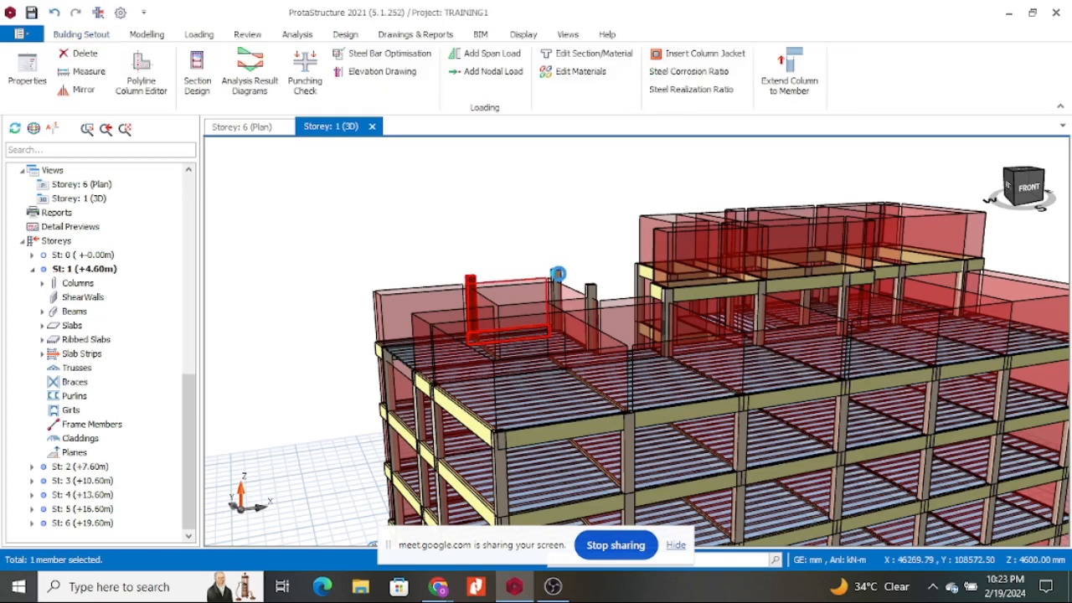
{"action": "key", "text": "Delete"}
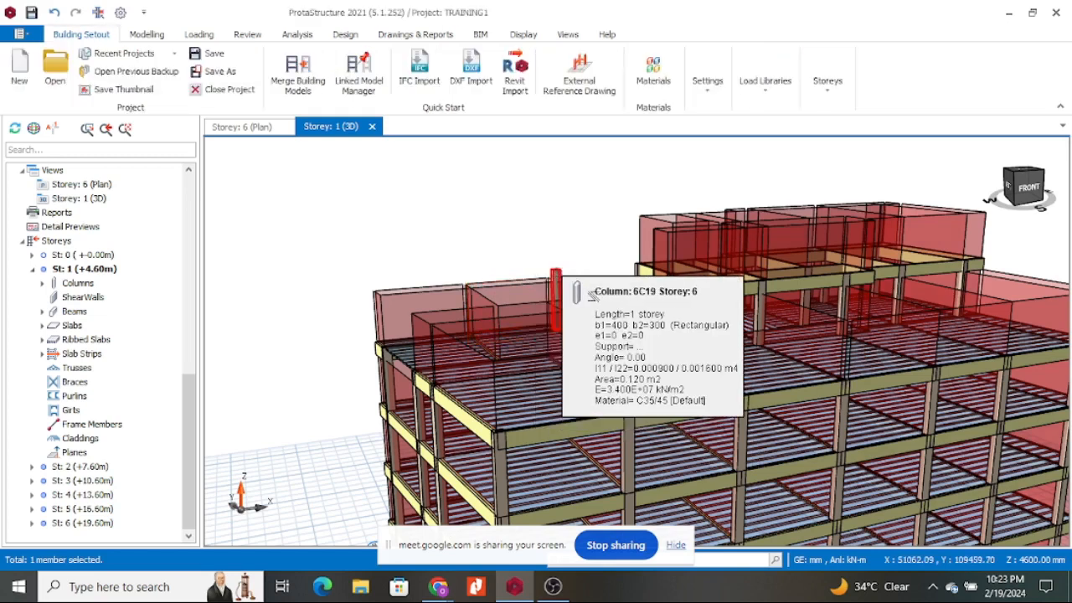
{"action": "left_click", "coordinate": [590, 293]}
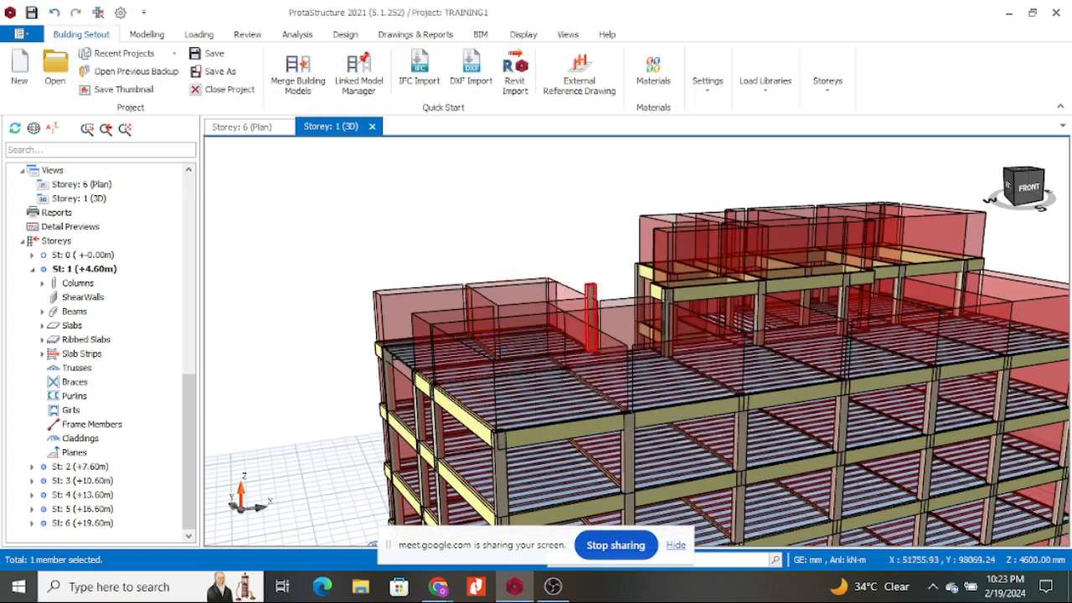
{"action": "key", "text": "Delete"}
Delete the far-right end beams, column and beam 6B31 along with their wall panels.
{"action": "left_click", "coordinate": [971, 264]}
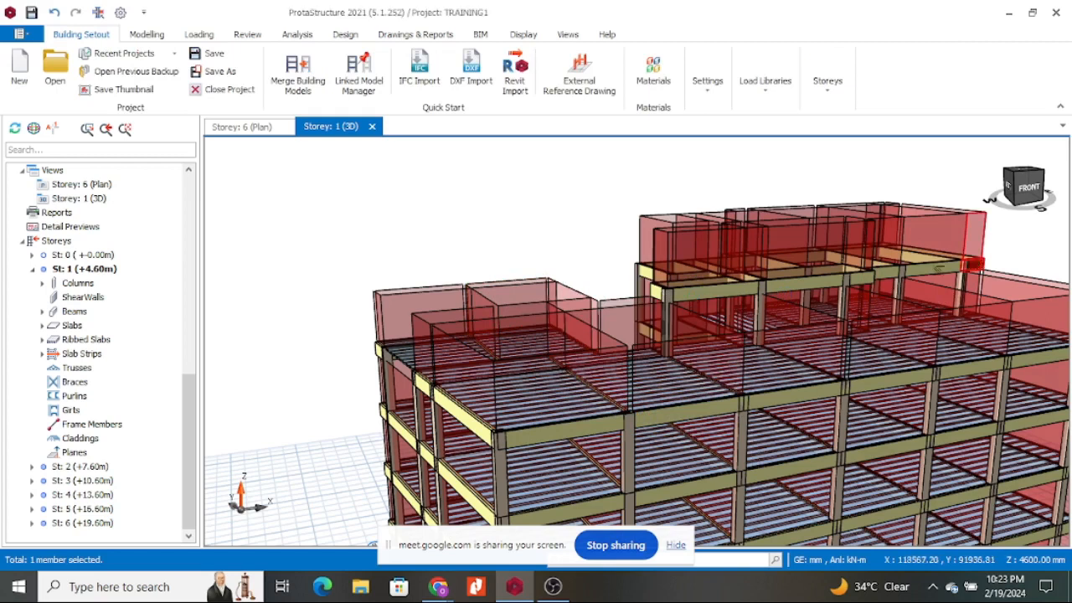
{"action": "left_click", "coordinate": [935, 269]}
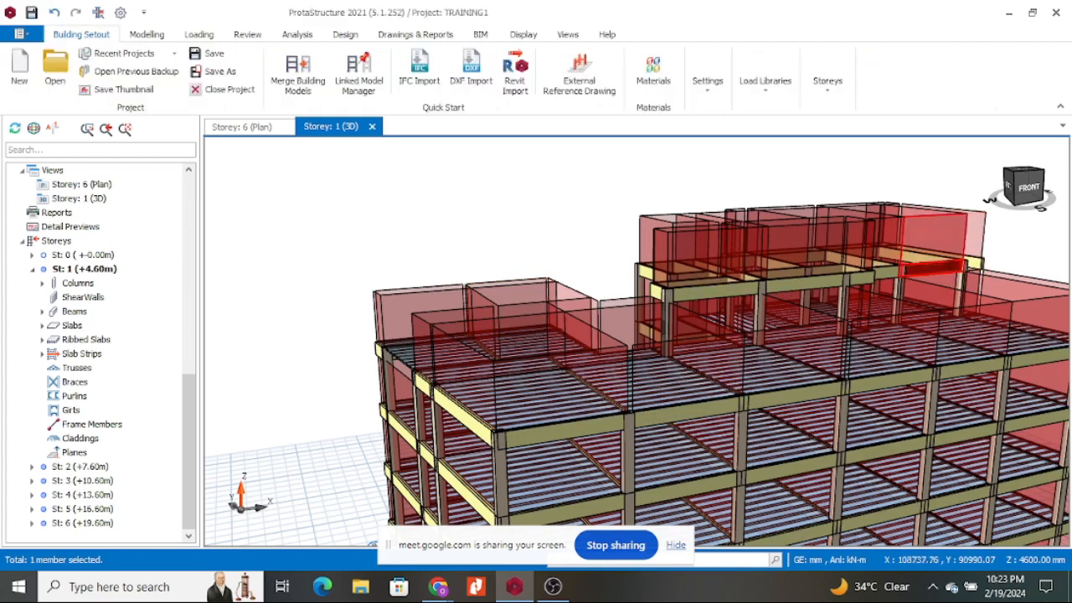
{"action": "key", "text": "Delete"}
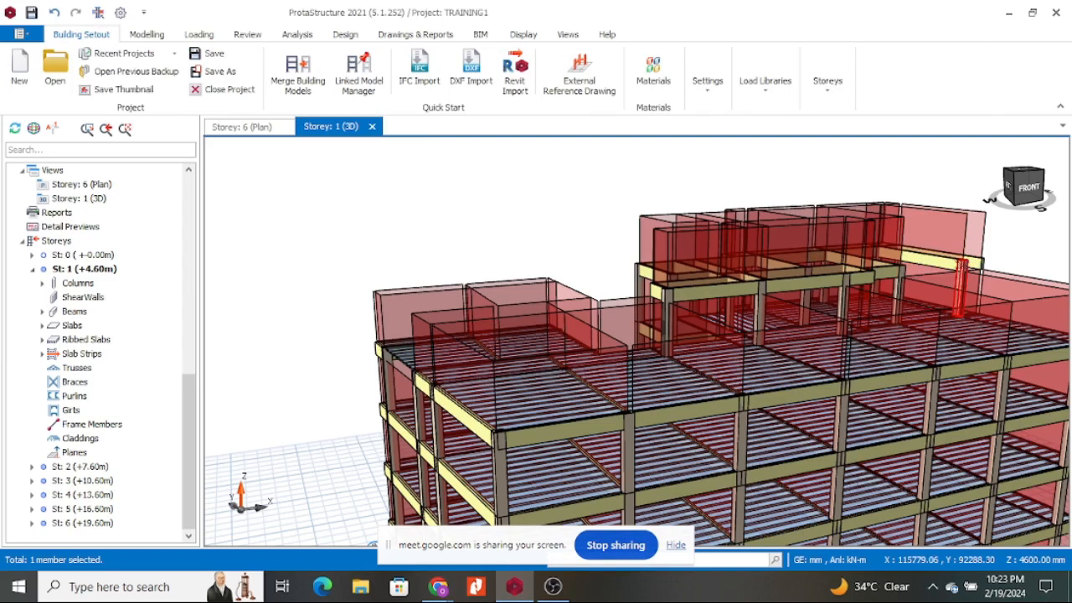
{"action": "left_click", "coordinate": [965, 262]}
{"action": "key", "text": "Delete"}
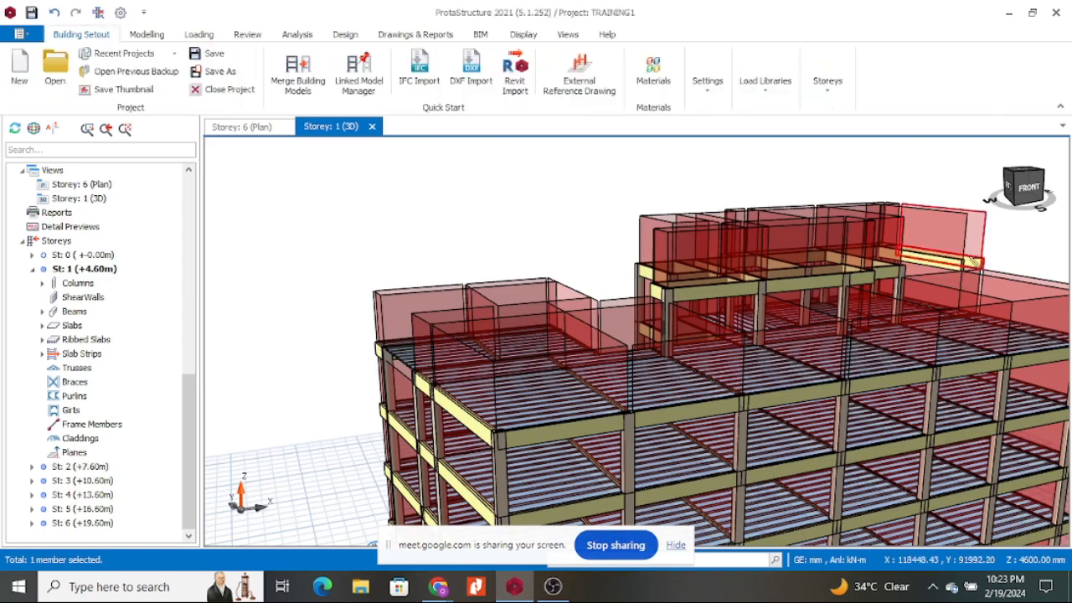
{"action": "left_click", "coordinate": [974, 262]}
{"action": "key", "text": "Delete"}
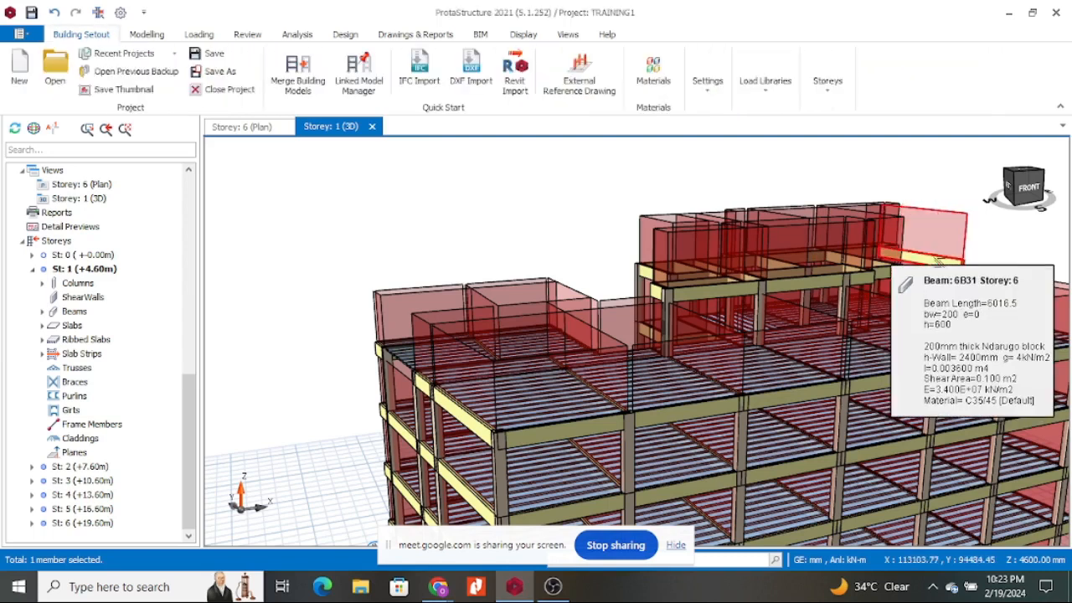
{"action": "left_click", "coordinate": [938, 258]}
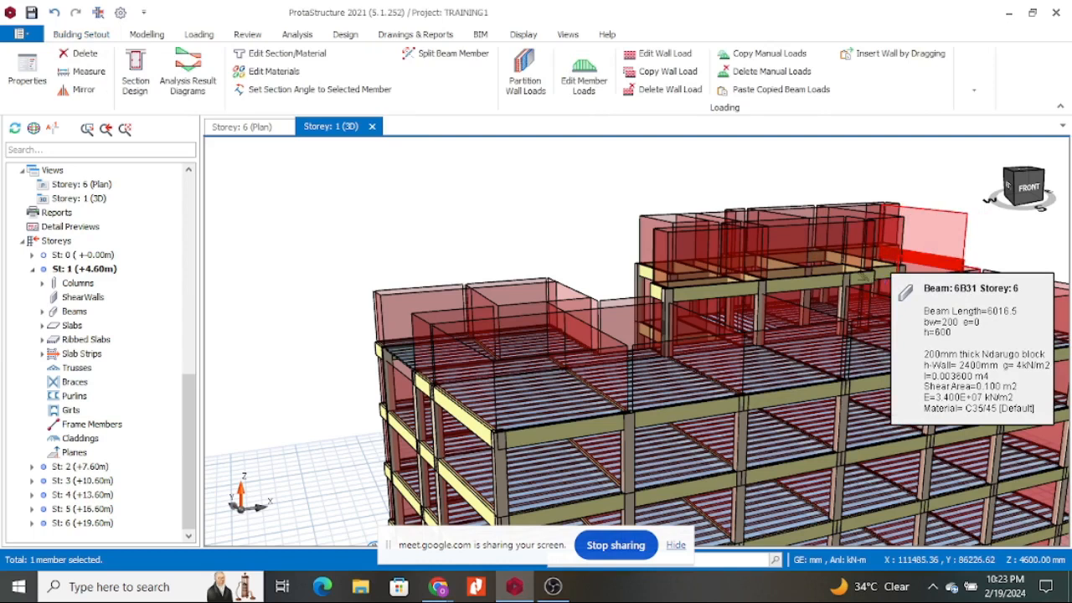
{"action": "key", "text": "Delete"}
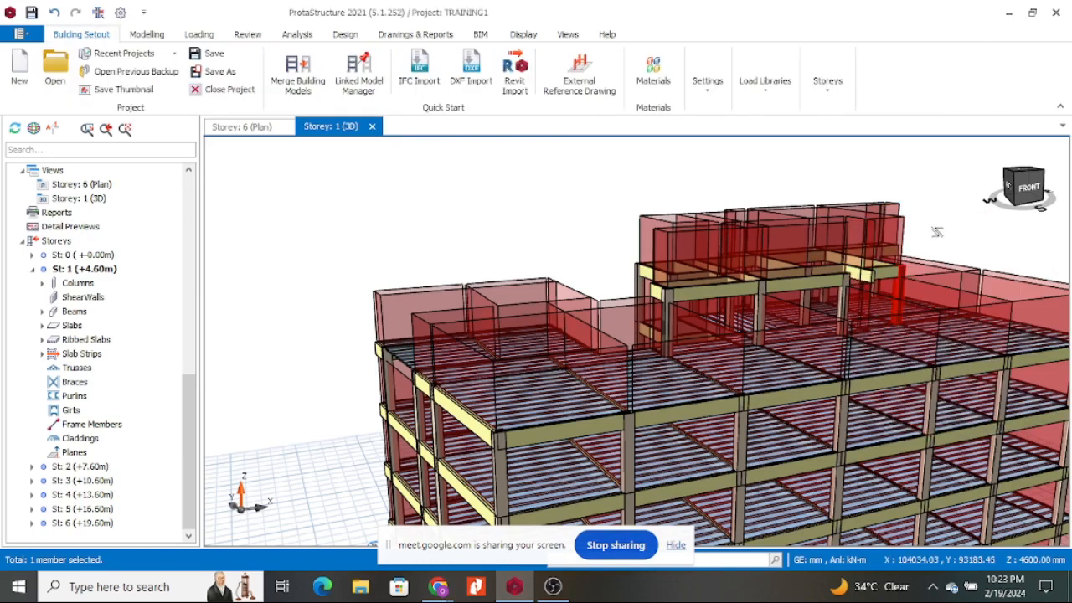
{"action": "key", "text": "Delete"}
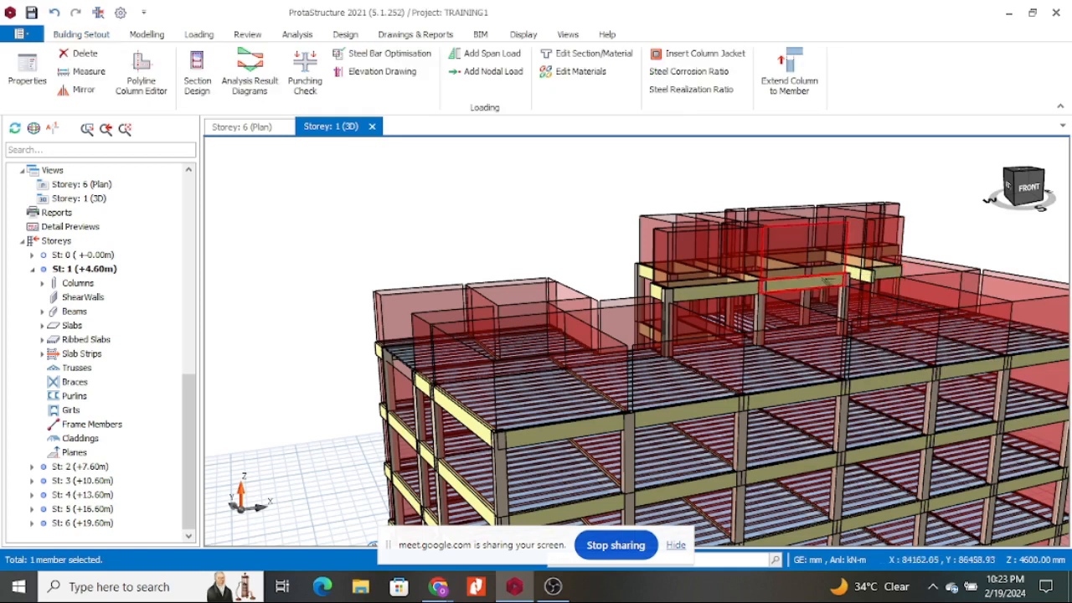
On the Storey 6 plan, delete the beams between axes 6–9, the axis-6 beam and column 6C21.
{"action": "left_click", "coordinate": [251, 127]}
{"action": "scroll", "coordinate": [710, 247], "scroll_direction": "up", "scroll_amount": 4}
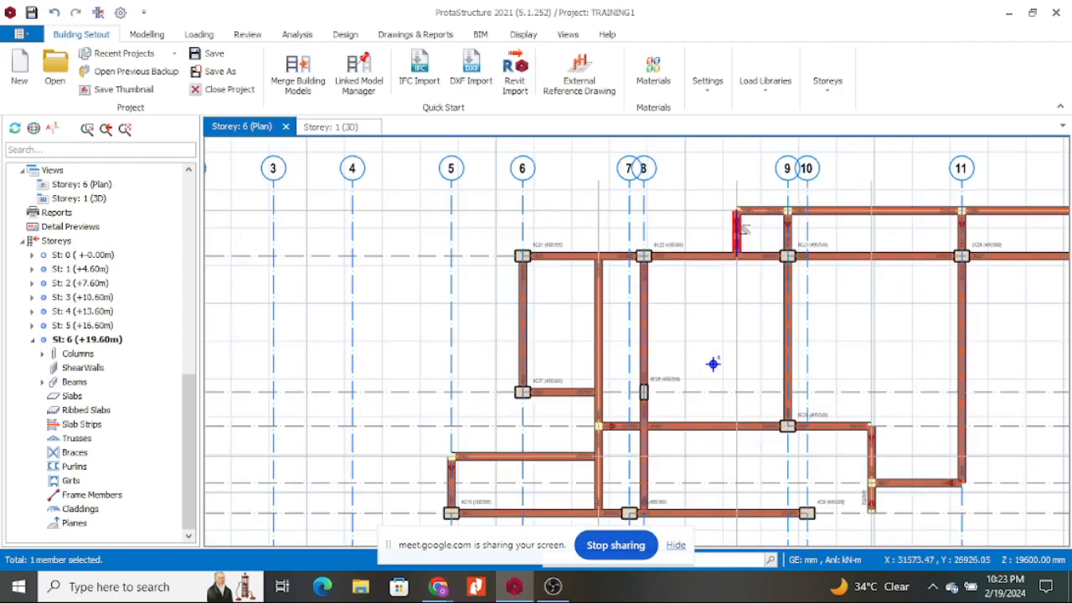
{"action": "left_click", "coordinate": [739, 225]}
{"action": "key", "text": "Delete"}
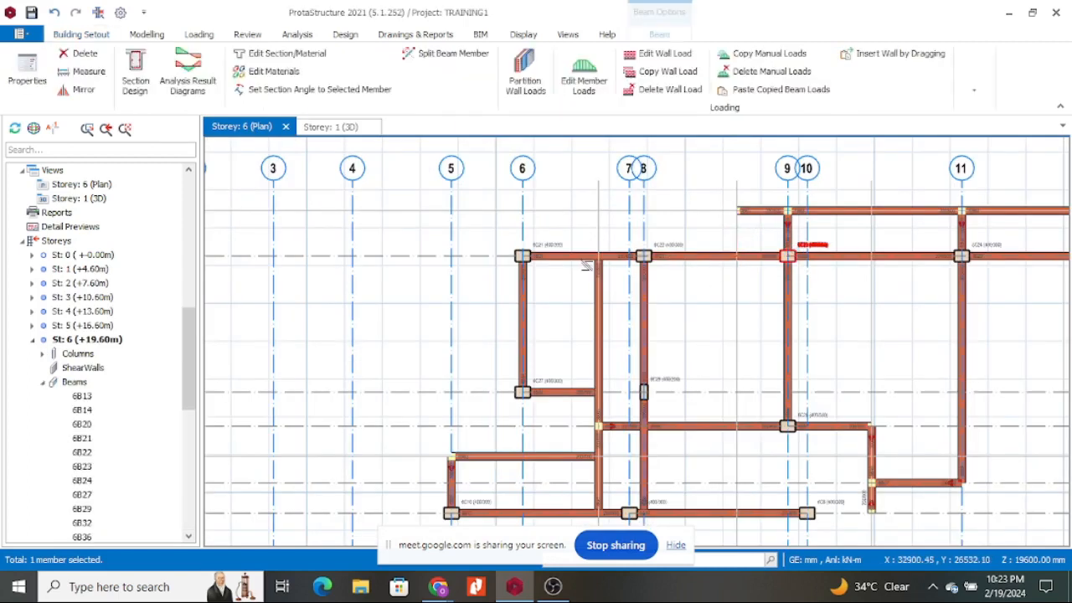
{"action": "left_click", "coordinate": [581, 258]}
{"action": "key", "text": "Delete"}
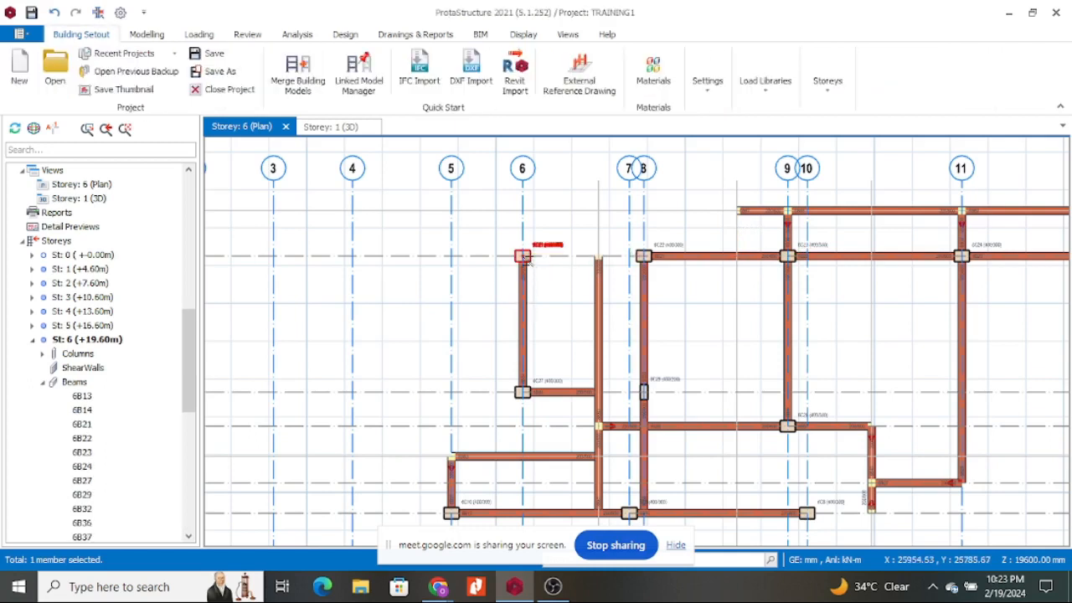
{"action": "left_click", "coordinate": [524, 257]}
{"action": "left_click", "coordinate": [524, 296]}
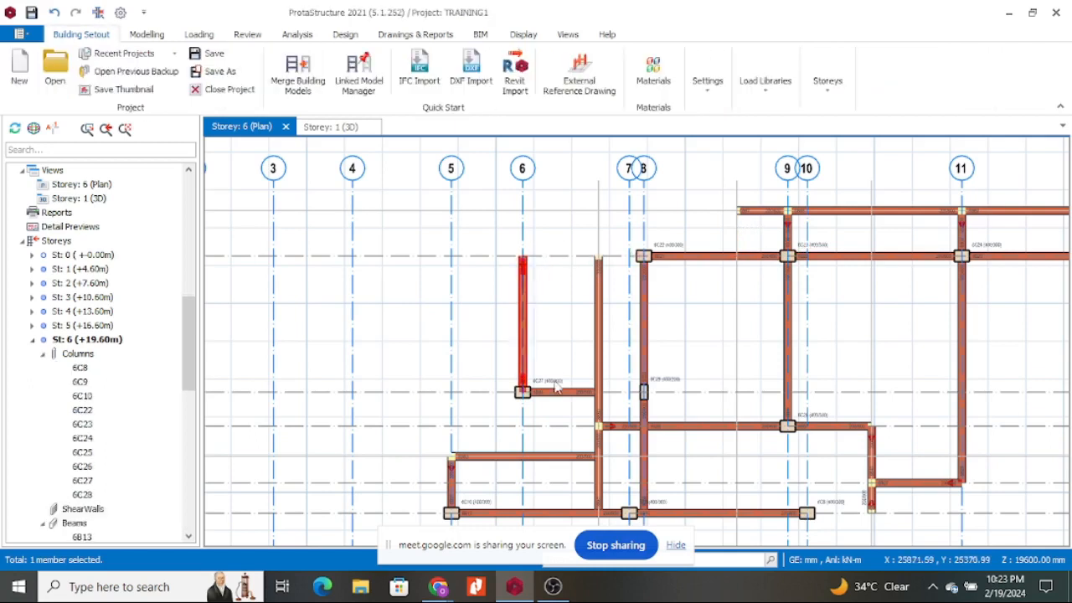
{"action": "key", "text": "Delete"}
{"action": "left_click", "coordinate": [523, 393]}
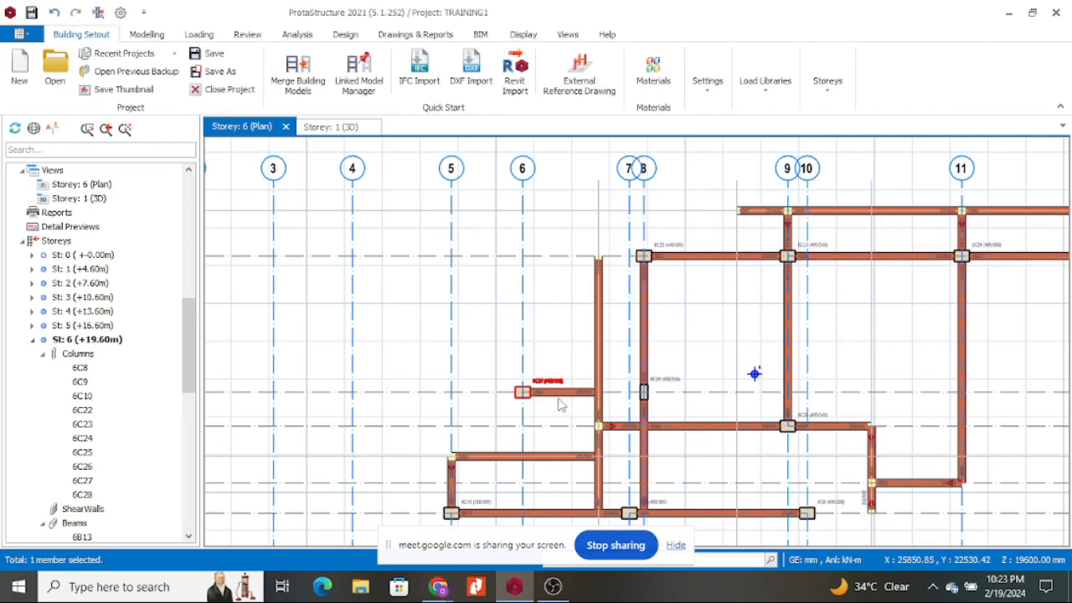
{"action": "key", "text": "Delete"}
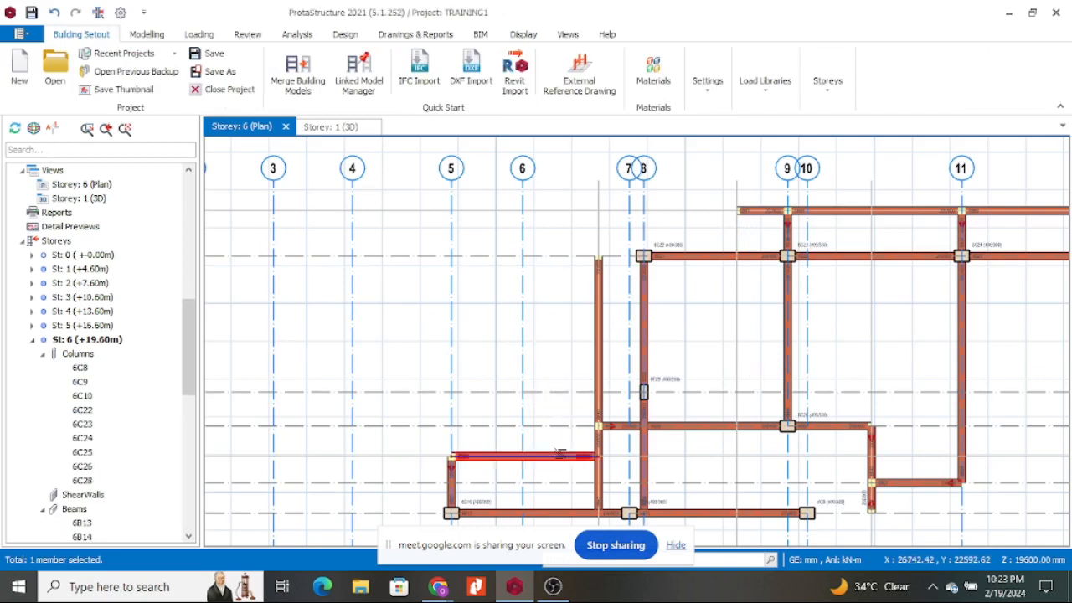
Delete beams 6B13 and those on axes 5 and 7, columns 6C9 and 6C8, and the lower beams.
{"action": "key", "text": "Delete"}
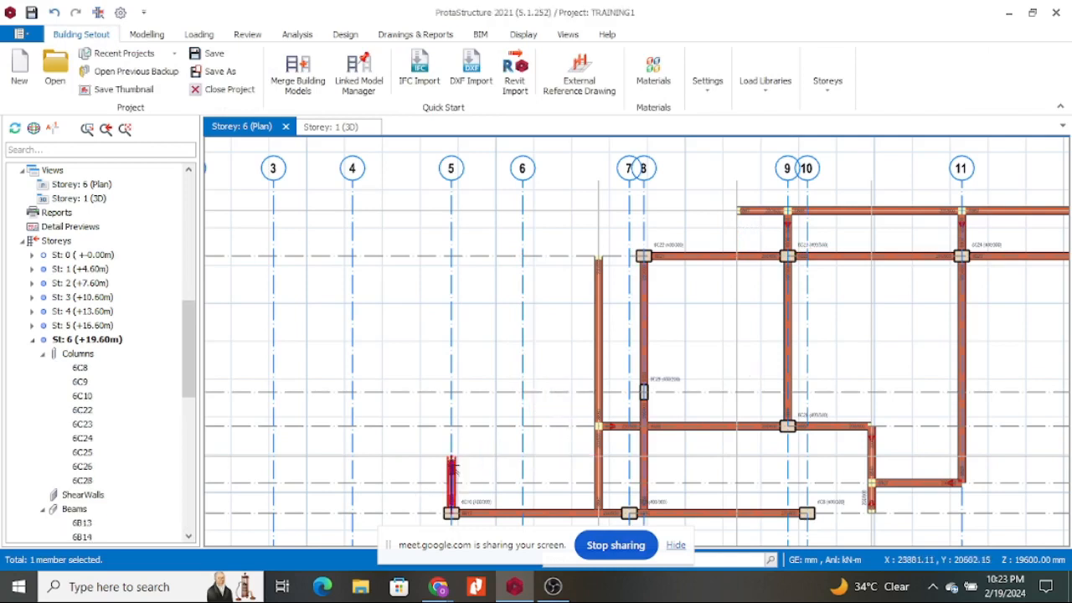
{"action": "key", "text": "Delete"}
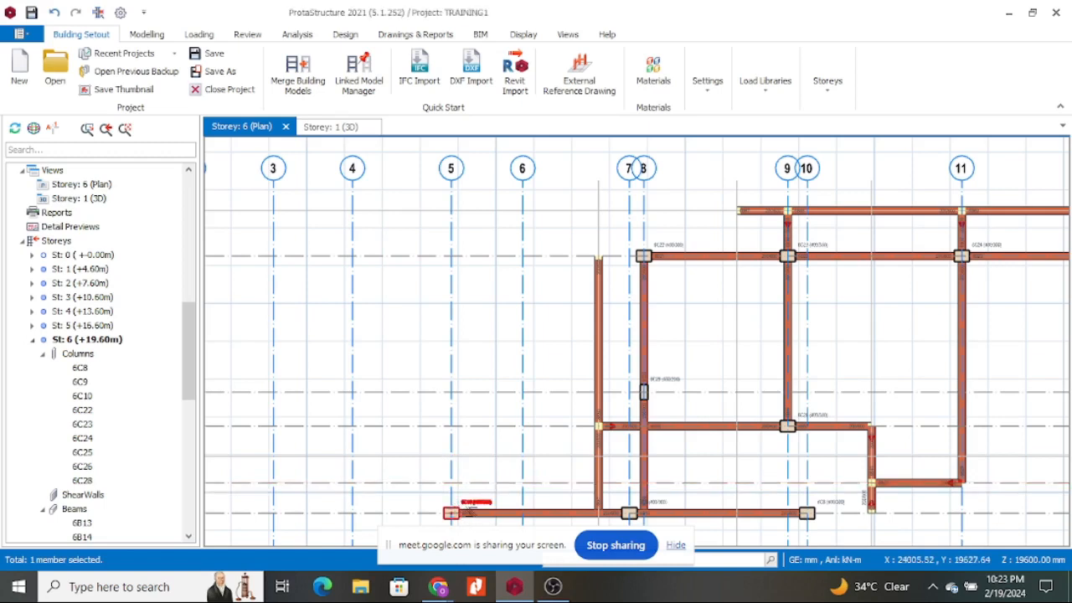
{"action": "key", "text": "Delete"}
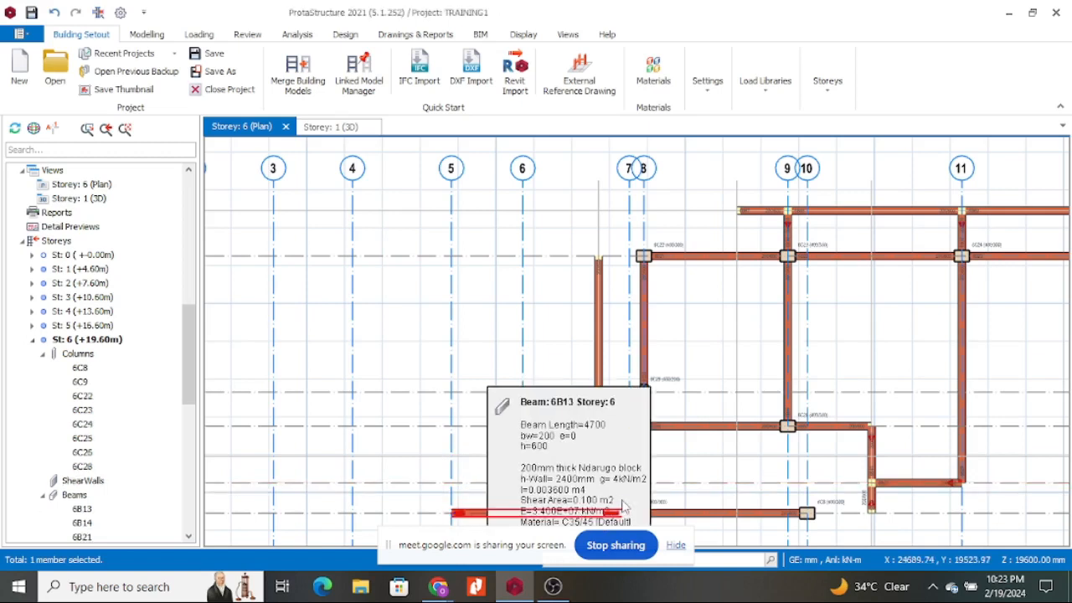
{"action": "left_click", "coordinate": [666, 514]}
{"action": "key", "text": "Delete"}
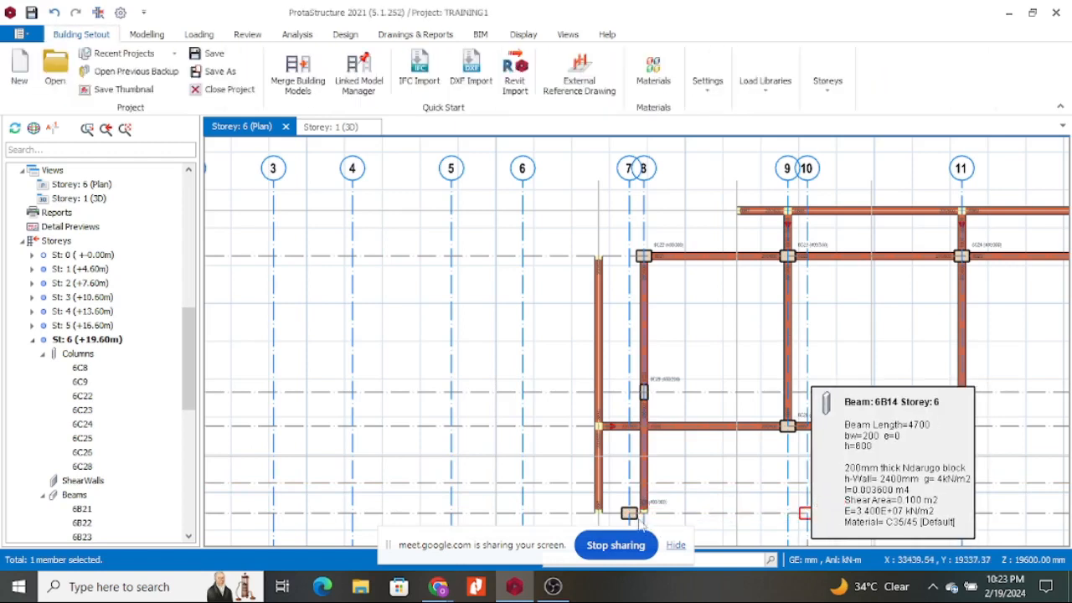
{"action": "key", "text": "Delete"}
{"action": "left_click", "coordinate": [628, 512]}
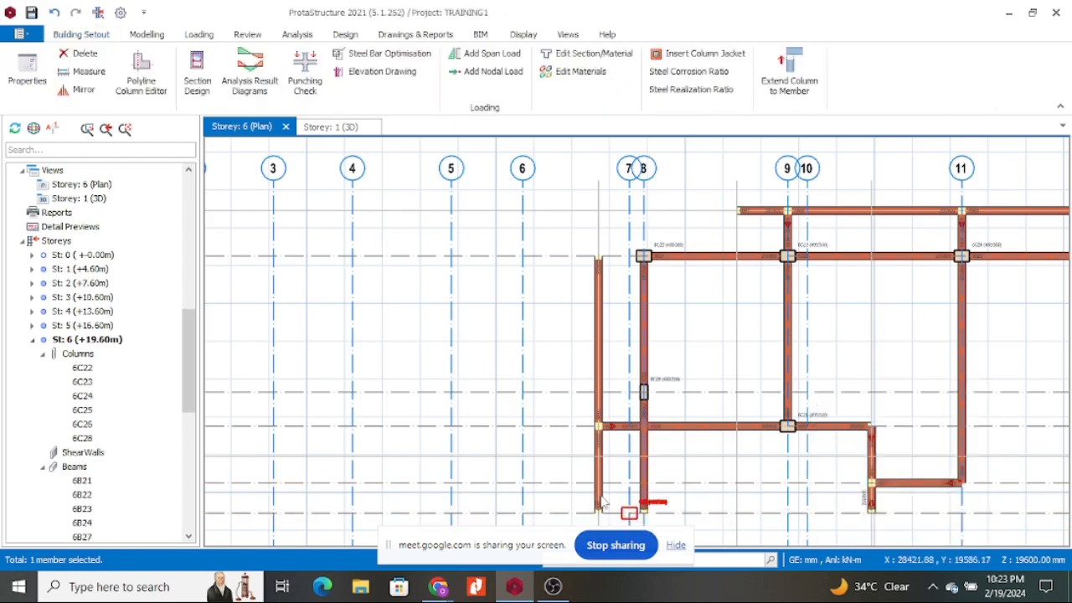
{"action": "key", "text": "Delete"}
{"action": "left_click", "coordinate": [600, 379]}
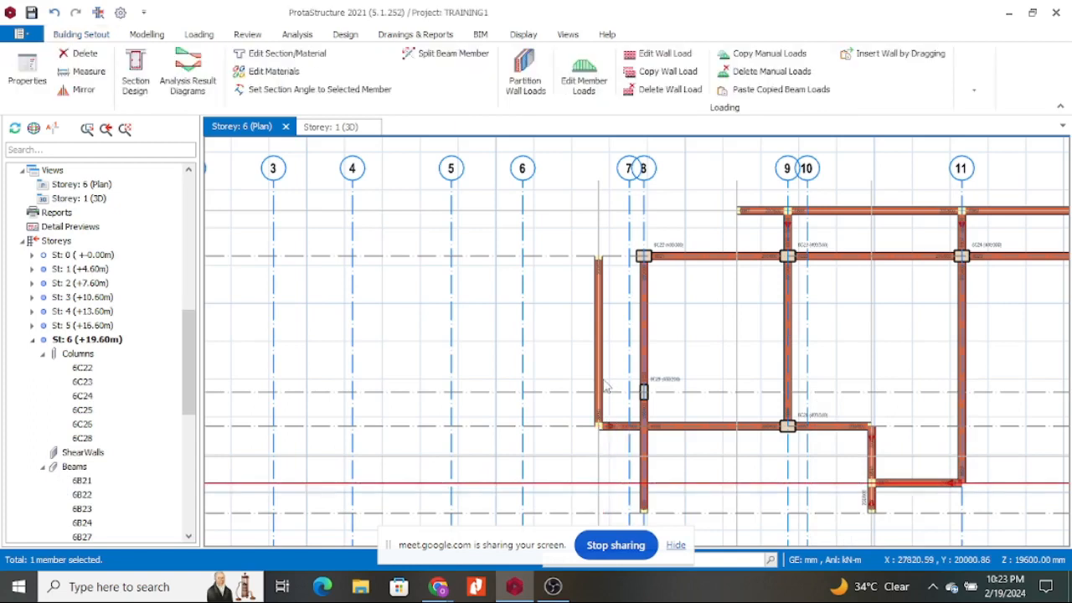
{"action": "key", "text": "Delete"}
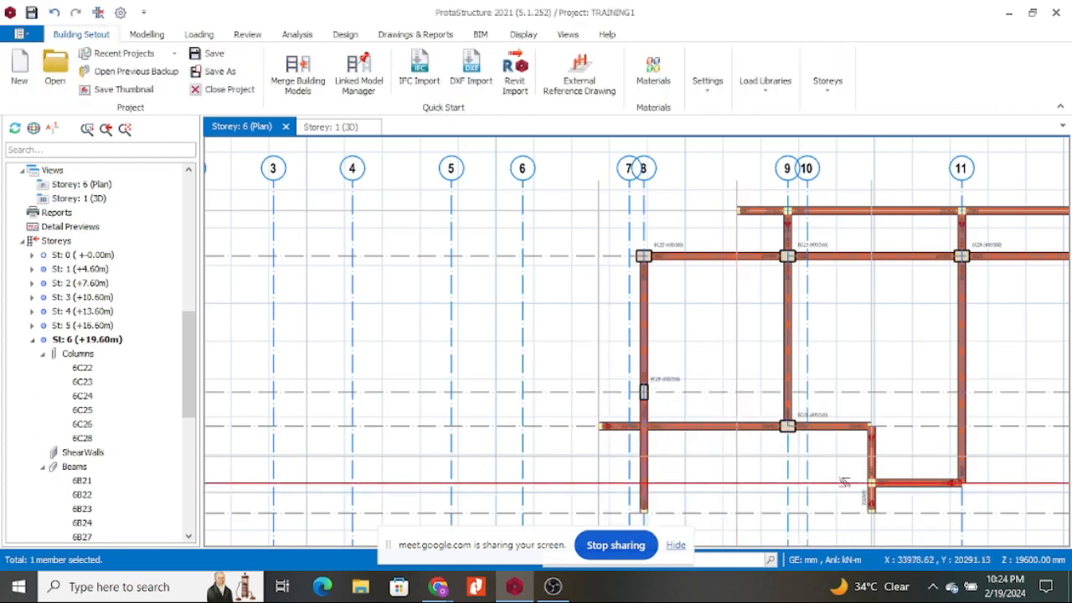
{"action": "key", "text": "Delete"}
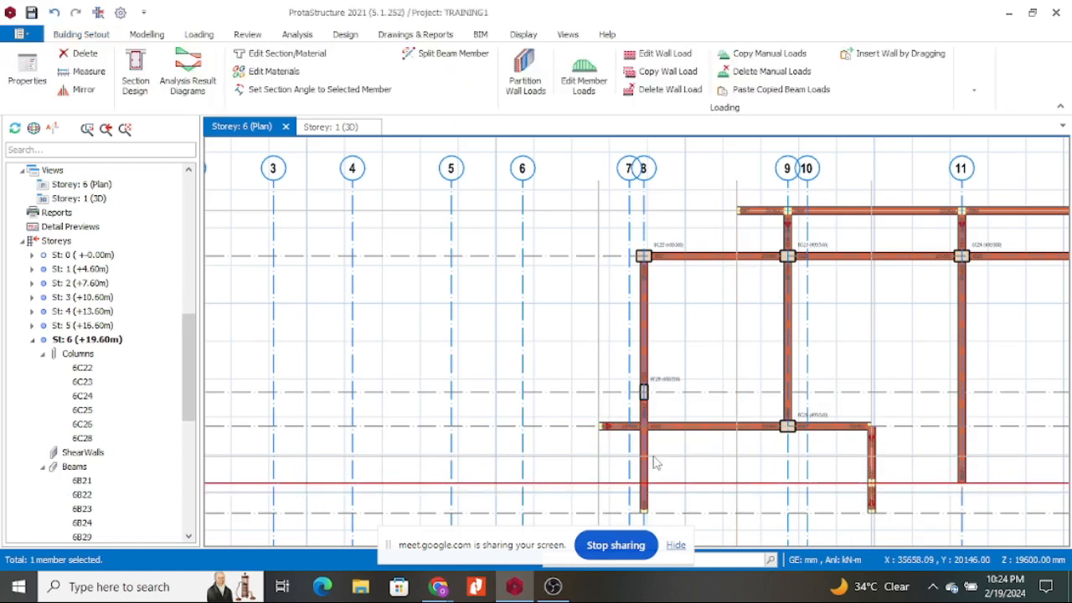
Remove the short beam stub left of beam 6B58.
{"action": "left_click", "coordinate": [648, 450]}
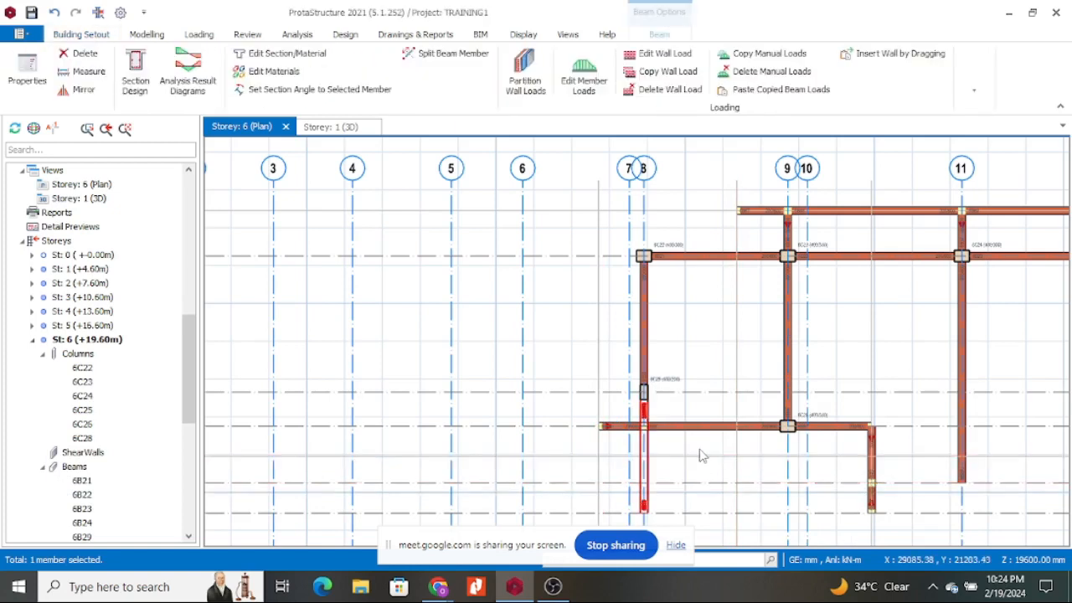
{"action": "key", "text": "Escape"}
{"action": "scroll", "coordinate": [661, 443], "scroll_direction": "up", "scroll_amount": 5}
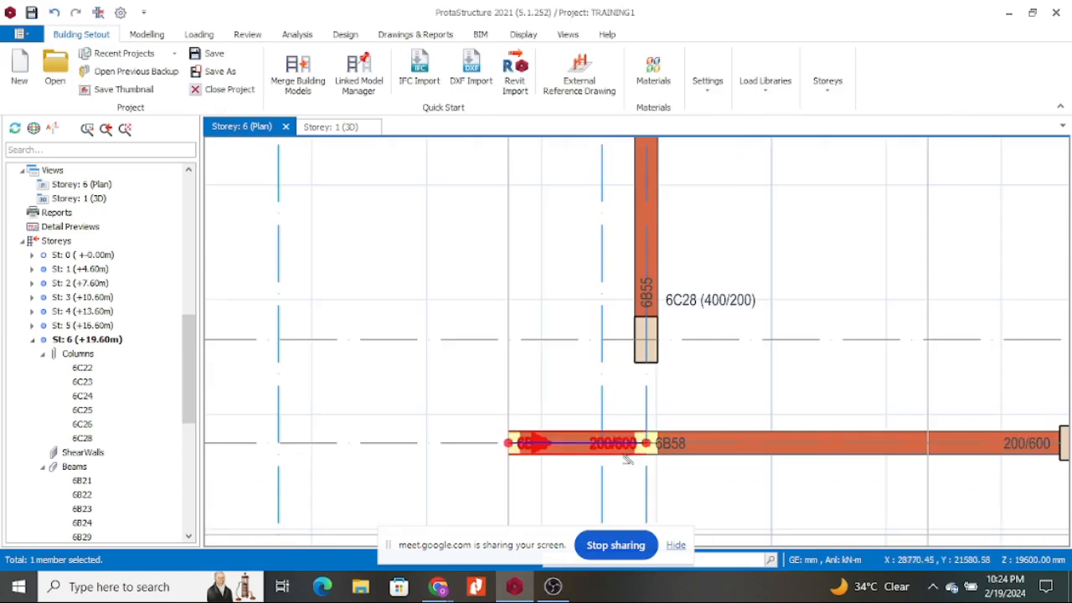
{"action": "key", "text": "Delete"}
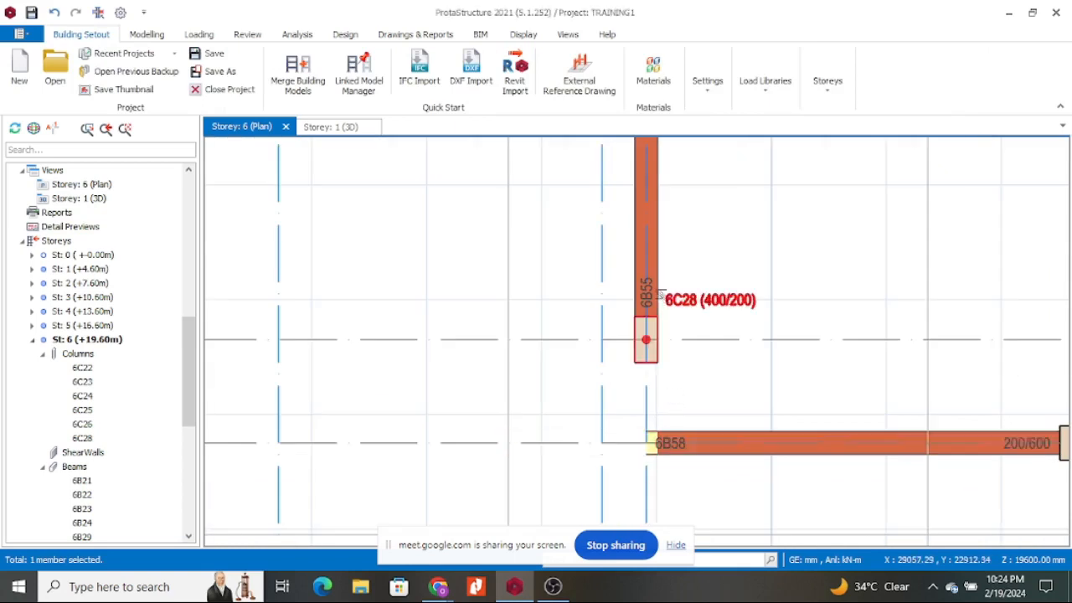
Extend the lower end of beam 6B55 down to the 6B58 junction.
{"action": "left_click", "coordinate": [646, 339]}
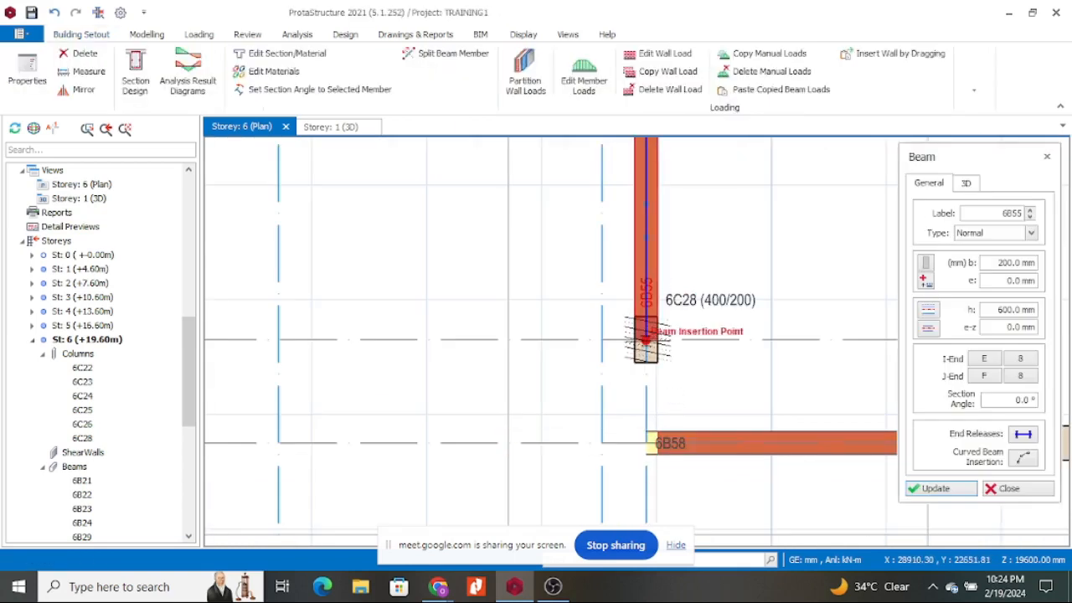
{"action": "left_click", "coordinate": [645, 442]}
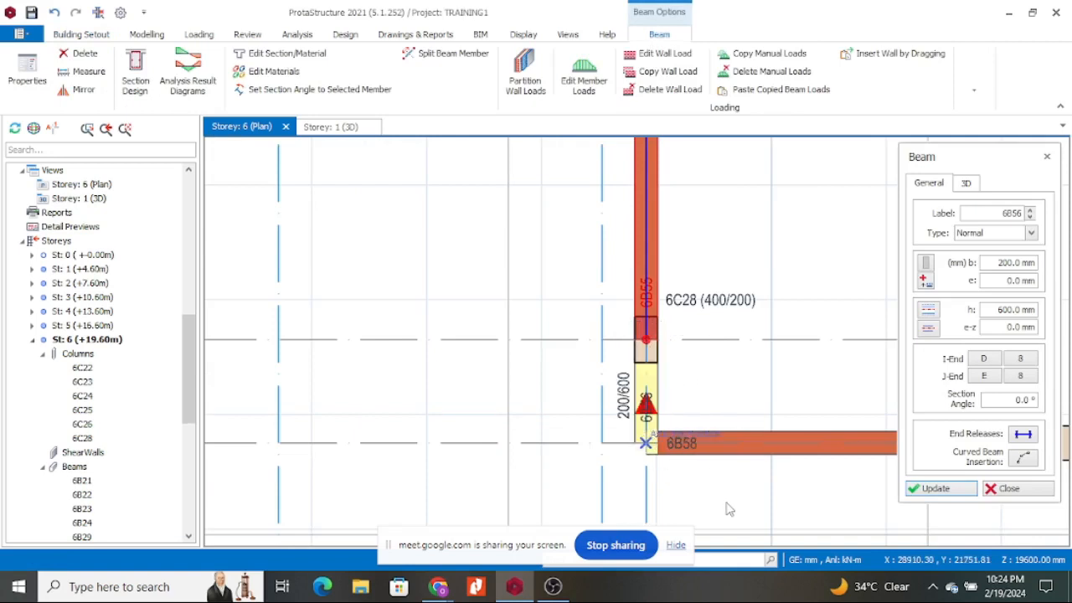
{"action": "scroll", "coordinate": [608, 429], "scroll_direction": "down", "scroll_amount": 2}
{"action": "scroll", "coordinate": [670, 410], "scroll_direction": "down", "scroll_amount": 2}
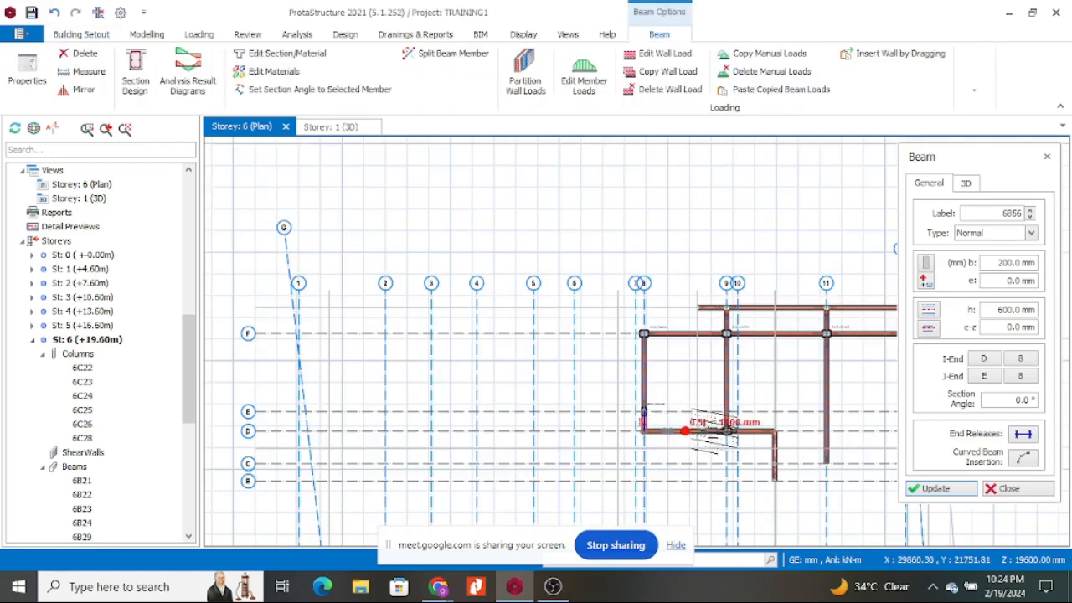
{"action": "scroll", "coordinate": [787, 414], "scroll_direction": "up", "scroll_amount": 2}
{"action": "key", "text": "Escape"}
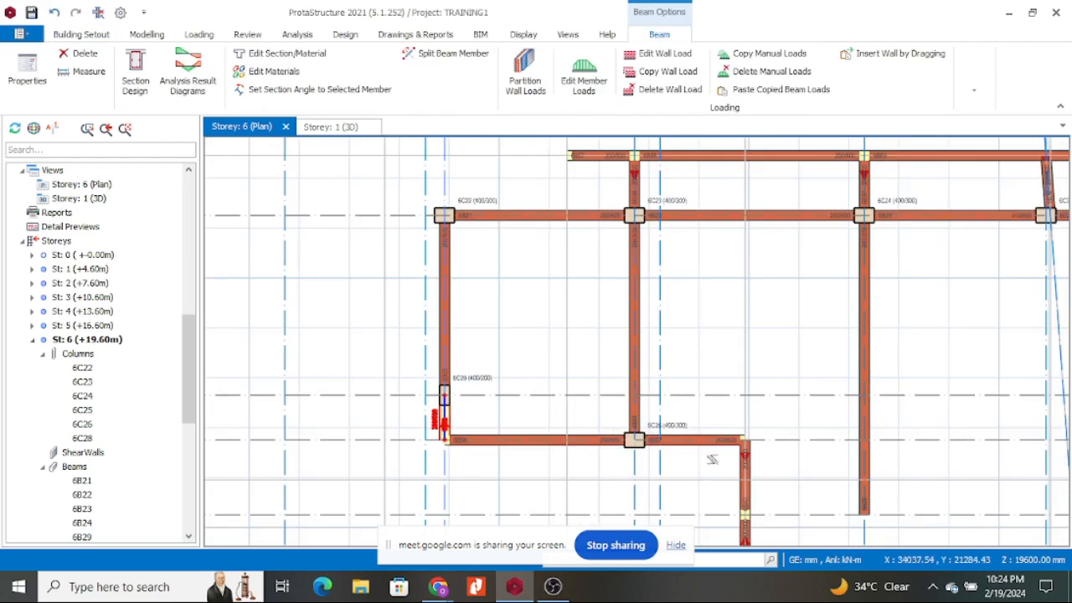
Delete the beams right of column 6C26, the beam between axes 11–12, column 6C24 and beam 6B37.
{"action": "key", "text": "Delete"}
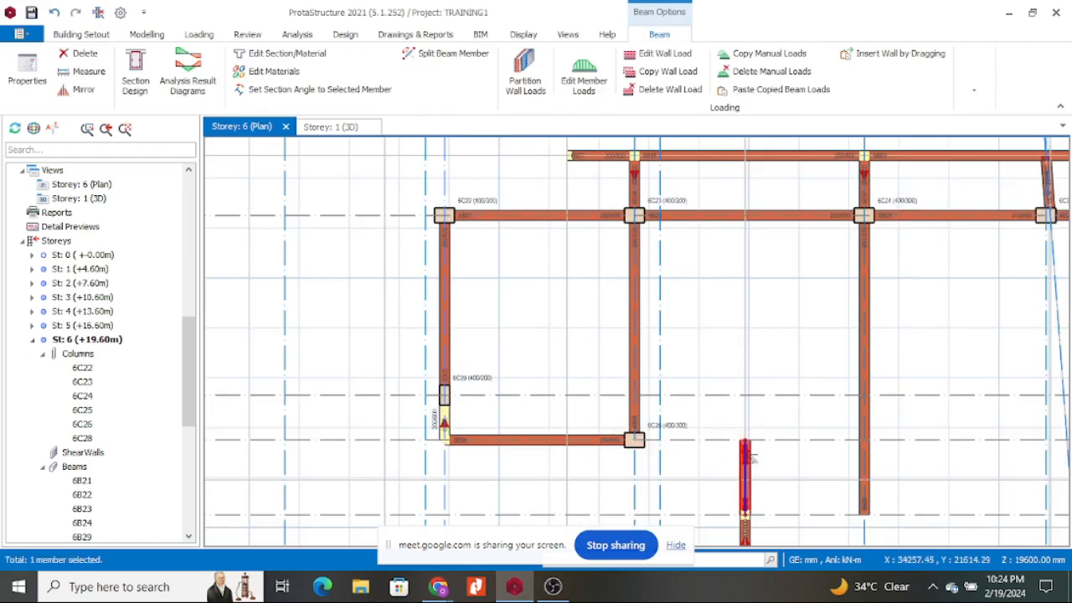
{"action": "left_click", "coordinate": [858, 406]}
{"action": "key", "text": "Delete"}
{"action": "left_click", "coordinate": [750, 527]}
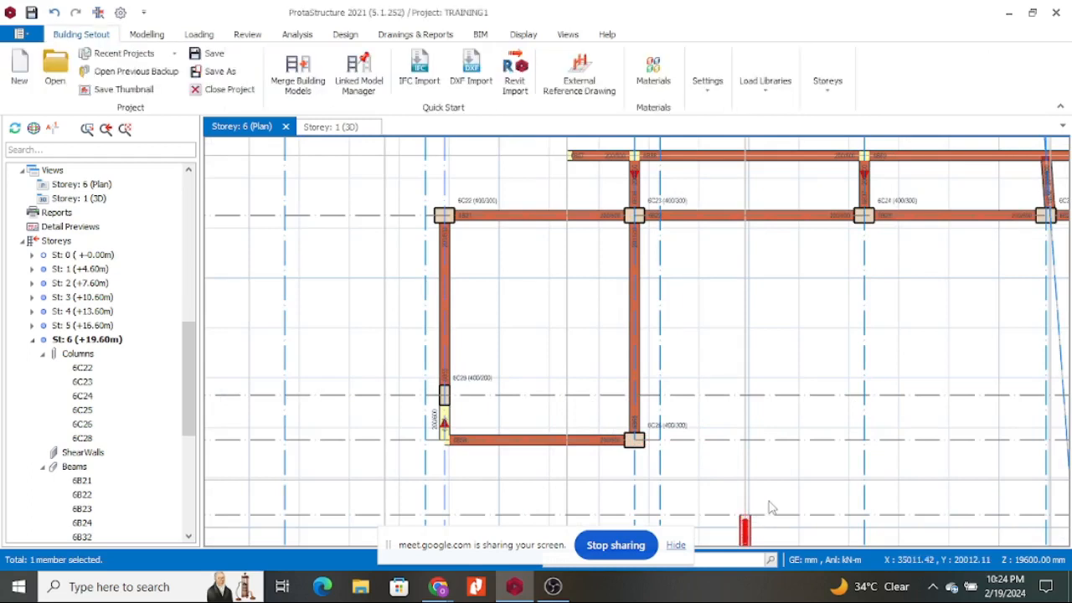
{"action": "scroll", "coordinate": [764, 466], "scroll_direction": "down", "scroll_amount": 5}
{"action": "scroll", "coordinate": [766, 410], "scroll_direction": "up", "scroll_amount": 5}
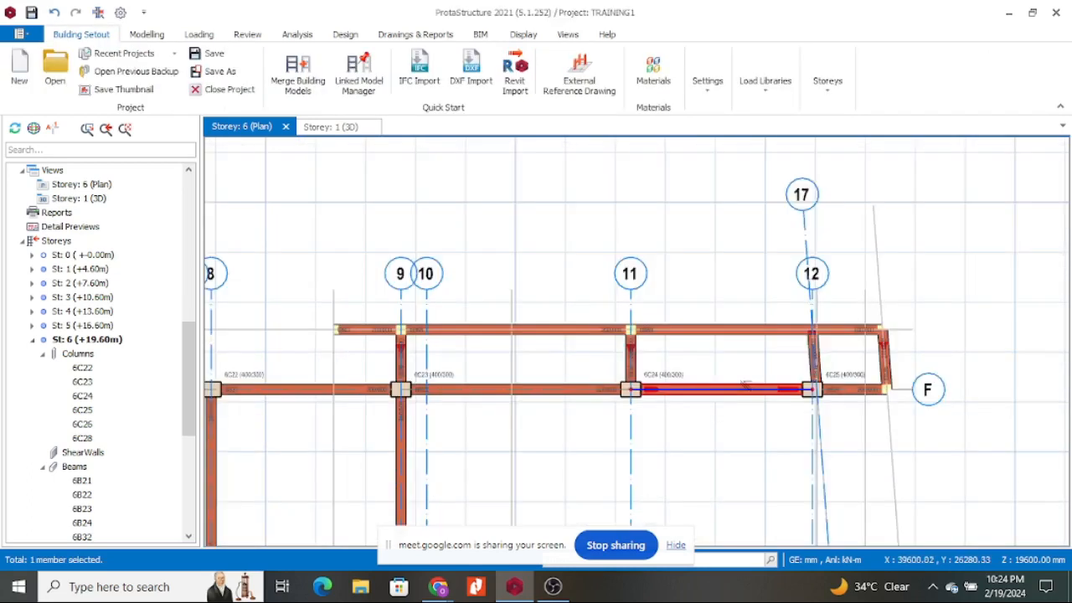
{"action": "left_click", "coordinate": [705, 395]}
{"action": "key", "text": "Delete"}
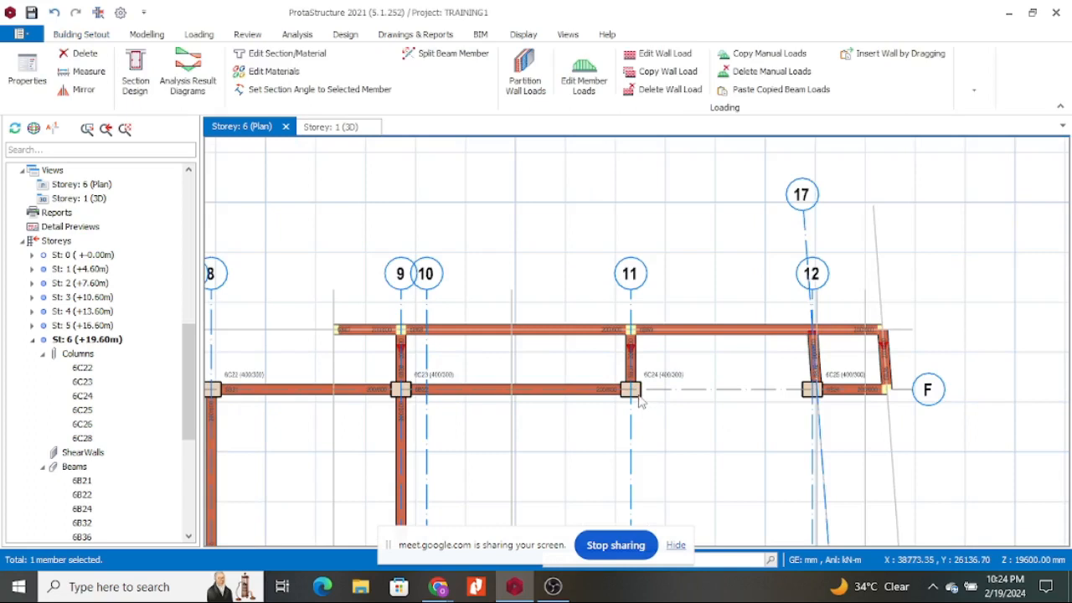
{"action": "key", "text": "Delete"}
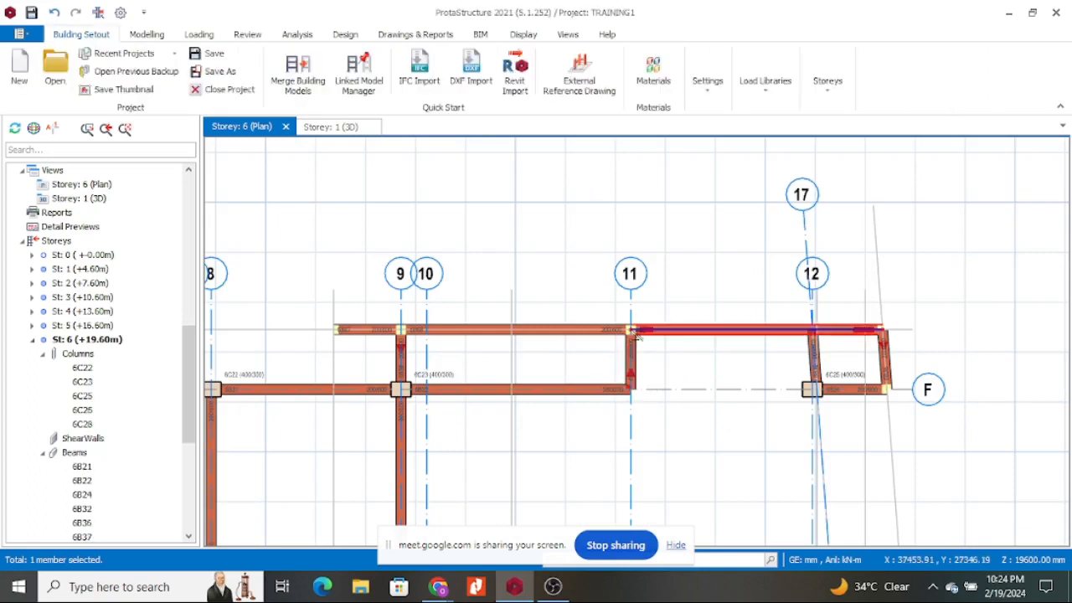
{"action": "key", "text": "Delete"}
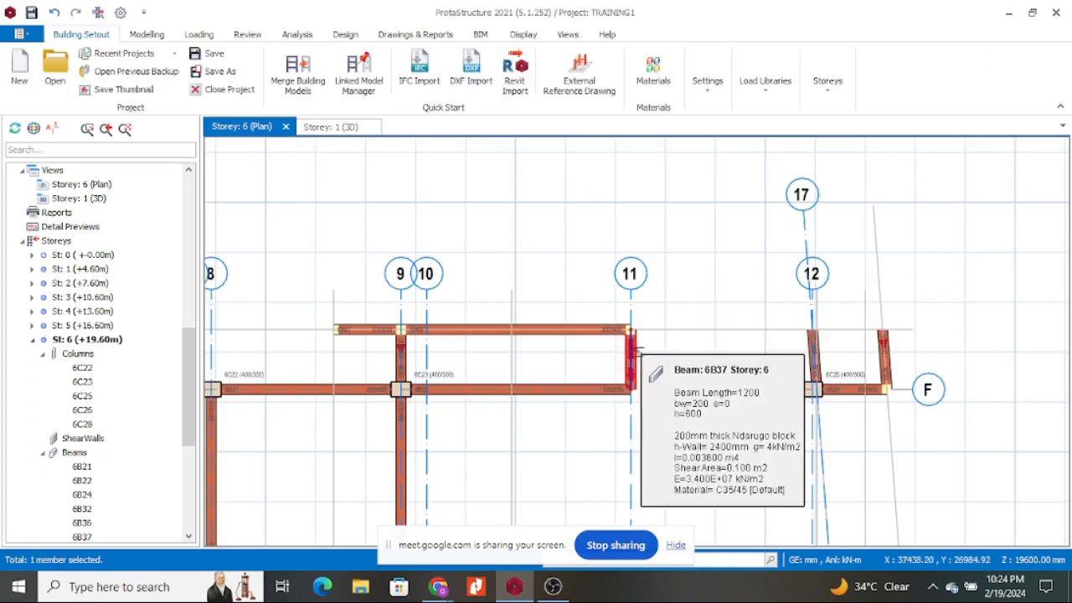
{"action": "key", "text": "Delete"}
Delete the two beams between axes 9 and 11 and the short members near grid 12/F.
{"action": "left_click", "coordinate": [604, 331]}
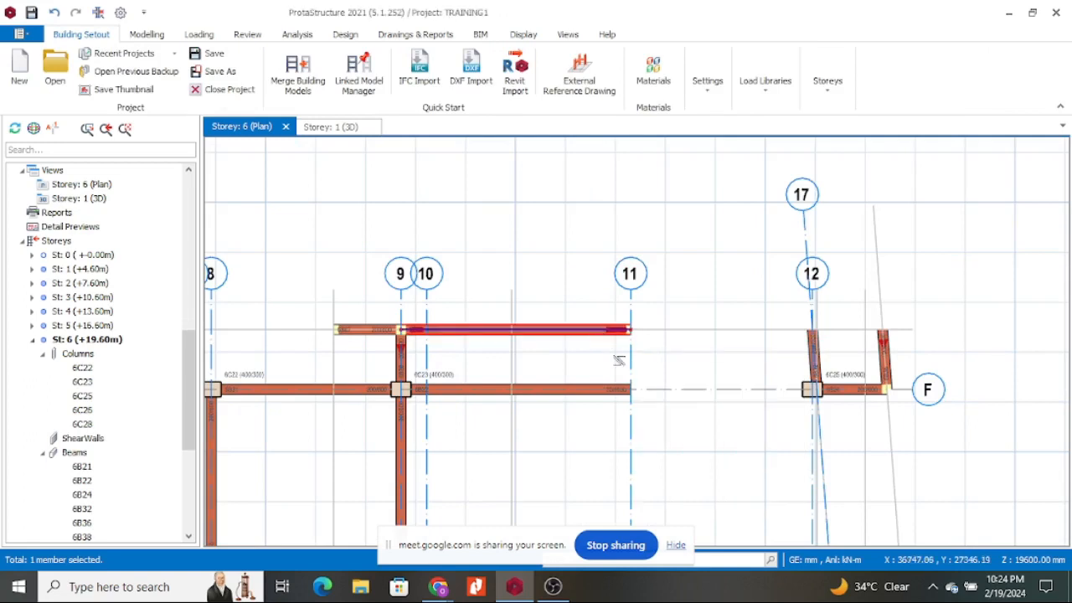
{"action": "key", "text": "Delete"}
{"action": "left_click", "coordinate": [620, 393]}
{"action": "key", "text": "Delete"}
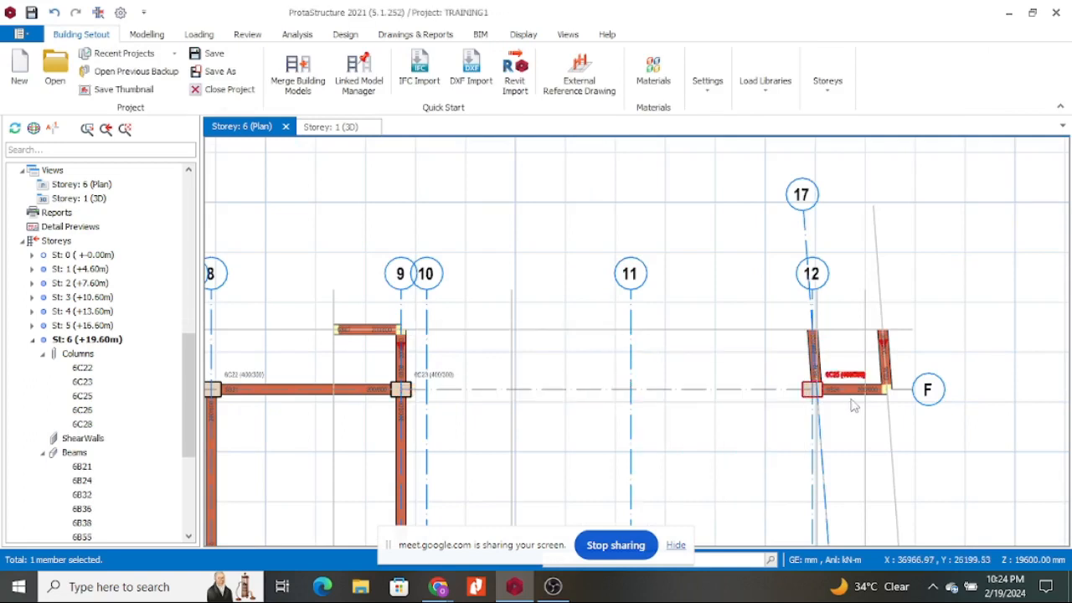
{"action": "left_click", "coordinate": [851, 397]}
{"action": "key", "text": "Delete"}
{"action": "left_click", "coordinate": [885, 368]}
{"action": "key", "text": "Delete"}
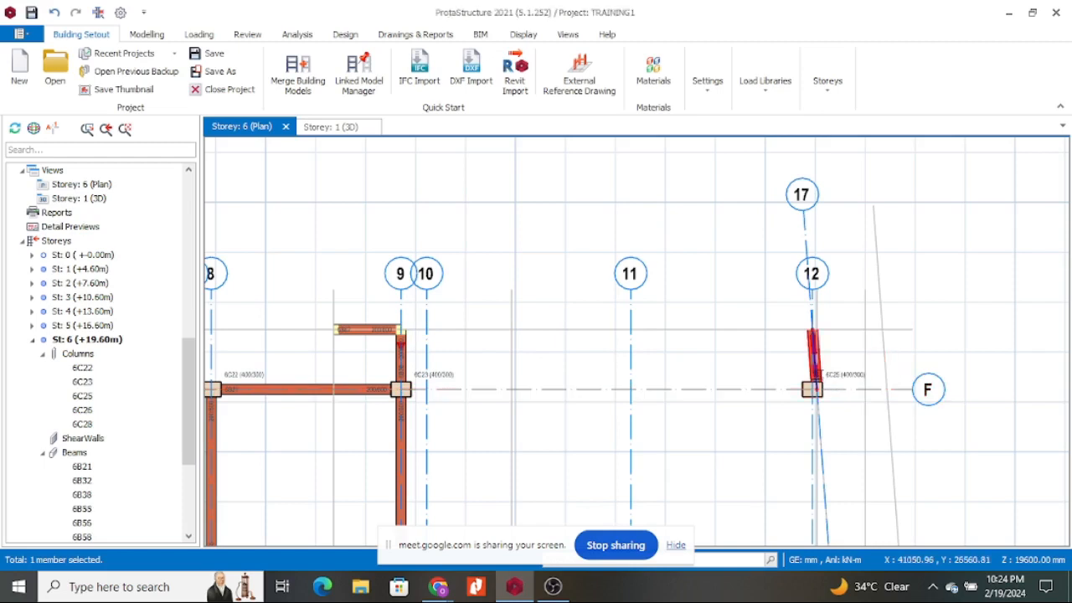
Delete column 6C25 at grid 12/F and beam 6B67, then check the plan.
{"action": "left_click", "coordinate": [808, 396]}
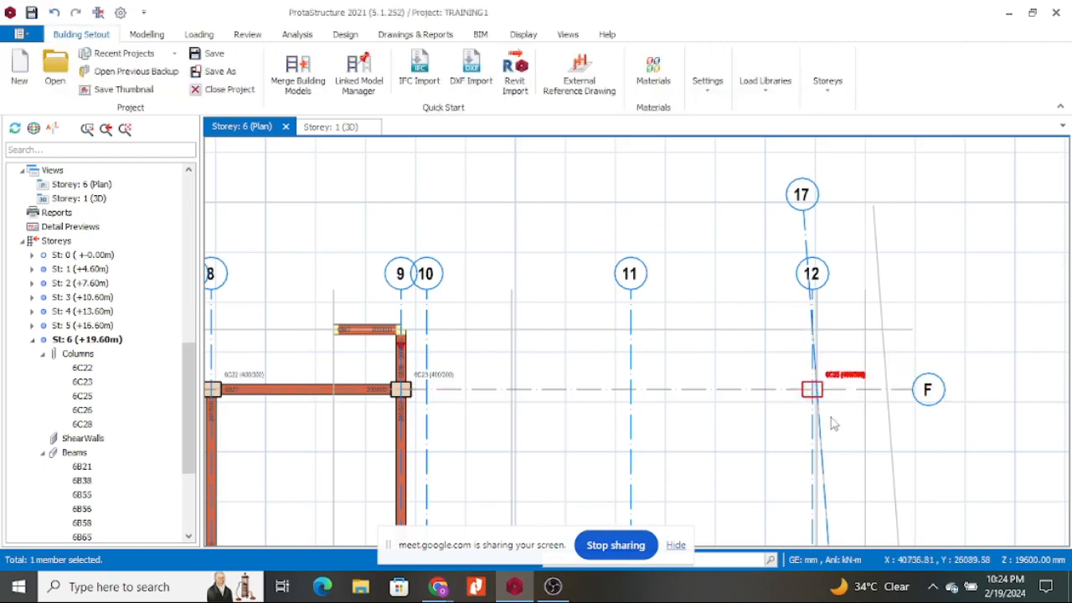
{"action": "key", "text": "Delete"}
{"action": "scroll", "coordinate": [830, 417], "scroll_direction": "down", "scroll_amount": 5}
{"action": "scroll", "coordinate": [658, 411], "scroll_direction": "up", "scroll_amount": 6}
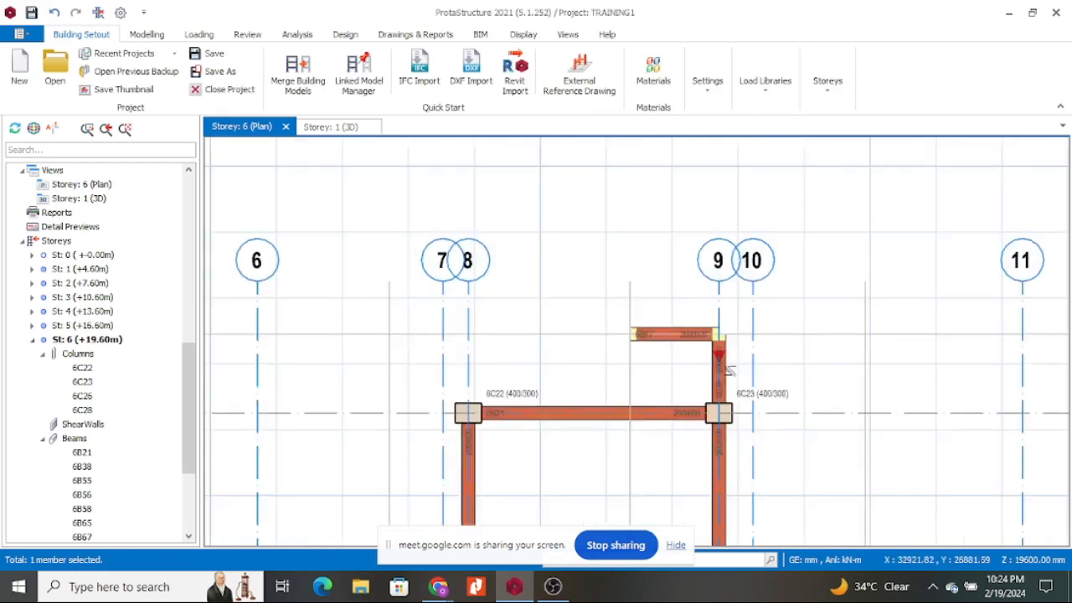
{"action": "left_click", "coordinate": [723, 366]}
{"action": "left_click", "coordinate": [697, 337]}
{"action": "key", "text": "Delete"}
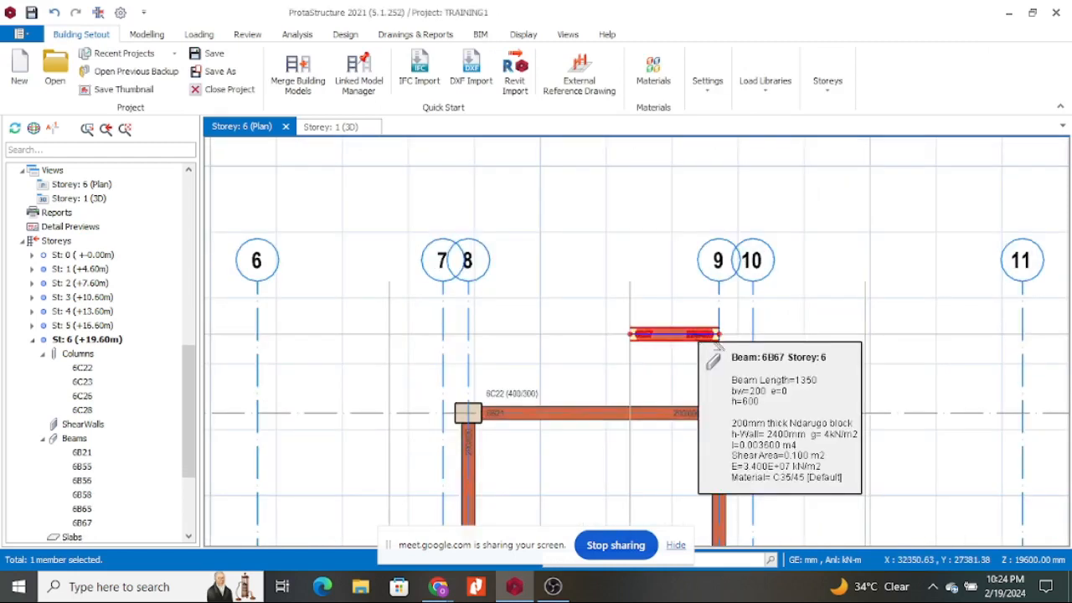
{"action": "scroll", "coordinate": [667, 250], "scroll_direction": "down", "scroll_amount": 6}
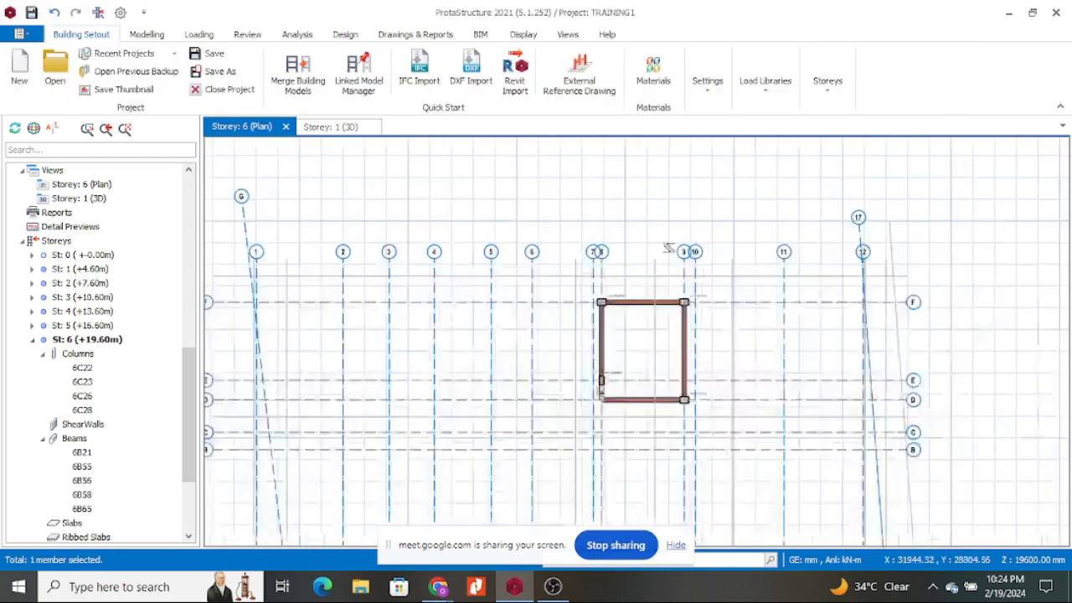
{"action": "scroll", "coordinate": [643, 317], "scroll_direction": "up", "scroll_amount": 3}
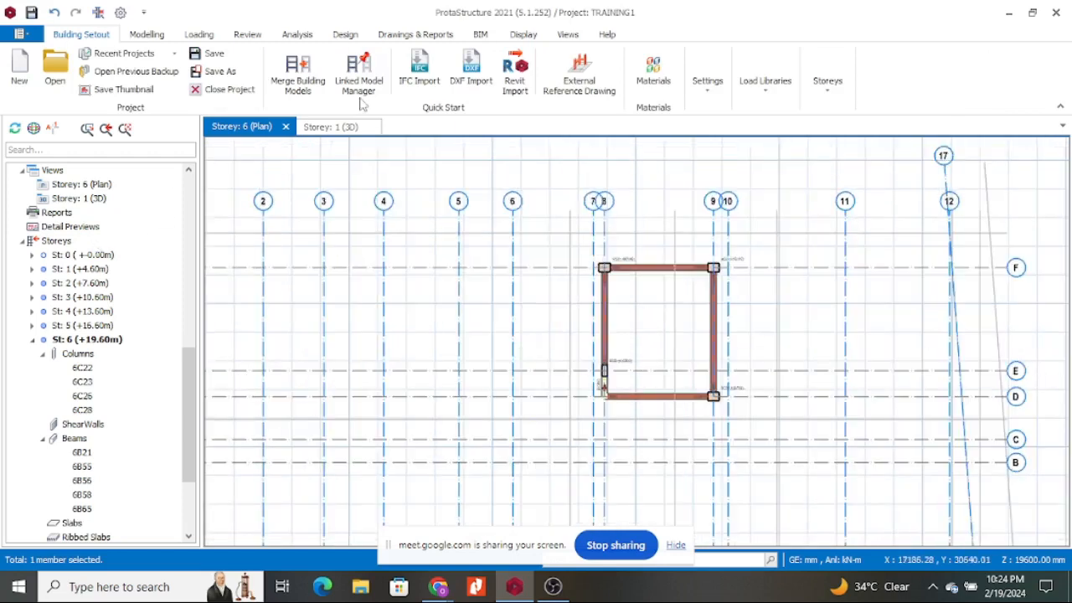
Orbit the Storey 1 3D view of the whole building, then return to the Storey 6 plan.
{"action": "left_click", "coordinate": [155, 37]}
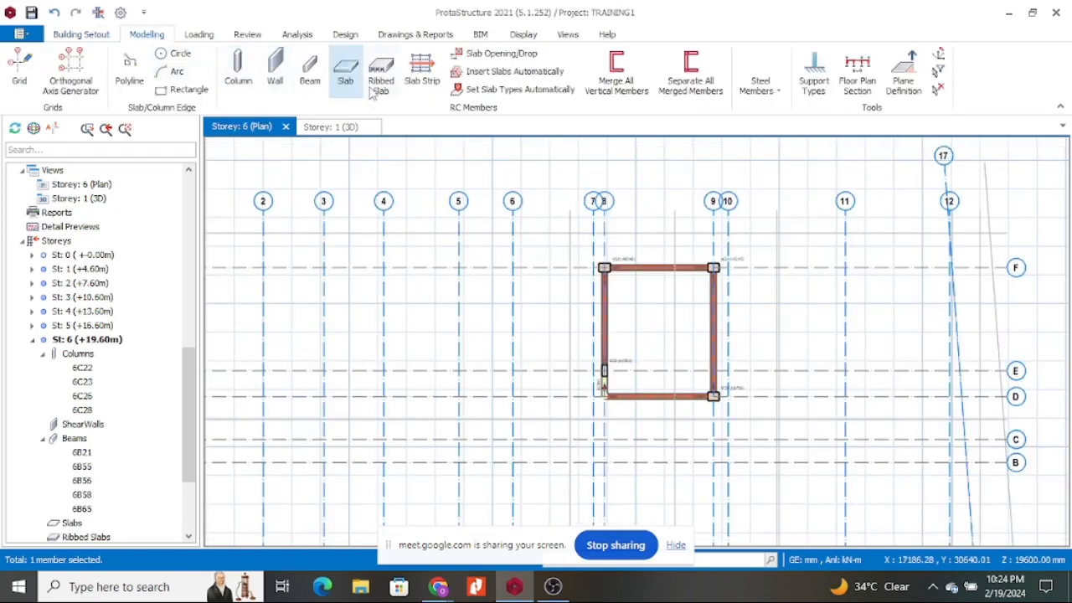
{"action": "scroll", "coordinate": [575, 334], "scroll_direction": "down", "scroll_amount": 5}
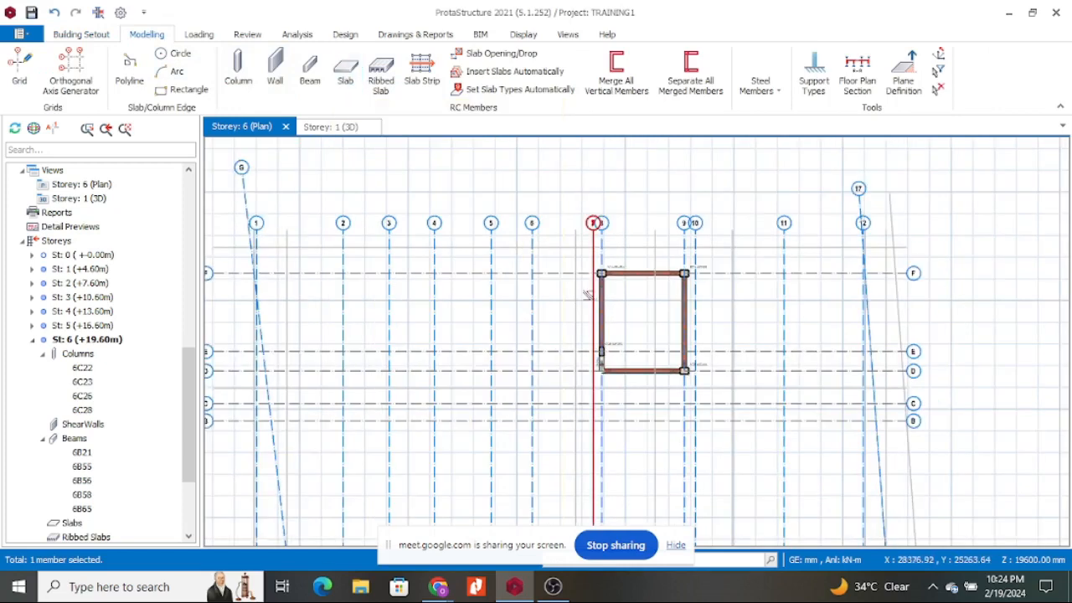
{"action": "left_click", "coordinate": [338, 129]}
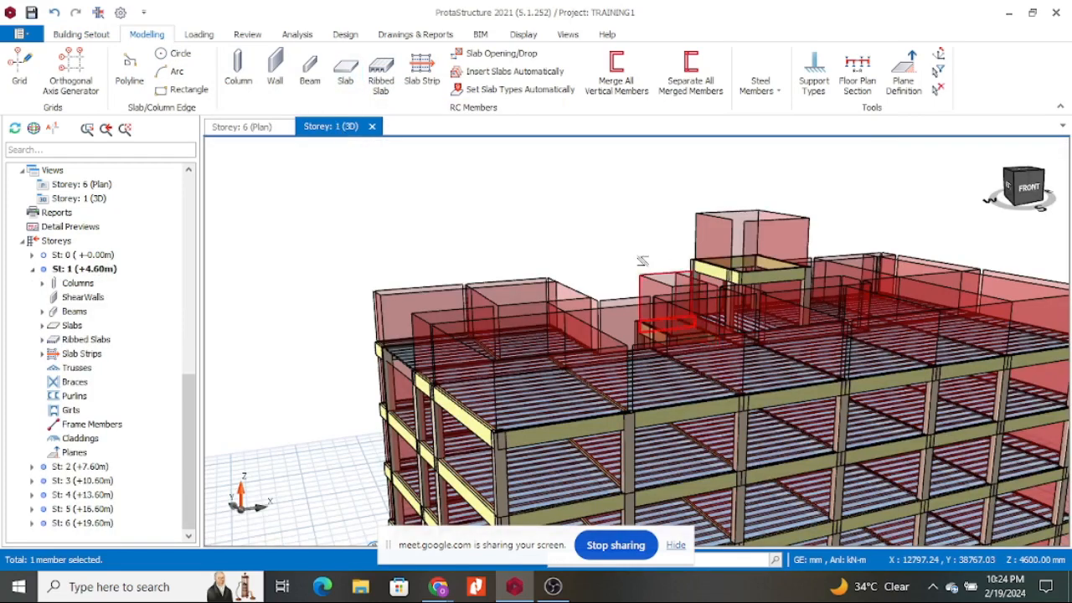
{"action": "scroll", "coordinate": [643, 261], "scroll_direction": "down", "scroll_amount": 3}
{"action": "scroll", "coordinate": [532, 229], "scroll_direction": "up", "scroll_amount": 2}
{"action": "middle_click_drag", "start_coordinate": [492, 225], "coordinate": [753, 245]}
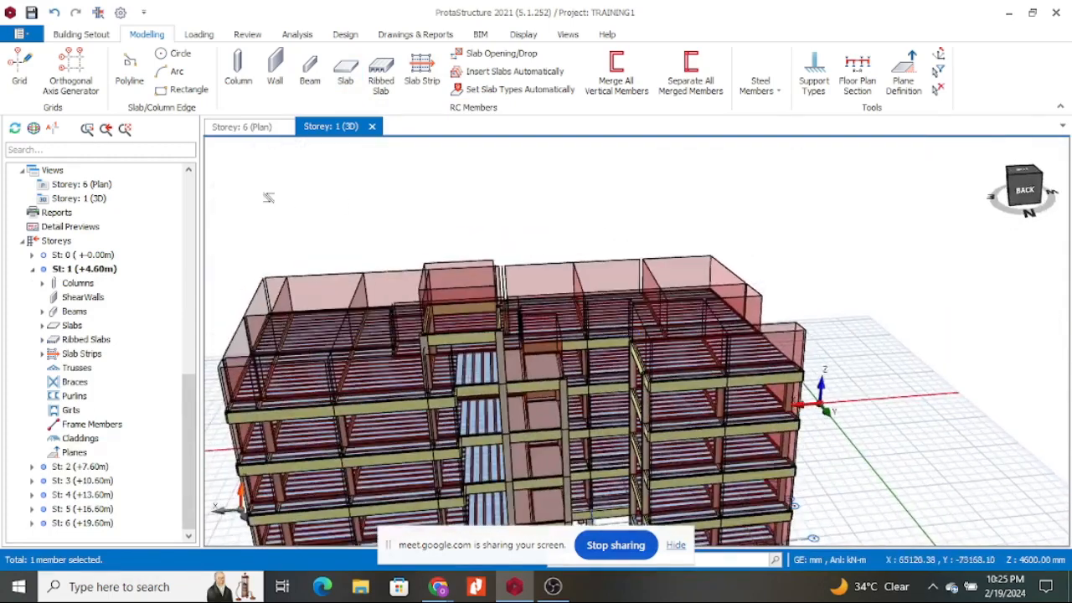
{"action": "left_click", "coordinate": [263, 130]}
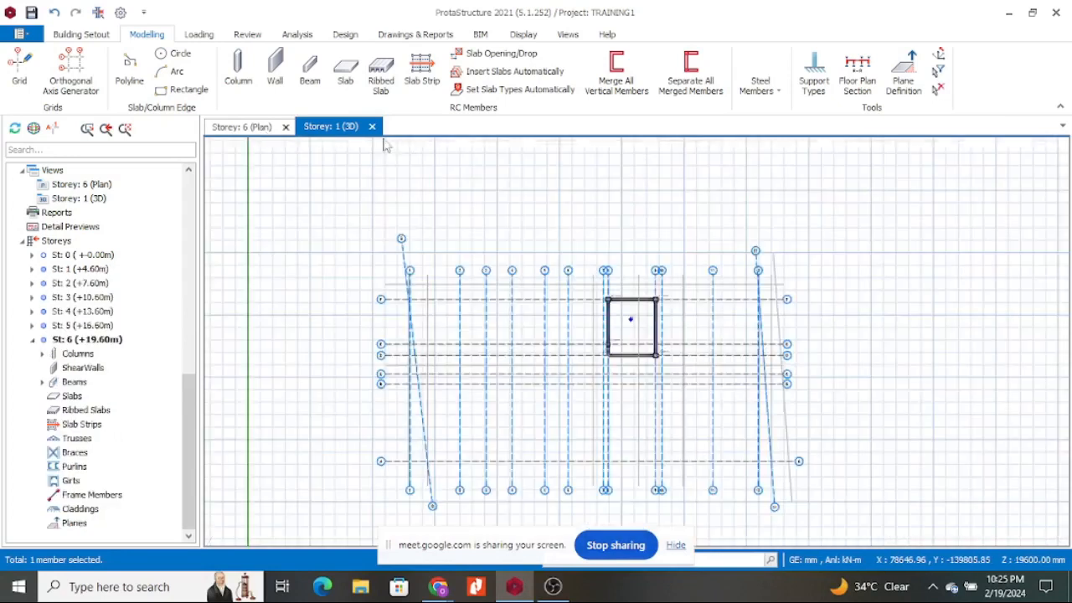
Place slab 6S1 in the remaining beam-bounded bay of Storey 6.
{"action": "left_click", "coordinate": [341, 87]}
{"action": "scroll", "coordinate": [629, 317], "scroll_direction": "up", "scroll_amount": 3}
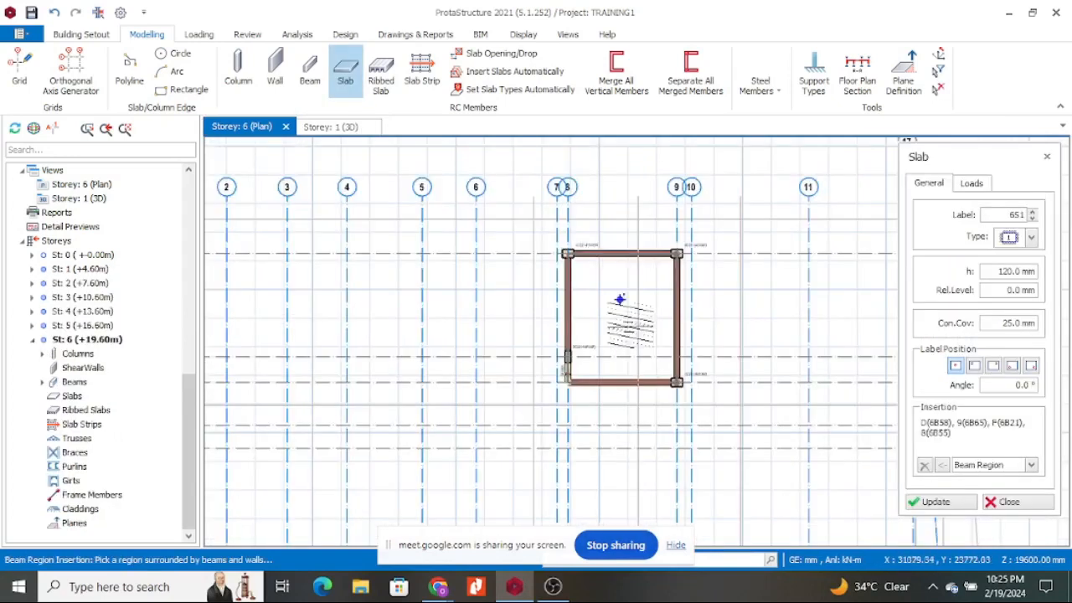
{"action": "left_click", "coordinate": [620, 302]}
{"action": "left_click", "coordinate": [632, 300]}
{"action": "scroll", "coordinate": [614, 306], "scroll_direction": "up", "scroll_amount": 3}
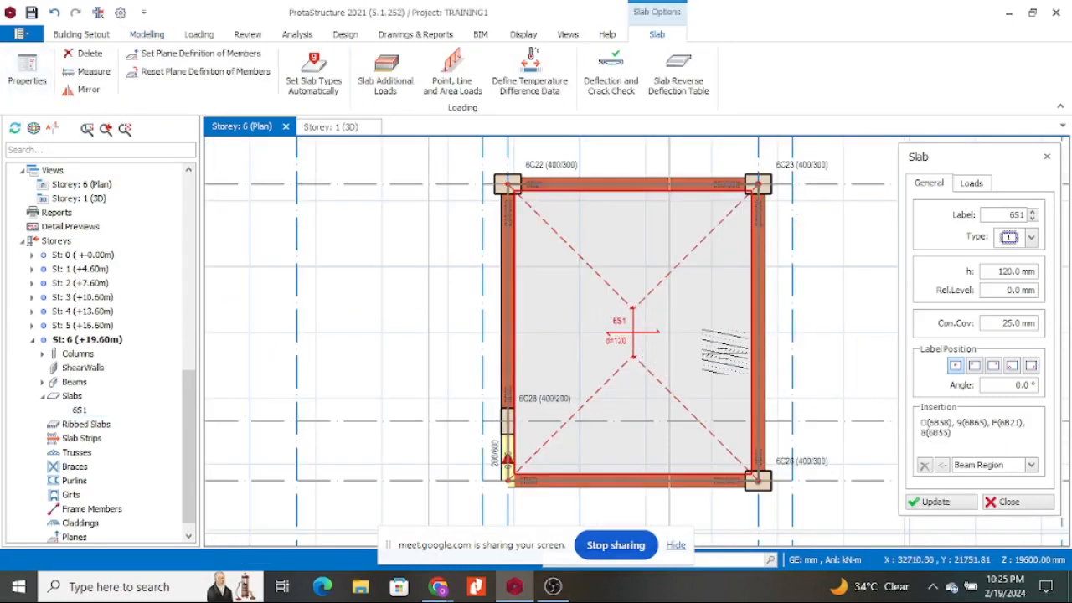
{"action": "key", "text": "Escape"}
Set slab 6S1's thickness to 200 mm, then view the building in 3D.
{"action": "left_click", "coordinate": [694, 251]}
{"action": "right_click", "coordinate": [695, 251]}
{"action": "left_click", "coordinate": [737, 260]}
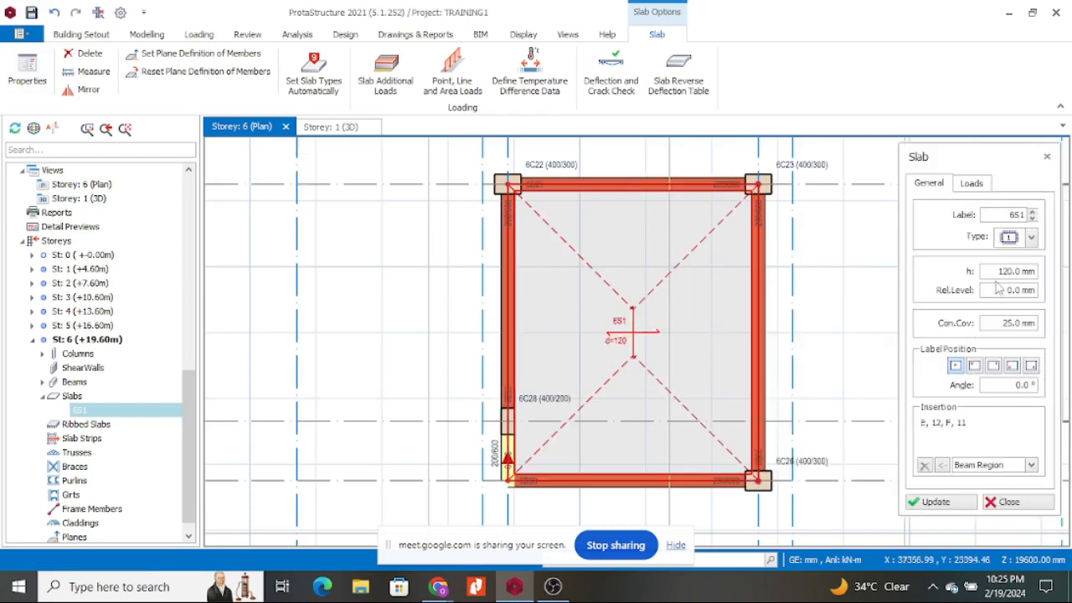
{"action": "left_click", "coordinate": [995, 271]}
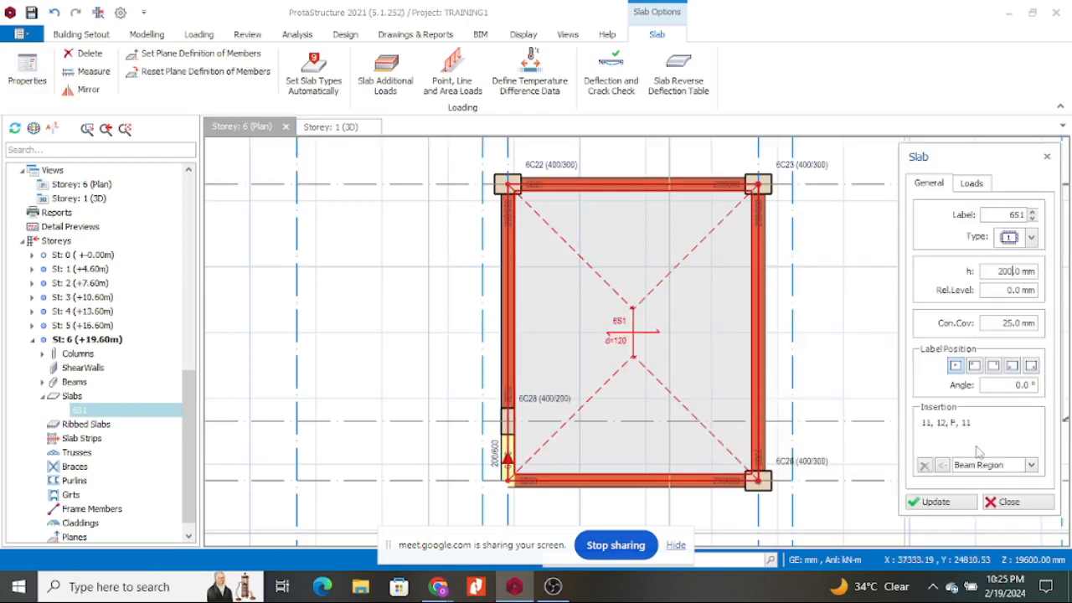
{"action": "left_click", "coordinate": [933, 500]}
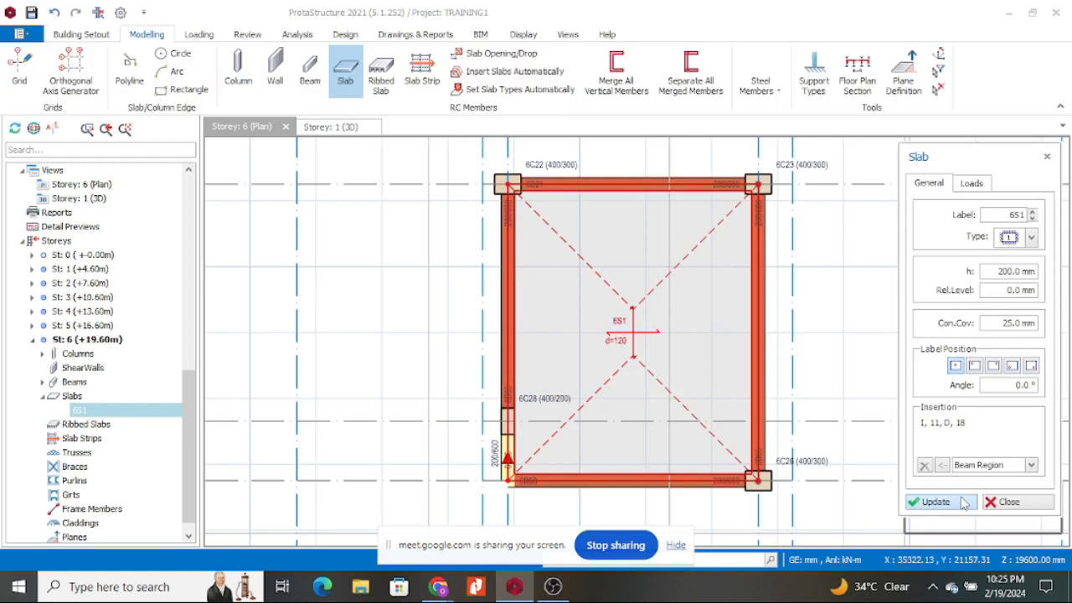
{"action": "left_click", "coordinate": [1006, 502]}
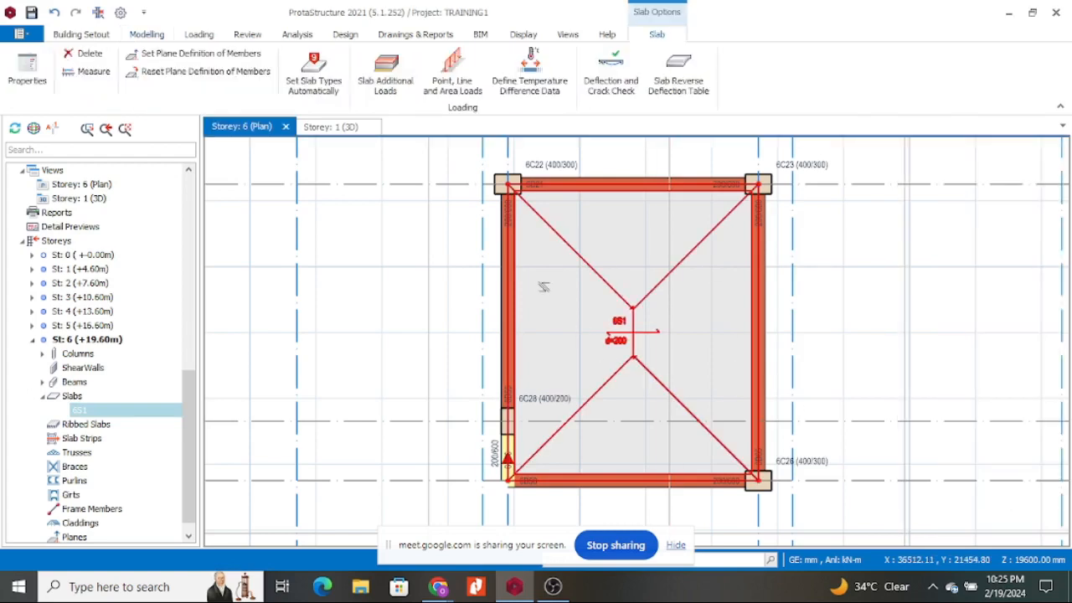
{"action": "left_click", "coordinate": [350, 127]}
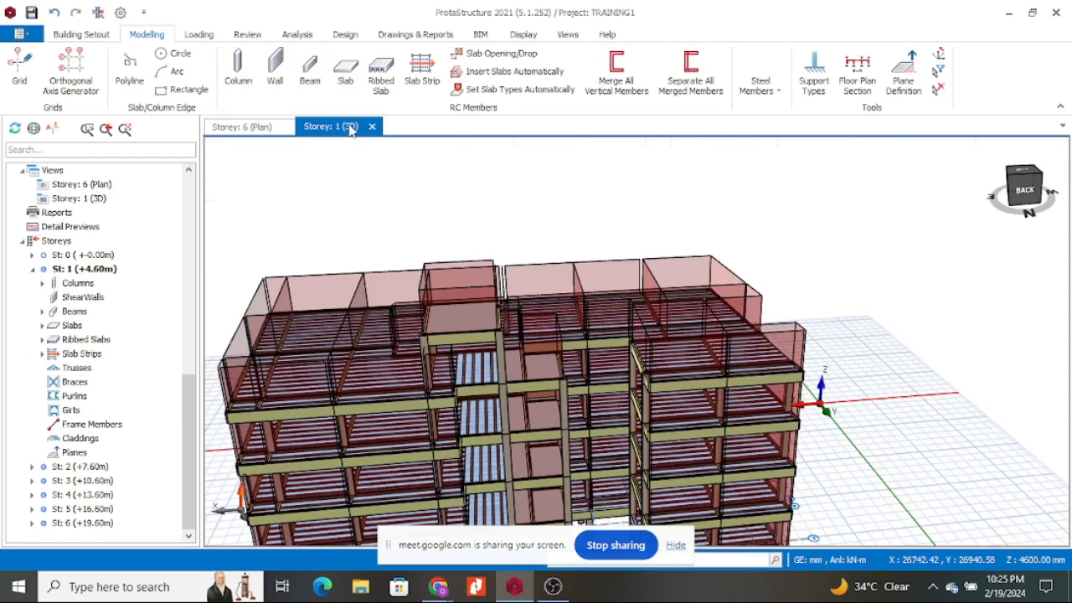
Orbit the 3D model to see another side, then return to the Storey 6 plan.
{"action": "middle_click_drag", "start_coordinate": [377, 196], "coordinate": [422, 235]}
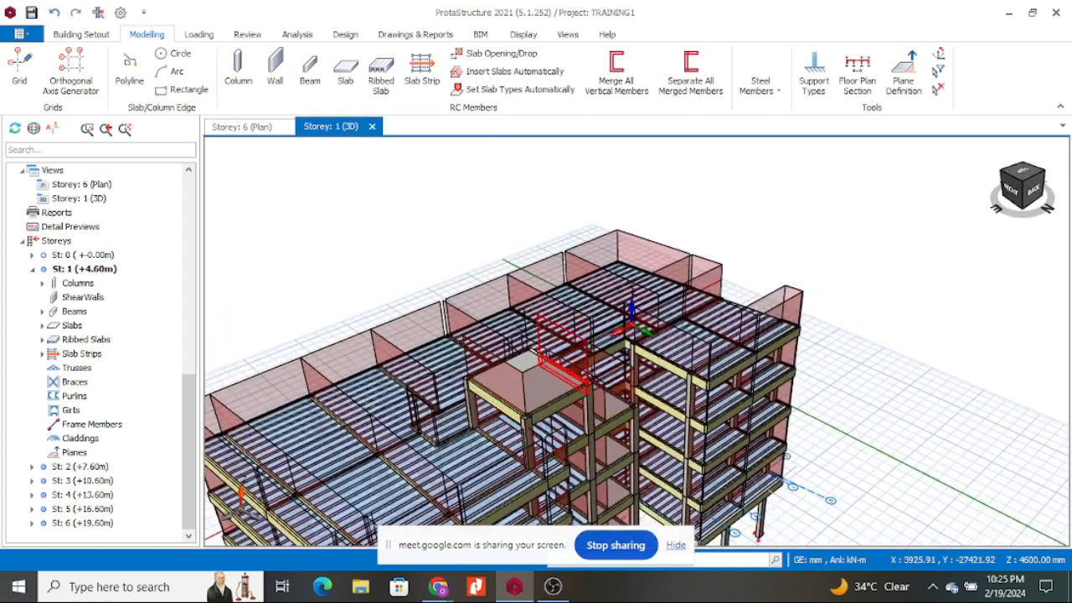
{"action": "left_click", "coordinate": [262, 128]}
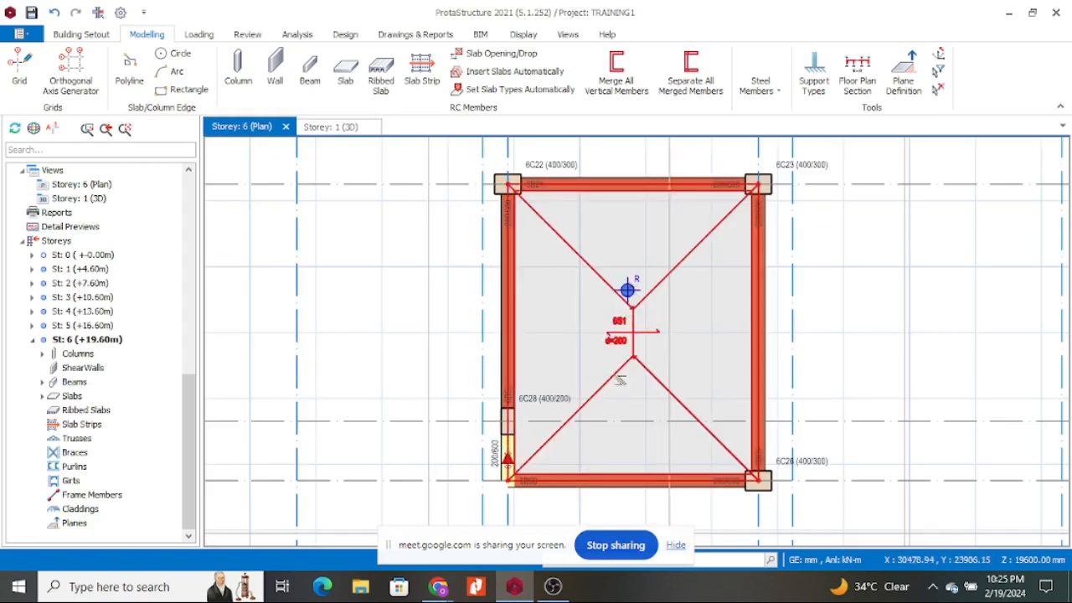
Load slab 6S1's properties to confirm its 200 mm thickness and 25 mm cover.
{"action": "right_click", "coordinate": [657, 288]}
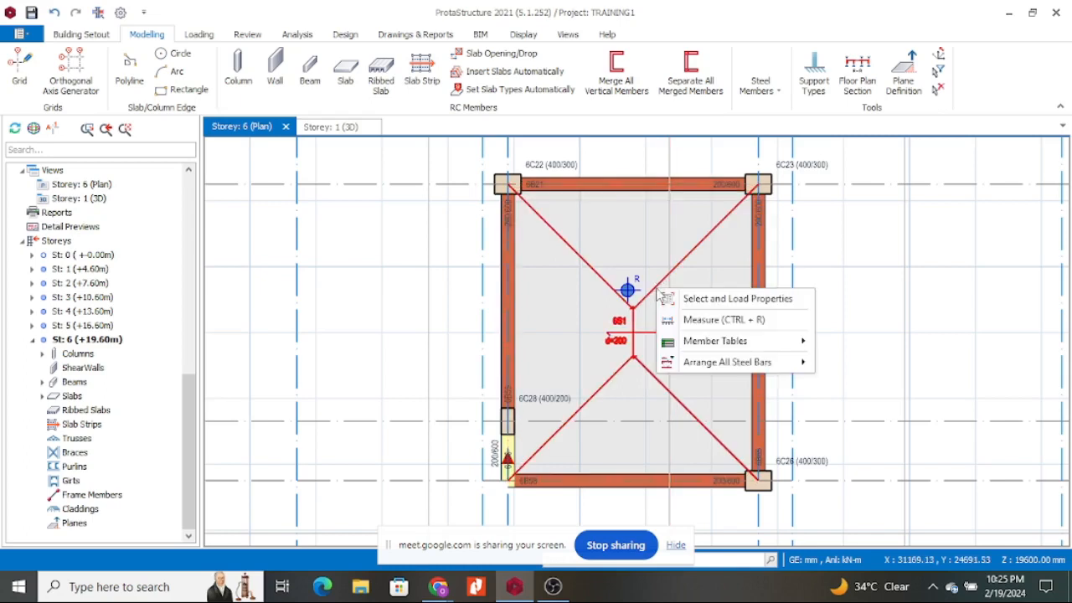
{"action": "left_click", "coordinate": [701, 302]}
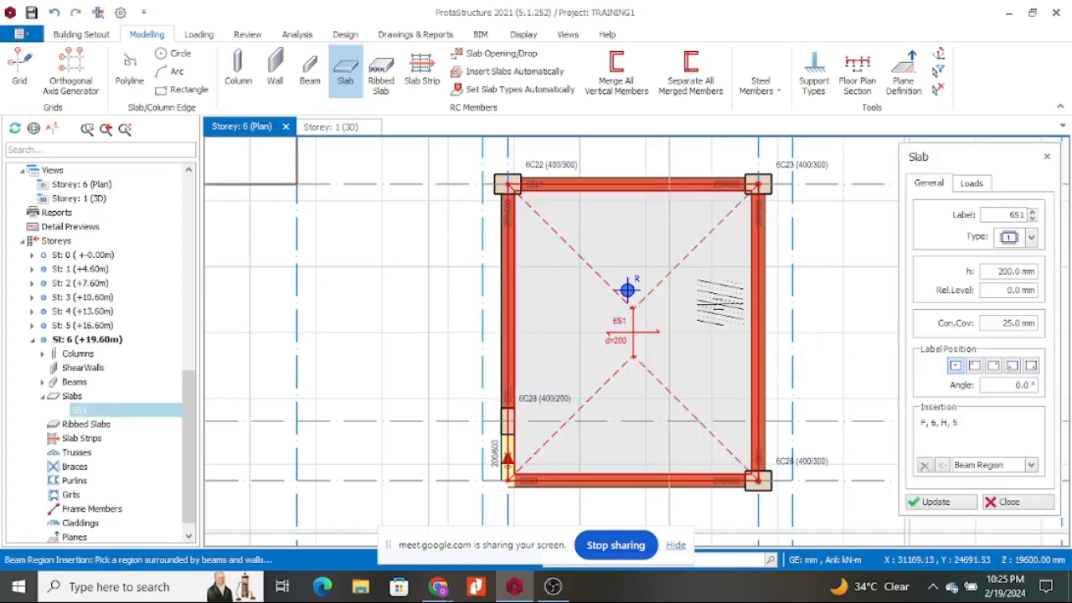
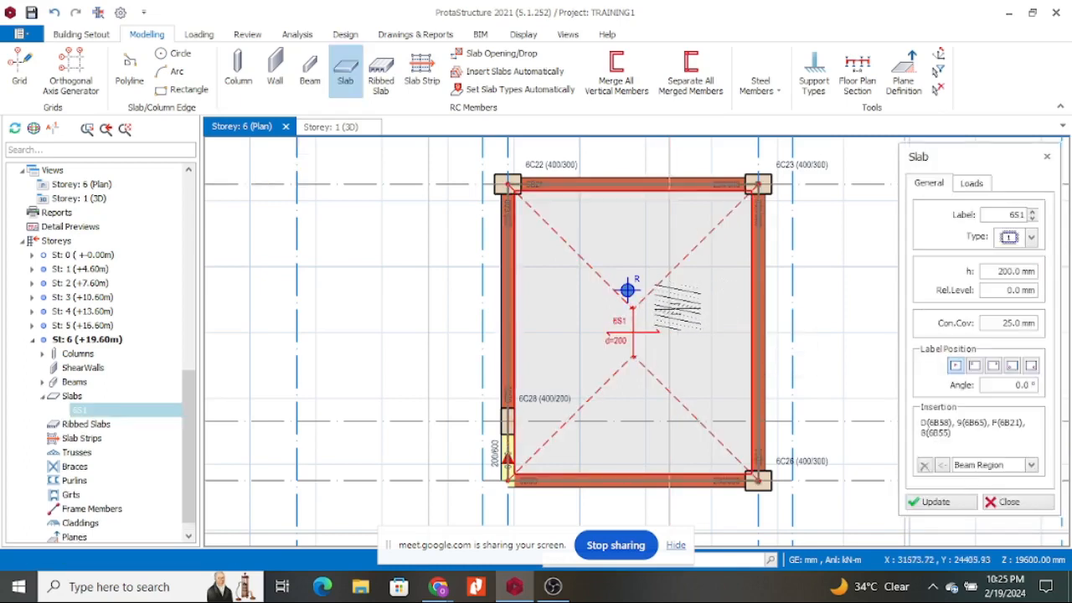
Close slab 6S1's Slab panel and dismiss the Storey 6 tab's context menu, keeping the plan in view.
{"action": "left_click", "coordinate": [1046, 157]}
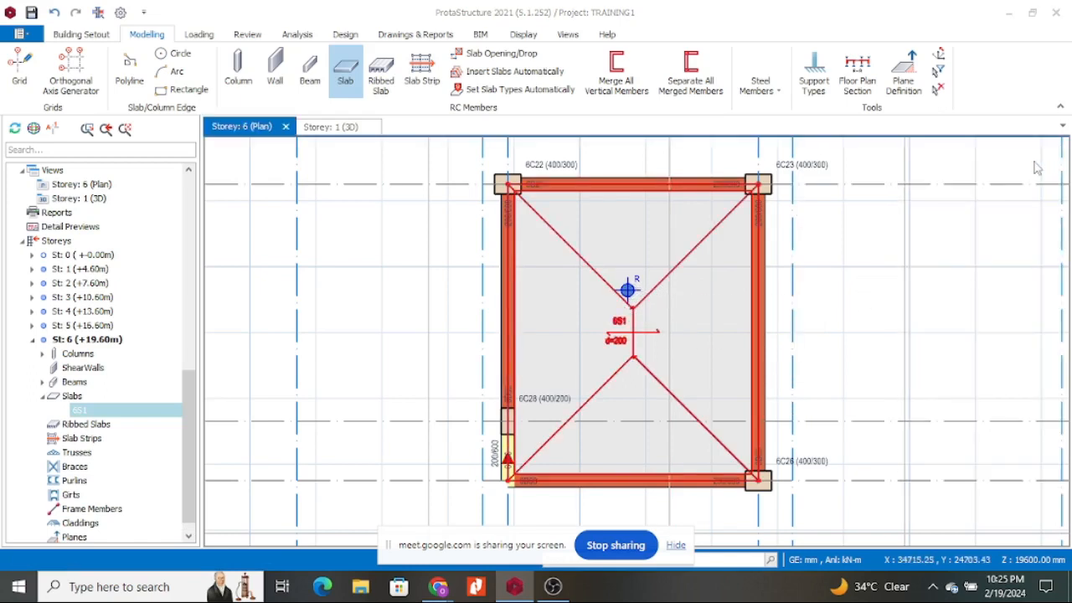
{"action": "right_click", "coordinate": [263, 131]}
{"action": "left_click", "coordinate": [284, 304]}
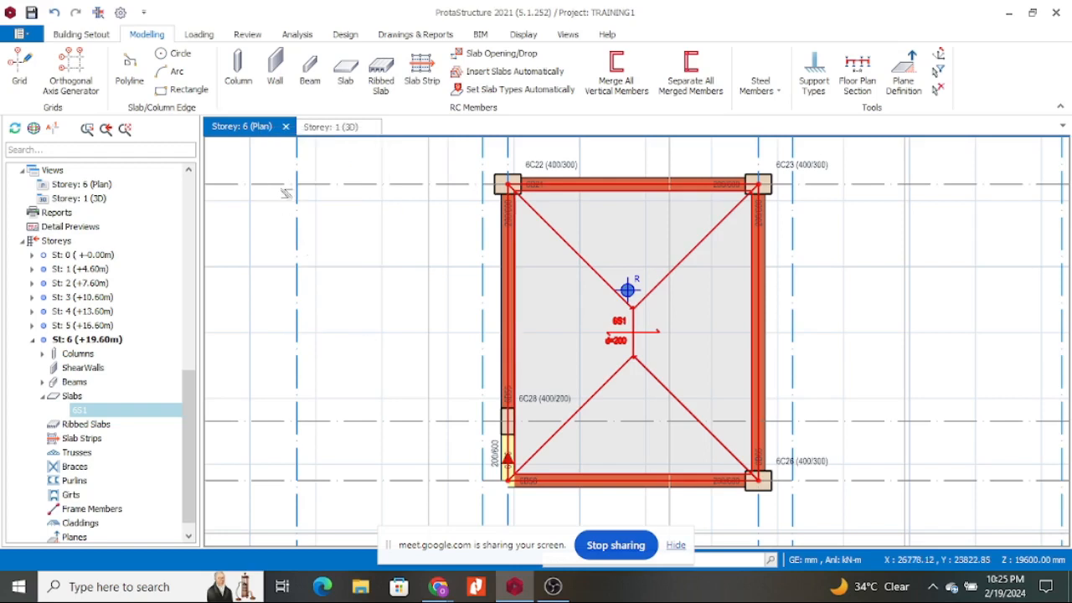
{"action": "left_click", "coordinate": [78, 270]}
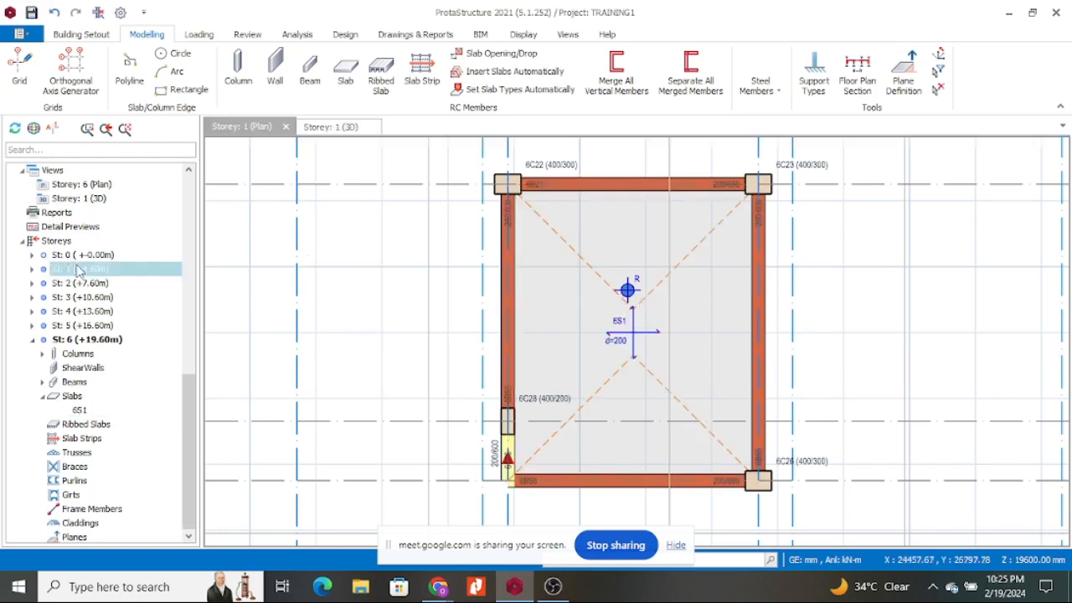
{"action": "scroll", "coordinate": [456, 347], "scroll_direction": "up", "scroll_amount": 3}
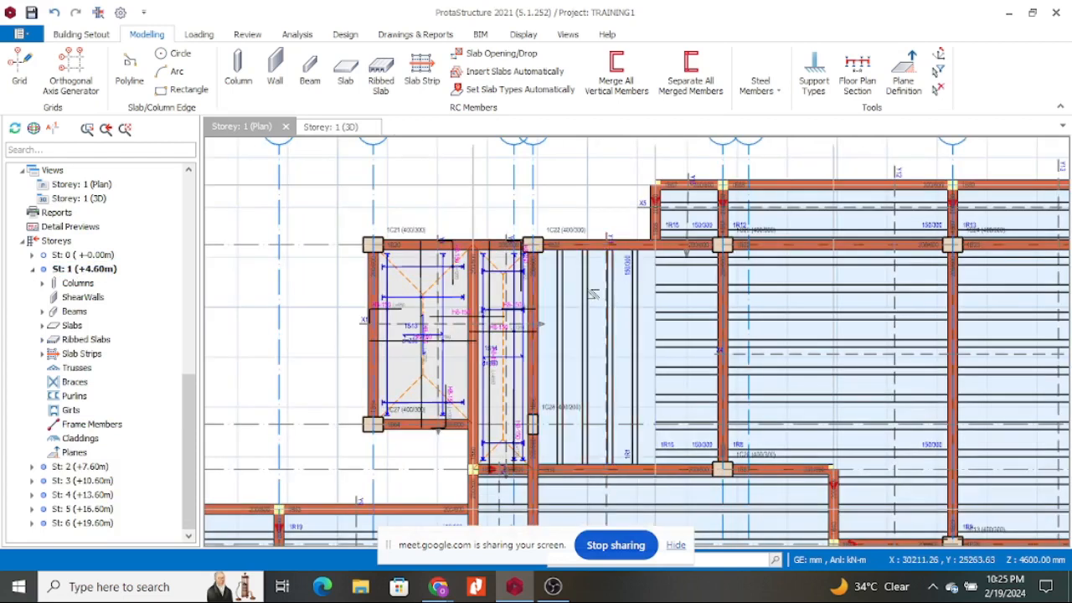
{"action": "scroll", "coordinate": [372, 342], "scroll_direction": "down", "scroll_amount": 2}
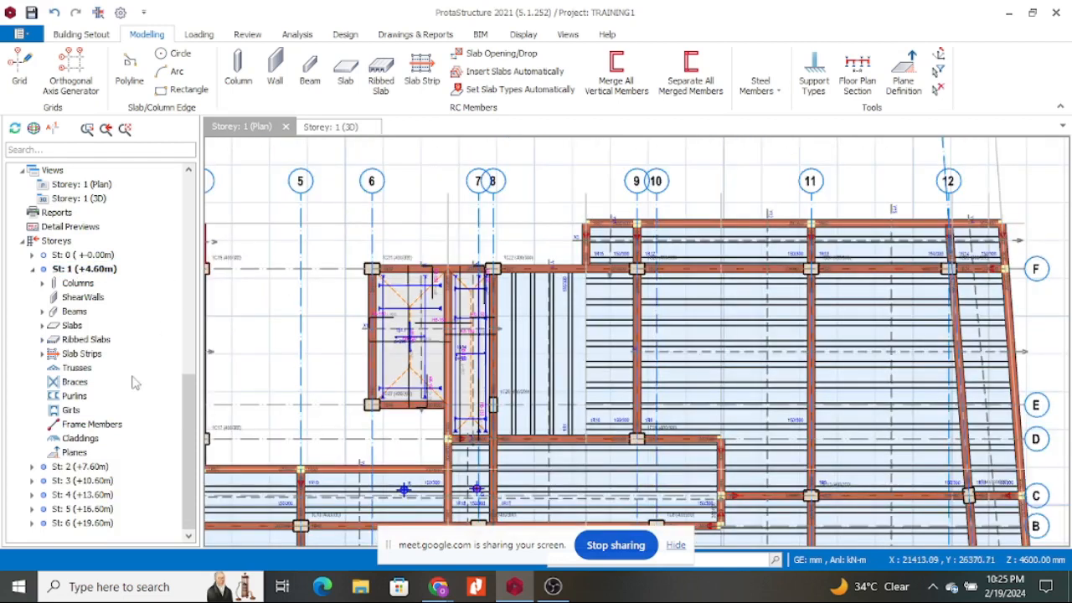
{"action": "double_click", "coordinate": [79, 522]}
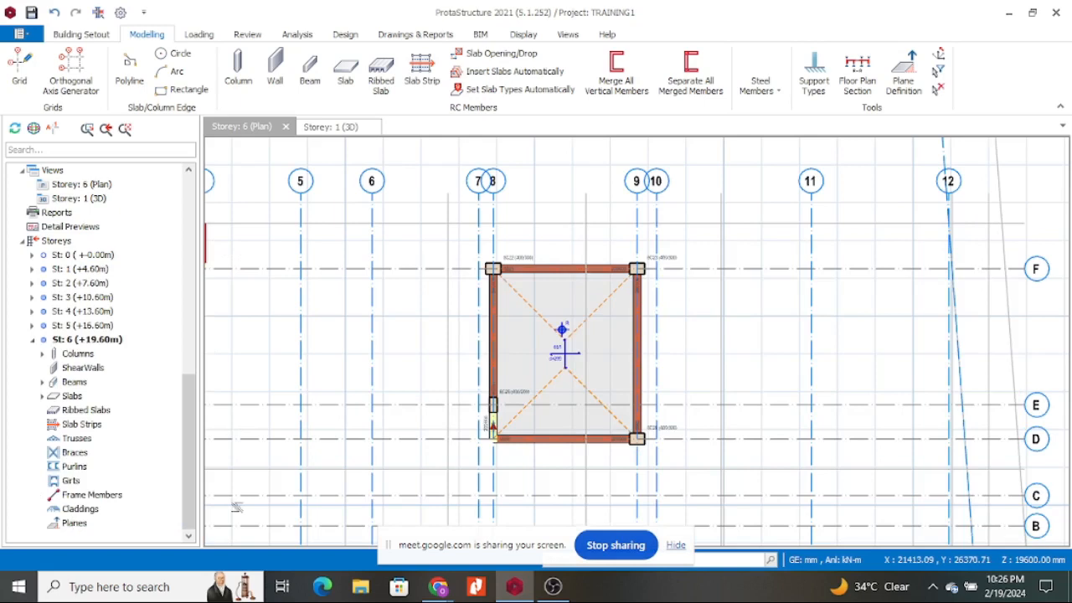
{"action": "scroll", "coordinate": [574, 377], "scroll_direction": "up", "scroll_amount": 2}
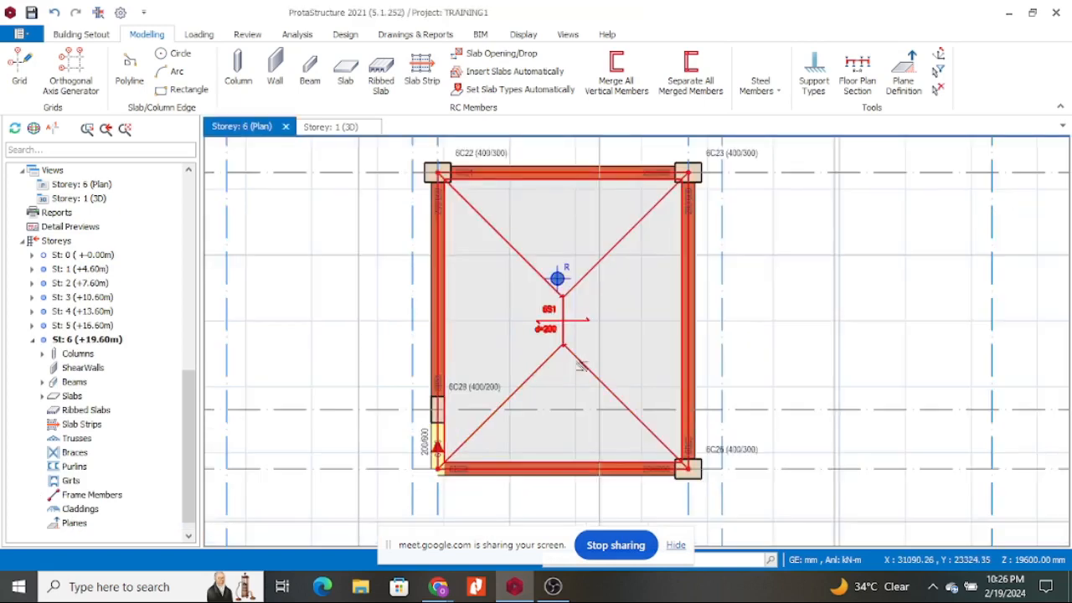
Auto-determine slab types for all slabs in the model, then load slab 6S1's properties showing Type 9.
{"action": "right_click", "coordinate": [580, 367]}
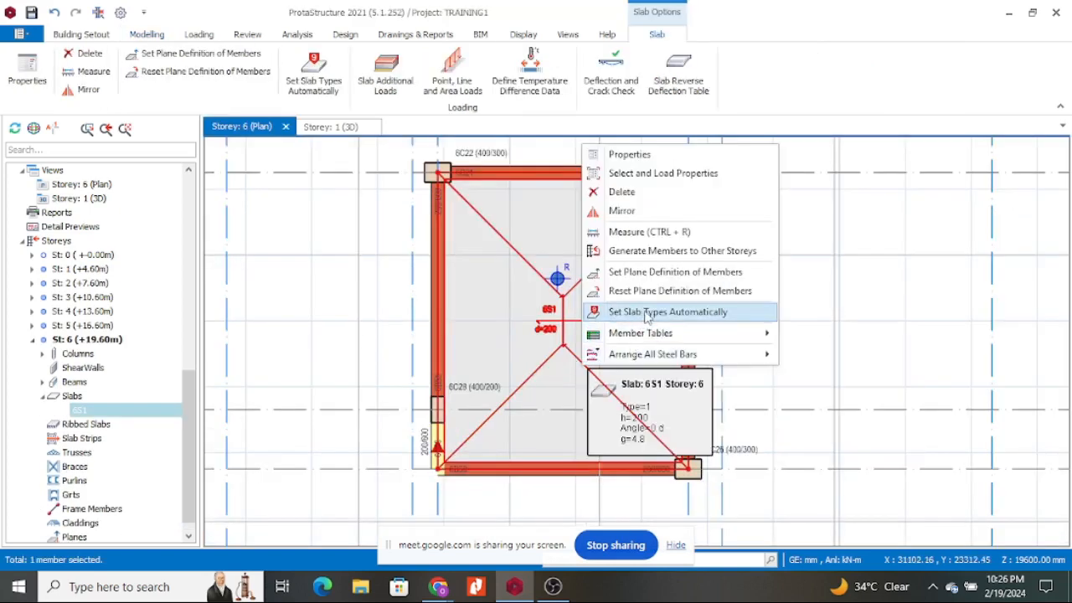
{"action": "left_click", "coordinate": [708, 319]}
{"action": "left_click", "coordinate": [470, 335]}
{"action": "left_click", "coordinate": [597, 377]}
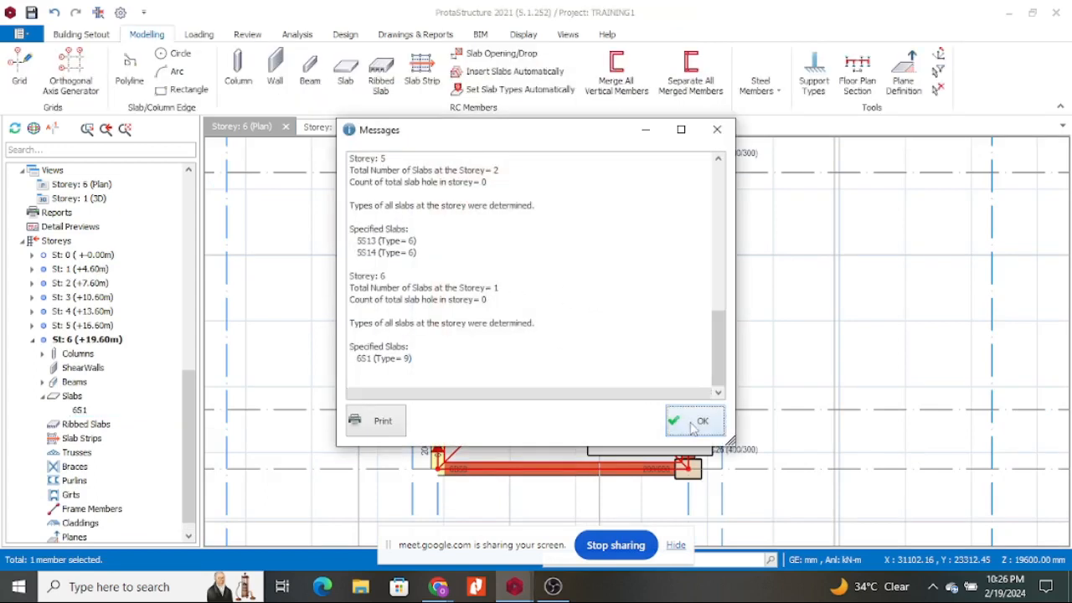
{"action": "left_click", "coordinate": [695, 421]}
{"action": "right_click", "coordinate": [581, 277]}
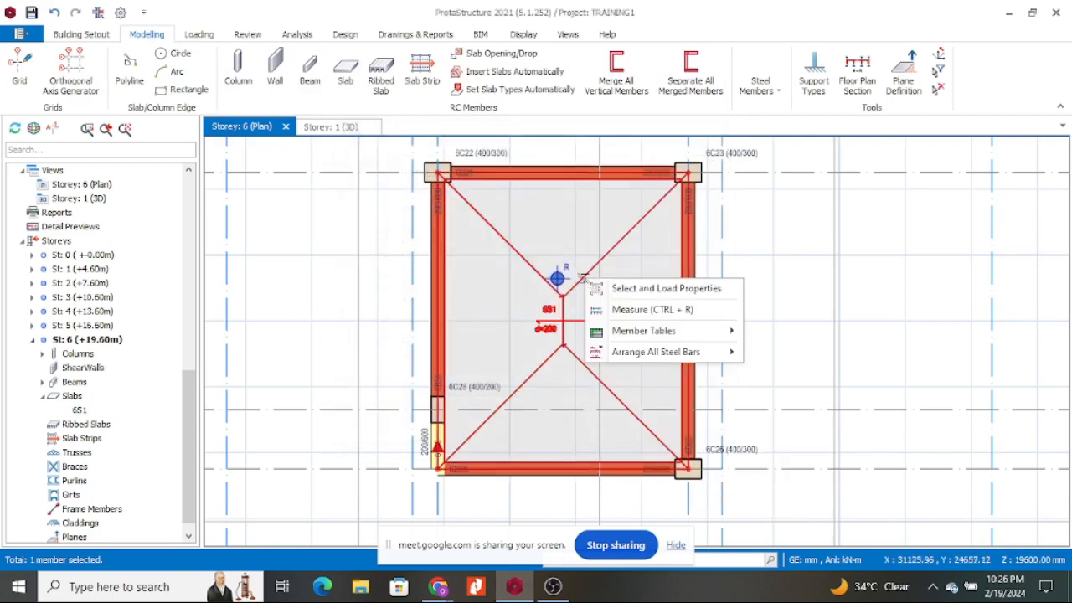
{"action": "left_click", "coordinate": [599, 288]}
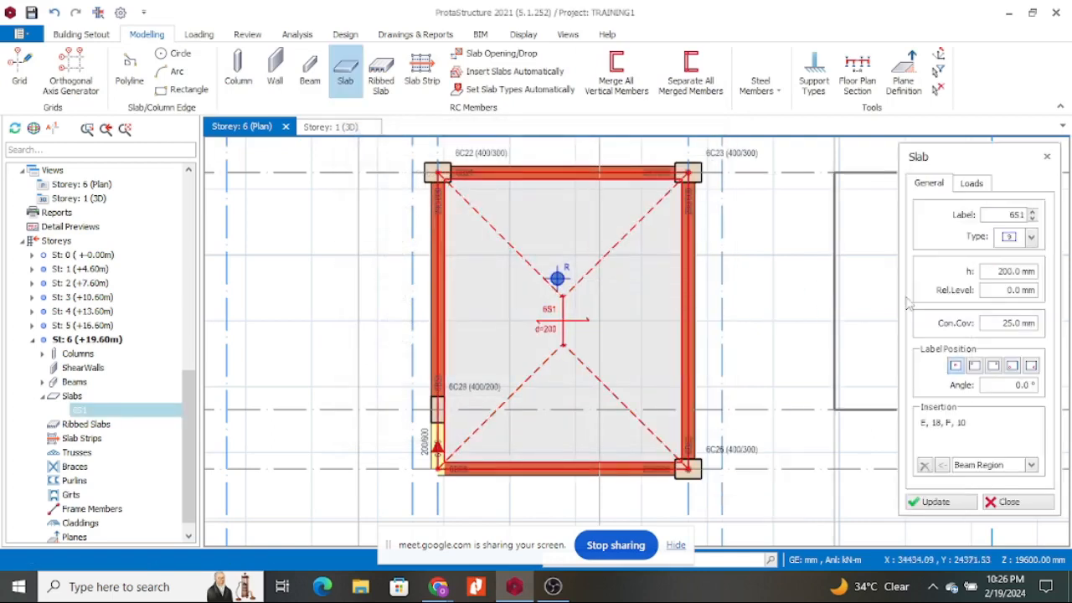
Enter slab 6S1's loads: dead load 1.5 kN/m2 and imposed load 2.0 kN/m2.
{"action": "left_click", "coordinate": [973, 184]}
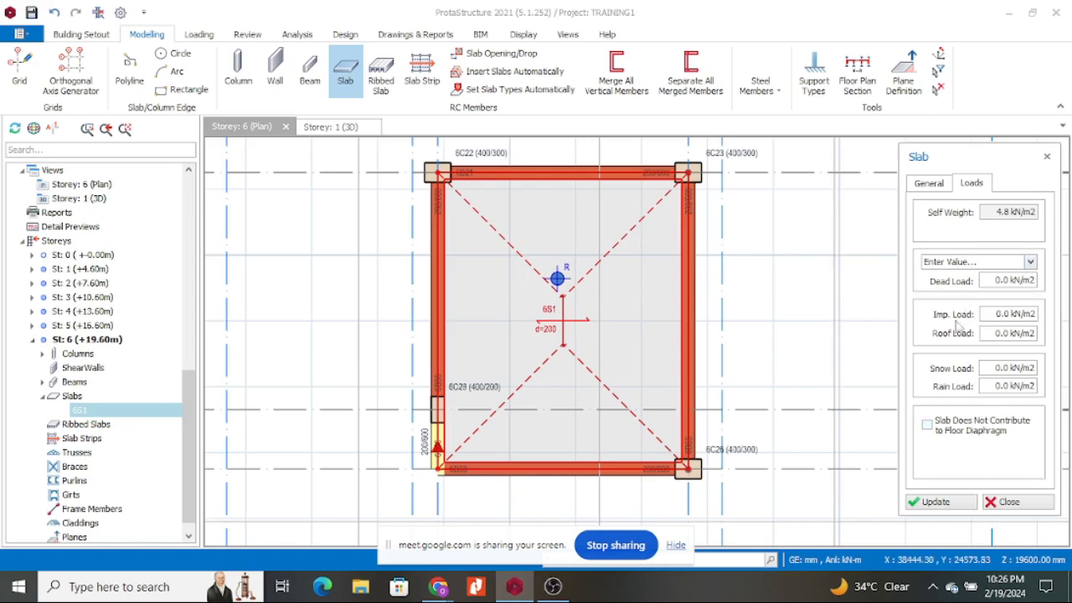
{"action": "left_click_drag", "start_coordinate": [989, 282], "coordinate": [1046, 282]}
{"action": "type", "text": "1.5"}
{"action": "left_click", "coordinate": [991, 314]}
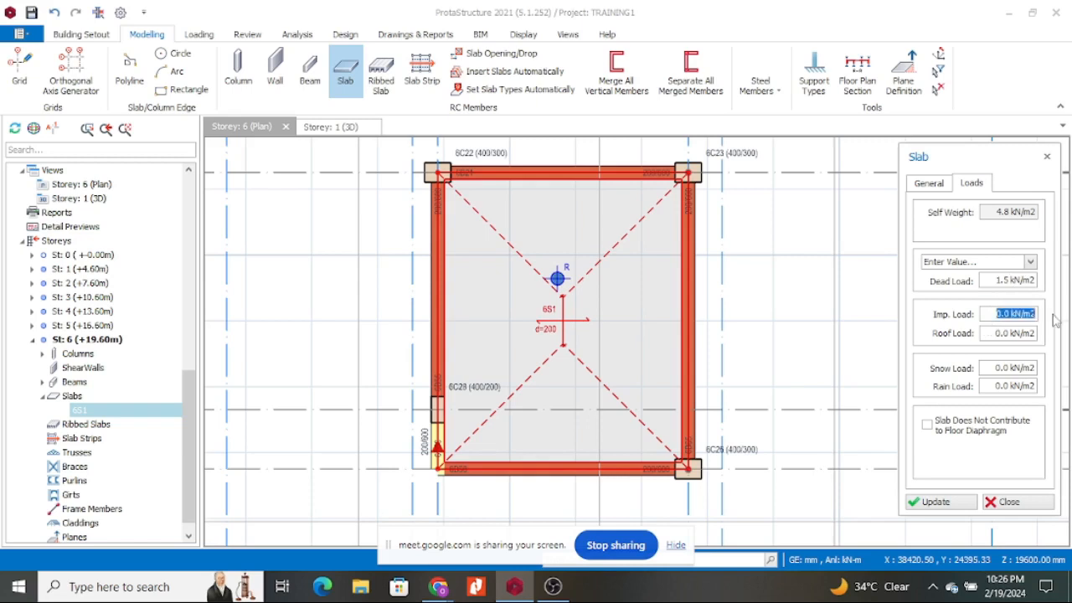
{"action": "type", "text": "2"}
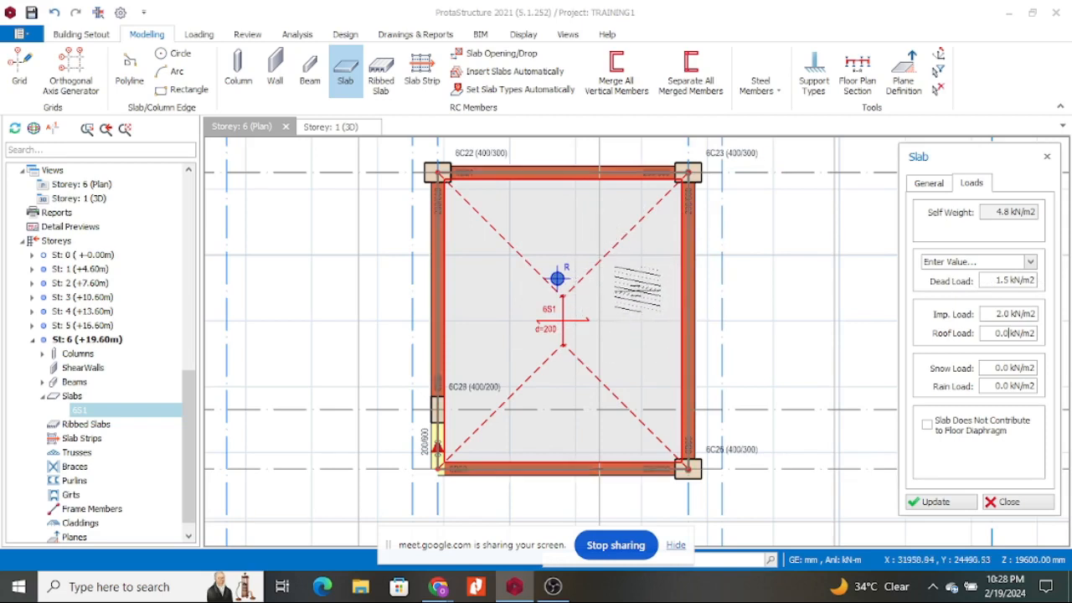
Change slab 6S1's dead load to 21.5 kN/m2, update the slab, and close its panel.
{"action": "left_click_drag", "start_coordinate": [992, 280], "coordinate": [1053, 282]}
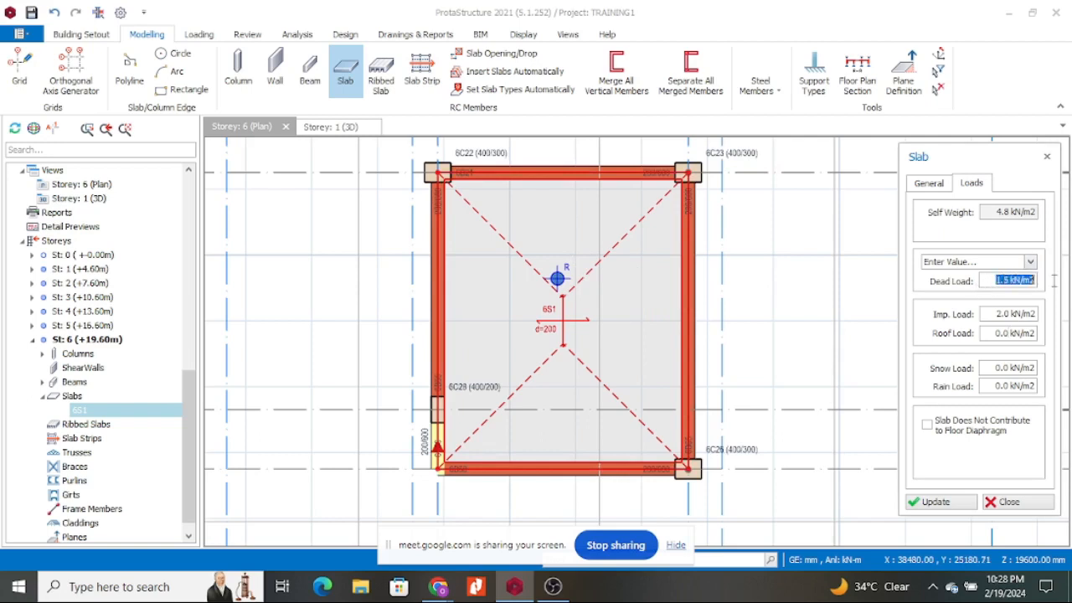
{"action": "type", "text": "2"}
{"action": "left_click", "coordinate": [838, 314]}
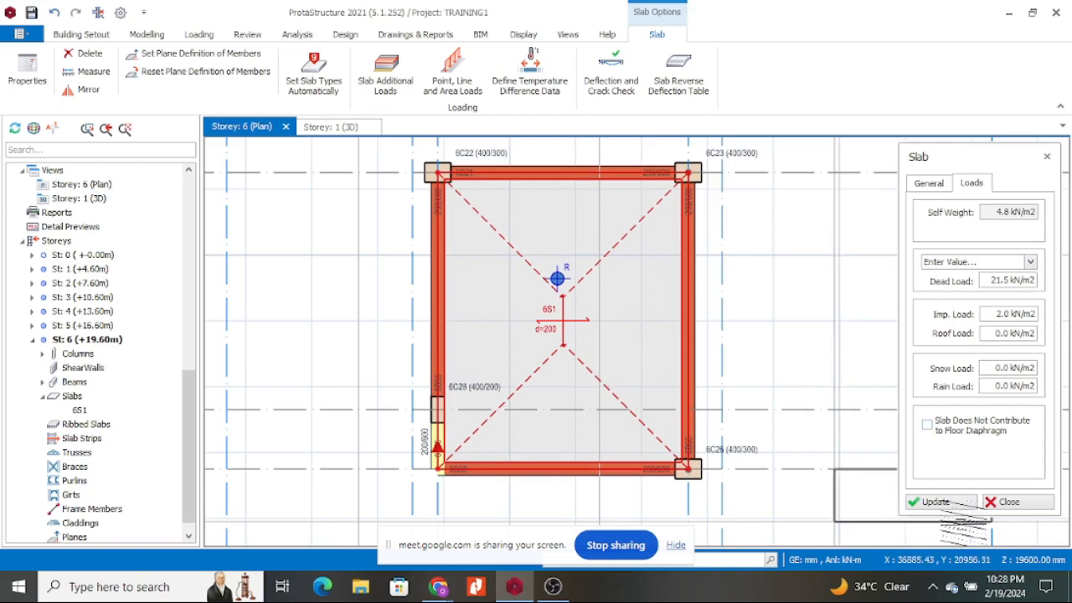
{"action": "left_click", "coordinate": [936, 503]}
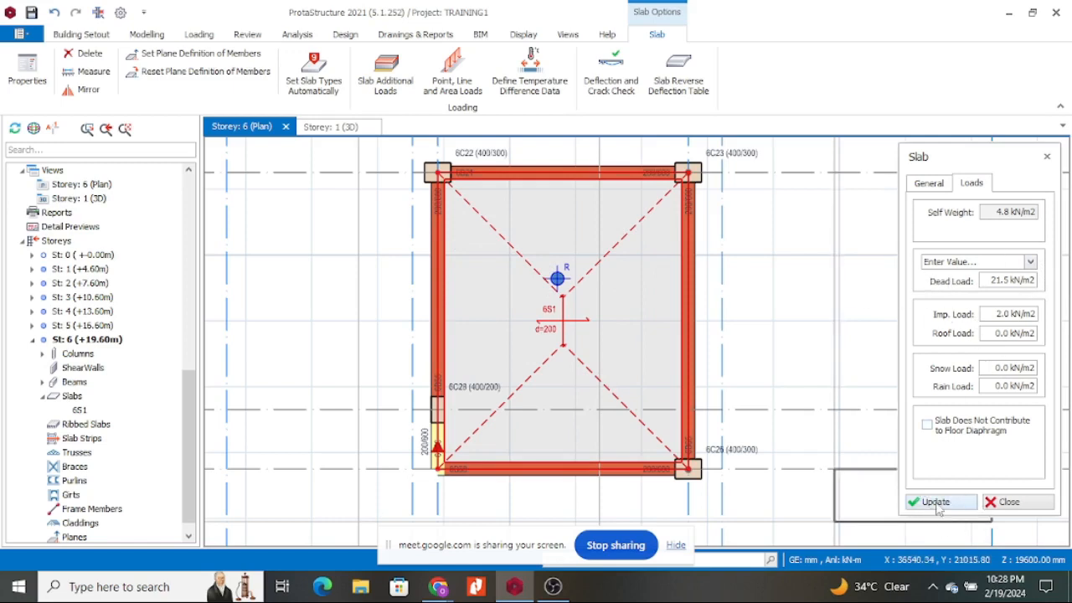
{"action": "left_click", "coordinate": [1009, 502]}
{"action": "scroll", "coordinate": [587, 319], "scroll_direction": "down", "scroll_amount": 3}
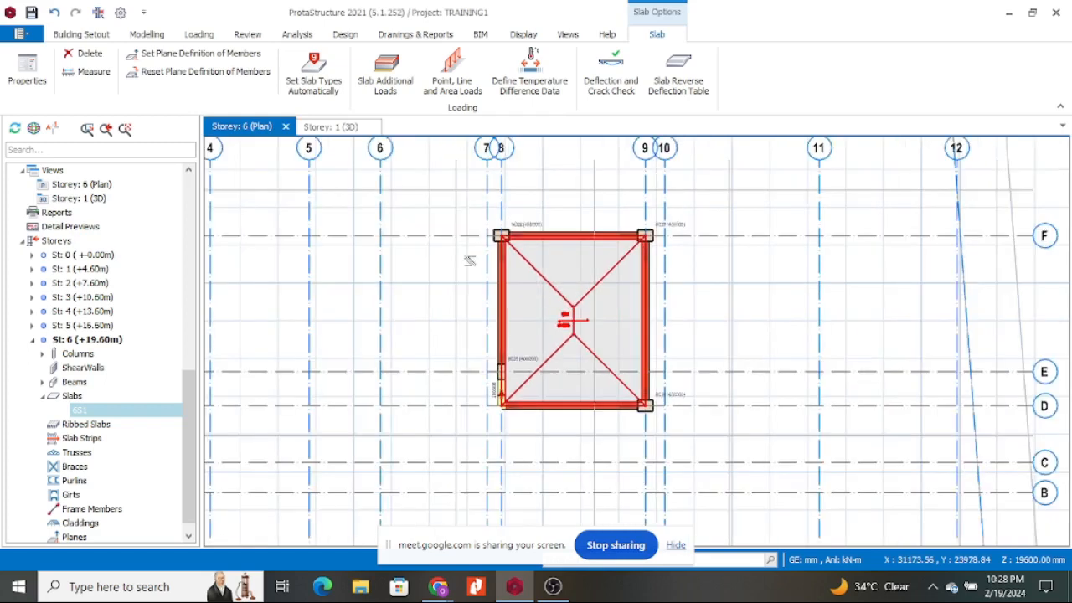
{"action": "left_click", "coordinate": [347, 130]}
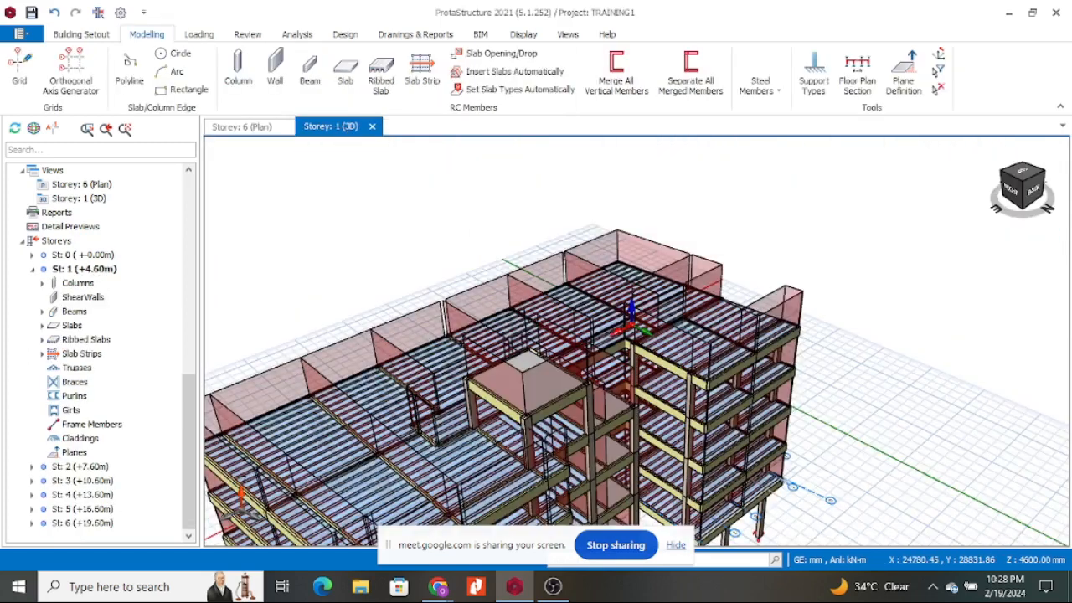
{"action": "middle_click_drag", "start_coordinate": [913, 359], "coordinate": [900, 310]}
{"action": "scroll", "coordinate": [900, 307], "scroll_direction": "down", "scroll_amount": 3}
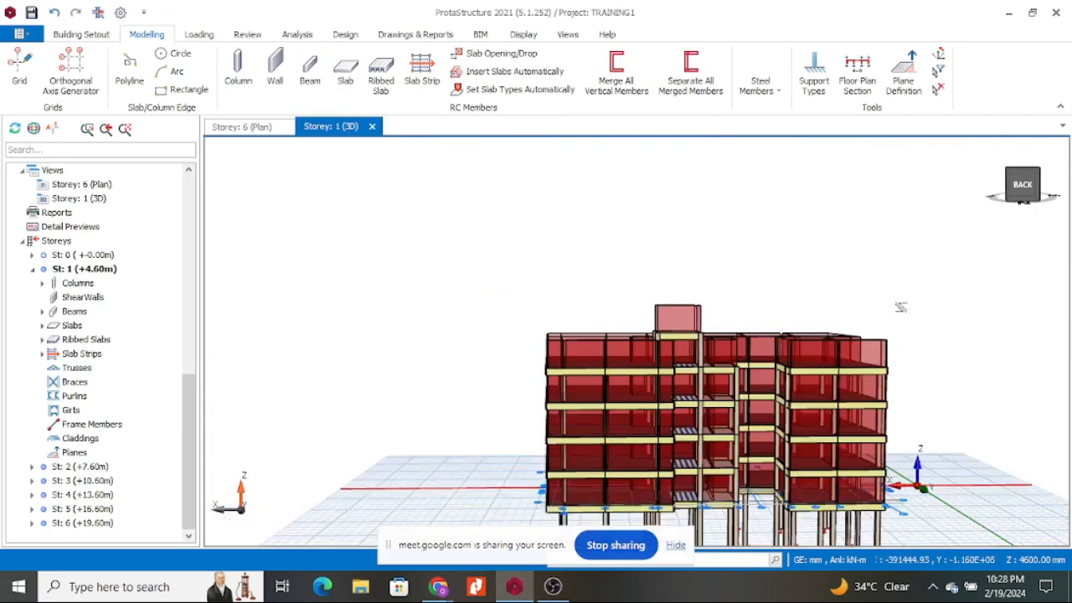
{"action": "scroll", "coordinate": [900, 307], "scroll_direction": "down", "scroll_amount": 3}
{"action": "middle_click_drag", "start_coordinate": [932, 371], "coordinate": [496, 239]}
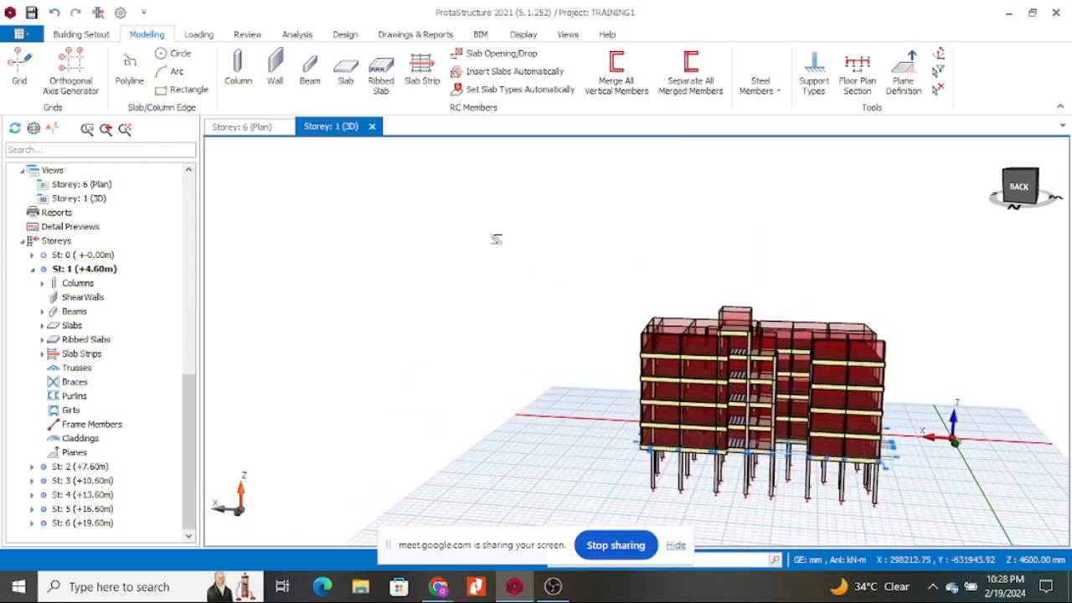
{"action": "scroll", "coordinate": [496, 238], "scroll_direction": "up", "scroll_amount": 2}
{"action": "middle_click_drag", "start_coordinate": [744, 271], "coordinate": [756, 311]}
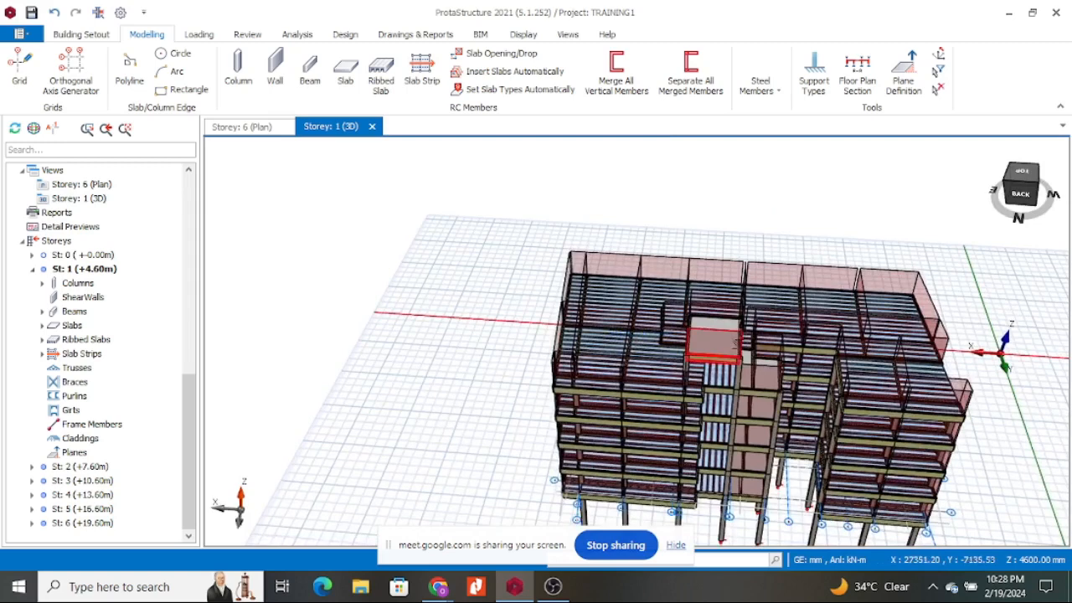
{"action": "scroll", "coordinate": [708, 333], "scroll_direction": "up", "scroll_amount": 5}
{"action": "scroll", "coordinate": [708, 333], "scroll_direction": "down", "scroll_amount": 5}
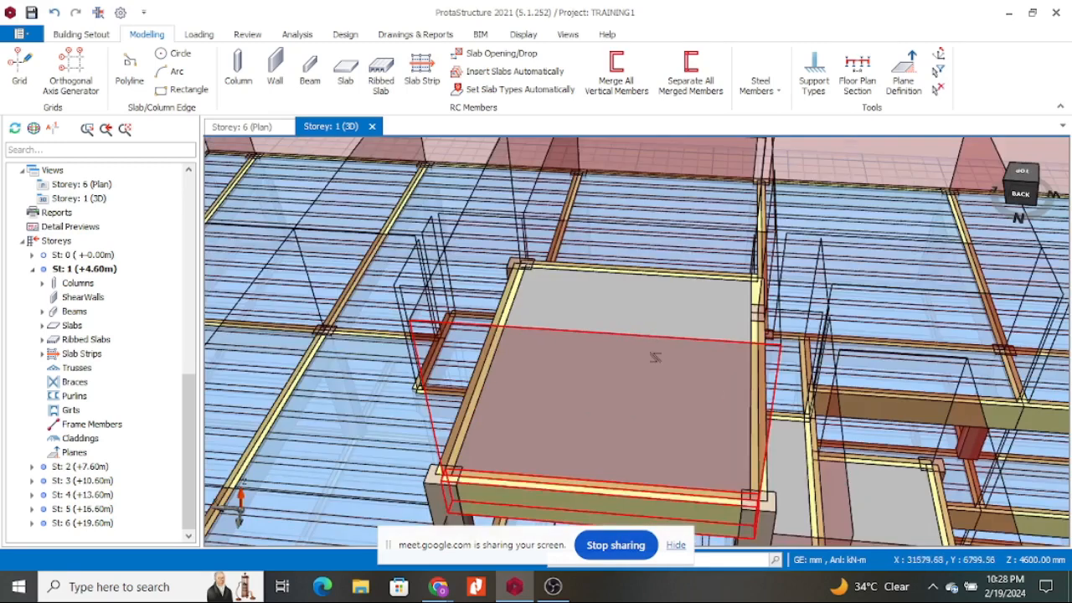
{"action": "middle_click_drag", "start_coordinate": [795, 190], "coordinate": [767, 176]}
{"action": "right_click_drag", "start_coordinate": [766, 176], "coordinate": [734, 262]}
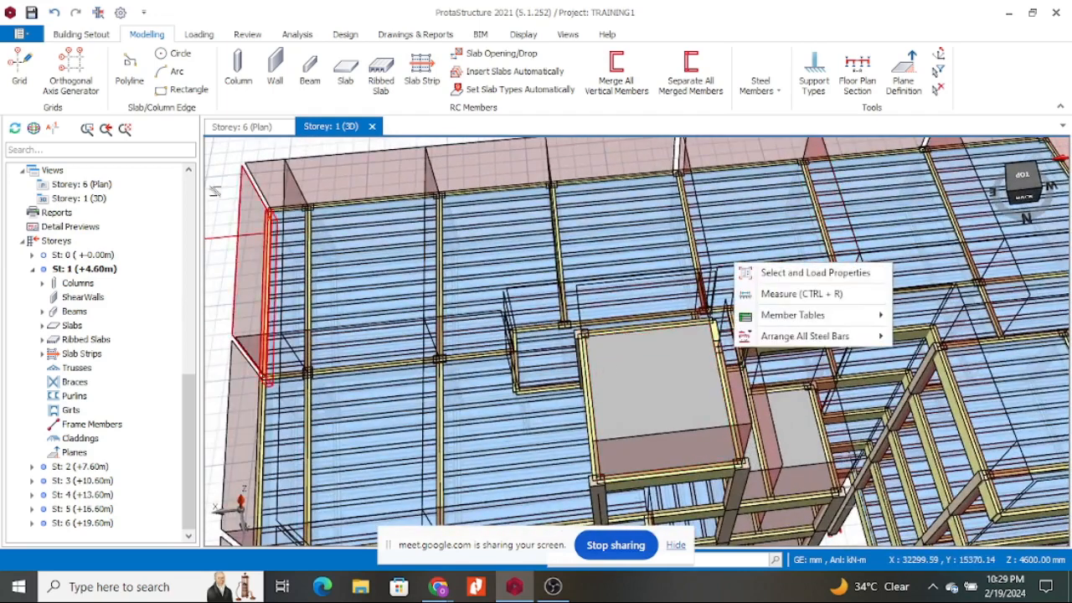
{"action": "left_click", "coordinate": [230, 210]}
{"action": "mouse_move", "coordinate": [213, 258]}
{"action": "middle_mouse_down"}
{"action": "mouse_move", "coordinate": [318, 208]}
{"action": "mouse_move", "coordinate": [452, 213]}
{"action": "mouse_move", "coordinate": [531, 198]}
{"action": "mouse_move", "coordinate": [558, 176]}
{"action": "mouse_move", "coordinate": [608, 217]}
{"action": "mouse_move", "coordinate": [504, 299]}
{"action": "mouse_move", "coordinate": [602, 236]}
{"action": "mouse_move", "coordinate": [609, 254]}
{"action": "middle_mouse_up"}
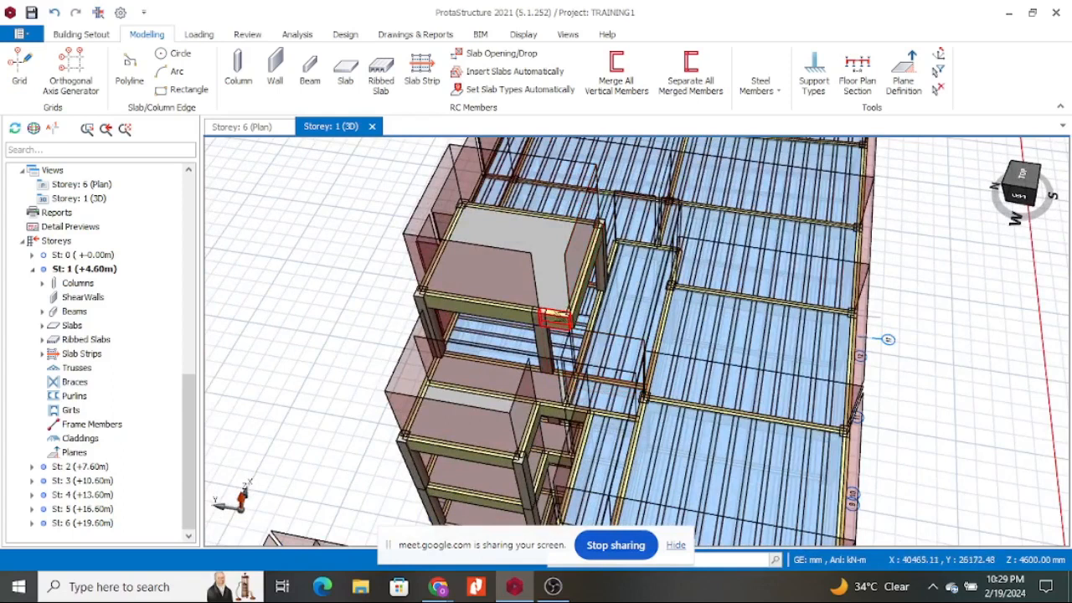
Load beam 5B56 with a 2.4 m high, 200mm thick Ndarugo block wall (9.6 kN/m).
{"action": "left_click", "coordinate": [553, 318]}
{"action": "right_click", "coordinate": [552, 318]}
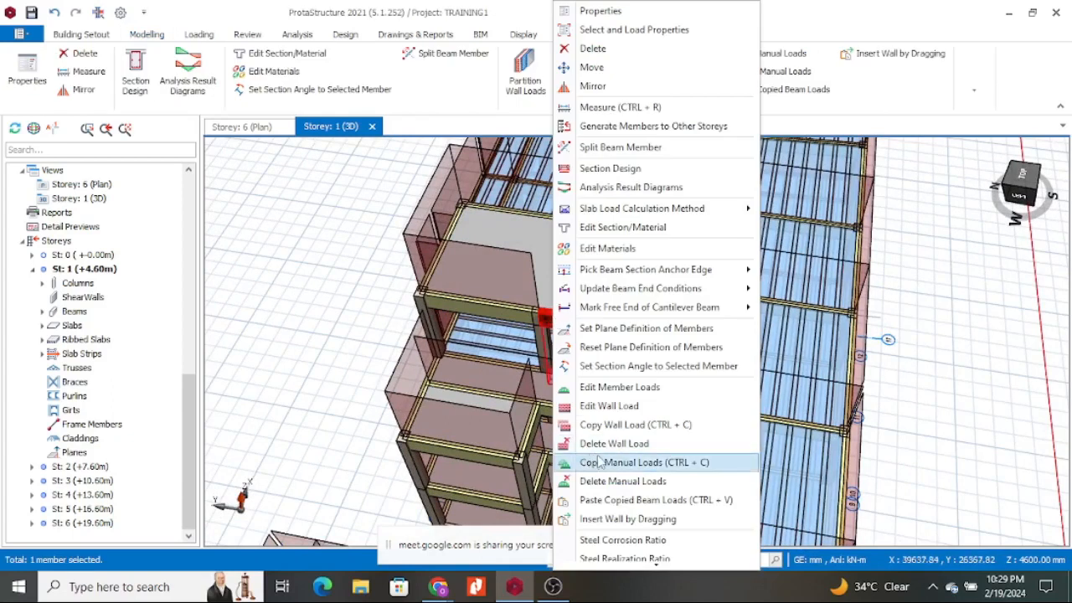
{"action": "left_click", "coordinate": [602, 406]}
{"action": "left_click", "coordinate": [641, 257]}
{"action": "left_click", "coordinate": [578, 281]}
{"action": "left_click_drag", "start_coordinate": [604, 370], "coordinate": [667, 365]}
{"action": "type", "text": "2.4"}
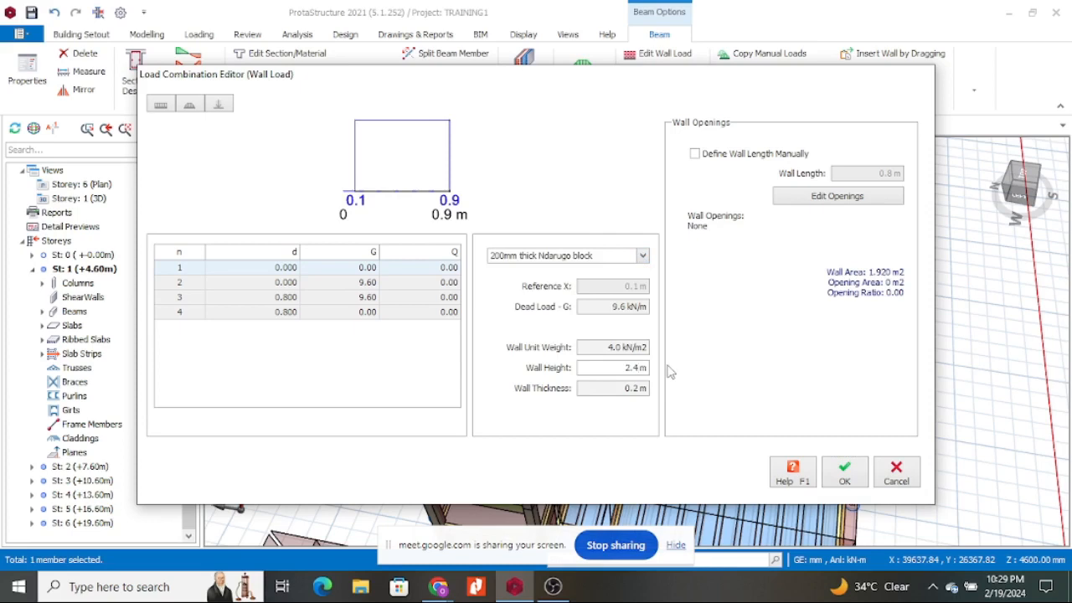
{"action": "left_click", "coordinate": [842, 469]}
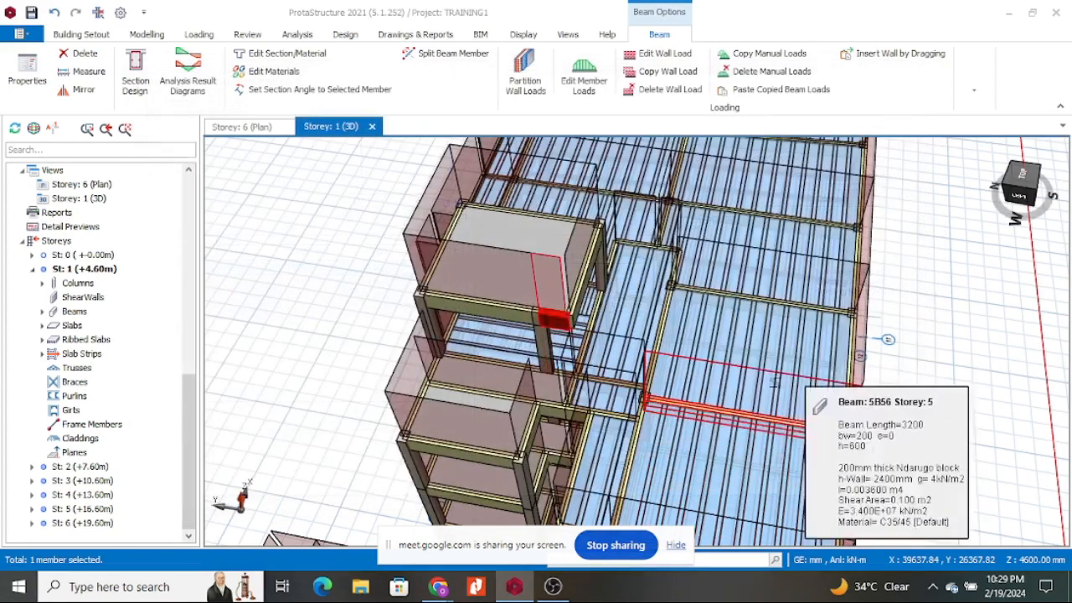
{"action": "left_click", "coordinate": [943, 323]}
{"action": "middle_click_drag", "start_coordinate": [918, 366], "coordinate": [792, 314]}
{"action": "scroll", "coordinate": [792, 314], "scroll_direction": "down", "scroll_amount": 5}
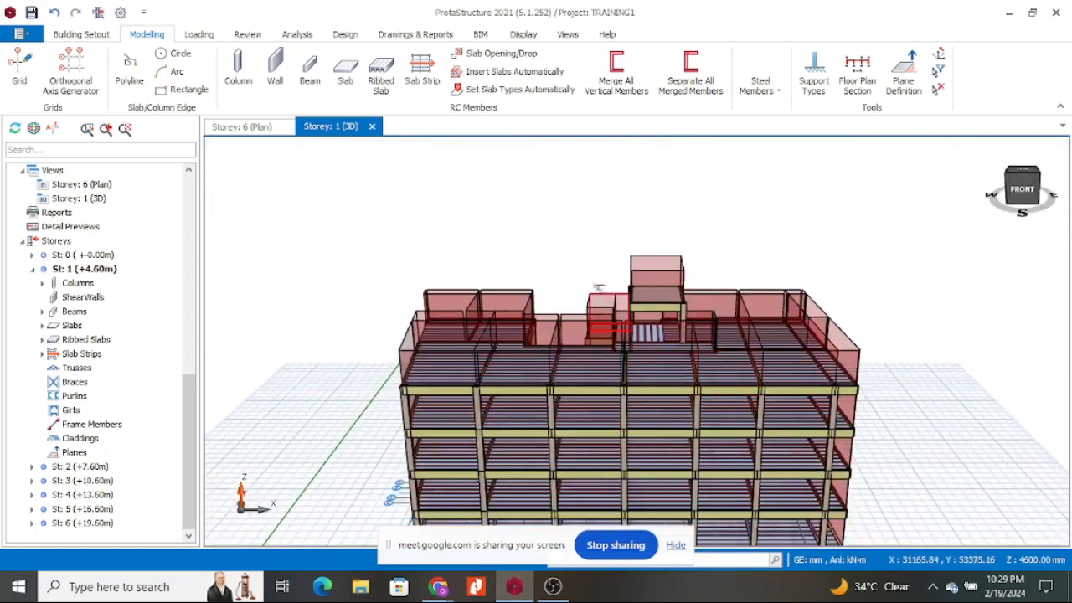
{"action": "scroll", "coordinate": [617, 272], "scroll_direction": "up", "scroll_amount": 5}
{"action": "scroll", "coordinate": [617, 272], "scroll_direction": "up", "scroll_amount": 2}
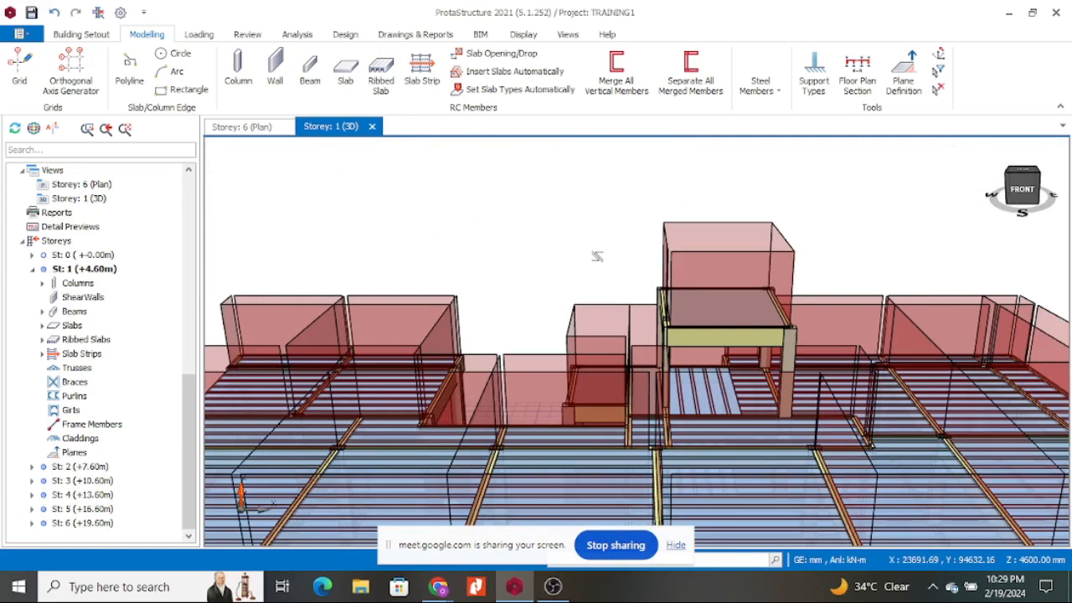
{"action": "scroll", "coordinate": [617, 250], "scroll_direction": "down", "scroll_amount": 5}
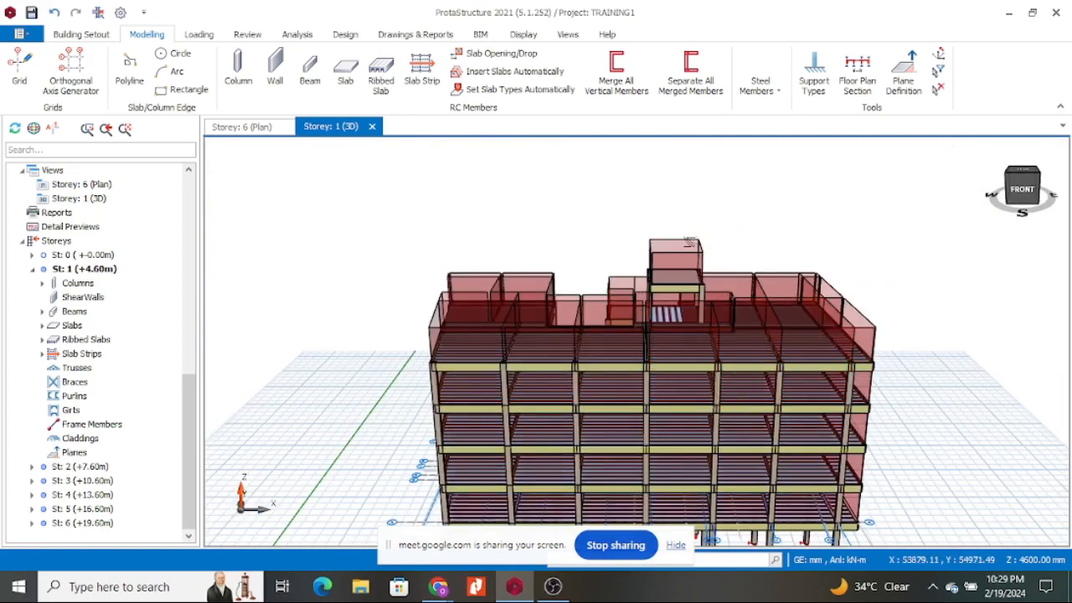
{"action": "scroll", "coordinate": [696, 244], "scroll_direction": "up", "scroll_amount": 5}
{"action": "scroll", "coordinate": [596, 250], "scroll_direction": "up", "scroll_amount": 2}
{"action": "mouse_move", "coordinate": [444, 222]}
{"action": "middle_mouse_down"}
{"action": "mouse_move", "coordinate": [673, 210]}
{"action": "mouse_move", "coordinate": [667, 229]}
{"action": "middle_mouse_up"}
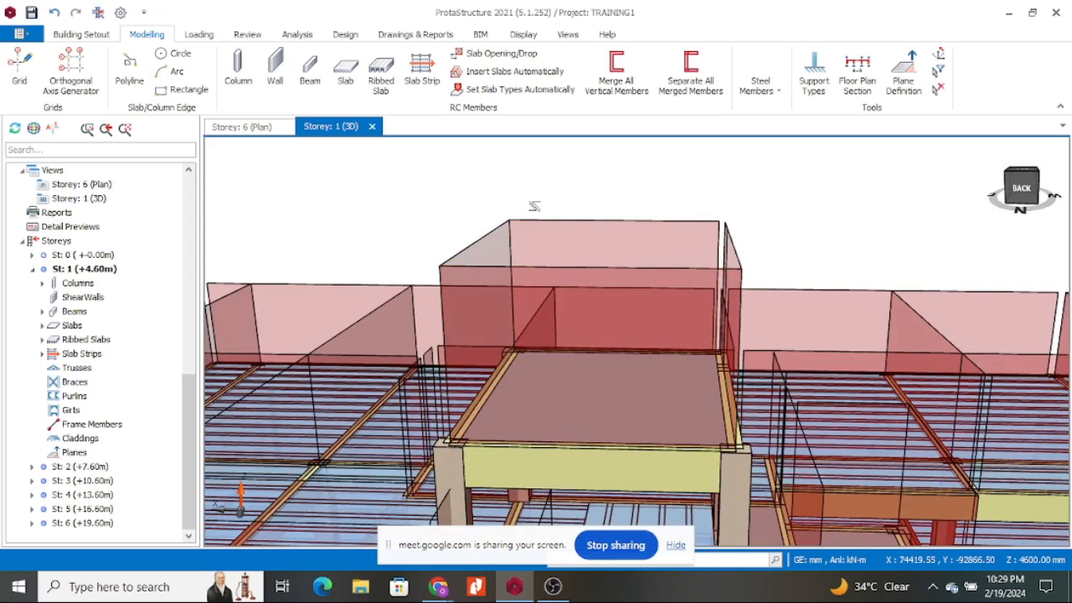
{"action": "scroll", "coordinate": [636, 198], "scroll_direction": "down", "scroll_amount": 3}
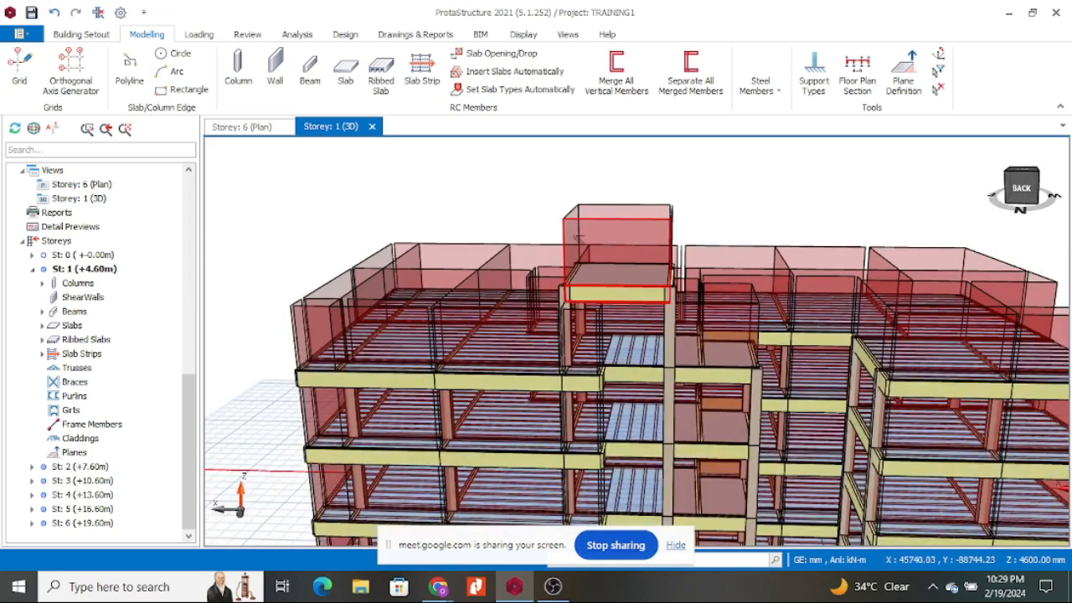
{"action": "scroll", "coordinate": [647, 198], "scroll_direction": "down", "scroll_amount": 2}
{"action": "scroll", "coordinate": [612, 253], "scroll_direction": "up", "scroll_amount": 5}
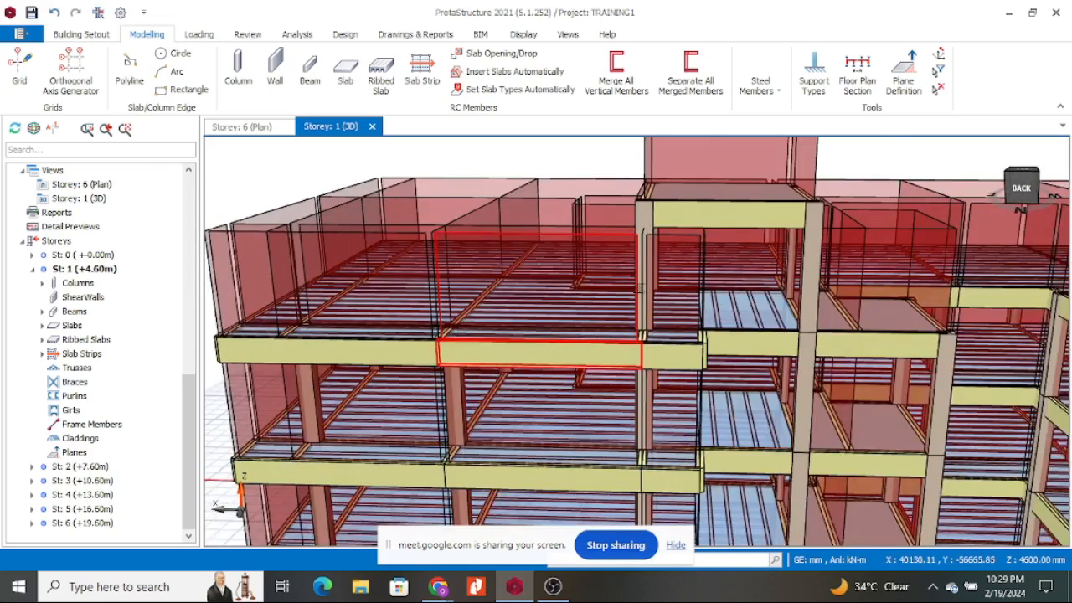
{"action": "scroll", "coordinate": [611, 252], "scroll_direction": "down", "scroll_amount": 5}
{"action": "scroll", "coordinate": [624, 289], "scroll_direction": "down", "scroll_amount": 1}
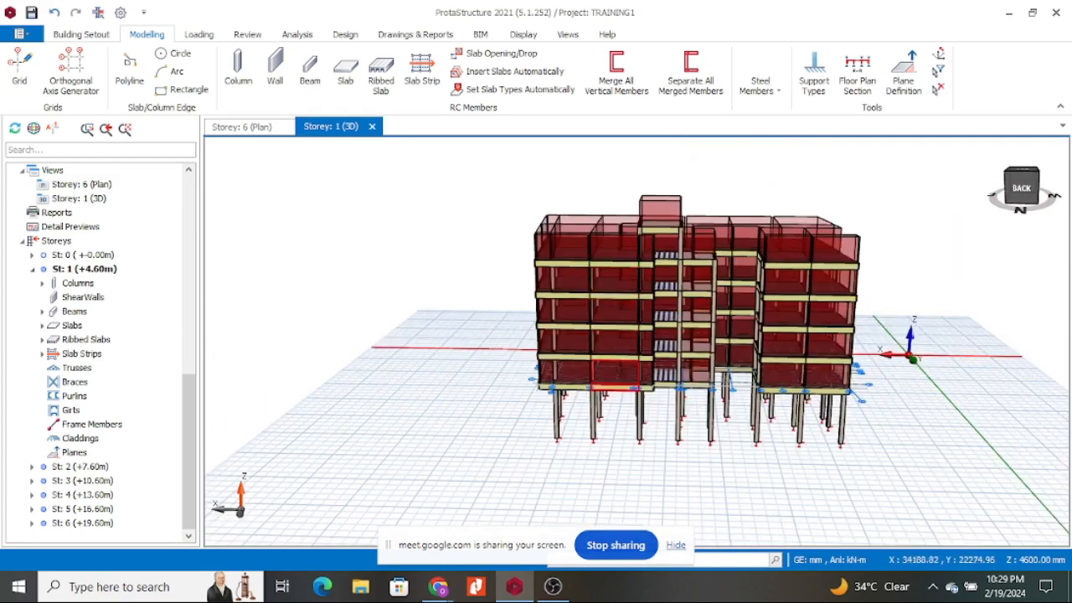
{"action": "scroll", "coordinate": [625, 379], "scroll_direction": "up", "scroll_amount": 3}
{"action": "scroll", "coordinate": [646, 381], "scroll_direction": "down", "scroll_amount": 1}
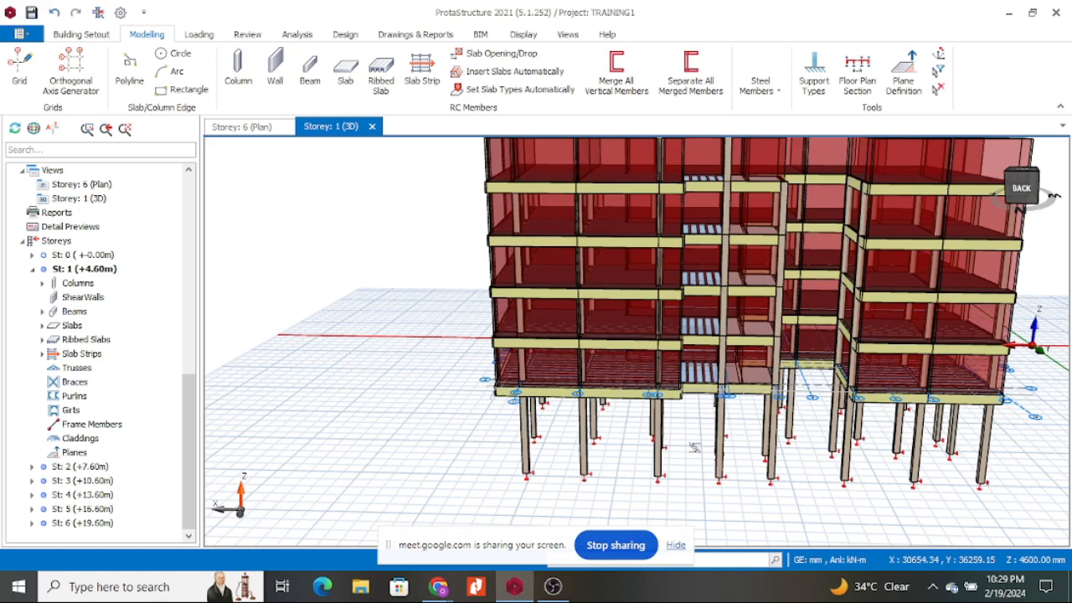
On the Storey 6 plan, open beam 6B55's properties to confirm its 200 × 600 mm section.
{"action": "left_click", "coordinate": [241, 128]}
{"action": "scroll", "coordinate": [576, 239], "scroll_direction": "up", "scroll_amount": 3}
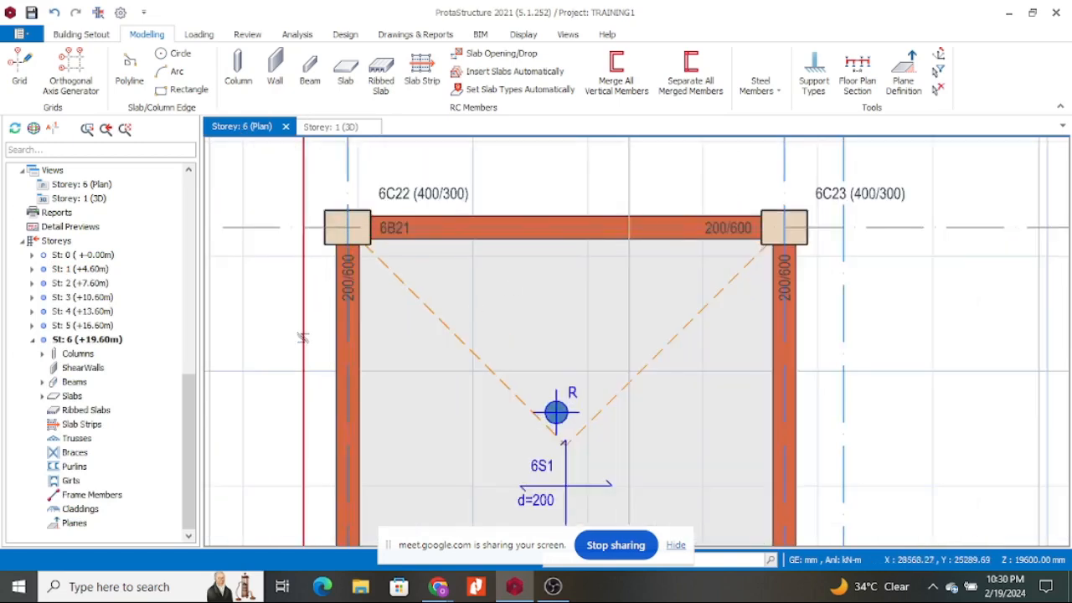
{"action": "right_click", "coordinate": [343, 329]}
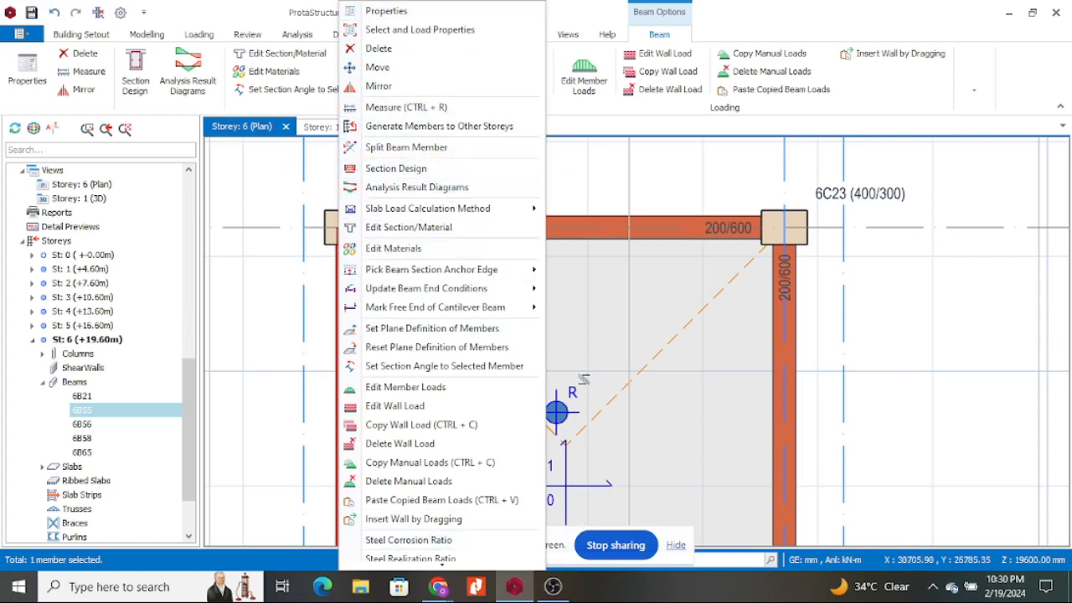
{"action": "left_click", "coordinate": [705, 164]}
{"action": "left_click", "coordinate": [335, 319]}
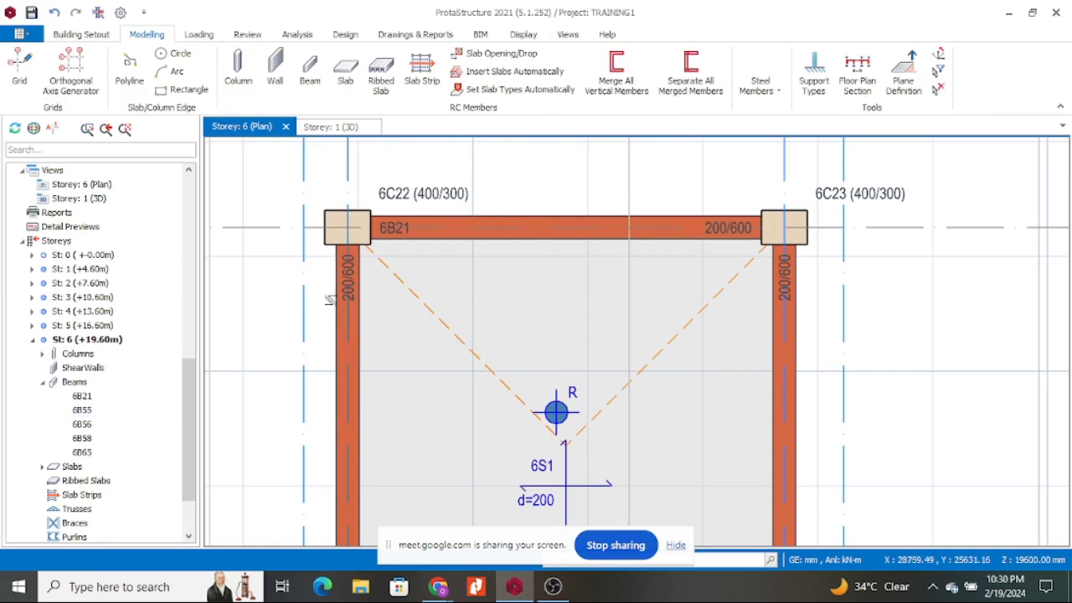
{"action": "left_click", "coordinate": [336, 308]}
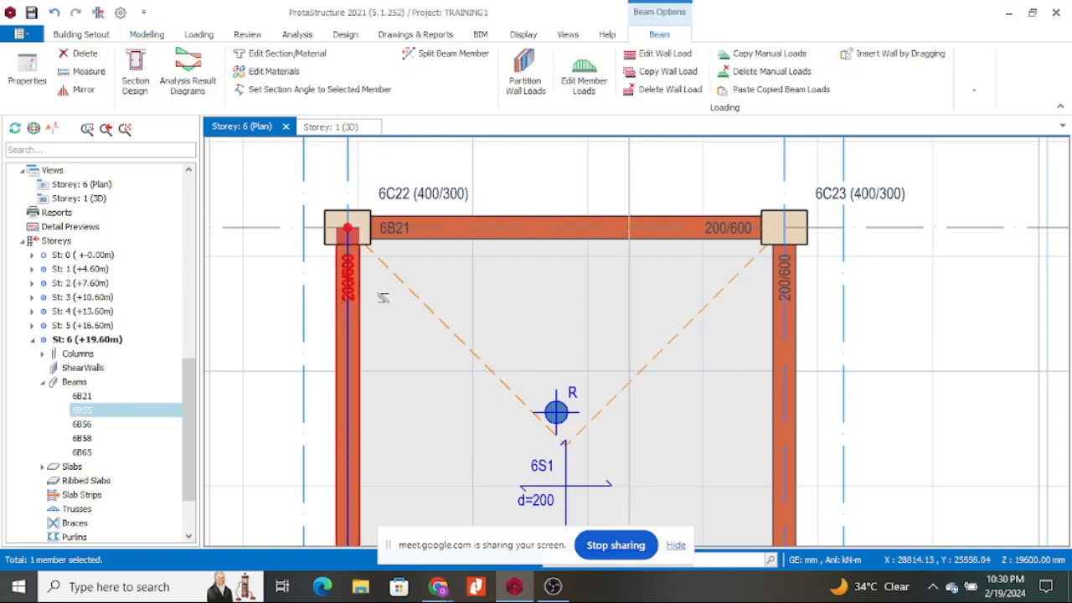
{"action": "right_click", "coordinate": [340, 312]}
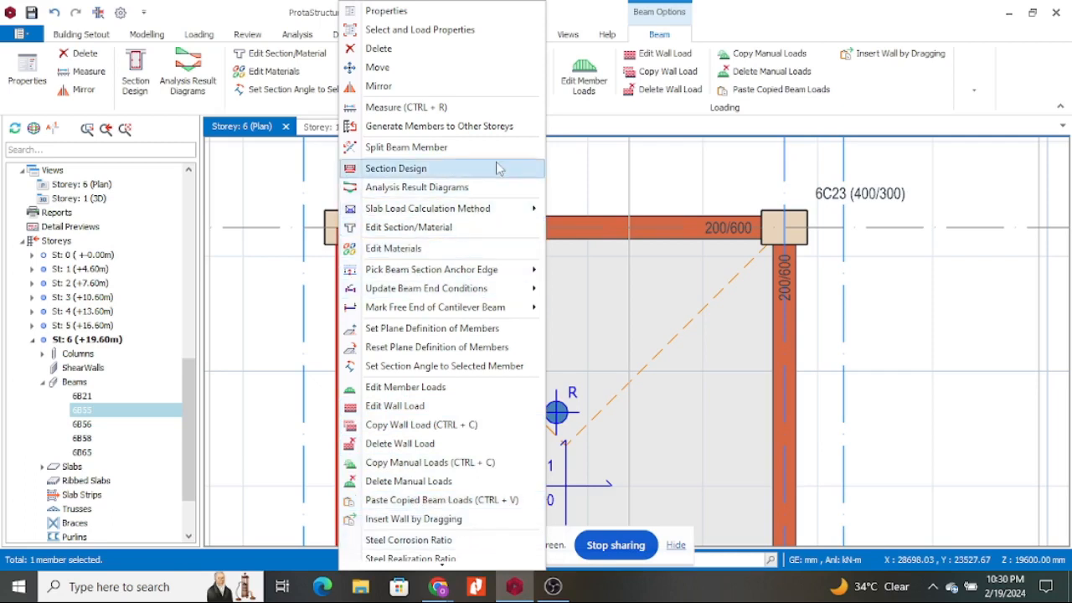
{"action": "left_click", "coordinate": [439, 30]}
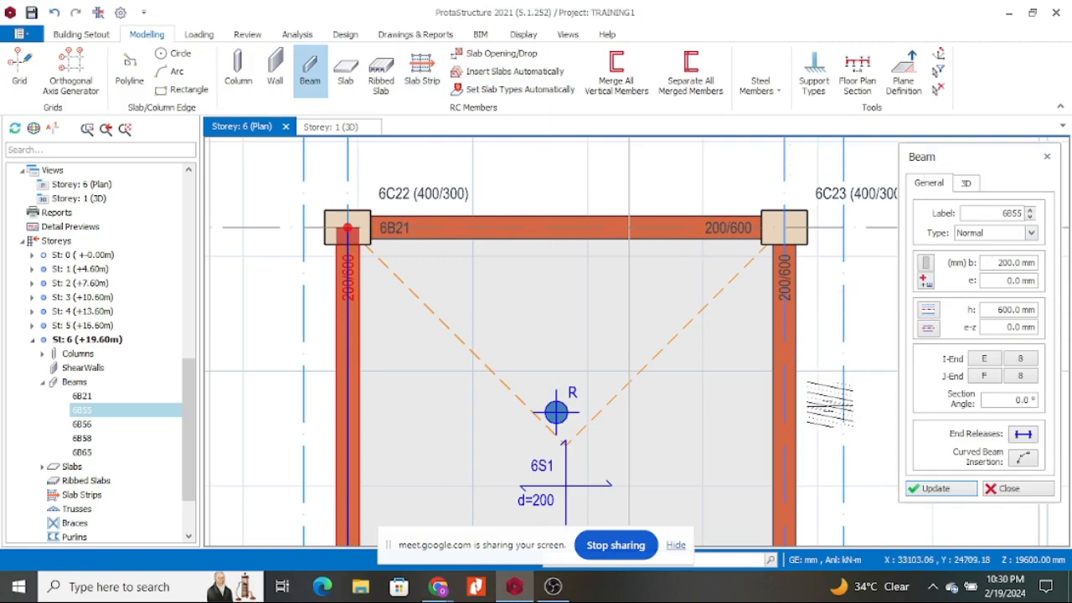
{"action": "key", "text": "Escape"}
{"action": "key", "text": "Escape"}
Zoom around the Storey 6 plan, then switch to the 3D view and orbit the whole building.
{"action": "scroll", "coordinate": [789, 307], "scroll_direction": "down", "scroll_amount": 3}
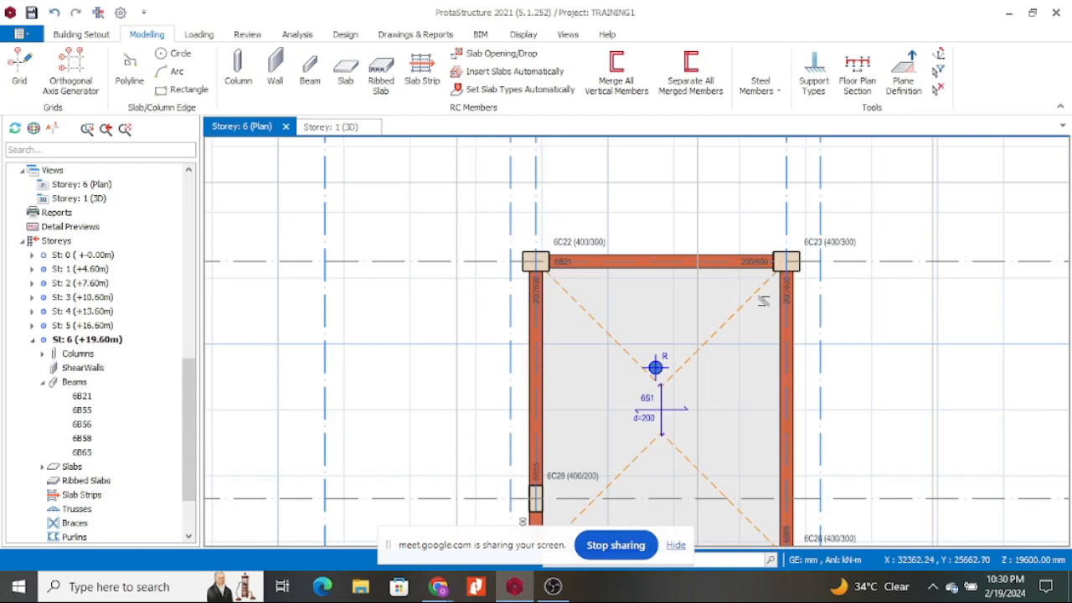
{"action": "scroll", "coordinate": [628, 323], "scroll_direction": "down", "scroll_amount": 3}
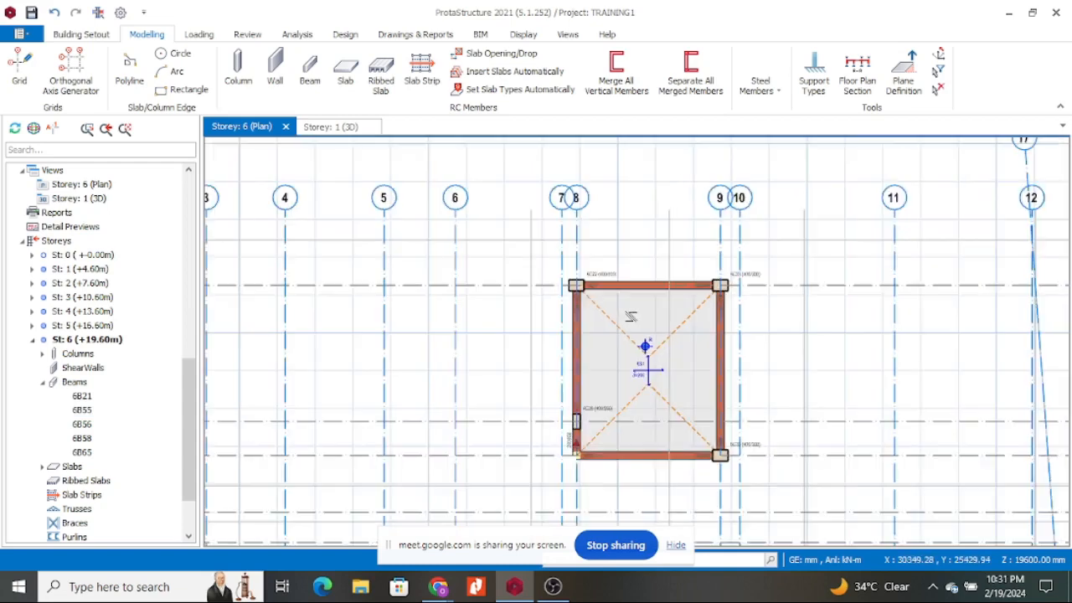
{"action": "scroll", "coordinate": [617, 393], "scroll_direction": "up", "scroll_amount": 2}
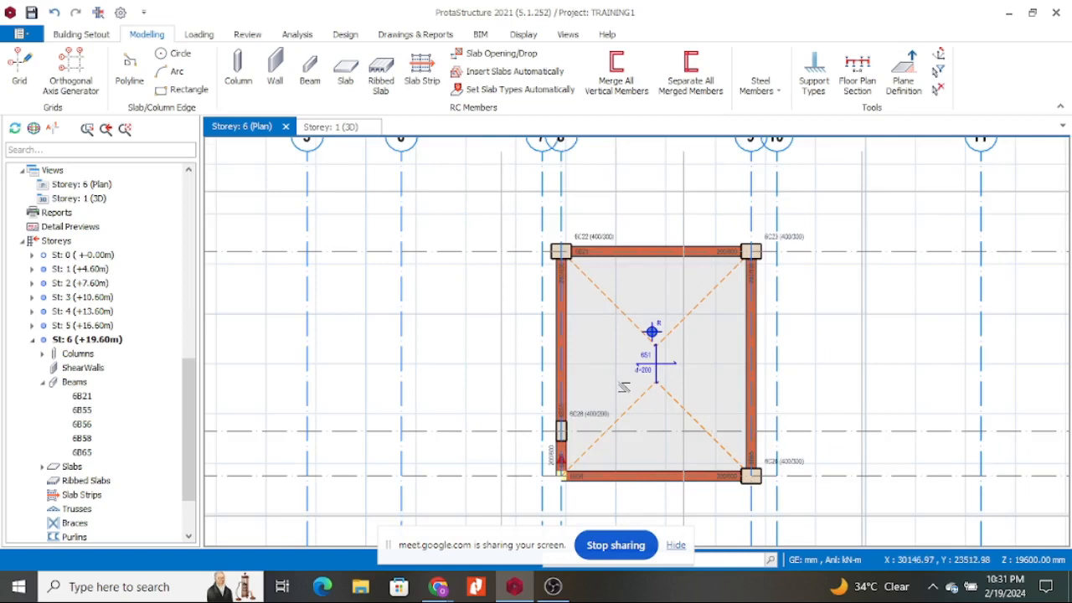
{"action": "scroll", "coordinate": [617, 335], "scroll_direction": "down", "scroll_amount": 4}
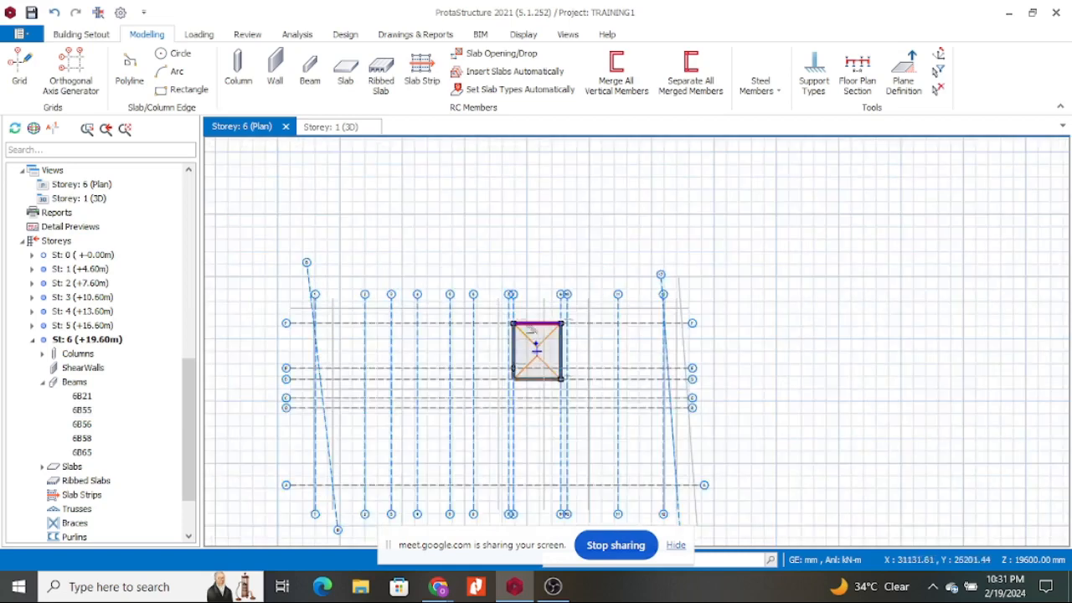
{"action": "scroll", "coordinate": [485, 339], "scroll_direction": "up", "scroll_amount": 4}
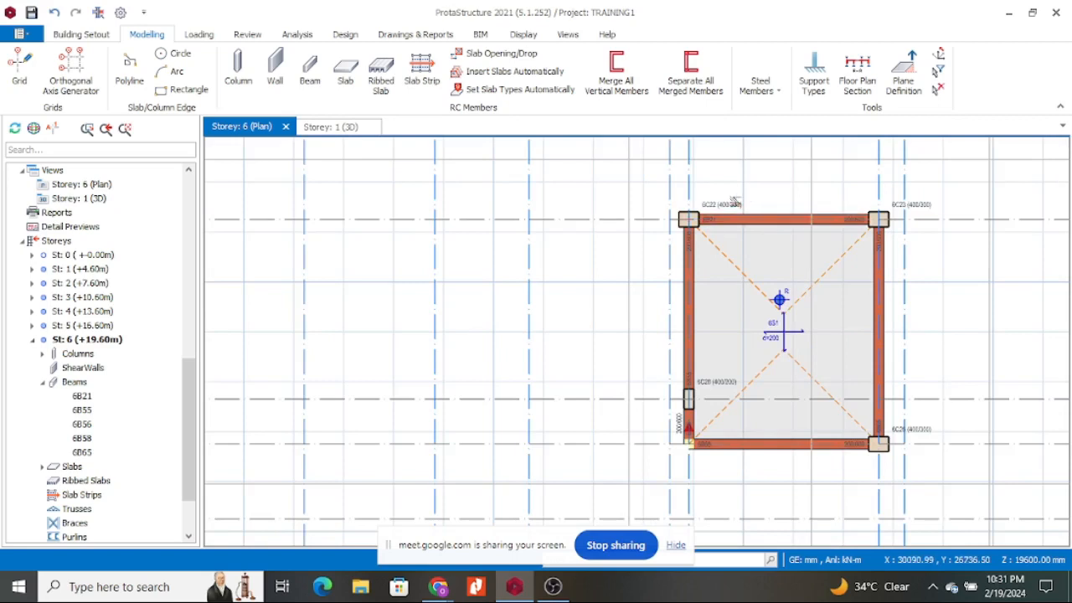
{"action": "scroll", "coordinate": [586, 297], "scroll_direction": "down", "scroll_amount": 3}
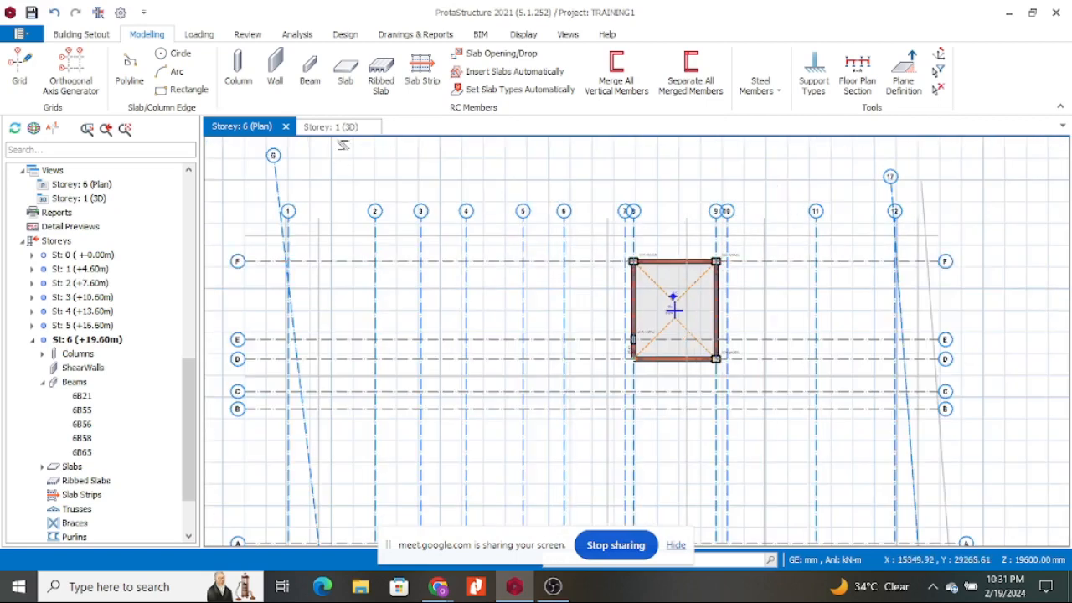
{"action": "left_click", "coordinate": [337, 127]}
{"action": "scroll", "coordinate": [544, 360], "scroll_direction": "down", "scroll_amount": 3}
{"action": "middle_click_drag", "start_coordinate": [442, 368], "coordinate": [512, 352]}
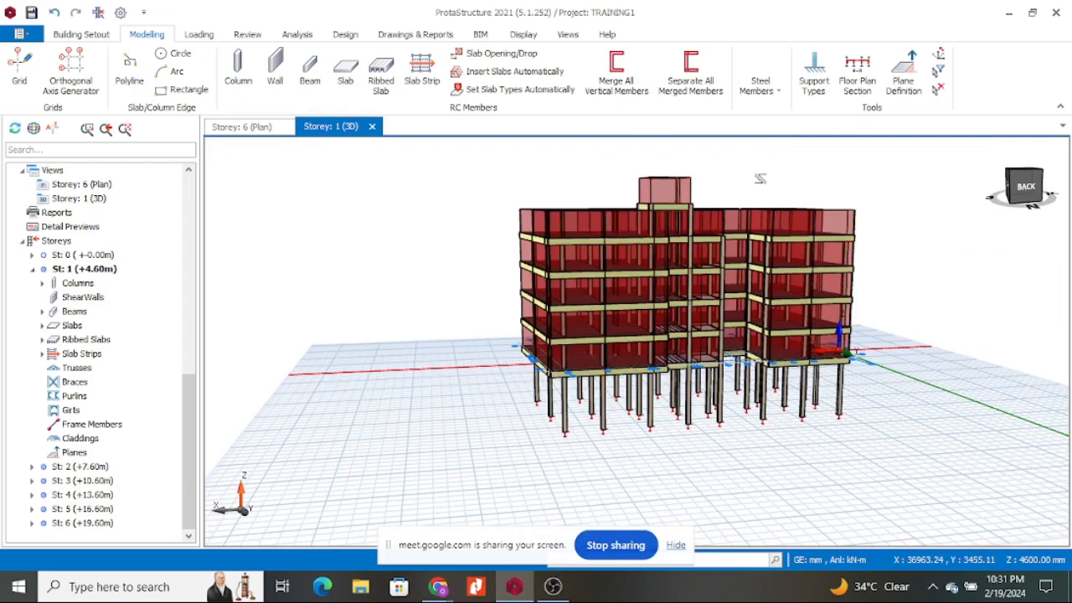
Run Building Model Check on all storeys and review the log flagging overlapping axes 17 and @1.
{"action": "left_click", "coordinate": [199, 35]}
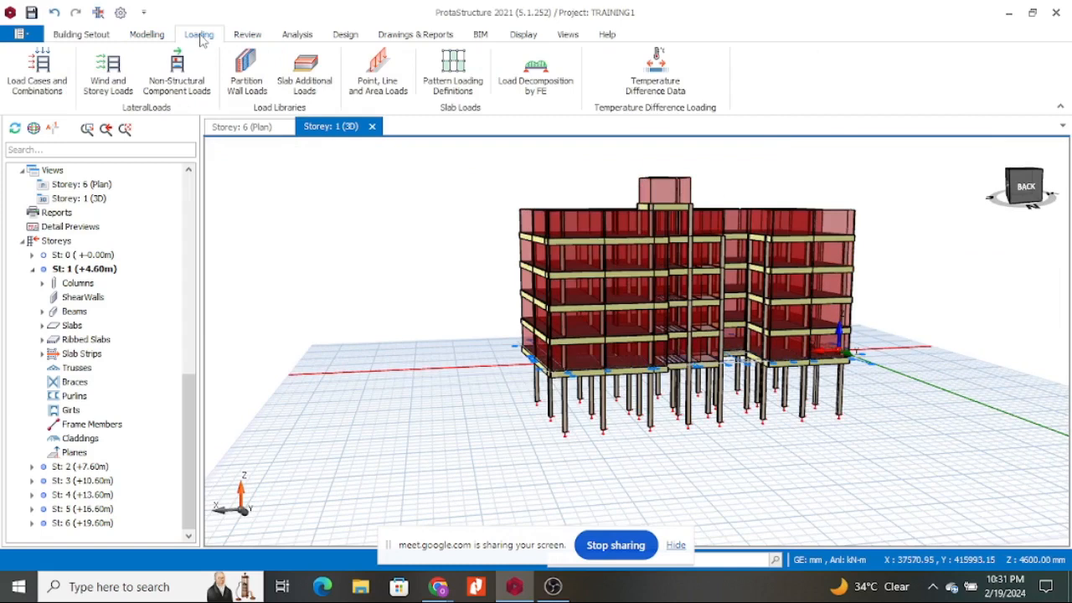
{"action": "left_click", "coordinate": [248, 35]}
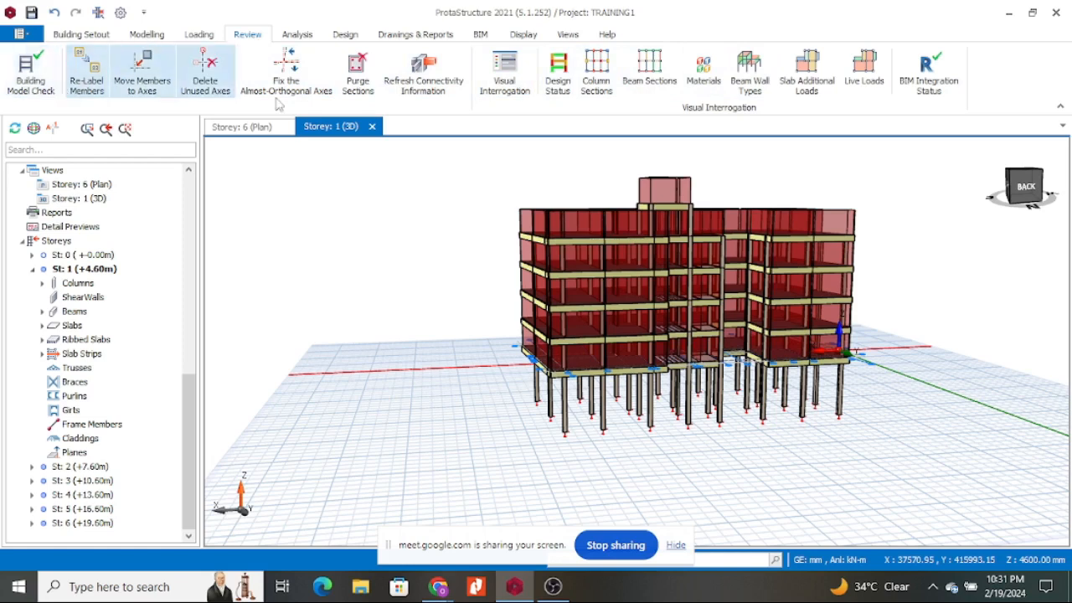
{"action": "left_click", "coordinate": [37, 77]}
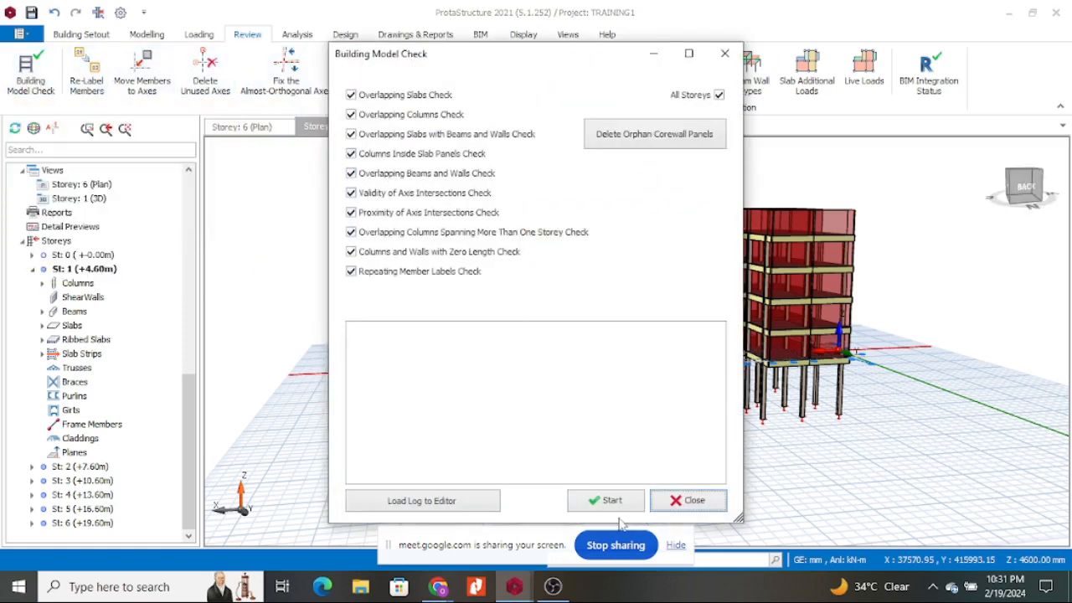
{"action": "left_click", "coordinate": [612, 501]}
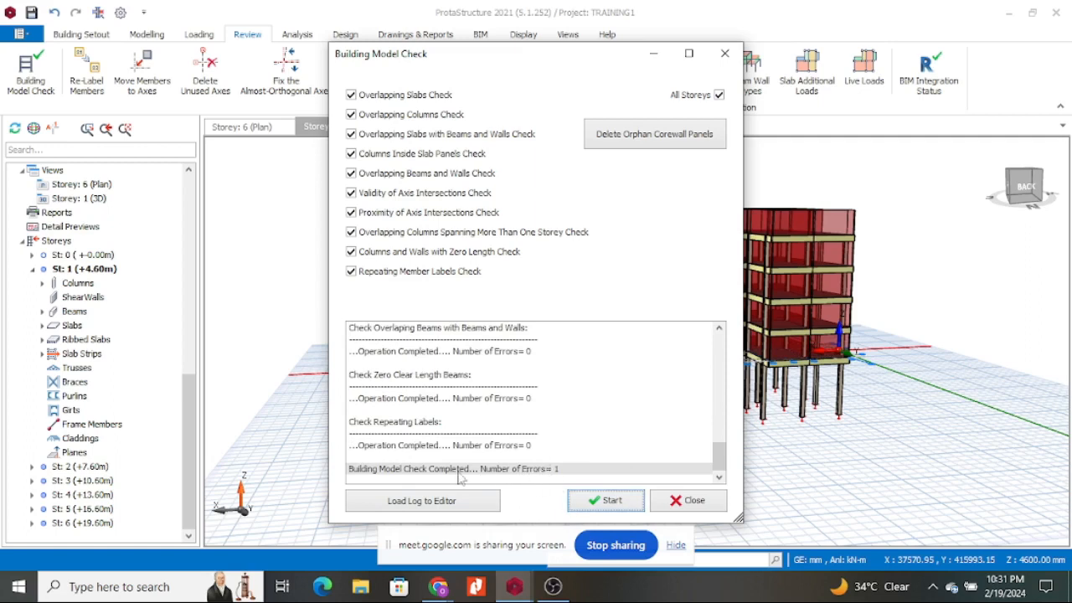
{"action": "scroll", "coordinate": [506, 440], "scroll_direction": "up", "scroll_amount": 5}
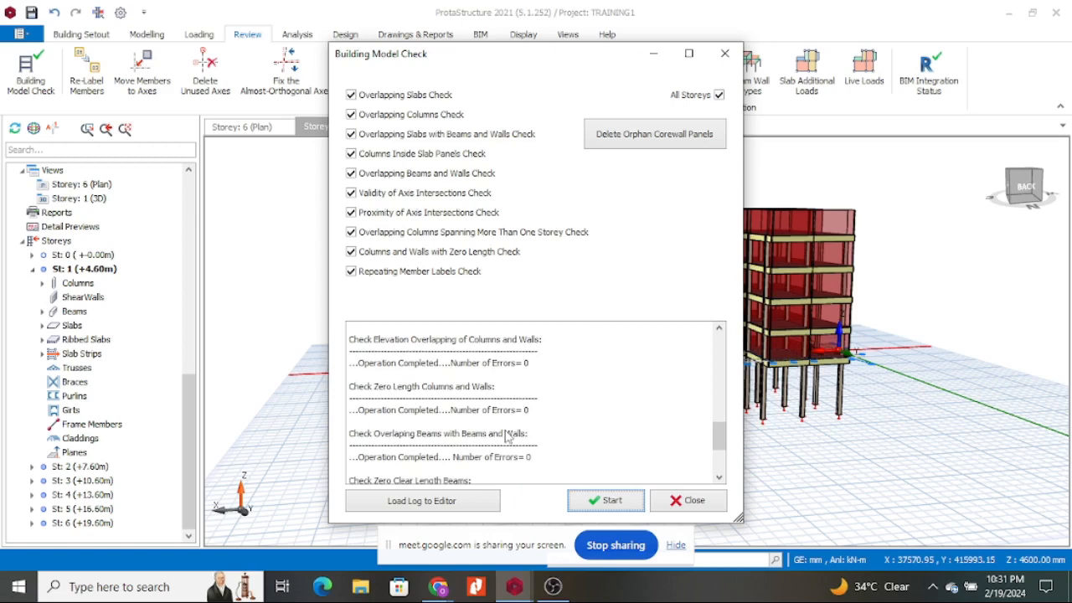
{"action": "scroll", "coordinate": [506, 437], "scroll_direction": "up", "scroll_amount": 2}
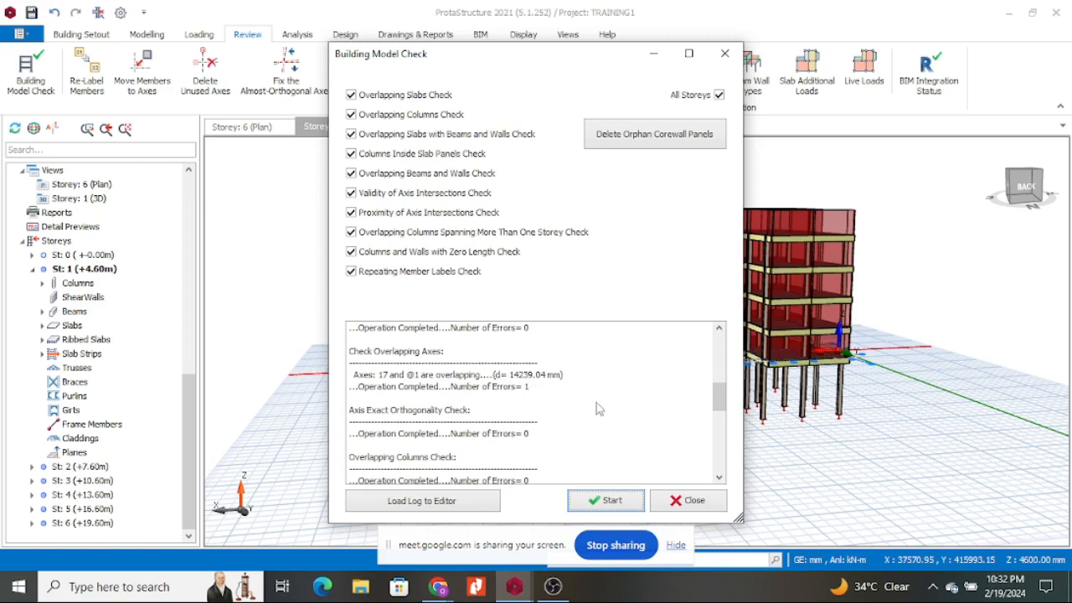
{"action": "scroll", "coordinate": [536, 410], "scroll_direction": "up", "scroll_amount": 5}
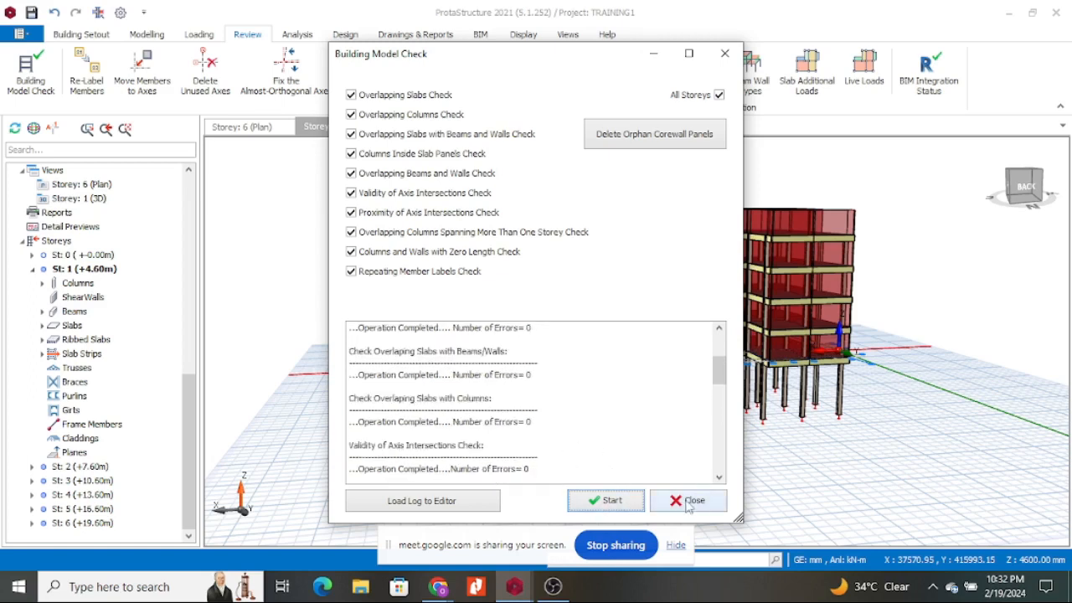
{"action": "left_click", "coordinate": [688, 501]}
{"action": "left_click_drag", "start_coordinate": [779, 476], "coordinate": [777, 460]}
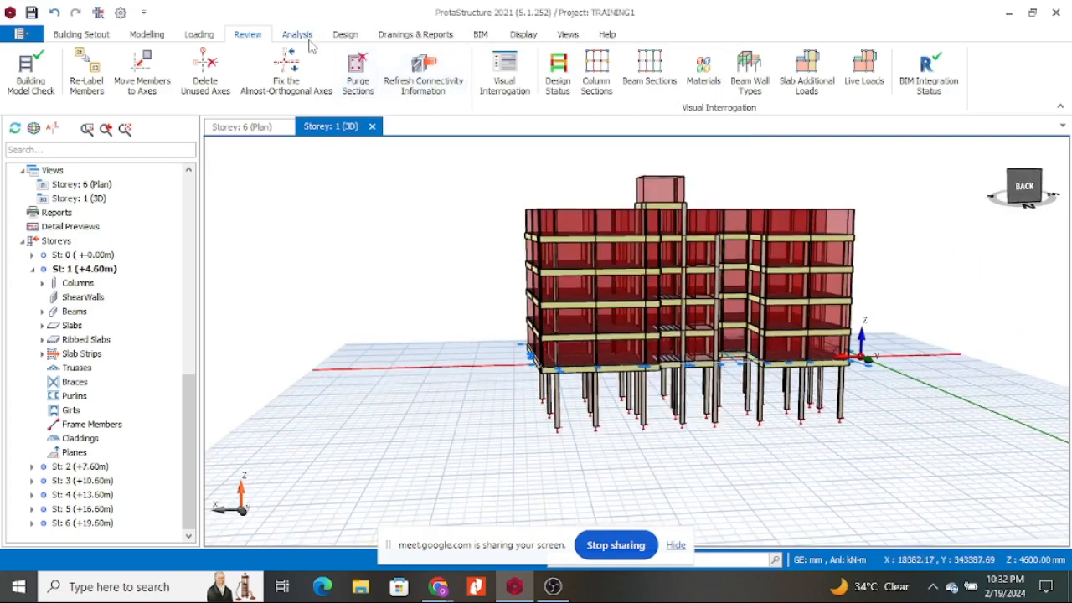
Open Building Analysis settings and review the three load combinations.
{"action": "left_click", "coordinate": [298, 35]}
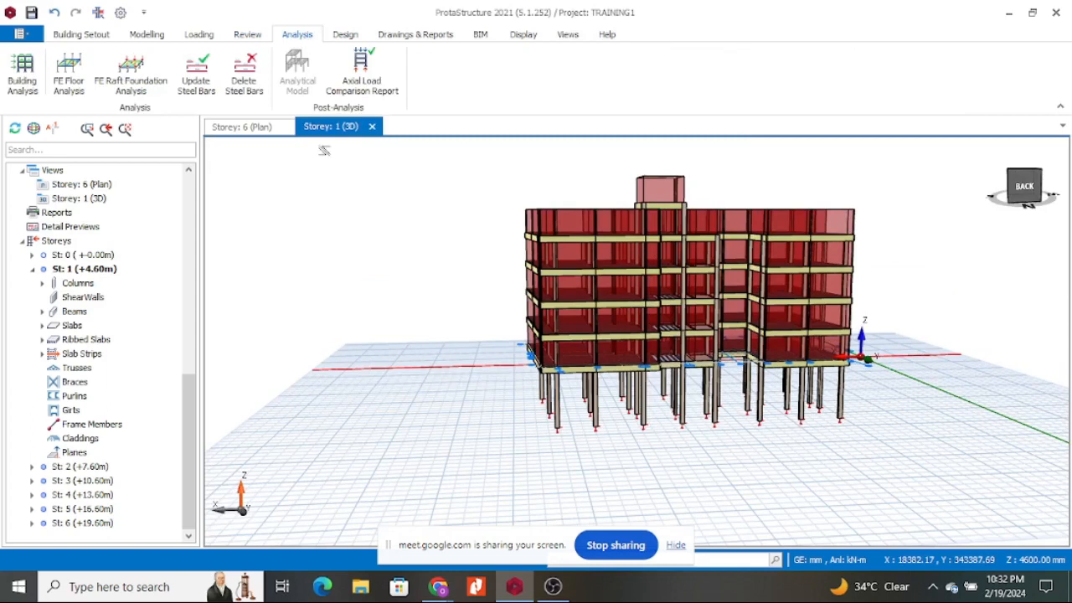
{"action": "left_click", "coordinate": [24, 74]}
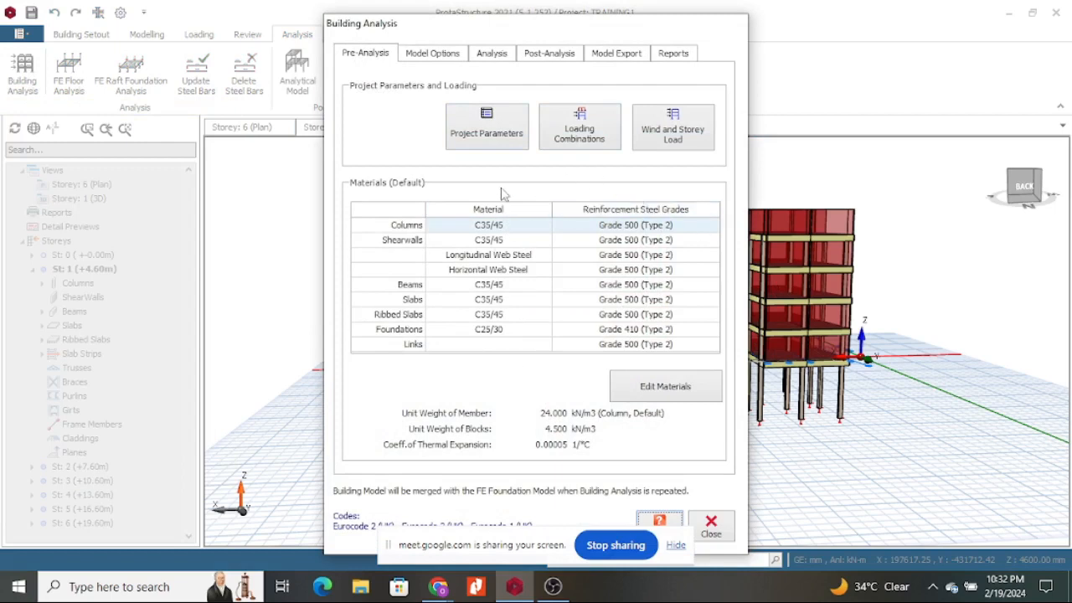
{"action": "left_click", "coordinate": [591, 137]}
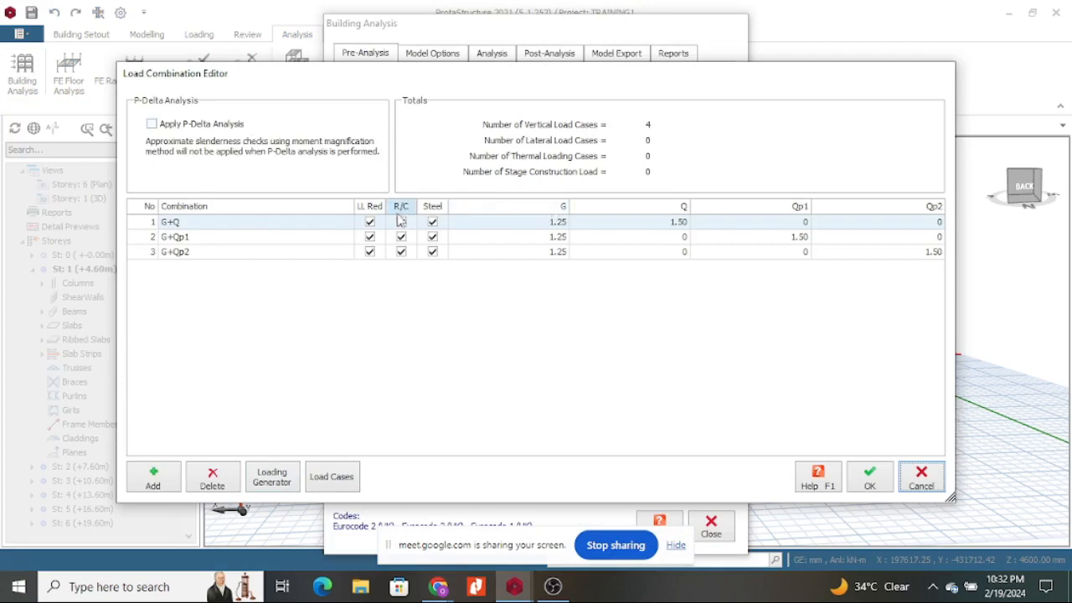
{"action": "left_click", "coordinate": [867, 483]}
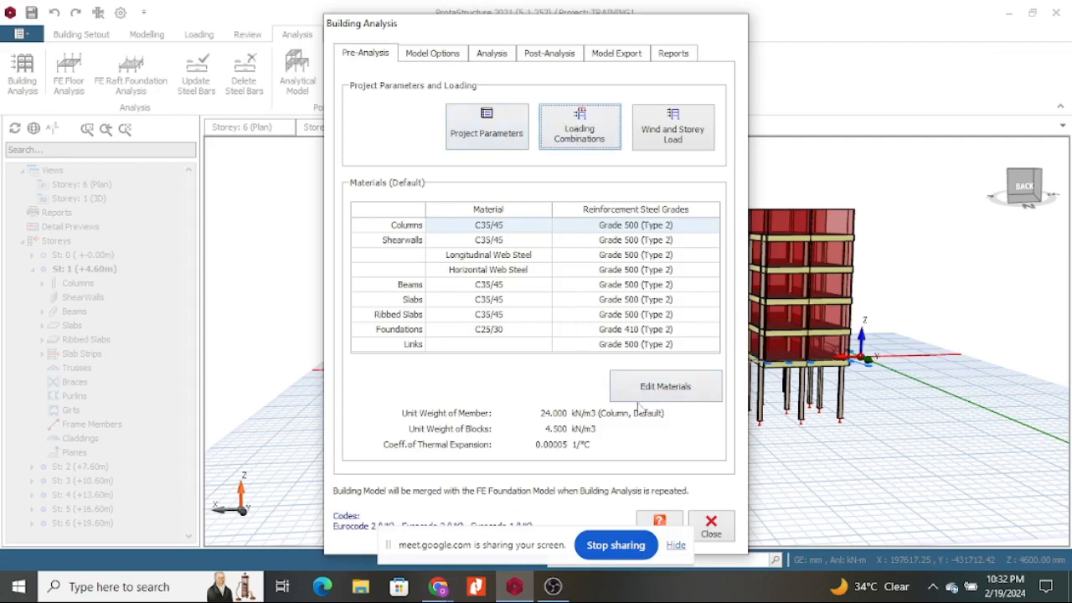
Accept the default materials (C35/45 concrete, C25/30 foundations, Grade 500 reinforcement) and close the settings.
{"action": "left_click", "coordinate": [674, 390]}
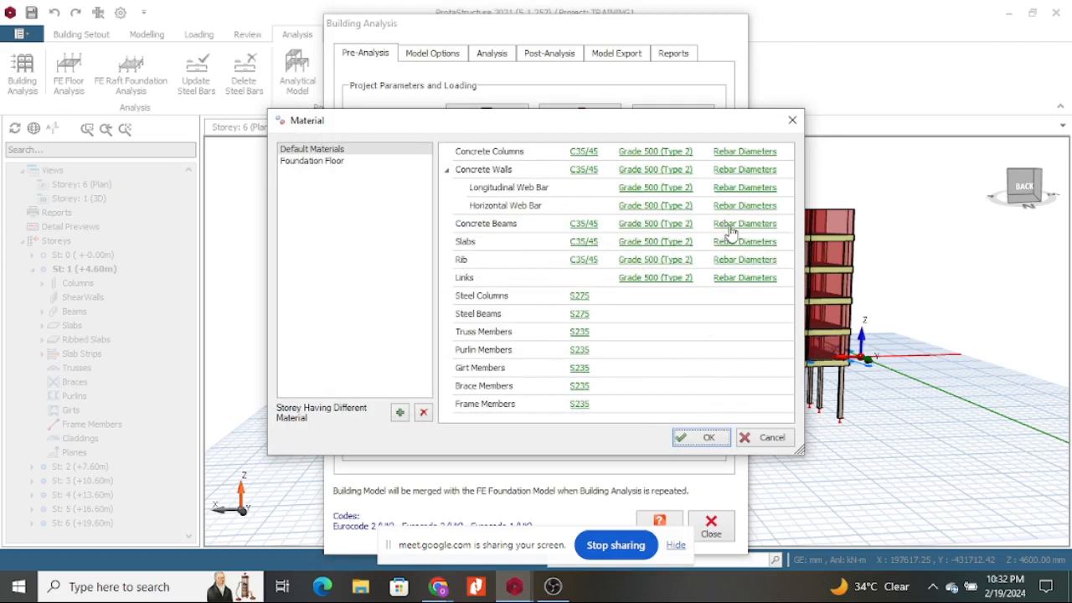
{"action": "left_click", "coordinate": [709, 438]}
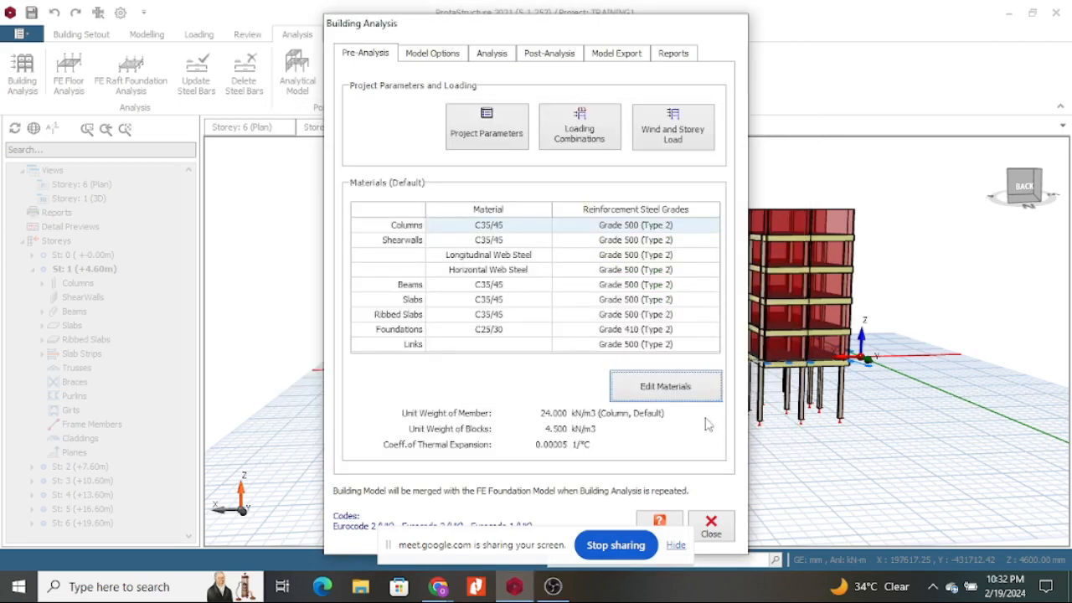
{"action": "left_click_drag", "start_coordinate": [727, 27], "coordinate": [857, 63]}
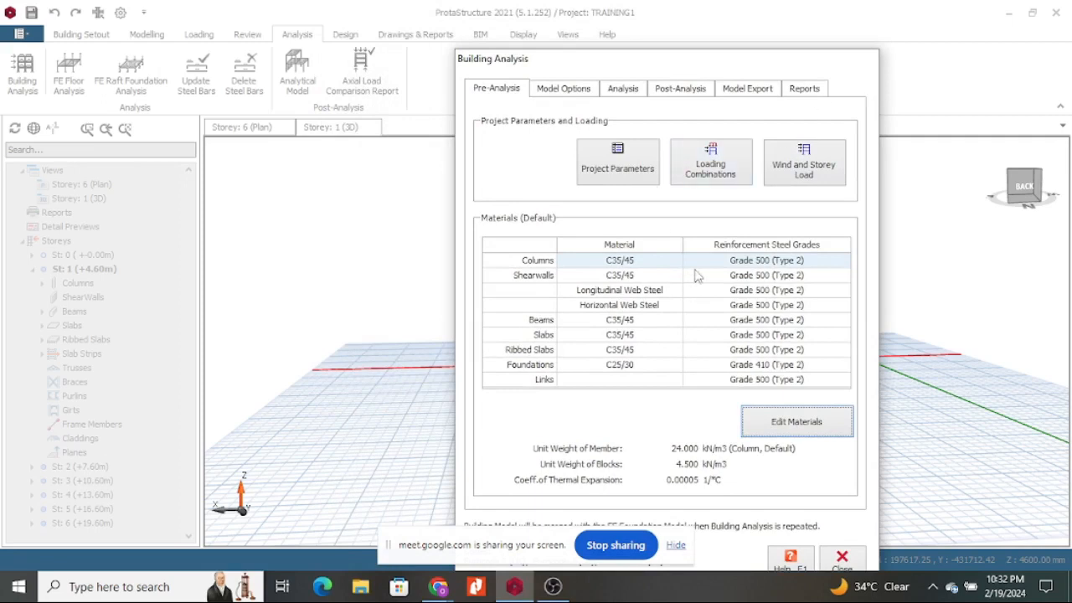
{"action": "left_click_drag", "start_coordinate": [675, 60], "coordinate": [716, 35]}
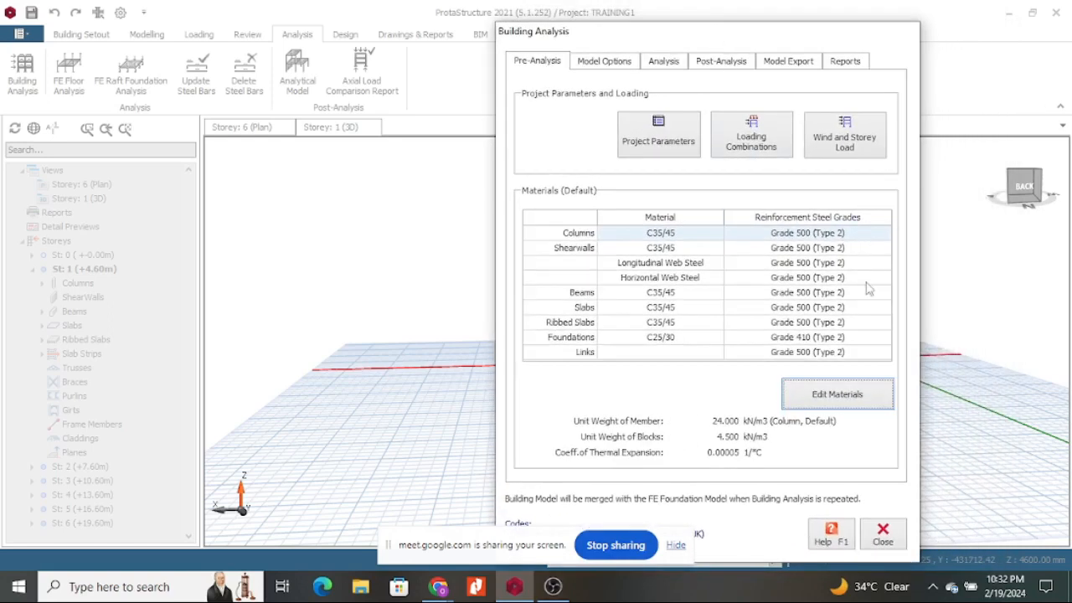
{"action": "left_click_drag", "start_coordinate": [692, 42], "coordinate": [787, 82]}
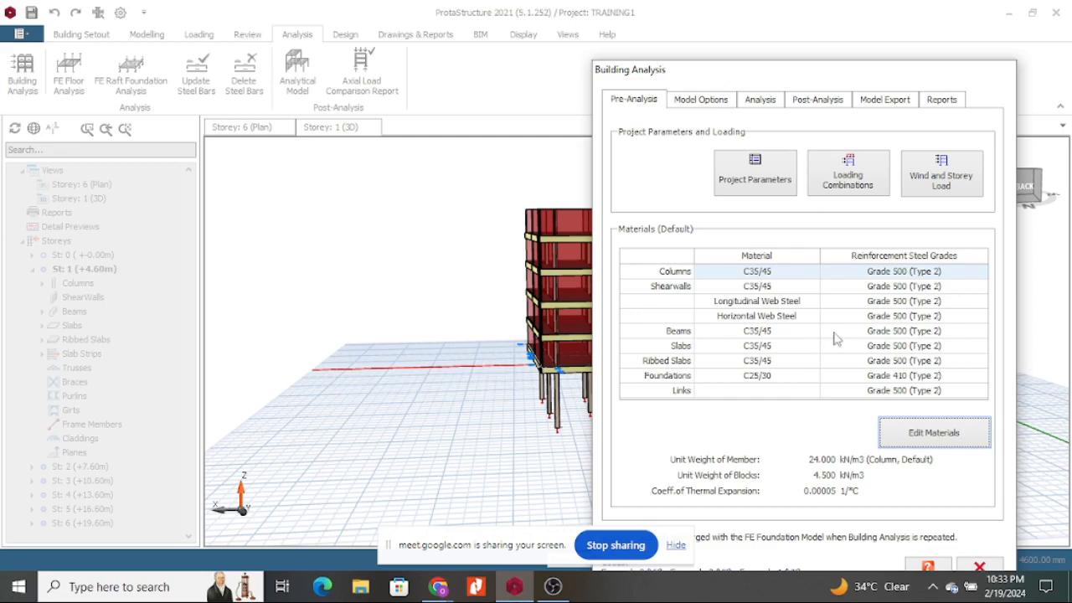
{"action": "left_click_drag", "start_coordinate": [792, 79], "coordinate": [658, 45]}
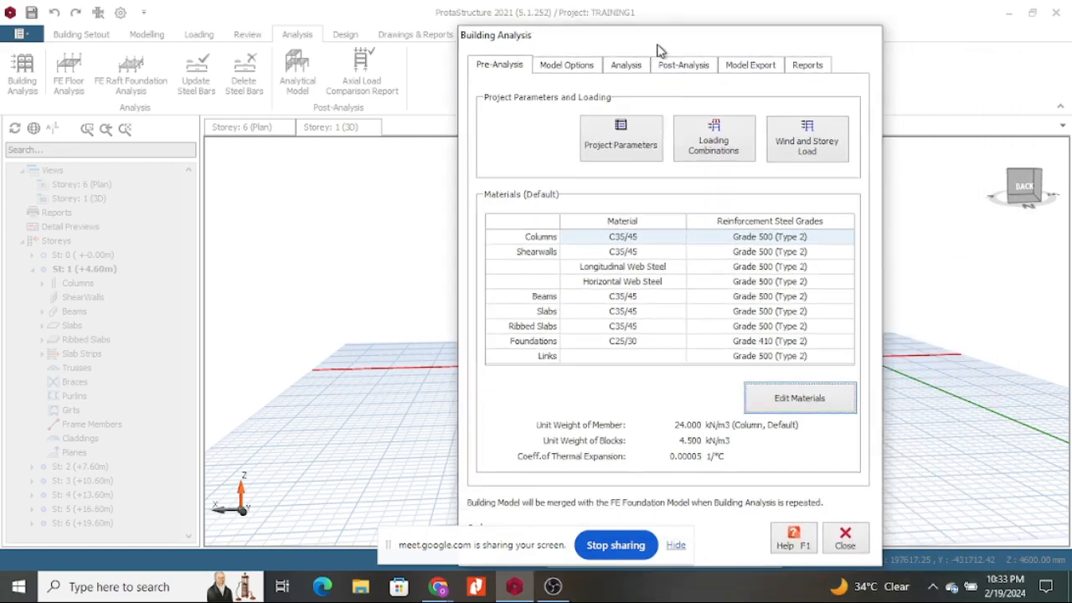
{"action": "left_click", "coordinate": [849, 538]}
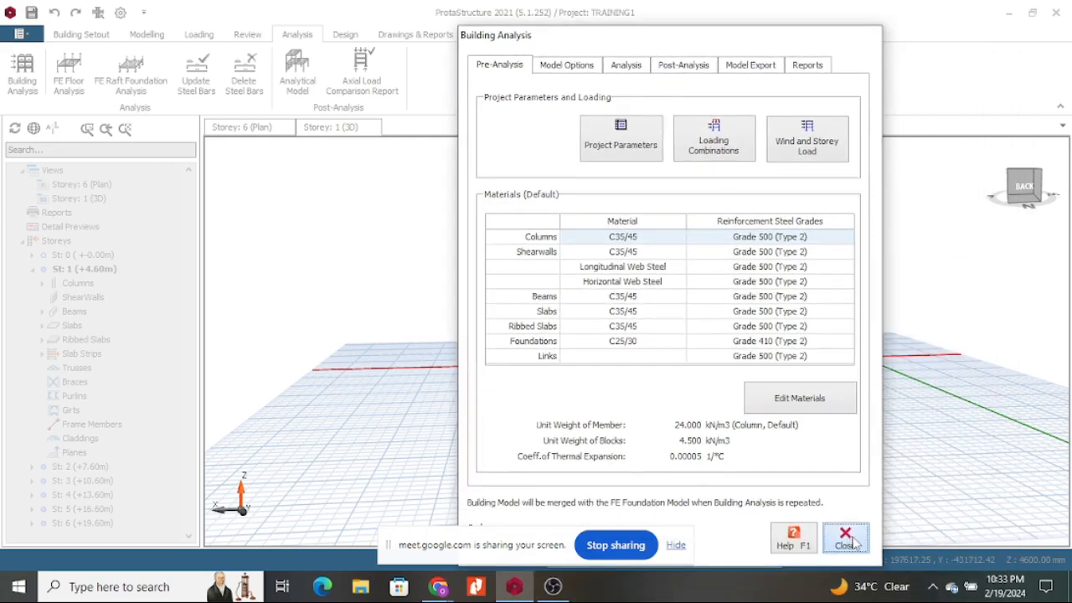